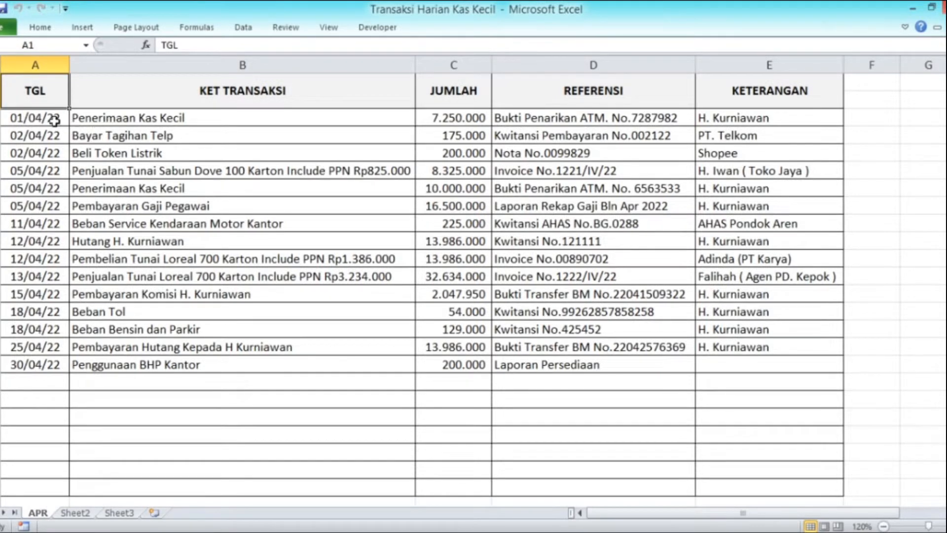
Step: Switch to the App_Ex_Kas_Kecil_V.1.22 workbook, open its cash journal (Jurnal Kas) and go to the date of the last March entry
left_click_drag(51, 119, 54, 356)
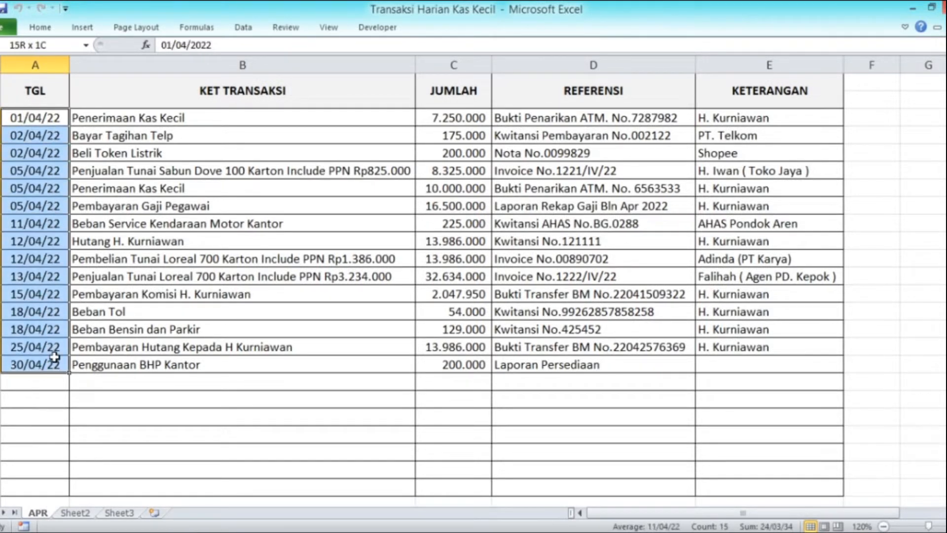
left_click(300, 172)
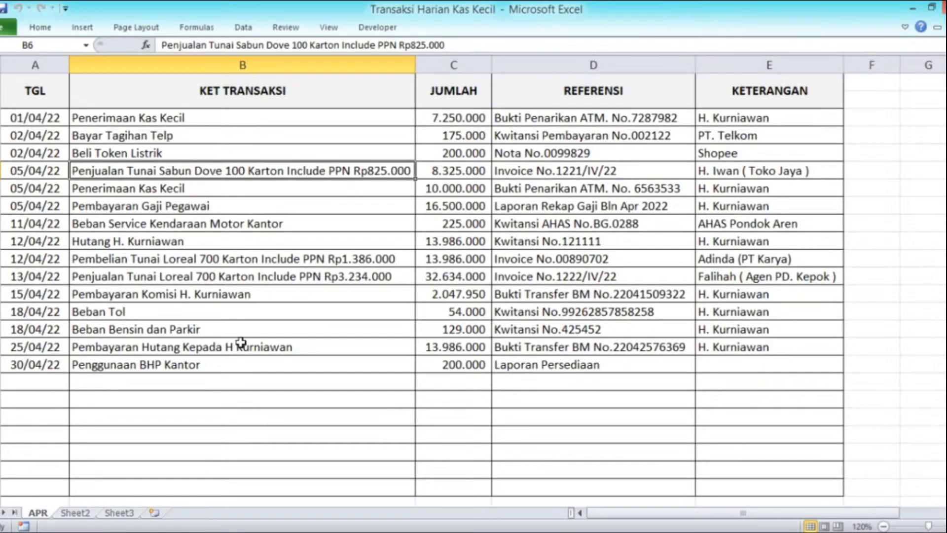
left_click(217, 532)
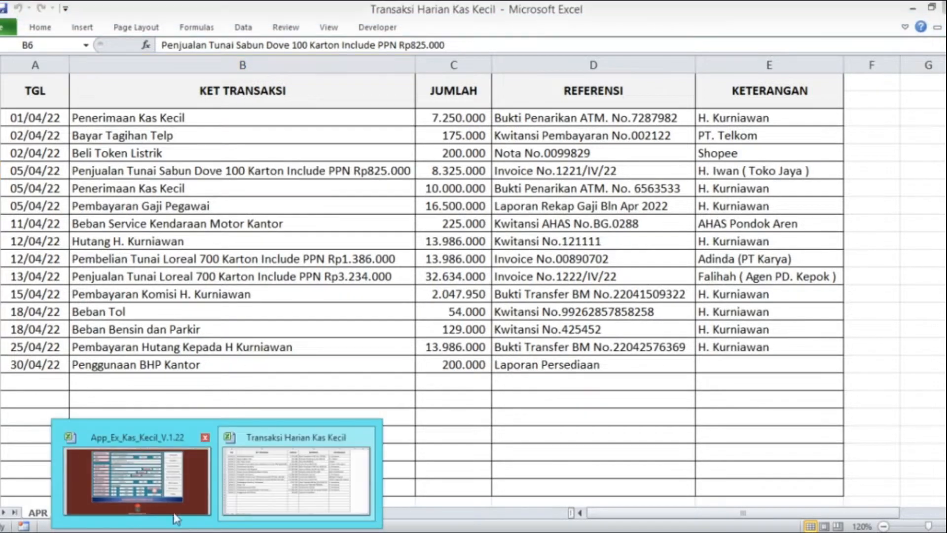
left_click(176, 519)
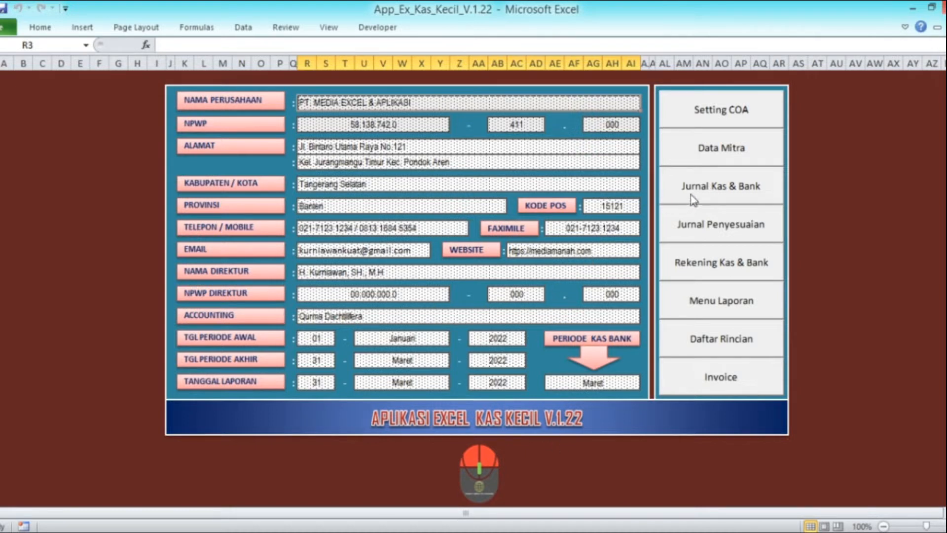
left_click(703, 187)
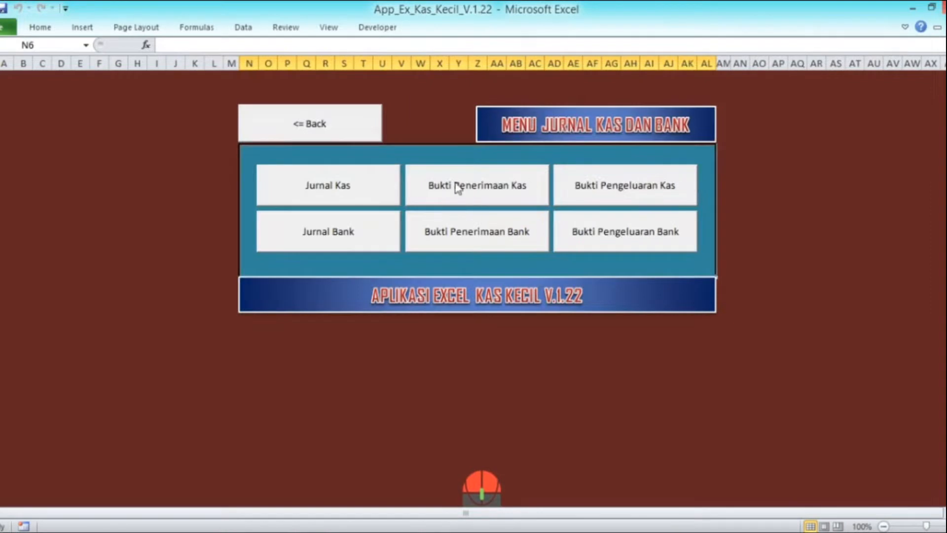
left_click(356, 190)
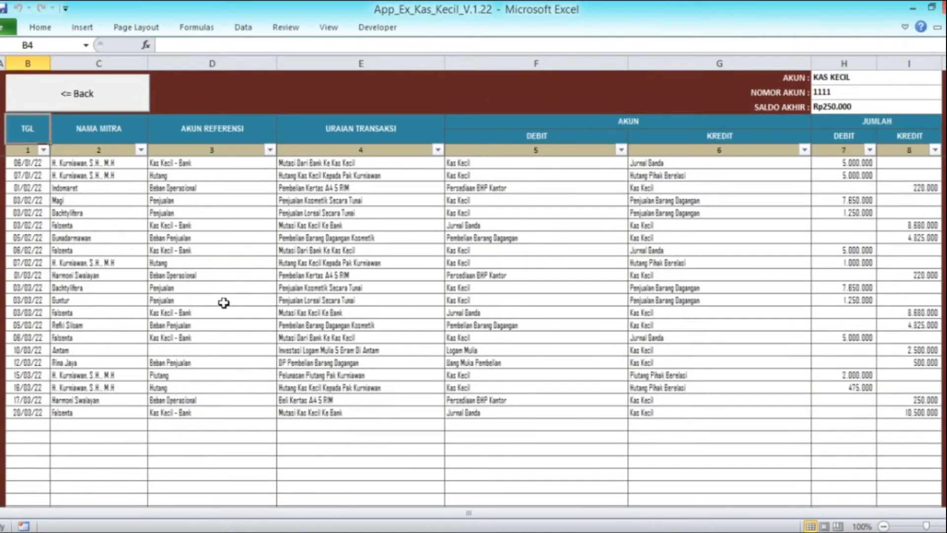
scroll(224, 303, "down", 3)
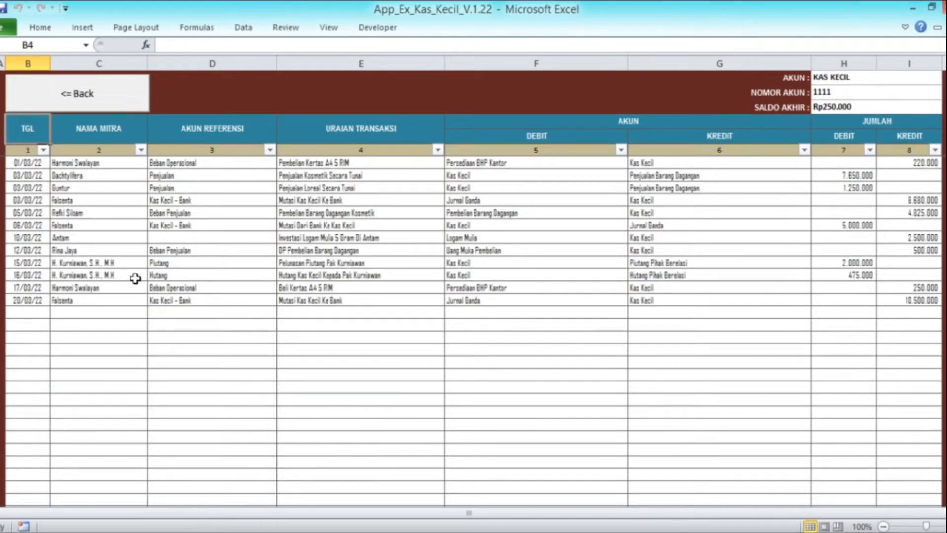
left_click(28, 300)
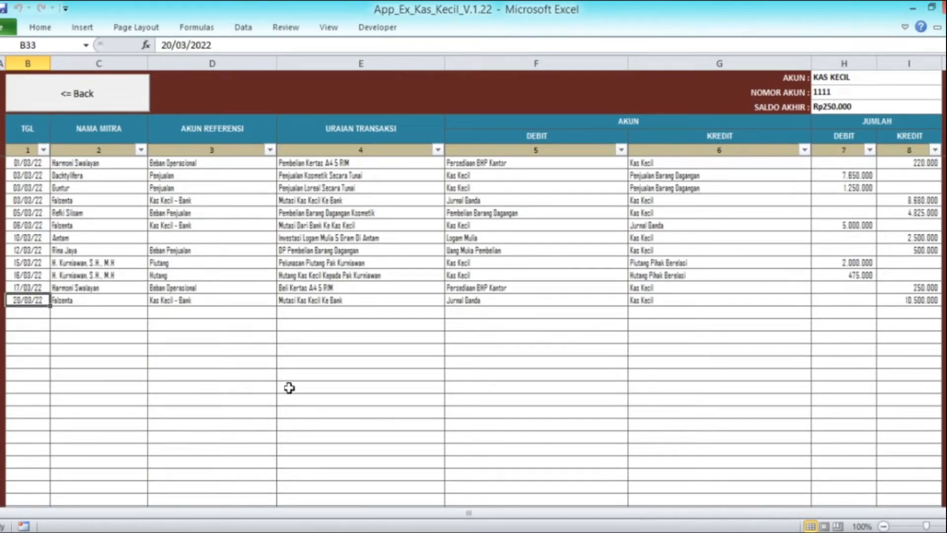
Step: Copy the April dates A3:A17 from the Transaksi Harian Kas Kecil workbook and paste them as values into the cash journal's TGL column from B34
left_click(249, 520)
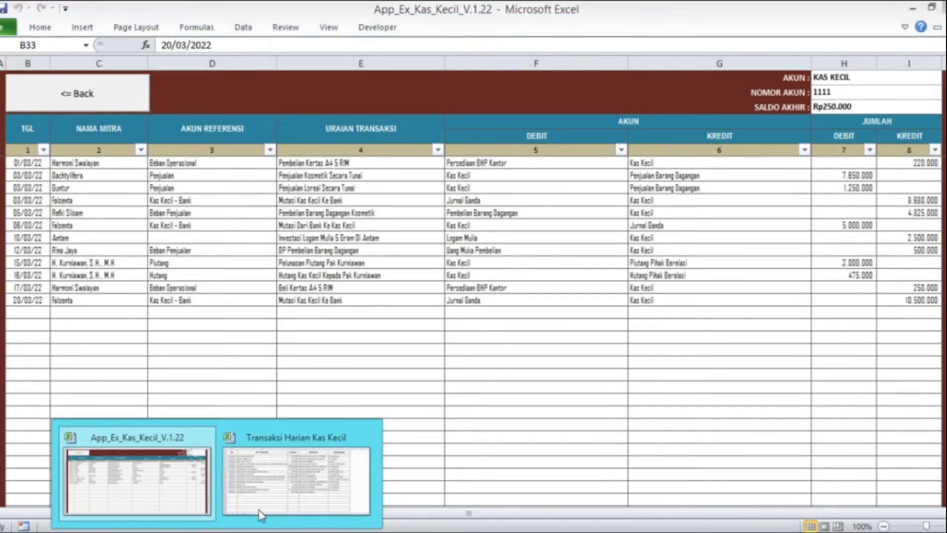
left_click(262, 516)
left_click(33, 117)
left_click_drag(33, 117, 35, 364)
key("ctrl+c")
right_click(18, 240)
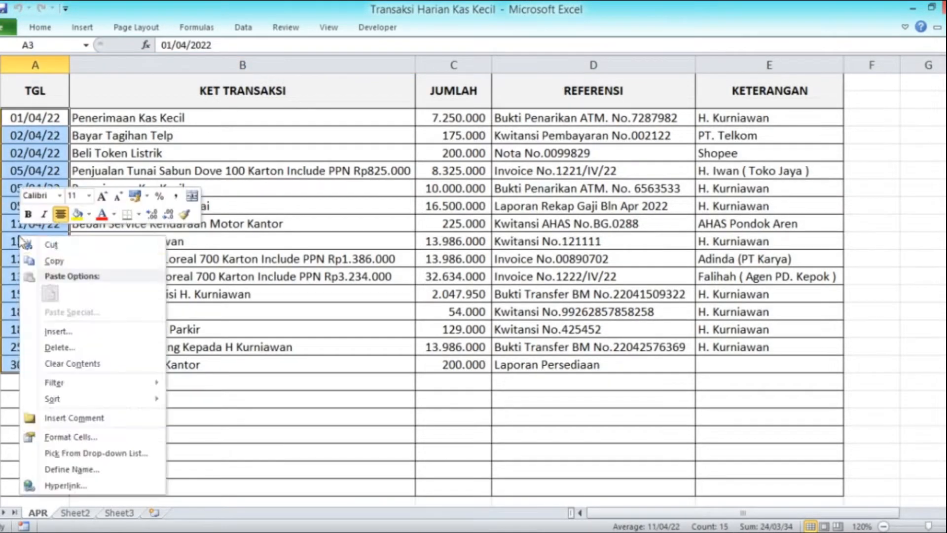
left_click(54, 261)
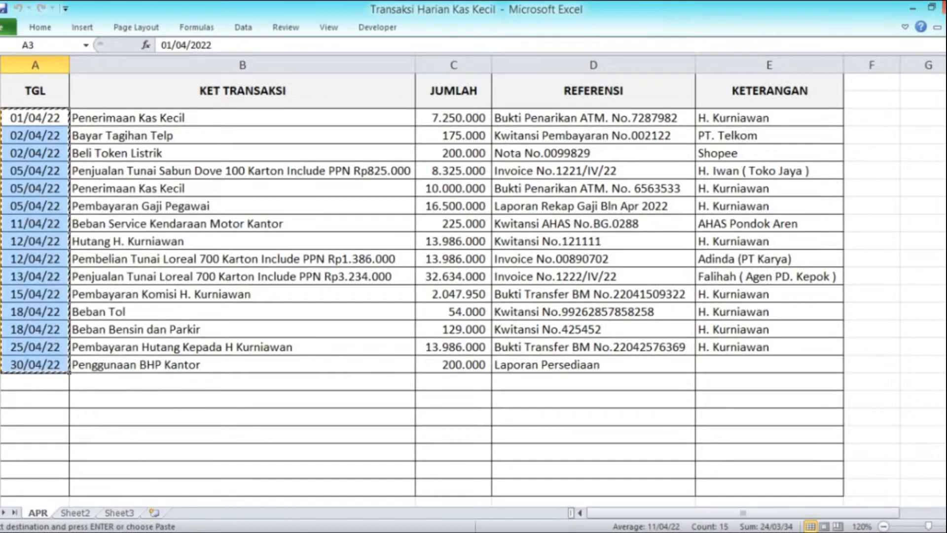
left_click(136, 488)
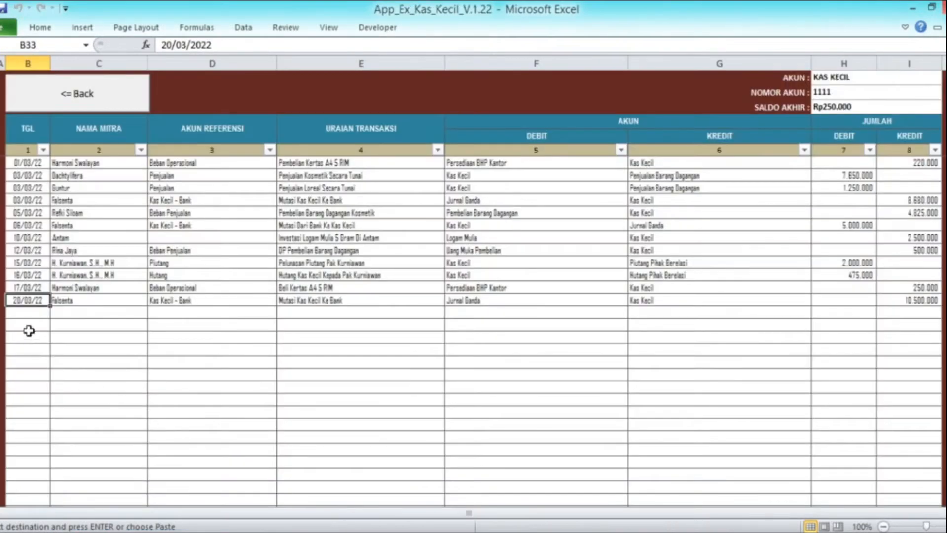
left_click(29, 311)
right_click(29, 311)
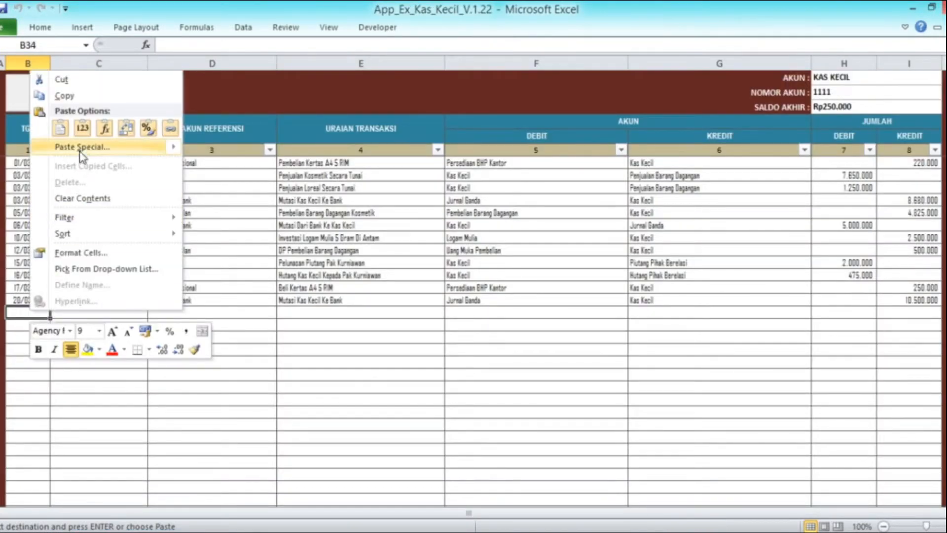
left_click(82, 129)
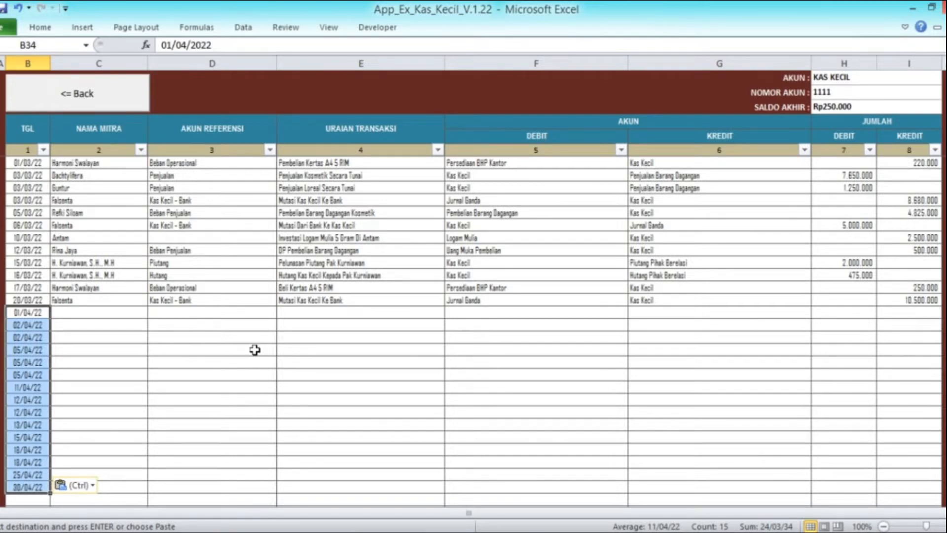
Step: Copy the KET TRANSAKSI descriptions B3:B17 from Transaksi Harian Kas Kecil and paste them as values into the journal's URAIAN TRANSAKSI column from E34
left_click(215, 532)
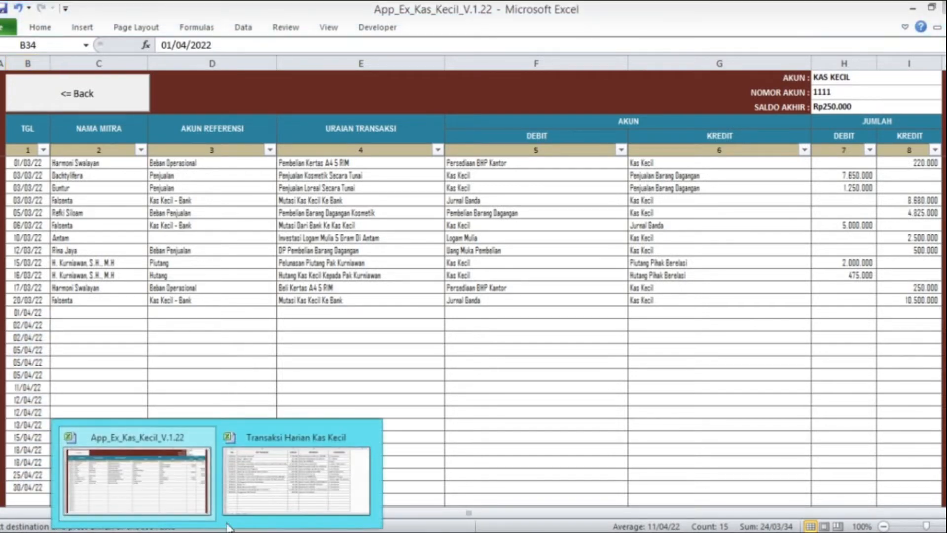
left_click(281, 518)
left_click_drag(198, 118, 211, 363)
key("ctrl+c")
right_click(200, 232)
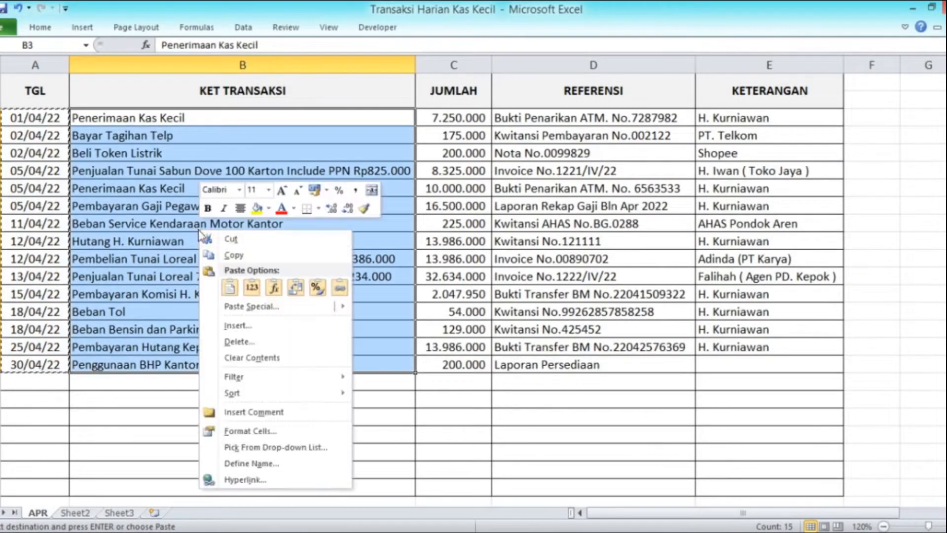
left_click(236, 255)
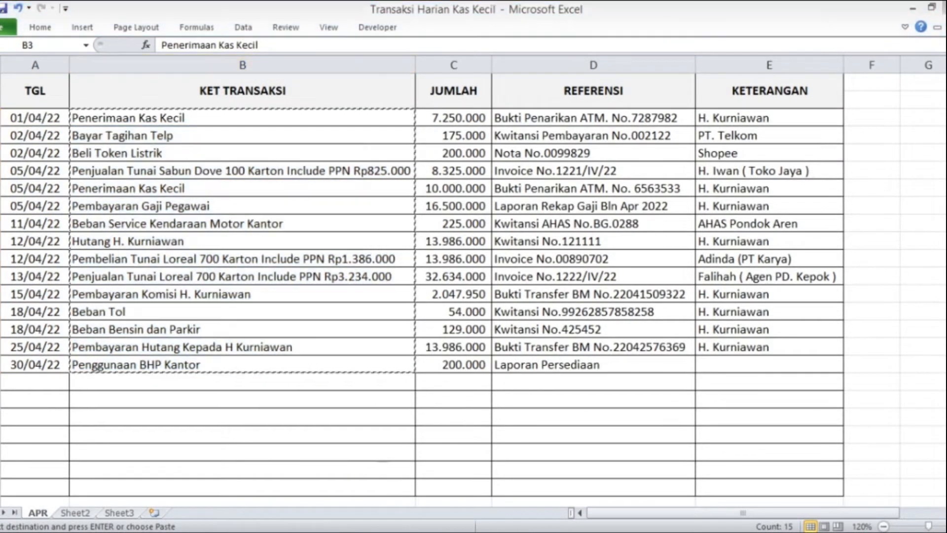
left_click(133, 464)
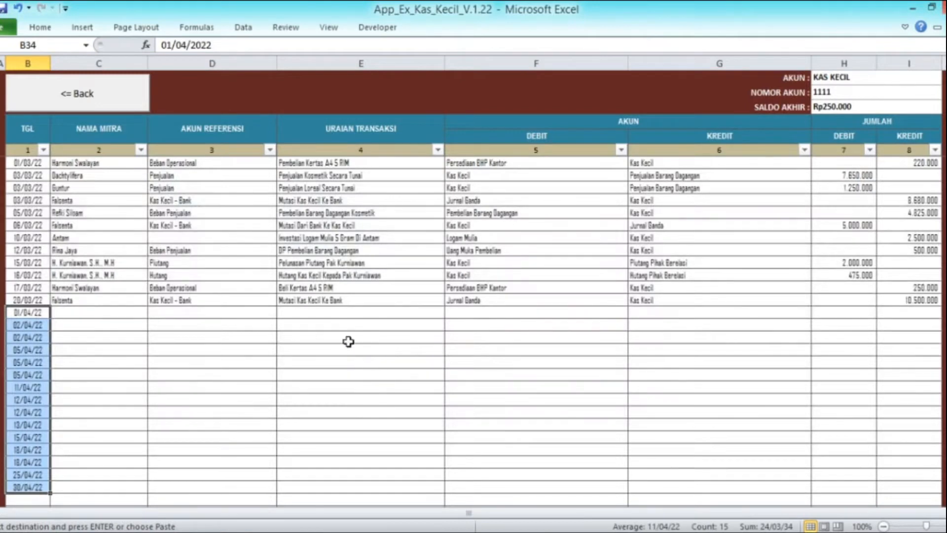
right_click(316, 314)
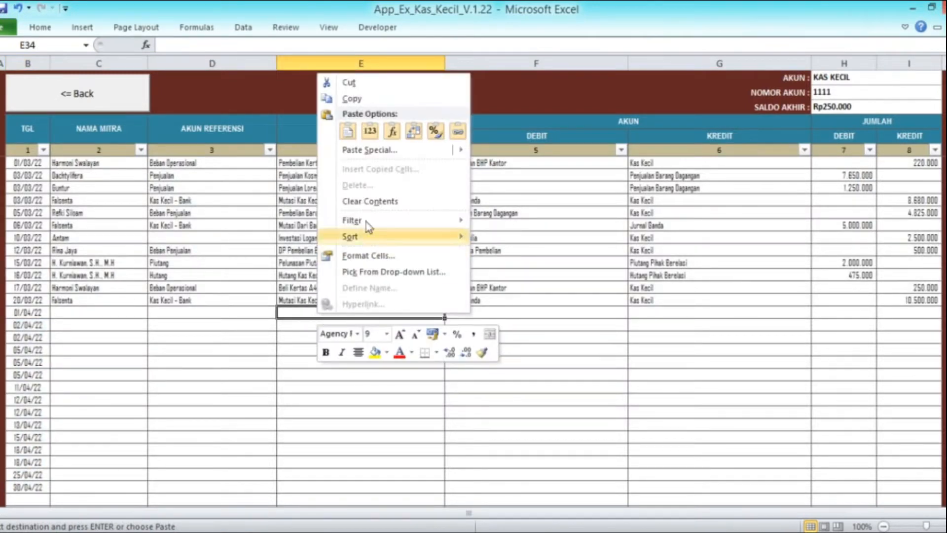
left_click(370, 131)
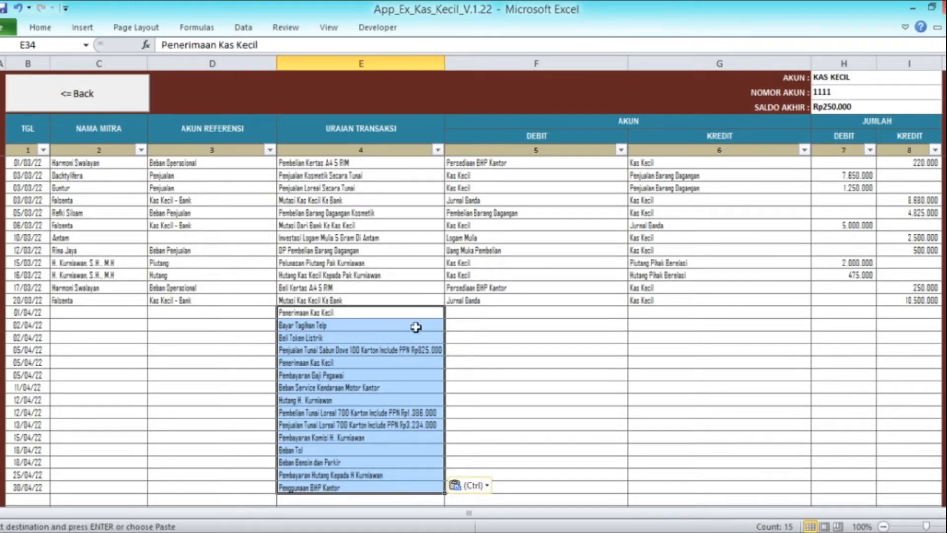
Step: Copy the JUMLAH amounts C3:C17 from Transaksi Harian Kas Kecil and paste them as values into the journal's JUMLAH KREDIT column from I34
mouse_move(327, 524)
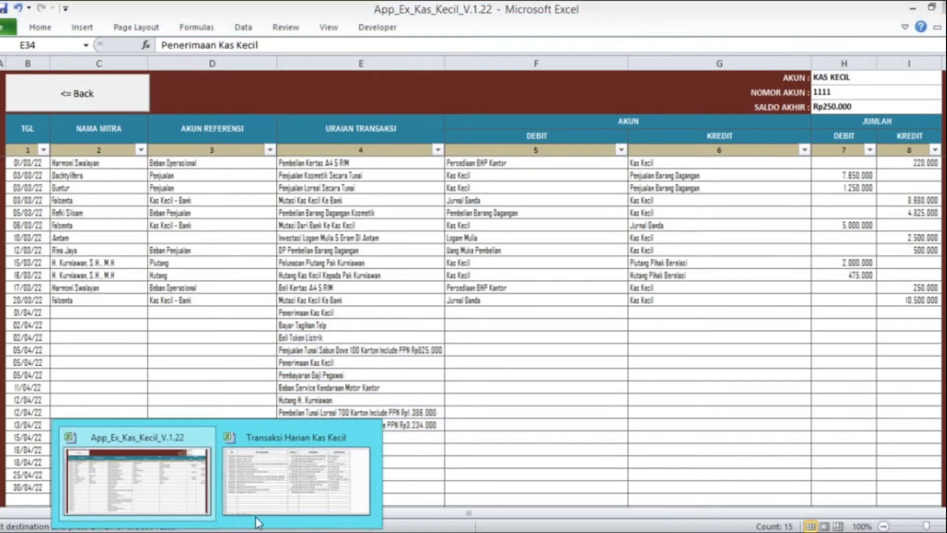
left_click(283, 493)
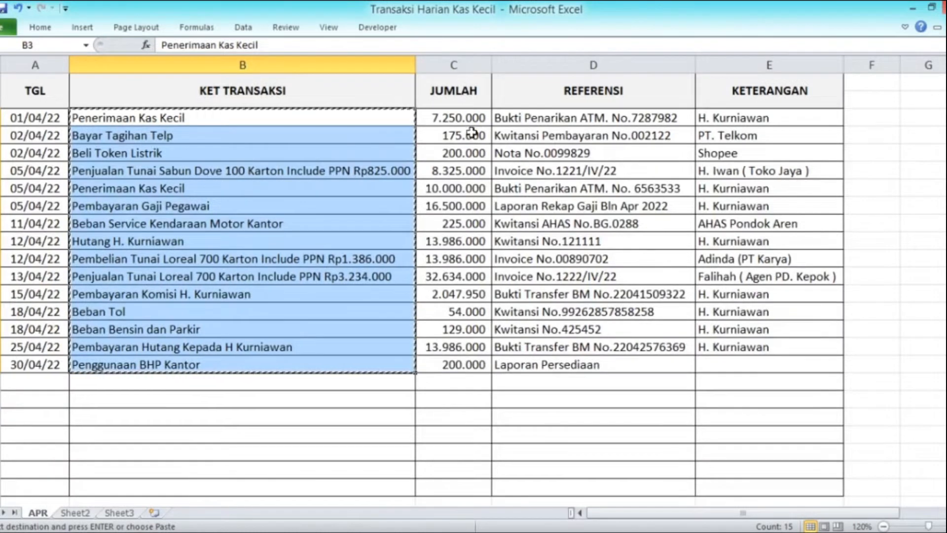
left_click_drag(438, 117, 450, 347)
right_click(450, 347)
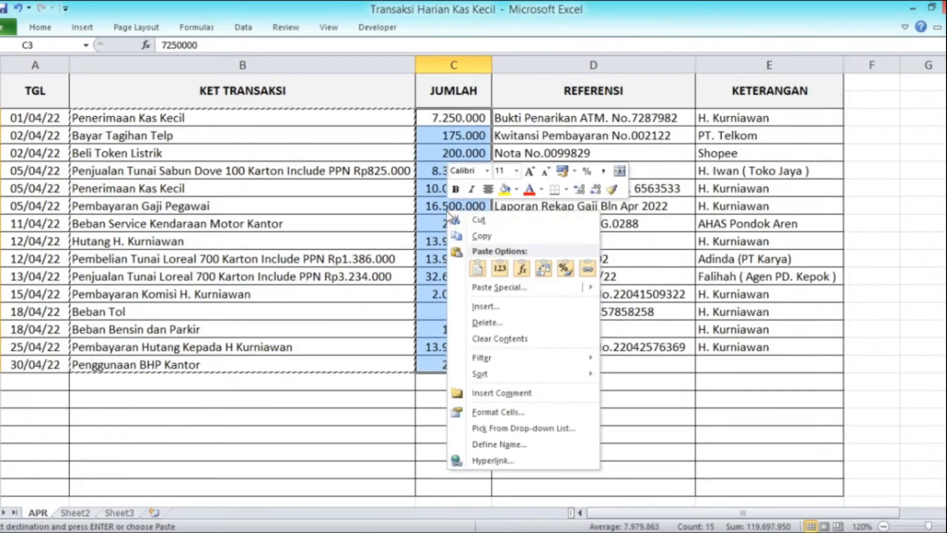
left_click(481, 237)
mouse_move(302, 525)
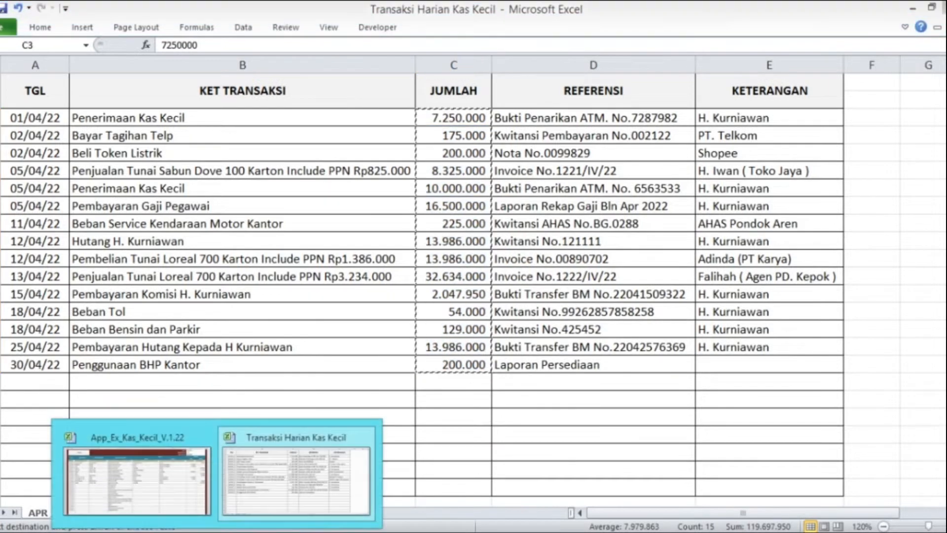
left_click(133, 402)
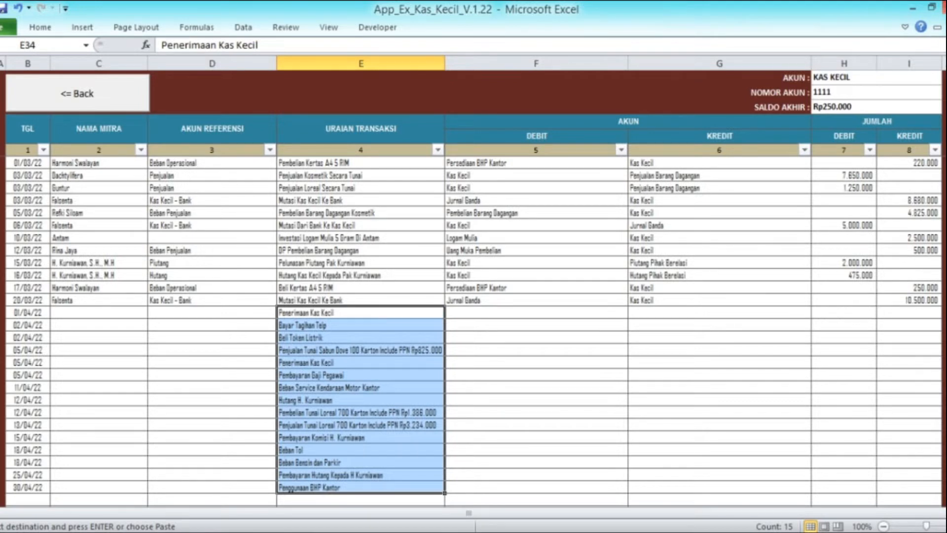
left_click(944, 513)
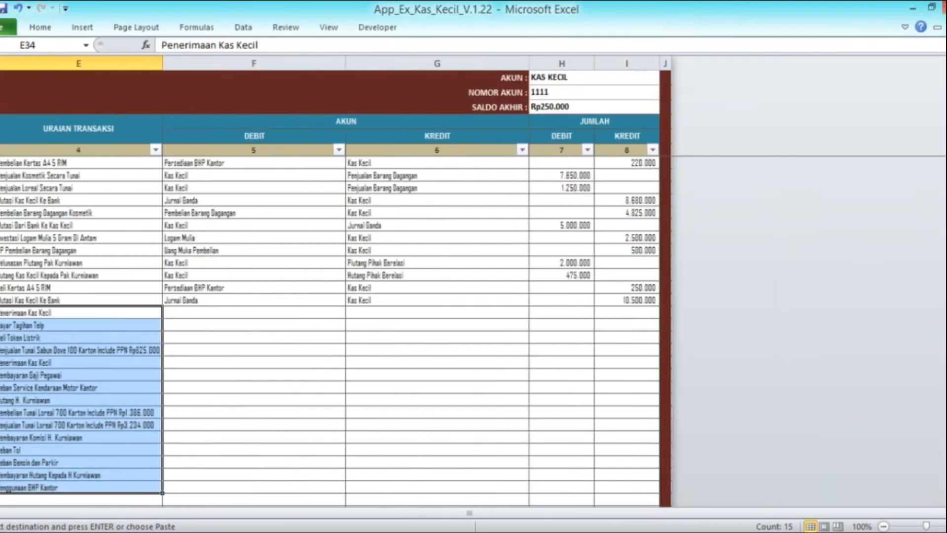
left_click(624, 313)
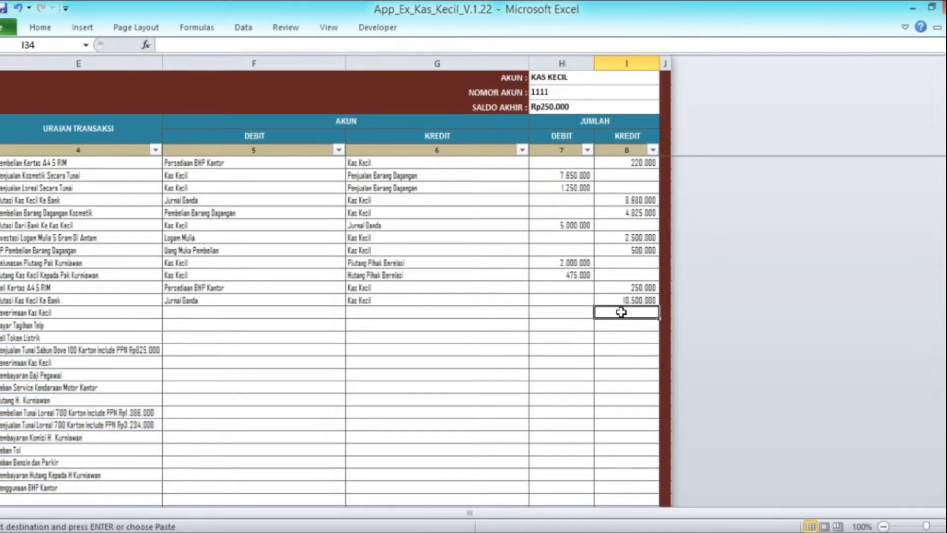
right_click(624, 317)
left_click(675, 130)
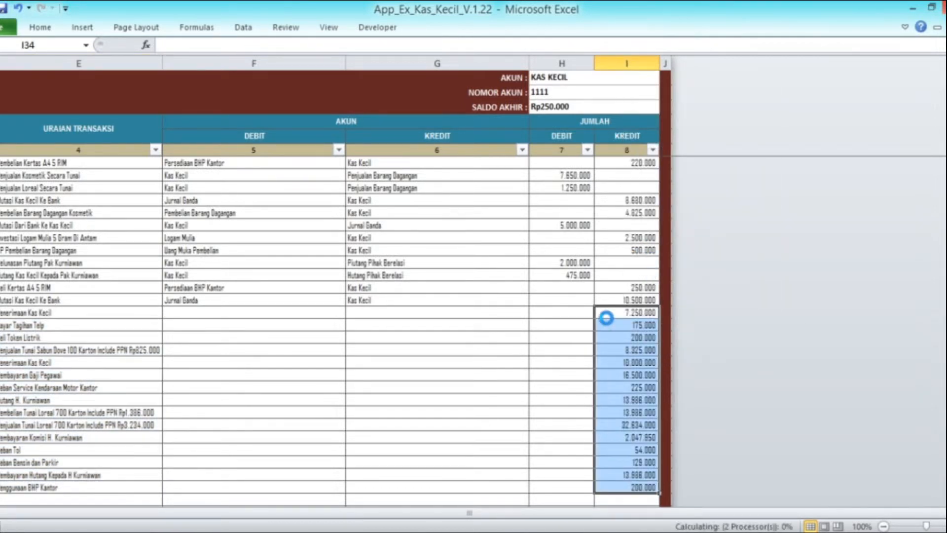
left_click(606, 316)
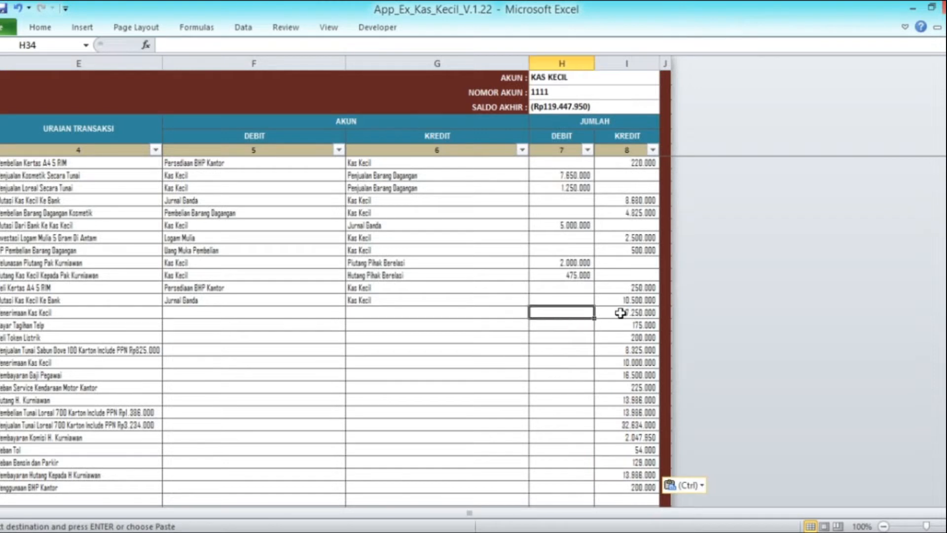
key("Home")
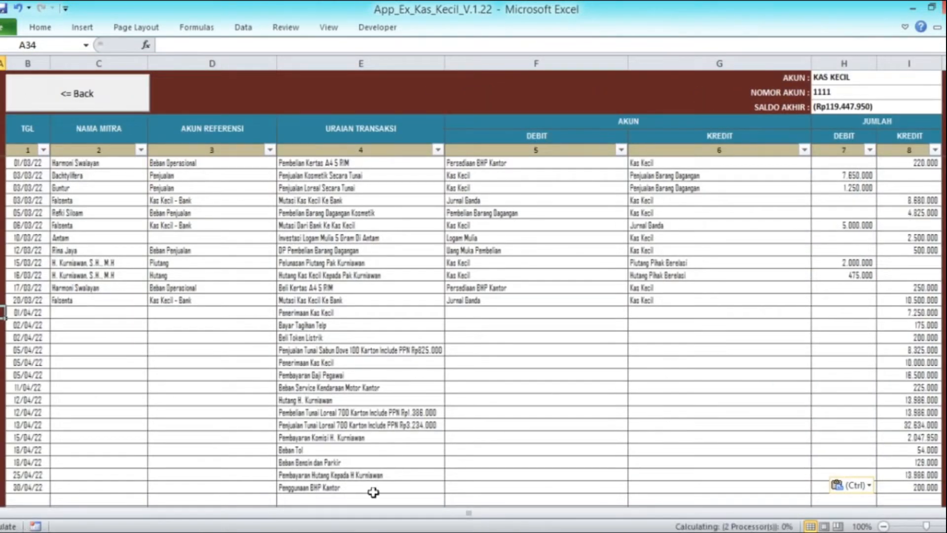
Step: Copy the KETERANGAN entries E3:E16 from Transaksi Harian Kas Kecil and paste them as values into the journal's NAMA MITRA column from C34
left_click(217, 531)
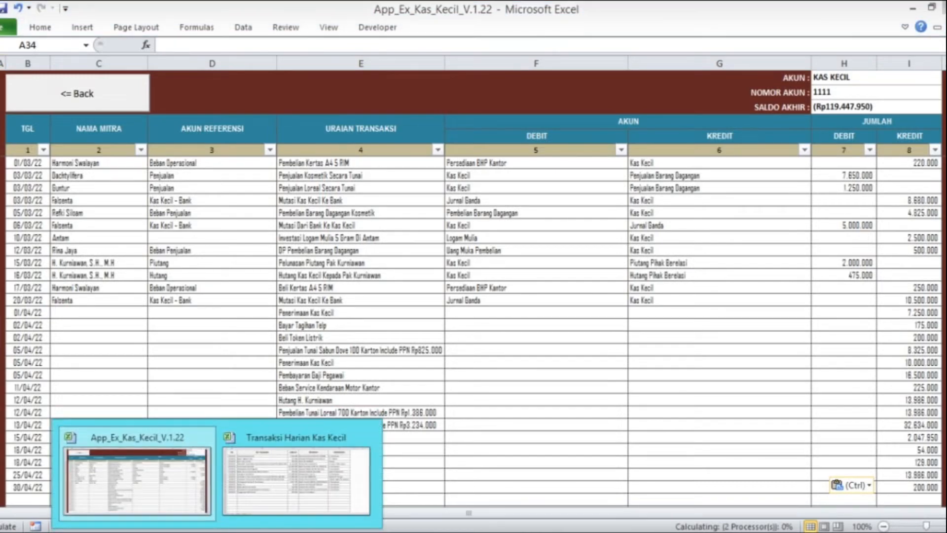
left_click(296, 476)
left_click_drag(720, 119, 723, 347)
right_click(716, 207)
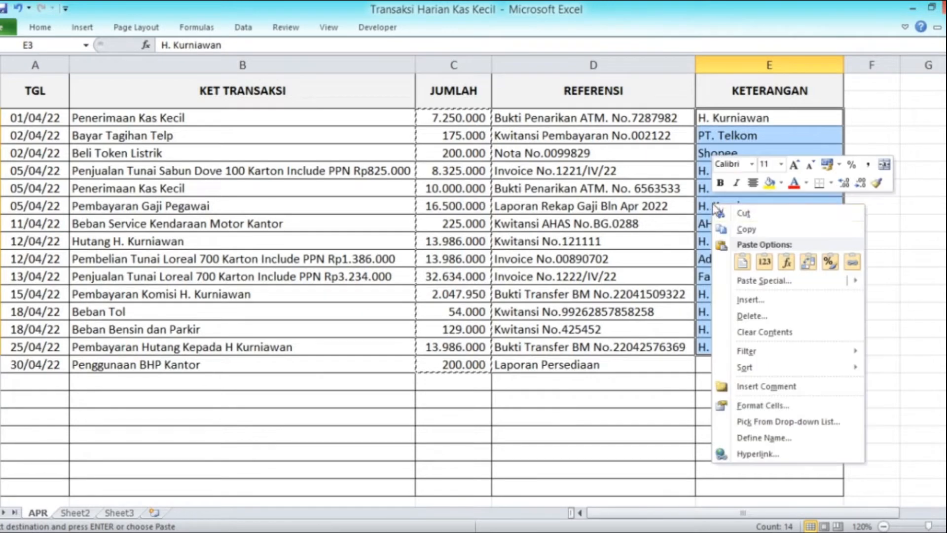
left_click(747, 229)
left_click(435, 531)
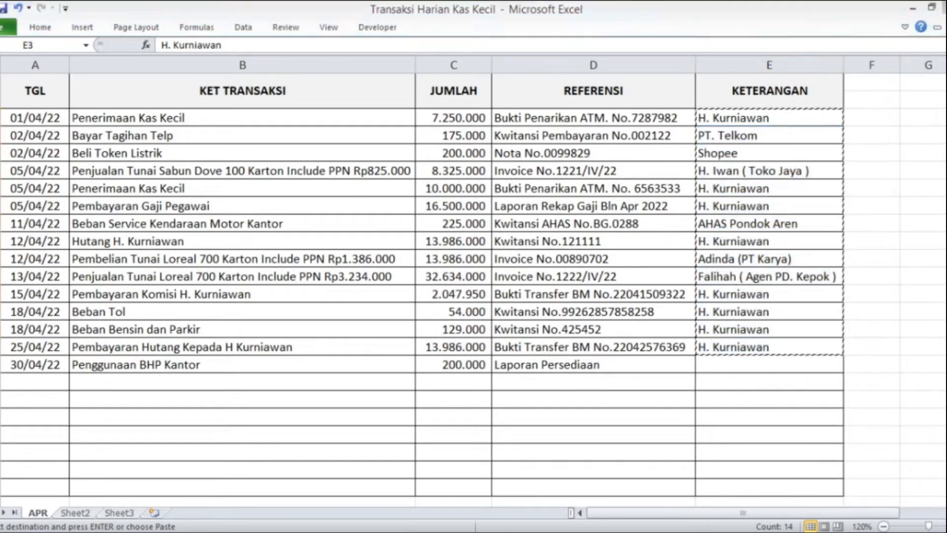
left_click(163, 447)
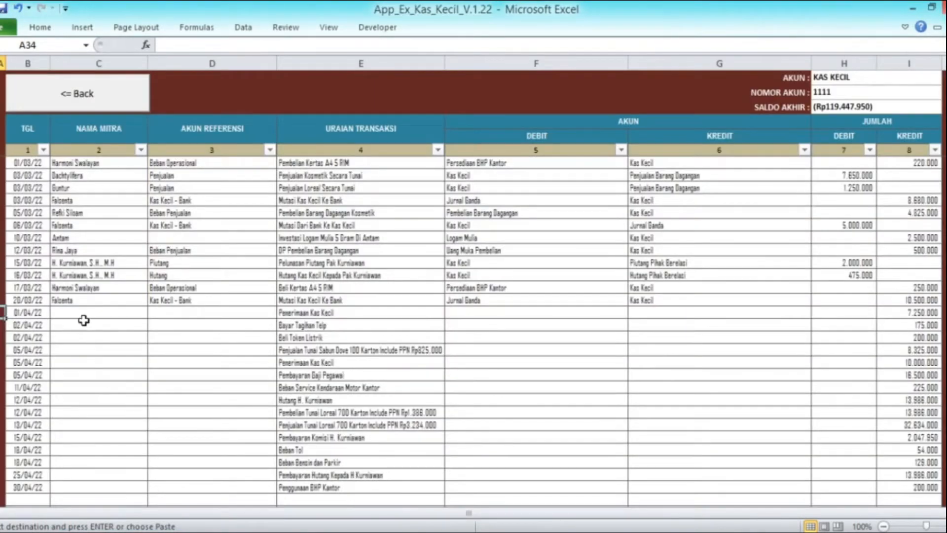
right_click(82, 314)
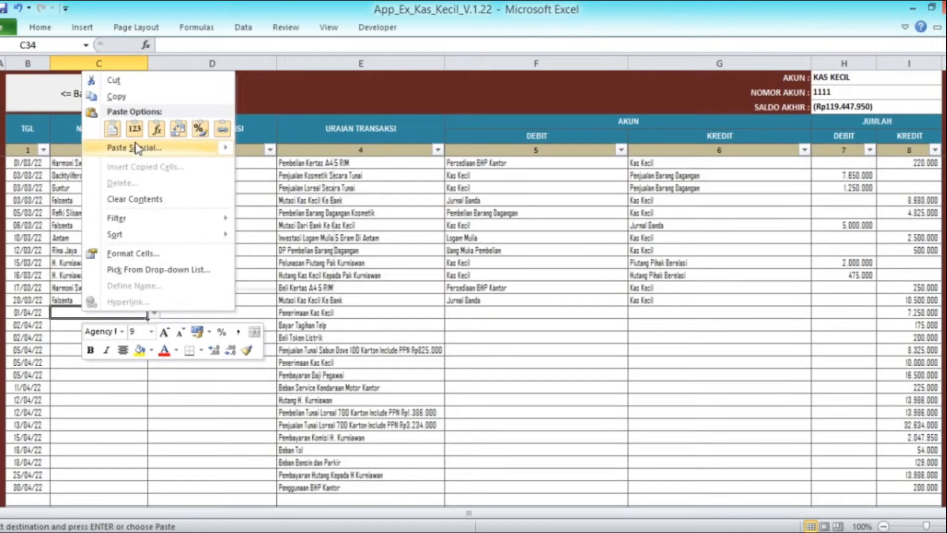
left_click(134, 129)
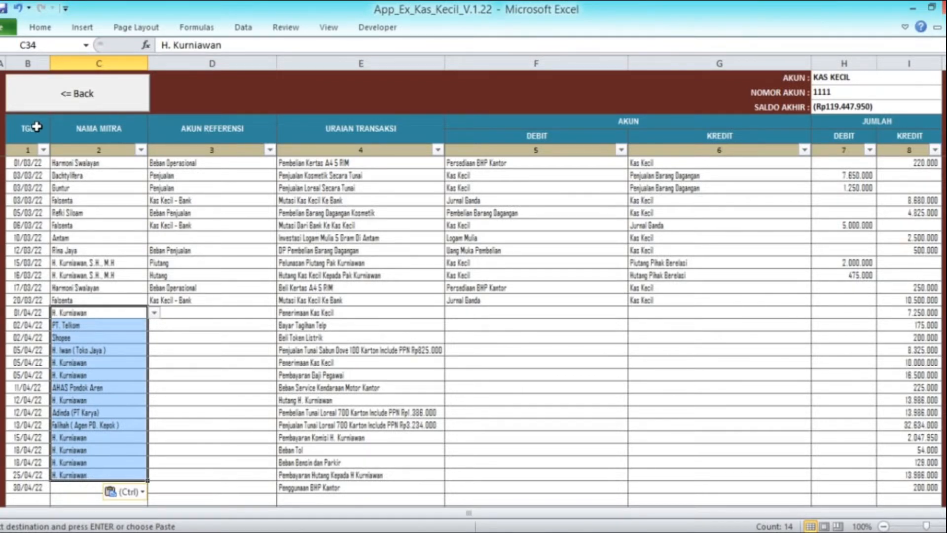
Step: Replace the NAMA MITRA entry of the 01/04/22 transaction in C34 with the matching partner's full titled name from the cell's list
left_click(36, 127)
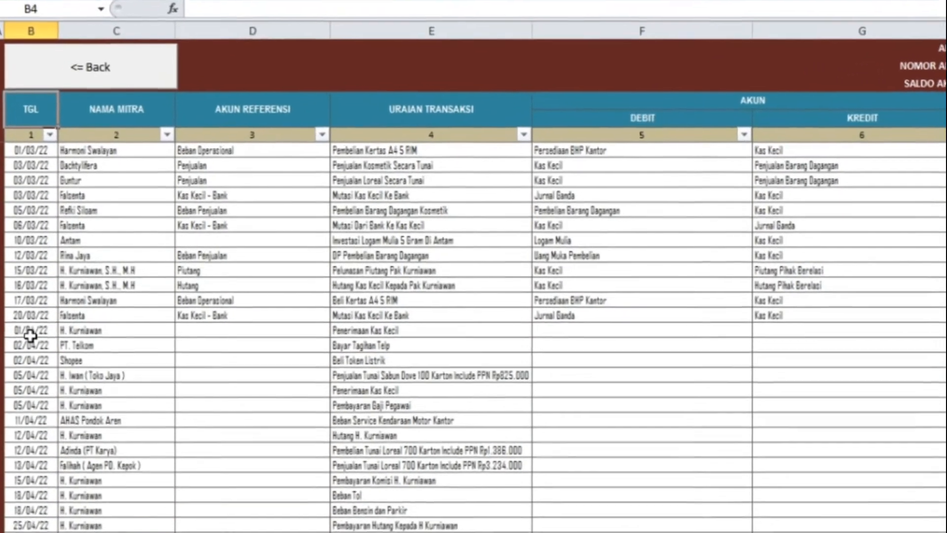
left_click(29, 325)
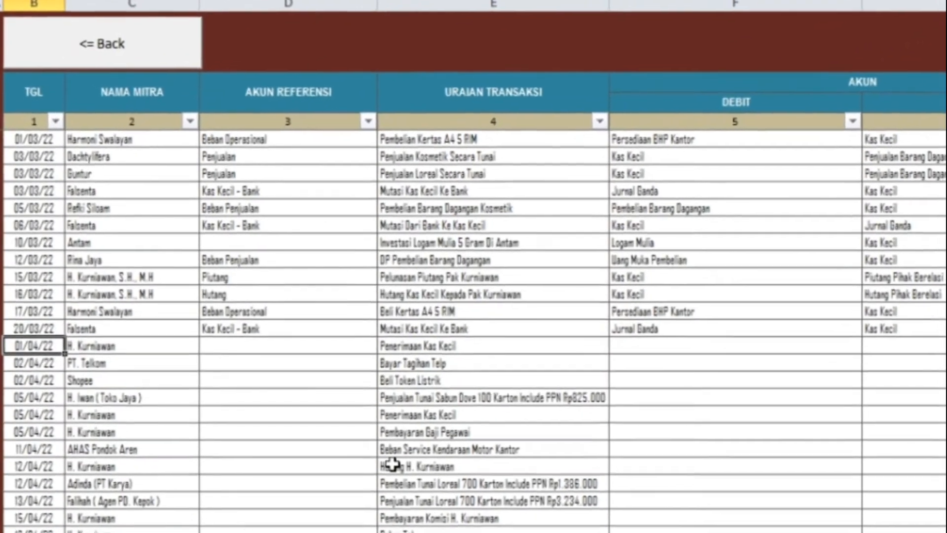
key("Right")
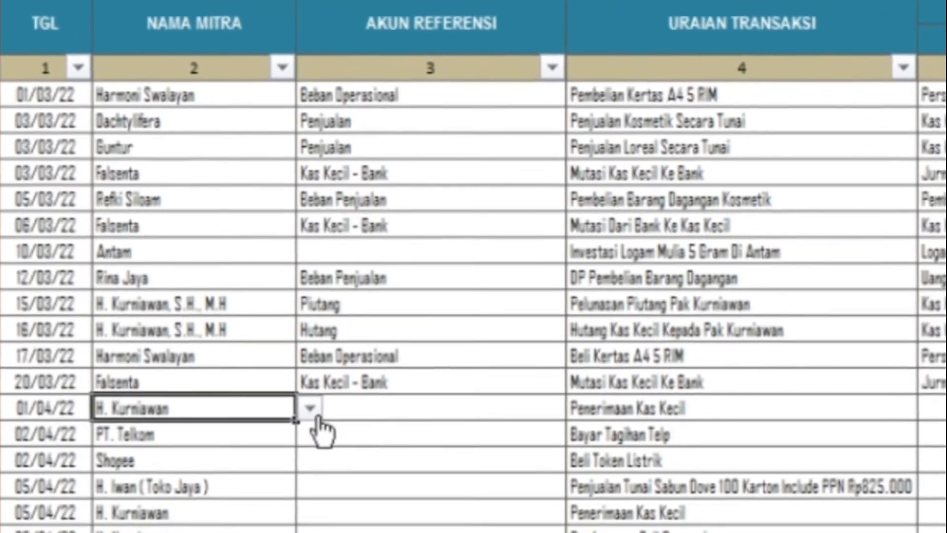
left_click(271, 385)
left_click(138, 437)
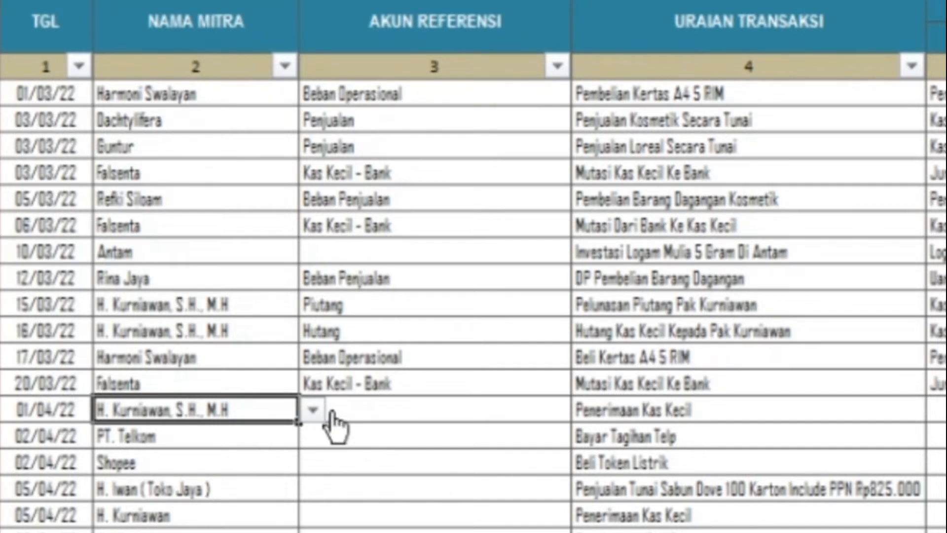
left_click(314, 411)
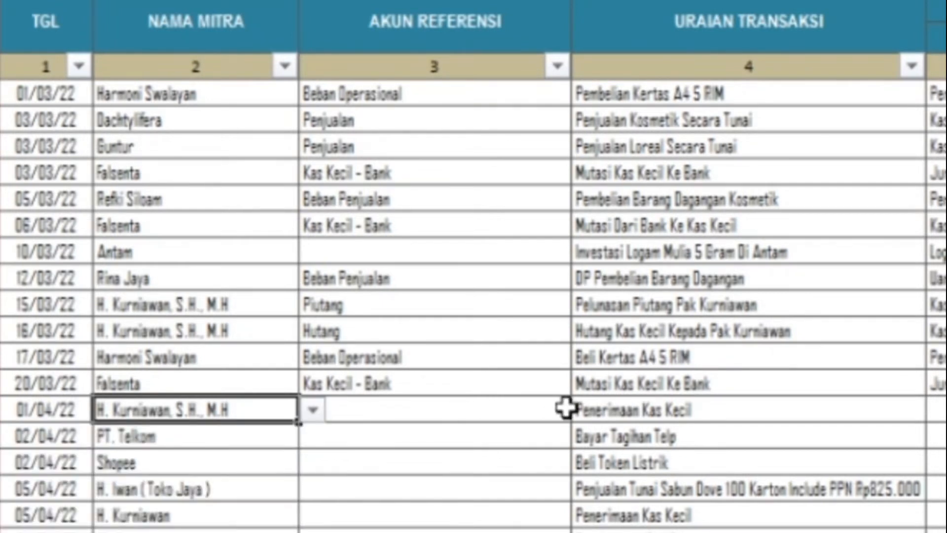
Step: Move the 7.250.000 amount of the 01/04/22 entry from the JUMLAH KREDIT column to the JUMLAH DEBIT column
left_click(607, 409)
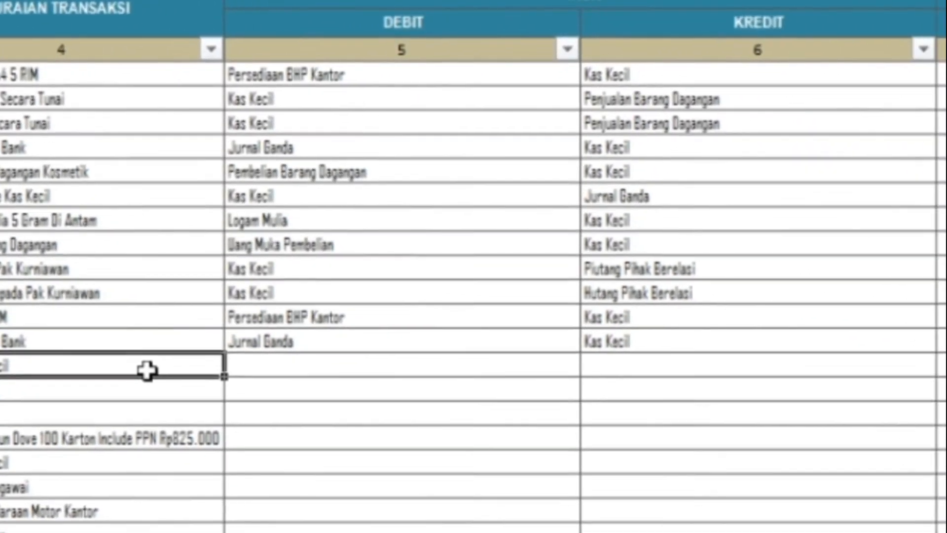
key("Right")
key("Right")
key("Right")
key("Right")
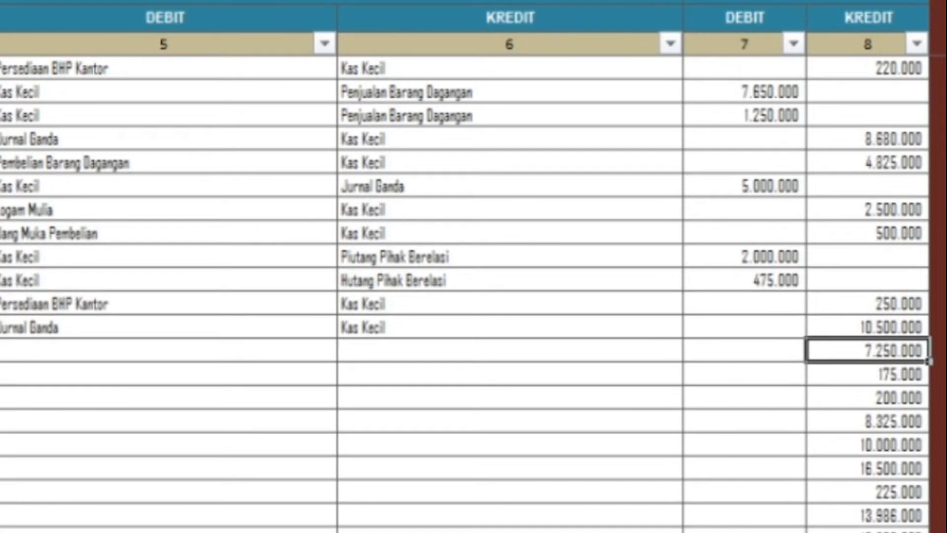
key("ctrl+c")
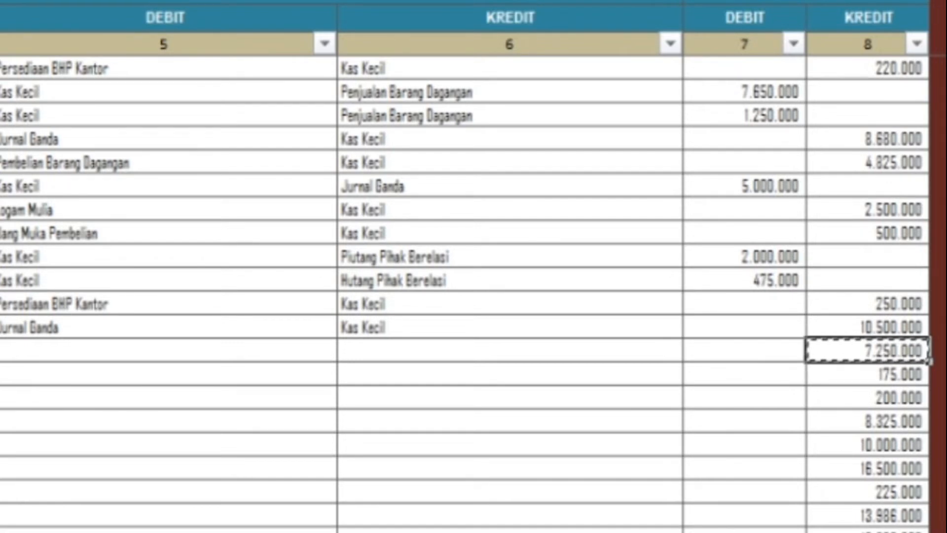
key("Left")
key("Return")
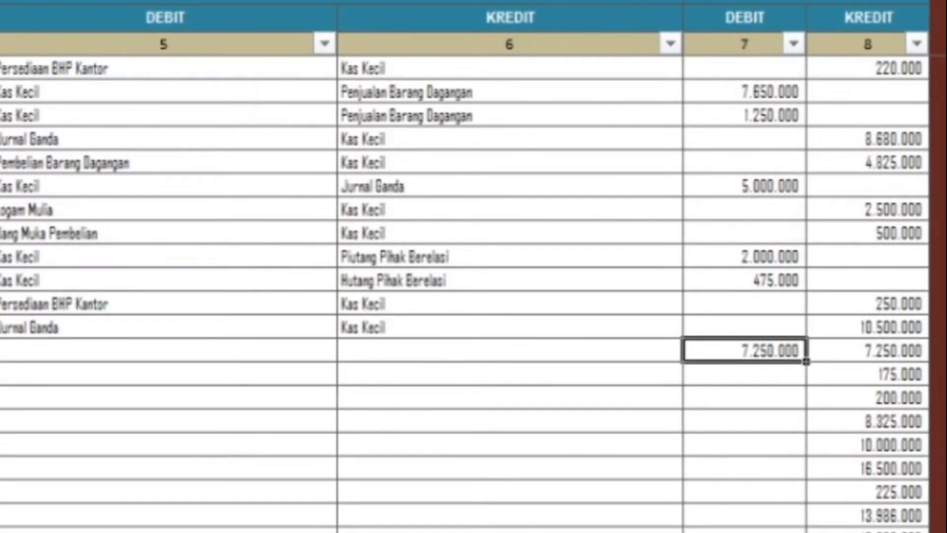
key("Right")
key("Delete")
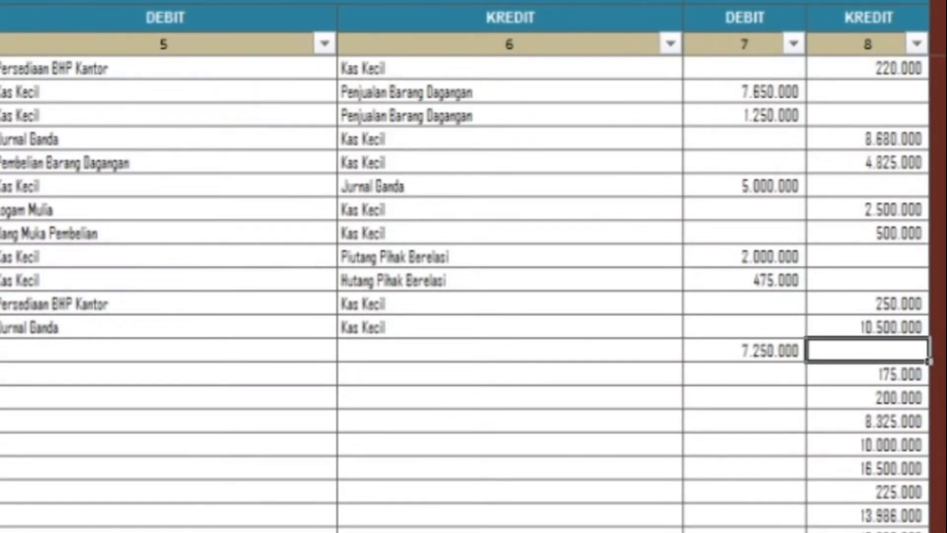
key("Left")
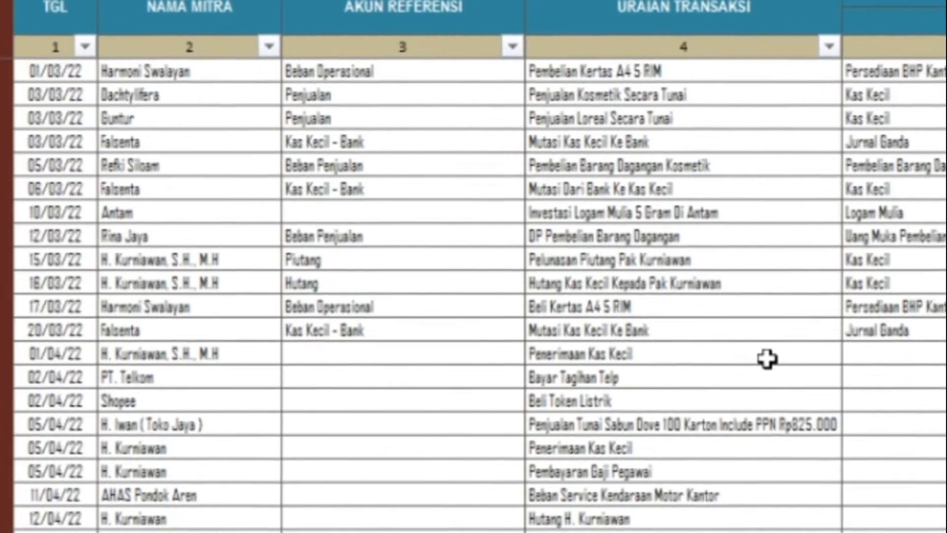
Step: Set the 01/04/22 entry's debit account to Kas Kecil and its credit account to Jurnal Ganda
left_click(767, 359)
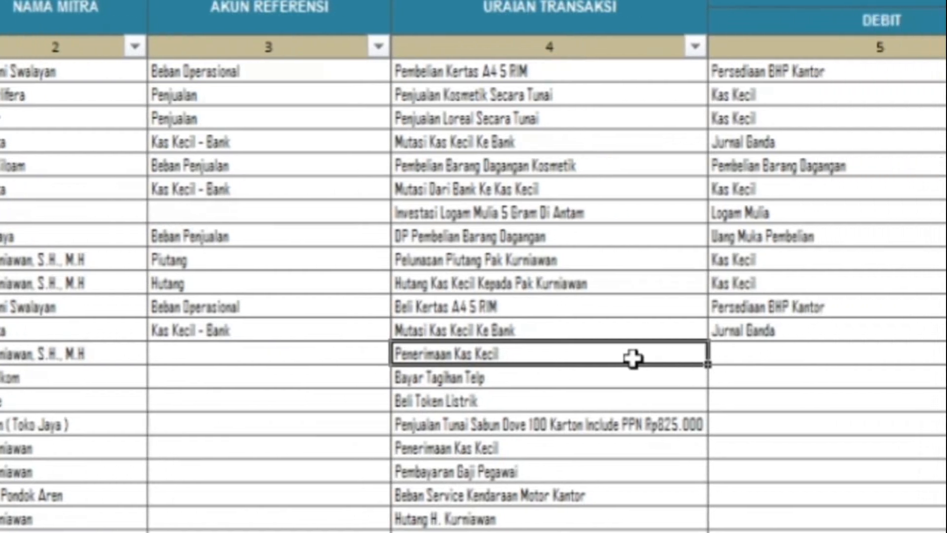
key("Tab")
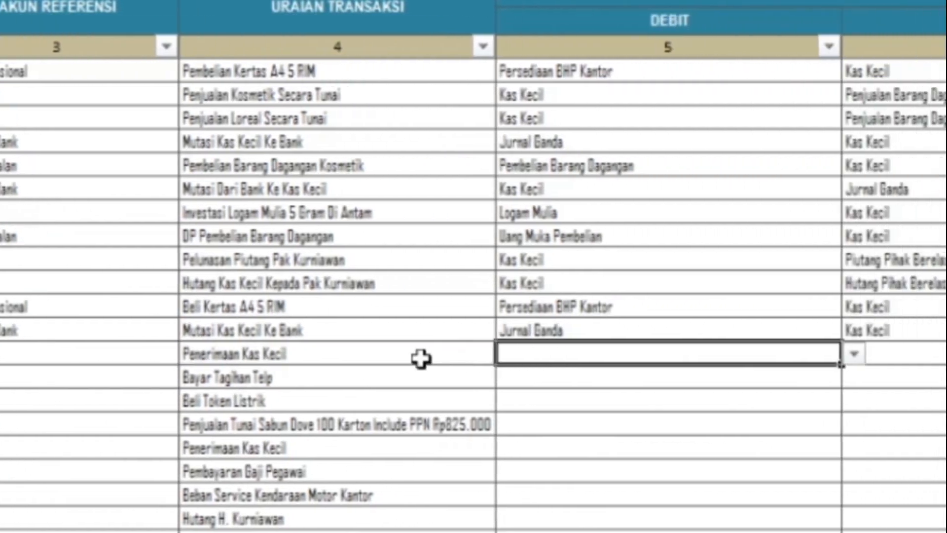
left_click(427, 355)
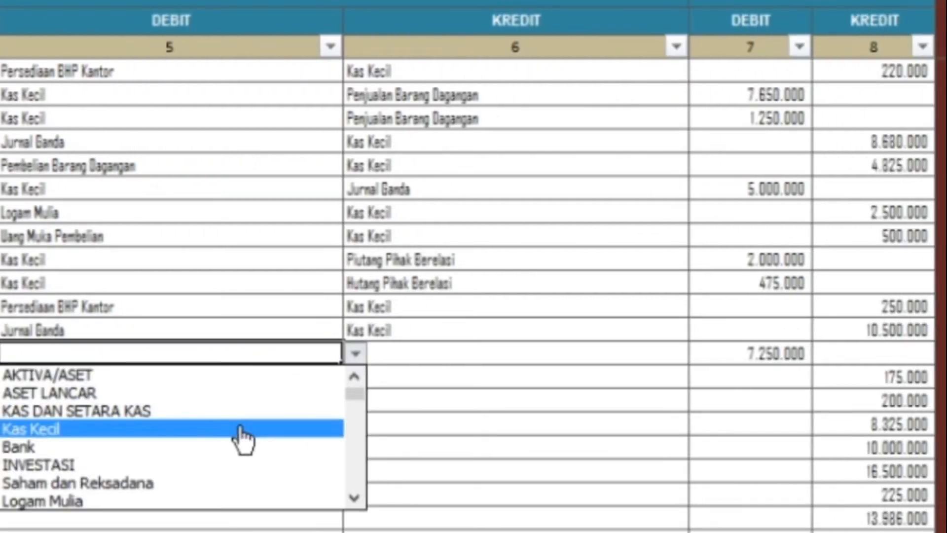
left_click(241, 429)
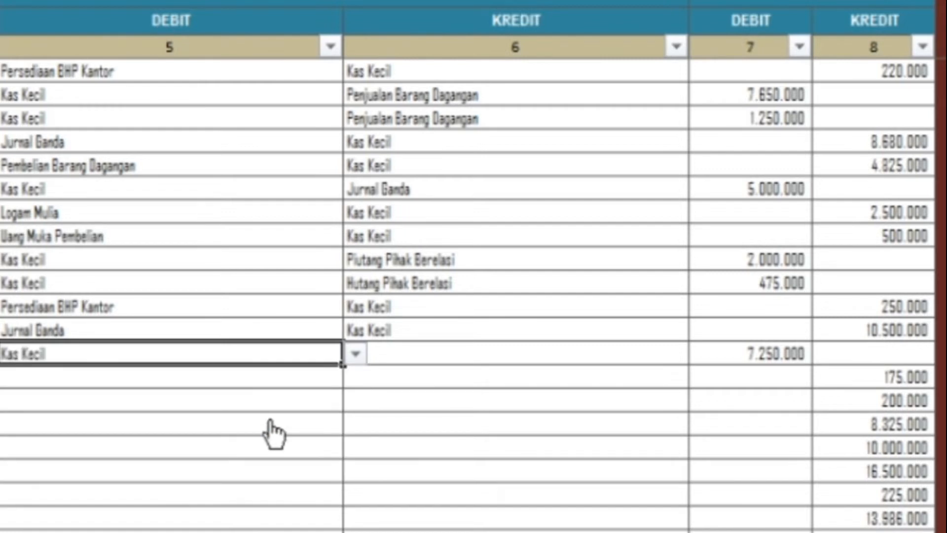
left_click(409, 357)
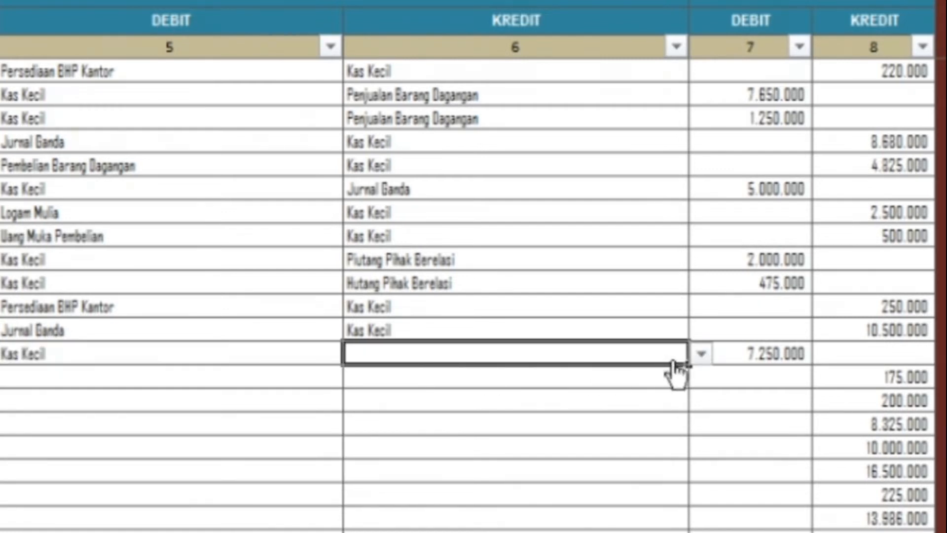
left_click(702, 356)
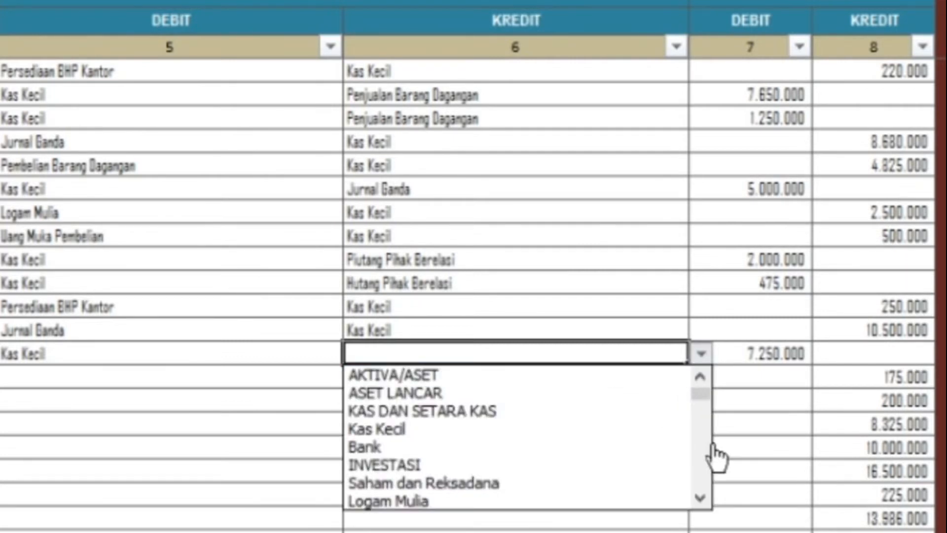
left_click_drag(704, 409, 698, 514)
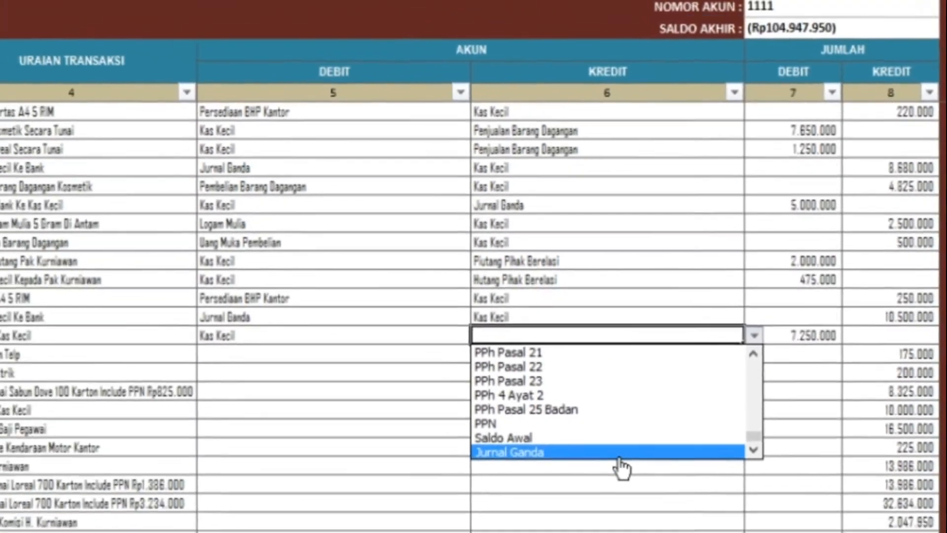
left_click(538, 501)
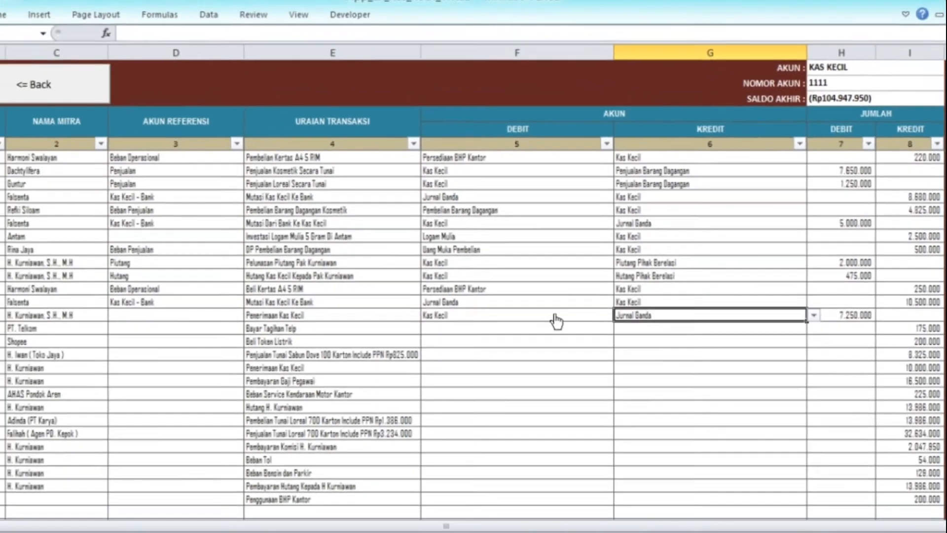
Step: Copy the description "Mutasi Dari Bank Ke Kas Kecil" from E13 over the Penerimaan Kas Kecil description in E34
left_click(556, 318)
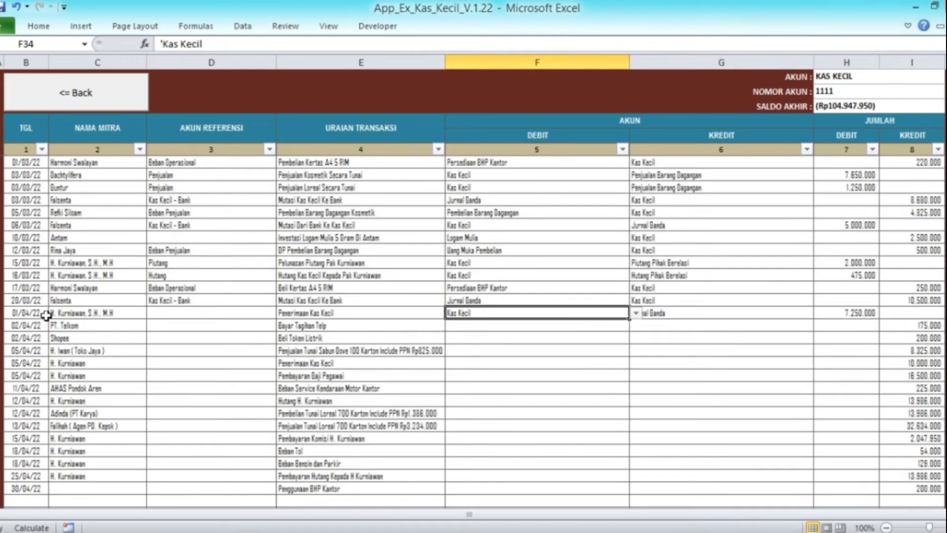
left_click(40, 314)
left_click(314, 314)
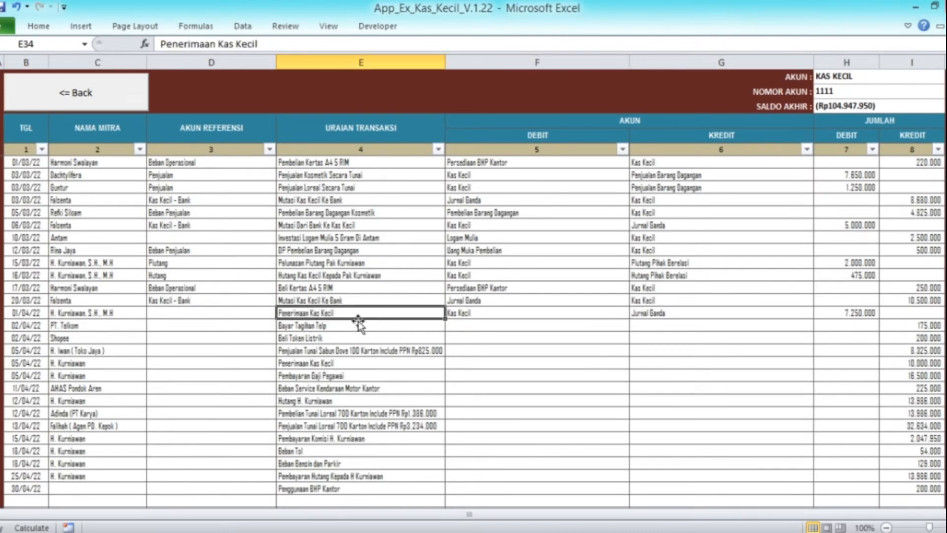
scroll(381, 321, "up", 5)
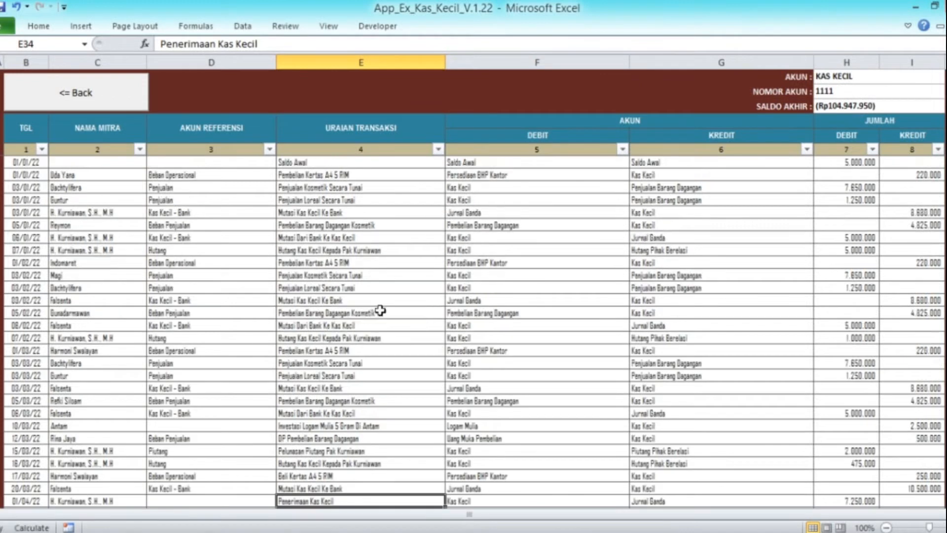
left_click(330, 212)
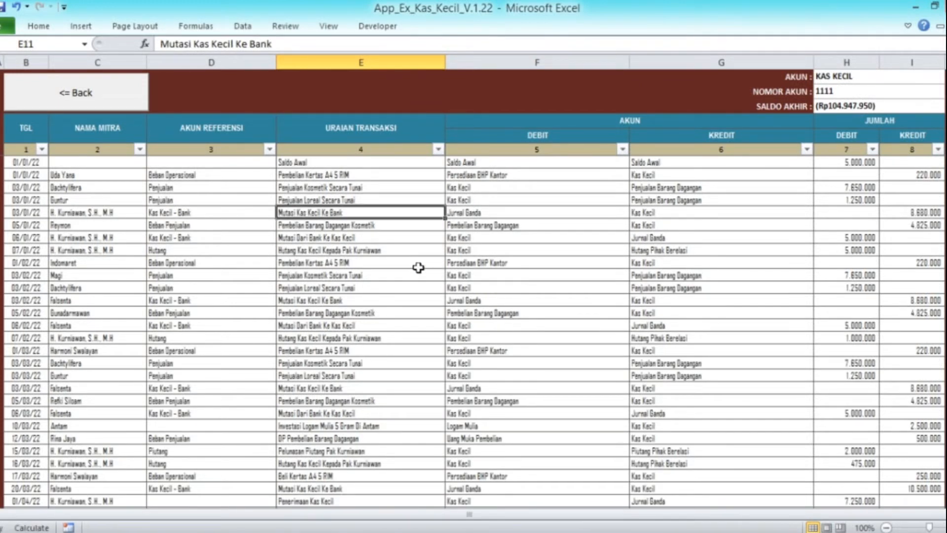
left_click(378, 238)
key("ctrl+c")
scroll(380, 247, "down", 5)
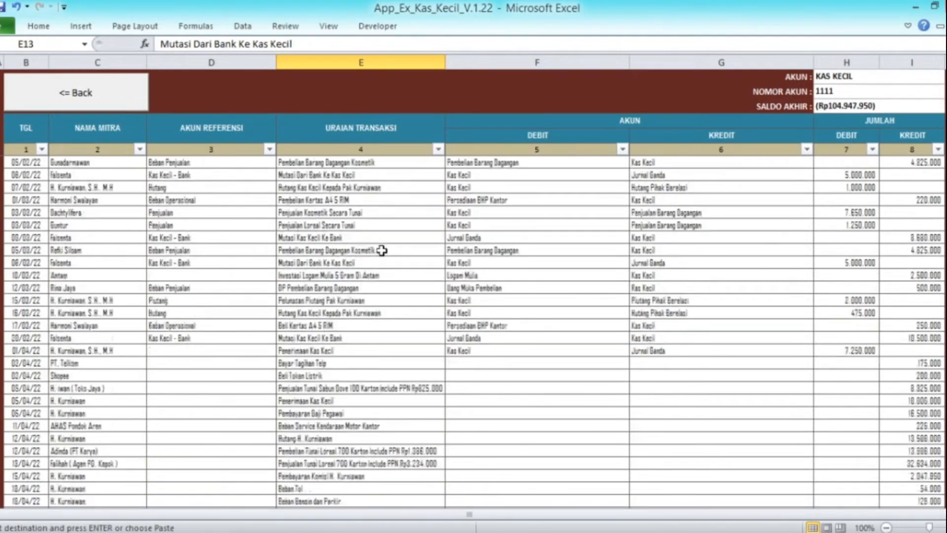
left_click(359, 312)
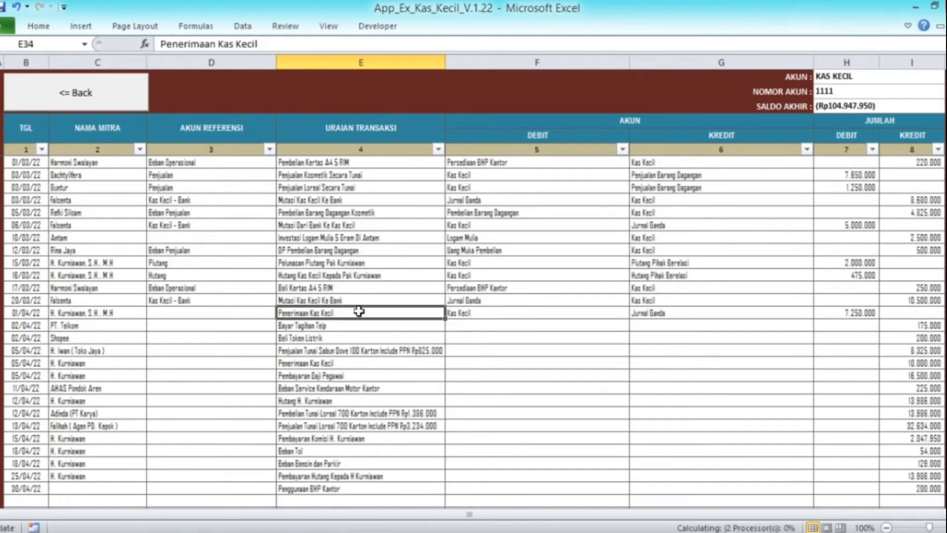
key("ctrl+v")
Step: Copy the 01/04/22 cash entry B34:H34, open the bank journal and paste it into the first empty row from B22
key("Left")
key("Up")
key("Down")
key("Left")
key("Left")
key("shift+Right")
key("shift+Right")
key("shift+Right")
key("shift+Right")
key("shift+Right")
key("shift+Right")
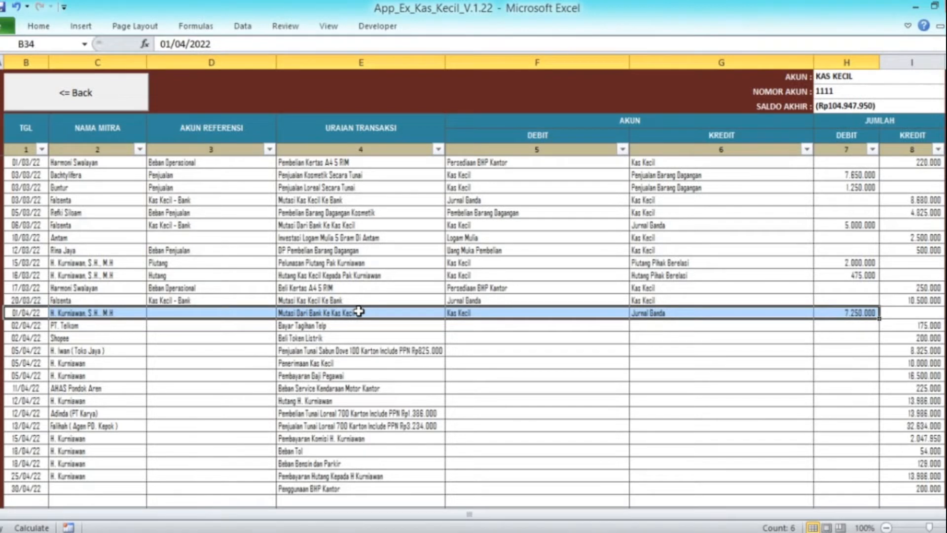
key("ctrl+c")
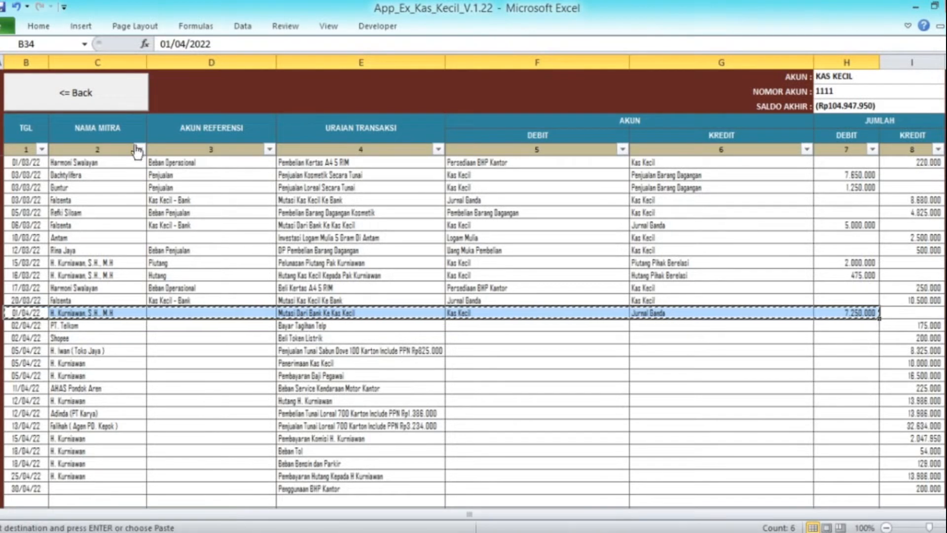
left_click(119, 104)
left_click(347, 231)
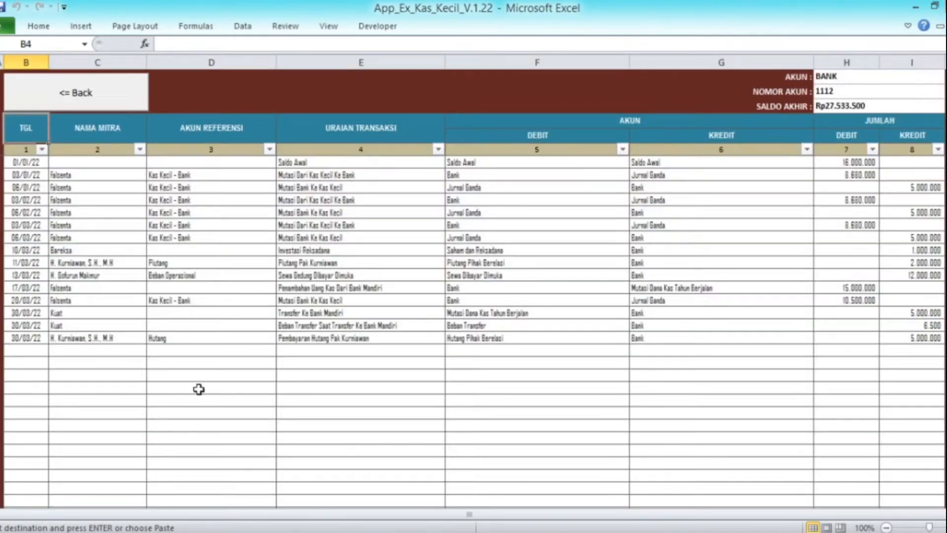
left_click(25, 348)
key("ctrl+v")
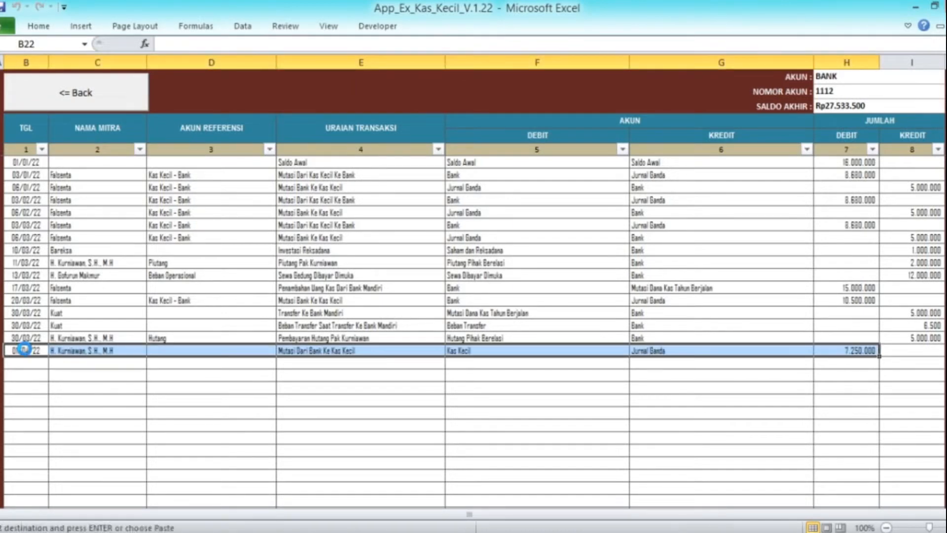
Step: Set the reference account of the 01/04/22 bank journal entry to Kas Kecil - Bank
key("Left")
key("Right")
key("Right")
key("Right")
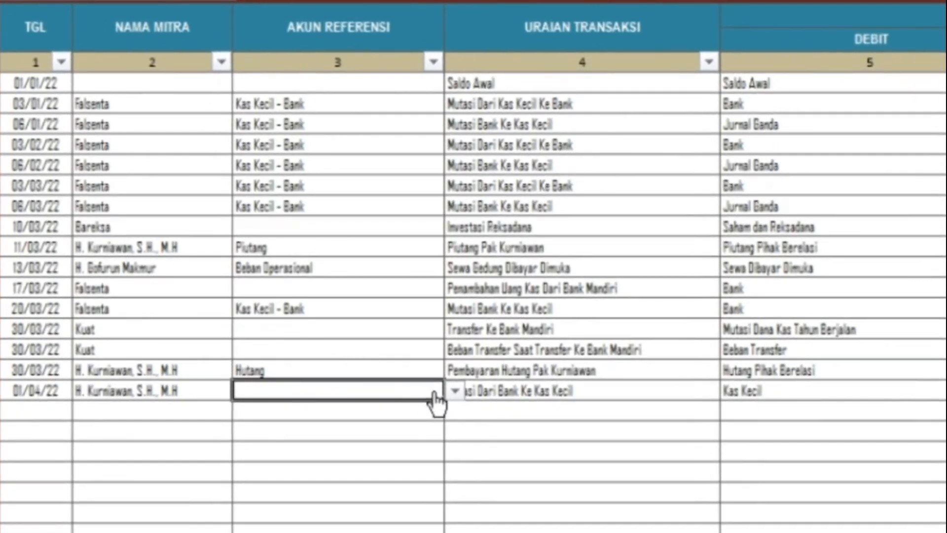
left_click(454, 391)
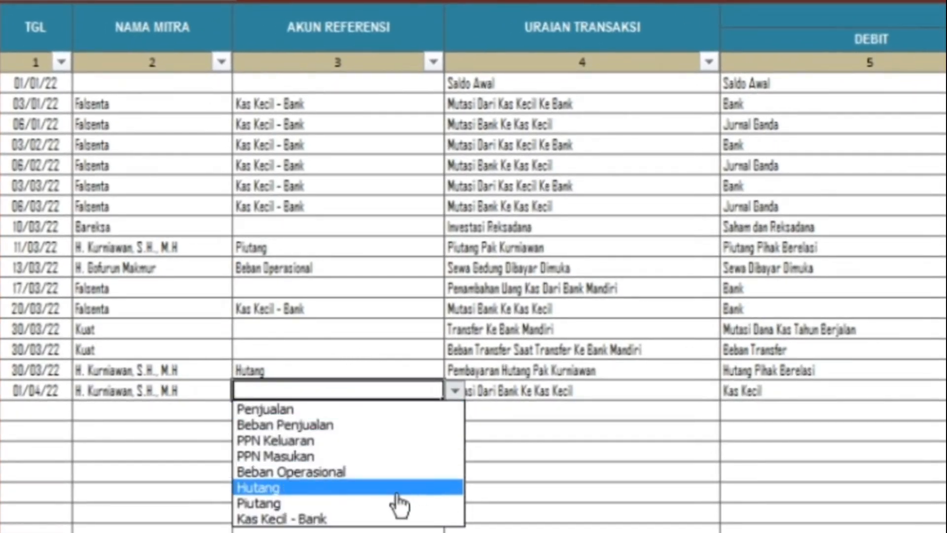
left_click(391, 517)
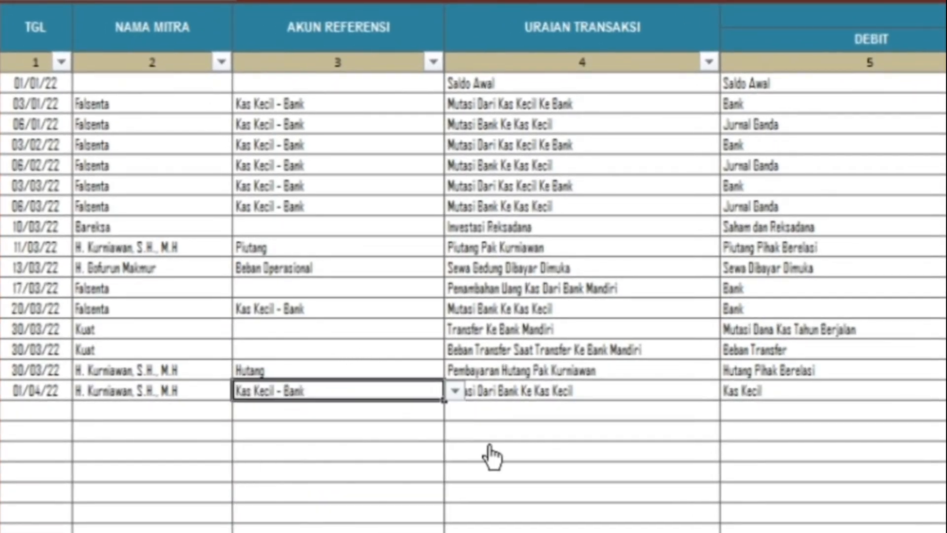
Step: Copy the description "Mutasi Bank Ke Kas Kecil" from the 06/03/22 entry over the description of the 01/04/22 entry
left_click(516, 390)
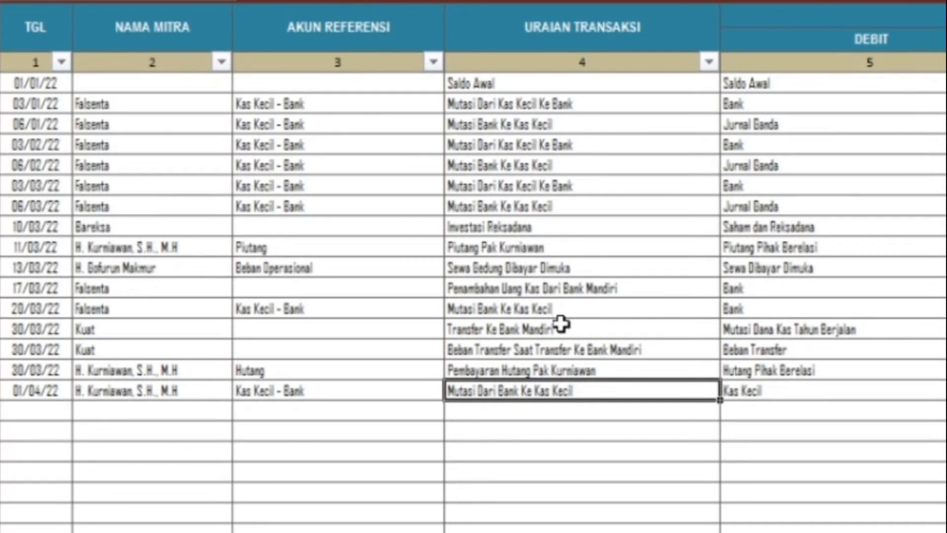
left_click(545, 207)
key("ctrl+c")
key("Down")
key("Down")
key("Down")
key("Down")
key("Down")
key("Down")
key("Down")
key("Down")
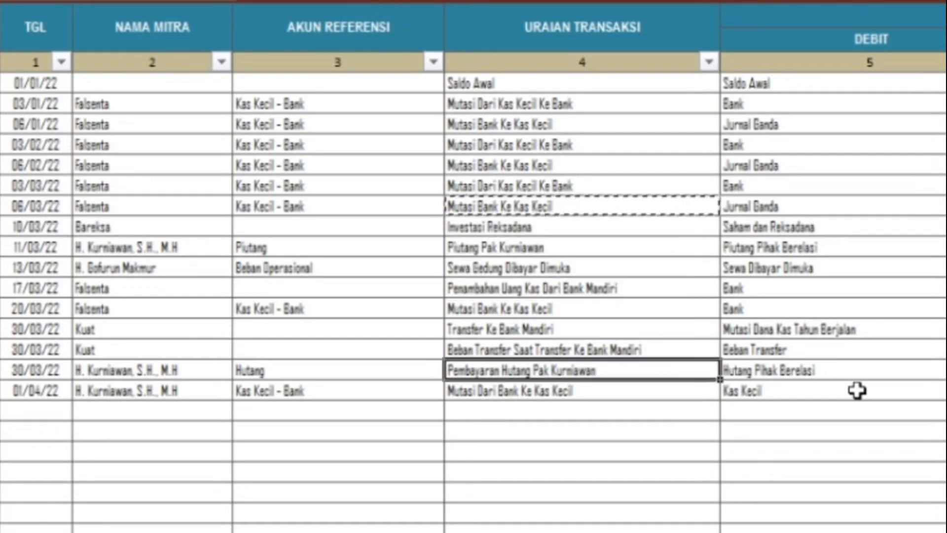
key("Down")
key("ctrl+v")
Step: Set the 01/04/22 bank entry's debit account to Jurnal Ganda and its credit account to Bank
scroll(795, 386, "right", 6)
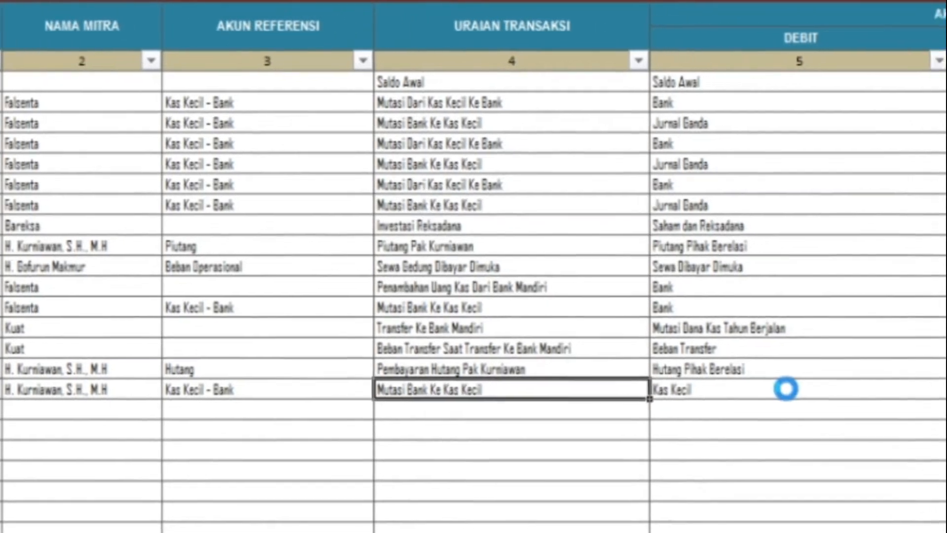
left_click(491, 393)
key("Right")
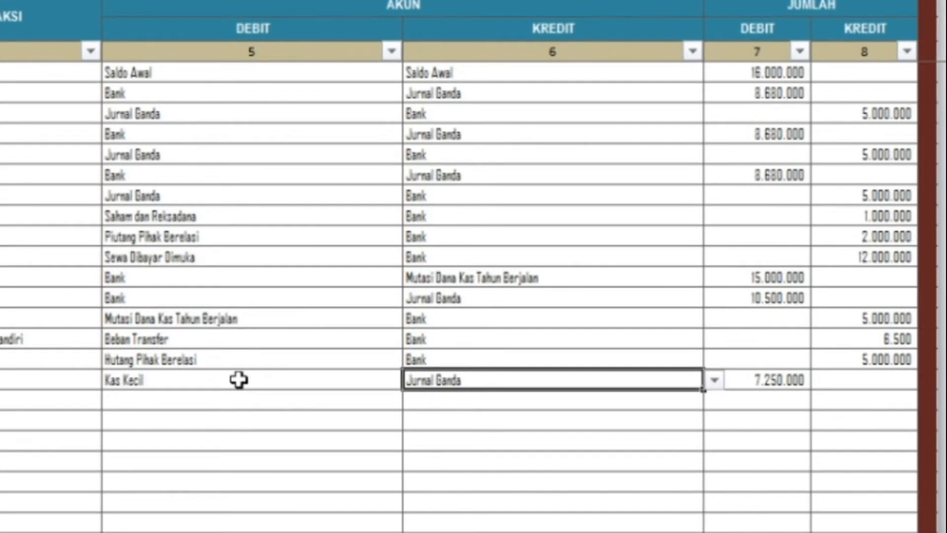
key("ctrl+c")
left_click(239, 381)
key("ctrl+v")
key("Escape")
key("Right")
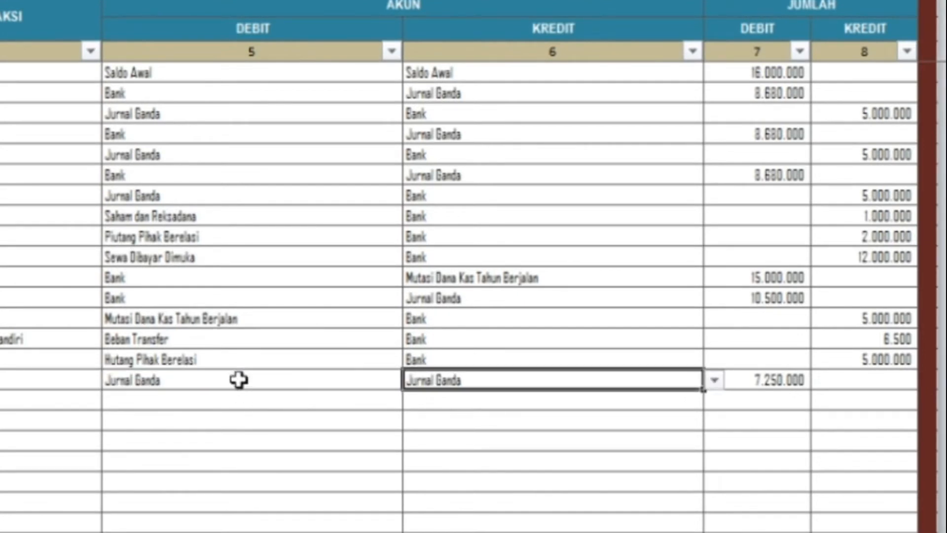
left_click(714, 381)
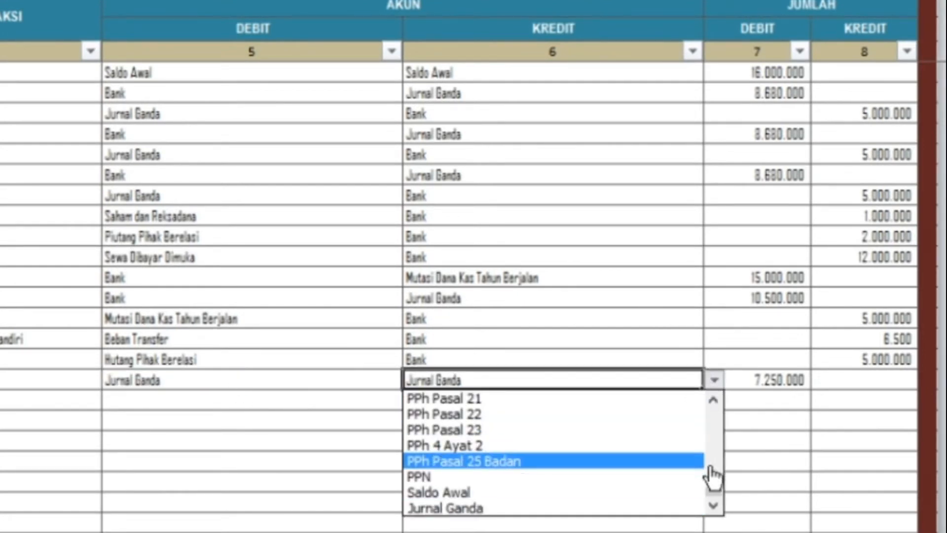
left_click_drag(716, 494, 719, 402)
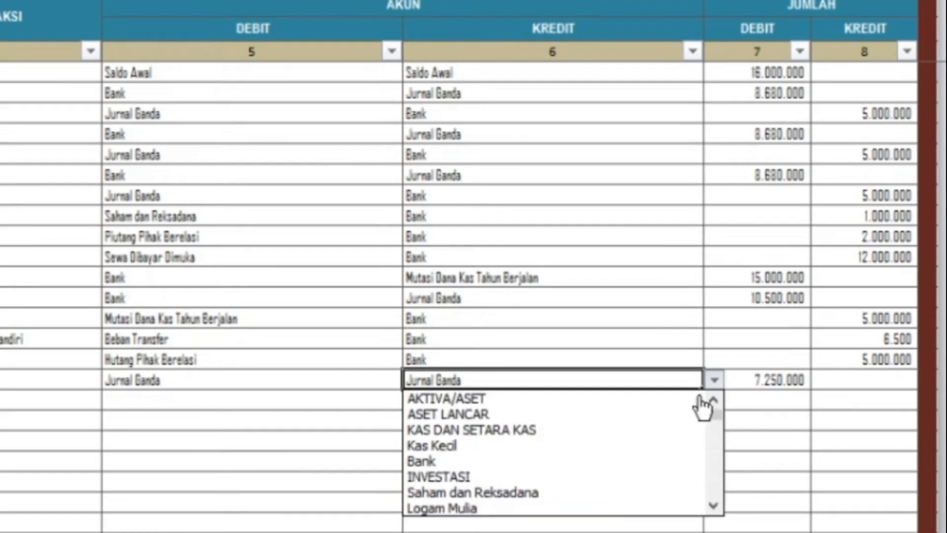
left_click(527, 461)
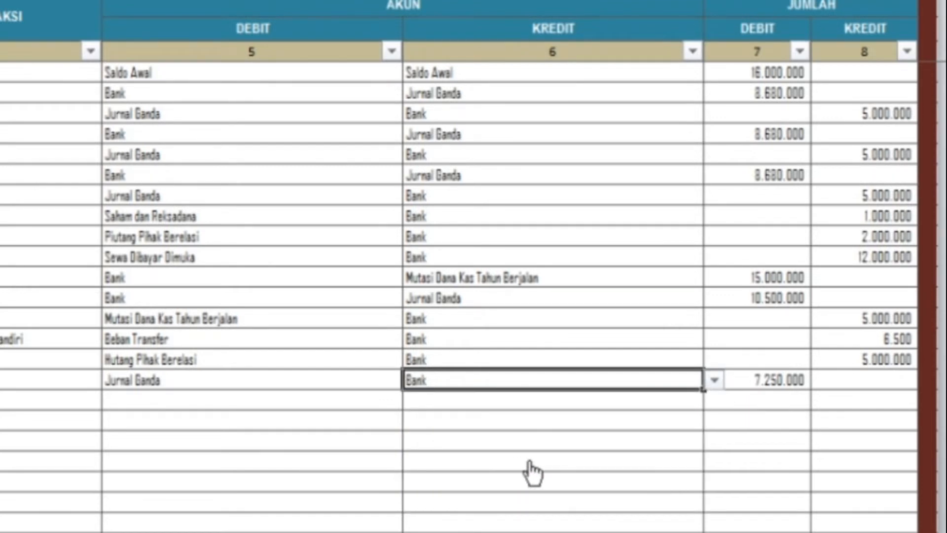
Step: Move the 7.250.000 amount of the 01/04/22 bank entry from the JUMLAH DEBIT column to the JUMLAH KREDIT column
key("Tab")
key("ctrl+c")
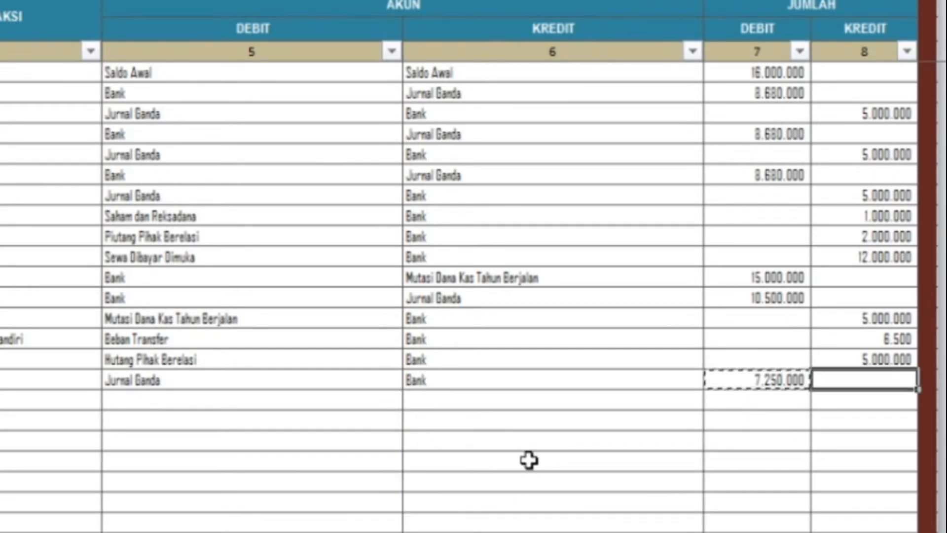
key("Right")
key("ctrl+v")
key("Left")
key("Delete")
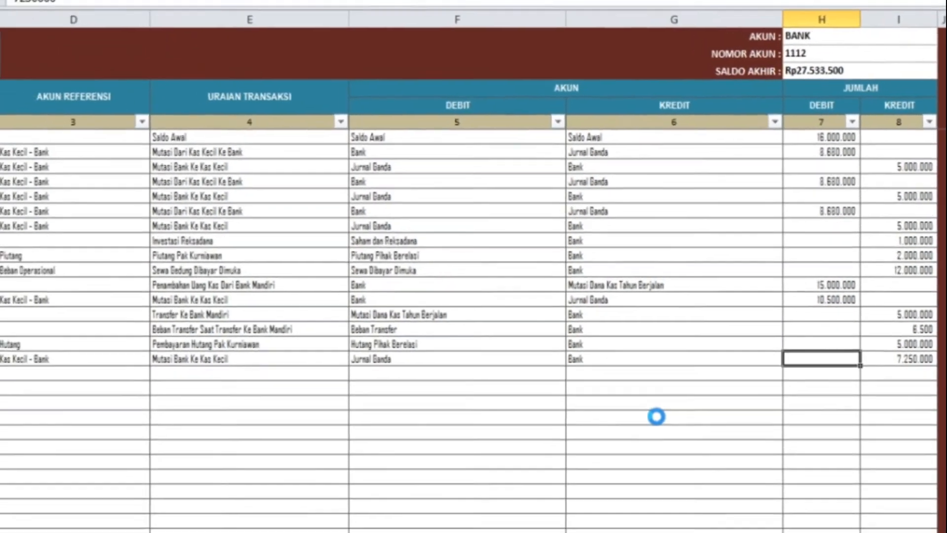
key("Left")
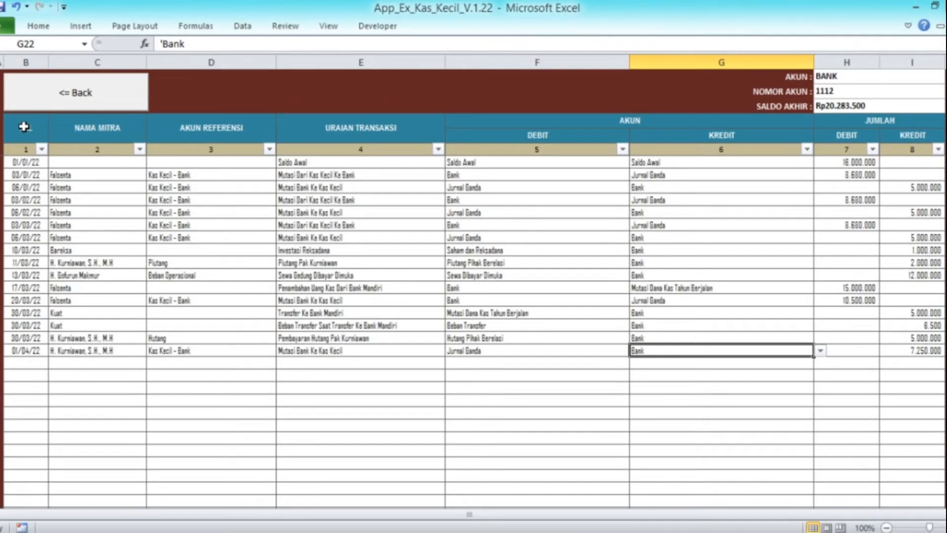
Step: Return to the cash journal and set the reference account of the 01/04/22 entry in D34 to Kas Kecil - Bank
left_click(24, 127)
left_click(86, 108)
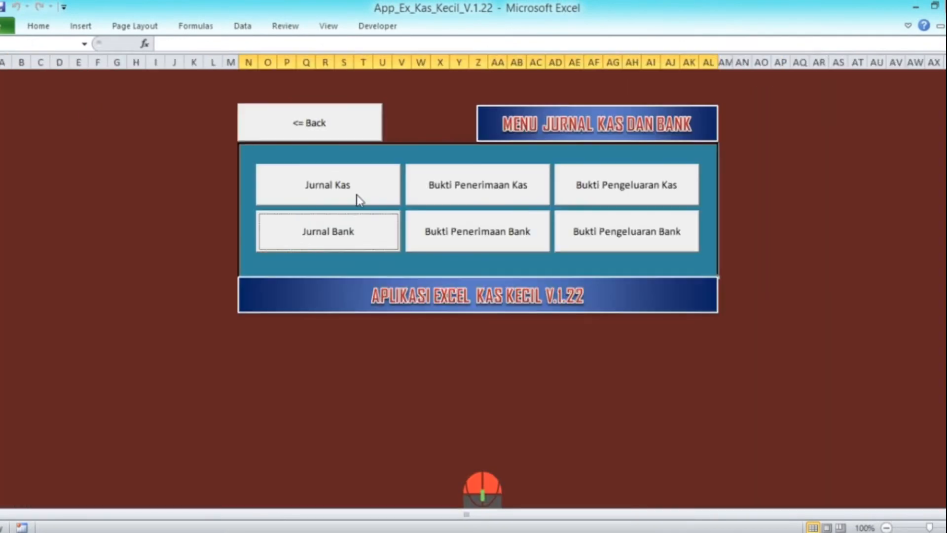
left_click(358, 192)
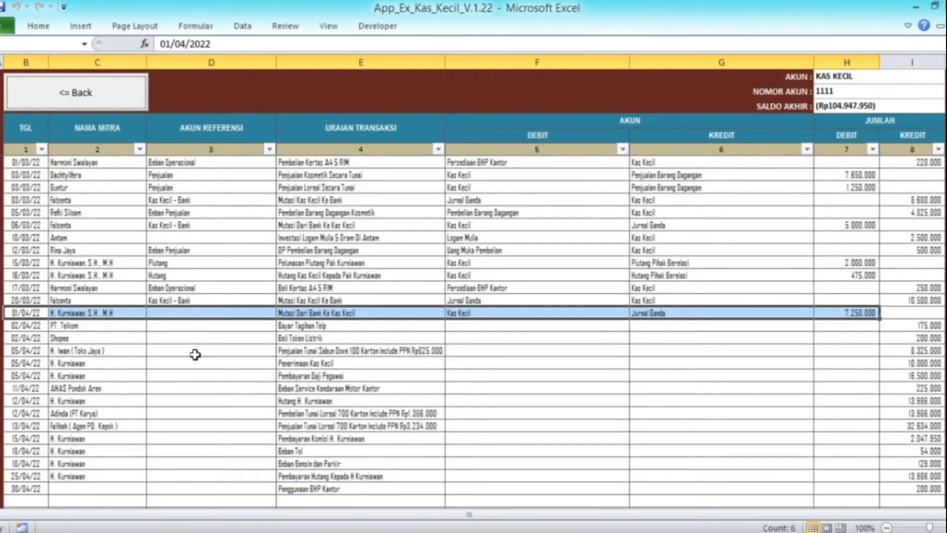
left_click(244, 314)
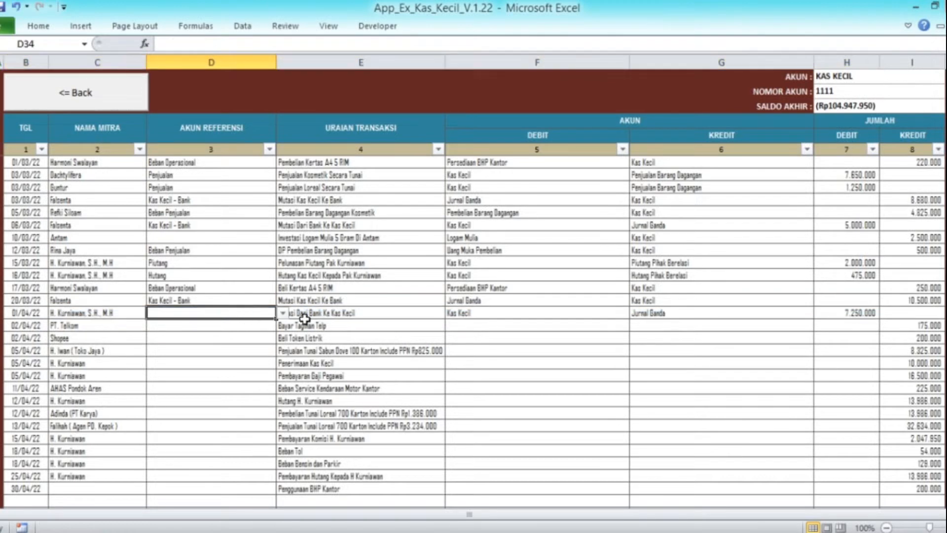
left_click(282, 313)
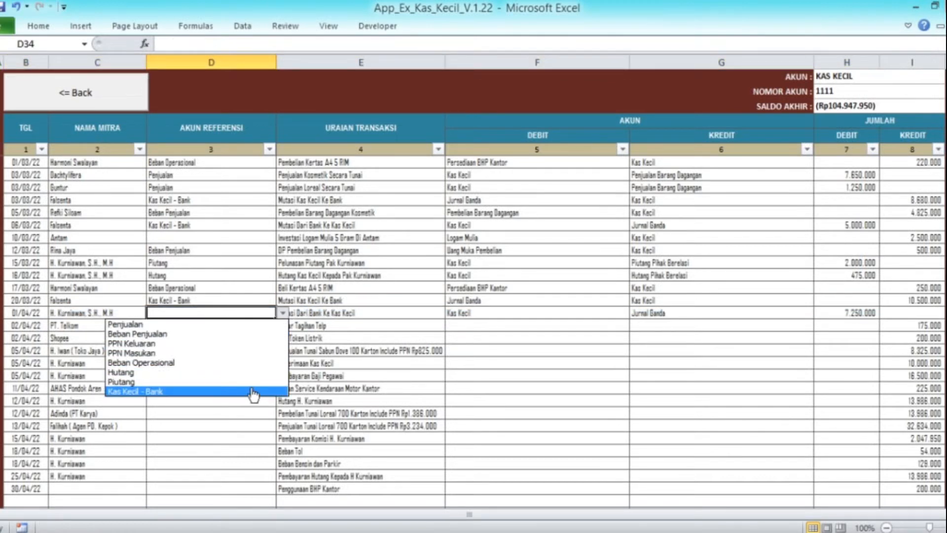
left_click(252, 392)
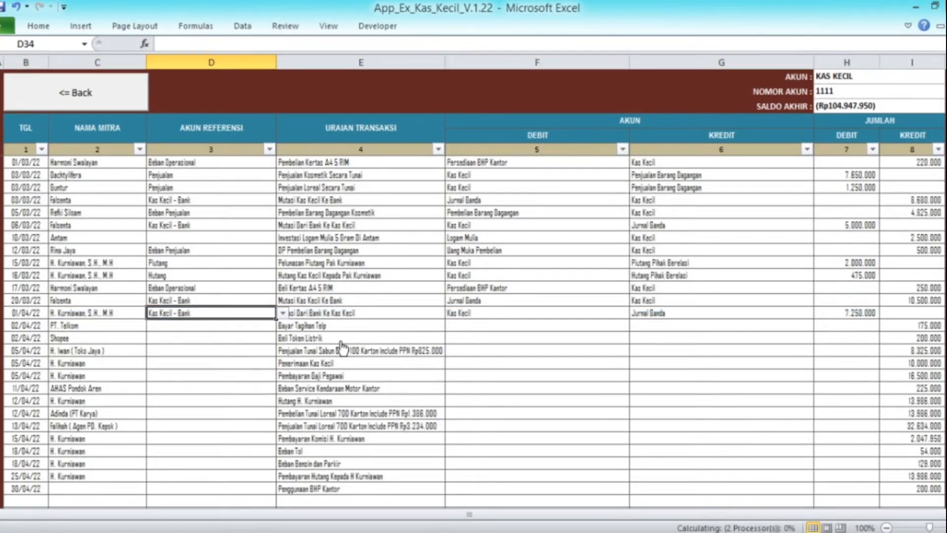
Step: Check the available partner names for the 02/04/22 PT. Telkom entry in C35
left_click(370, 311)
key("Left")
key("Left")
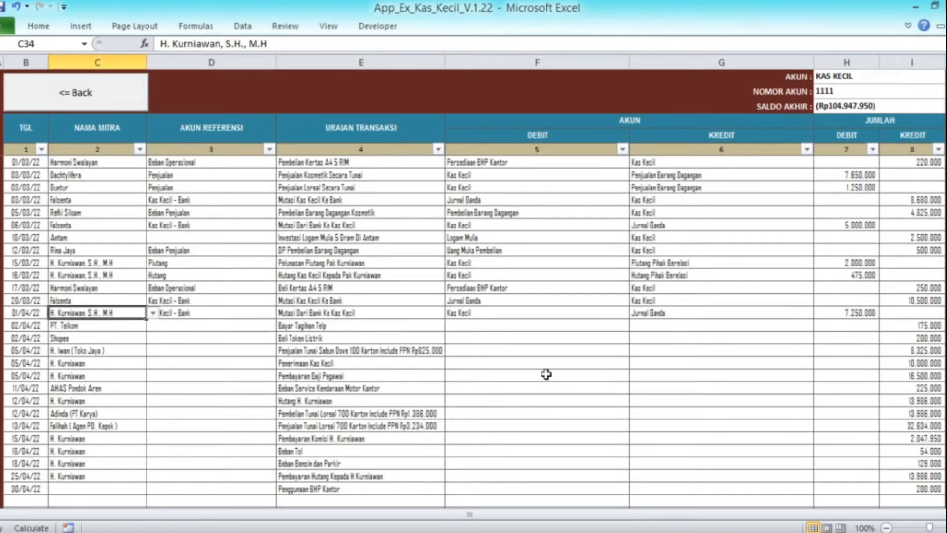
key("Down")
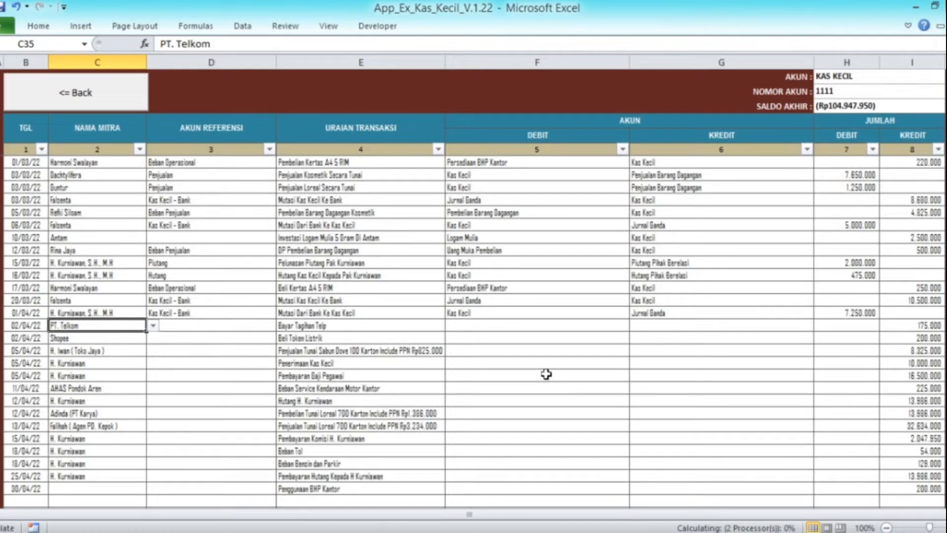
key("Left")
key("Right")
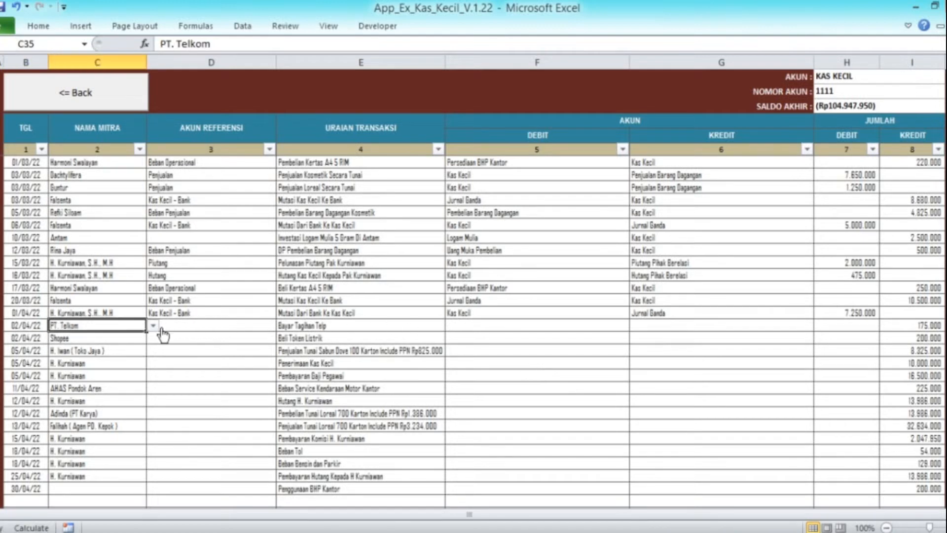
left_click(154, 327)
left_click(153, 328)
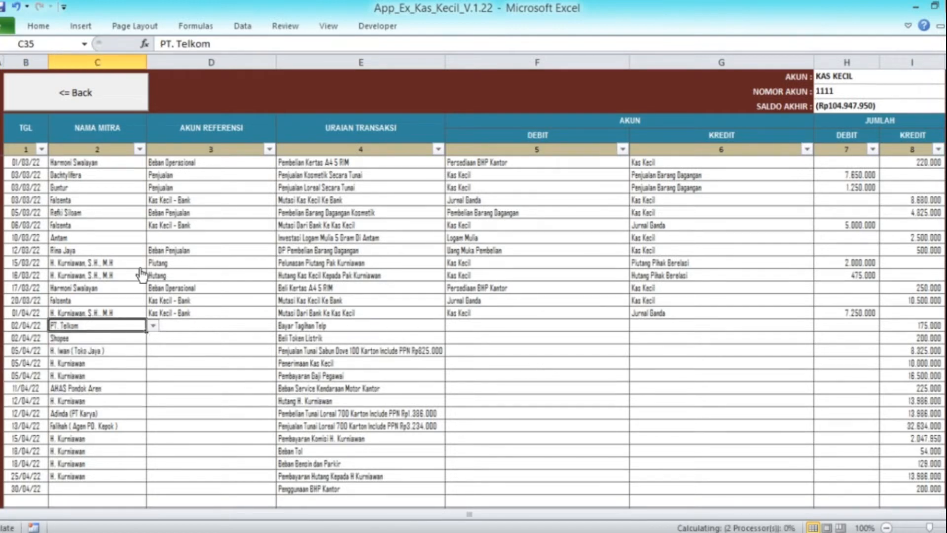
Step: Open the partner data sheet and copy the last partner record, Kontrakan Ruko, from JENIS MITRA onward into the first empty row
left_click(74, 93)
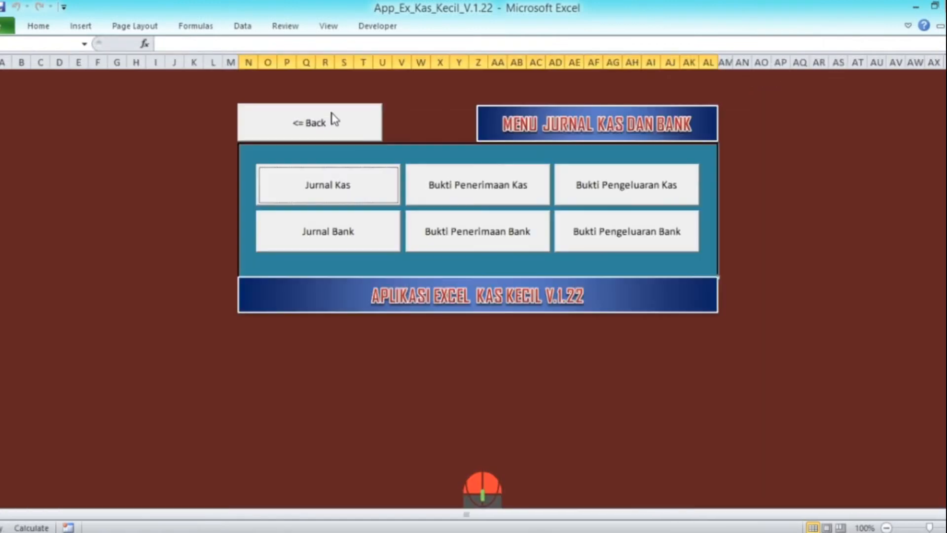
left_click(332, 120)
left_click(761, 147)
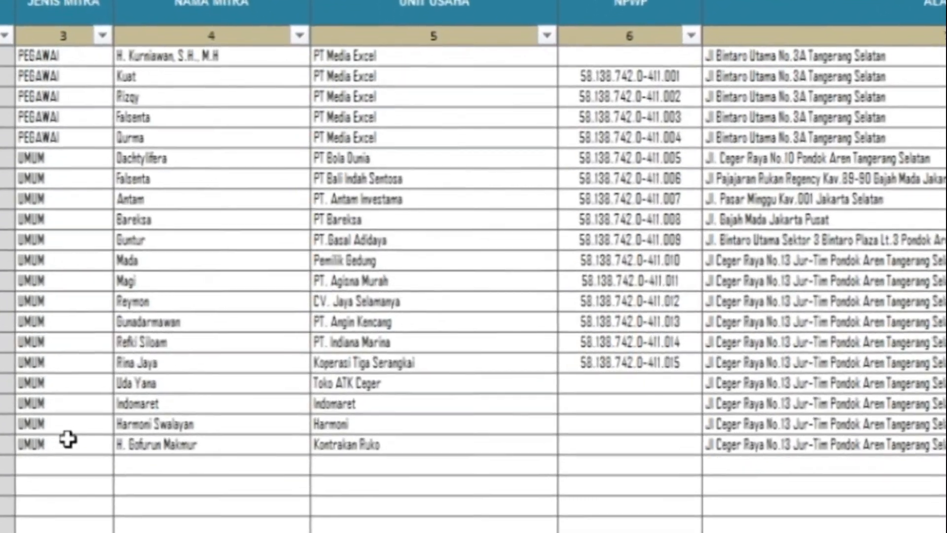
left_click(94, 428)
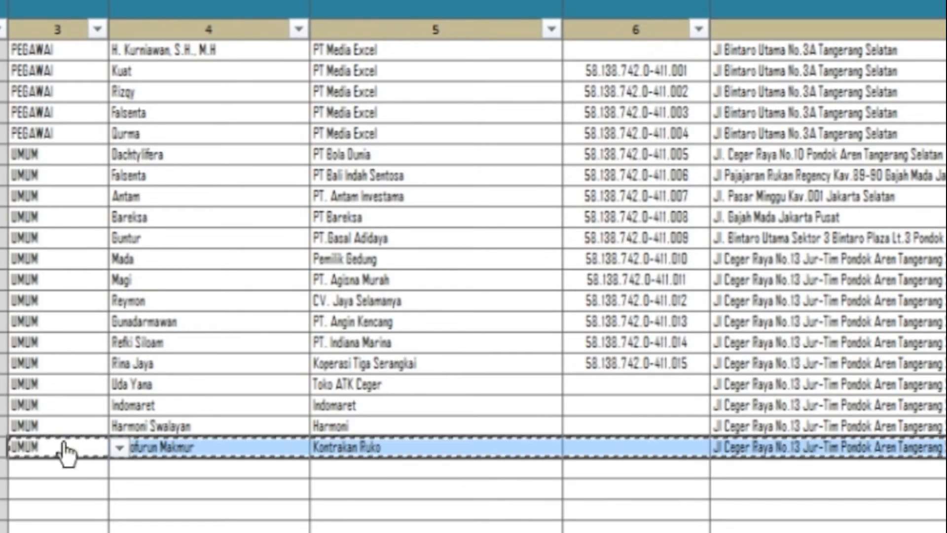
key("ctrl+c")
key("Down")
key("ctrl+v")
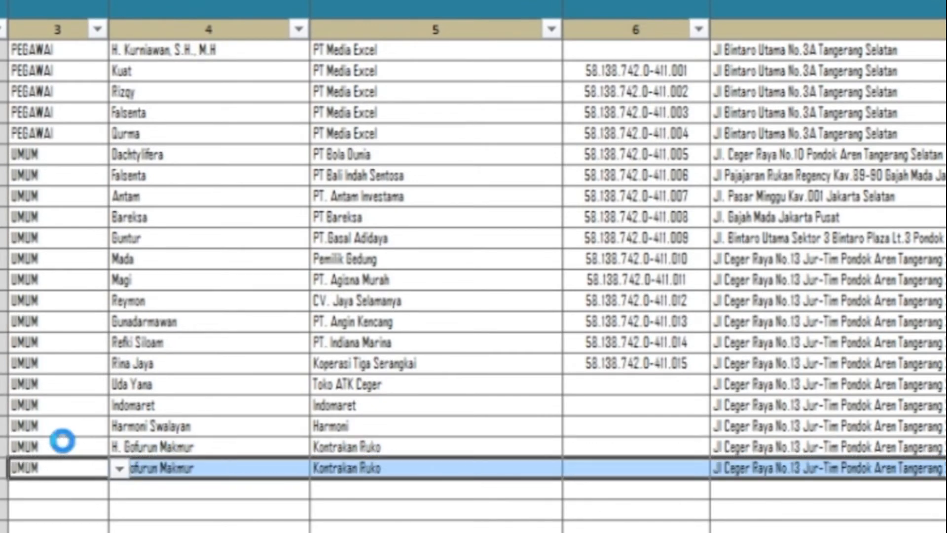
Step: Set both the partner name and the business unit of the new partner row to PT Telkom
key("Right")
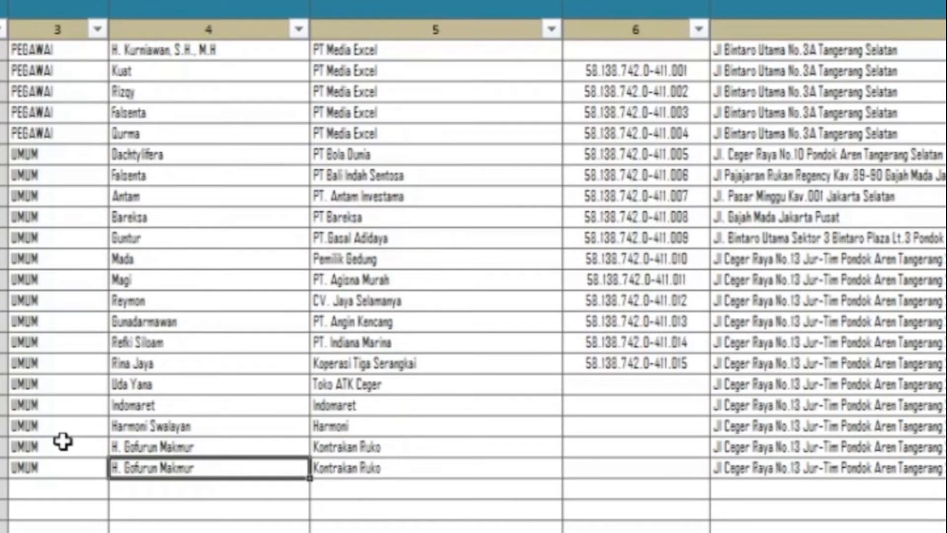
type("PT Telkom")
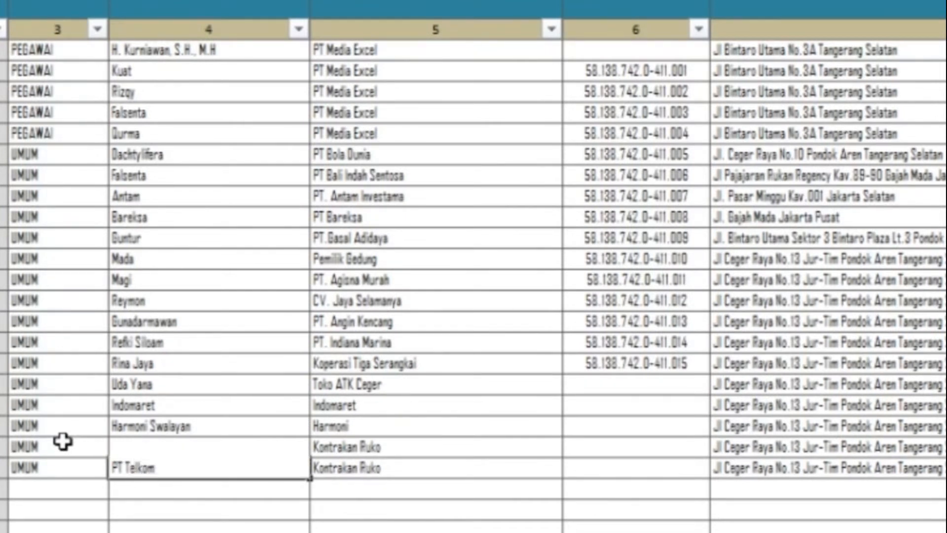
key("Up")
key("Right")
key("Down")
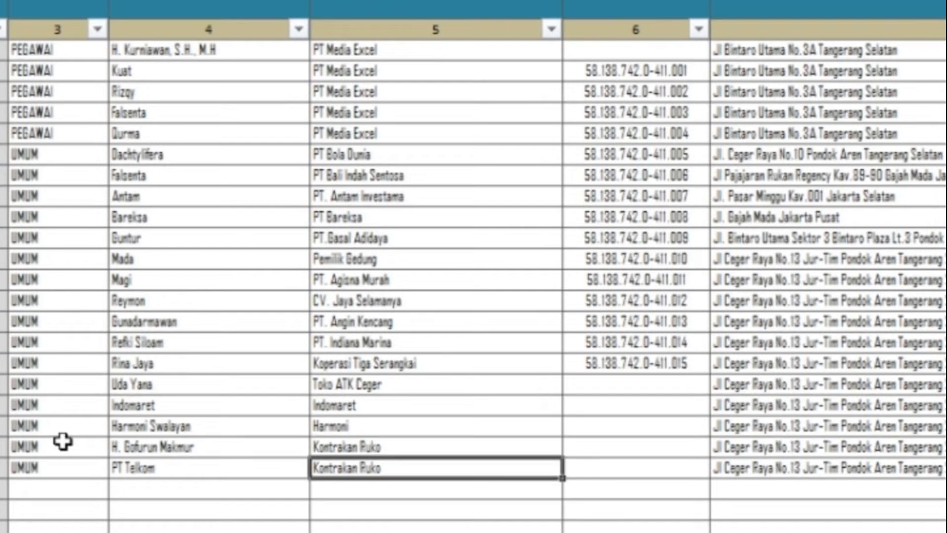
key("Left")
key("ctrl+c")
key("Right")
key("ctrl+v")
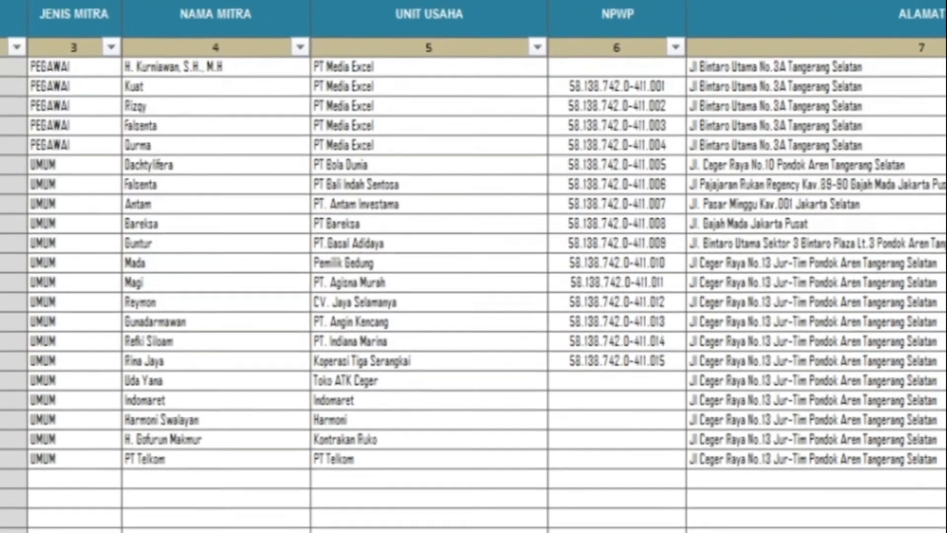
Step: Return to the cash journal and set the partner name of the 02/04/22 phone bill entry in C35 to PT Telkom
left_click(18, 41)
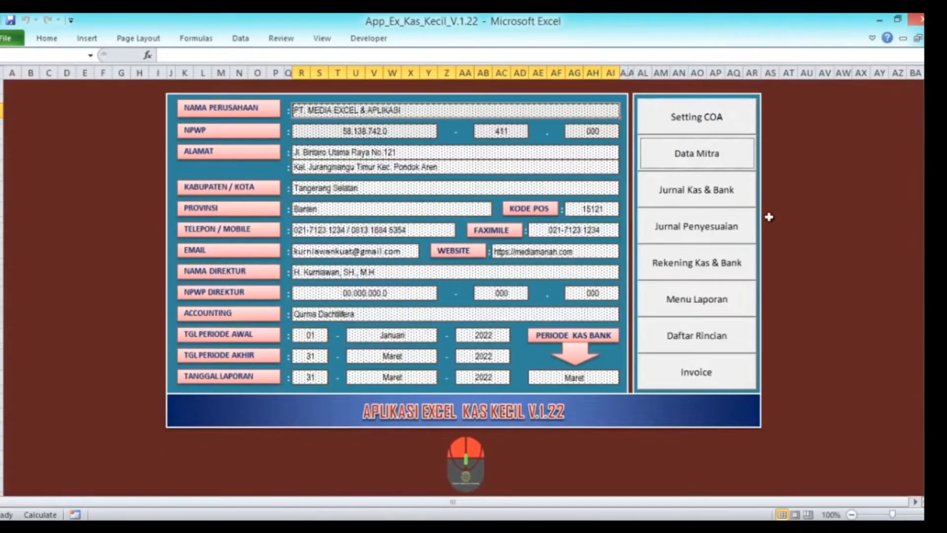
left_click(698, 198)
left_click(369, 195)
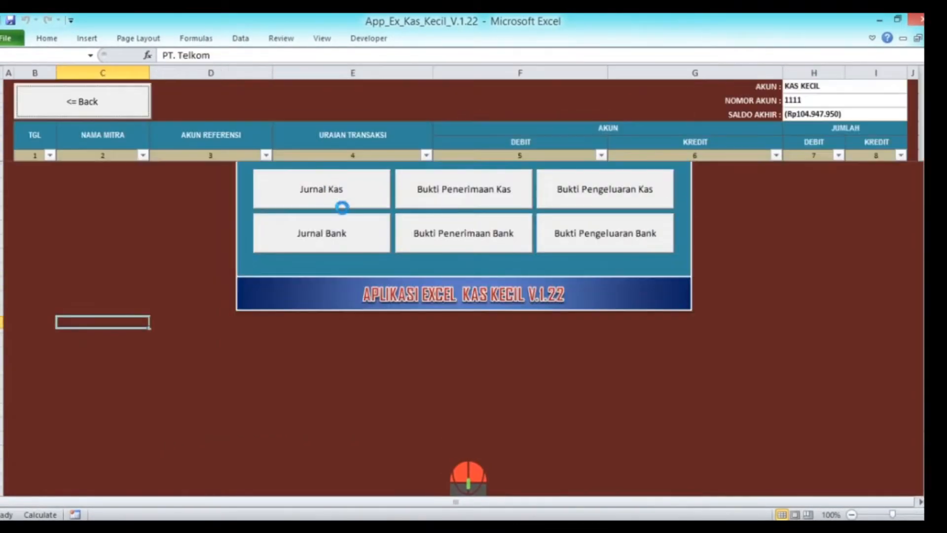
left_click(156, 323)
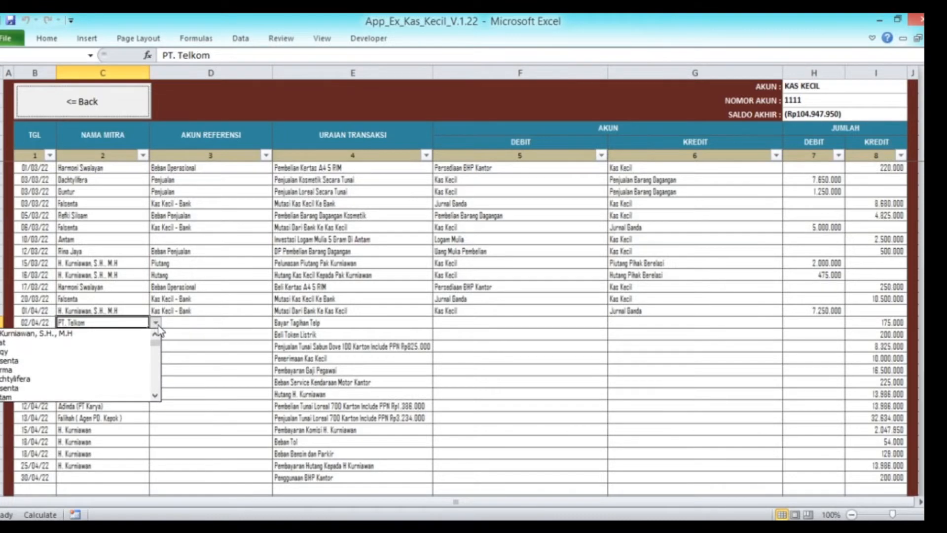
left_click(156, 394)
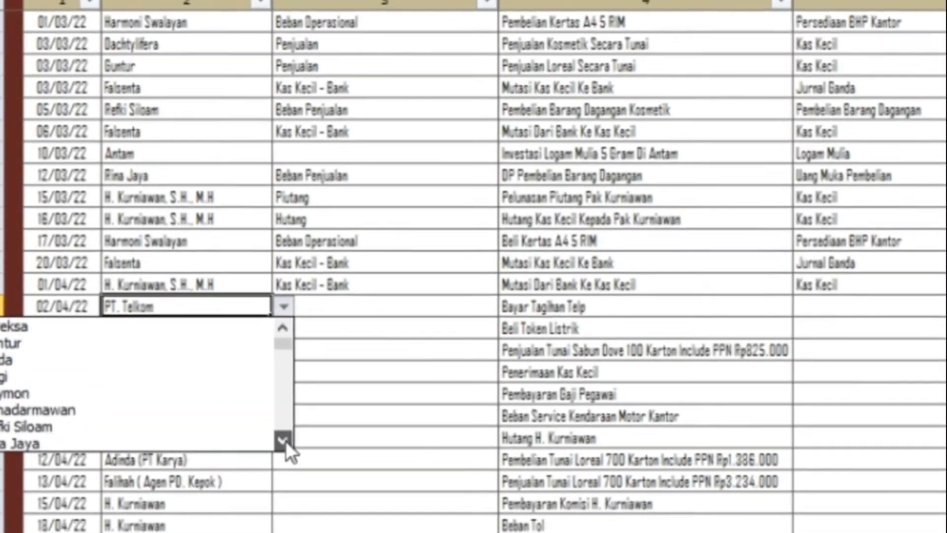
left_click(282, 440)
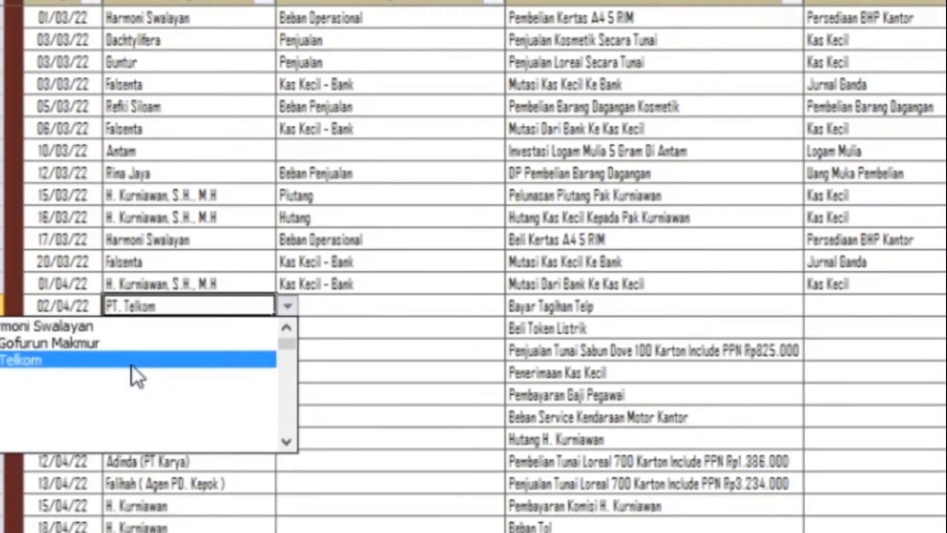
left_click(131, 365)
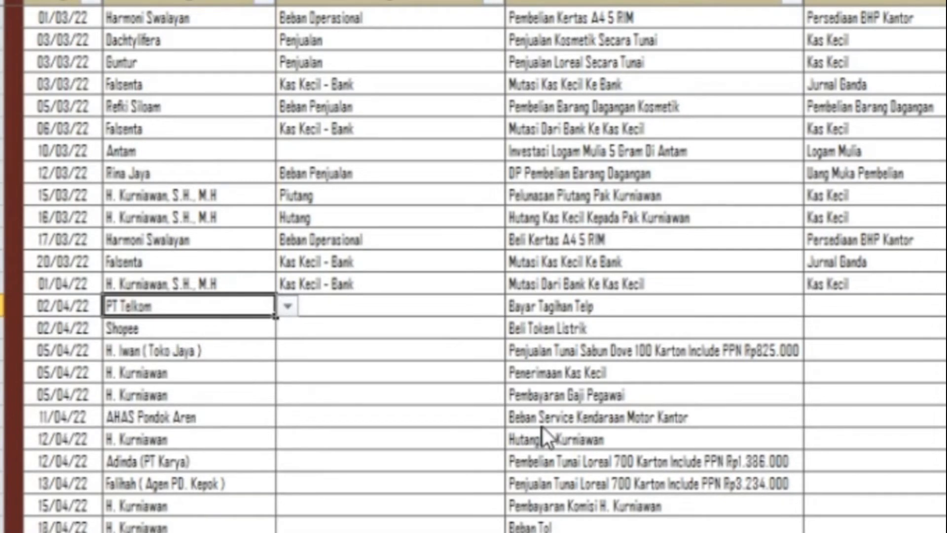
Step: Set the debit account of the 02/04/22 PT Telkom entry to Beban Telp dan Internet
key("Right")
key("Right")
key("Right")
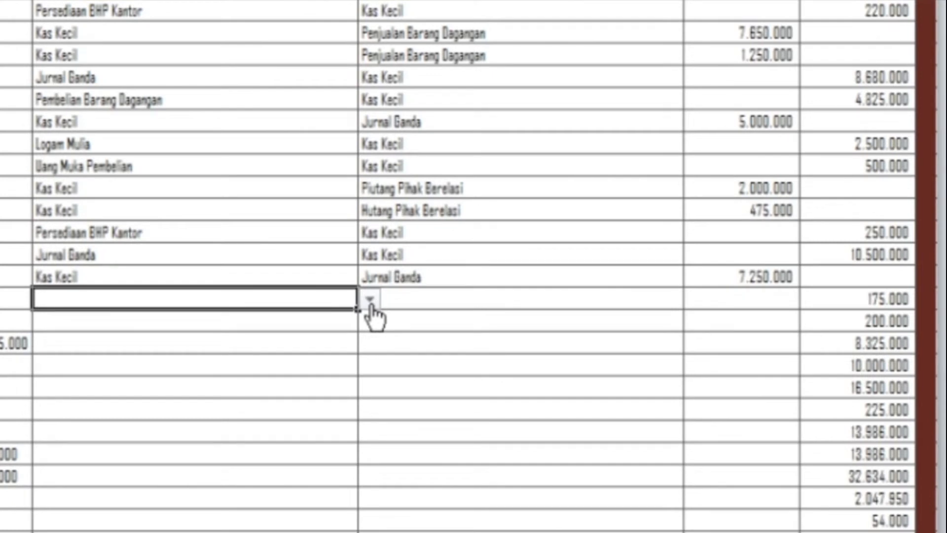
left_click(370, 301)
left_click_drag(376, 345, 376, 440)
left_click(369, 321)
left_click_drag(371, 326, 375, 331)
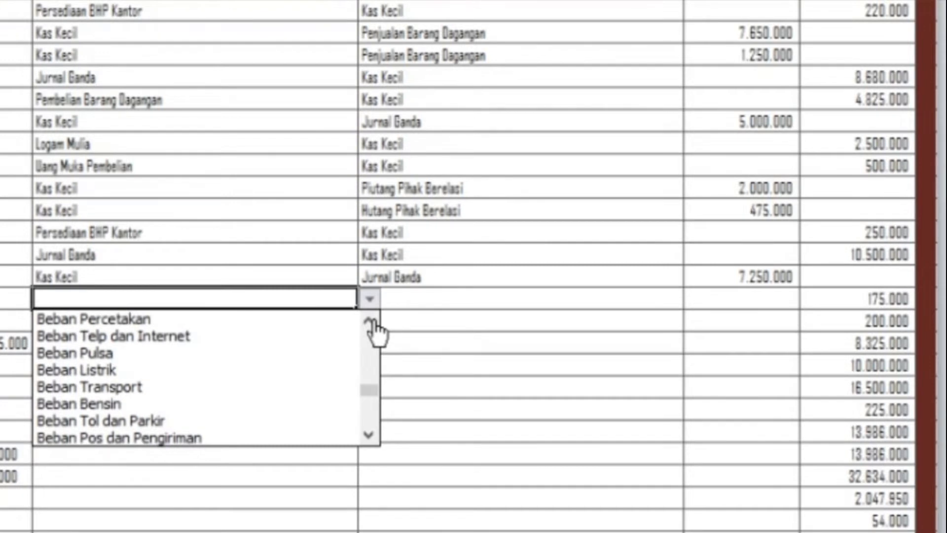
left_click(301, 336)
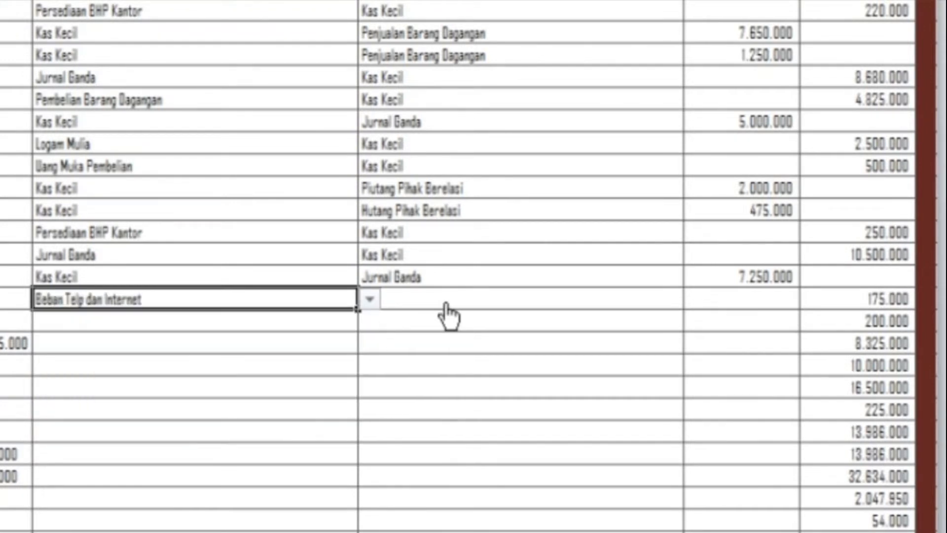
Step: Set the credit account of the 02/04/22 PT Telkom entry to Kas Kecil
left_click(617, 305)
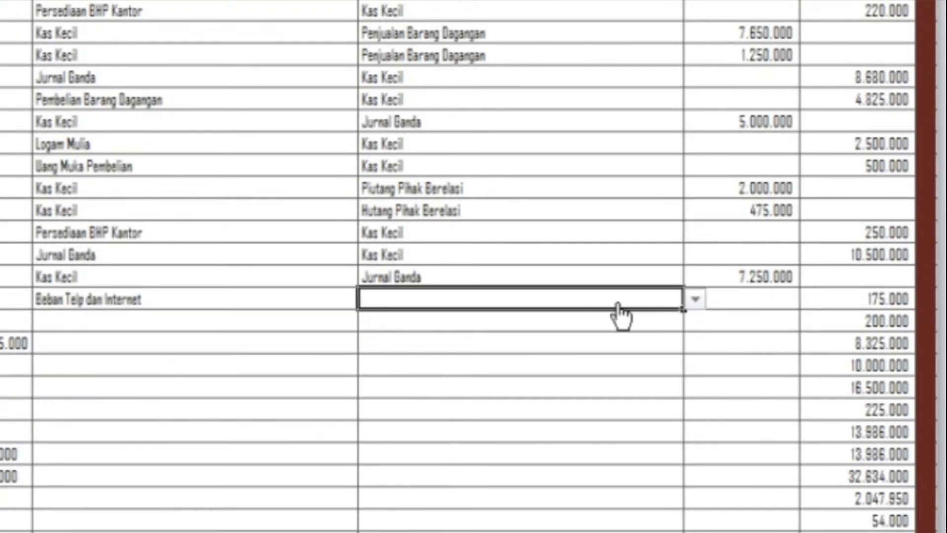
left_click(696, 302)
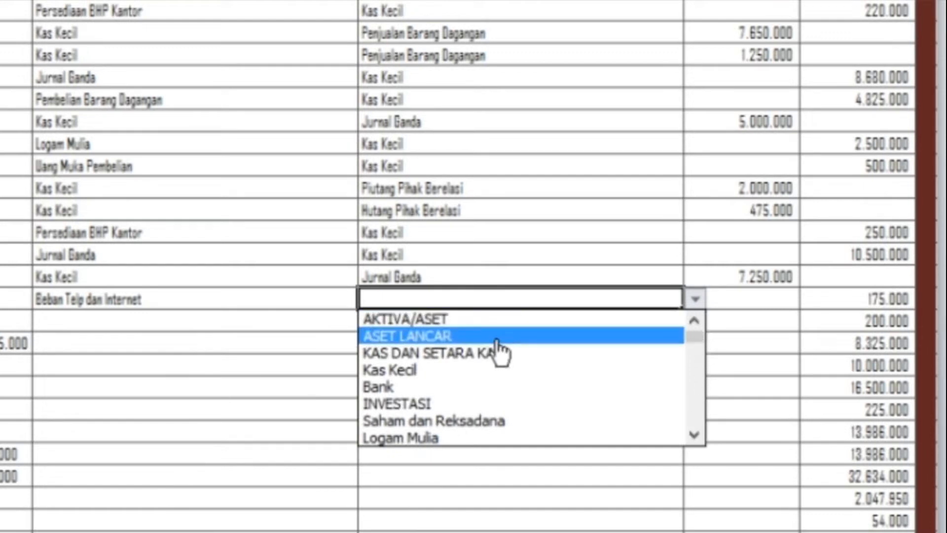
left_click(489, 371)
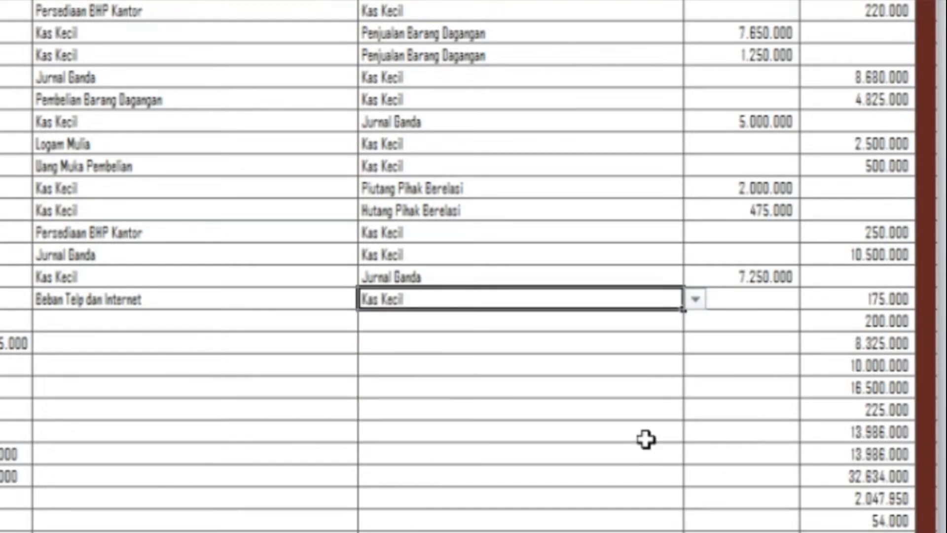
key("Right")
key("Right")
key("Left")
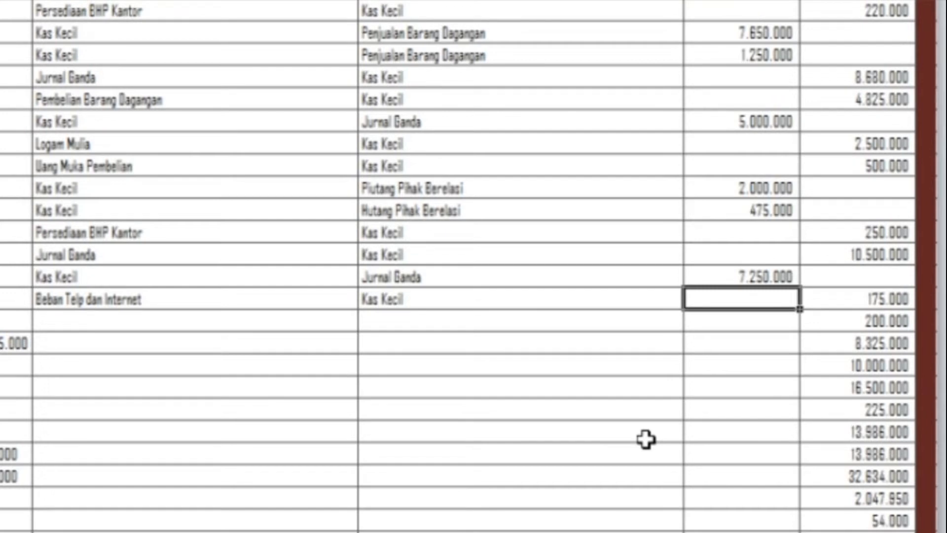
key("Right")
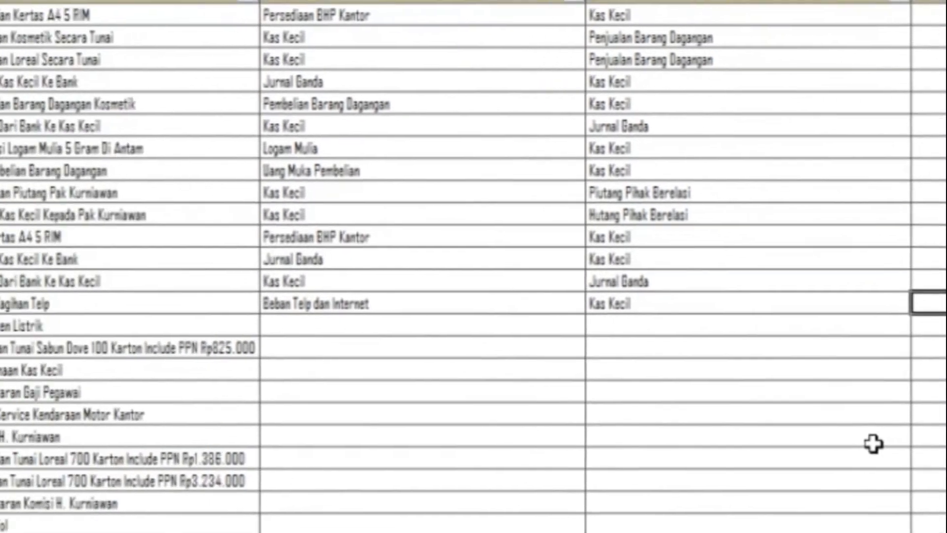
Step: Set the reference account of the 02/04/22 PT Telkom entry in D35 to Beban Operasional
key("Left")
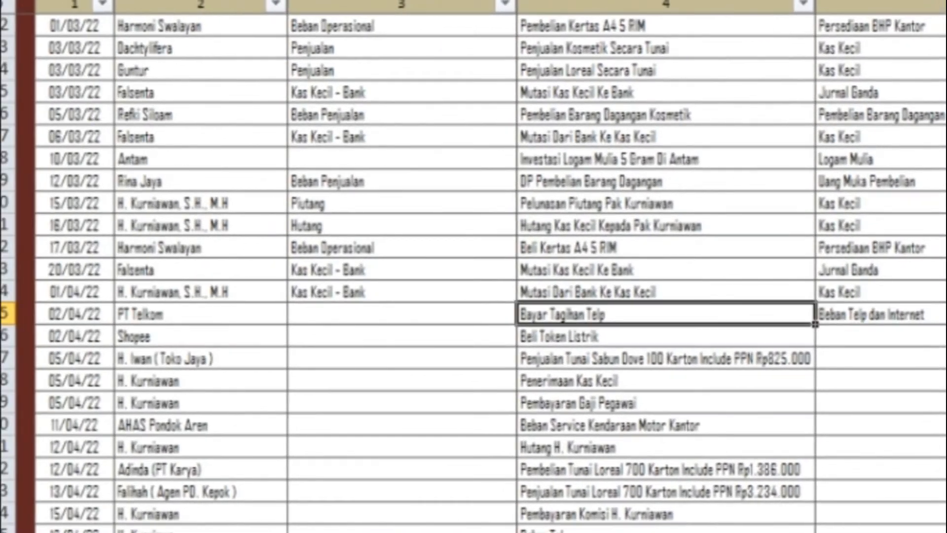
key("Right")
key("Right")
key("Left")
key("Left")
key("Left")
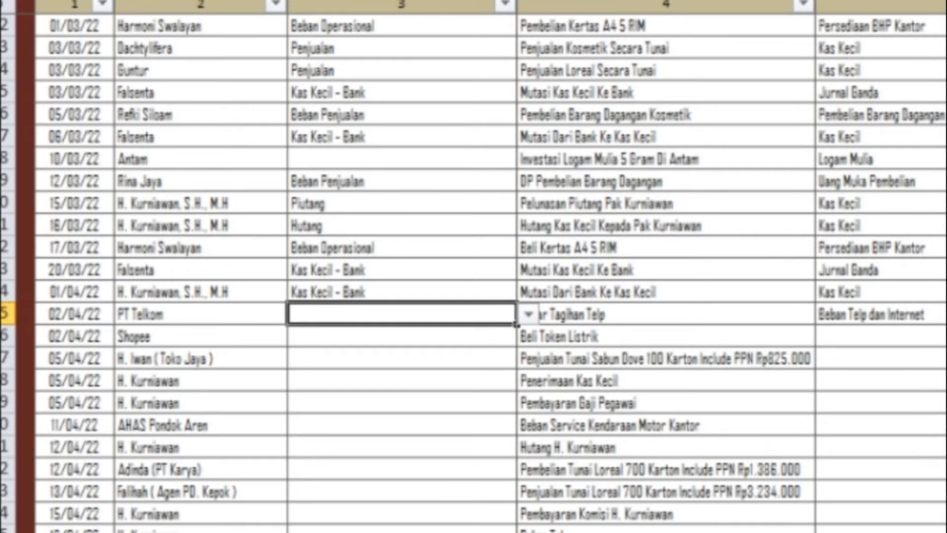
key("Left")
key("Right")
left_click(528, 318)
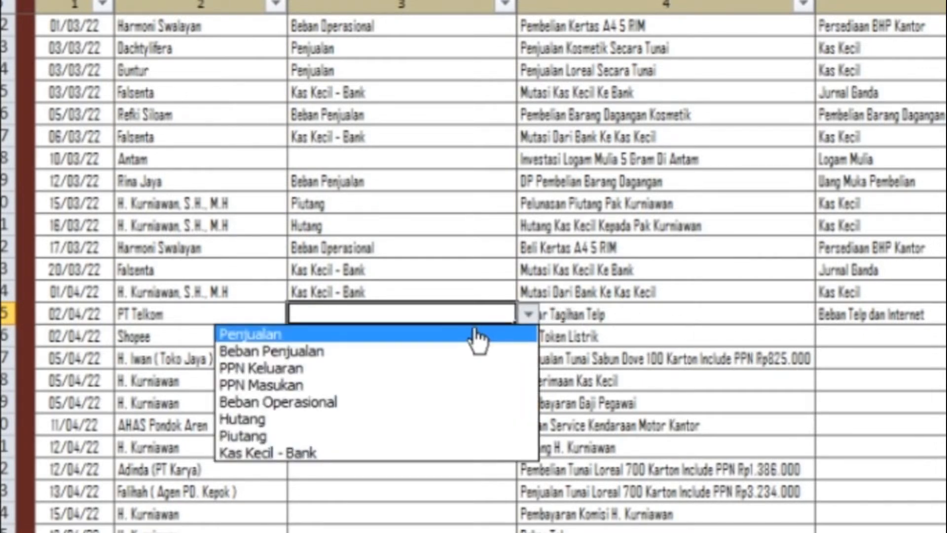
left_click(449, 404)
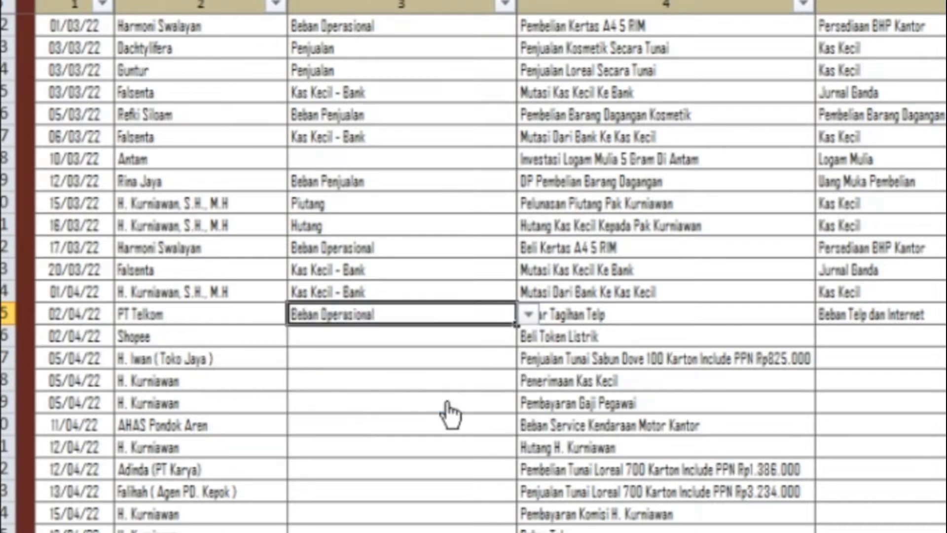
Step: Check the available partner names for the 02/04/22 Shopee entry in C36
left_click(234, 342)
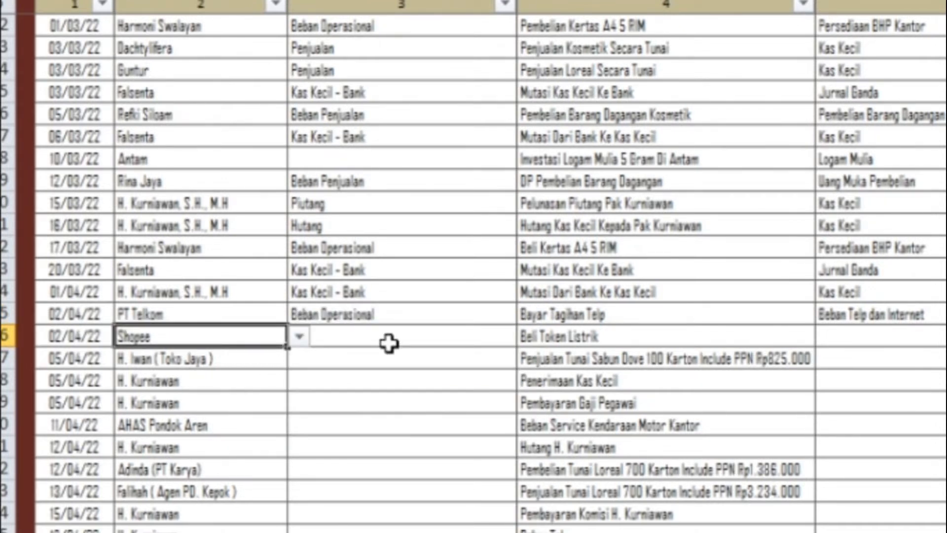
key("Right")
key("Right")
key("Left")
key("Left")
left_click(299, 337)
left_click(299, 338)
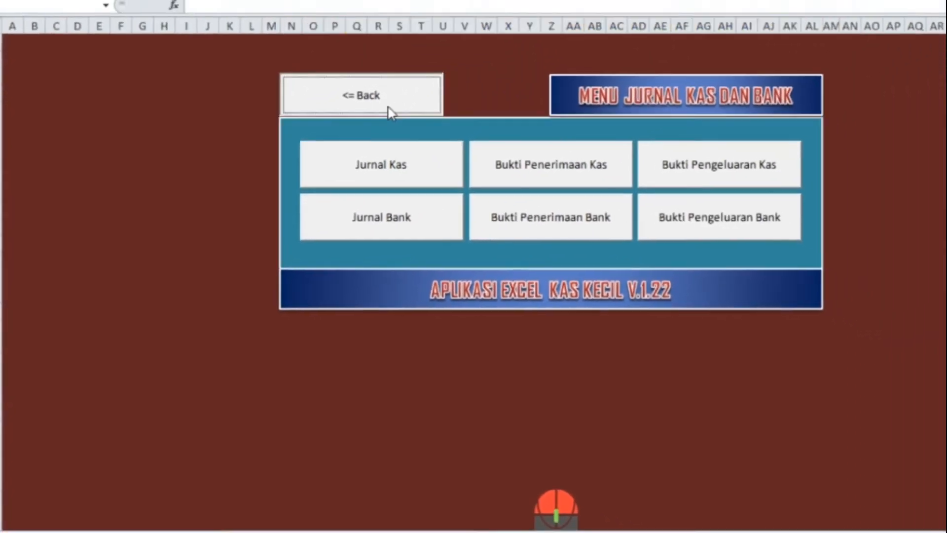
Step: Open the partner data sheet and copy the PT Telkom record from JENIS MITRA through TELEPON into the next empty row
left_click(391, 108)
left_click(704, 170)
left_click(185, 410)
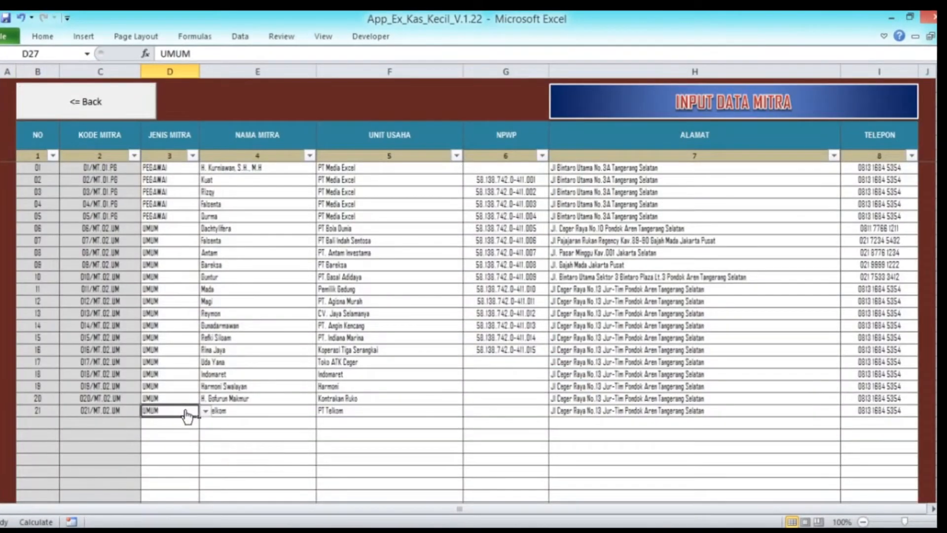
key("shift+Right")
key("shift+Right")
key("shift+Right")
key("shift+Right")
key("shift+Right")
key("ctrl+c")
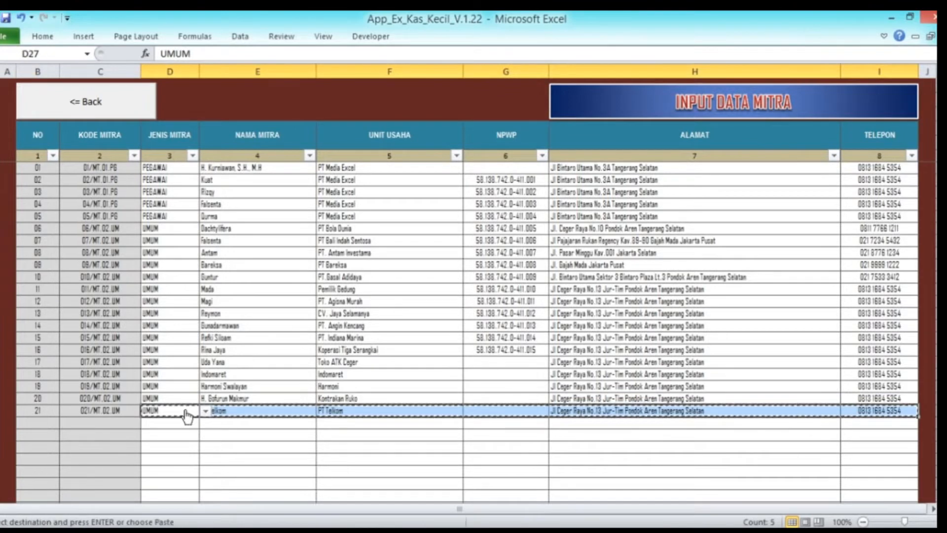
key("Down")
key("shift+Right")
key("shift+Right")
key("shift+Right")
key("shift+Right")
key("Return")
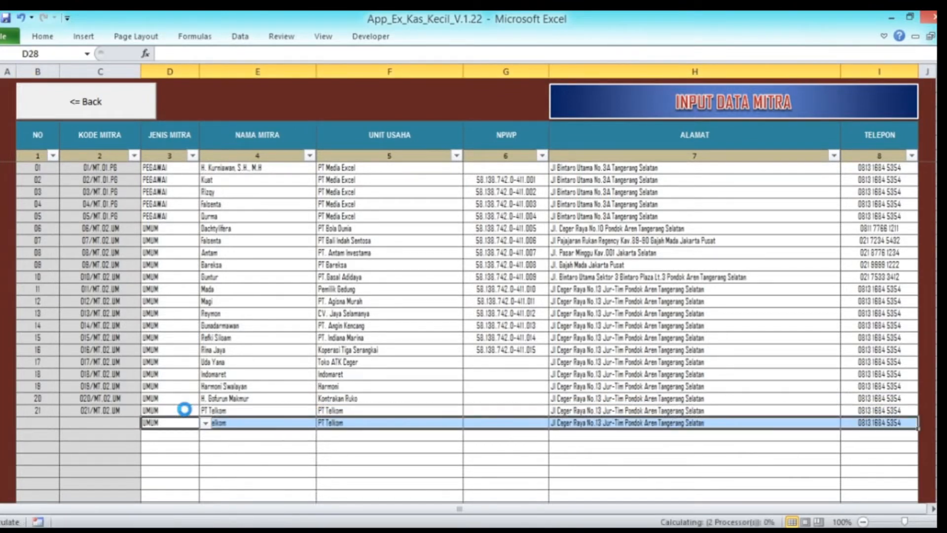
Step: Set both the partner name and the business unit of the new partner row to Shopee
key("Right")
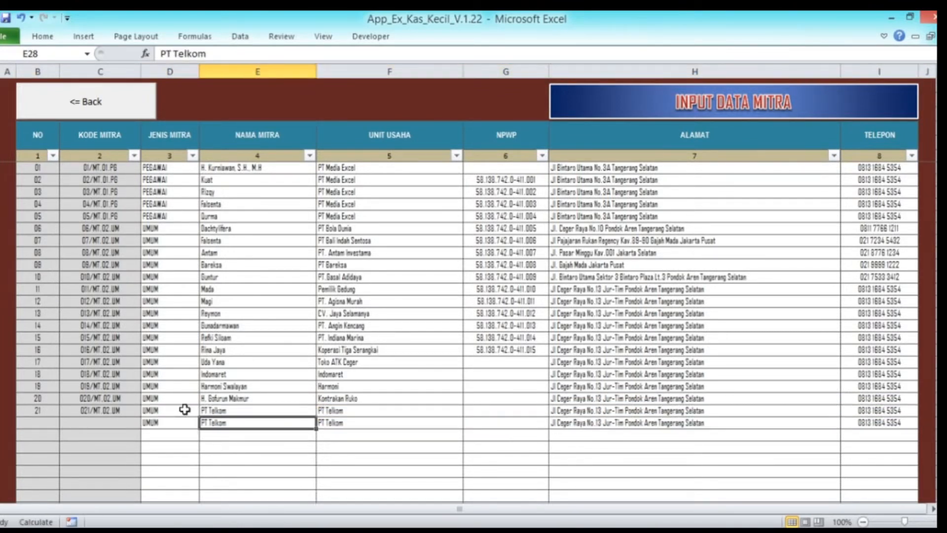
type("Shopee")
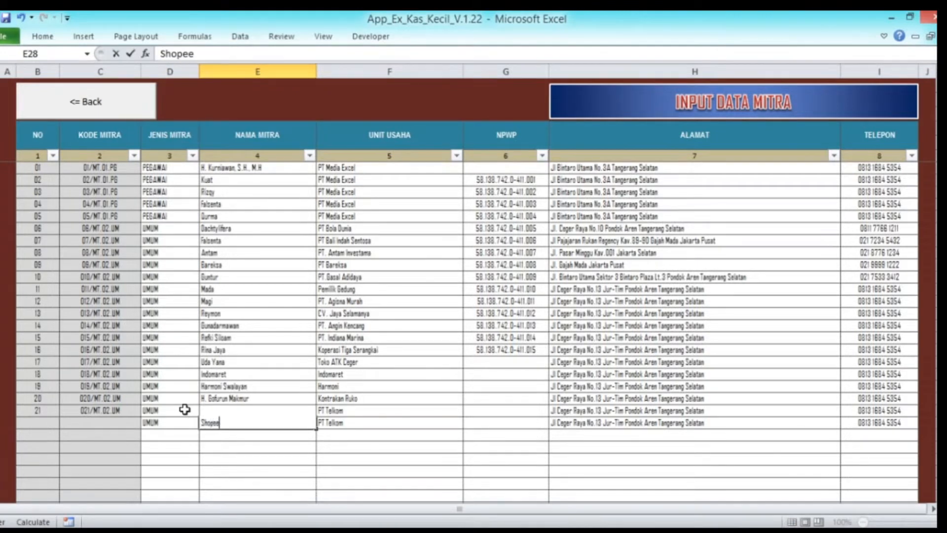
key("Right")
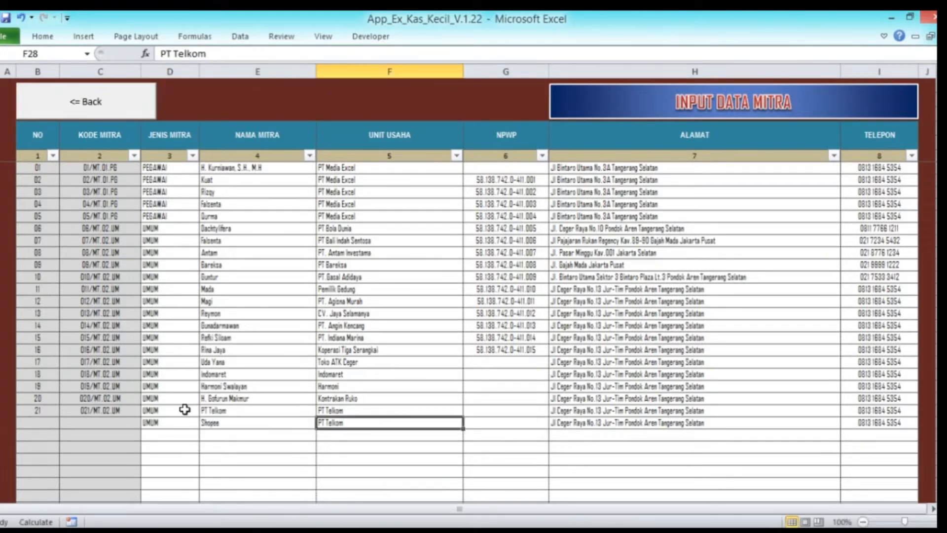
type("Sho")
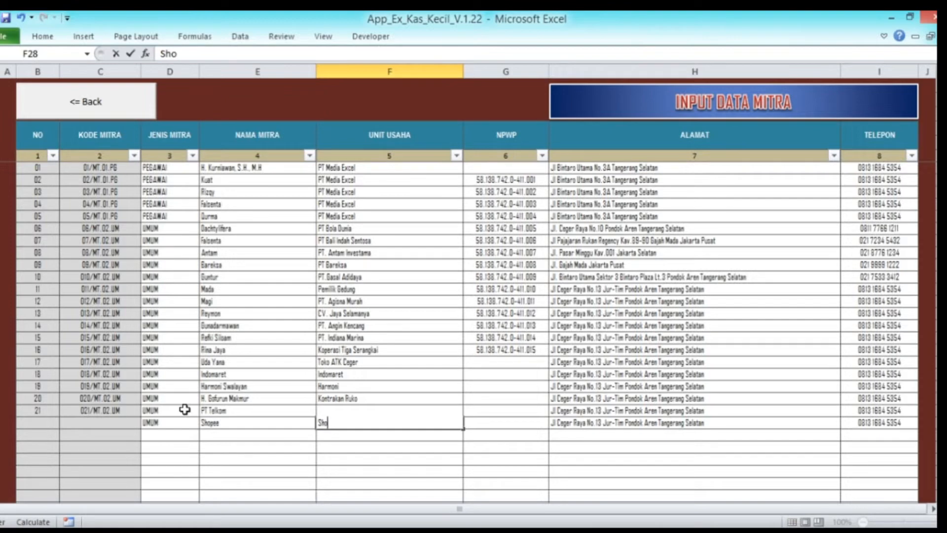
type("pee")
key("Right")
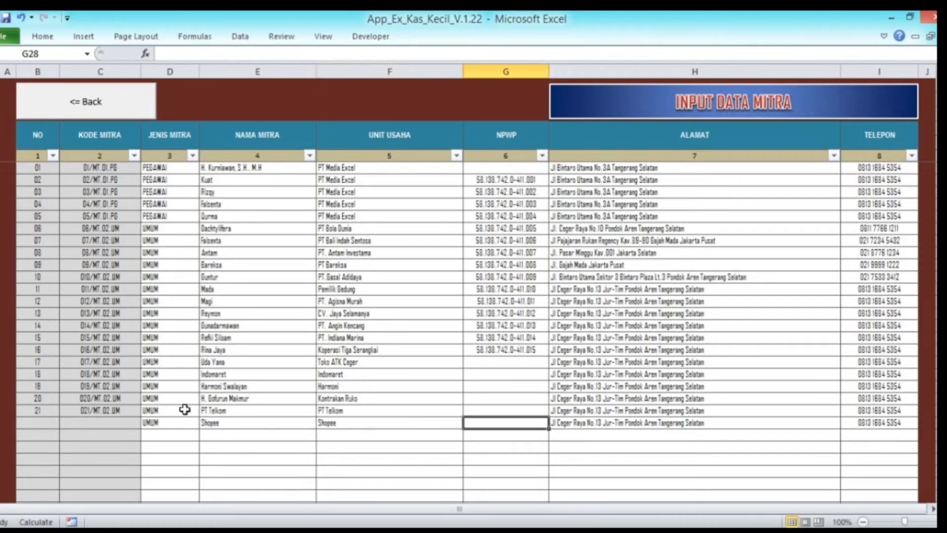
Step: Return to the cash journal and choose Shopee as the partner name of the 02/04/22 Beli Token Listrik entry in C36
left_click(46, 130)
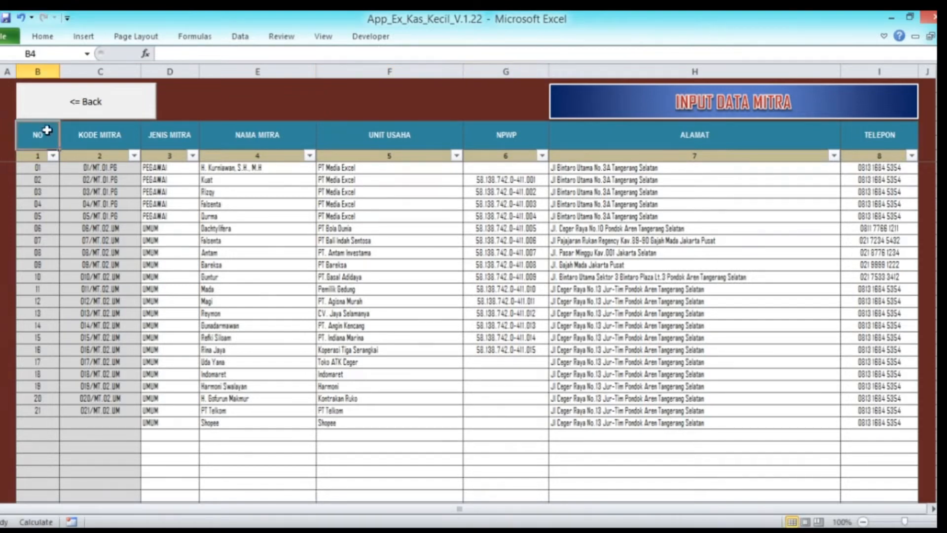
left_click(72, 101)
left_click(706, 194)
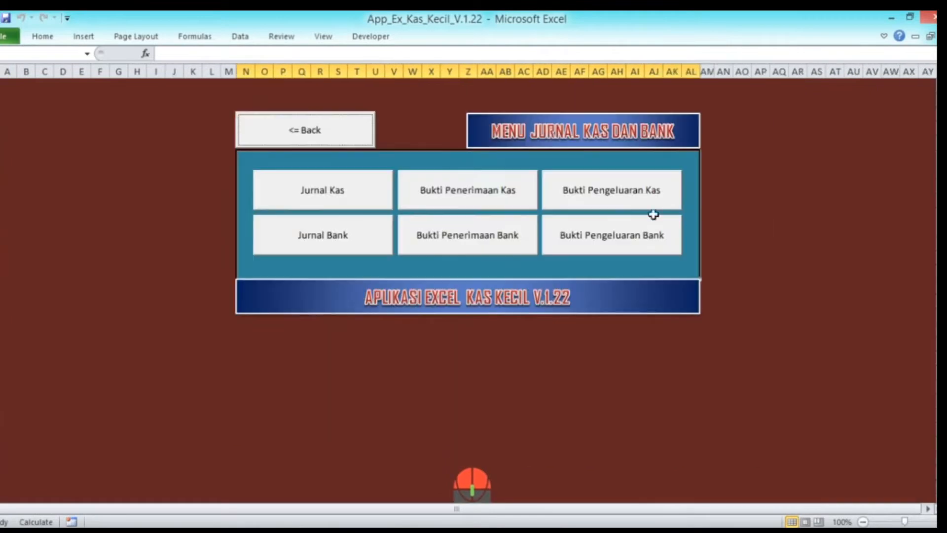
left_click(356, 205)
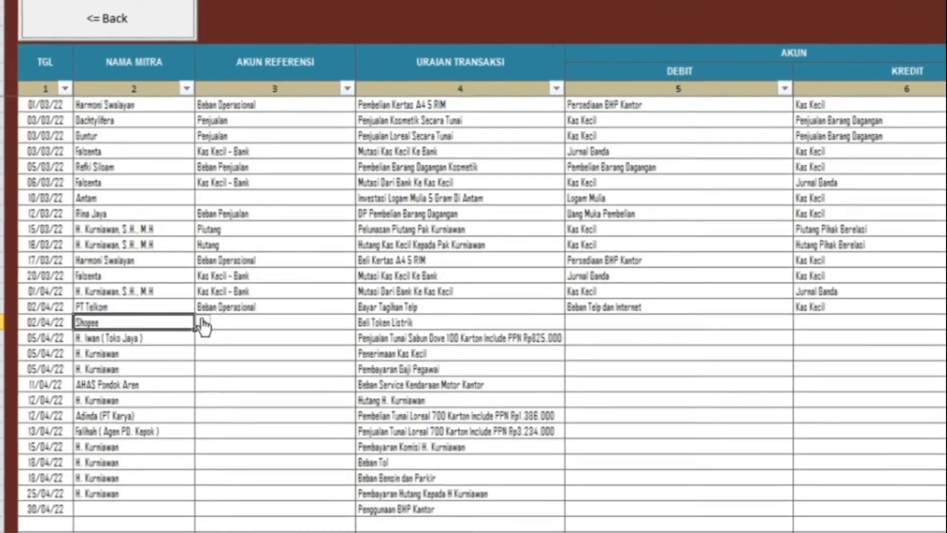
left_click(153, 338)
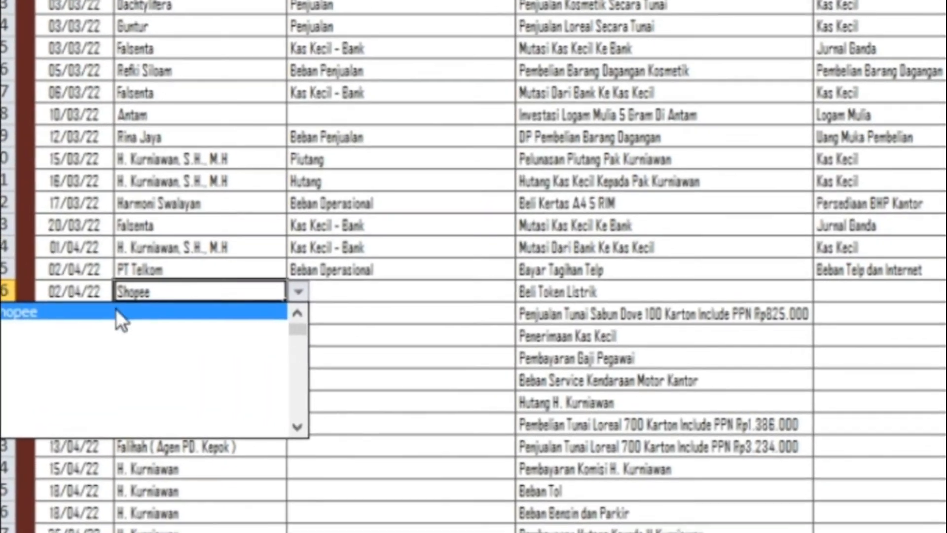
left_click(107, 316)
Step: Set the reference account of the 02/04/22 Beli Token Listrik entry to Beban Operasional
left_click(347, 300)
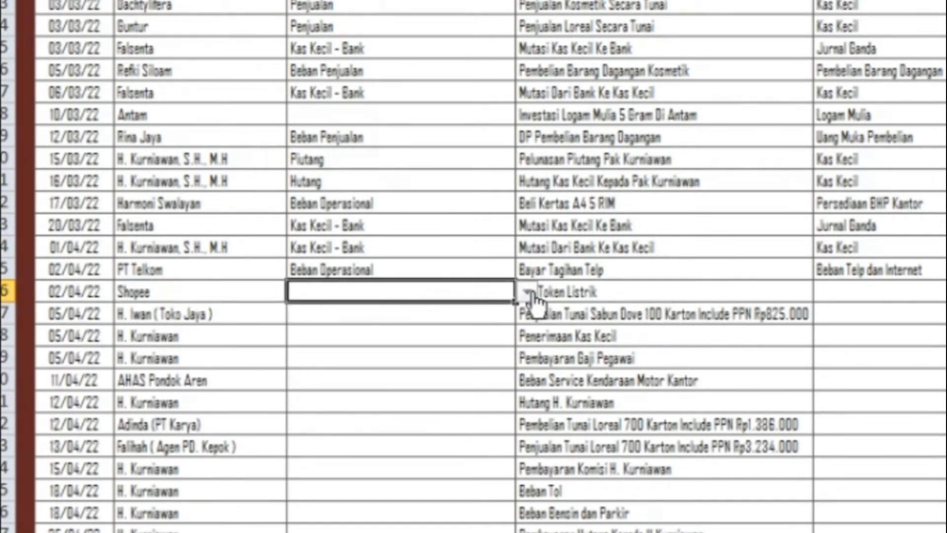
left_click(631, 296)
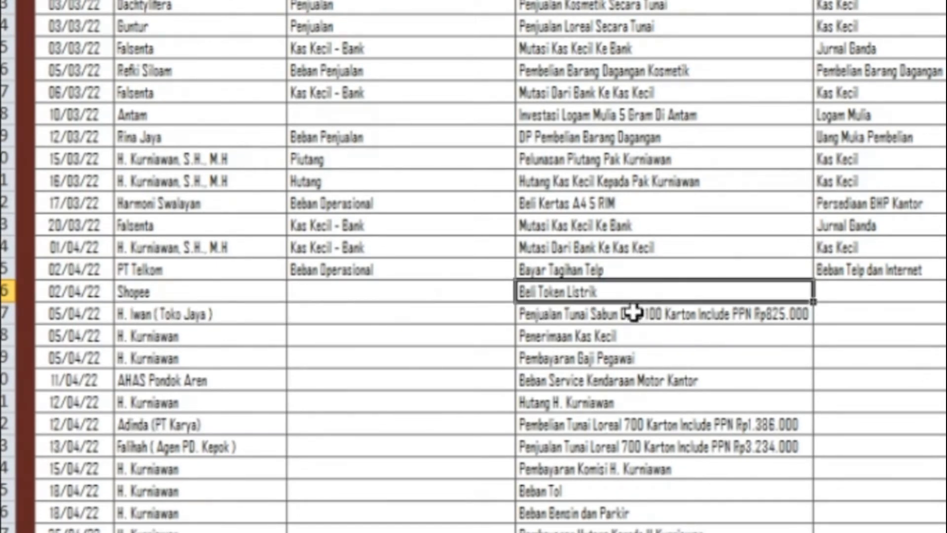
key("Left")
left_click(525, 295)
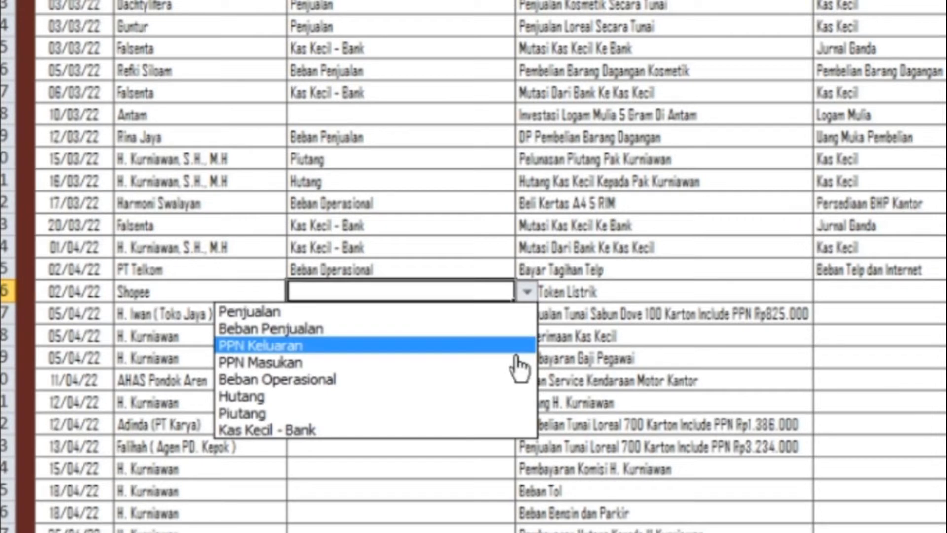
left_click(424, 381)
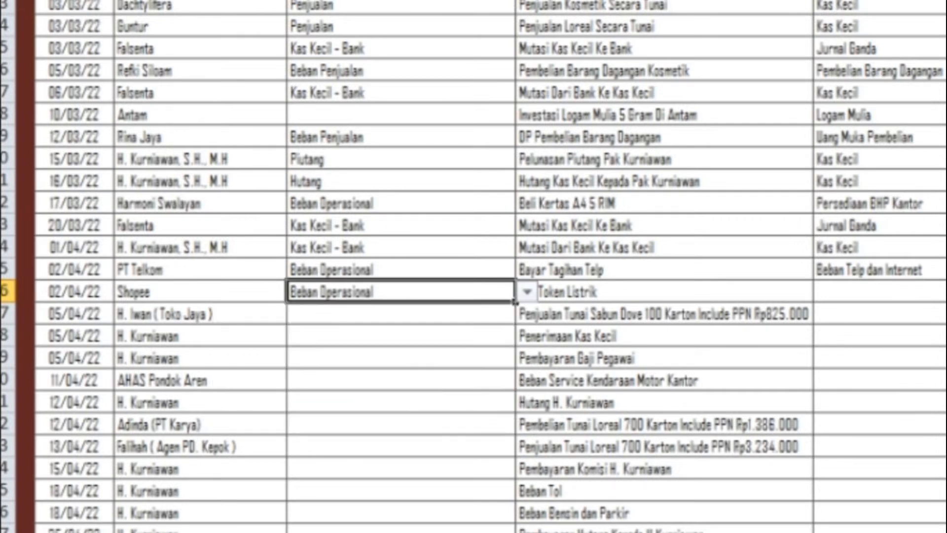
Step: Copy the debit and credit accounts of the Bayar Tagihan Telp entry to the Beli Token Listrik row
key("Right")
key("Right")
key("Up")
key("shift+Right")
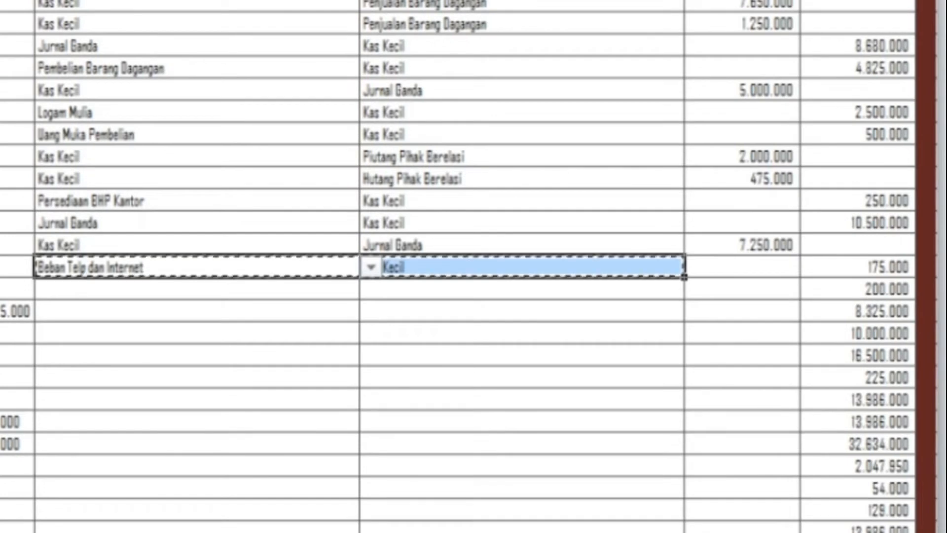
key("ctrl+c")
key("Down")
key("ctrl+v")
Step: Change the debit account of the Beli Token Listrik entry to Beban Listrik
key("Left")
key("Right")
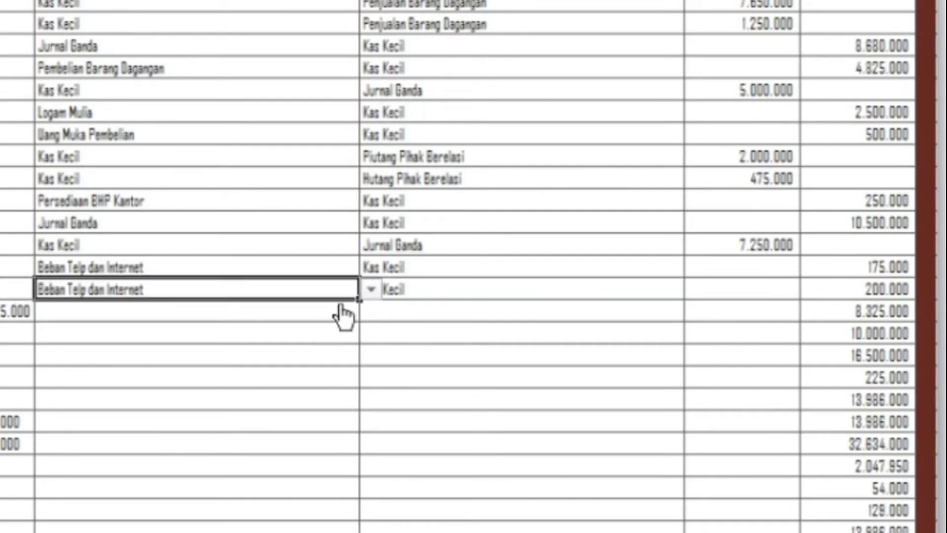
left_click(371, 290)
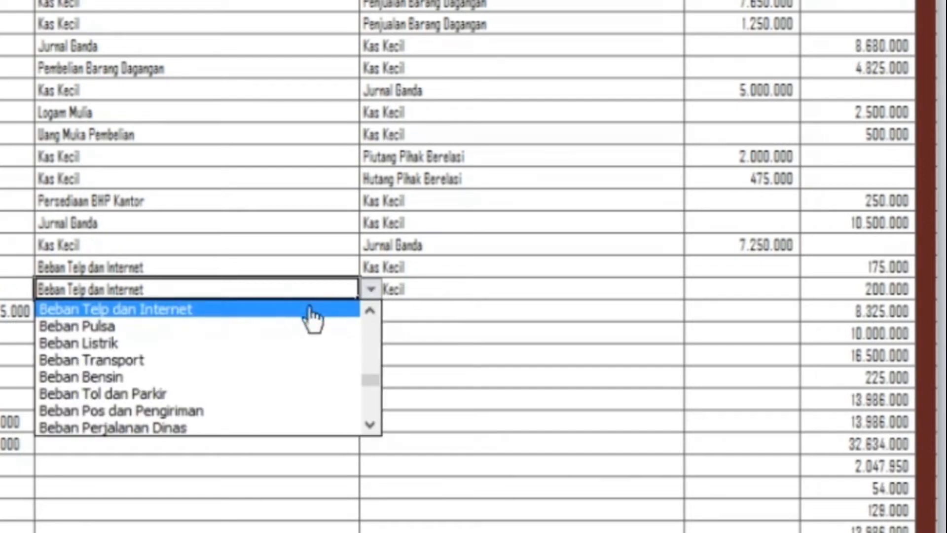
left_click(284, 344)
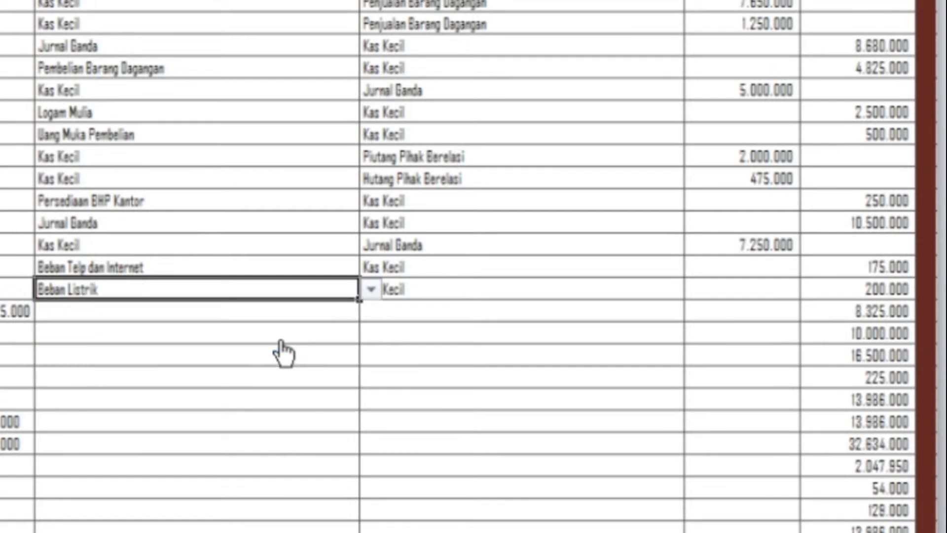
key("Right")
key("Right")
key("Right")
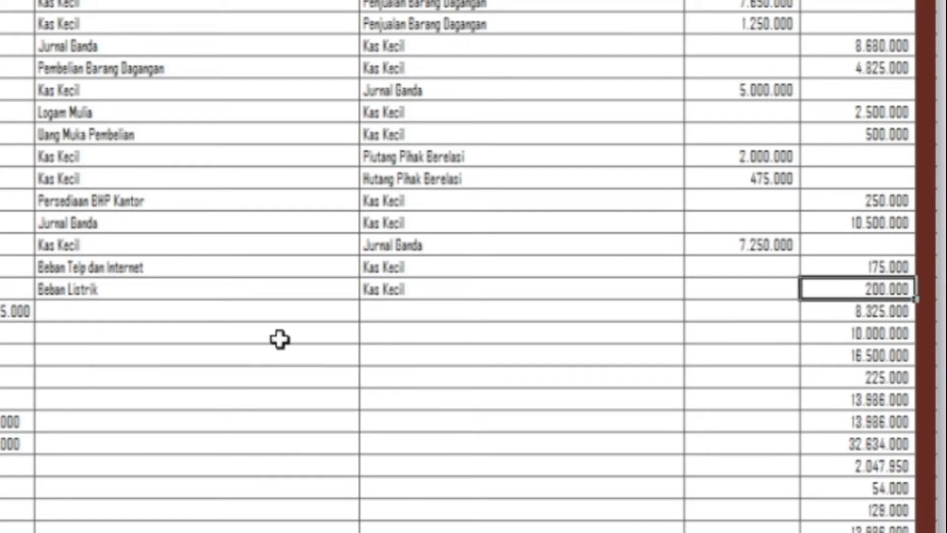
Step: Review the partner, description and amount of the 05/04/22 Penjualan Tunai Sabun Dove entry
key("Left")
key("Left")
key("Left")
key("Left")
key("Left")
key("Left")
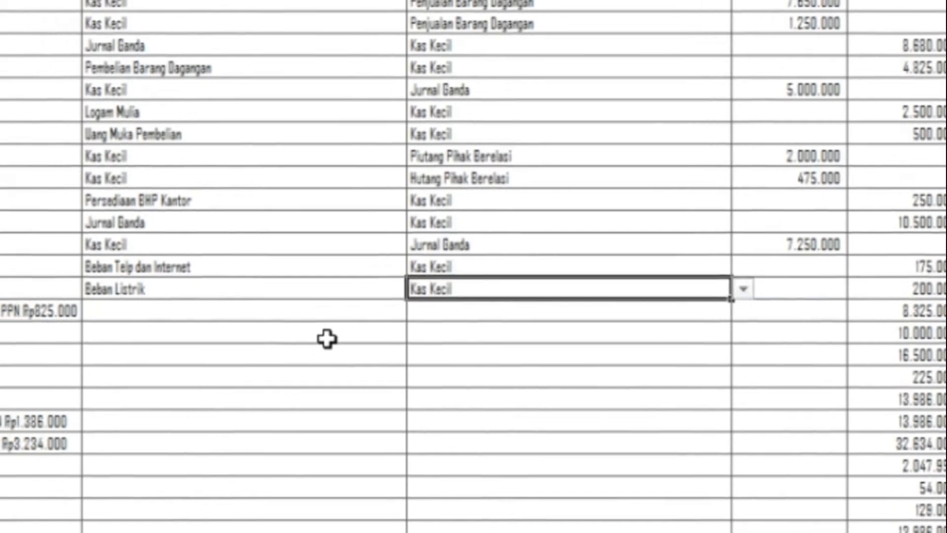
key("Down")
key("Left")
key("Right")
key("Right")
key("Right")
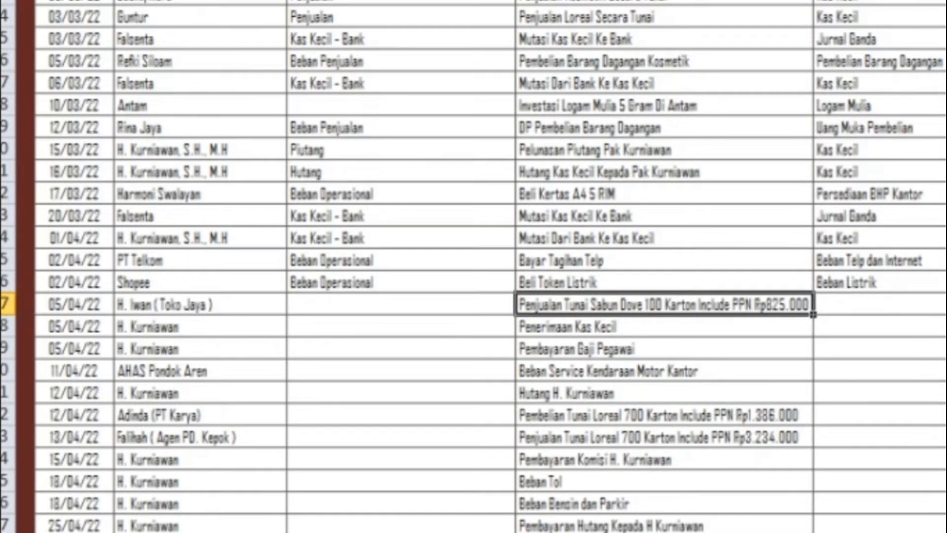
key("Right")
key("Right")
key("Right")
key("Right")
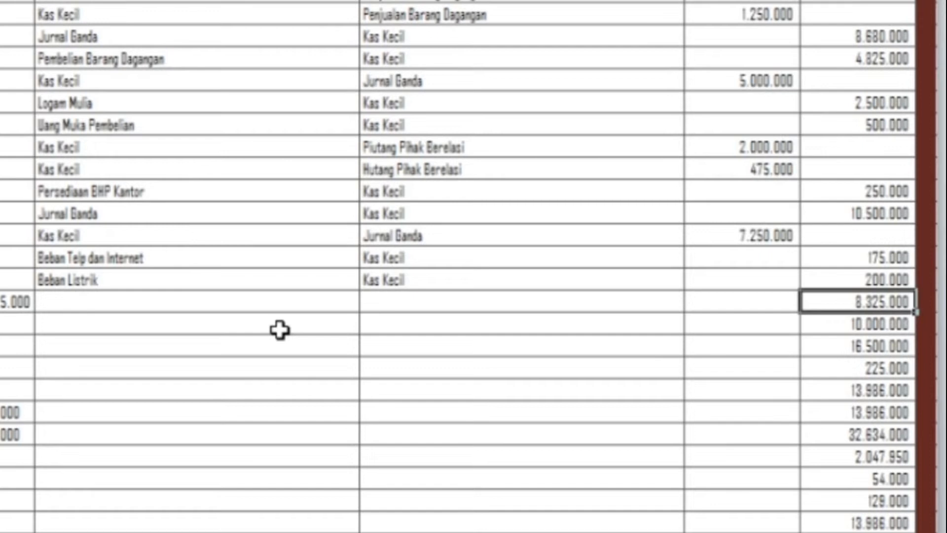
key("Left")
key("Left")
key("Left")
key("Left")
key("Left")
key("Left")
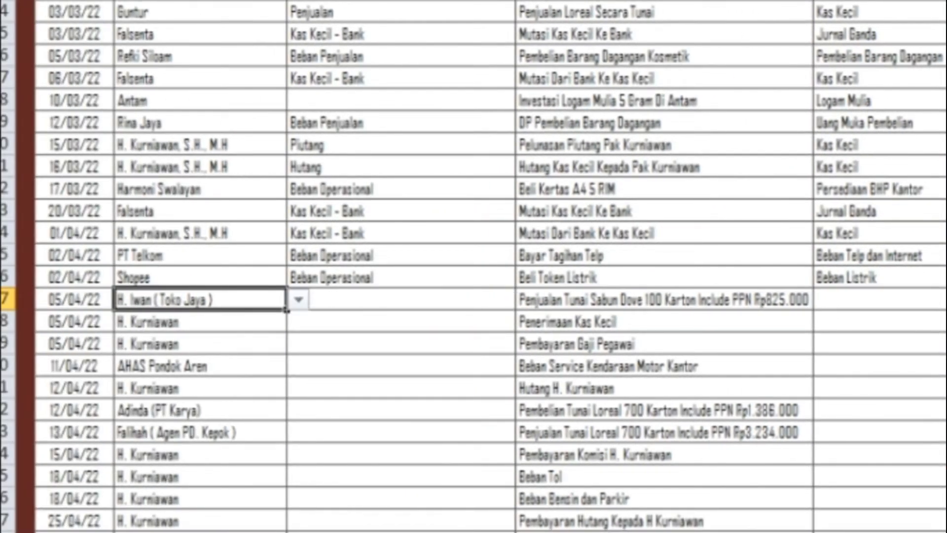
Step: Open the partner data sheet and copy the UMUM partner type from the Shopee row into the next empty row
left_click(298, 301)
key("Escape")
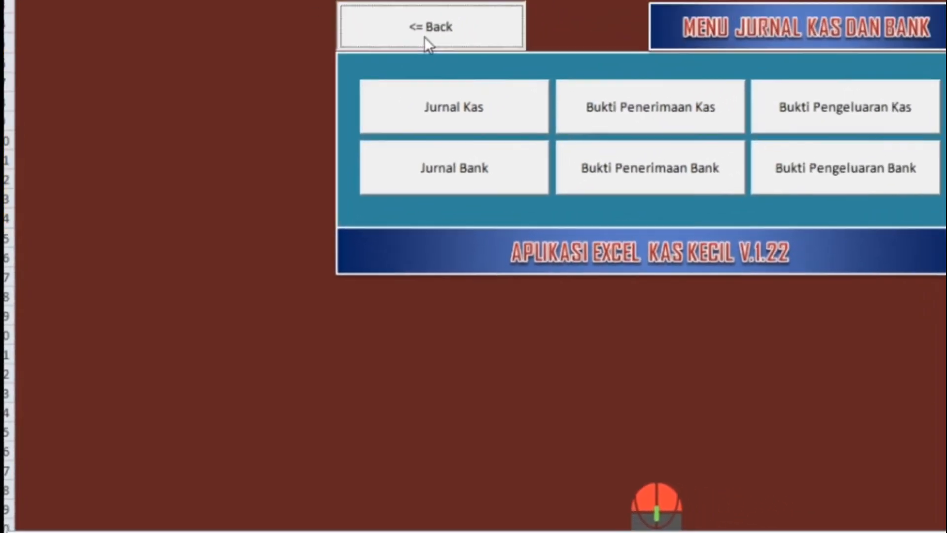
left_click(425, 38)
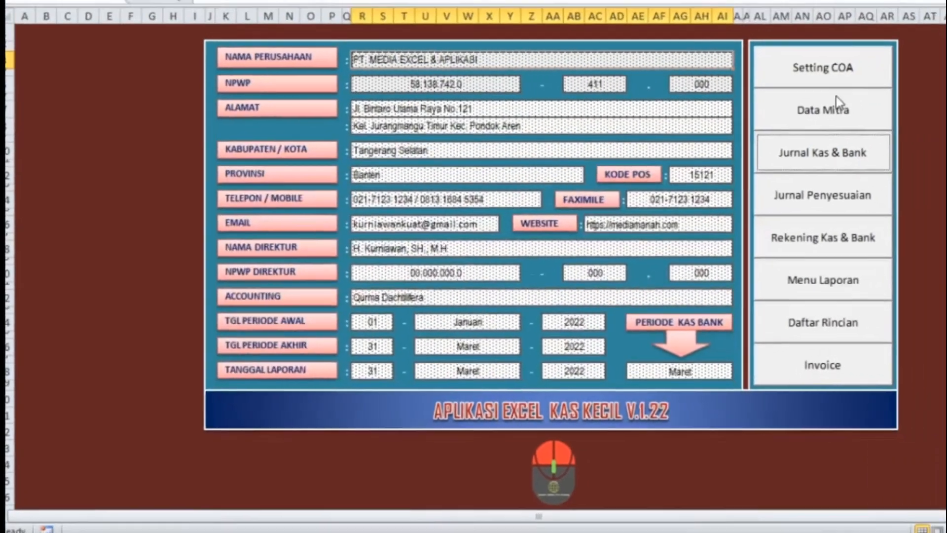
left_click(837, 96)
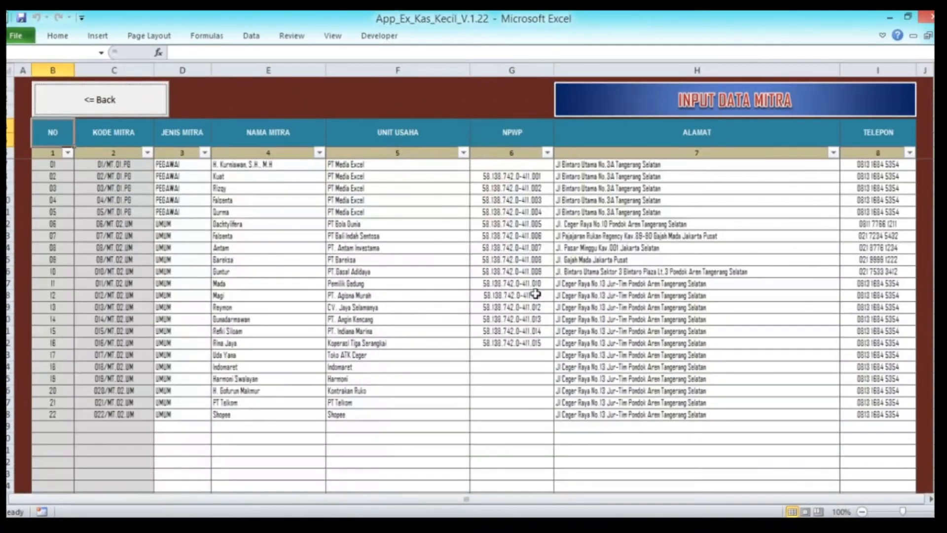
left_click(194, 419)
key("ctrl+c")
key("Down")
key("ctrl+v")
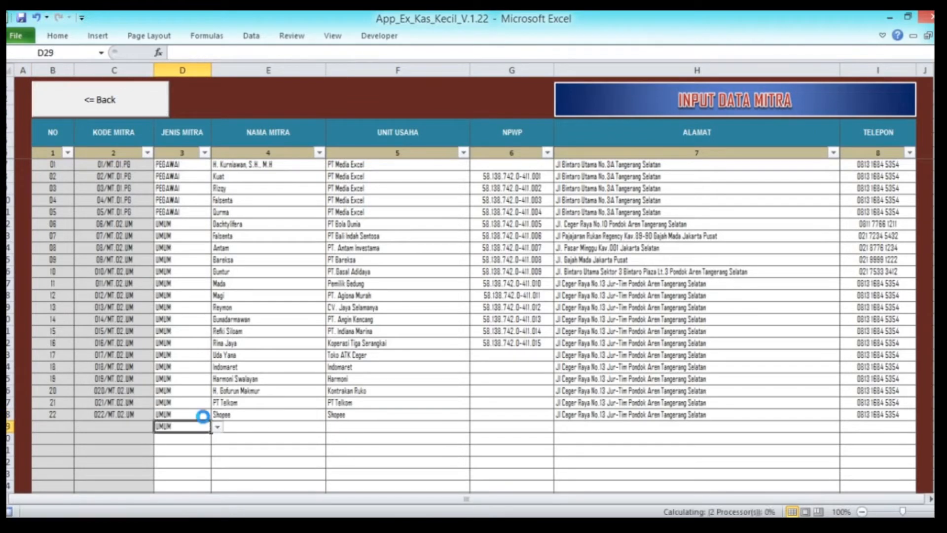
Step: Enter the Toko Jaya contact's name as the new partner name and set the business unit to Toko Jaya
key("Right")
type("H. Iwan")
key("ctrl+Return")
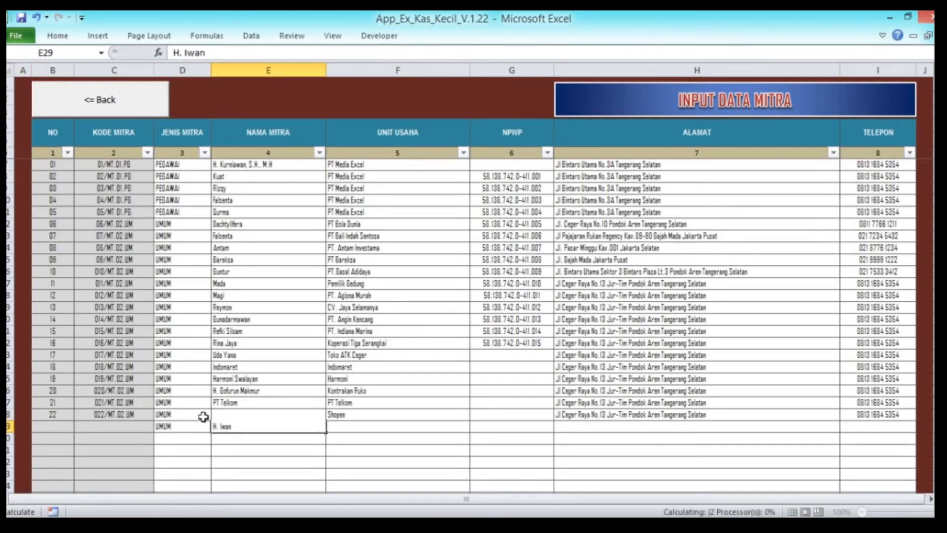
key("Right")
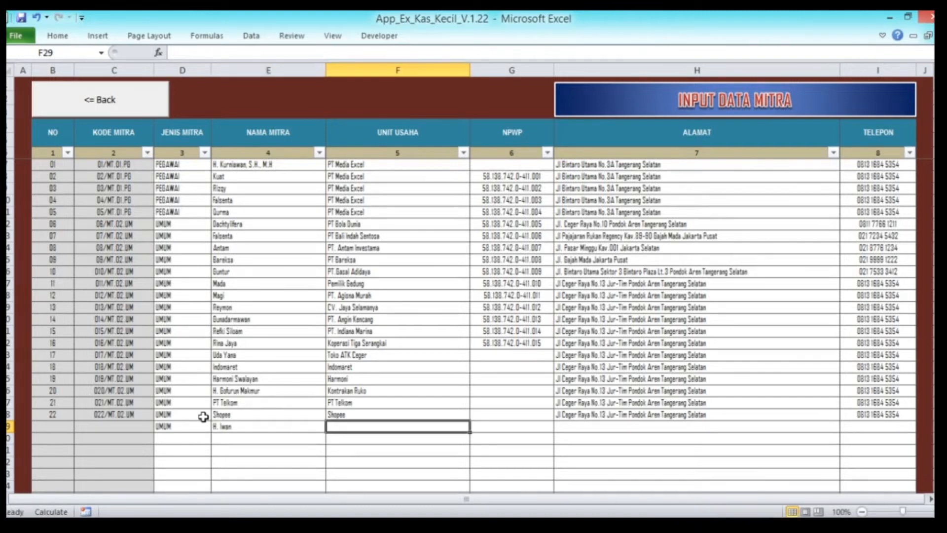
type("Toko Jaka")
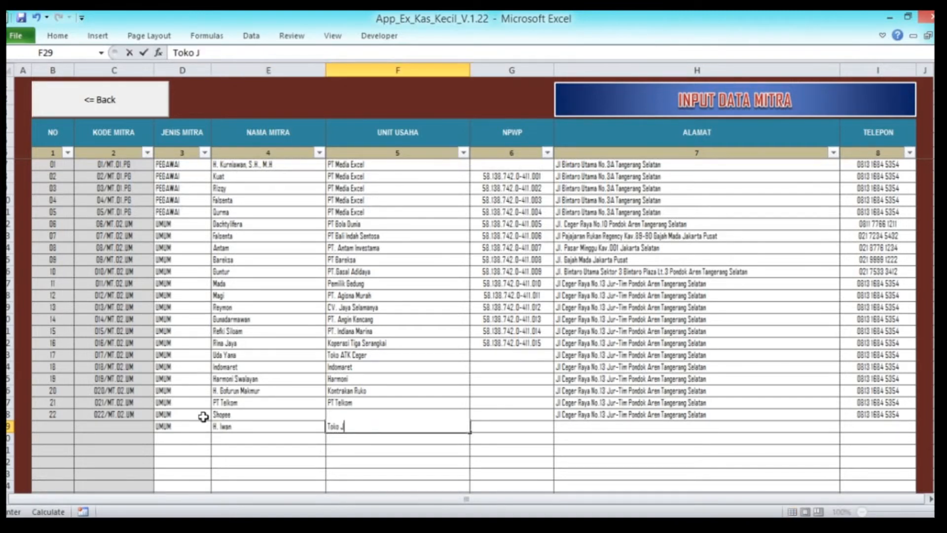
key("BackSpace")
key("BackSpace")
type("ya")
key("Right")
key("Right")
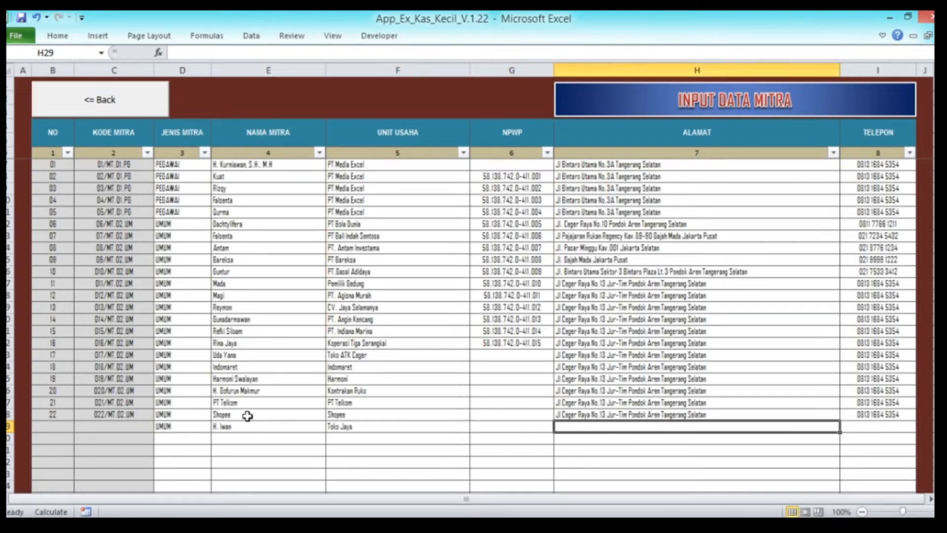
Step: Copy the address and phone number from the Shopee row into the Toko Jaya row
key("Up")
key("shift+Right")
key("ctrl+c")
key("Down")
key("Return")
key("Left")
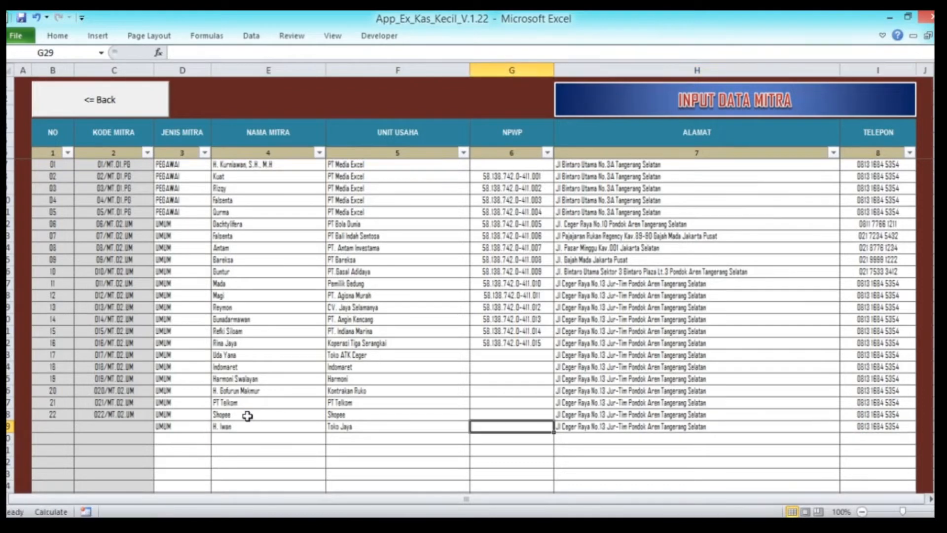
Step: Copy the NPWP of the Koperasi Tiga Serangkai partner into the Toko Jaya row
left_click(489, 342)
key("ctrl+c")
key("Down")
key("Down")
key("Down")
key("Down")
key("Down")
key("Down")
key("Down")
key("Return")
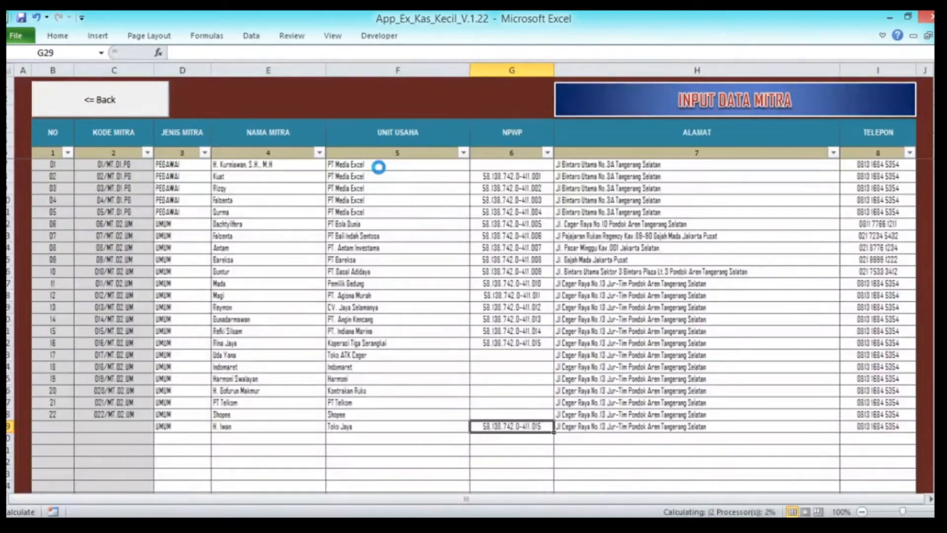
Step: Change the last digit of the Toko Jaya partner's NPWP to 6
left_click(268, 54)
key("BackSpace")
type("6")
key("Return")
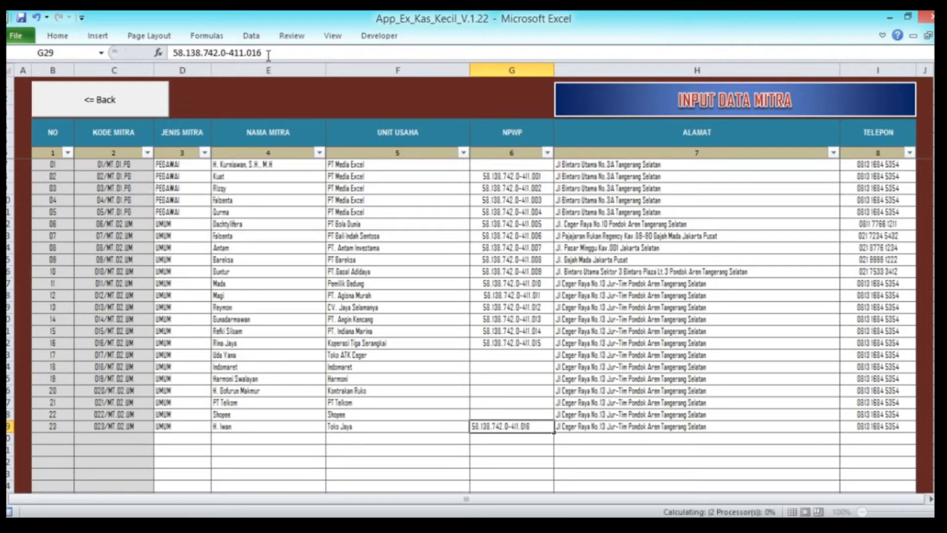
Step: Return to the cash journal and choose the Toko Jaya contact as partner of the 05/04/22 Penjualan Tunai Sabun Dove entry
left_click(62, 115)
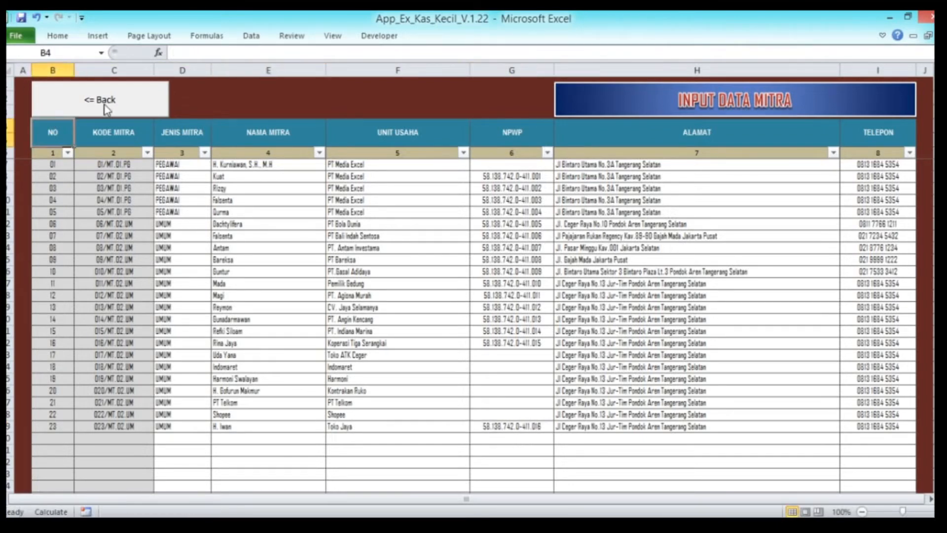
left_click(687, 198)
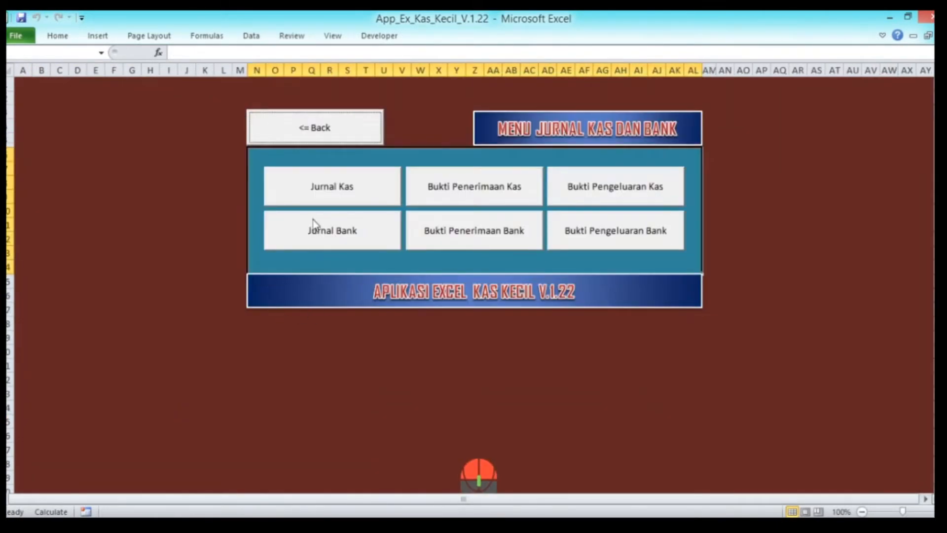
left_click(313, 190)
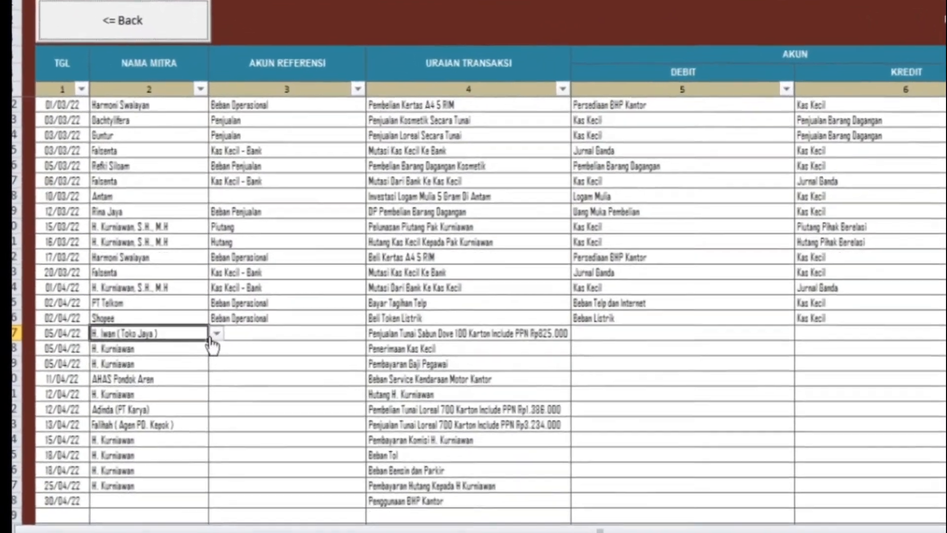
left_click(217, 334)
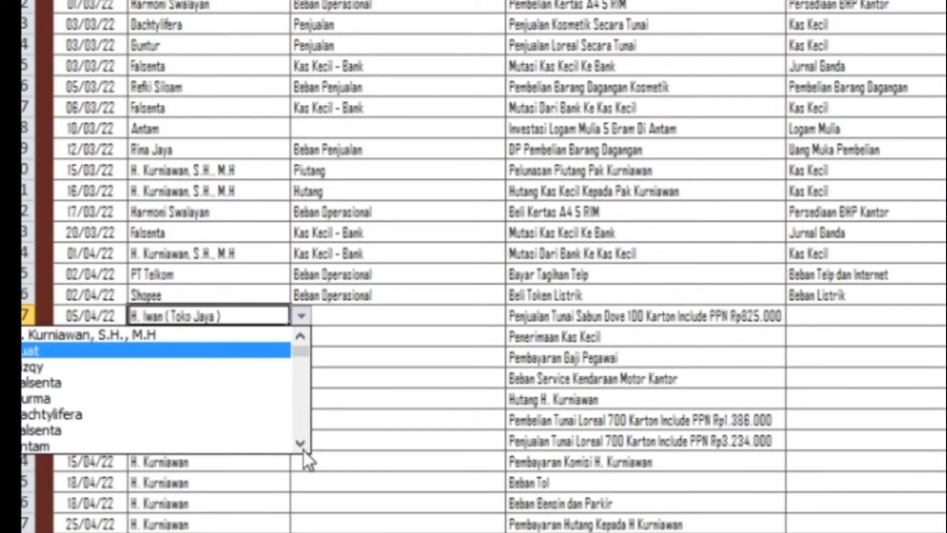
left_click(215, 428)
left_click(303, 449)
left_click(303, 449)
left_click(303, 449)
left_click(182, 395)
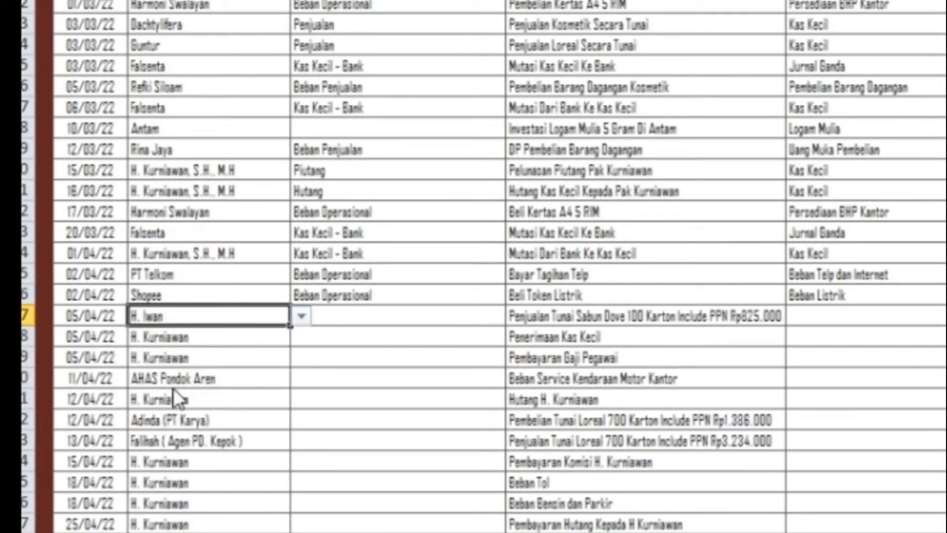
Step: Set the reference account of the 05/04/22 Penjualan Tunai Sabun Dove entry to Penjualan
left_click(414, 316)
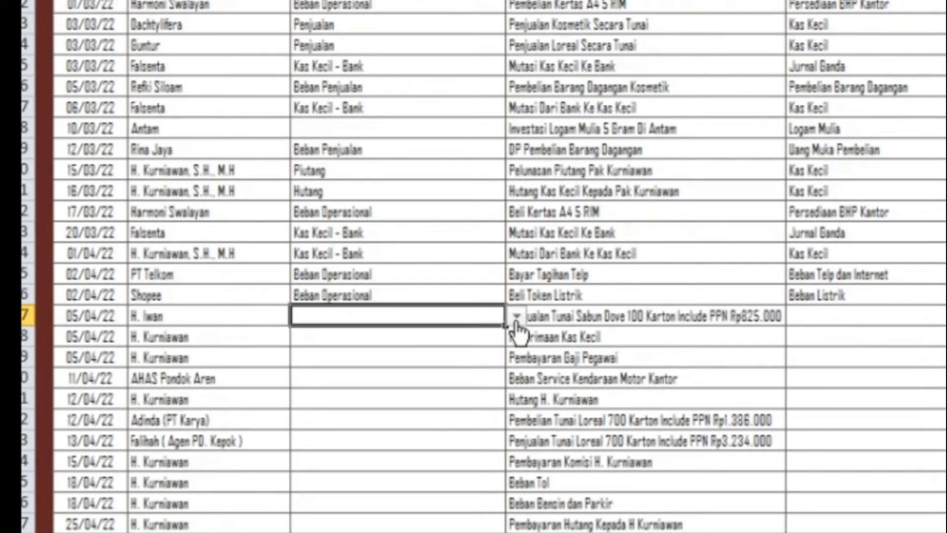
left_click(516, 316)
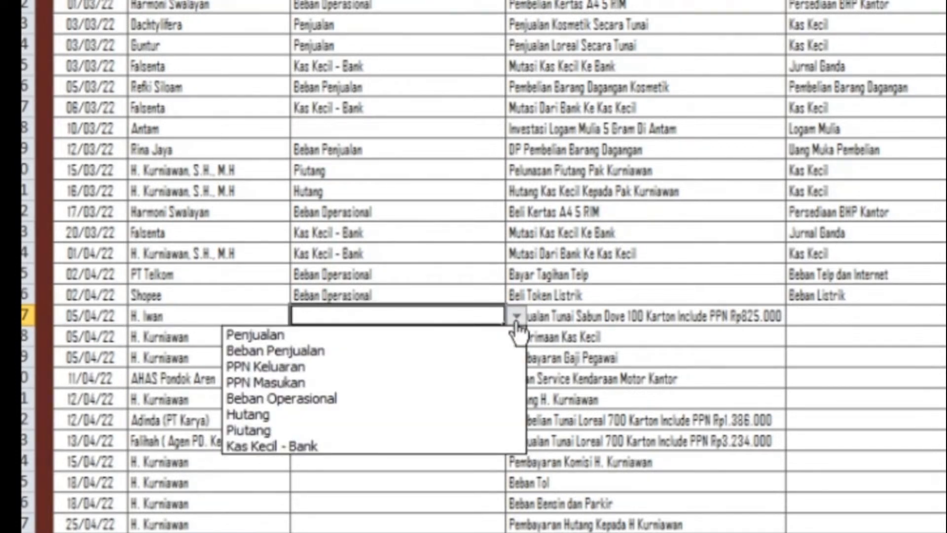
left_click(417, 336)
Step: Set the debit account of the 05/04/22 Penjualan Tunai Sabun Dove entry to Kas Kecil
key("Right")
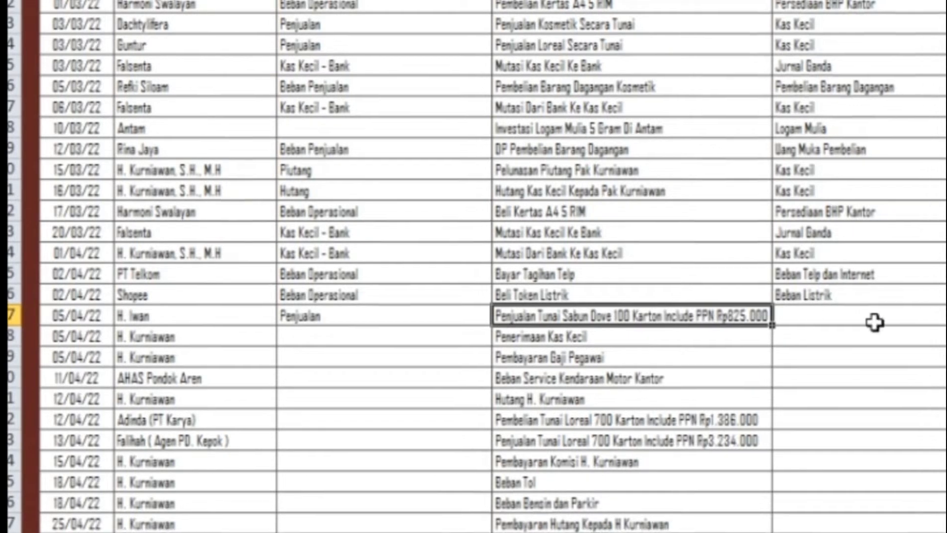
key("Right")
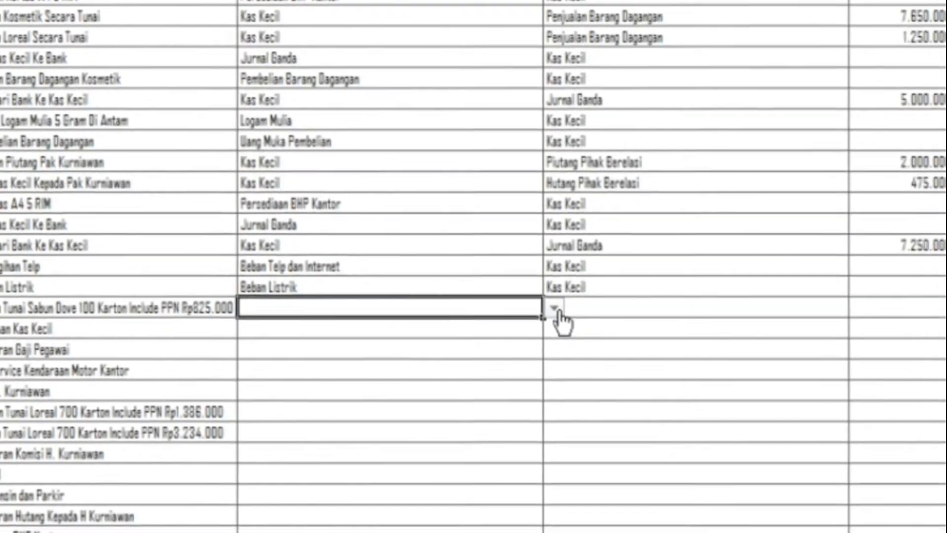
left_click(556, 308)
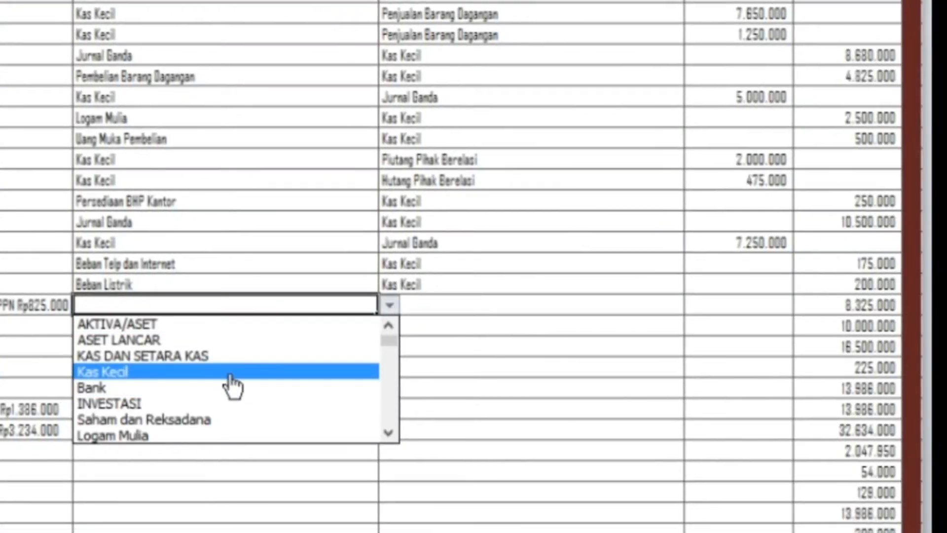
left_click(232, 380)
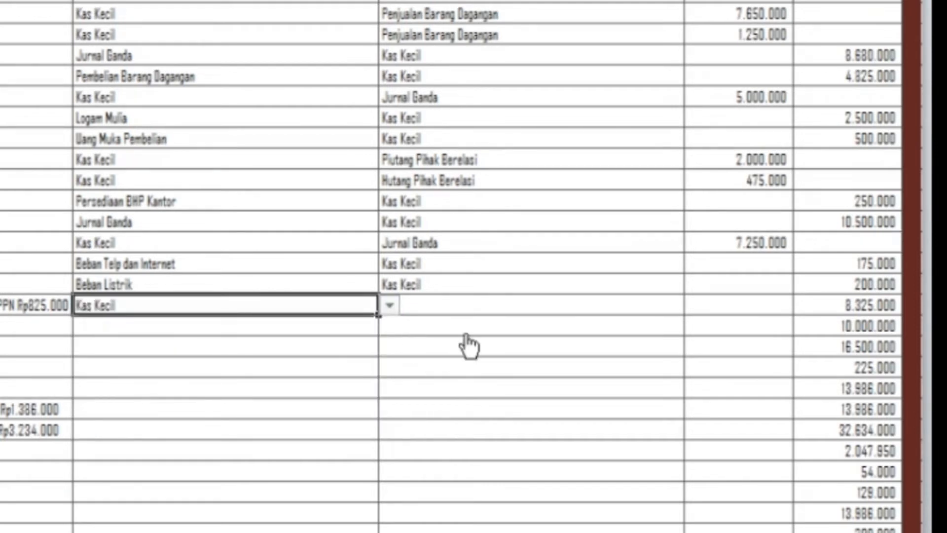
Step: Set the credit account of the 05/04/22 Penjualan Tunai Sabun Dove entry to Penjualan Barang Dagangan
left_click(468, 311)
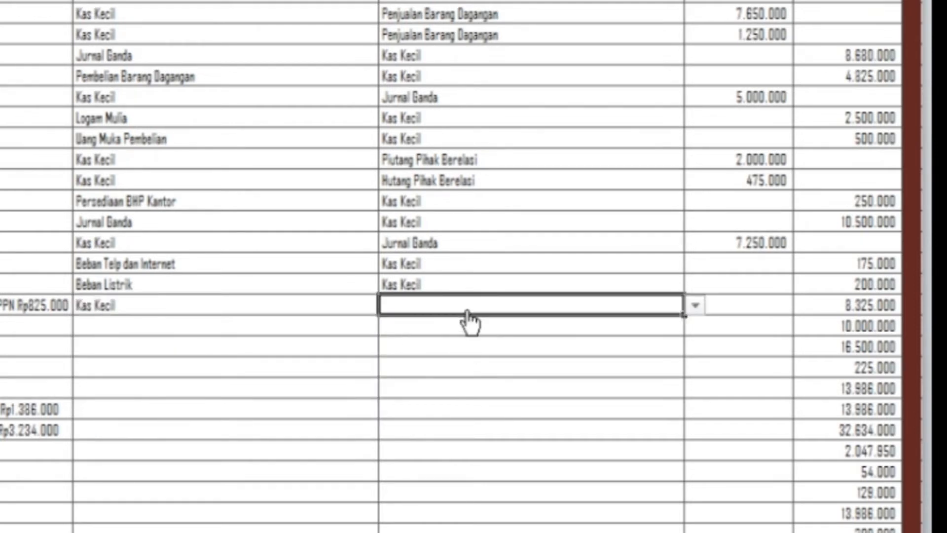
left_click(696, 306)
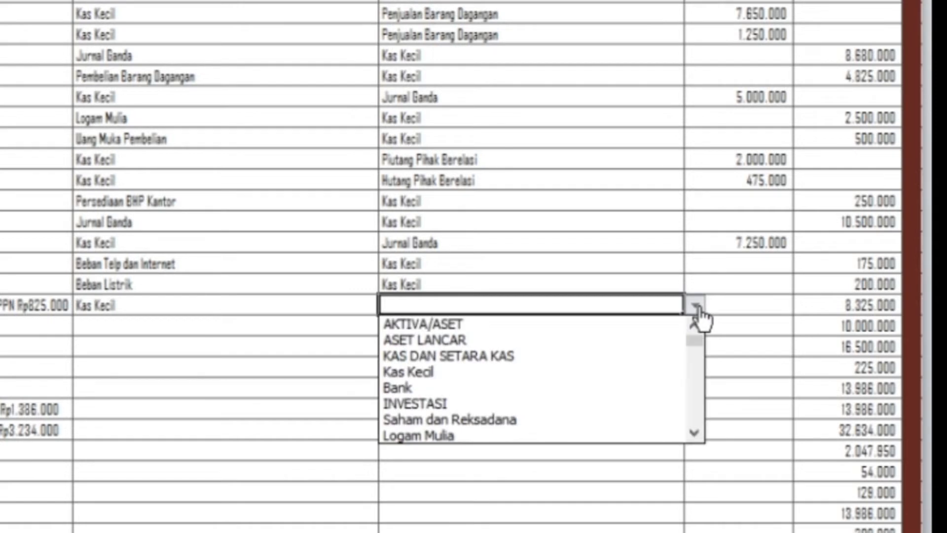
left_click(695, 434)
left_click_drag(696, 442, 698, 440)
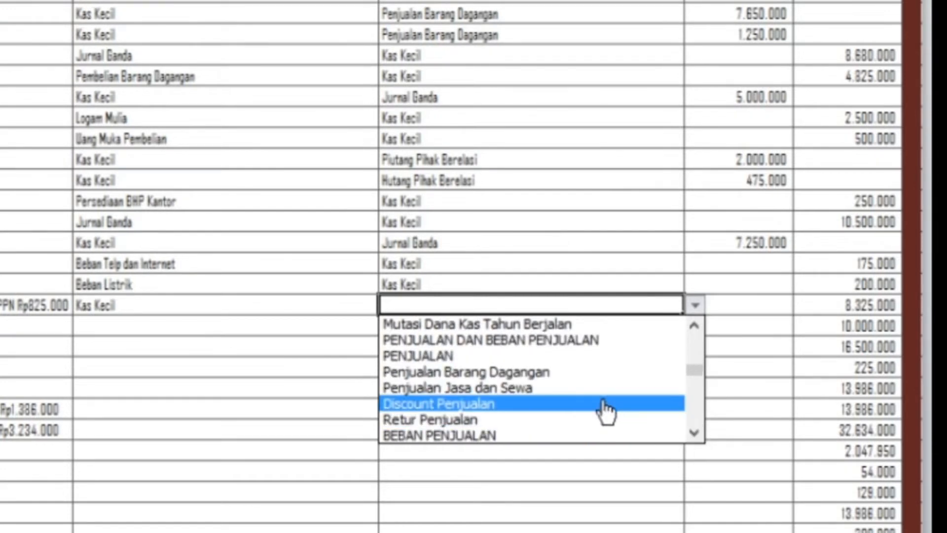
left_click(588, 380)
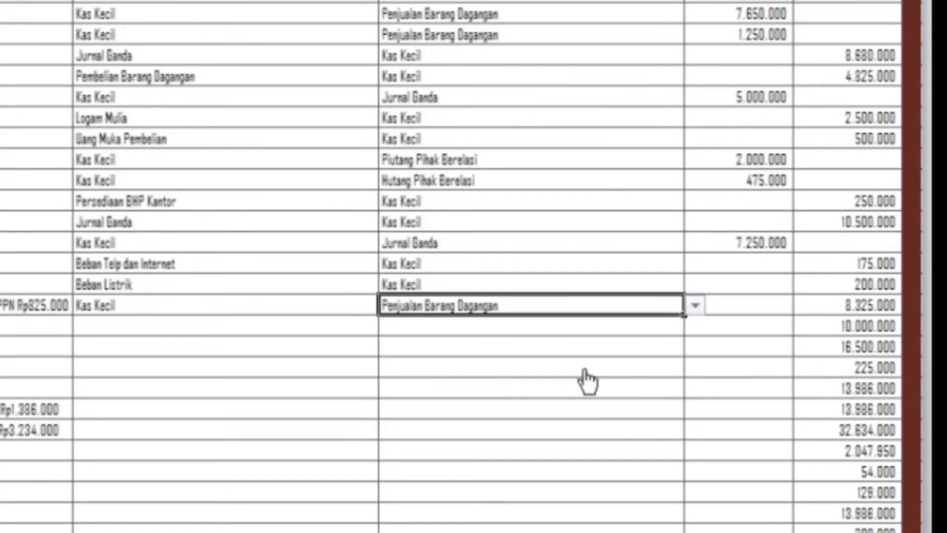
Step: Move the 8.325.000 amount of the Penjualan Tunai Sabun Dove entry from the credit amount to the debit amount
left_click(875, 306)
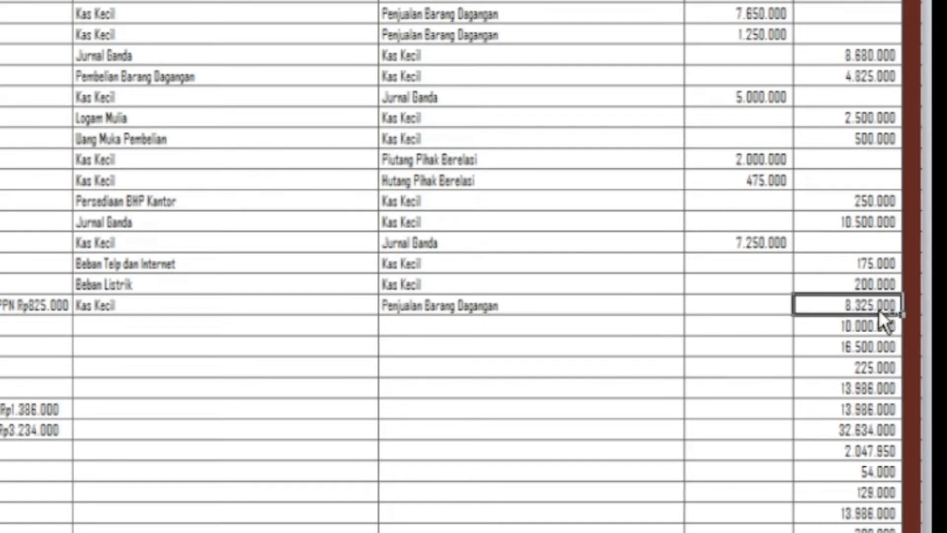
key("ctrl+c")
key("Left")
key("ctrl+v")
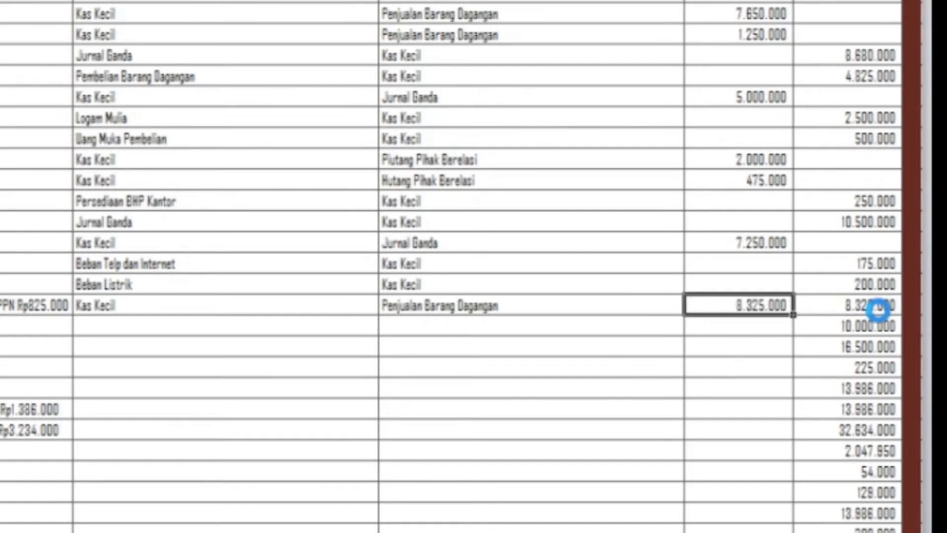
left_click(878, 310)
key("Delete")
key("Left")
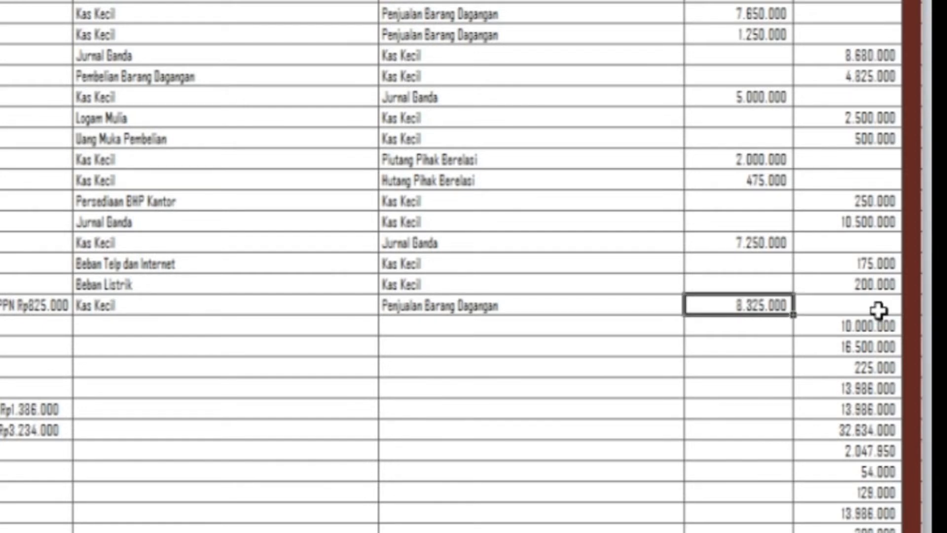
Step: Copy the entries from Penerimaan Kas Kecil through Penggunaan BHP Kantor and paste them one row lower, making room below the Sabun Dove sale
key("Down")
key("Left")
key("Left")
key("Left")
key("Left")
key("Left")
key("Left")
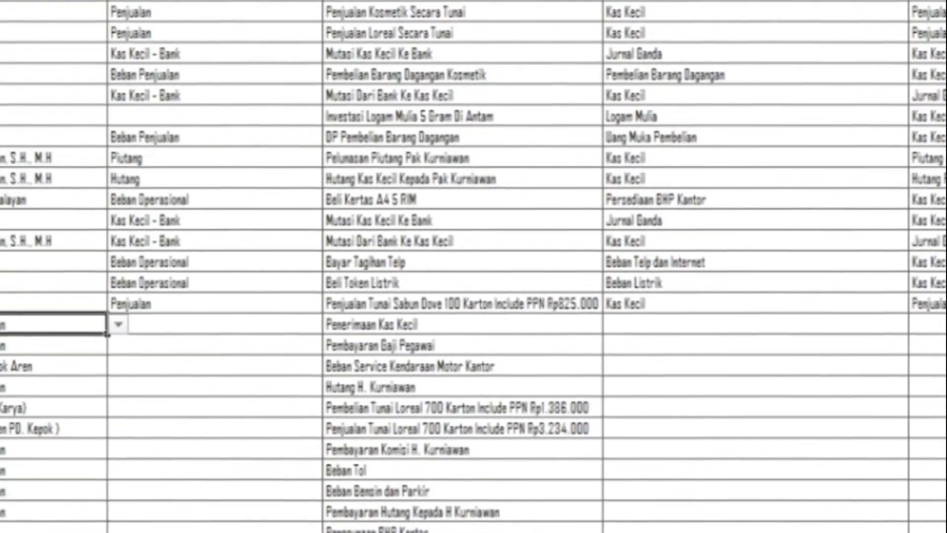
key("shift+Right")
key("shift+Right")
key("shift+Right")
key("shift+Right")
key("shift+Down")
key("shift+Down")
key("shift+Down")
key("shift+Down")
key("shift+Down")
key("shift+Down")
key("shift+Down")
key("shift+Down")
key("shift+Down")
key("shift+Down")
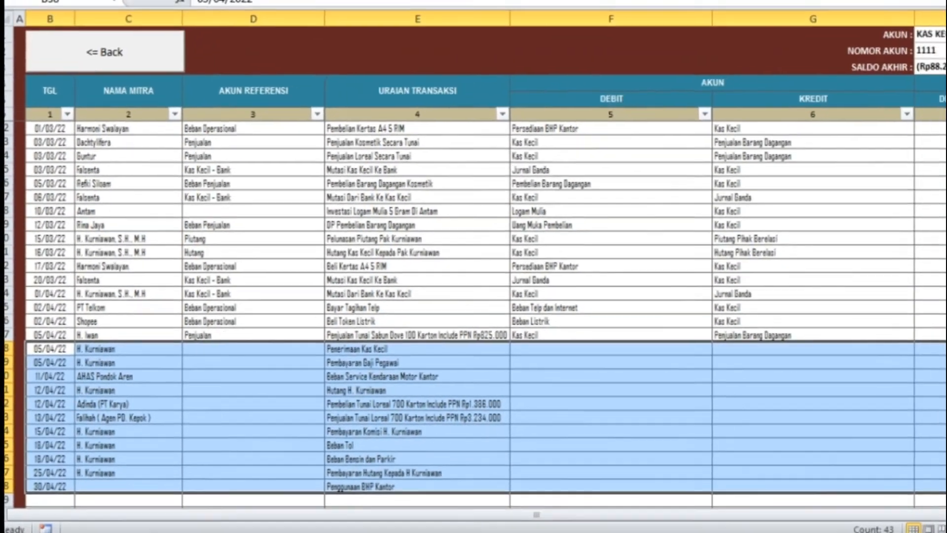
key("ctrl+c")
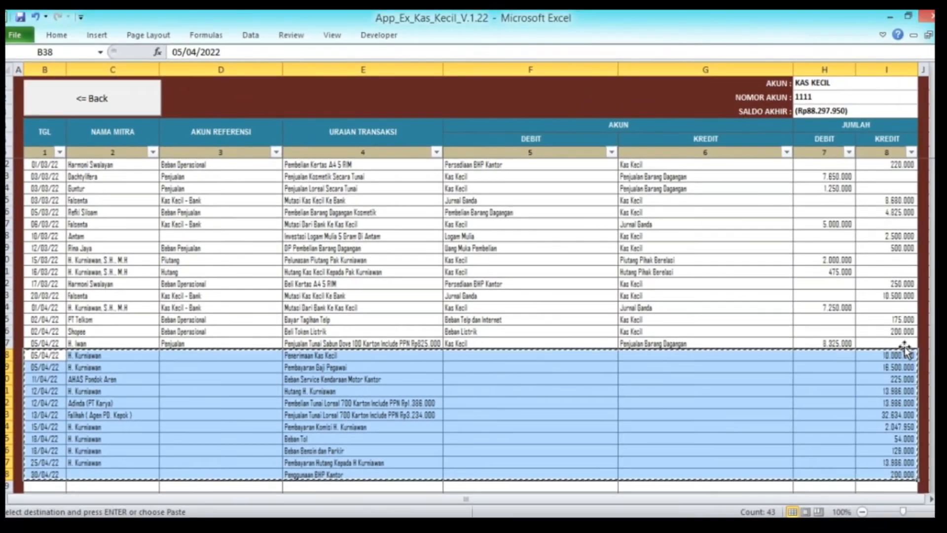
key("Down")
key("shift+Right")
key("shift+Right")
key("shift+Right")
key("shift+Right")
key("shift+Right")
key("shift+Right")
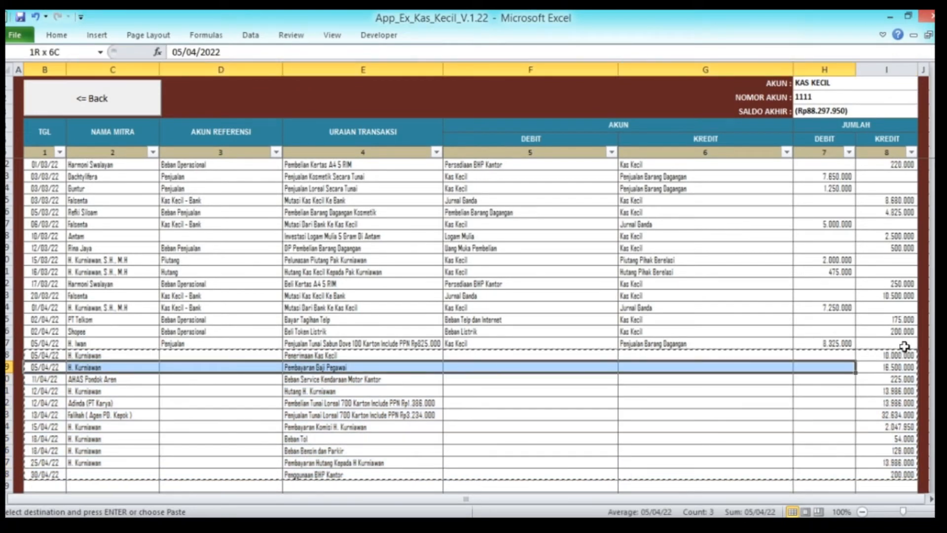
key("shift+Right")
key("shift+Right")
key("shift+Down")
key("shift+Down")
key("shift+Down")
key("shift+Down")
key("shift+Down")
key("shift+Down")
key("shift+Down")
key("shift+Down")
key("shift+Down")
key("shift+Down")
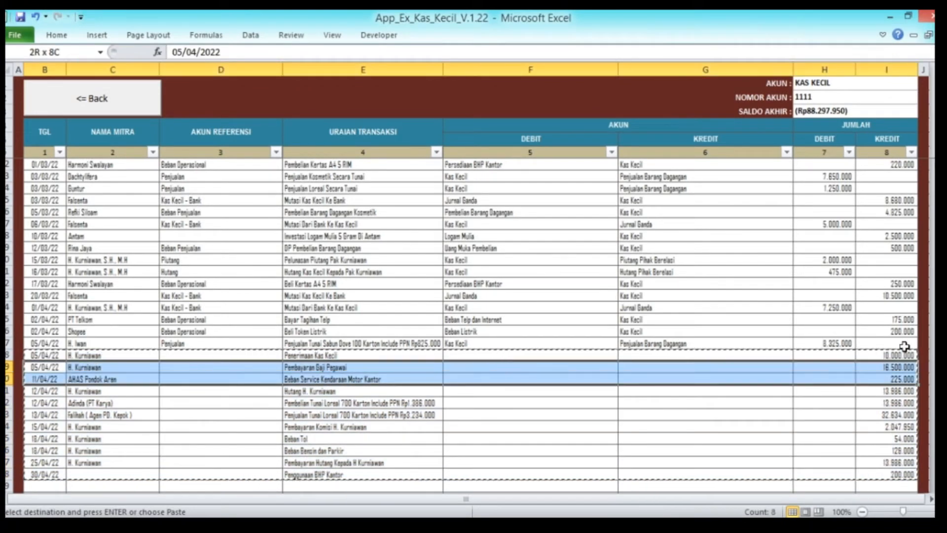
key("Return")
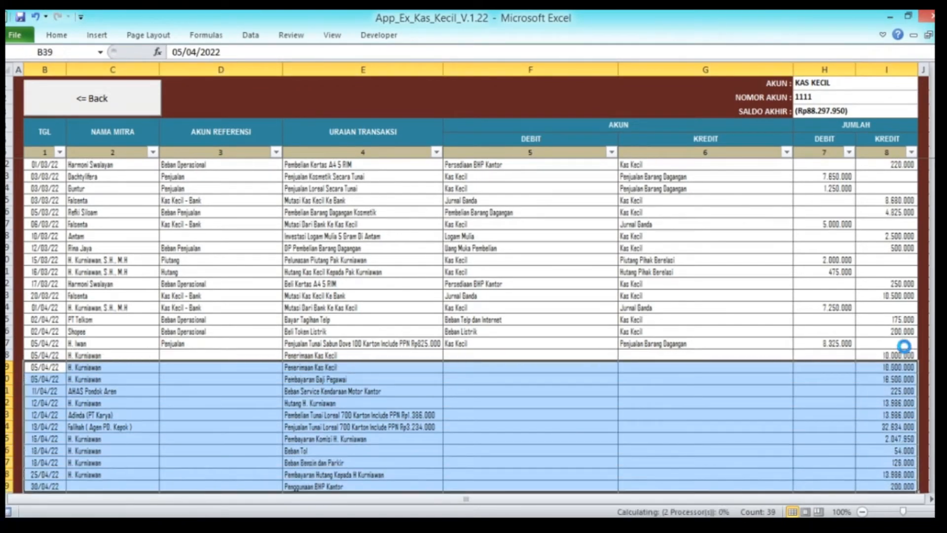
key("Up")
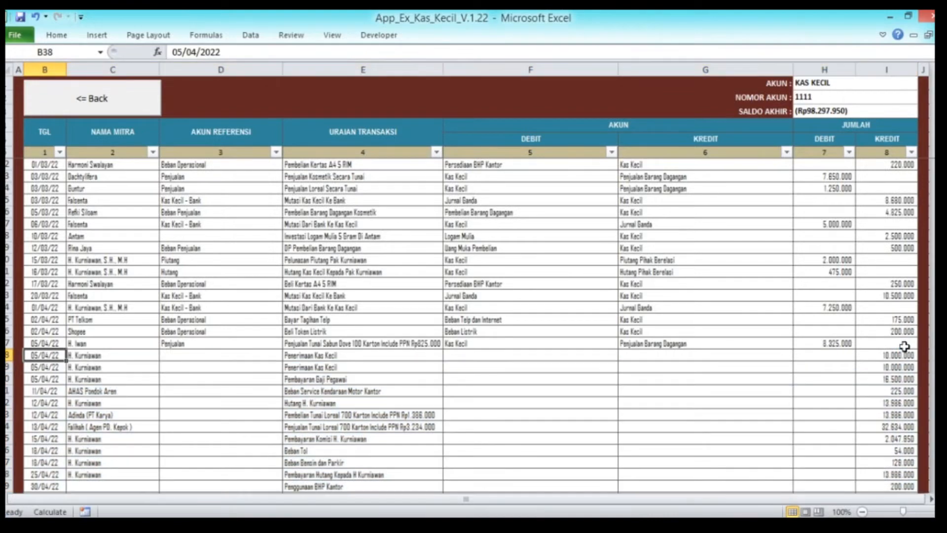
key("Up")
key("shift+Right")
key("shift+Right")
key("shift+Right")
key("shift+Right")
key("shift+Right")
key("shift+Right")
key("shift+Right")
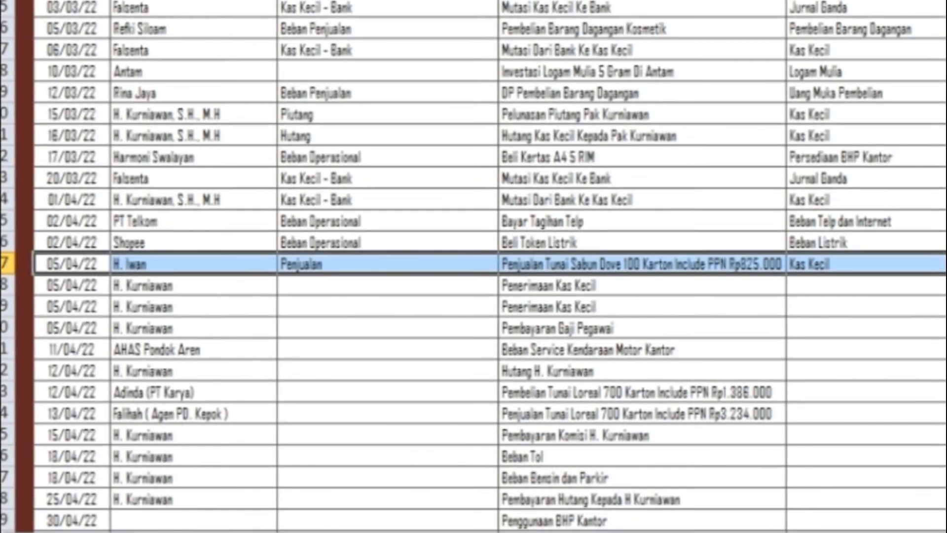
key("Right")
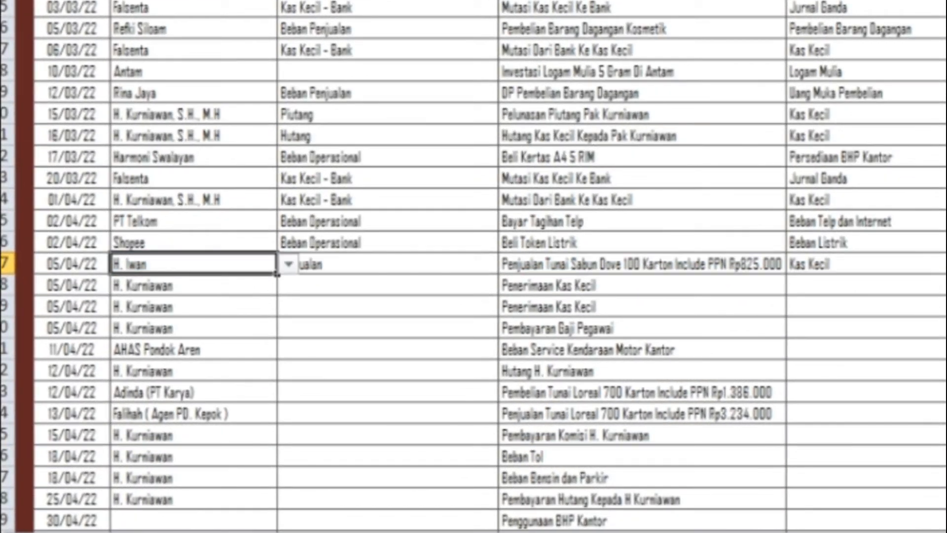
key("Right")
key("Right")
key("Right")
key("Right")
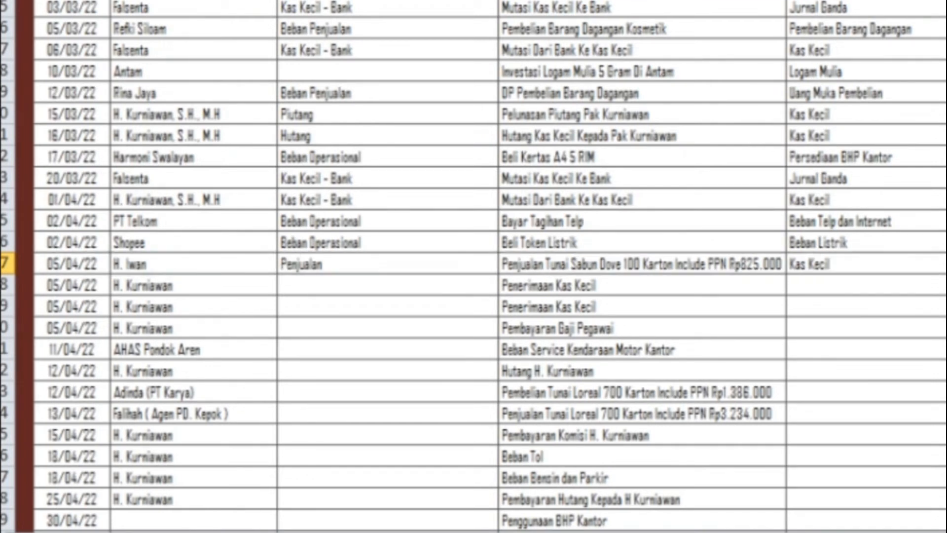
key("Left")
key("Left")
key("Left")
key("Left")
key("Left")
Step: Copy the 05/04/22 Penjualan Tunai Sabun Dove entry, from date through debit amount, over the first Penerimaan Kas Kecil row directly below
key("shift+Right")
key("shift+Right")
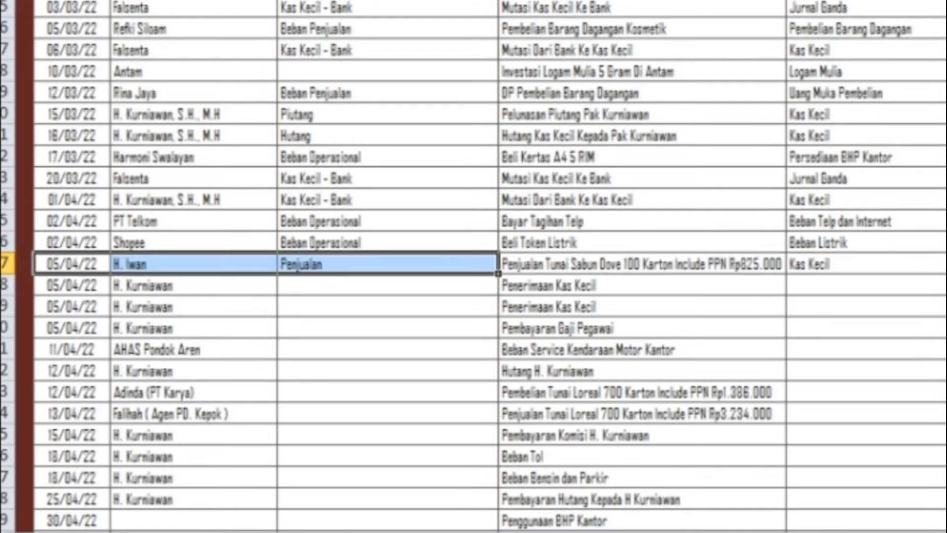
key("shift+Right")
key("shift+Right")
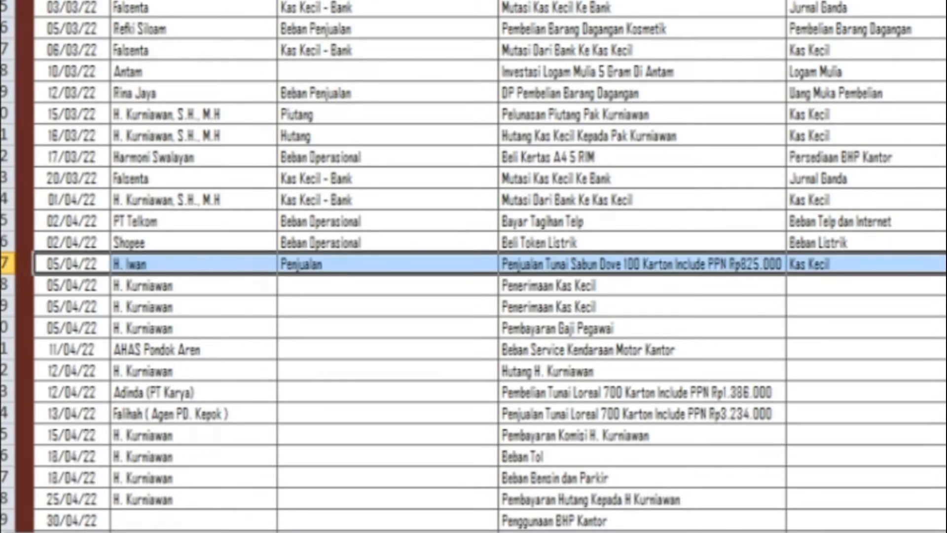
key("ctrl+c")
key("Down")
key("shift+Right")
key("shift+Right")
key("shift+Right")
key("shift+Right")
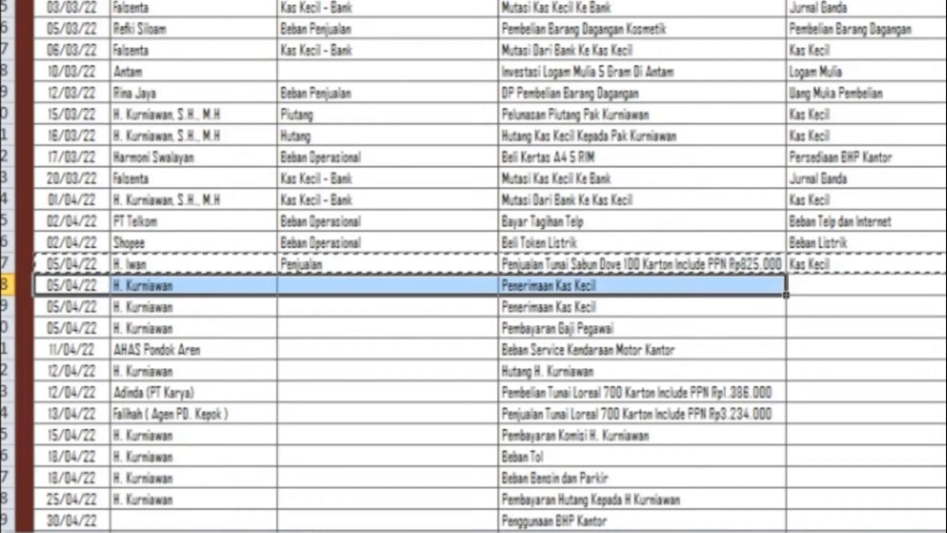
key("Return")
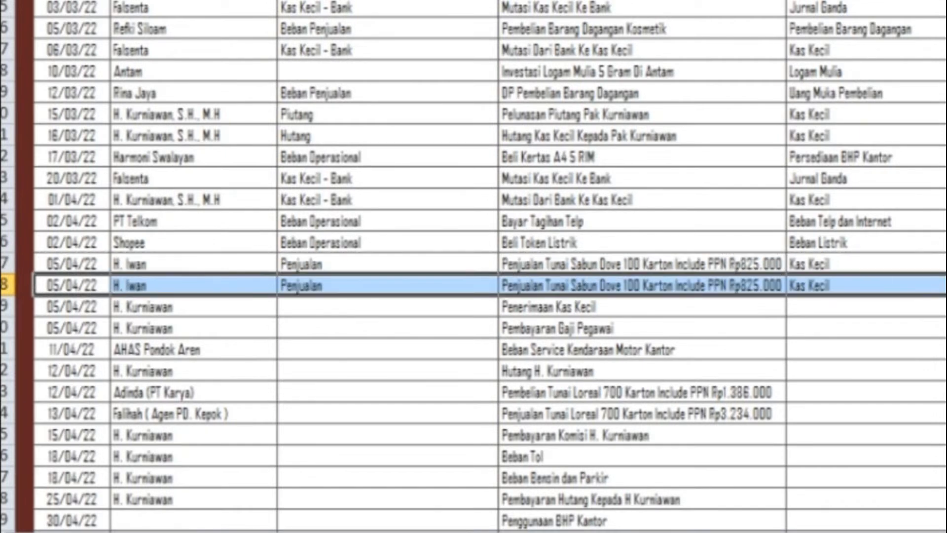
Step: Set the reference account of the second Penjualan Tunai Sabun Dove row to PPN Keluaran
left_click(72, 286)
key("Right")
key("Right")
key("Right")
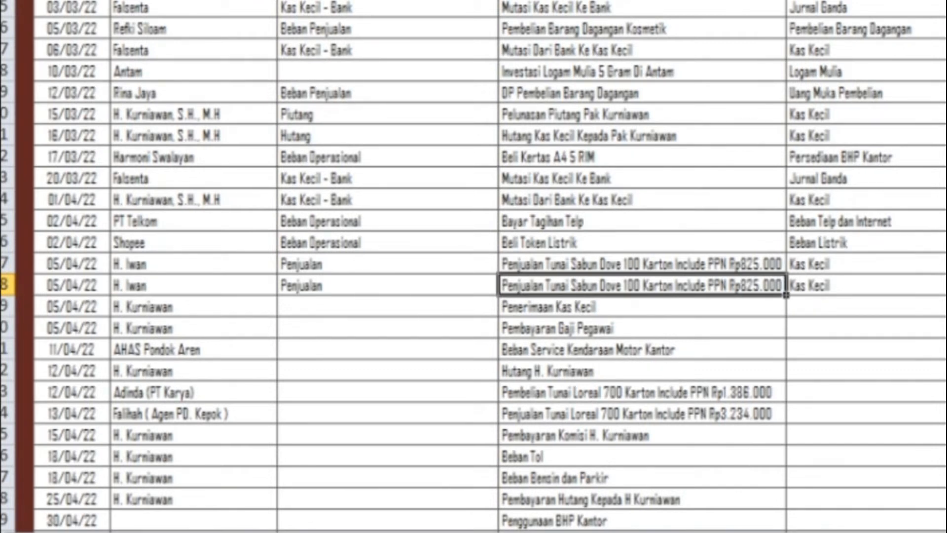
key("Left")
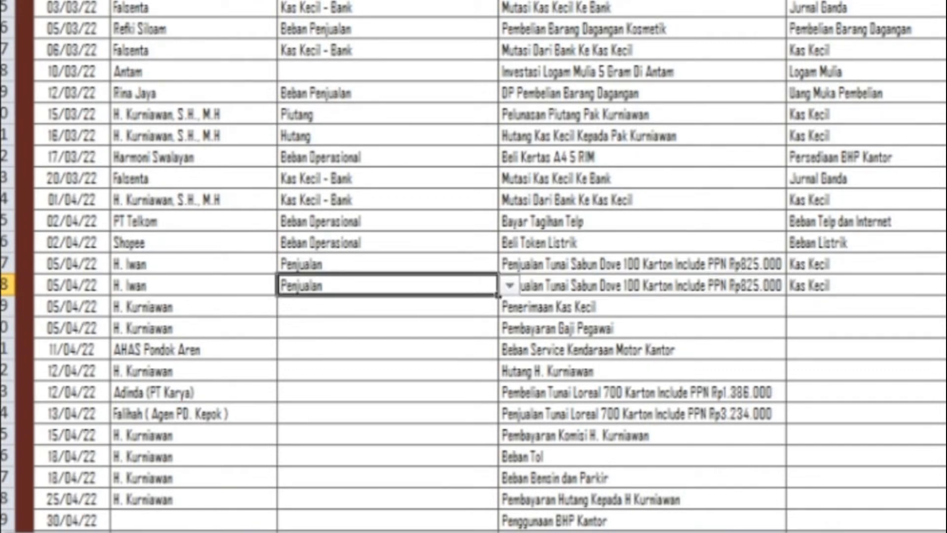
left_click(508, 287)
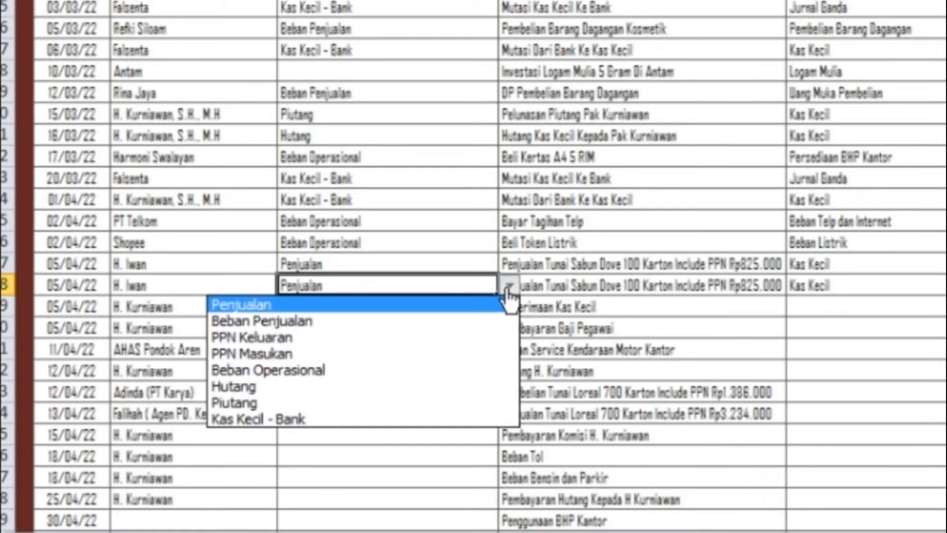
left_click(412, 338)
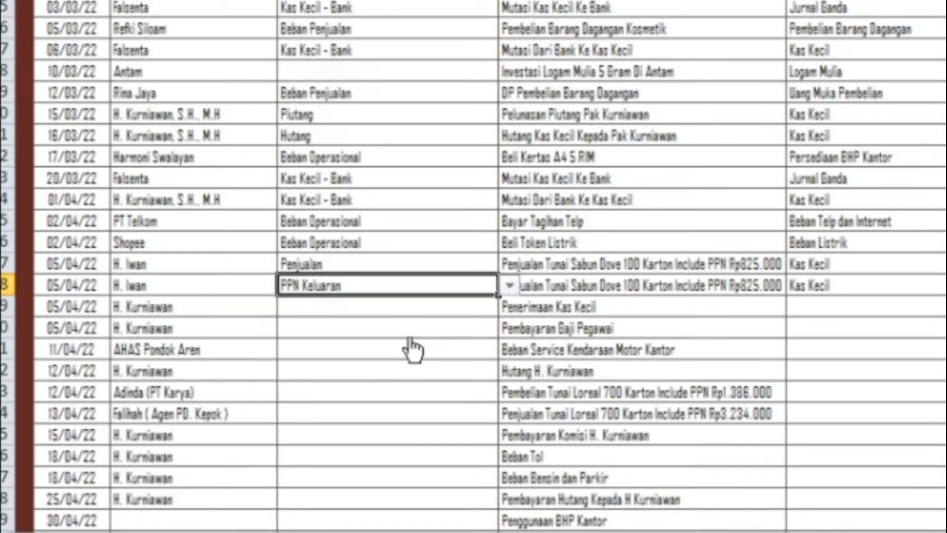
Step: Set the credit account of the Sabun Dove PPN Keluaran row to Hutang Pajak
key("Right")
key("Right")
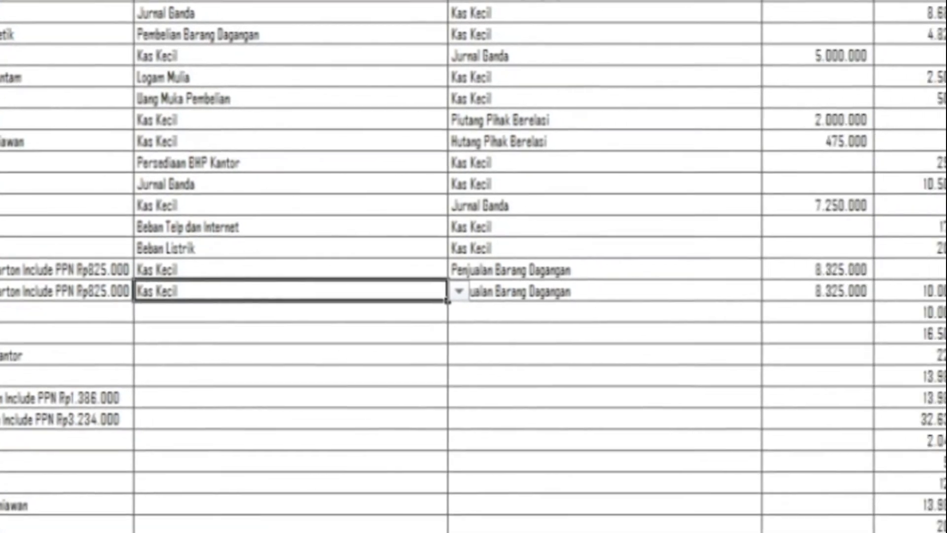
key("Right")
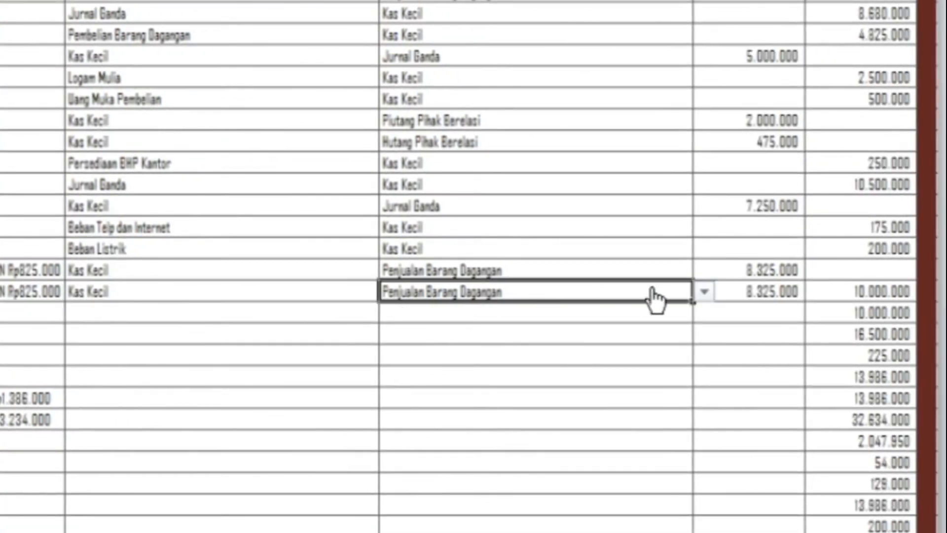
left_click(704, 291)
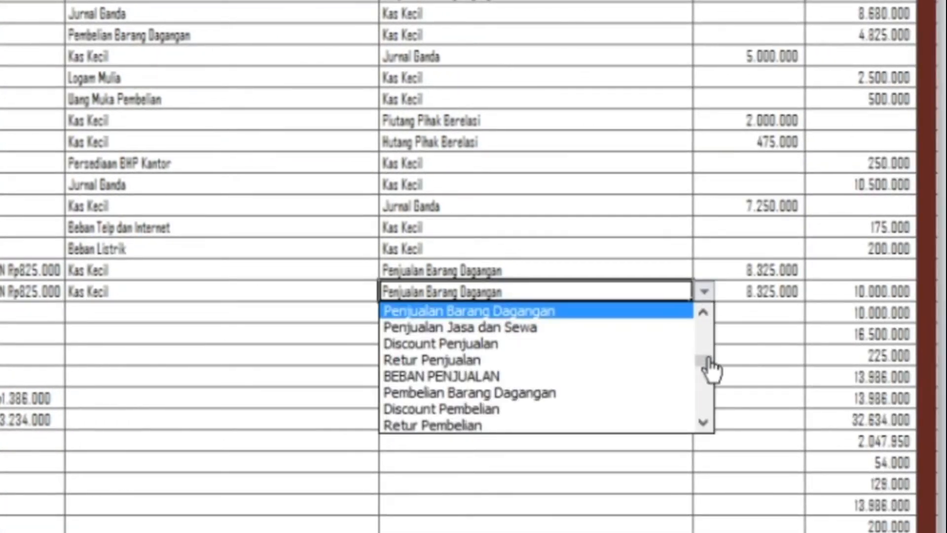
left_click_drag(709, 370, 710, 356)
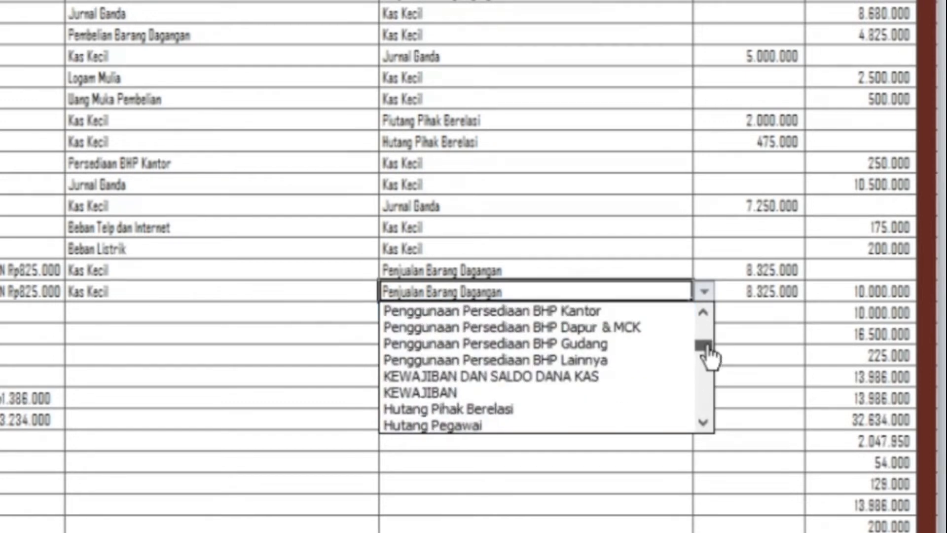
left_click(704, 422)
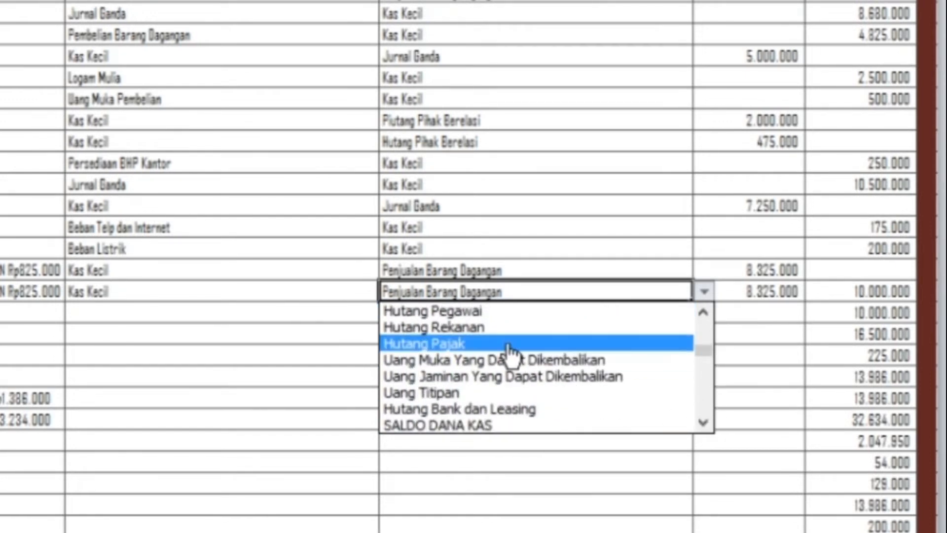
left_click(510, 345)
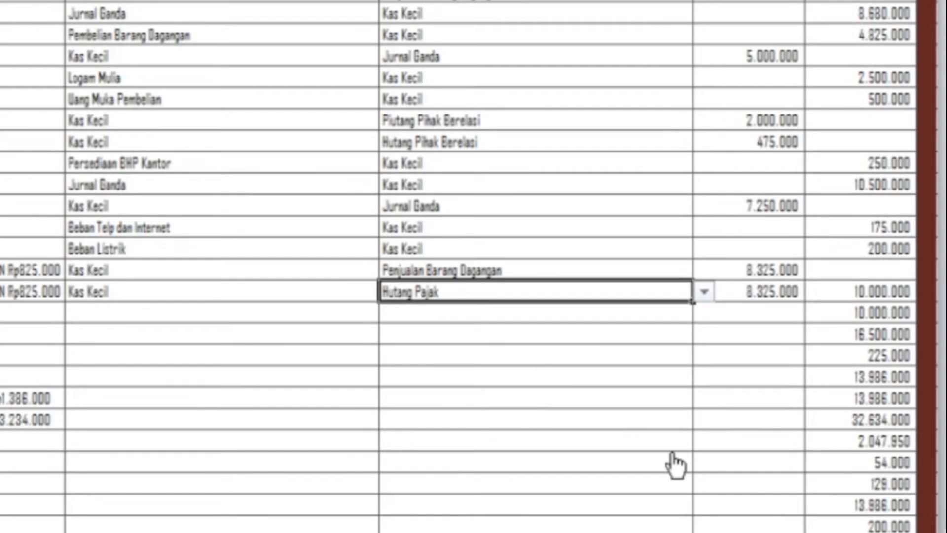
Step: Clear the credit amount of the Sabun Dove PPN Keluaran row and set its debit amount to 825000
key("Right")
key("Right")
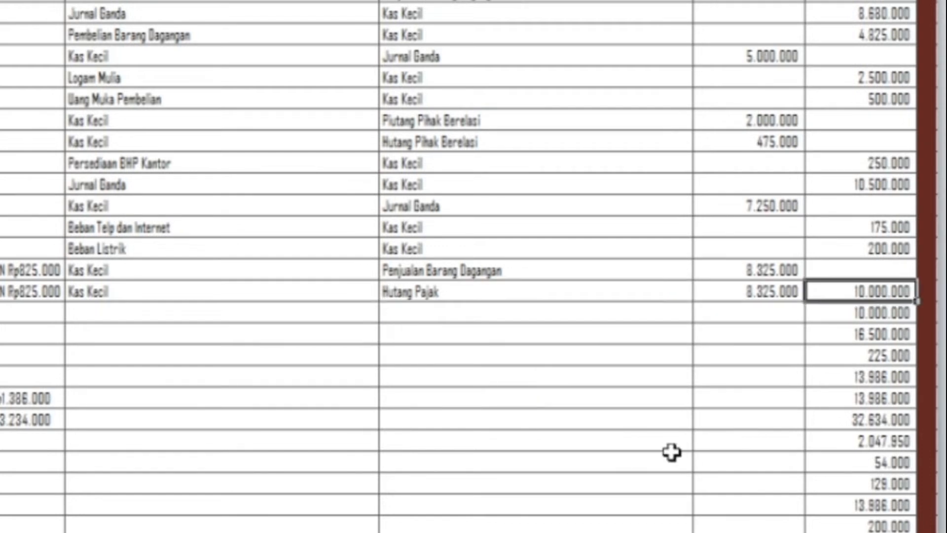
key("Delete")
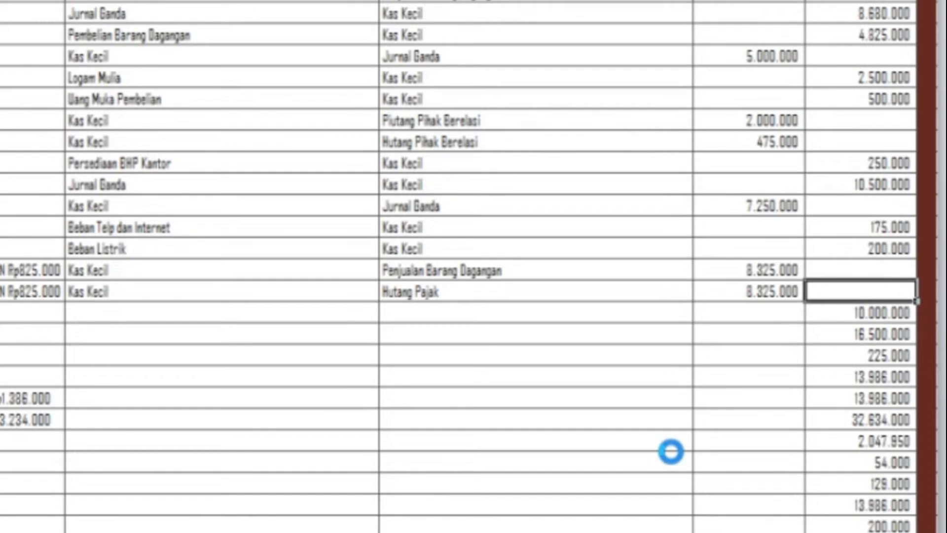
key("Left")
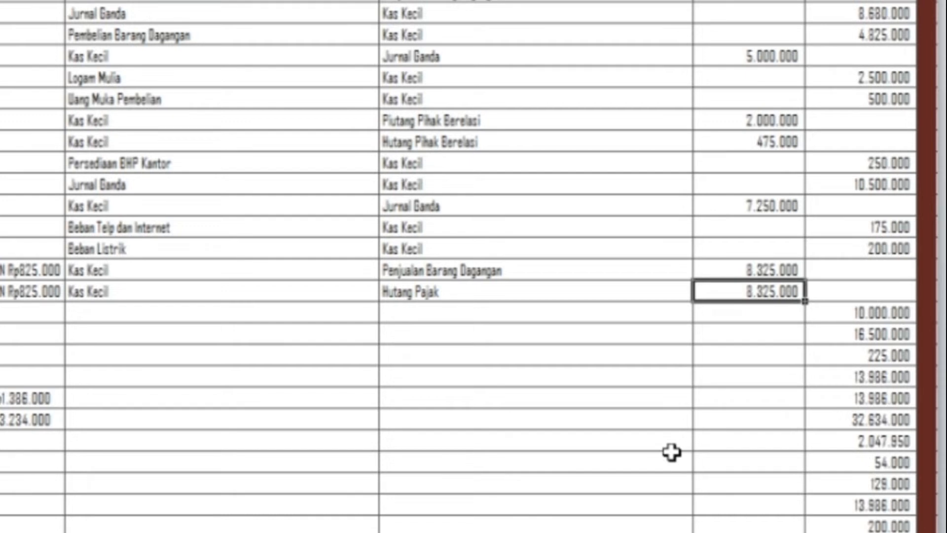
type("825000")
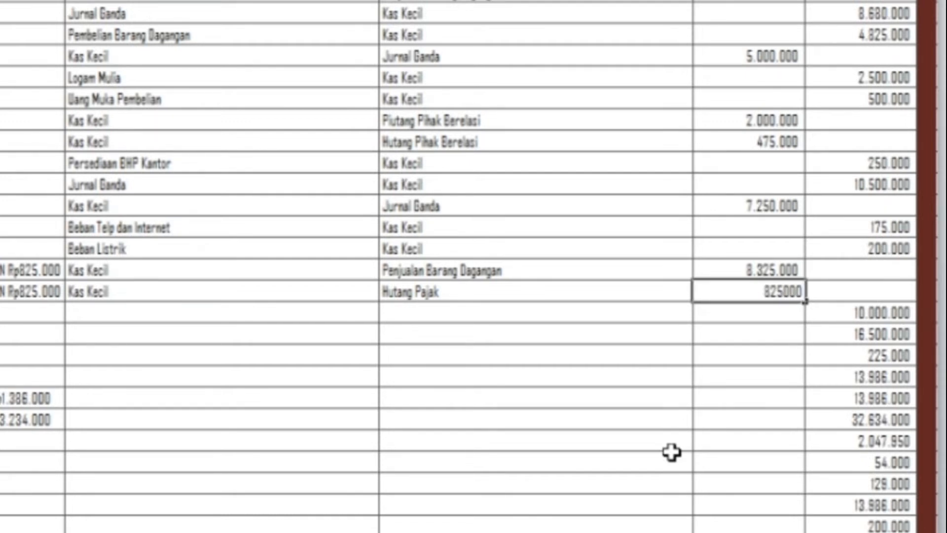
key("ctrl+Return")
Step: Calculate the Sabun Dove Penjualan row's debit as =8325000-H38, and replace the formula with the fixed amount 7500000
key("Up")
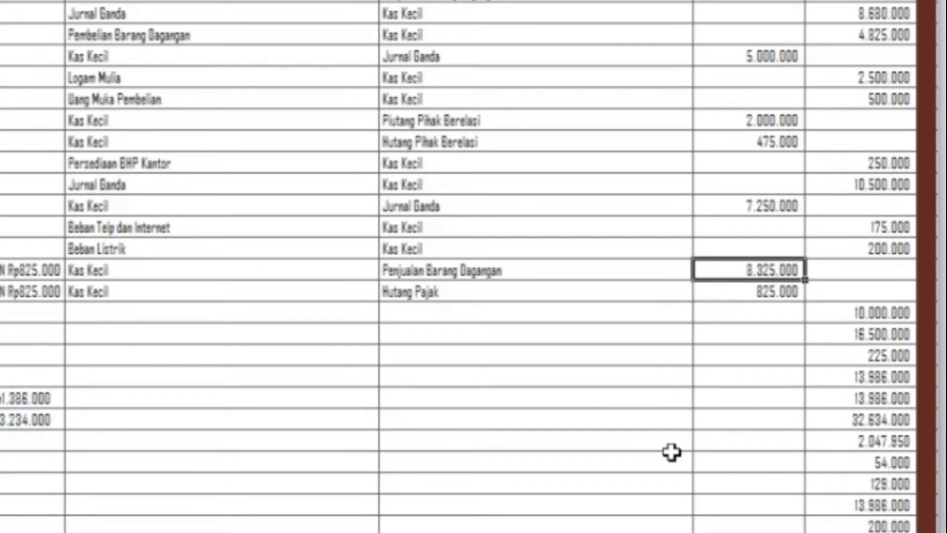
key("F2")
key("Home")
type("=")
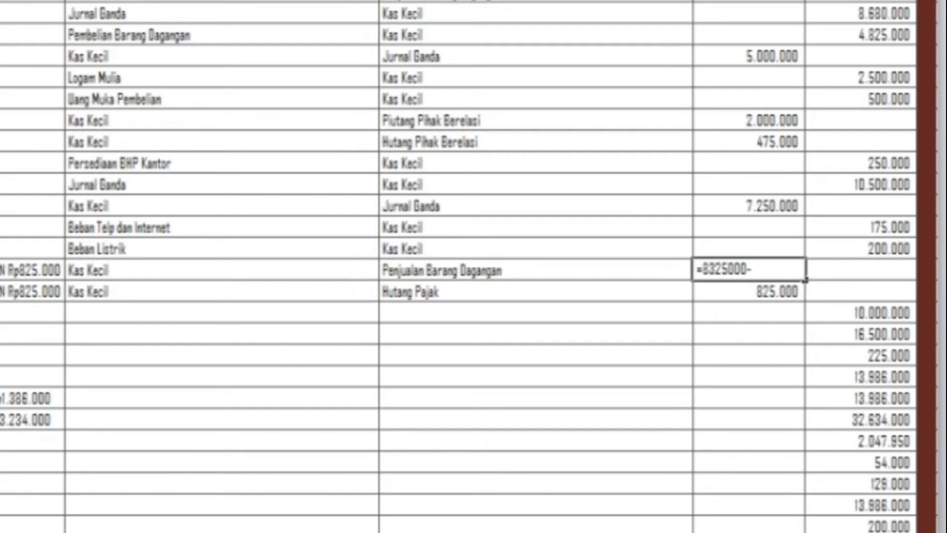
left_click(757, 291)
key("Return")
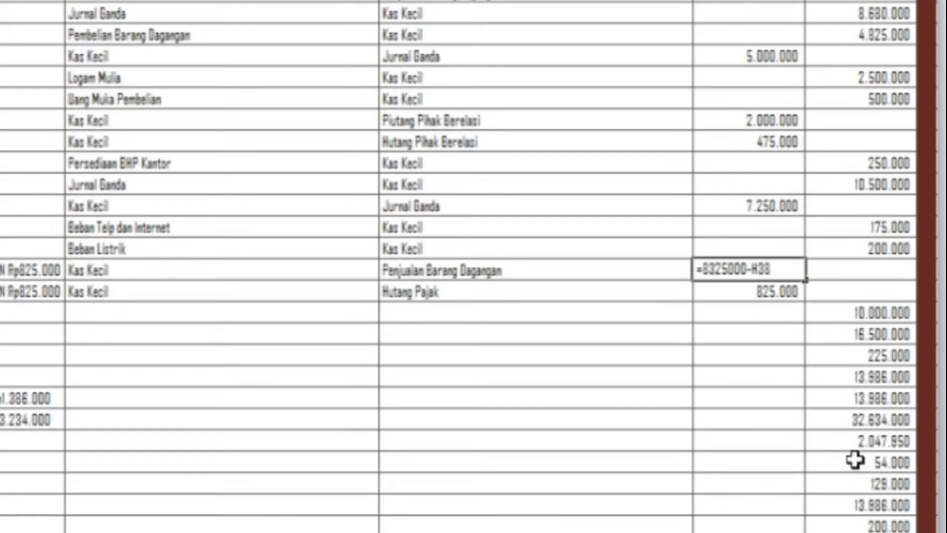
key("Up")
key("Down")
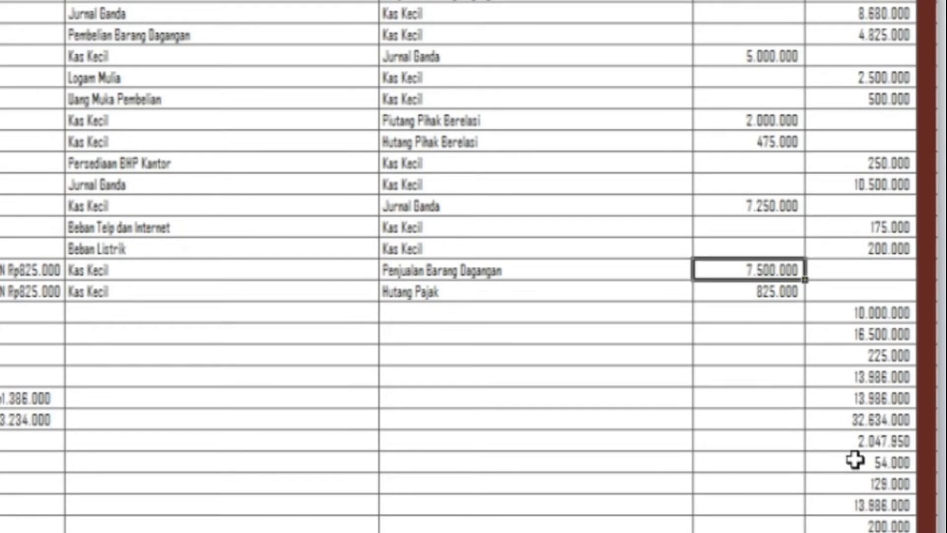
type("7500000")
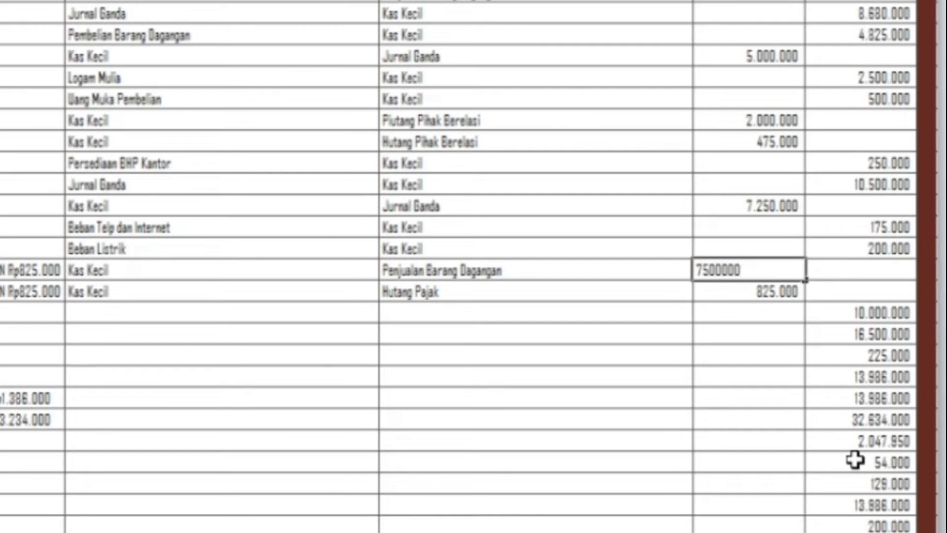
key("Return")
Step: Change the PPN Keluaran row's description to "PK Atas Penjualan Tunai Sabun Dove 100 Karton"
key("Down")
key("Left")
key("Left")
key("Left")
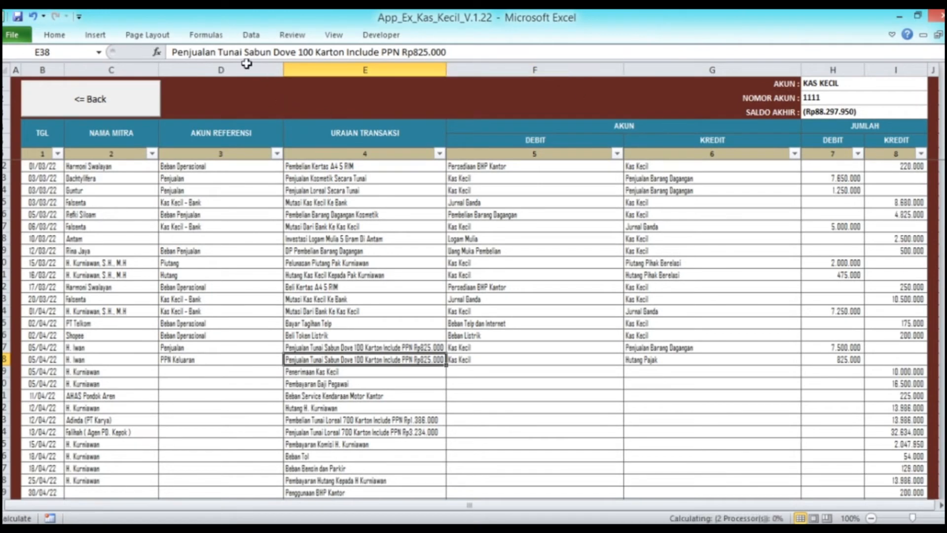
double_click(192, 51)
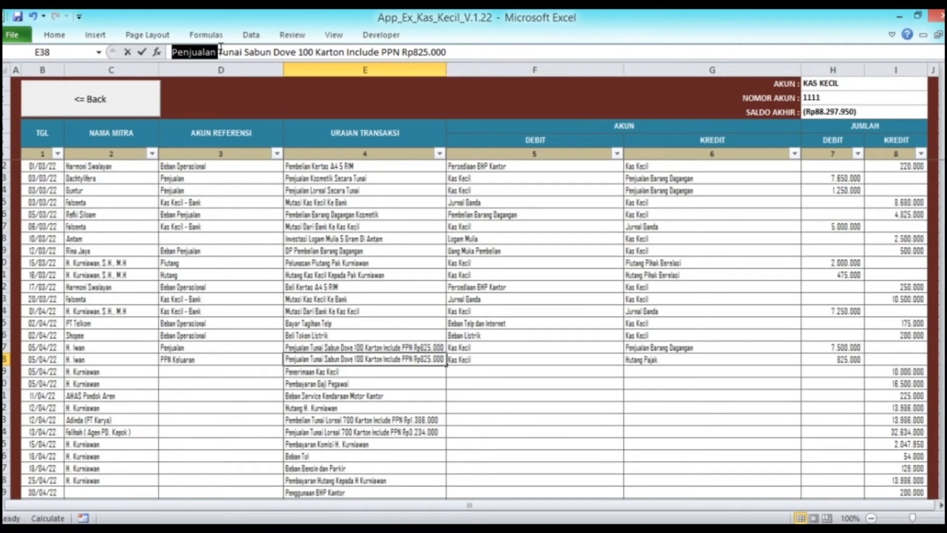
left_click_drag(221, 48, 175, 55)
type("PK")
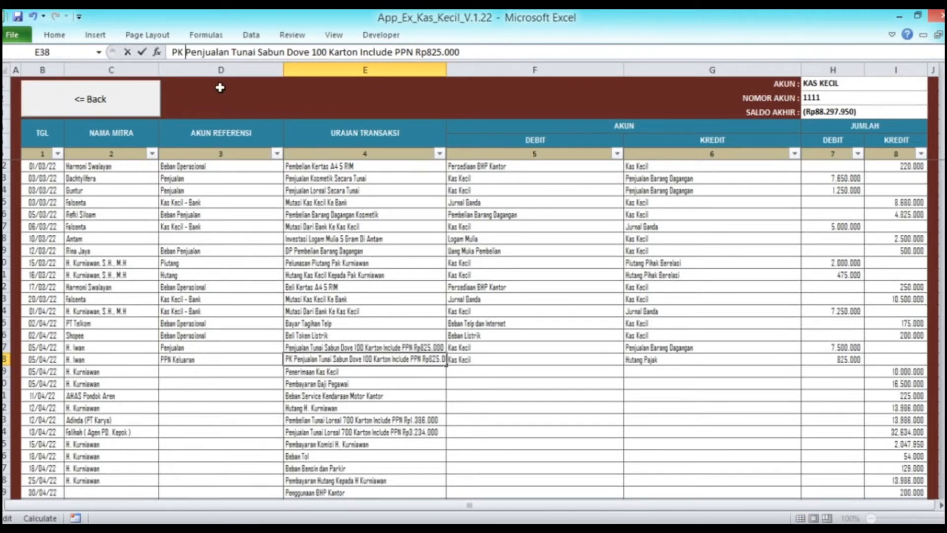
type(" Atas")
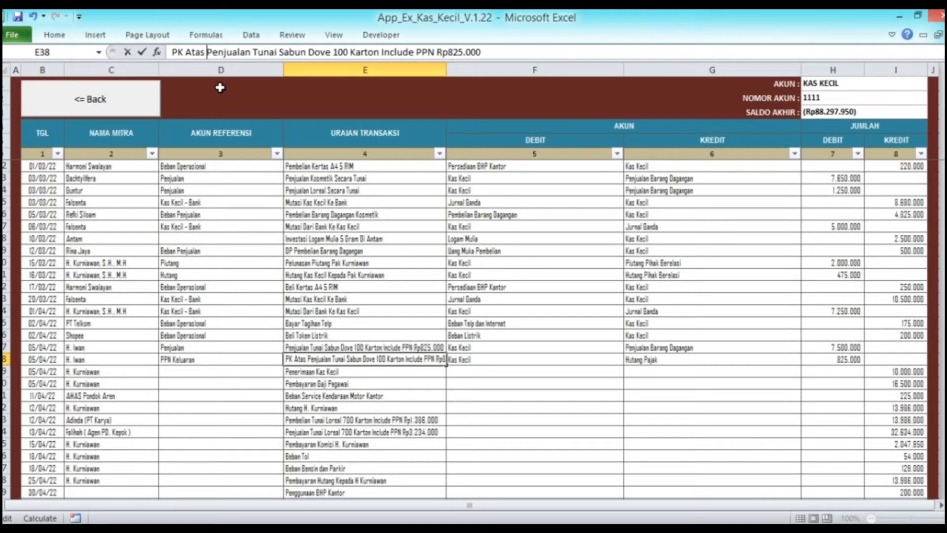
key("Right")
key("Right")
key("Right")
key("Right")
key("Right")
key("Right")
key("Right")
key("Right")
key("Right")
key("Right")
key("Right")
key("Right")
key("Right")
key("Right")
key("Right")
key("Right")
key("Right")
key("Right")
key("Right")
key("Right")
key("Right")
key("Right")
key("Right")
key("Right")
key("Right")
key("Right")
key("Right")
key("Right")
key("Right")
key("Right")
key("Right")
key("Right")
key("Right")
key("Right")
key("Right")
key("Right")
key("Right")
key("Right")
key("Right")
key("Right")
key("Right")
key("Right")
key("Right")
key("Right")
key("Right")
key("Right")
key("Right")
key("Right")
key("Right")
key("Right")
key("Right")
key("Right")
key("Right")
key("Right")
key("Right")
key("BackSpace")
key("BackSpace")
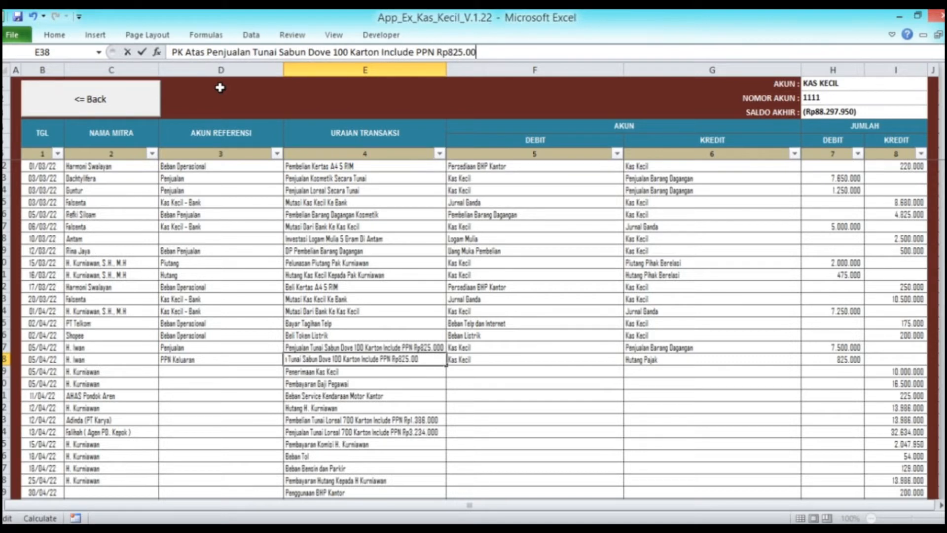
key("BackSpace")
key("BackSpace")
key("BackSpace")
key("BackSpace")
key("BackSpace")
key("BackSpace")
key("BackSpace")
key("BackSpace")
key("BackSpace")
key("BackSpace")
key("BackSpace")
key("BackSpace")
key("BackSpace")
key("BackSpace")
key("BackSpace")
key("BackSpace")
key("BackSpace")
key("BackSpace")
key("BackSpace")
key("BackSpace")
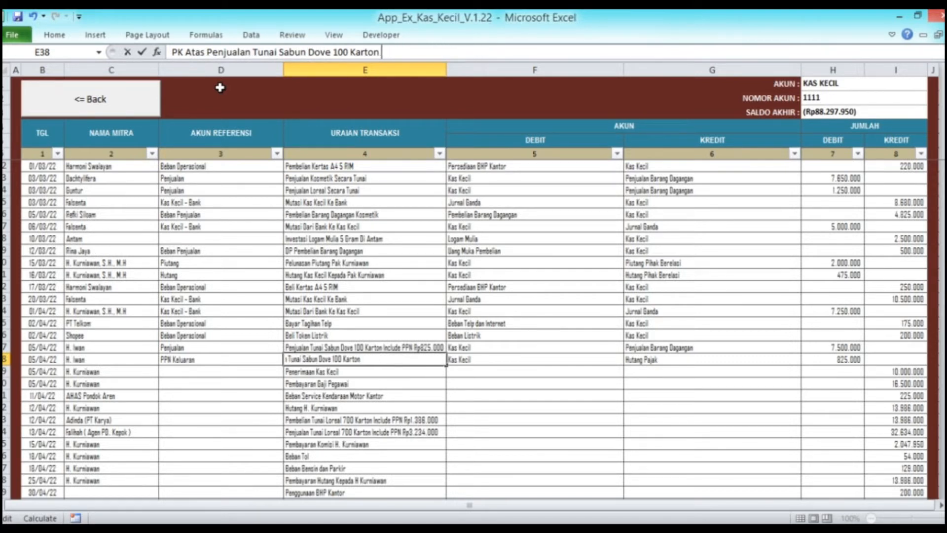
key("Return")
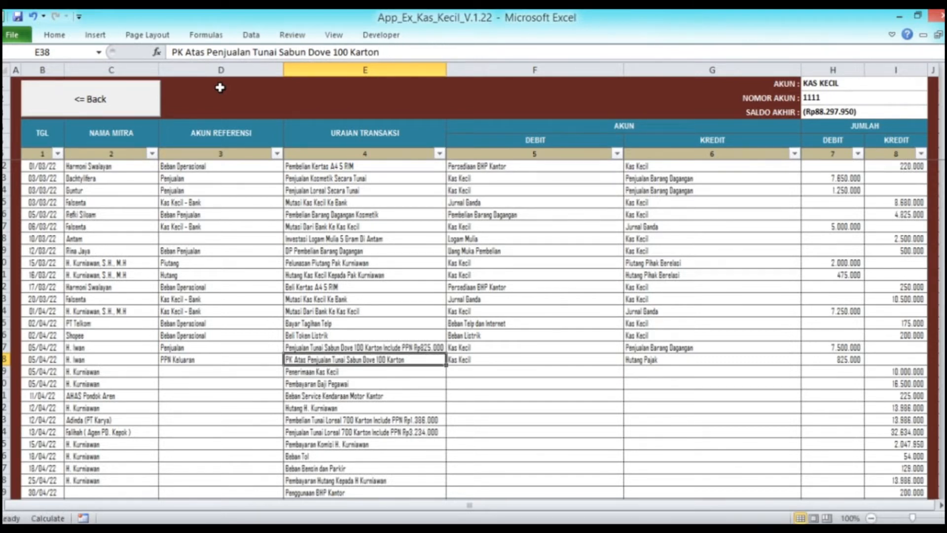
Step: Review the accounts, amounts, description and date of the two Sabun Dove rows
key("Right")
key("Right")
key("Right")
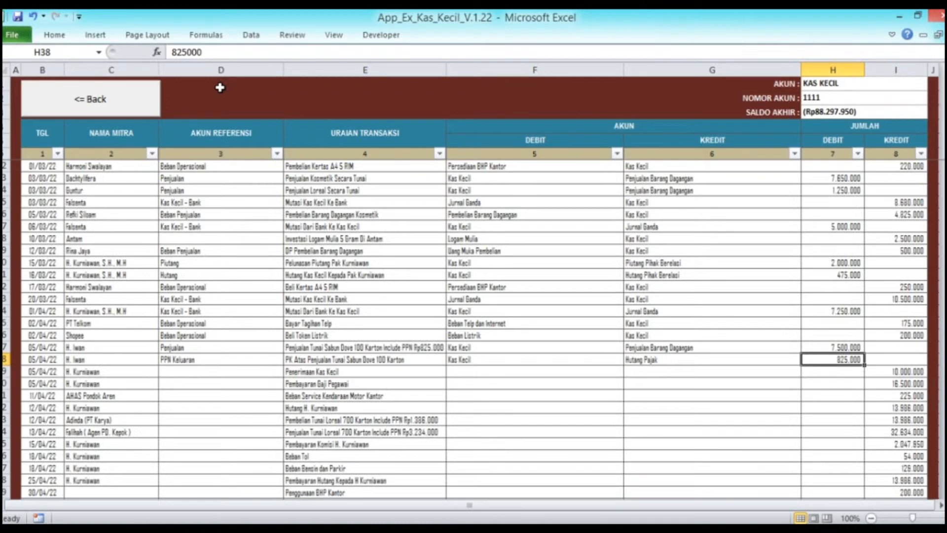
key("Right")
key("Up")
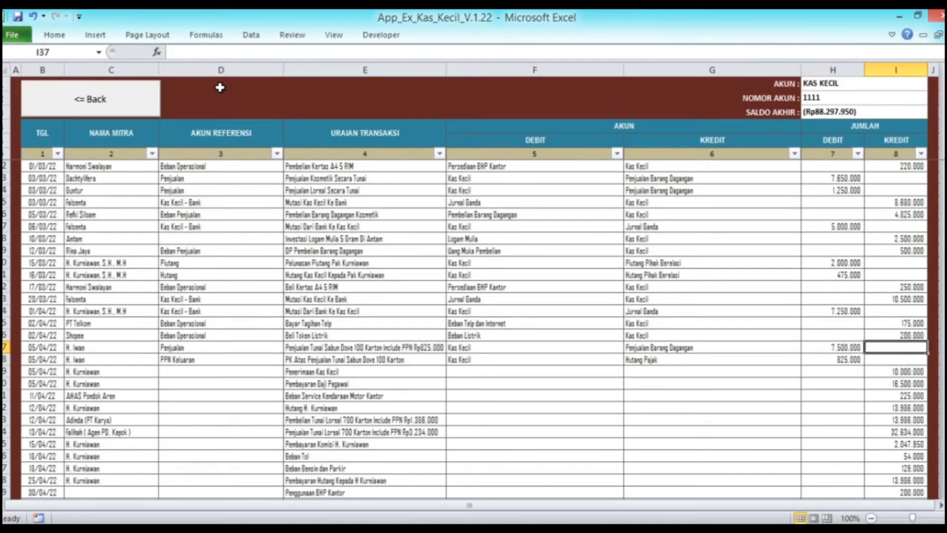
key("Down")
key("Left")
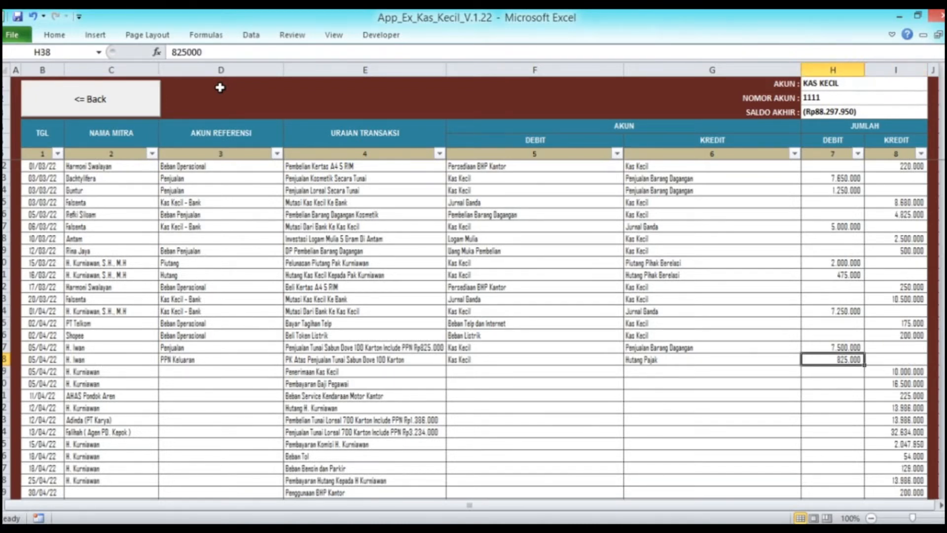
key("Left")
key("Left")
key("Left")
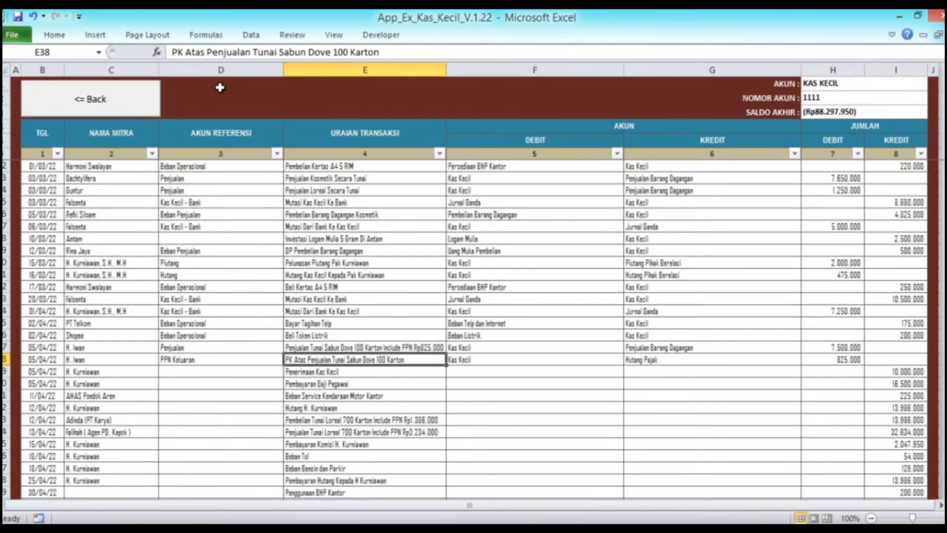
key("Left")
key("Left")
key("Left")
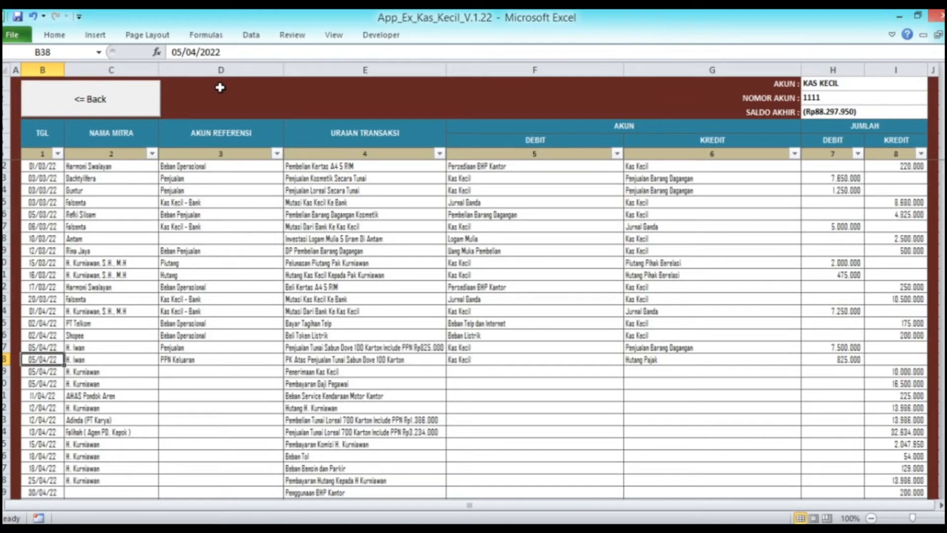
Step: Examine the fields of the 05/04/22 Penerimaan Kas Kecil row below the PPN Keluaran entry
key("Down")
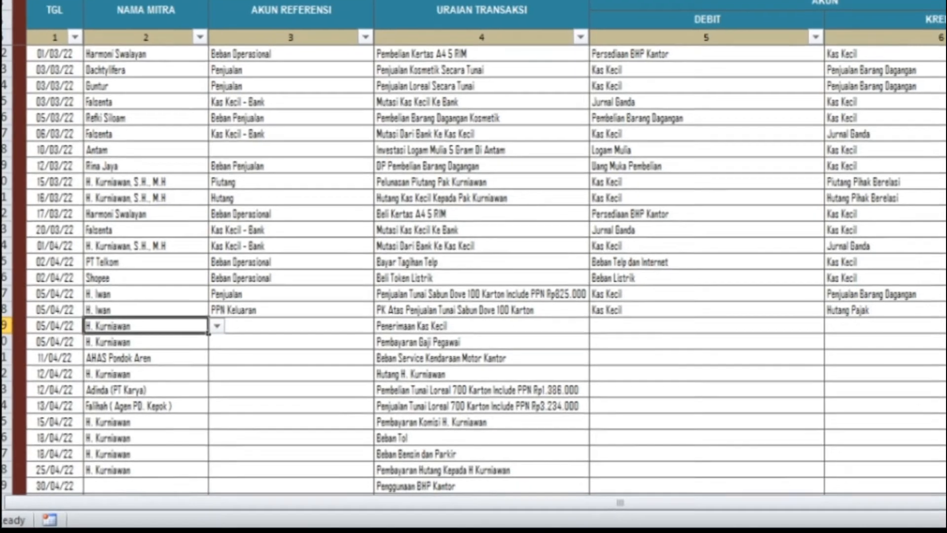
key("Right")
key("Right")
key("Right")
key("Right")
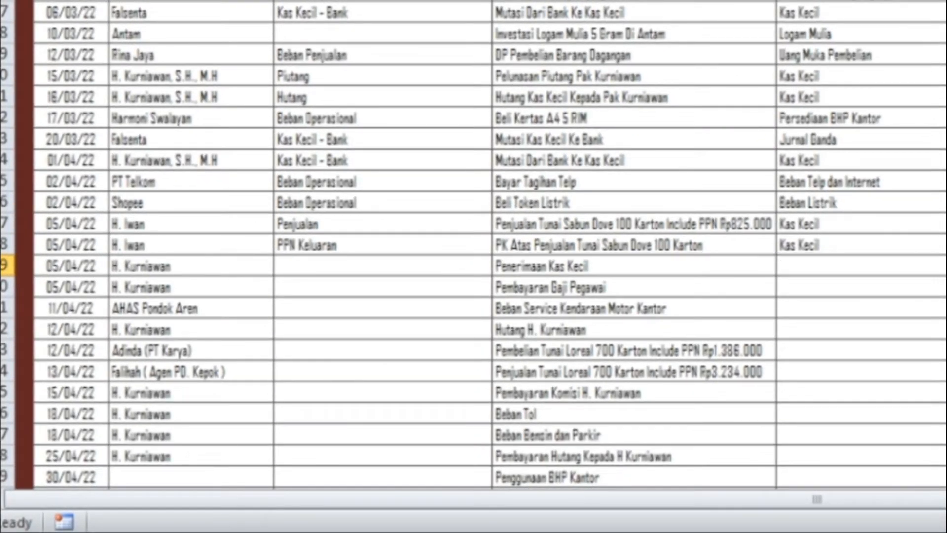
key("Left")
key("Left")
key("Left")
key("Left")
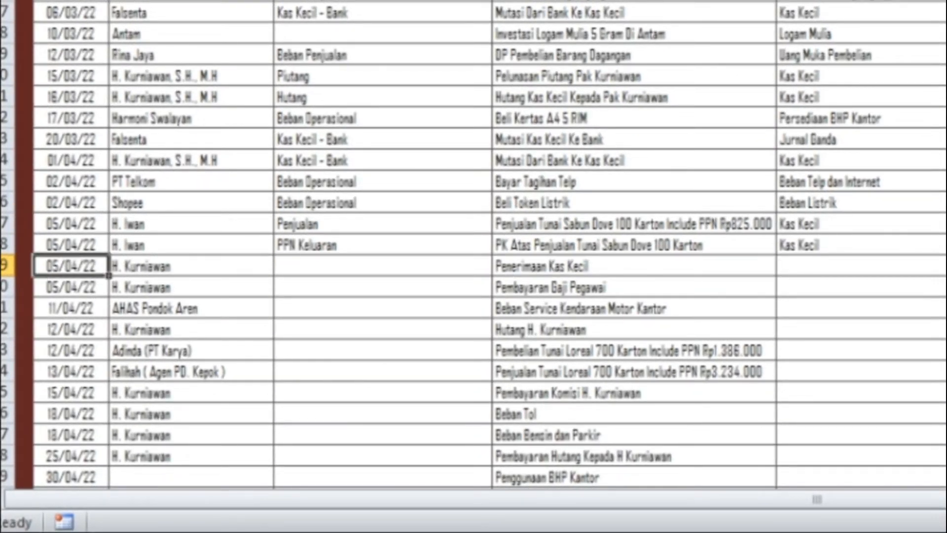
Step: Copy the 01/04/22 Mutasi Dari Bank Ke Kas Kecil entry over the 05/04/22 Penerimaan Kas Kecil row
key("Up")
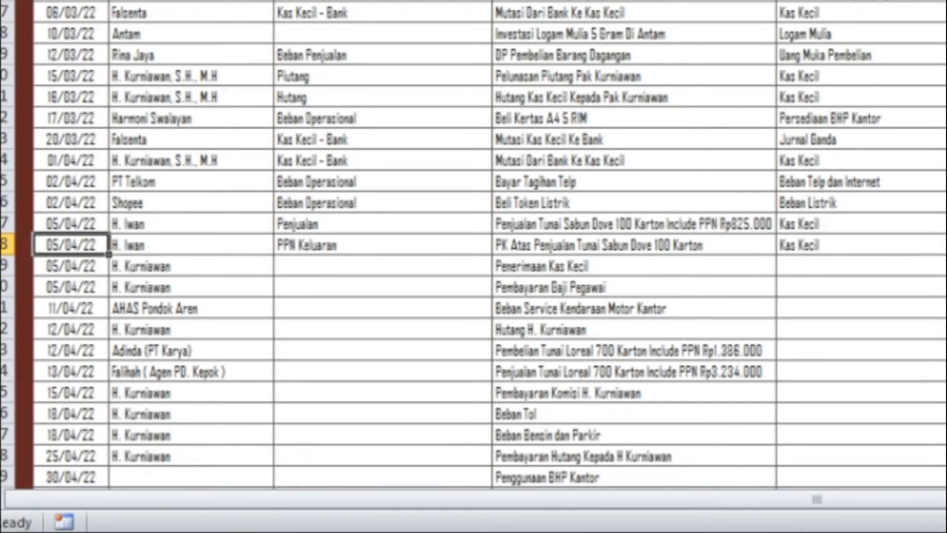
key("Up")
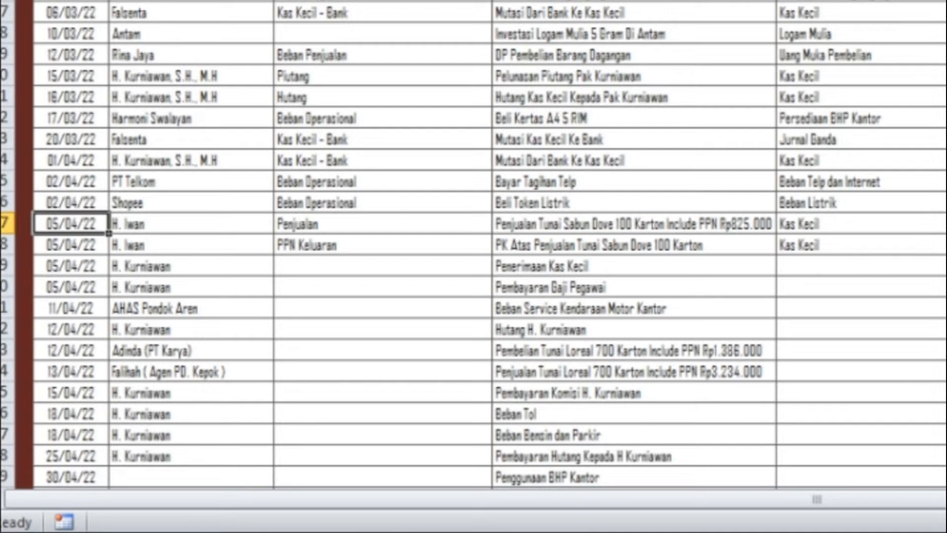
key("Up")
key("Up")
key("Up")
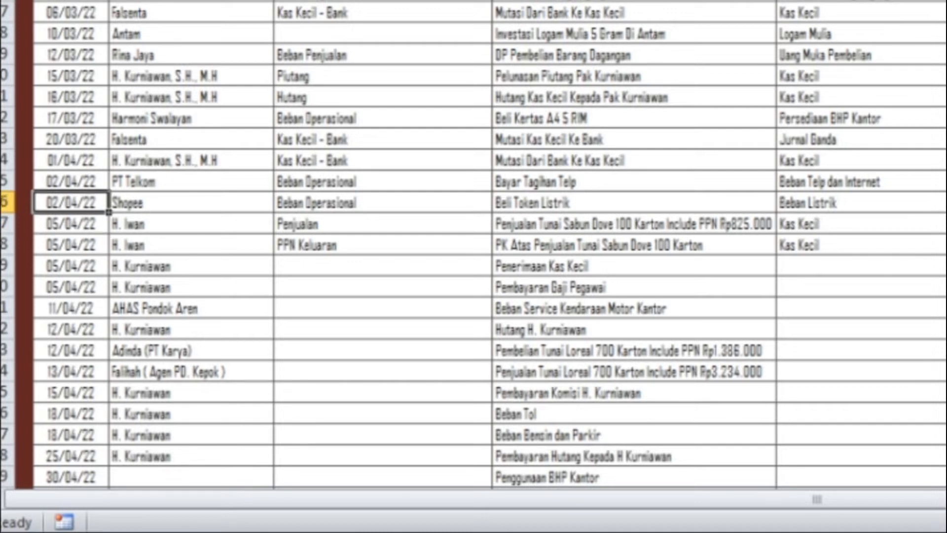
key("shift+Right")
key("shift+Right")
key("shift+Right")
key("shift+Right")
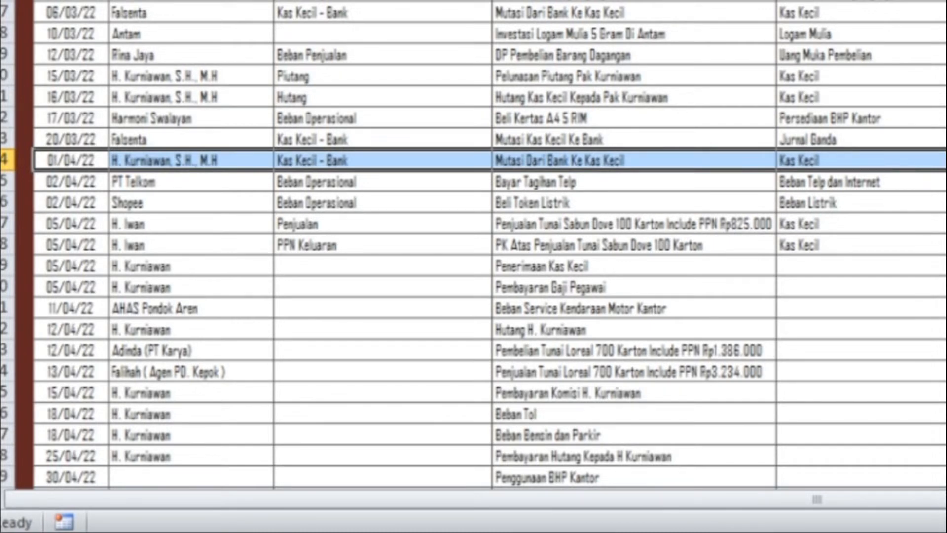
key("ctrl+c")
key("Down")
key("Down")
key("Down")
key("Down")
key("Down")
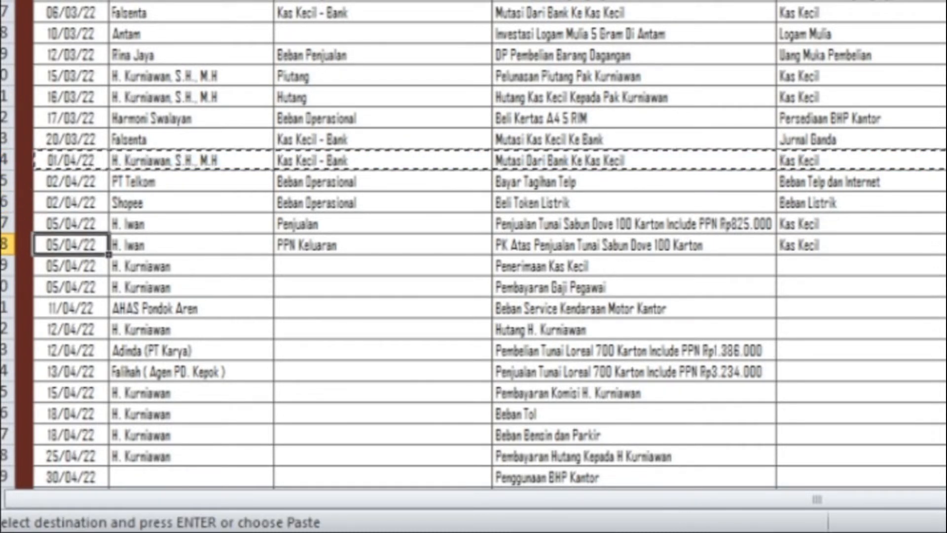
key("shift+Right")
key("shift+Right")
key("shift+Right")
key("shift+Right")
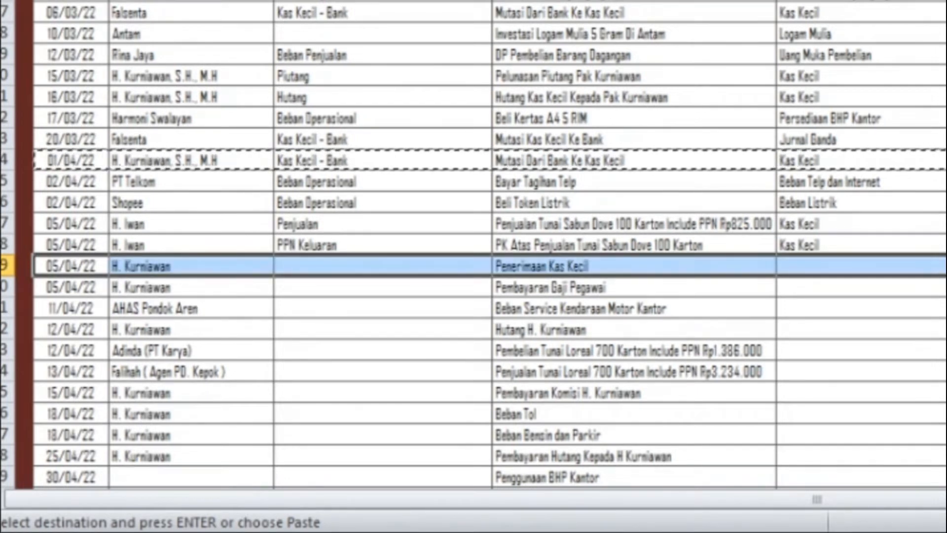
key("Return")
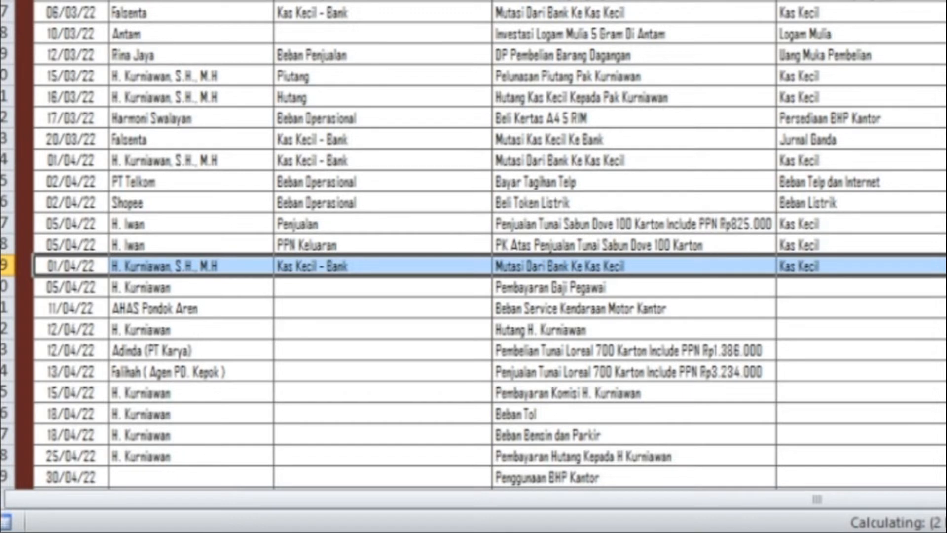
Step: Copy the 05/04/22 date from the PPN Keluaran row into the pasted Mutasi Dari Bank Ke Kas Kecil row
key("Left")
key("Right")
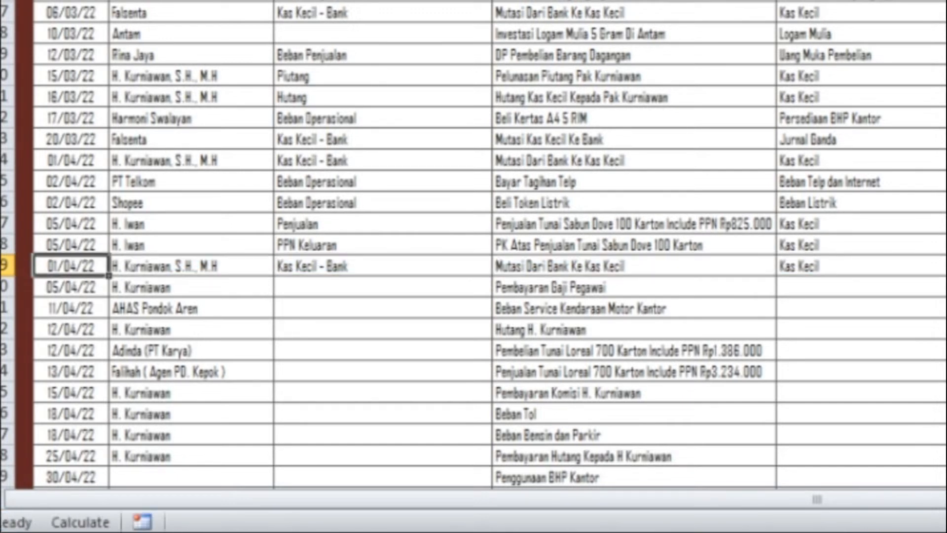
key("Up")
key("ctrl+c")
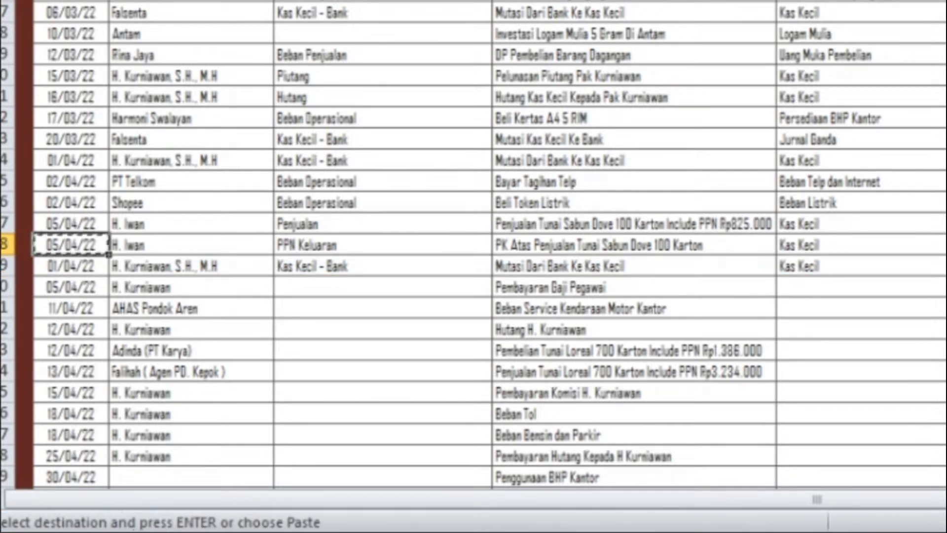
key("Down")
key("ctrl+v")
key("Escape")
key("Right")
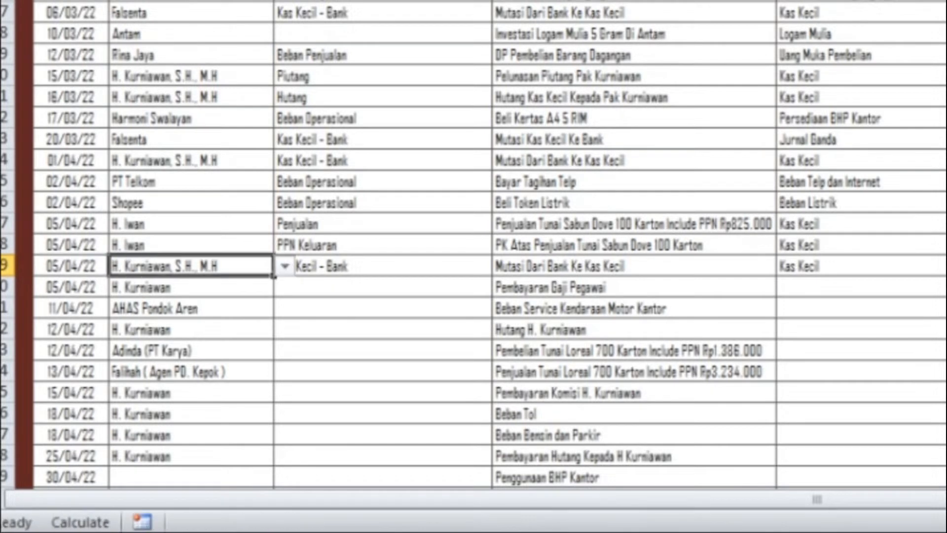
key("Right")
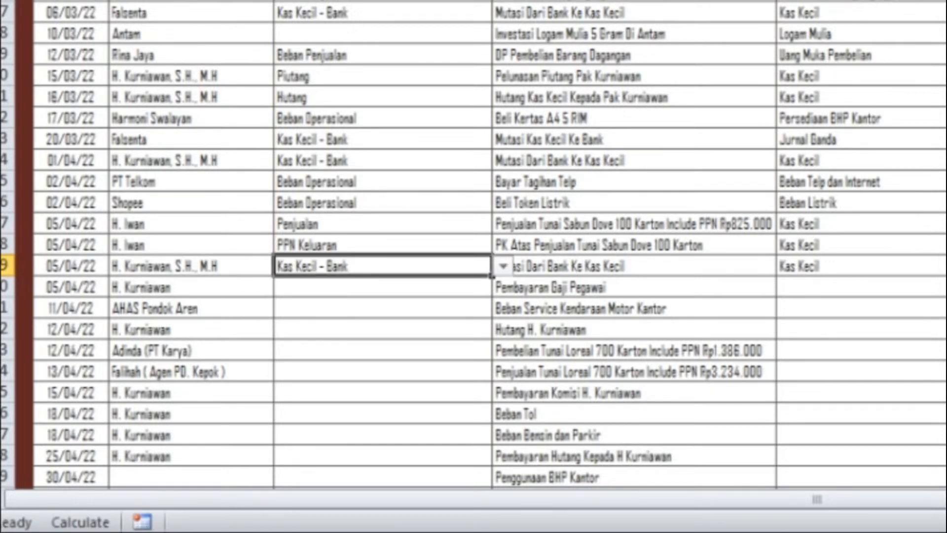
Step: Move the 10.000.000 amount of the 05/04/22 Mutasi Dari Bank Ke Kas Kecil row from the credit to the debit column
key("Right")
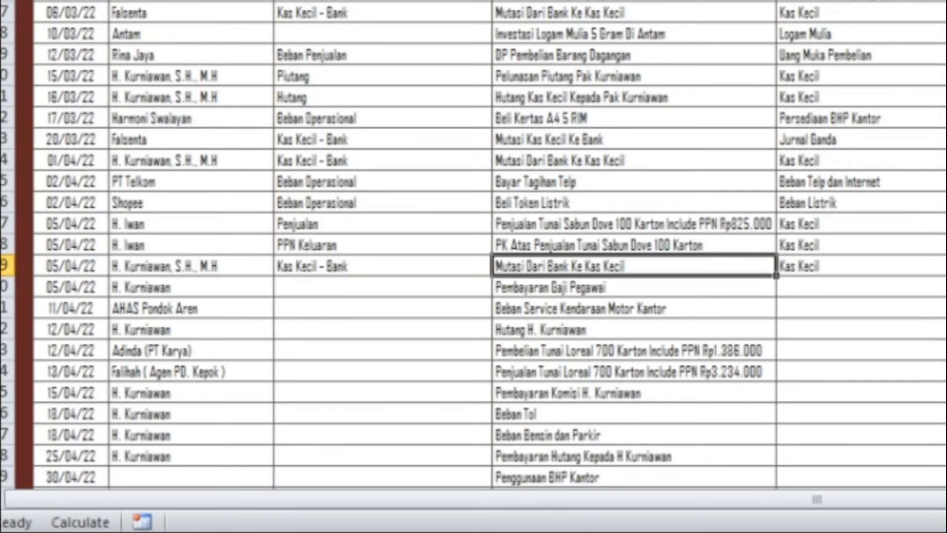
key("Right")
key("Right")
key("Right")
key("Right")
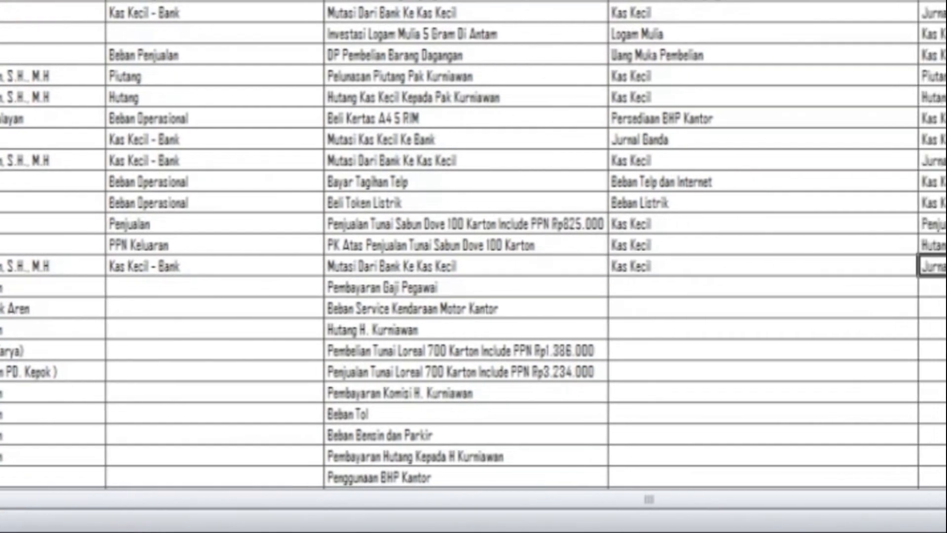
key("ctrl+c")
key("Left")
key("ctrl+v")
key("Right")
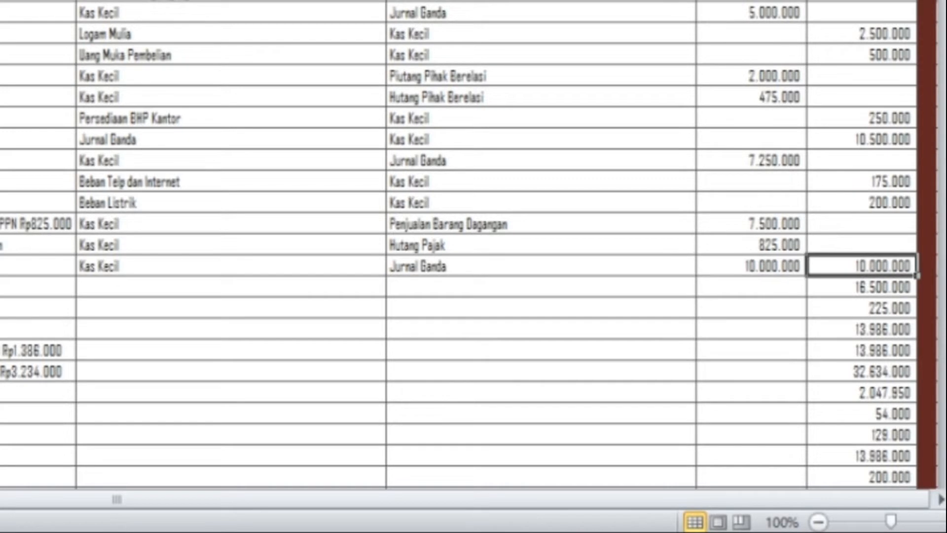
key("Delete")
key("Left")
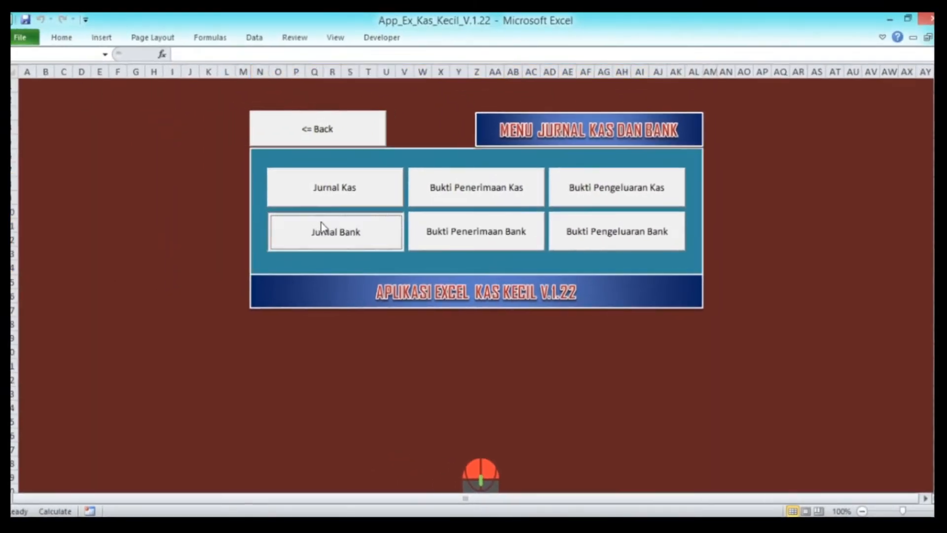
Step: In the bank journal, copy the whole 01/04/22 Mutasi Bank Ke Kas Kecil entry into the first empty row below it
left_click(242, 187)
left_click(62, 344)
key("shift+Right")
key("shift+Right")
key("shift+Right")
key("shift+Right")
key("shift+Right")
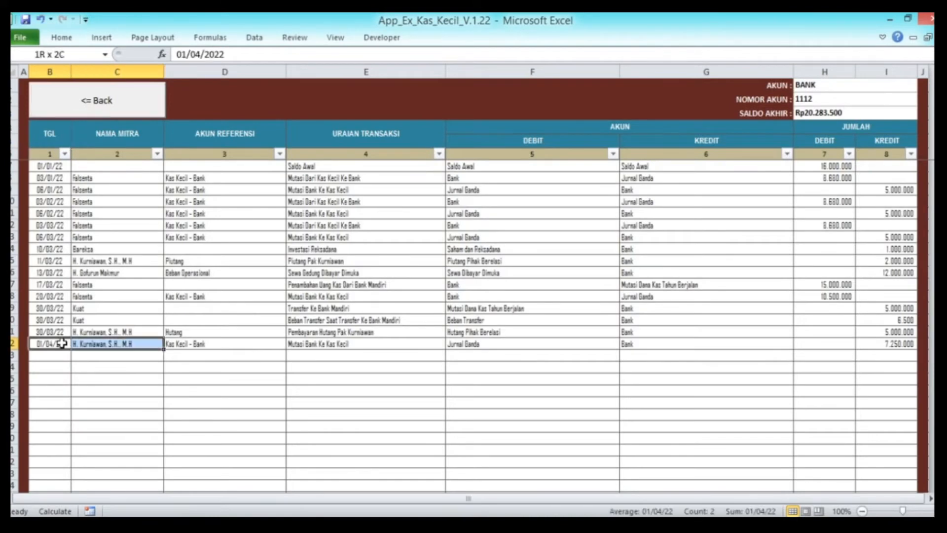
key("shift+Right")
key("shift+Right")
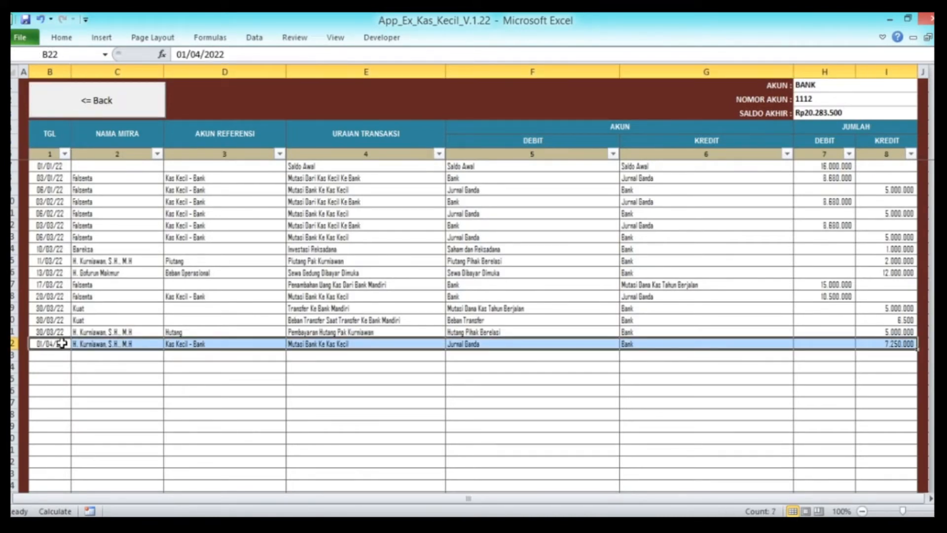
key("ctrl+c")
key("Down")
key("shift+Right")
key("Return")
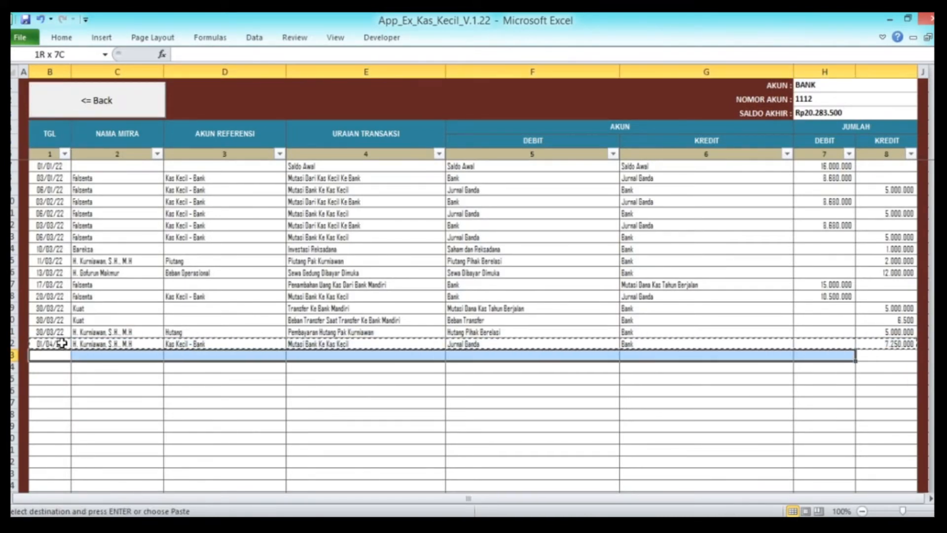
key("Right")
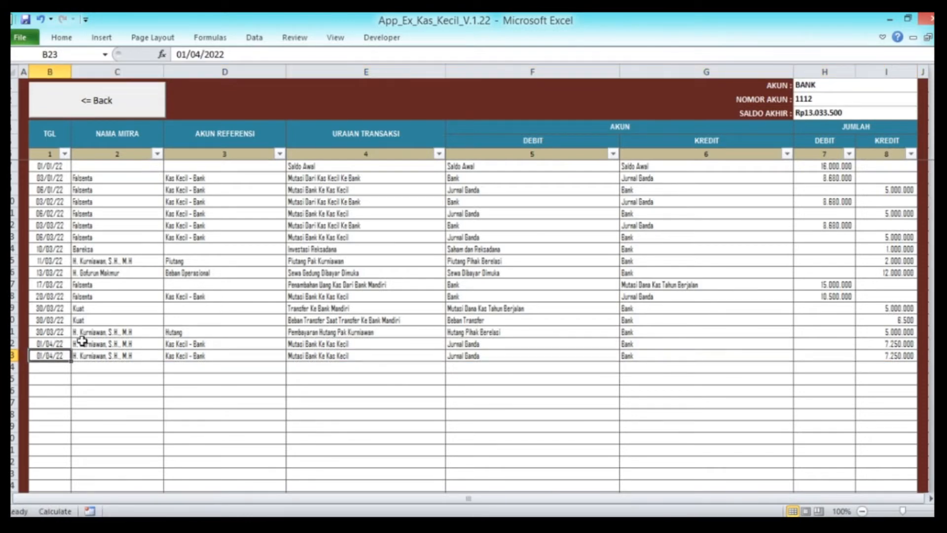
Step: Change the date of the copied bank journal entry to 05/04/2022
left_click(186, 56)
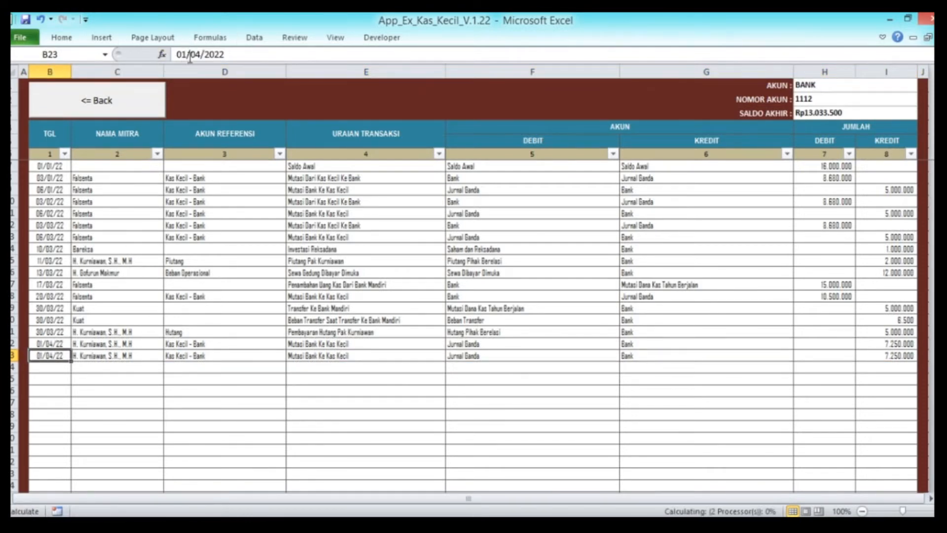
key("BackSpace")
type("5")
key("Return")
Step: Set the credit amount of the 05/04/22 Mutasi Bank Ke Kas Kecil entry to 10000000
key("Right")
key("Right")
key("Right")
key("Right")
key("Right")
key("Right")
key("Right")
type("10000000")
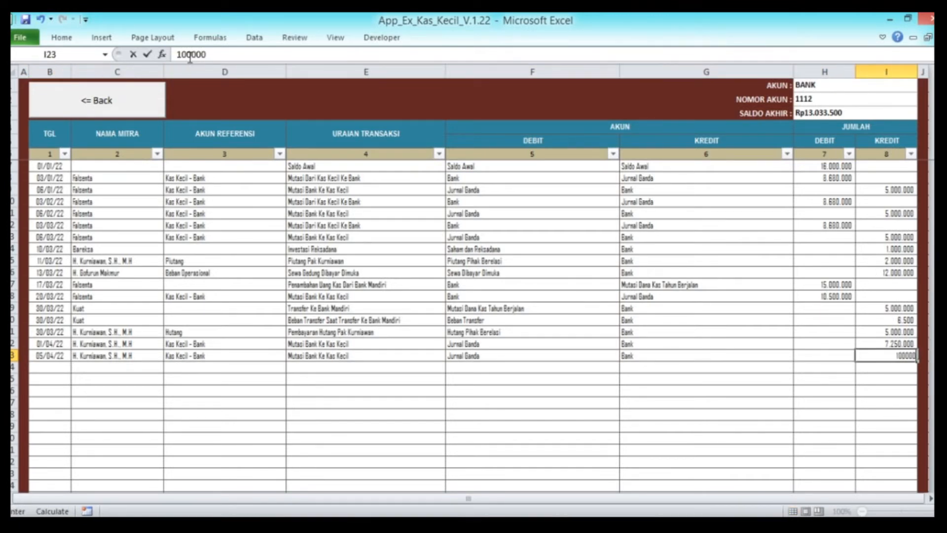
key("Return")
key("Left")
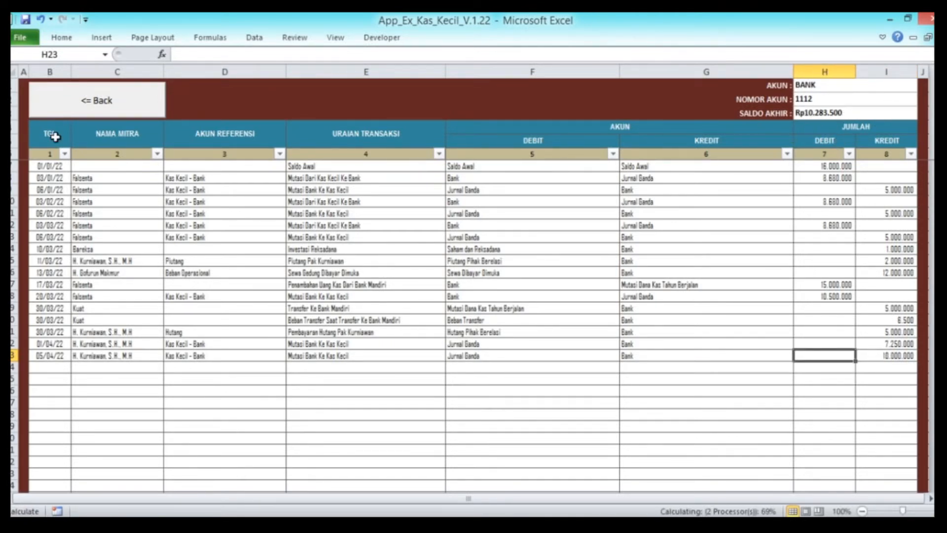
Step: Back in the cash journal, copy the partner name from the Mutasi Dari Bank Ke Kas Kecil row into the 05/04/22 Pembayaran Gaji Pegawai row
left_click(52, 136)
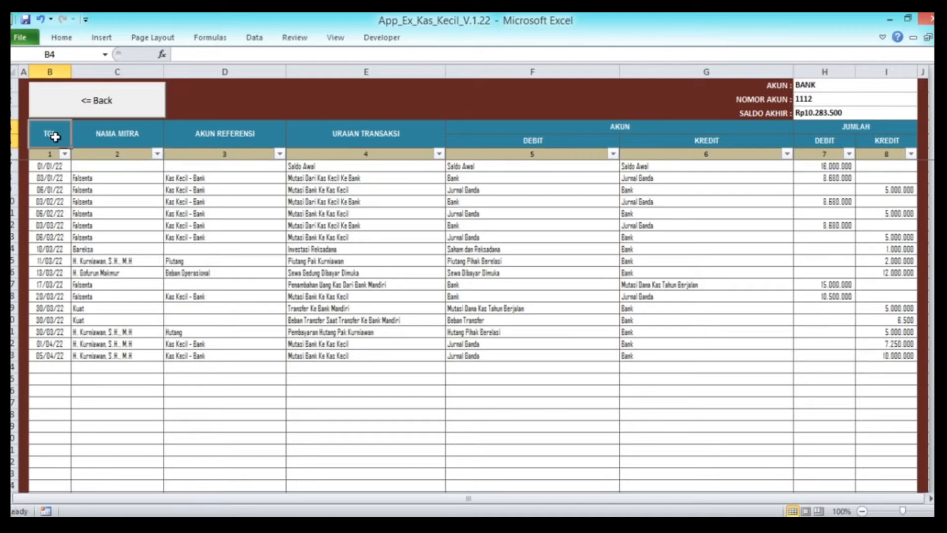
left_click(75, 108)
left_click(341, 183)
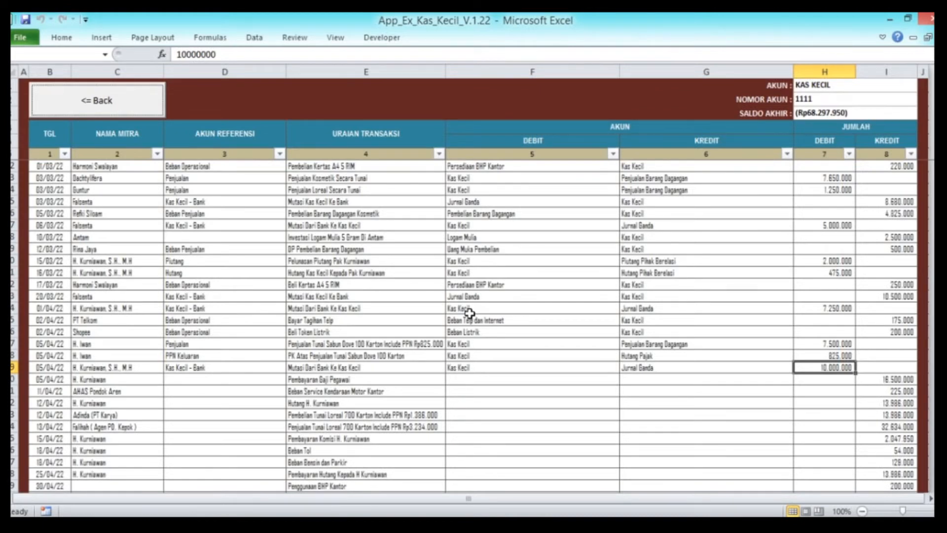
left_click(119, 380)
key("Left")
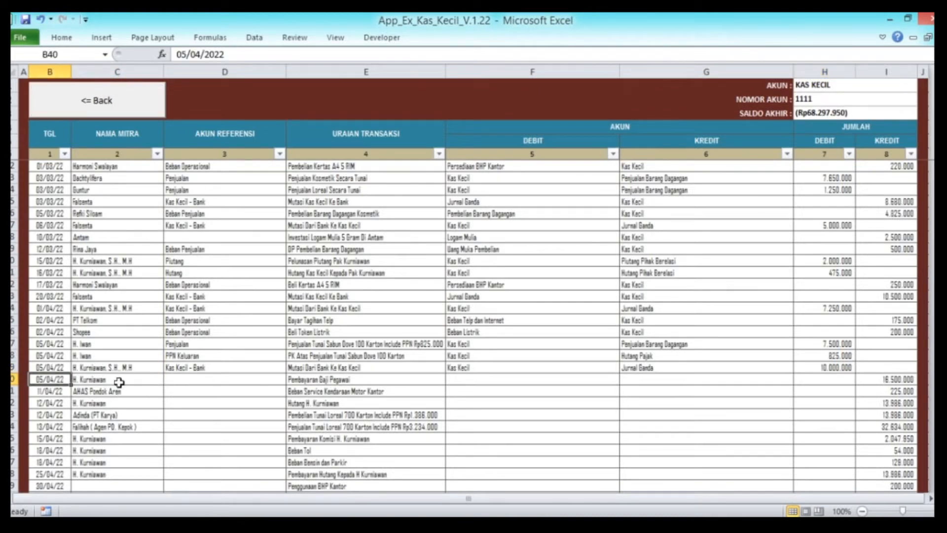
key("Right")
key("Right")
key("Right")
key("Left")
key("Left")
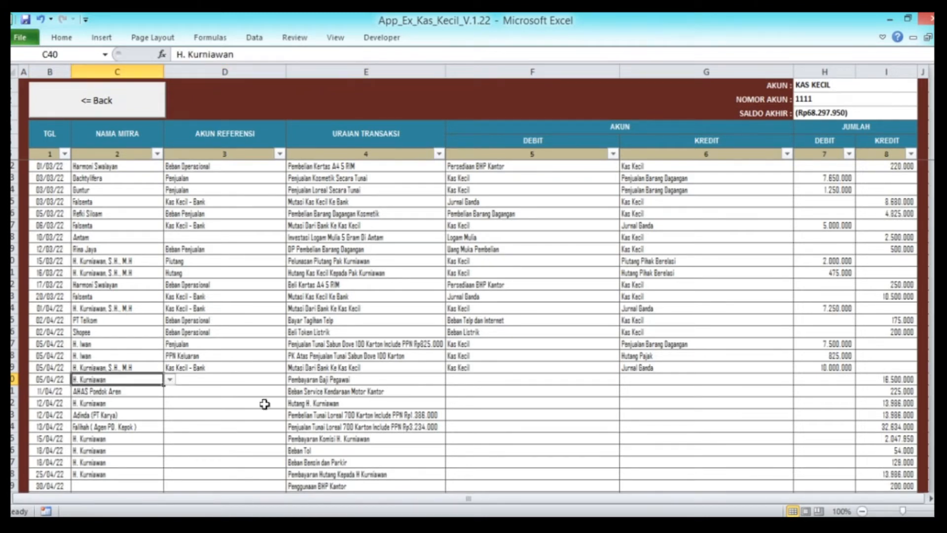
key("Up")
key("ctrl+c")
key("Down")
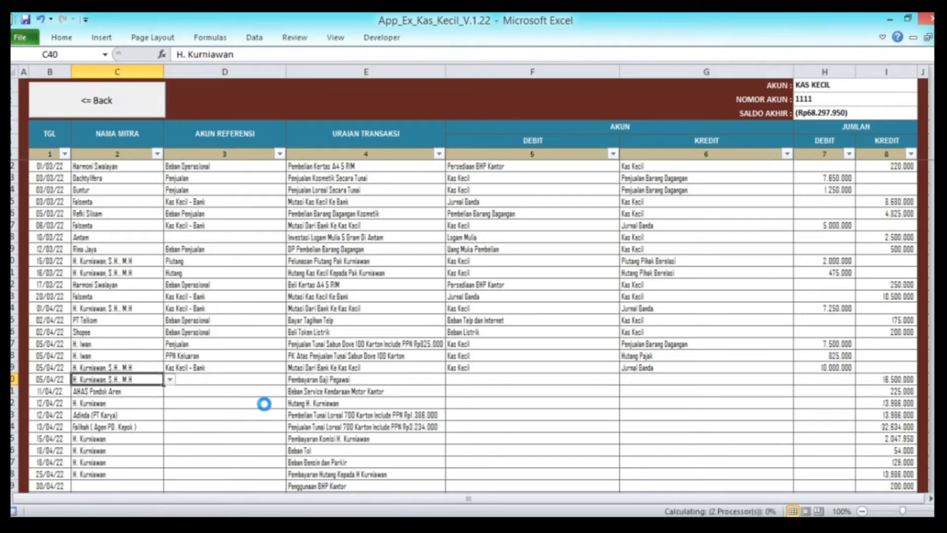
key("Return")
key("Right")
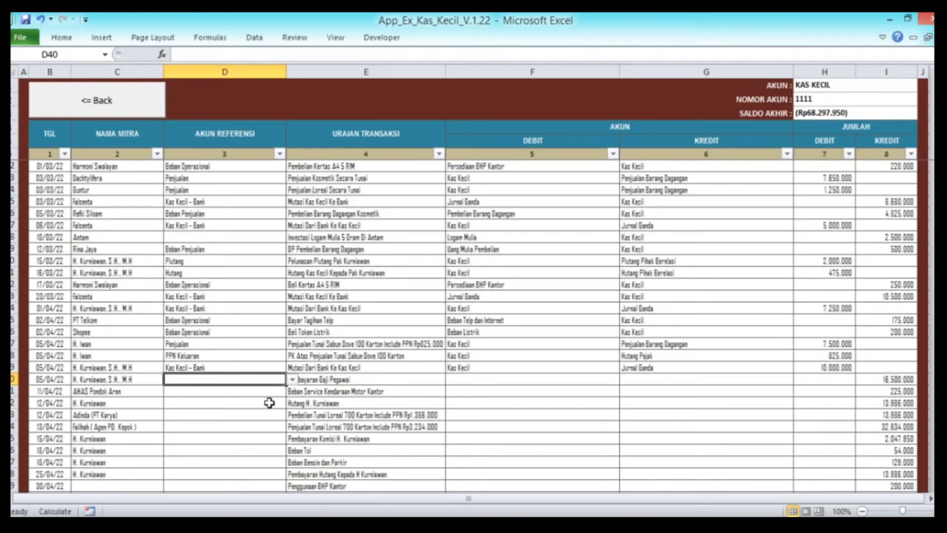
Step: Set the reference account of the Pembayaran Gaji Pegawai row to Beban Operasional
left_click(292, 379)
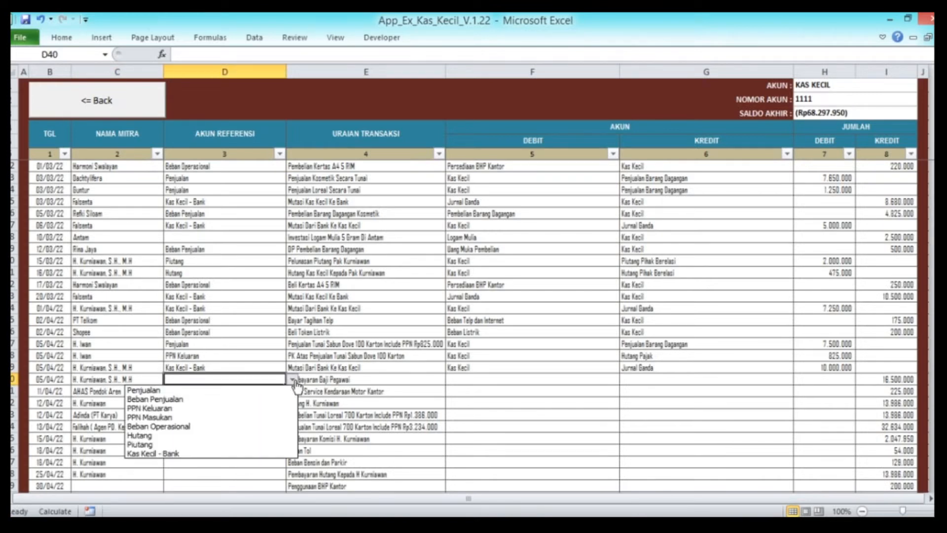
left_click(214, 427)
key("Tab")
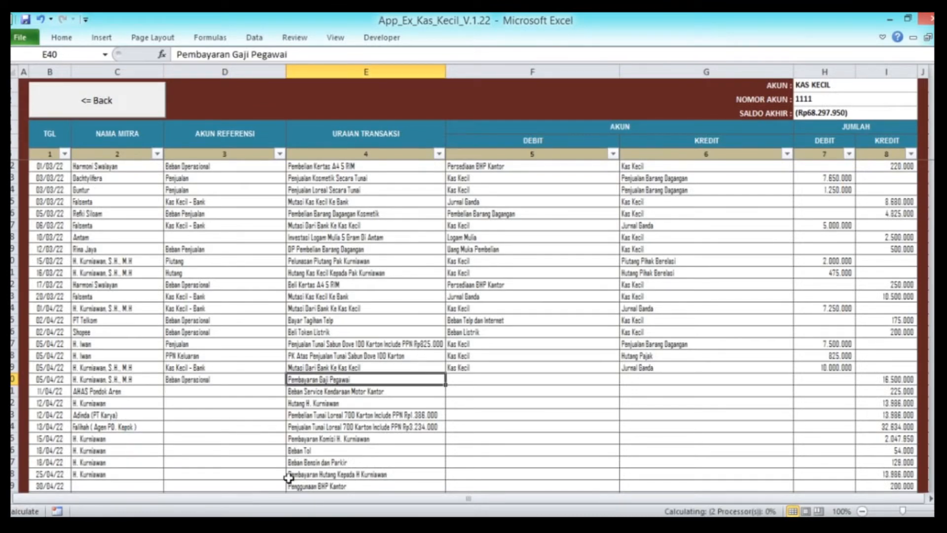
Step: Set the debit account of the Pembayaran Gaji Pegawai row to Beban Gaji dan Tunjangan Pegawai
key("Tab")
key("Tab")
key("Tab")
key("Tab")
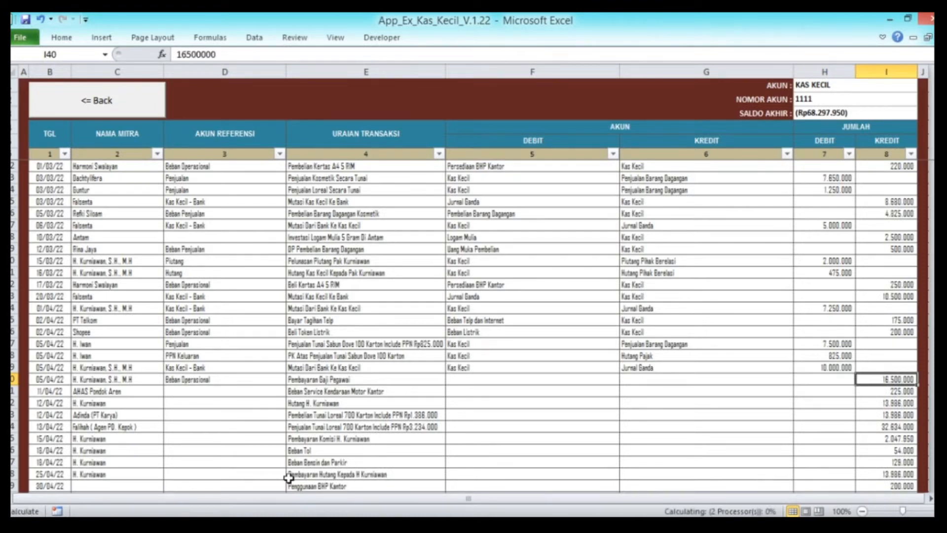
key("shift+Tab")
key("shift+Tab")
key("shift+Tab")
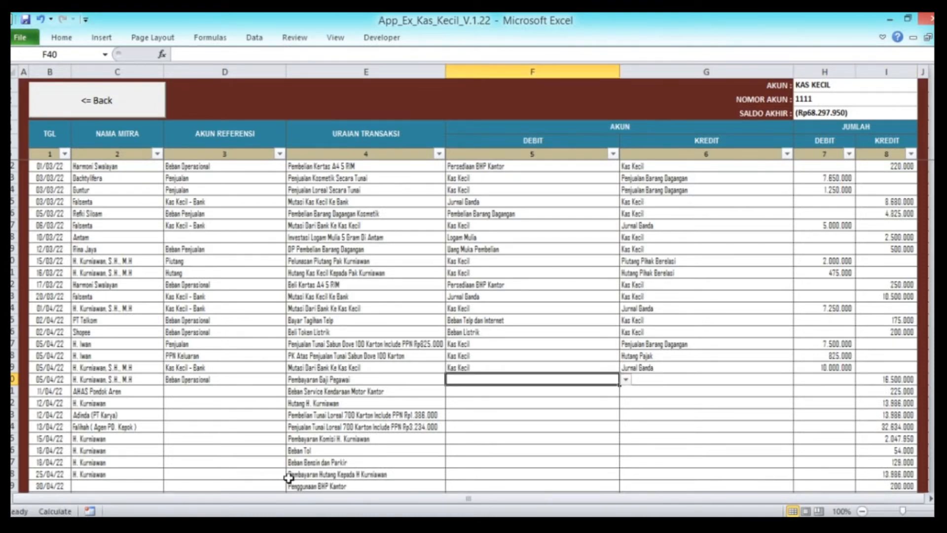
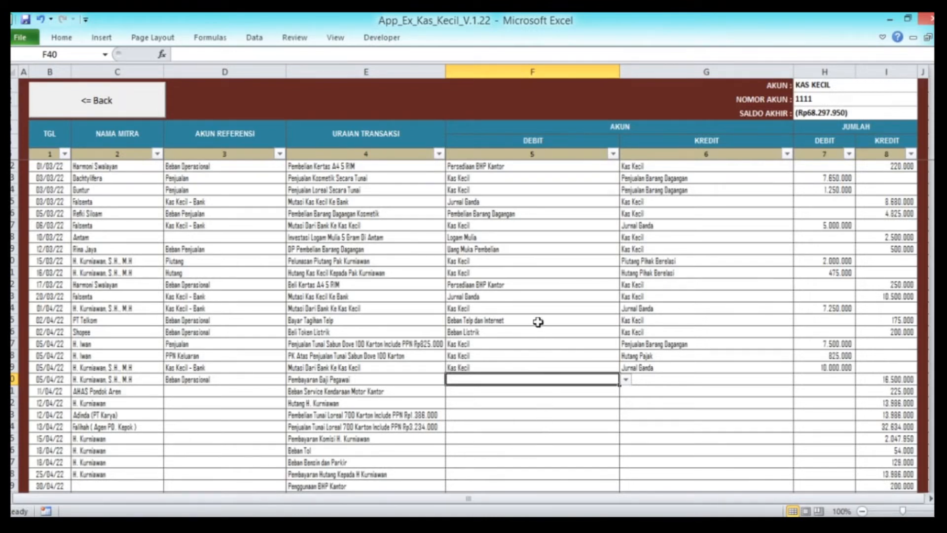
left_click(626, 379)
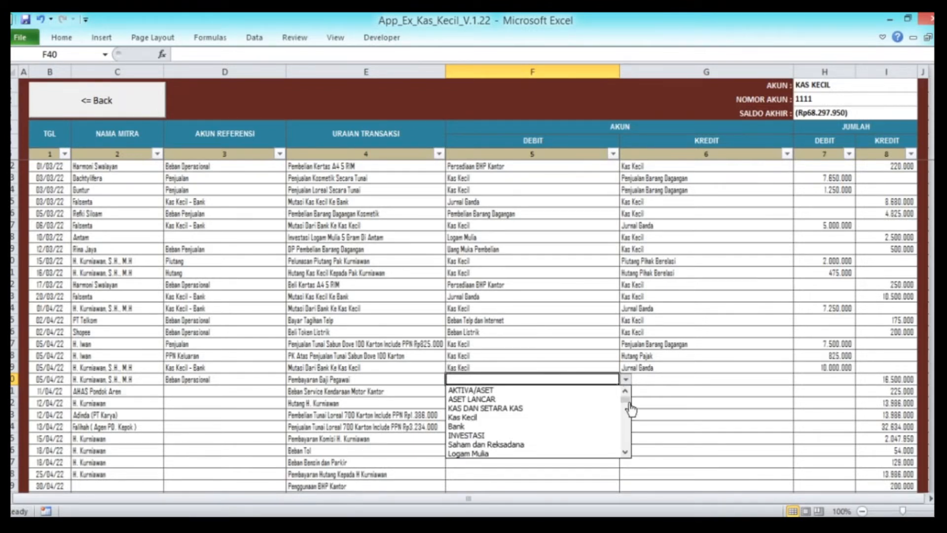
scroll(625, 404, "down", 1)
left_click_drag(626, 403, 626, 429)
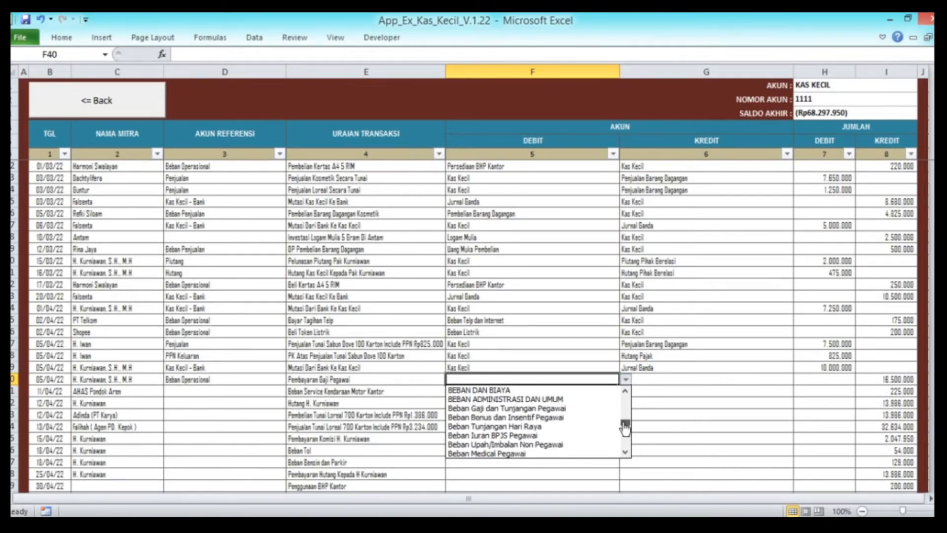
left_click(553, 416)
key("Tab")
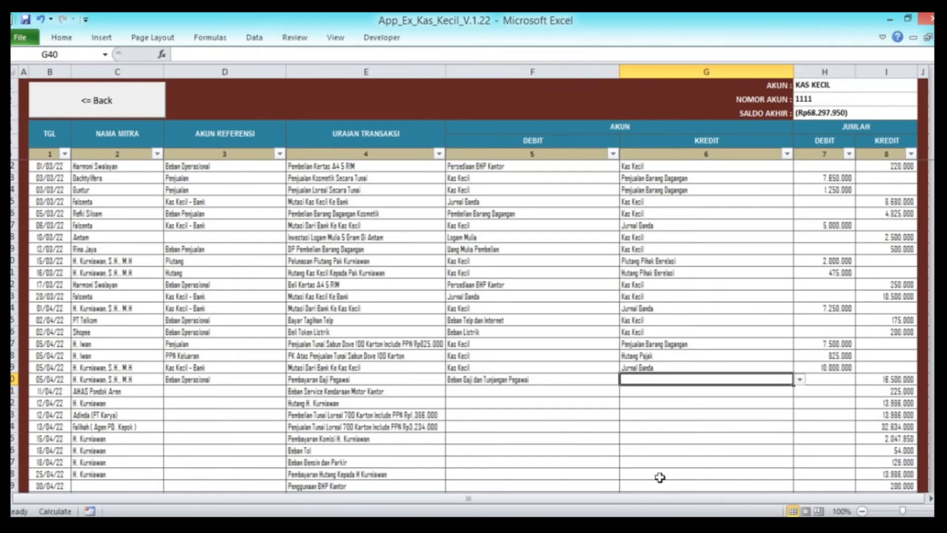
Step: Copy the Kas Kecil account from the row above into the credit account of the Pembayaran Gaji Pegawai row
key("Left")
key("Up")
key("ctrl+c")
key("Right")
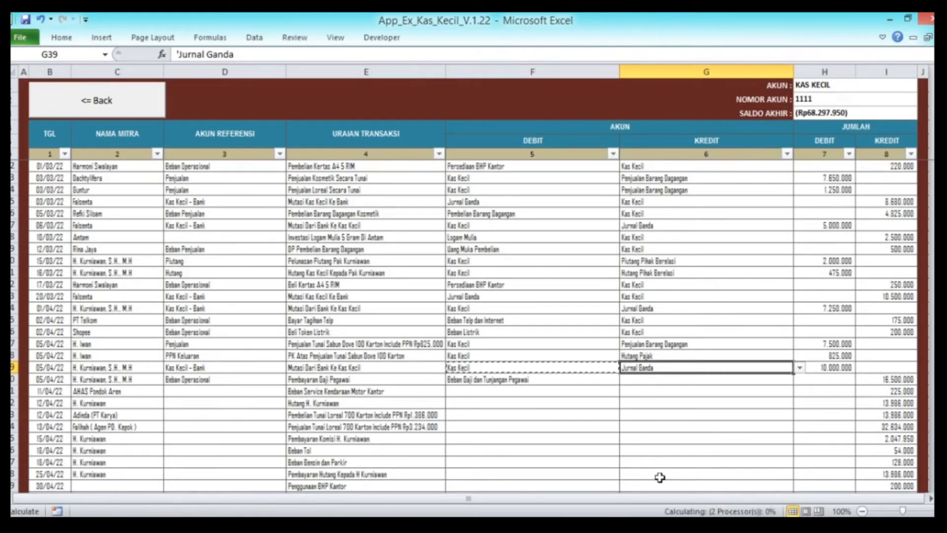
key("Down")
key("Return")
key("Right")
key("Right")
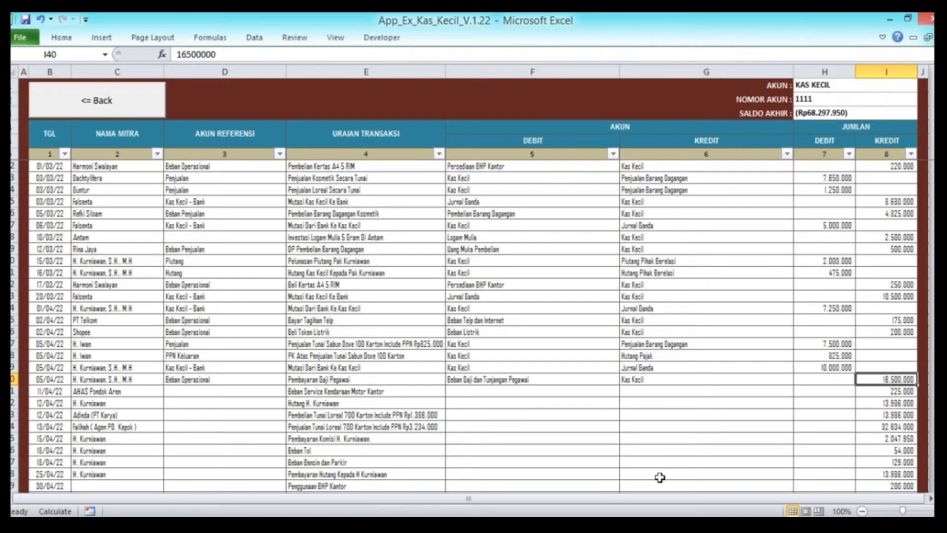
Step: Examine the fields of the 11/04/22 Beban Service Kendaraan Motor Kantor row and the partner name choices for AHAS Pondok Aren
key("Down")
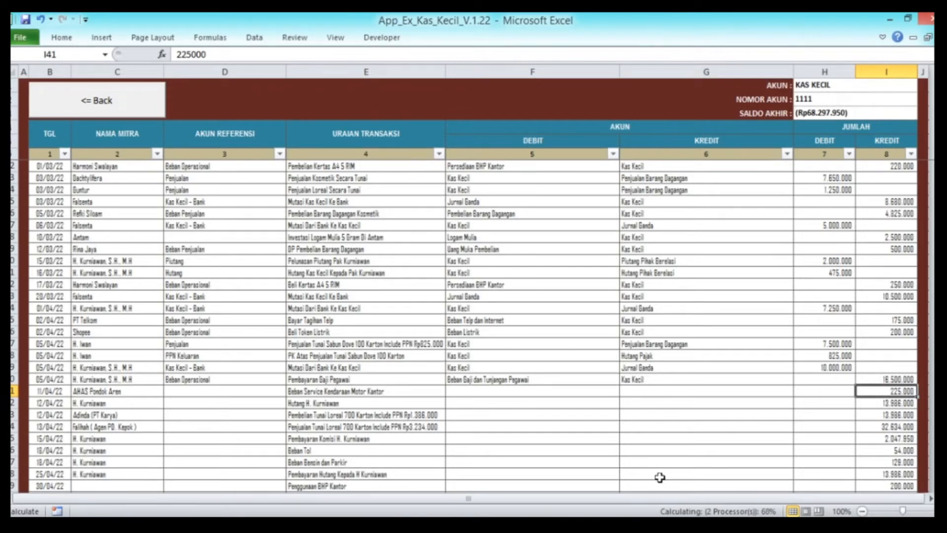
key("Left")
key("Left")
key("Left")
key("Left")
key("Left")
key("Left")
key("Left")
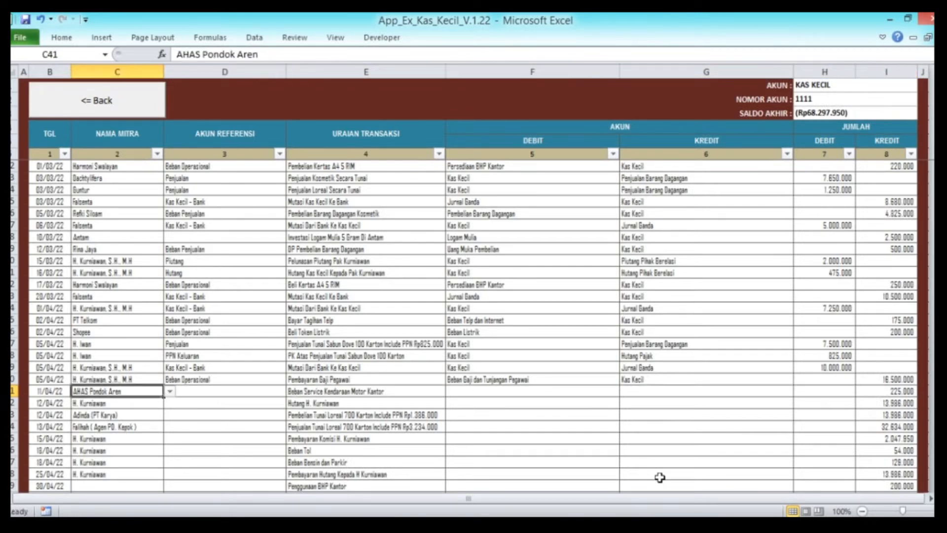
key("Right")
key("Right")
key("Right")
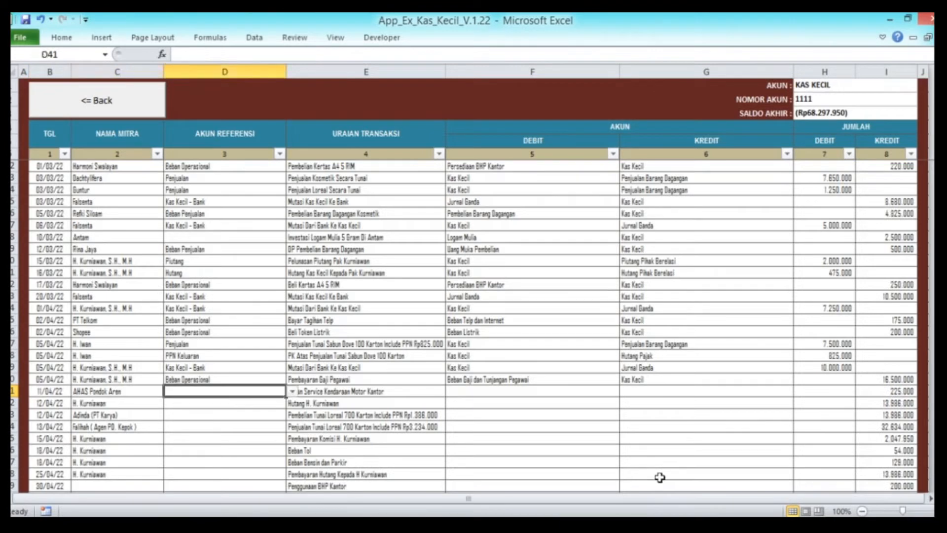
key("Left")
key("Left")
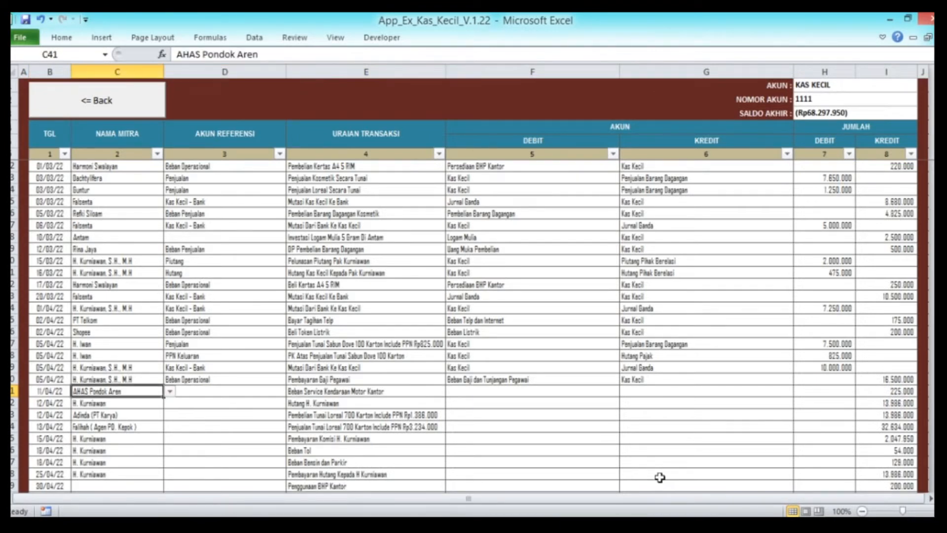
left_click(170, 392)
left_click(169, 393)
Step: Leave the cash journal and open the Data Mitra partner list
left_click(99, 102)
left_click(363, 141)
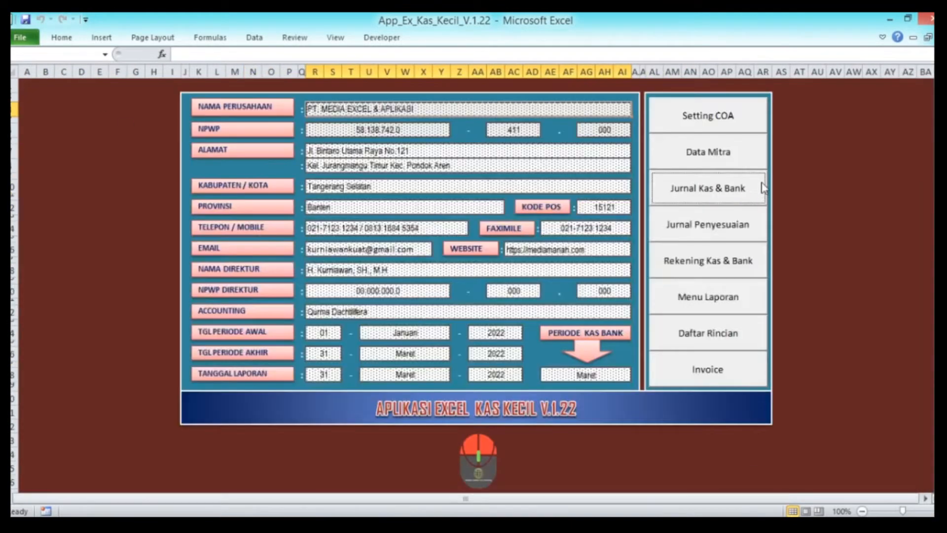
left_click(742, 157)
Step: Set the Jenis Mitra of the Shopee partner row to PEGAWAI
left_click(174, 417)
key("alt+Down")
left_click(186, 426)
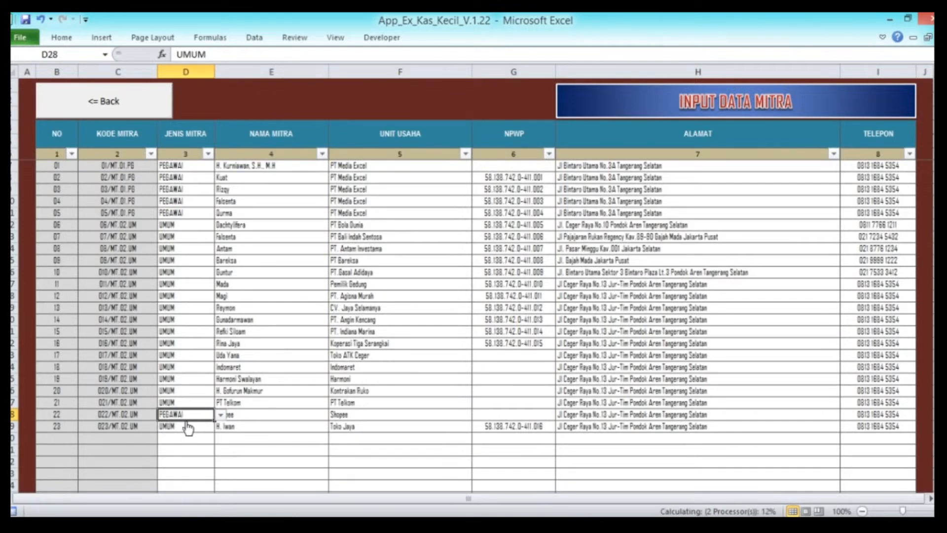
Step: Copy UMUM from the PT Telkom row into the Jenis Mitra of the Shopee row
key("Down")
key("Down")
key("Up")
key("Up")
key("Up")
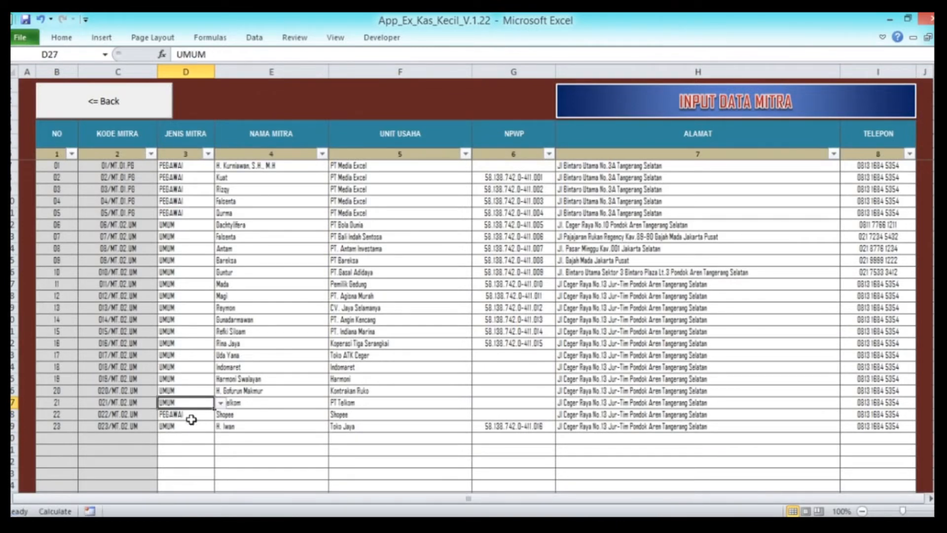
key("ctrl+c")
key("Down")
key("Return")
left_click(193, 425)
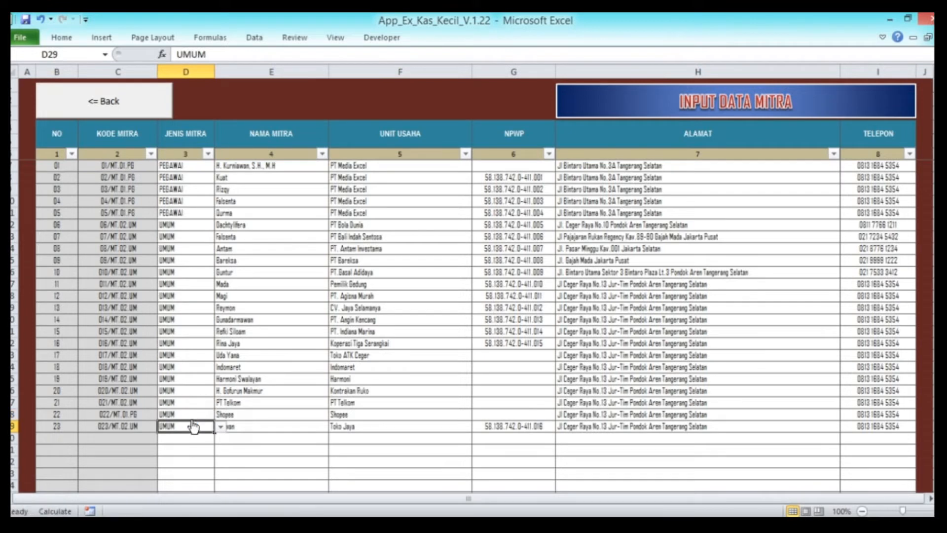
Step: Duplicate the Toko Jaya partner details into the next empty row and set its Nama Mitra to AHAS Pondok Aren
key("ctrl+c")
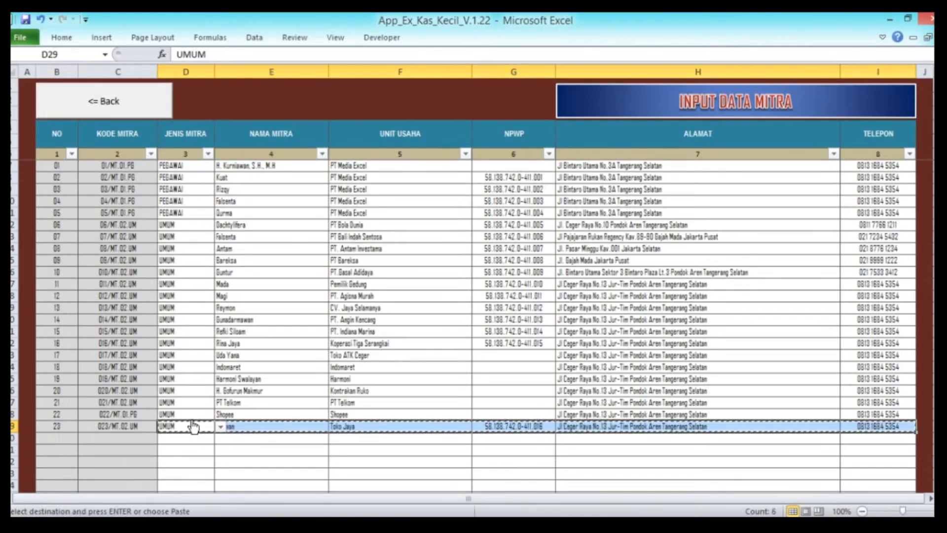
key("Down")
key("Return")
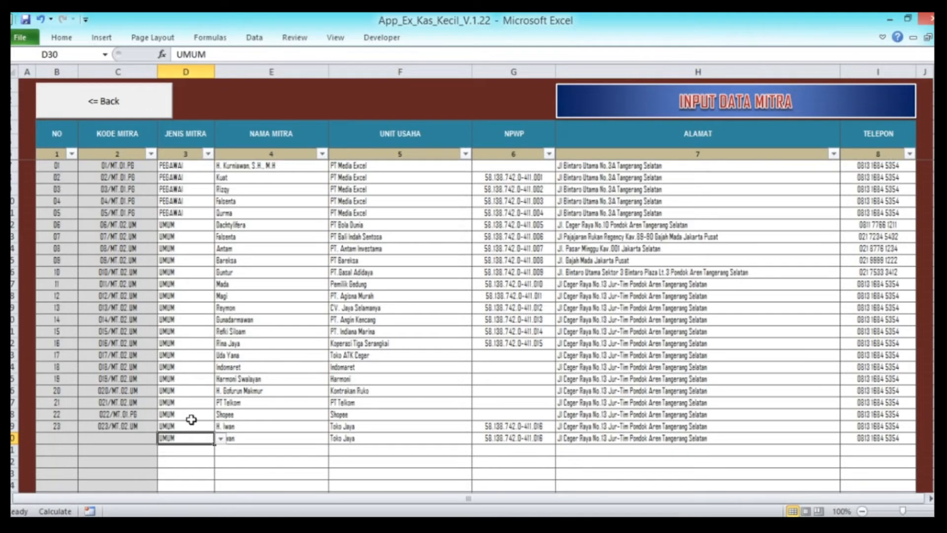
key("Right")
type("AHAS")
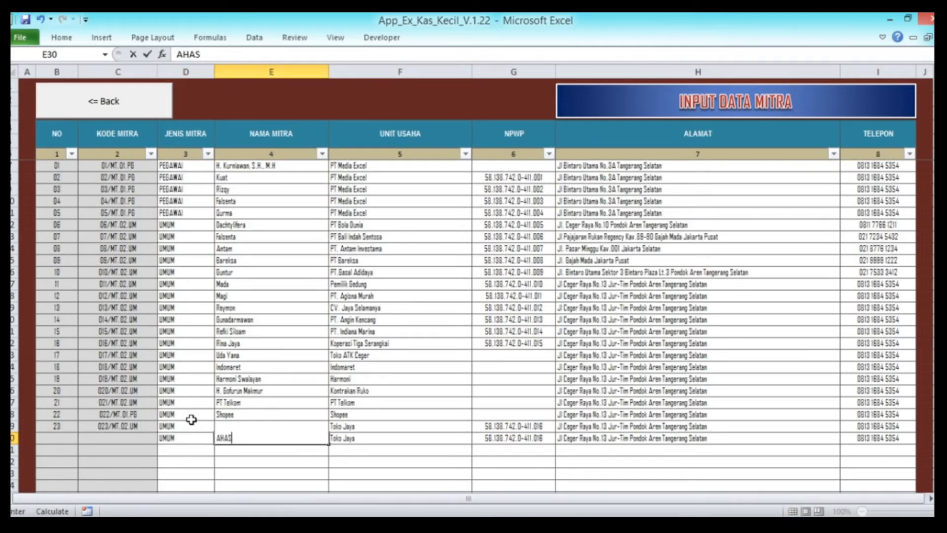
type(" Pondok Aren")
key("Return")
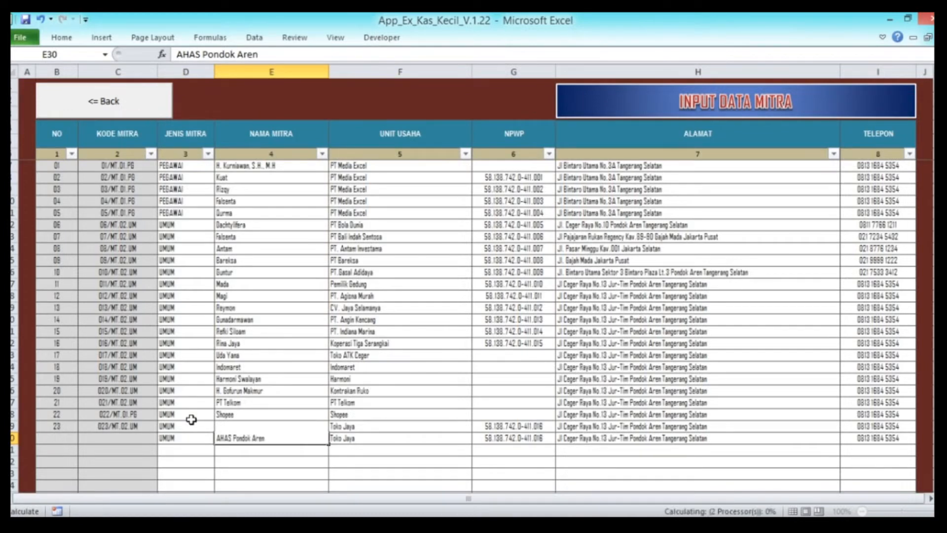
Step: Set the Unit Usaha of the AHAS Pondok Aren row to Dealer Motor dan Service Honda
key("Right")
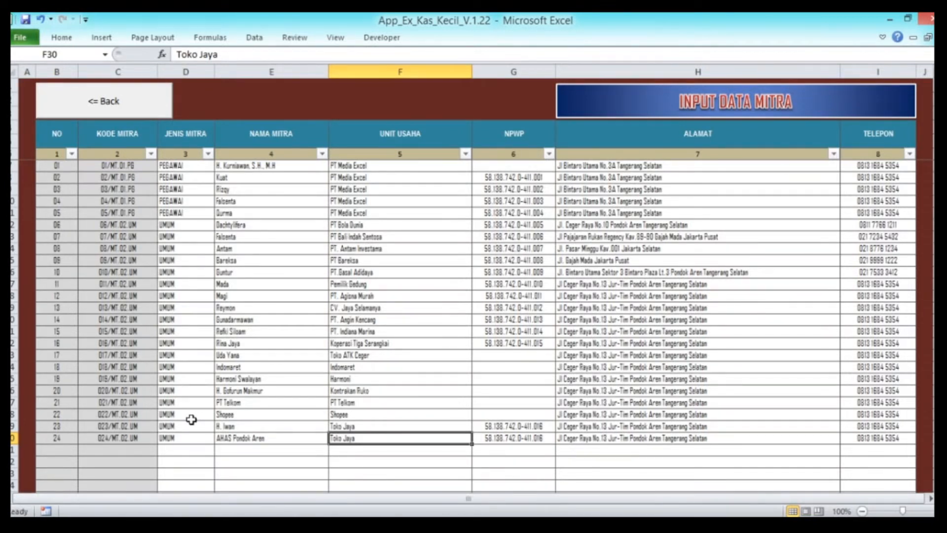
type("Dealer")
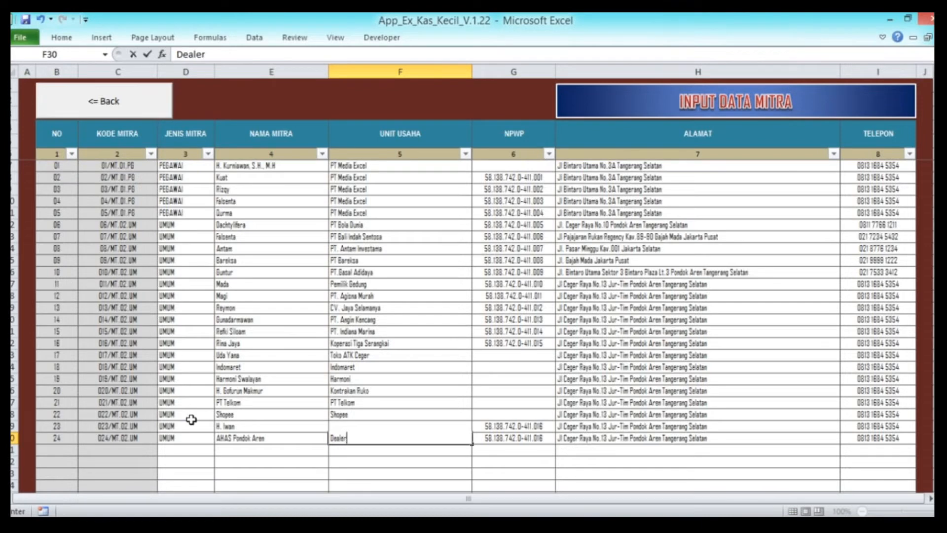
type(" Motor dan Se")
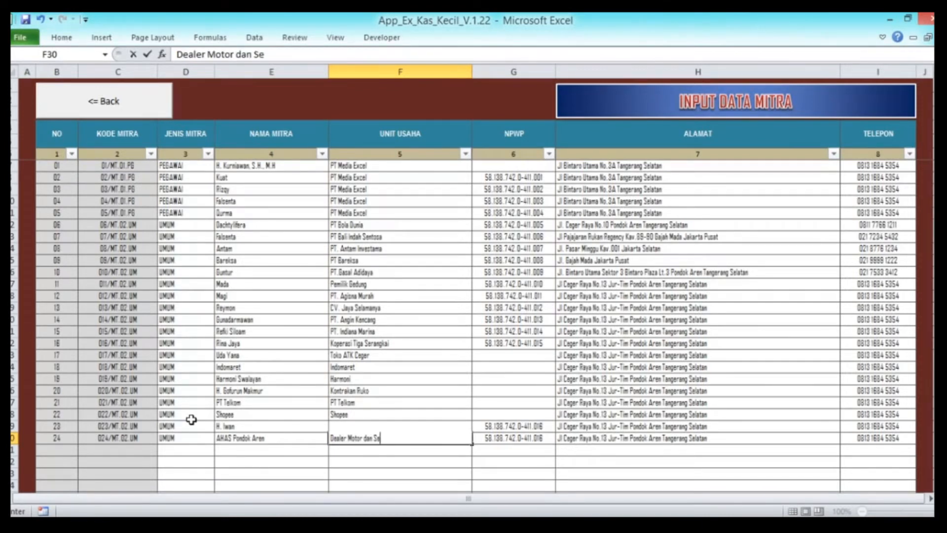
type("rvice Hon")
type("da")
key("Return")
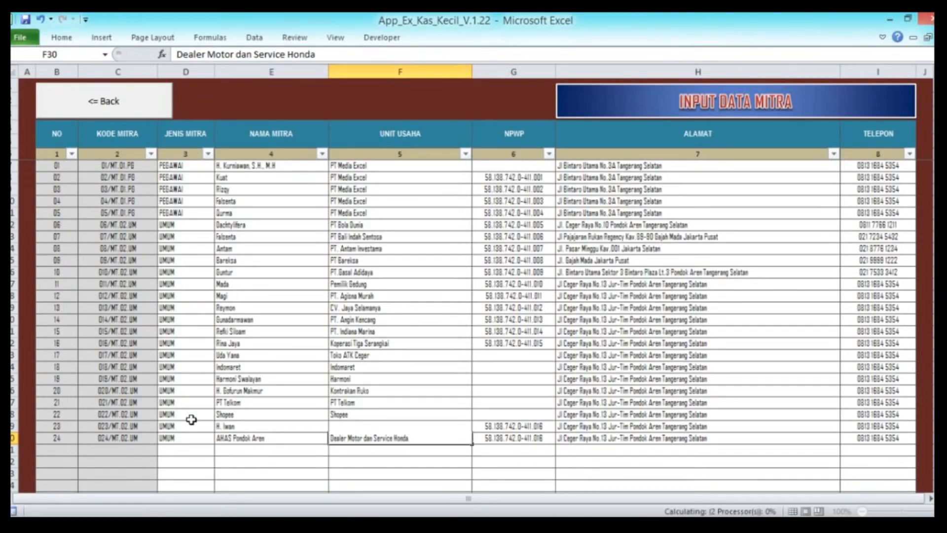
Step: Change the last digit of the NPWP in the AHAS Pondok Aren row to 7
key("Right")
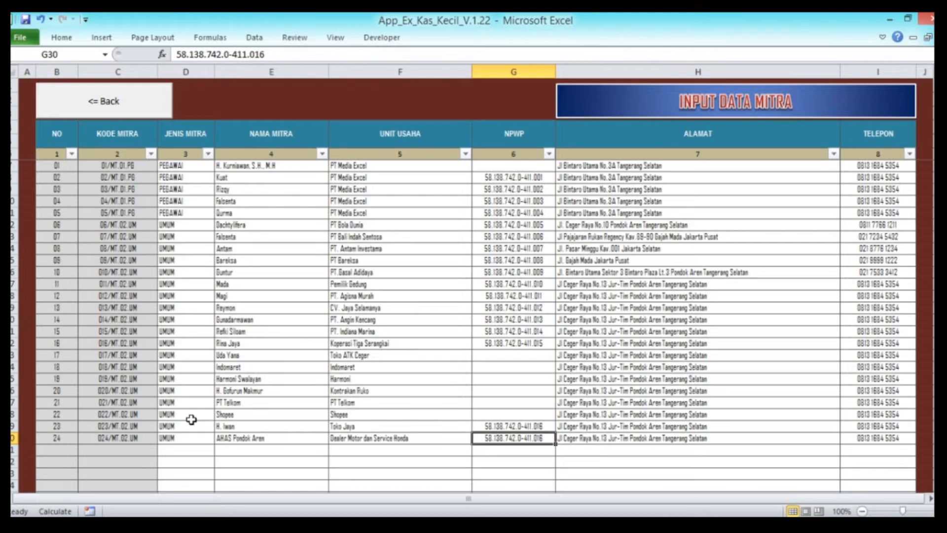
left_click(286, 60)
key("BackSpace")
type("7")
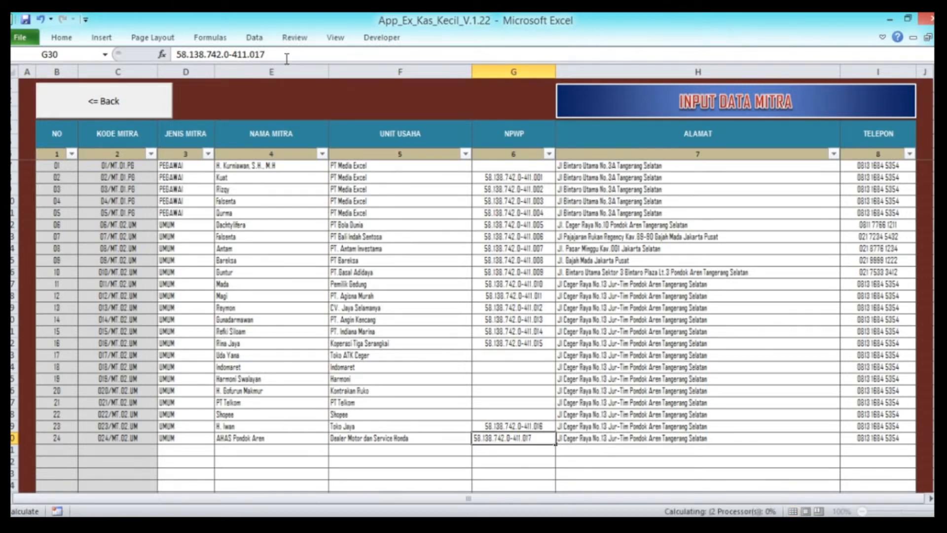
key("Tab")
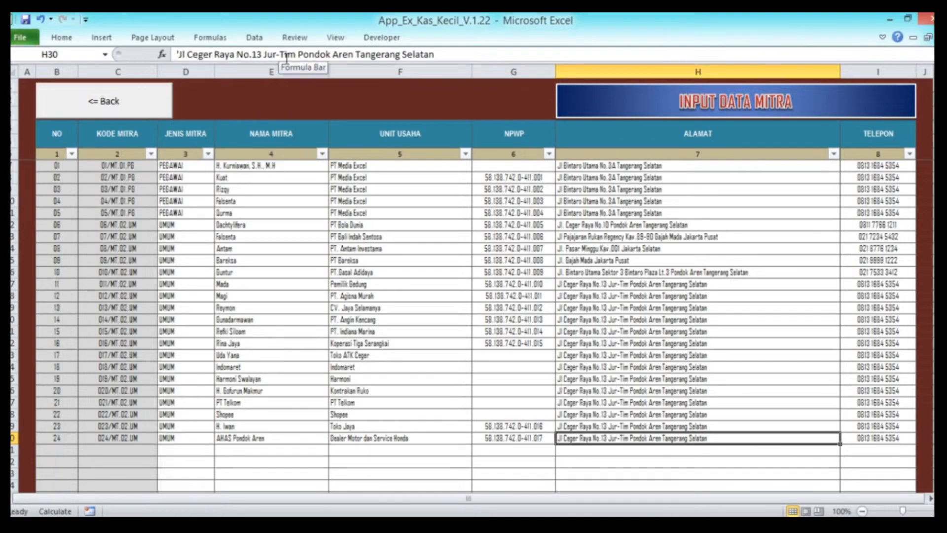
Step: Return to the Jurnal Kas and choose AHAS Pondok Aren as the Nama Mitra of the 11/04/22 row
left_click(70, 101)
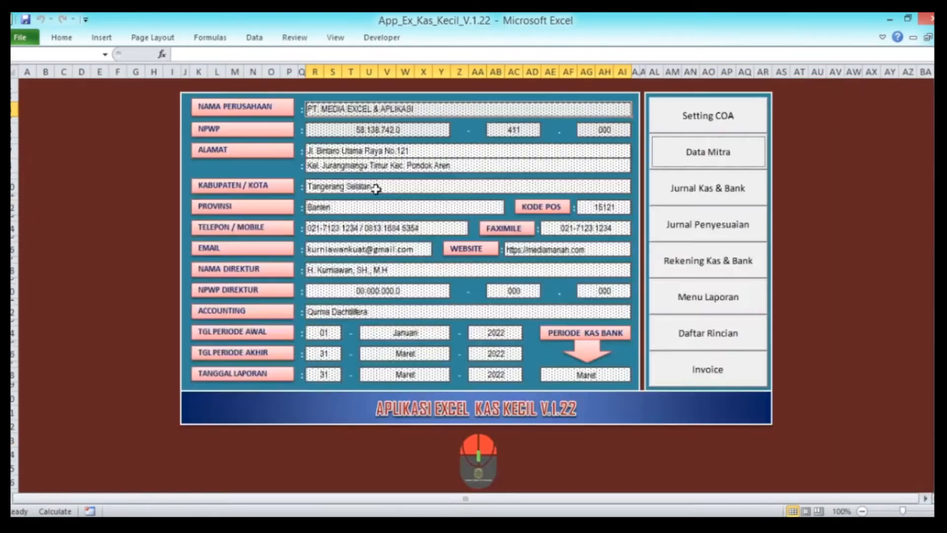
left_click(719, 188)
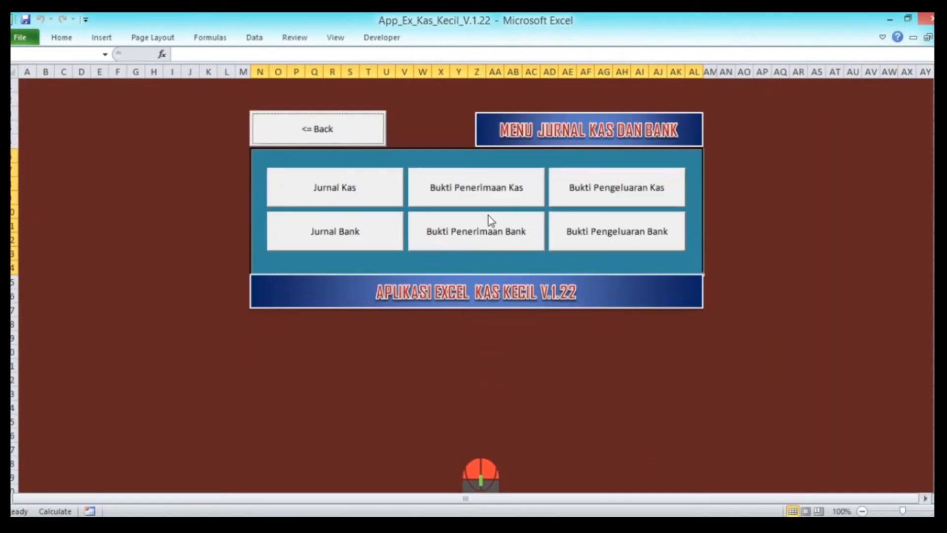
left_click(335, 200)
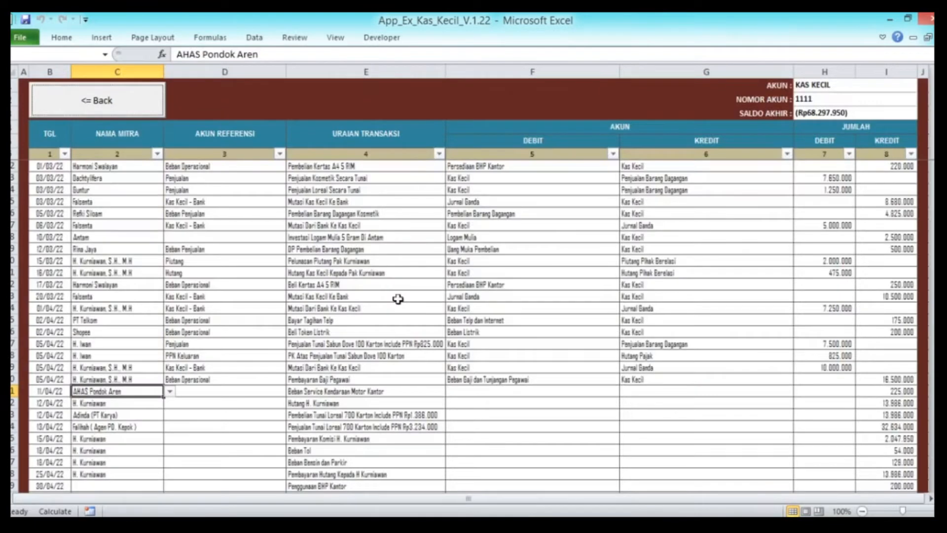
left_click(170, 393)
left_click(95, 404)
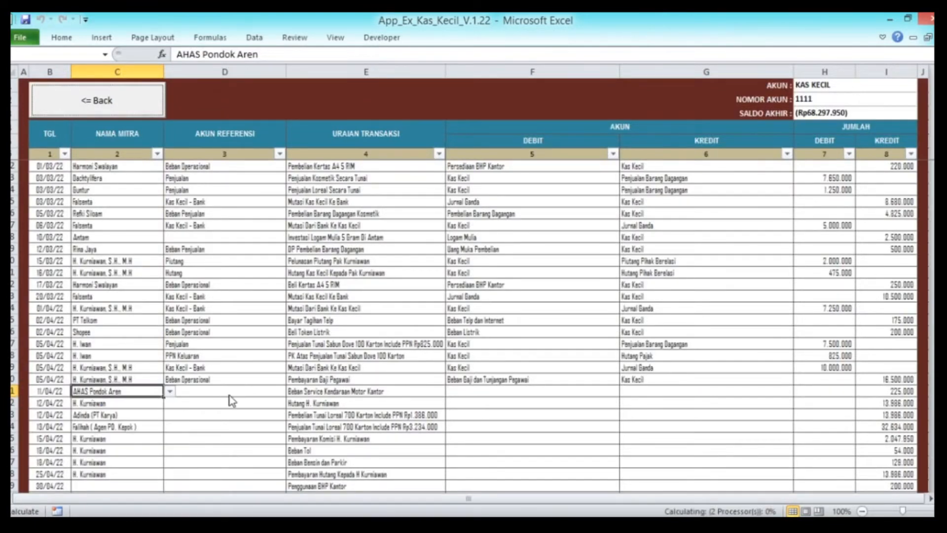
Step: Copy Beban Operasional from the Pembayaran Gaji Pegawai row into the Akun Referensi of the 11/04/22 row
left_click(229, 396)
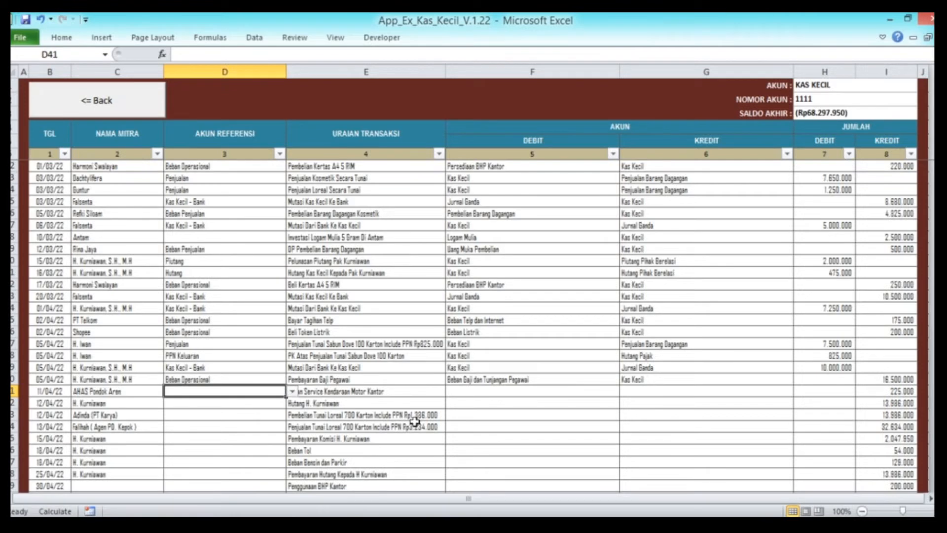
key("Up")
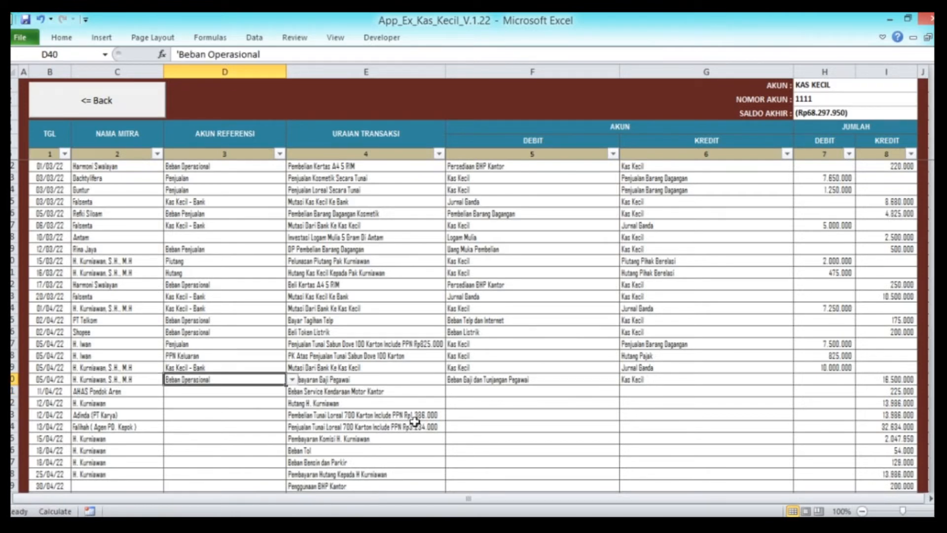
key("ctrl+c")
key("Down")
key("ctrl+v")
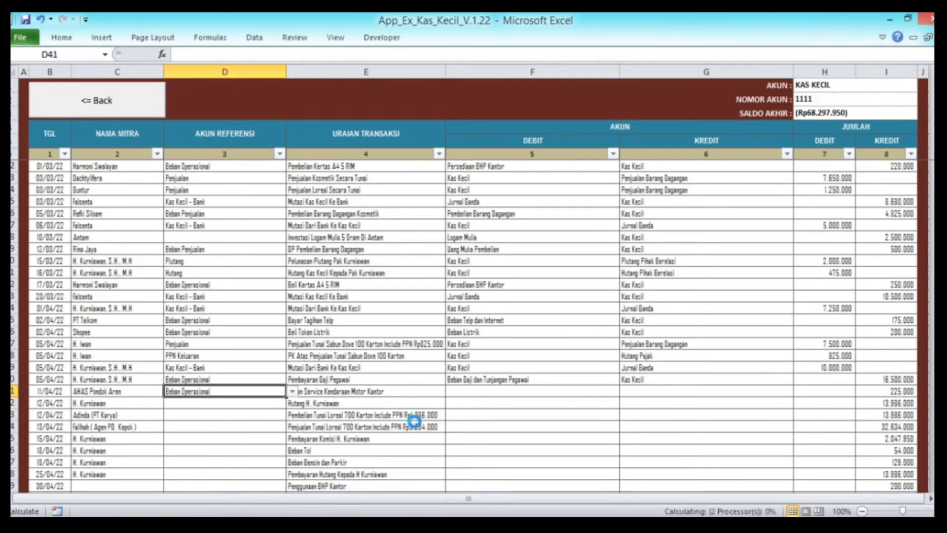
Step: Copy the debit and credit accounts of the Pembayaran Gaji Pegawai row into the 11/04/22 Beban Service Kendaraan Motor Kantor row
key("Right")
key("Right")
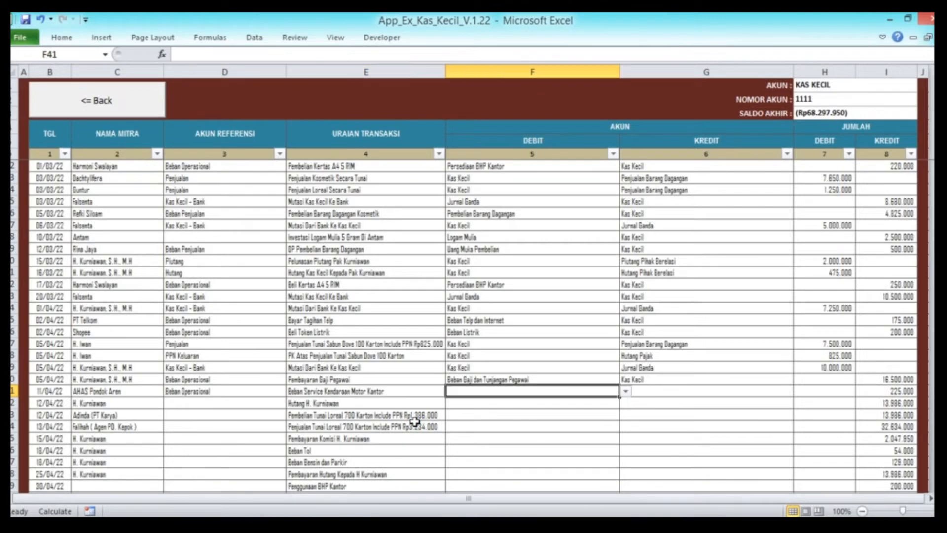
key("Up")
key("shift+Right")
key("shift+Right")
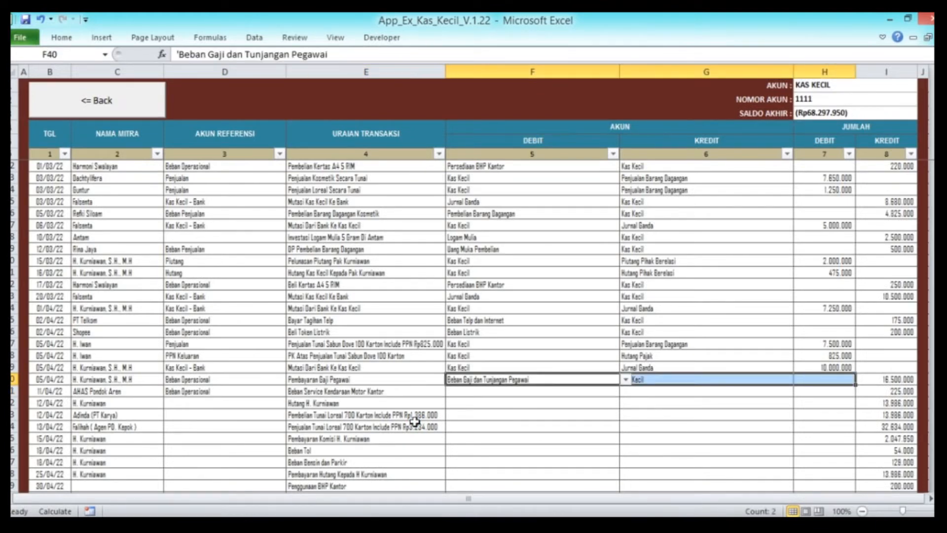
key("ctrl+c")
key("Down")
key("shift+Right")
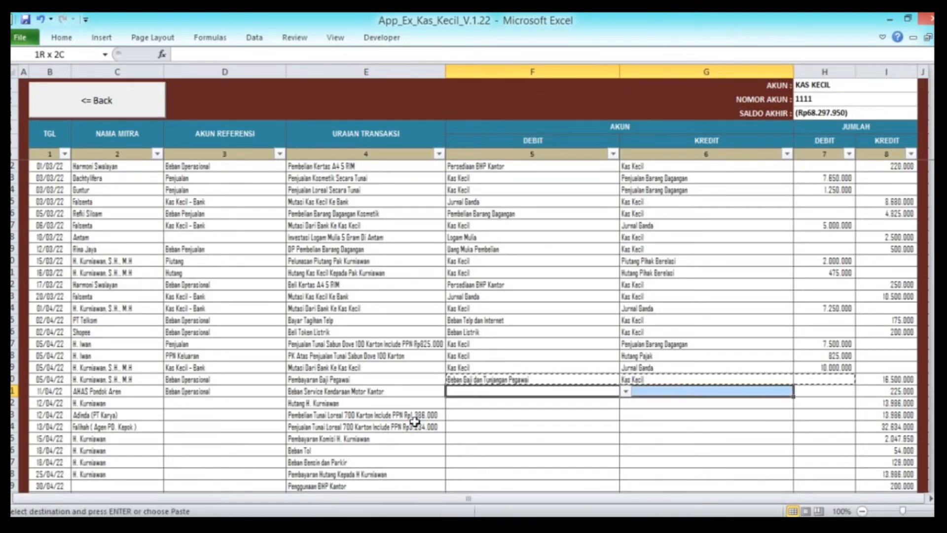
key("shift+Right")
key("Return")
key("Left")
key("Right")
key("Right")
key("Left")
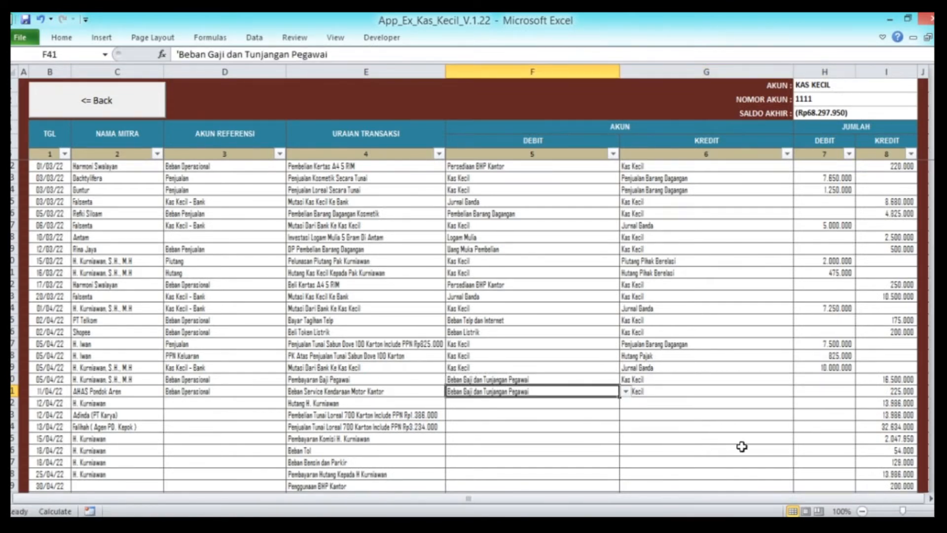
Step: Set the debit account of the 11/04/22 row to Beban Service
left_click(626, 393)
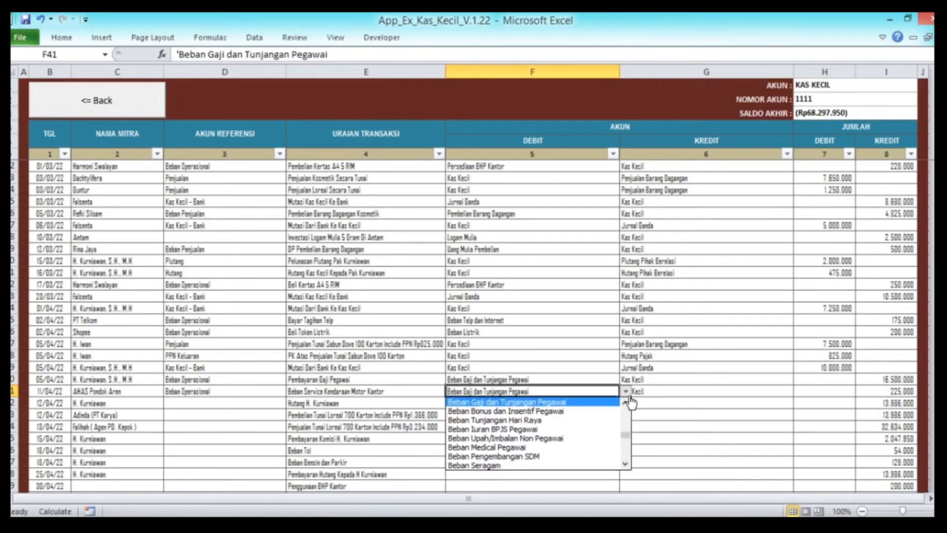
left_click(626, 465)
left_click_drag(626, 464, 624, 469)
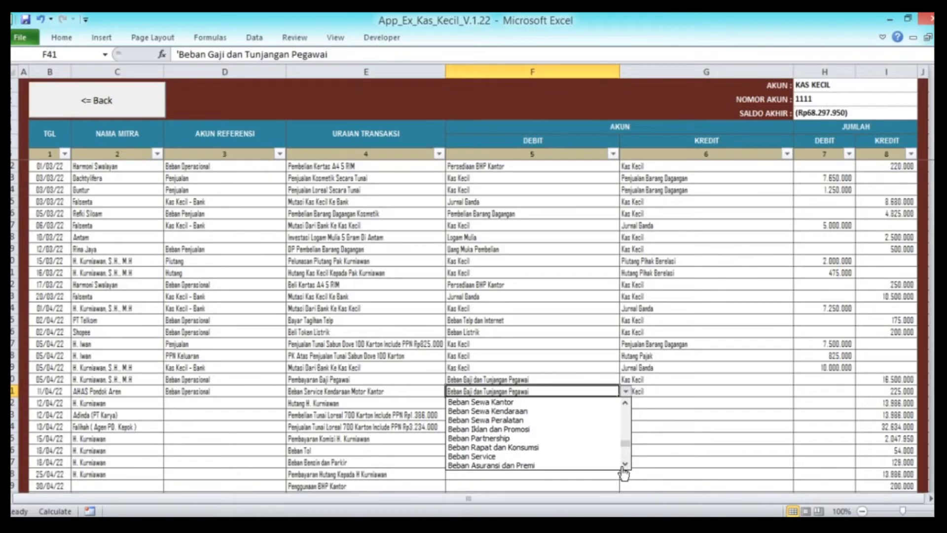
left_click(590, 457)
key("Tab")
key("Tab")
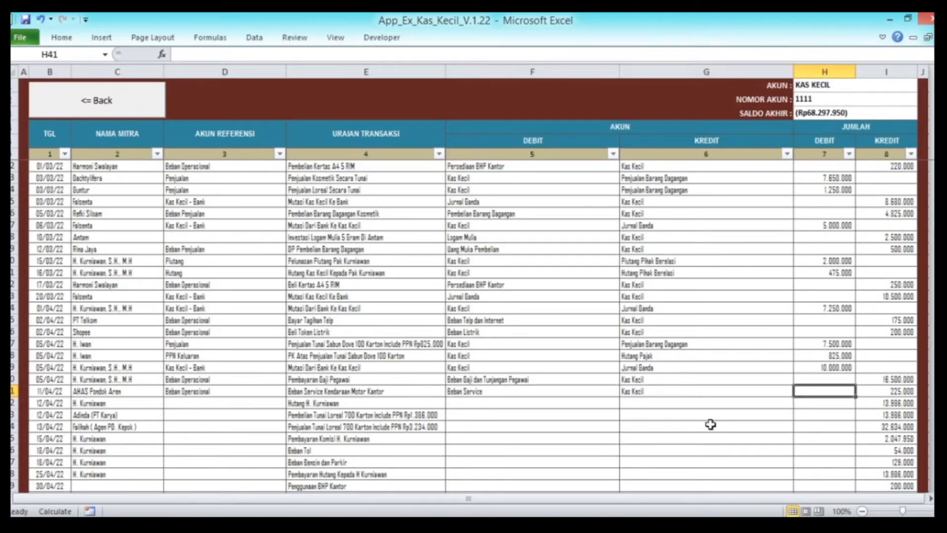
key("Tab")
Step: Copy the full partner name from the Pembayaran Gaji Pegawai row into the Nama Mitra of the first 12/04/22 row
key("shift+Tab")
key("shift+Tab")
key("shift+Tab")
key("shift+Tab")
key("shift+Tab")
key("shift+Tab")
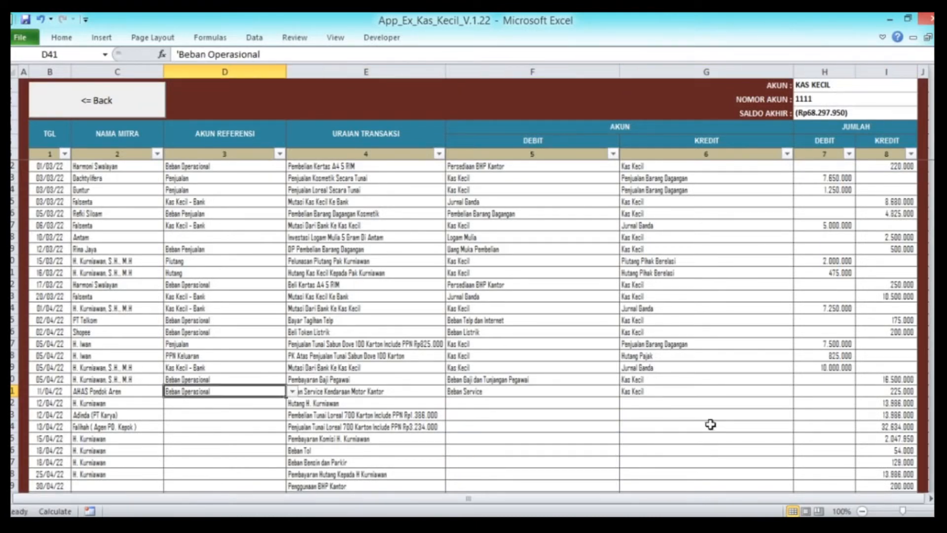
key("shift+Tab")
key("Down")
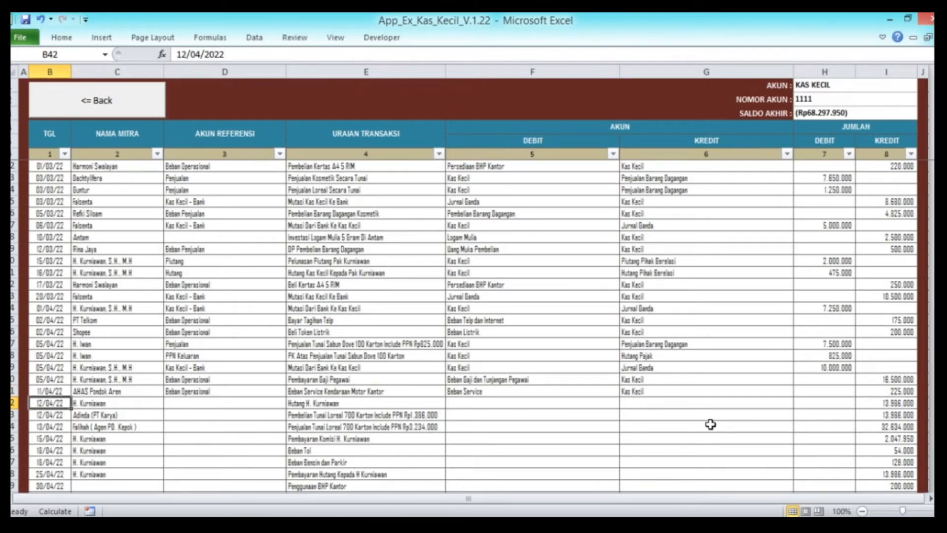
key("Tab")
key("Up")
key("Up")
key("ctrl+c")
key("Down")
key("Down")
key("ctrl+v")
key("Escape")
Step: Insert the word Kepada after Hutang in the Uraian Transaksi of the first 12/04/22 row
key("Tab")
key("Tab")
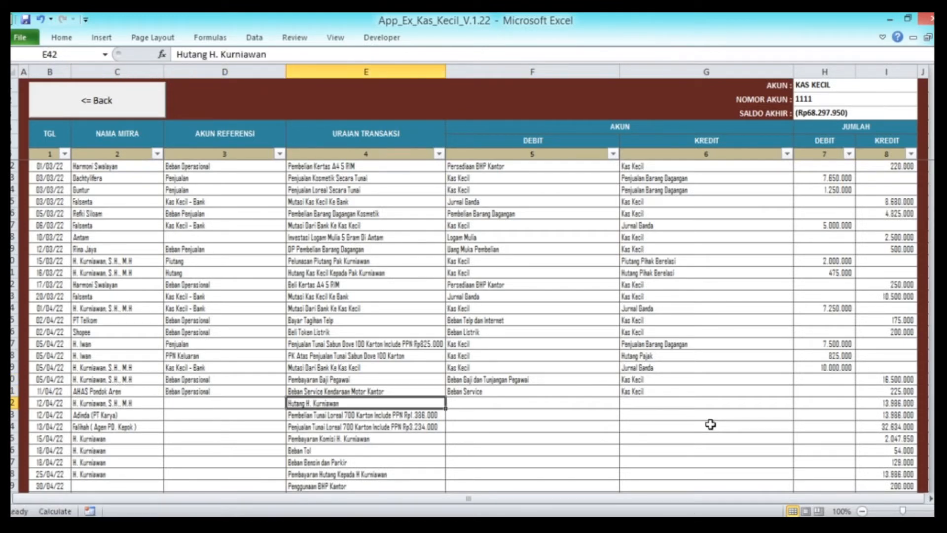
key("Tab")
key("Tab")
key("Tab")
key("Tab")
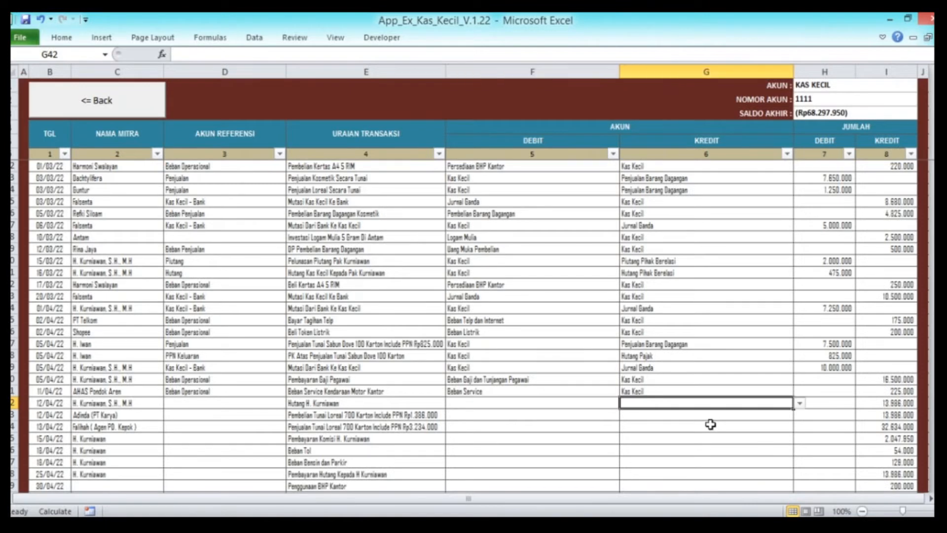
key("Left")
key("Left")
key("Left")
key("Left")
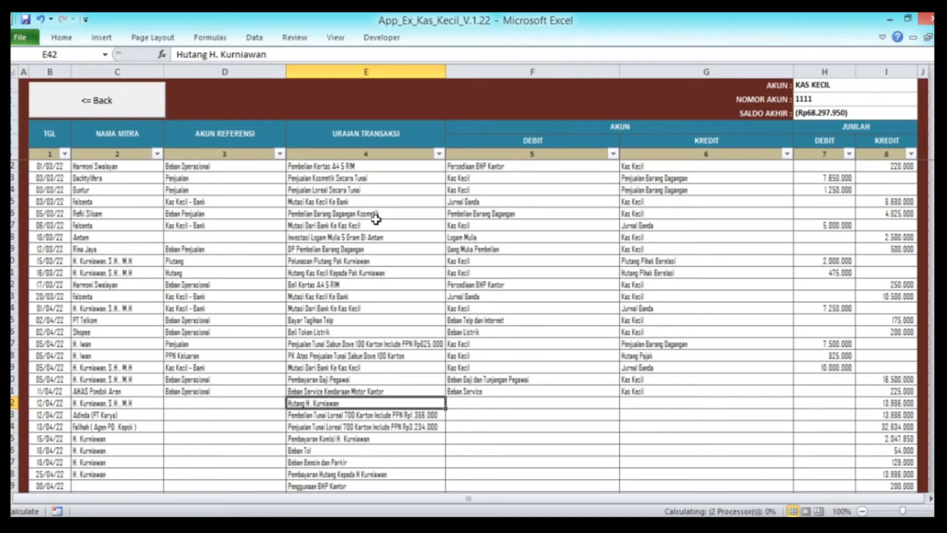
left_click(209, 54)
type("Kepada")
key("ctrl+Return")
Step: Set the Akun Referensi of the first 12/04/22 row to Hutang
key("Left")
key("Left")
key("Left")
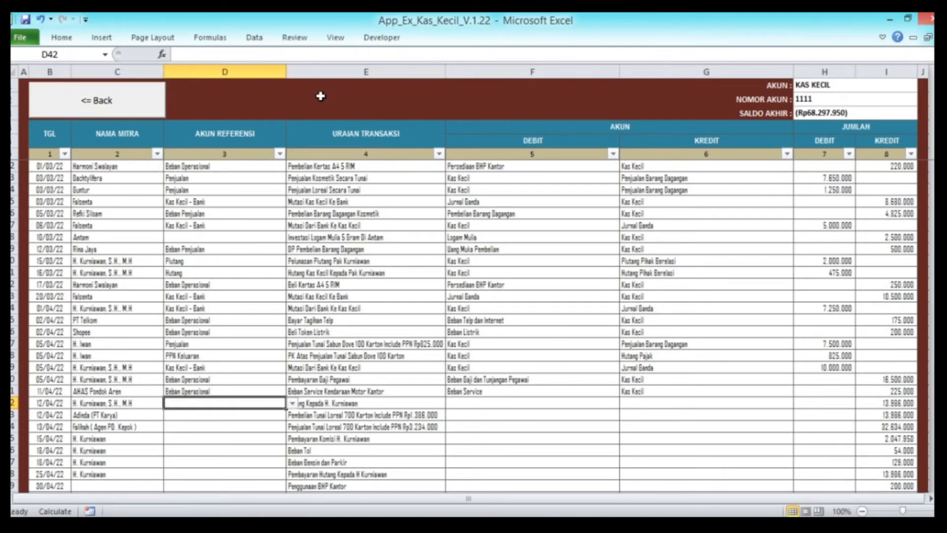
key("Right")
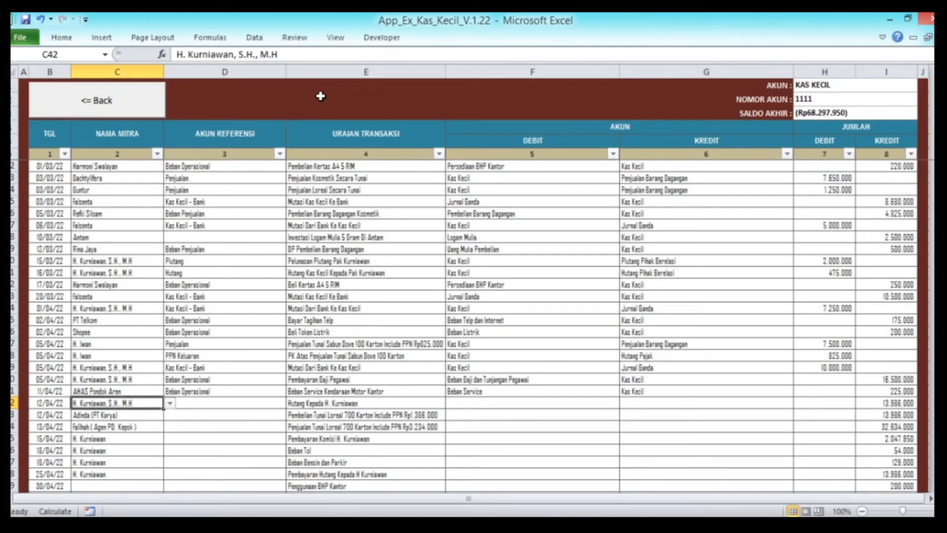
key("Right")
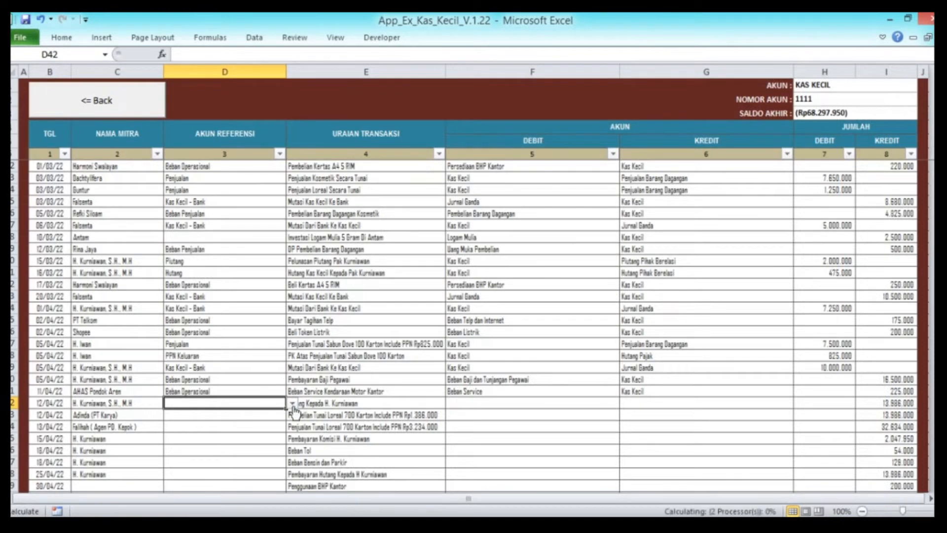
left_click(292, 404)
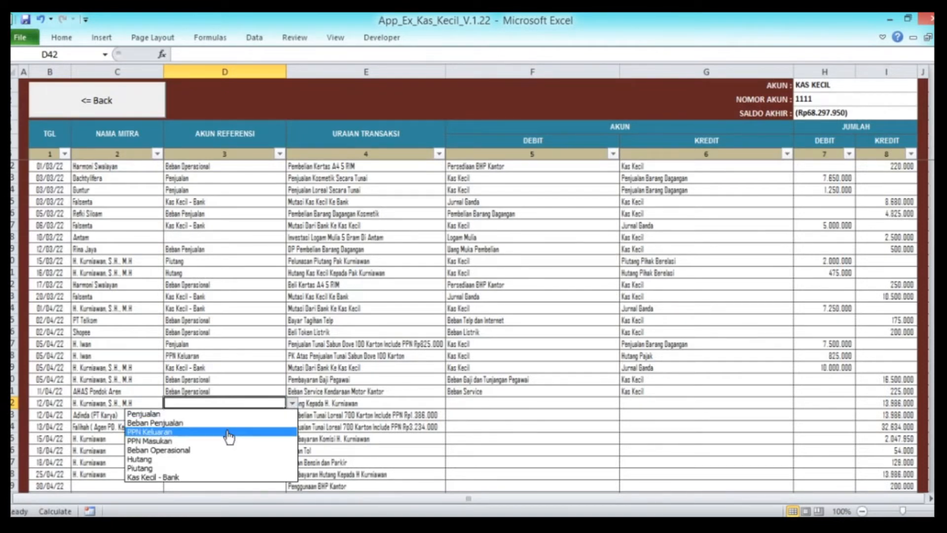
left_click(224, 463)
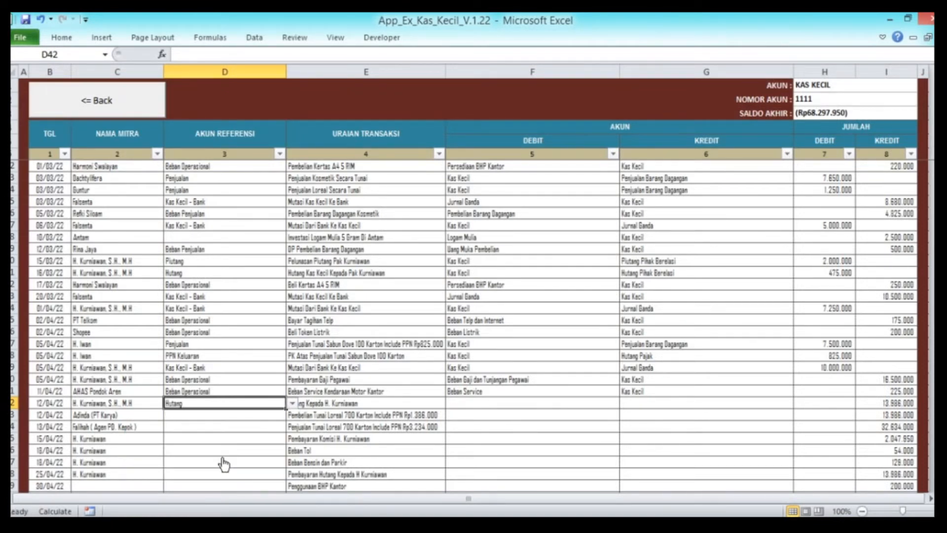
Step: Move the 13.986.000 amount of the first 12/04/22 row from the Kredit amount to the Debit amount
key("Right")
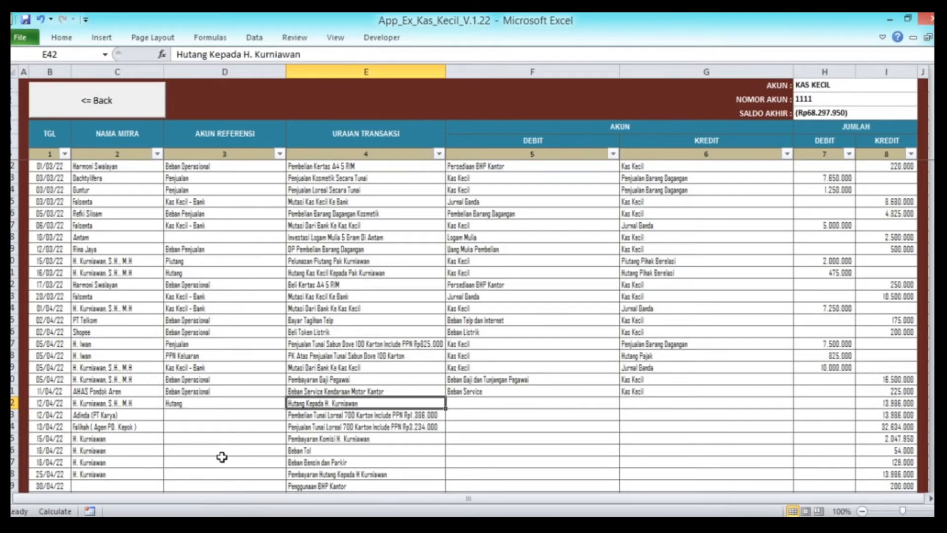
key("Right")
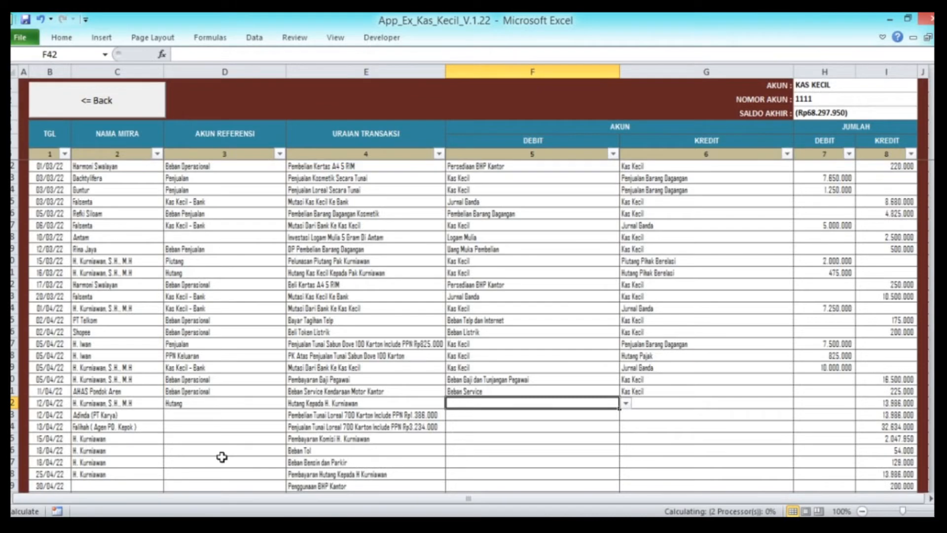
key("Right")
key("Right")
key("Right")
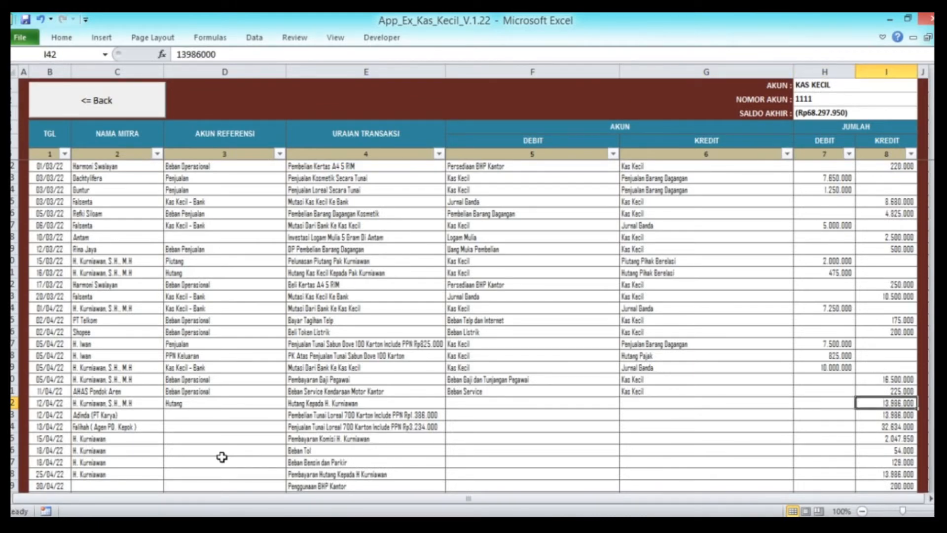
key("ctrl+c")
key("Left")
key("ctrl+v")
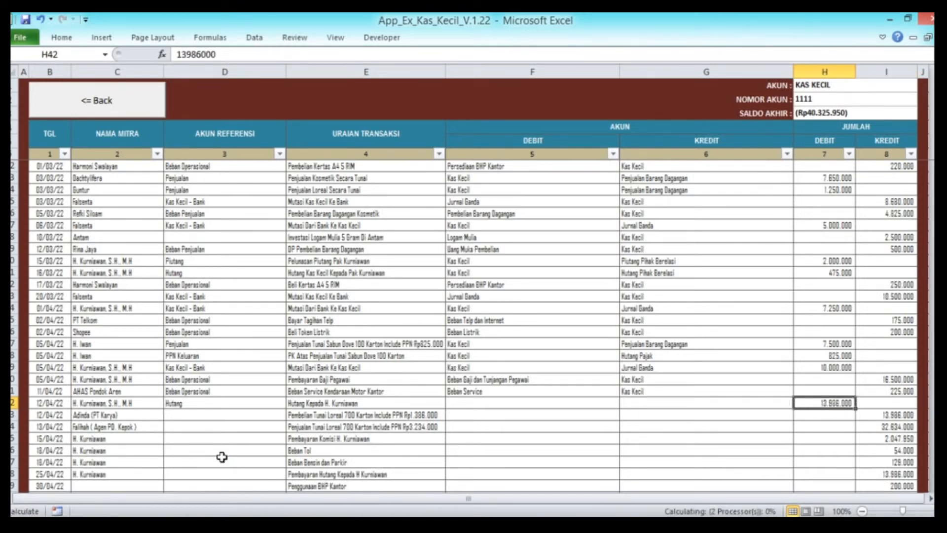
Step: Copy the debit and credit accounts from the PPN Keluaran row into the first 12/04/22 row
key("Left")
key("Left")
key("Left")
key("Right")
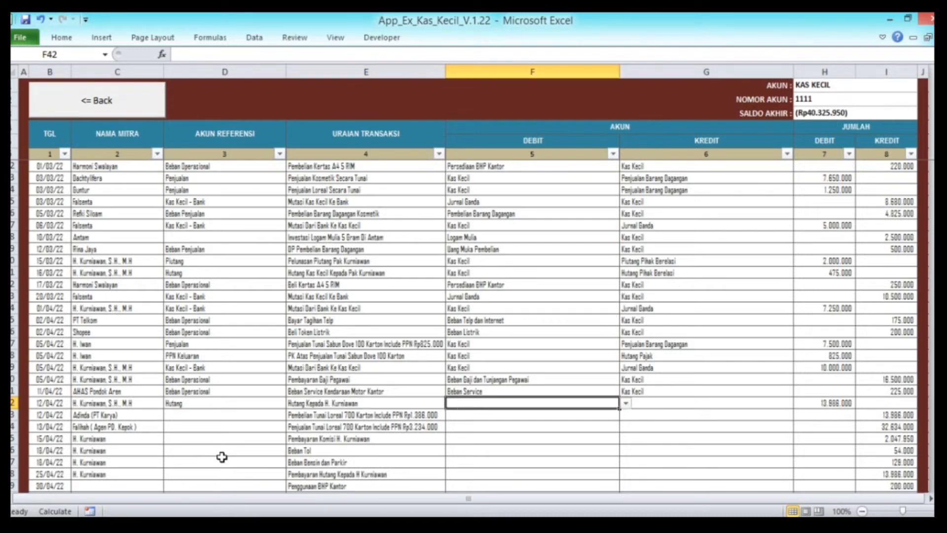
key("Up")
key("Up")
key("Up")
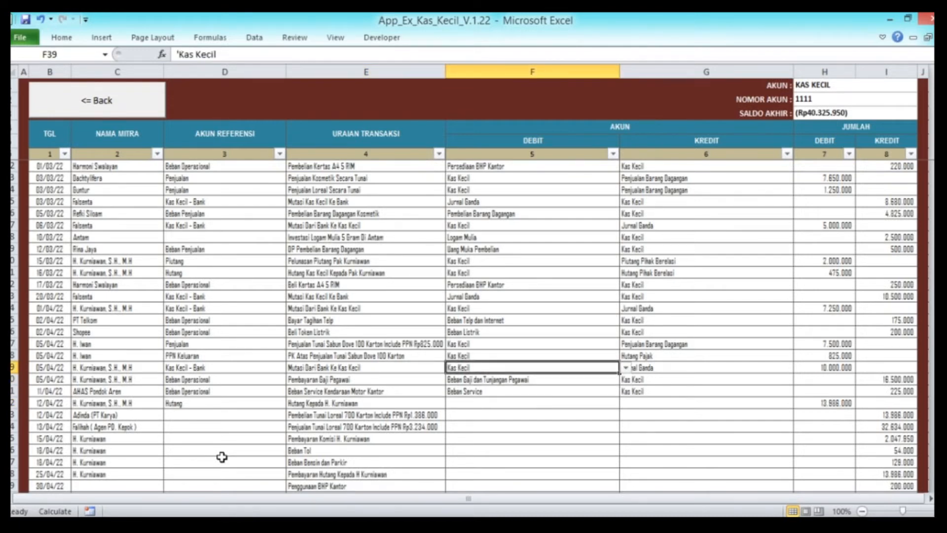
key("Up")
key("shift+Right")
key("ctrl+c")
key("Down")
key("Down")
key("Down")
key("Down")
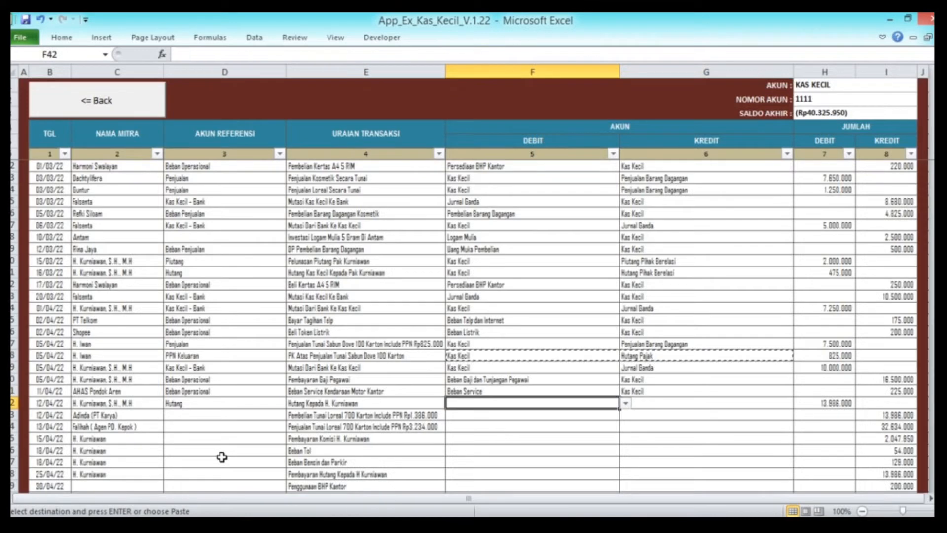
key("ctrl+v")
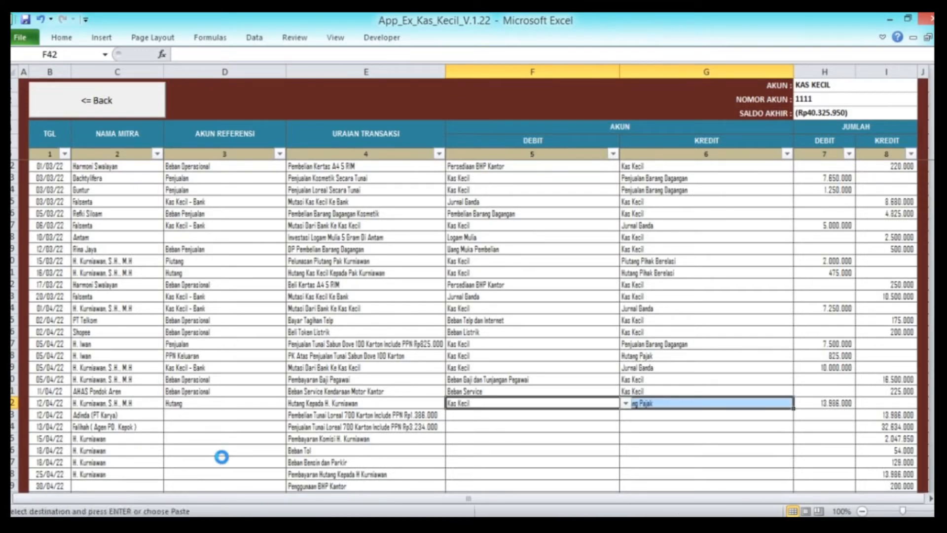
Step: Set the credit account of the first 12/04/22 row to Hutang Pihak Berelasi
key("Right")
left_click(799, 404)
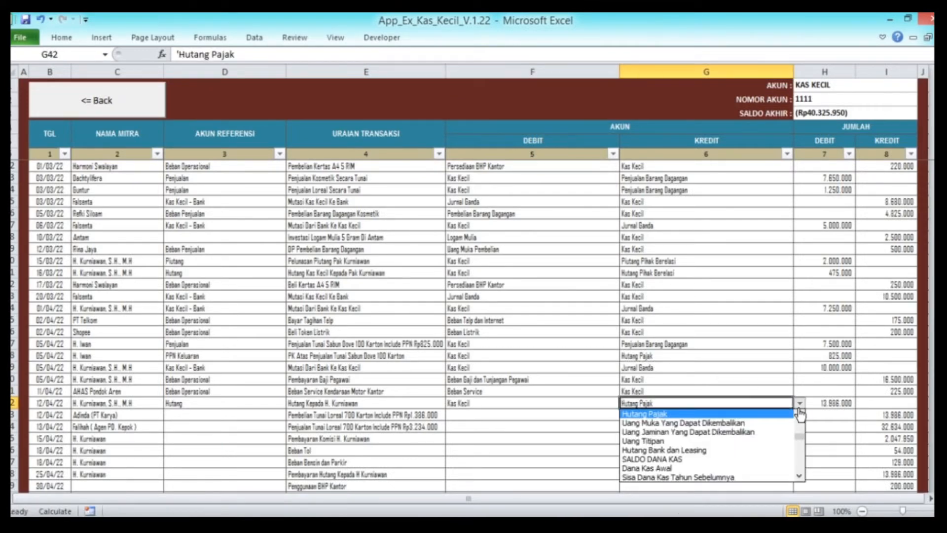
scroll(800, 419, "up", 2)
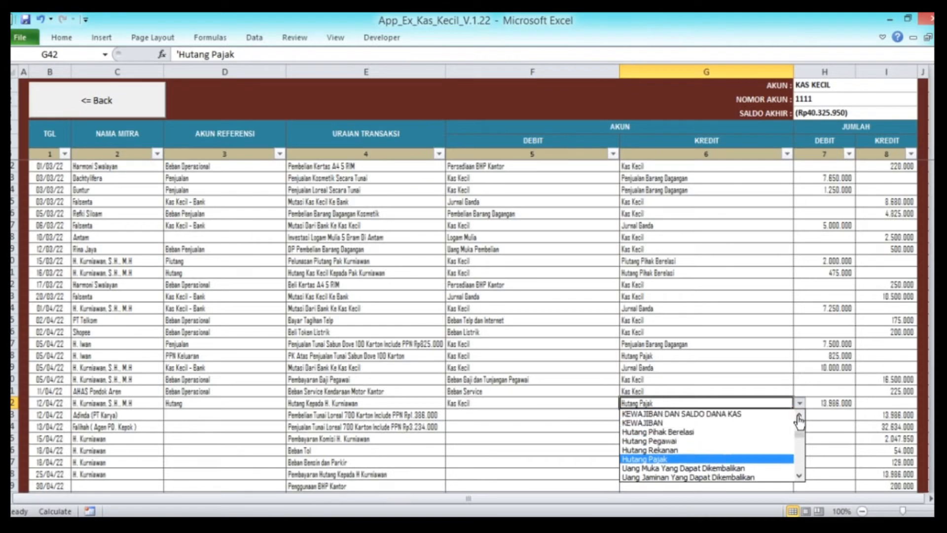
left_click(731, 432)
key("Tab")
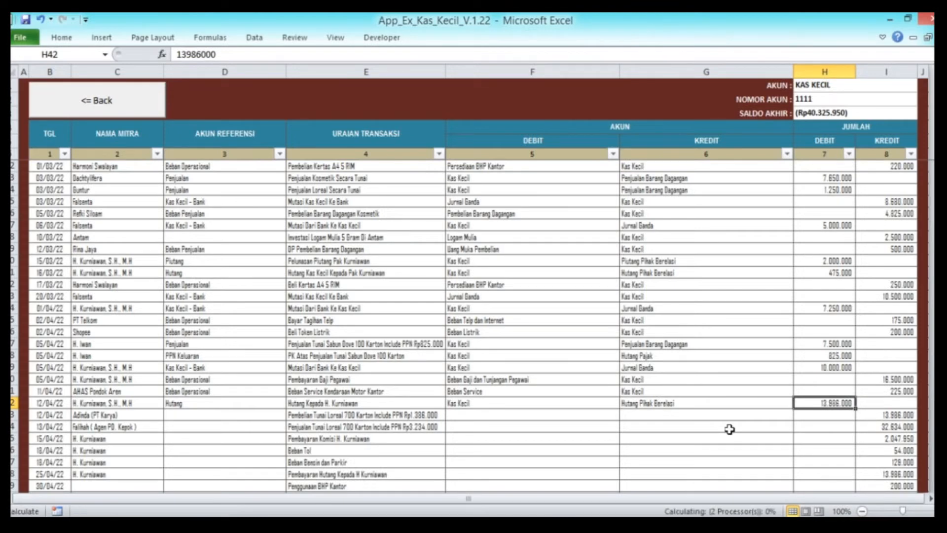
Step: Review the partner and Uraian Transaksi of the second 12/04/22 row and check its partner against the Nama Mitra choices
key("shift+Tab")
key("shift+Tab")
key("shift+Tab")
key("shift+Tab")
key("shift+Tab")
key("shift+Tab")
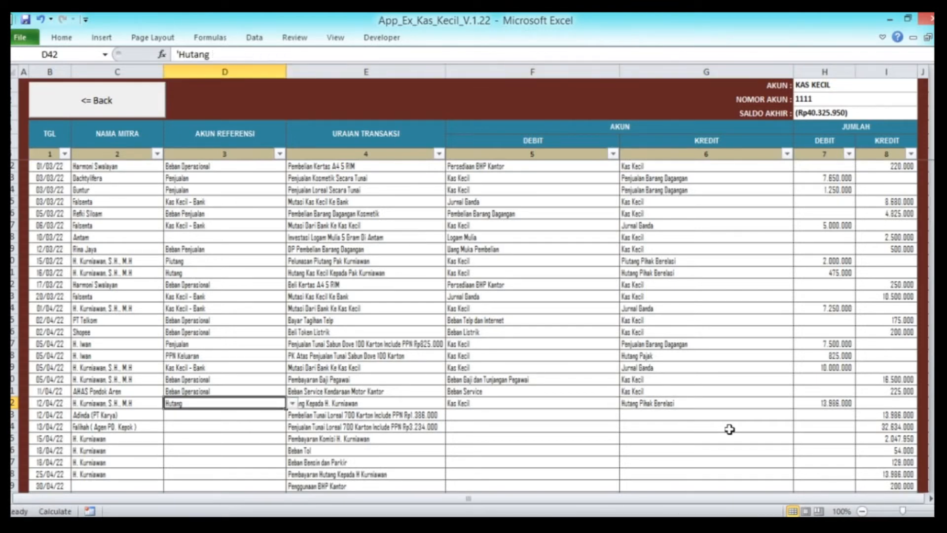
key("Down")
key("Right")
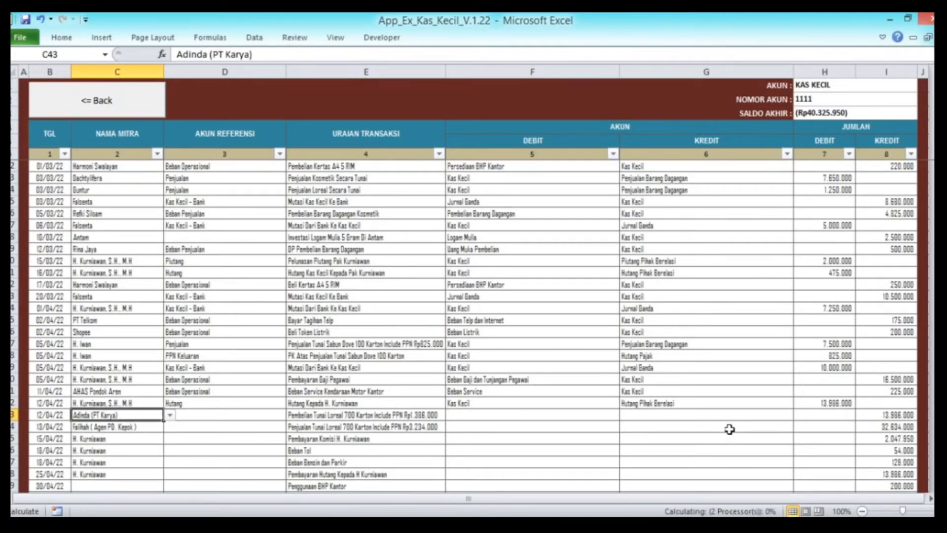
key("Right")
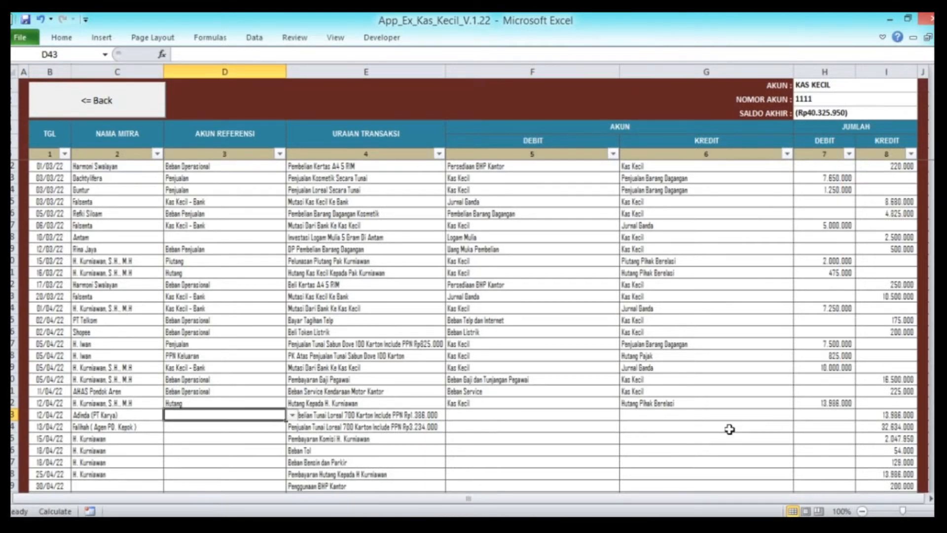
key("Right")
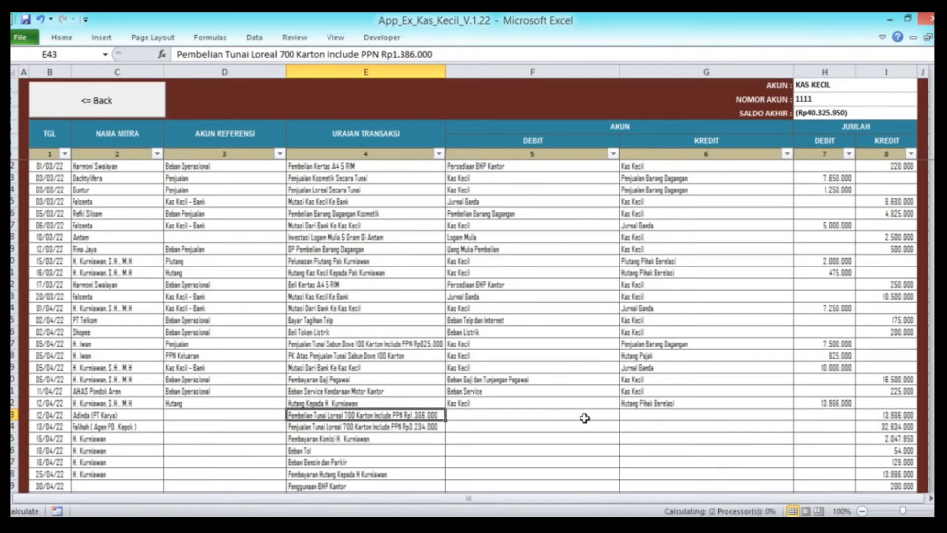
key("Left")
key("Left")
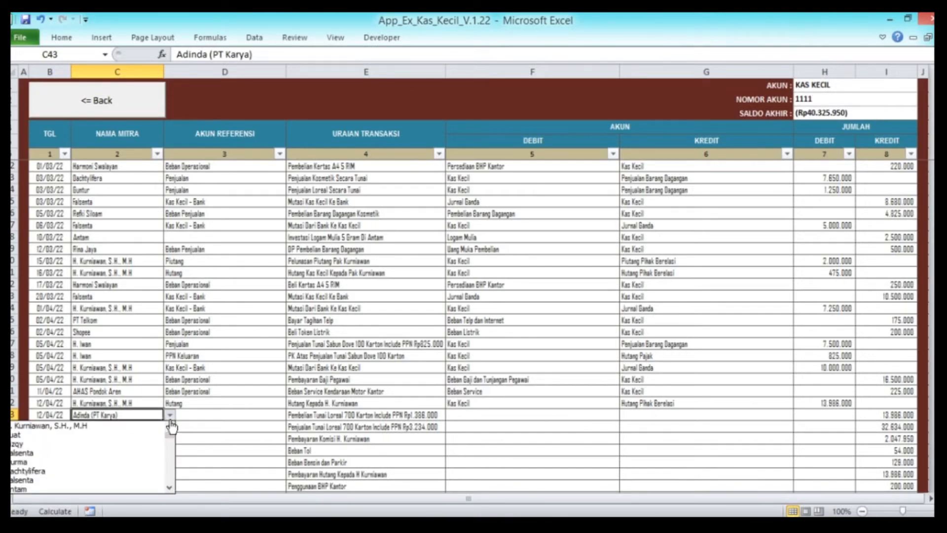
Step: Open the Data Mitra sheet from the main menu and go to its last partner record
left_click(64, 106)
left_click(290, 135)
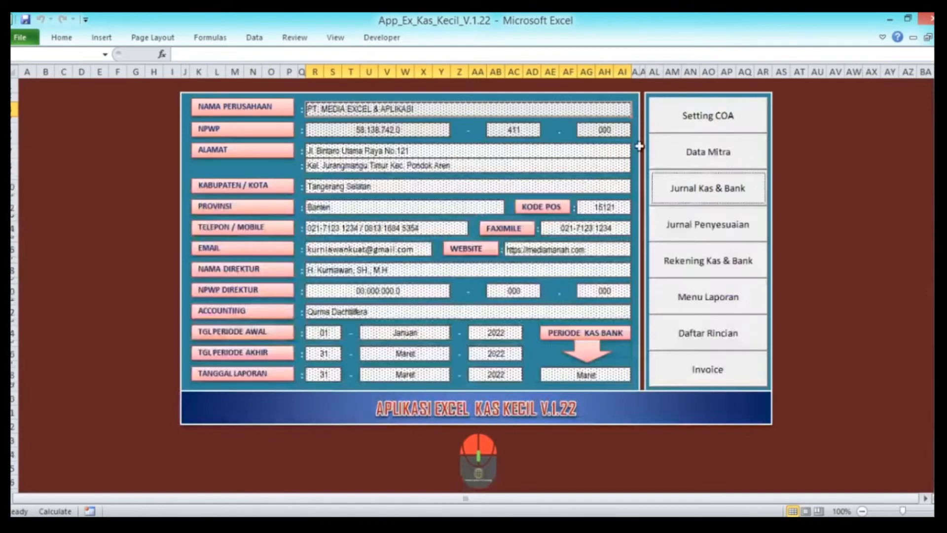
left_click(670, 152)
scroll(336, 370, "down", 3)
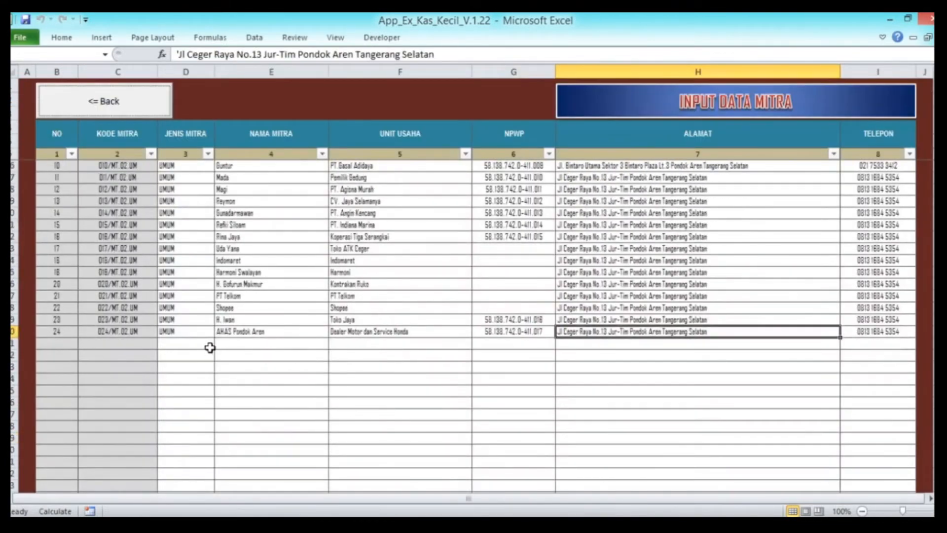
Step: Duplicate the AHAS Pondok Aren partner record, from Jenis Mitra through Telepon, into the next empty row
key("Left")
key("Left")
key("Left")
key("Left")
key("shift+Right")
key("shift+Right")
key("shift+Right")
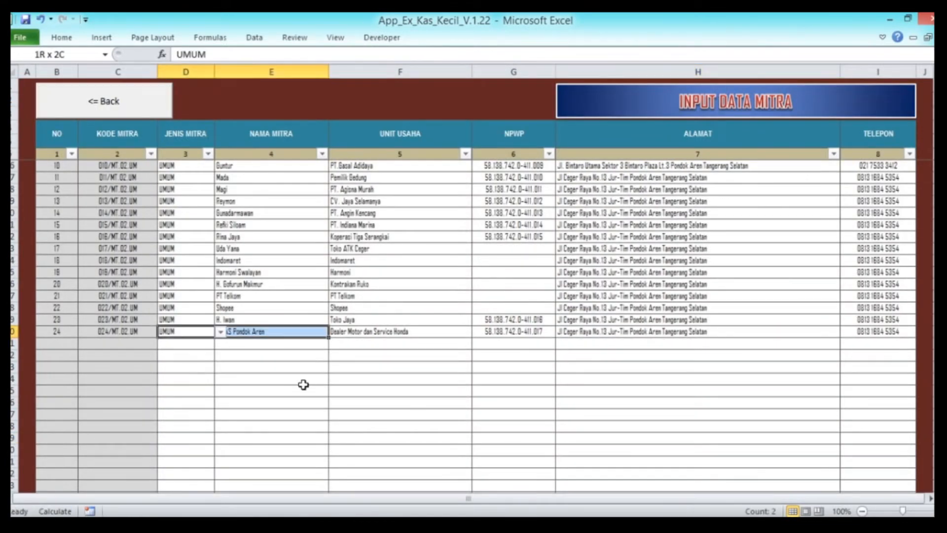
key("shift+Right")
key("shift+Right")
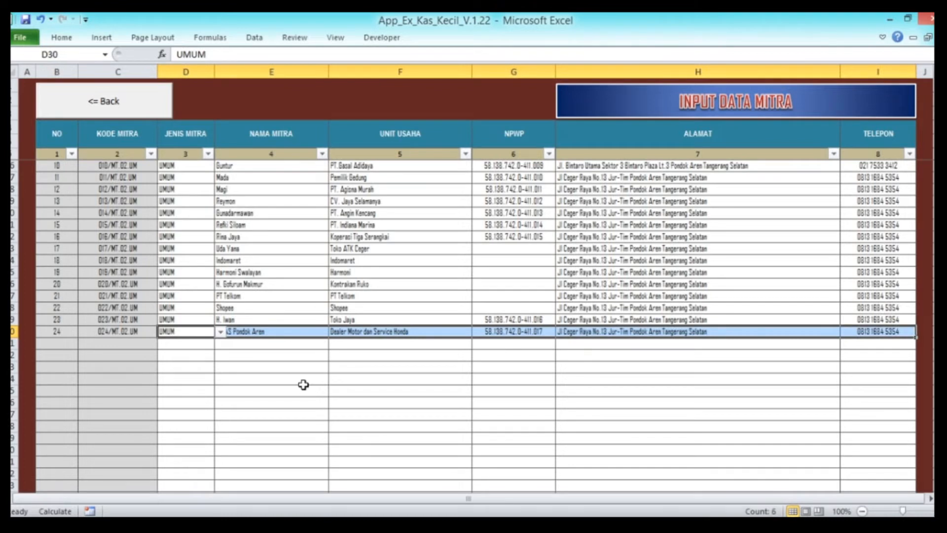
key("ctrl+c")
key("Down")
key("shift+Right")
key("shift+Right")
key("shift+Right")
key("shift+Right")
key("shift+Right")
key("Return")
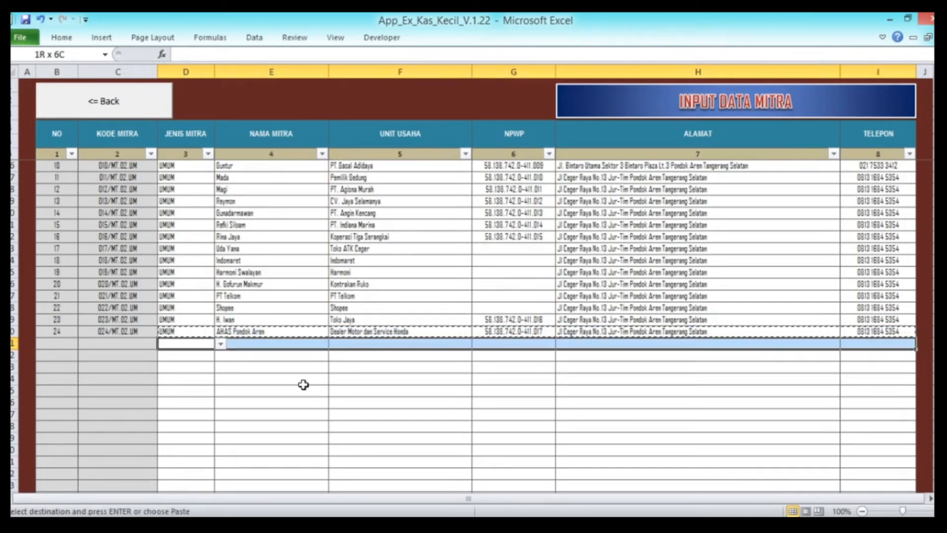
Step: Replace the duplicated record's Nama Mitra with the contact name from the second 12/04/22 row and its Unit Usaha with PT Karya
key("Left")
key("Right")
type("Adinda")
key("Tab")
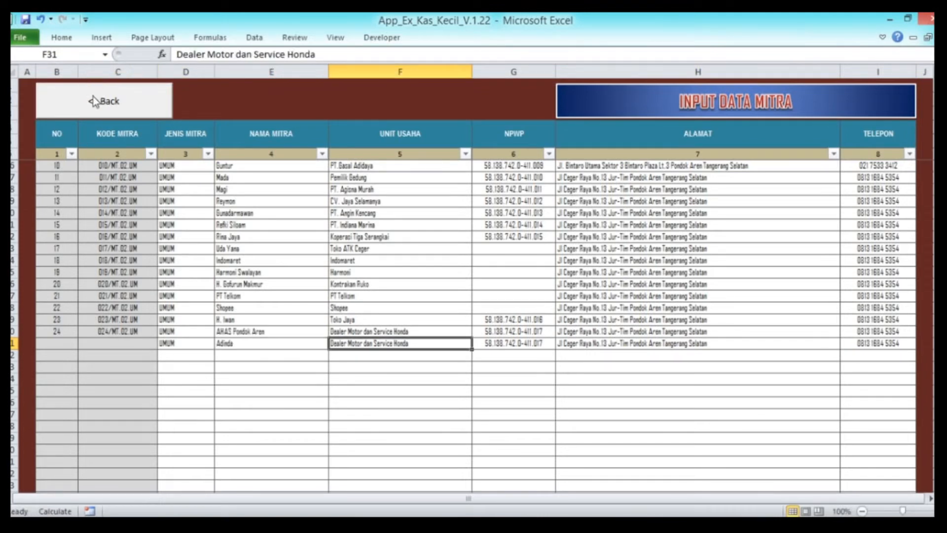
type("PT Karya")
key("Tab")
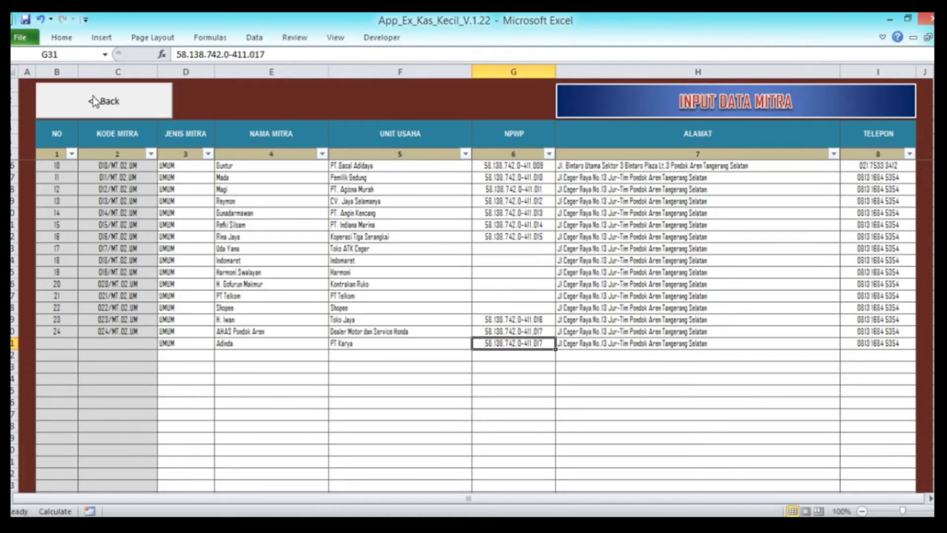
Step: Increase the last digit of the PT Karya partner's NPWP by one
left_click(278, 55)
key("BackSpace")
type("8")
key("ctrl+Return")
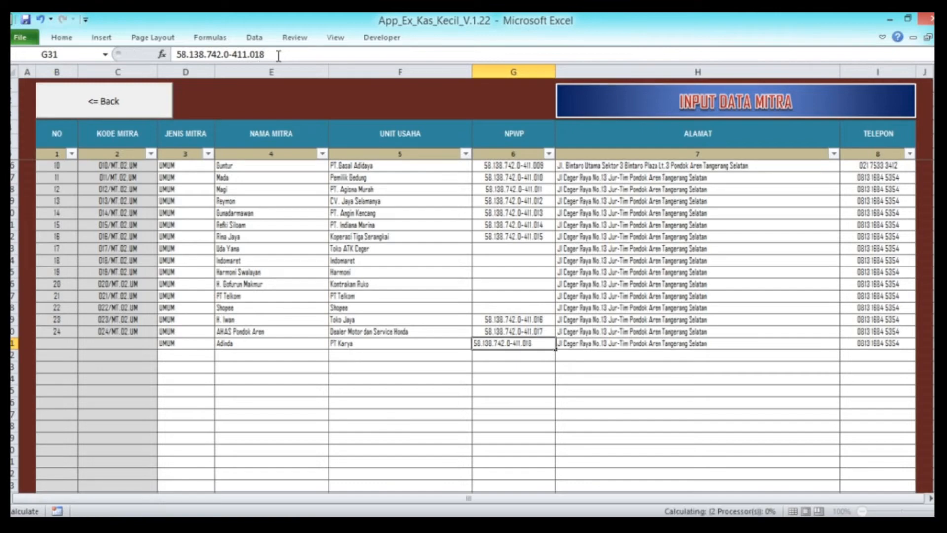
Step: Return to the Jurnal Kas sheet through the main menu and the cash and bank journal menu
left_click(109, 103)
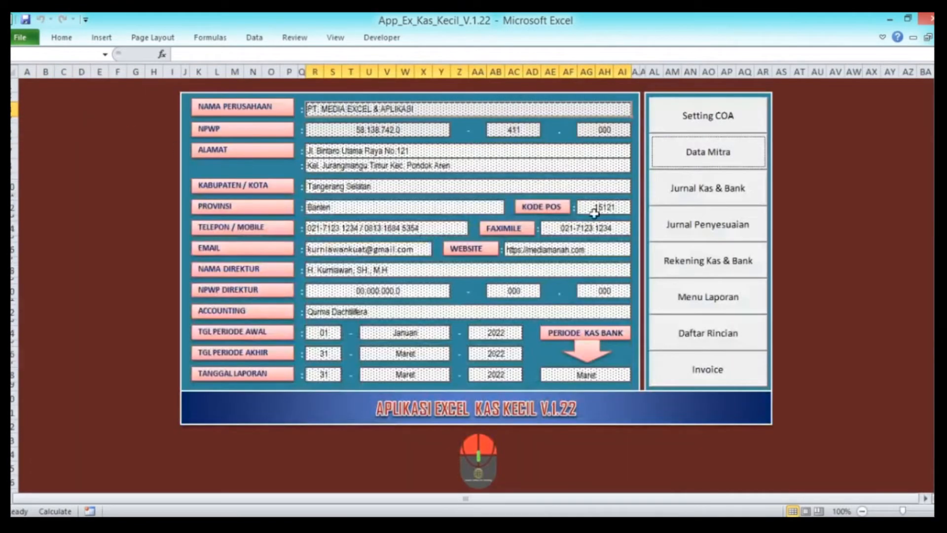
left_click(701, 185)
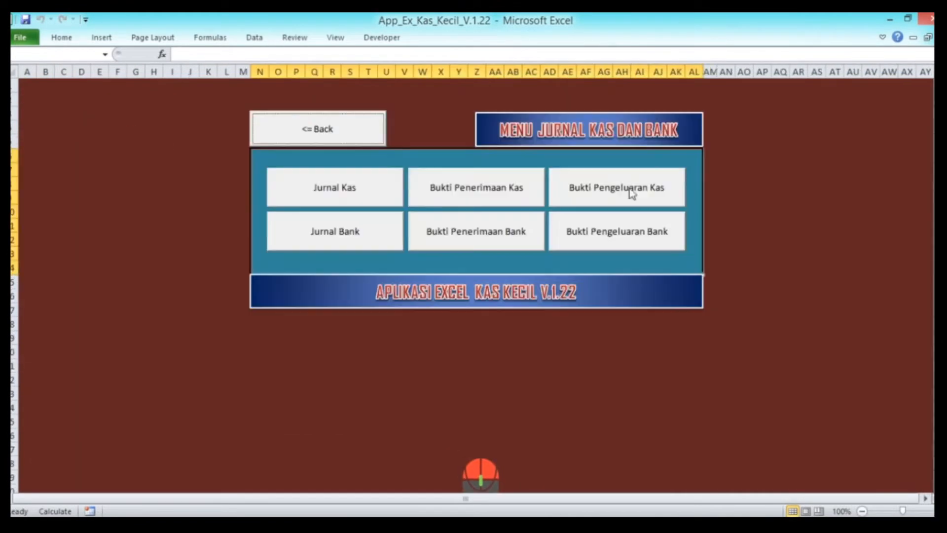
left_click(344, 205)
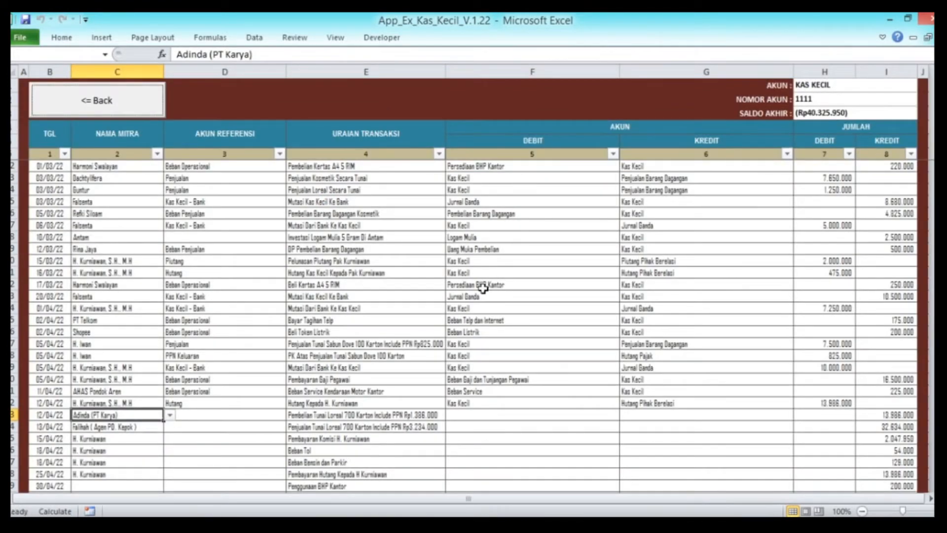
Step: Examine the Uraian Transaksi, the empty account fields and the Debit and Kredit amounts of the second 12/04/22 row
left_click(316, 416)
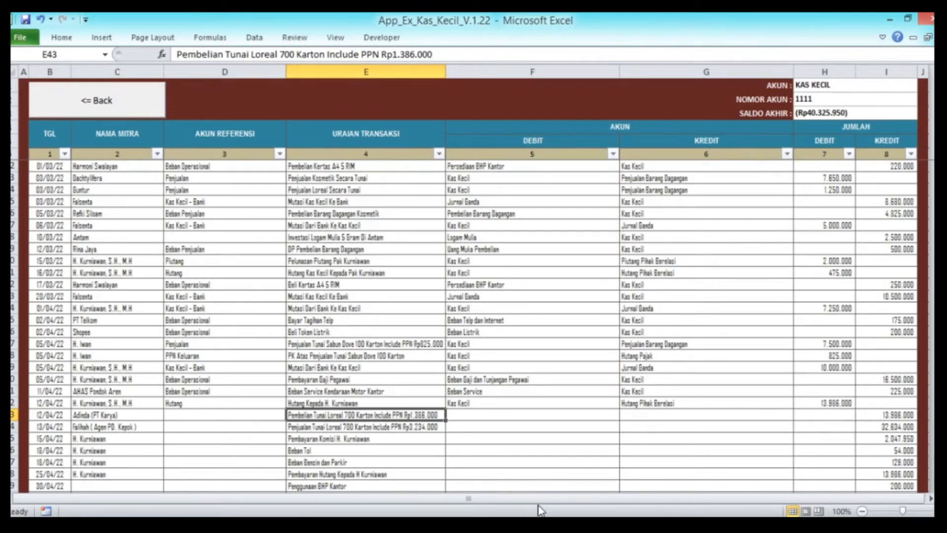
key("Right")
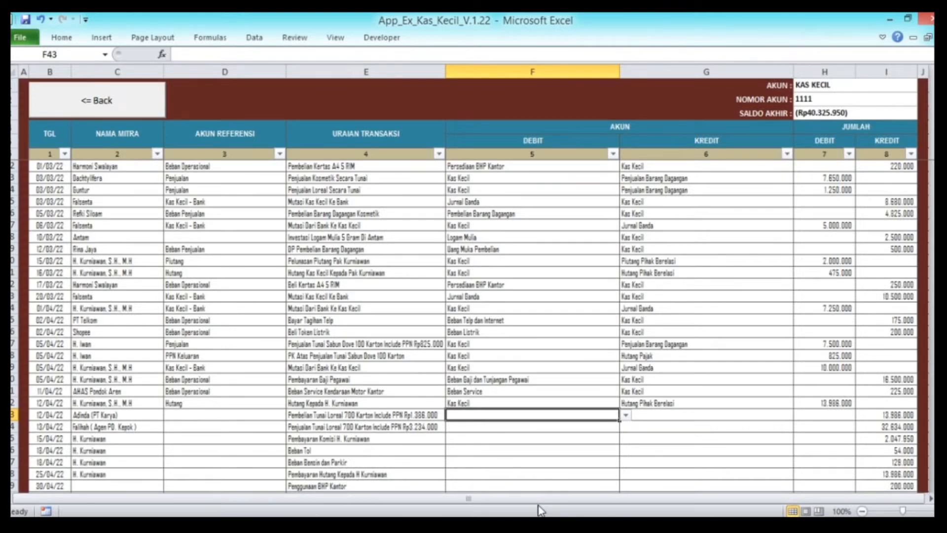
key("Left")
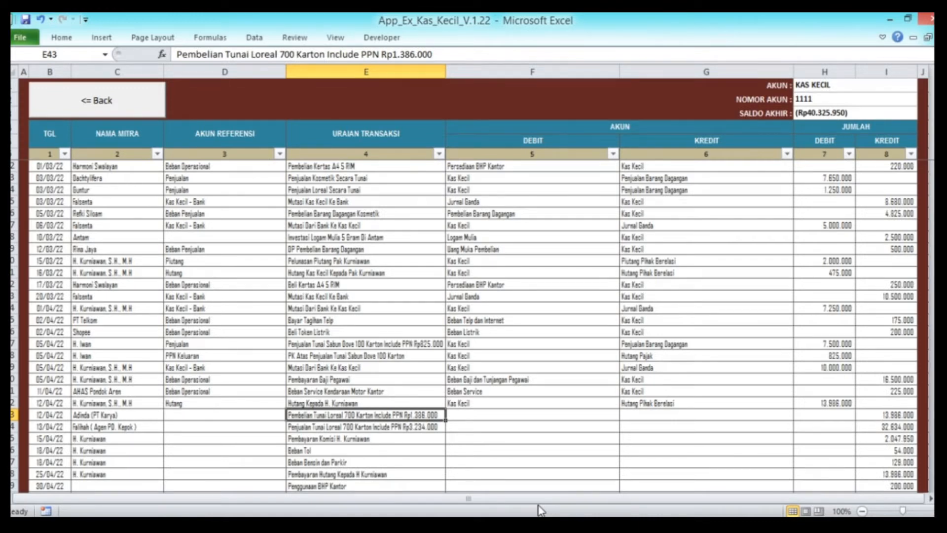
key("Right")
key("Right")
key("Right")
key("Right")
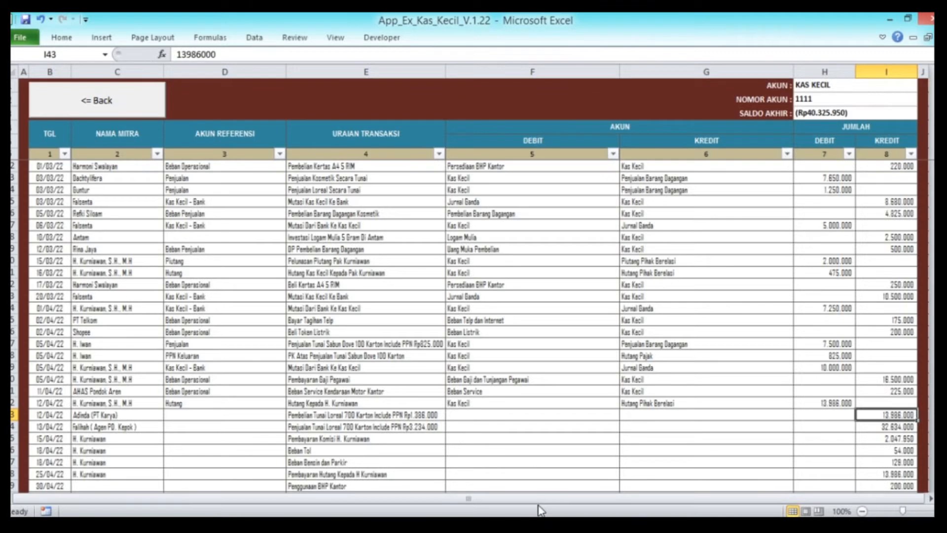
key("Left")
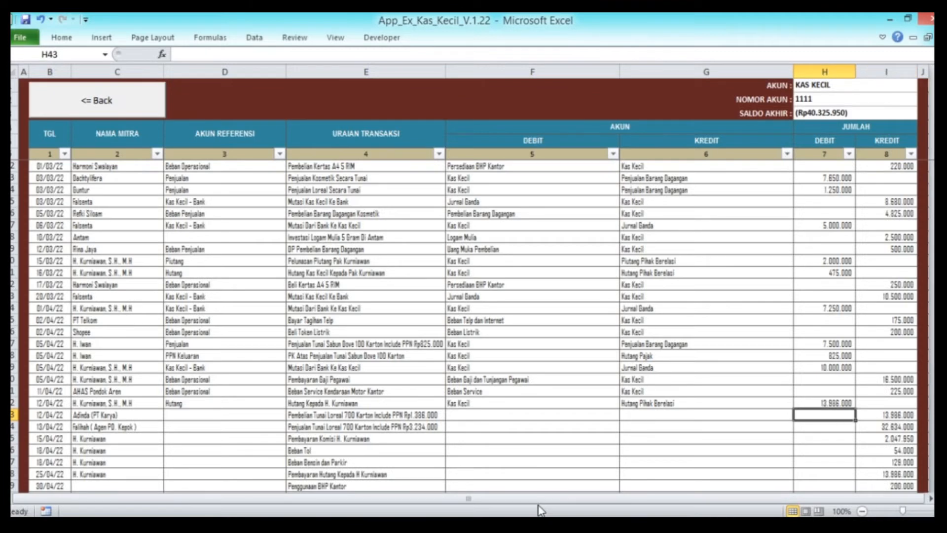
key("Right")
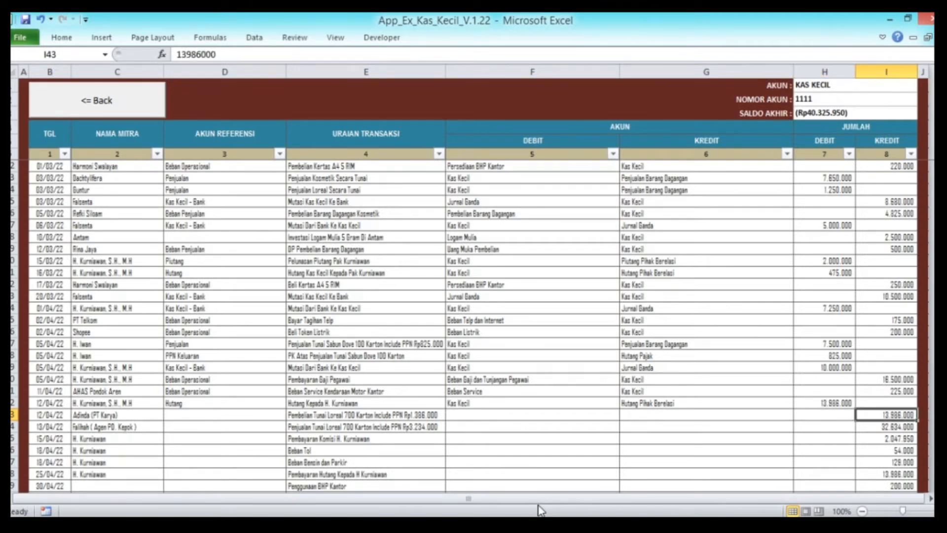
Step: Set the Akun Referensi of the second 12/04/22 row, the PT Karya purchase, to Beban Penjualan
key("Left")
key("Left")
key("Left")
key("Left")
key("Left")
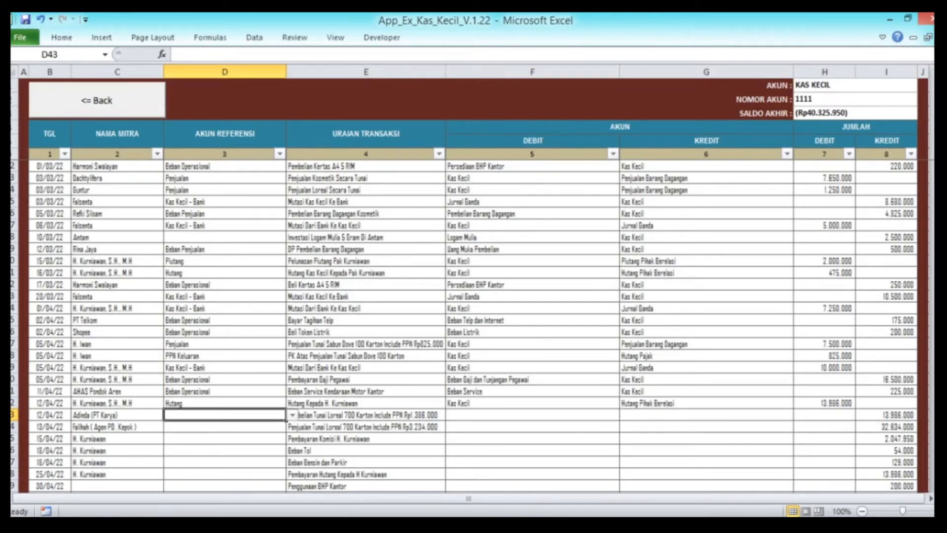
left_click(292, 415)
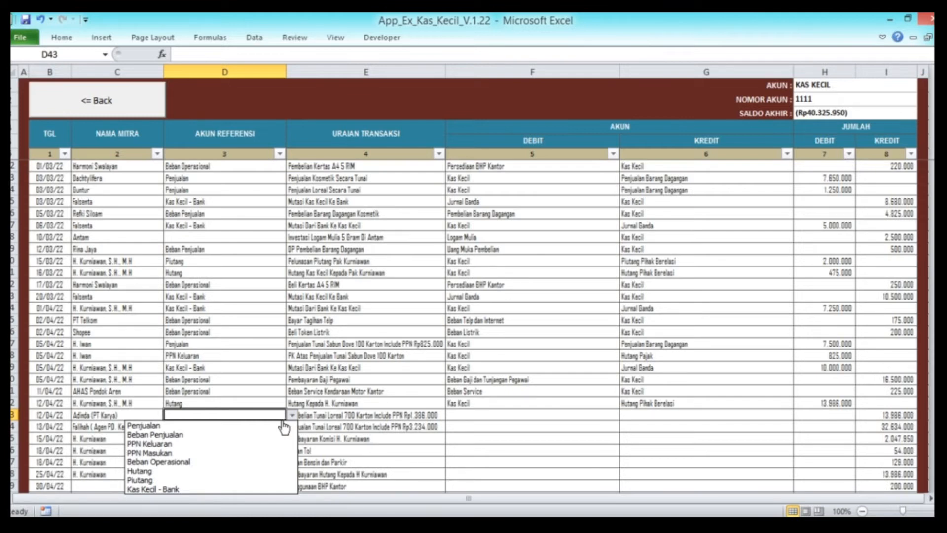
left_click(245, 435)
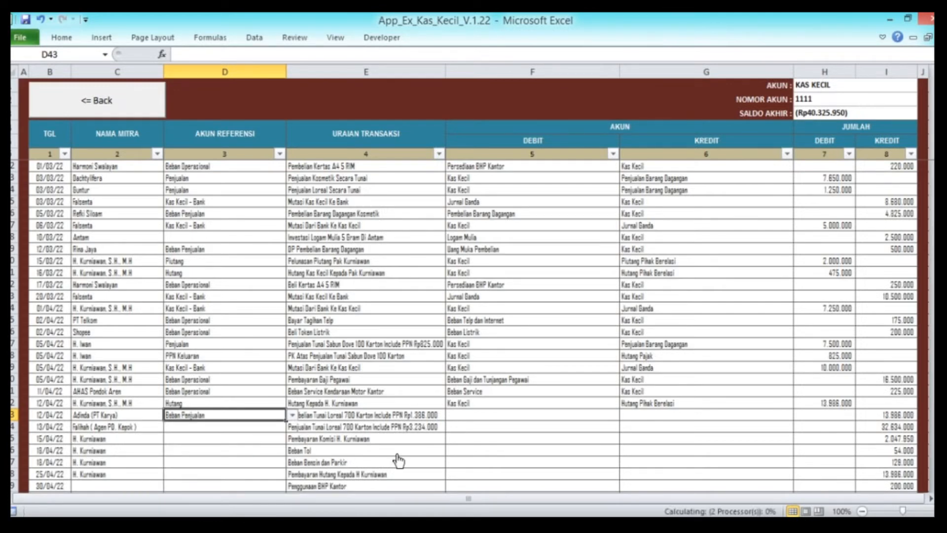
key("Tab")
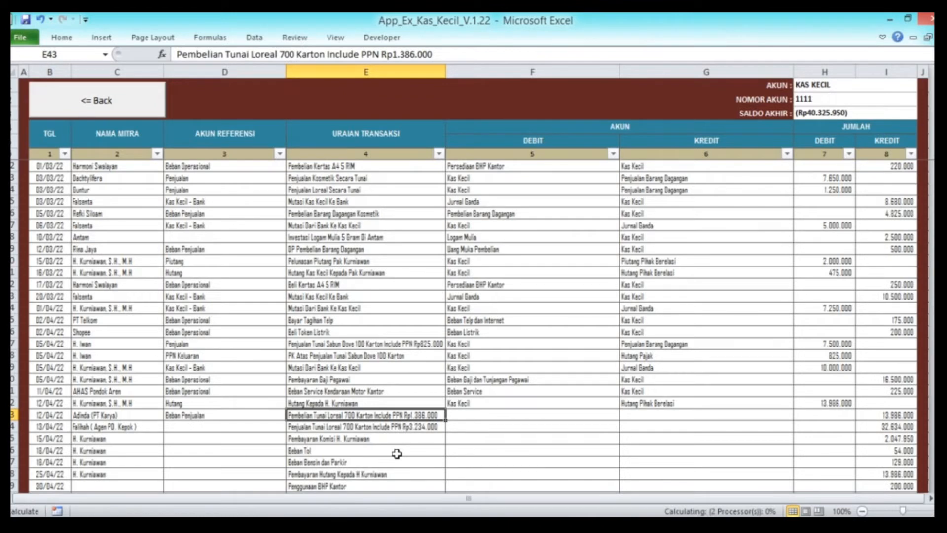
Step: Set the debit account of the PT Karya purchase row to Pembelian Barang Dagangan
key("ctrl+Right")
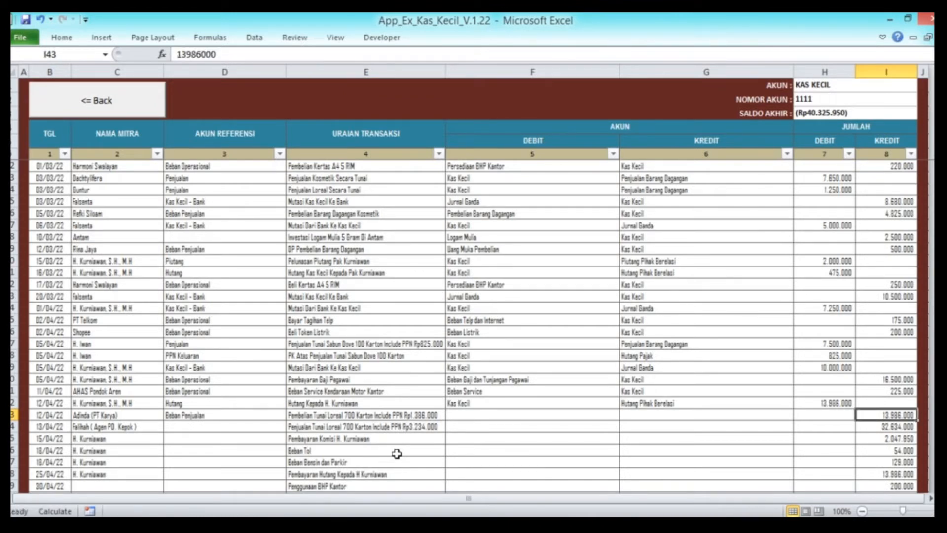
key("Left")
key("Left")
key("Left")
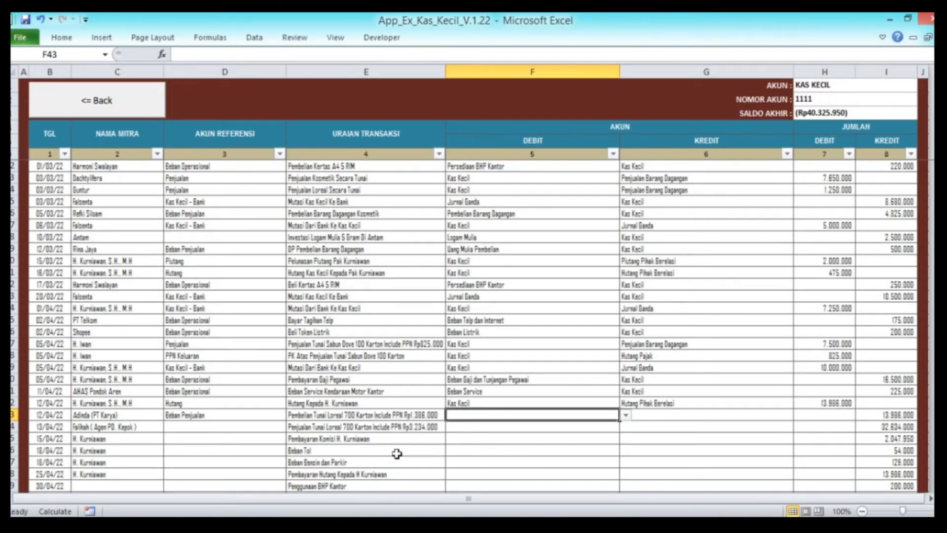
left_click(627, 415)
left_click(626, 488)
left_click_drag(626, 438, 627, 456)
left_click(627, 488)
left_click(627, 488)
left_click(627, 488)
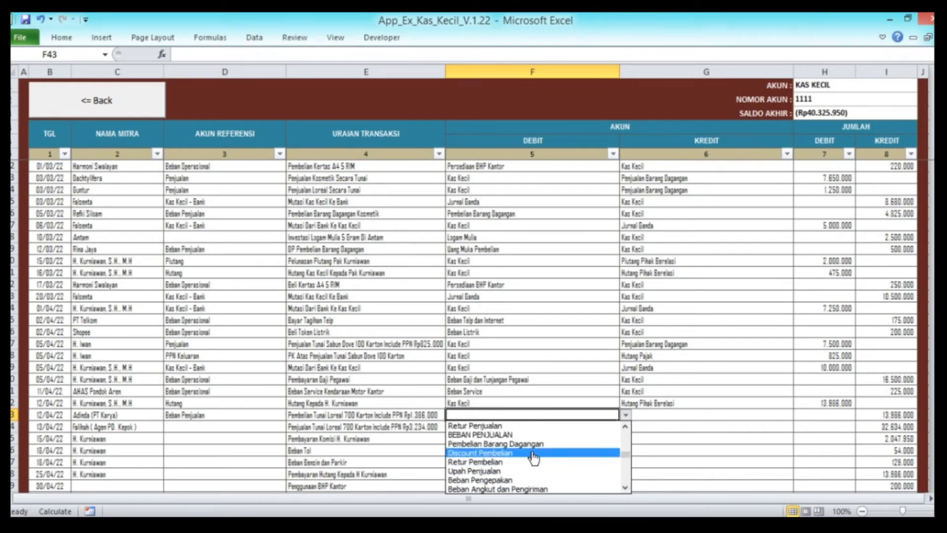
left_click(493, 445)
Step: Copy Kas Kecil from the 11/04/22 row's credit account into the PT Karya row's credit account
key("Right")
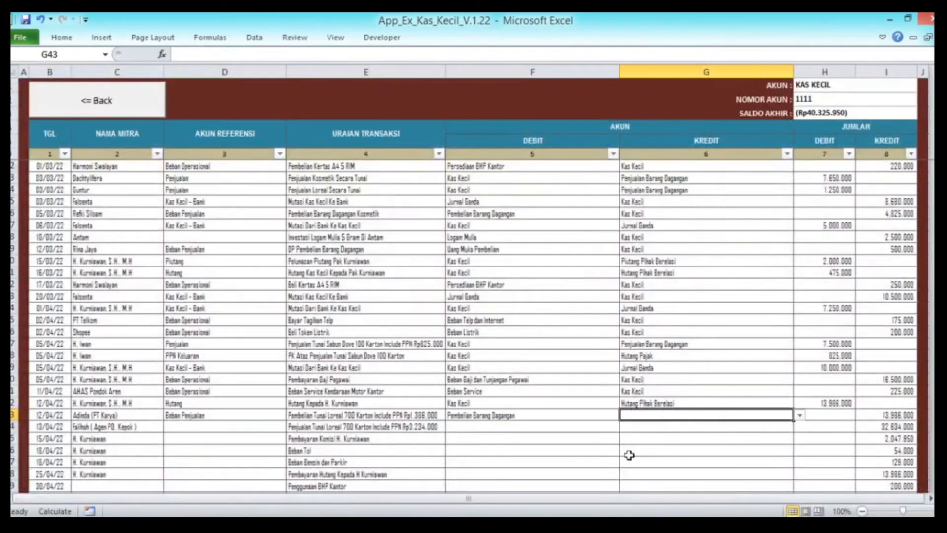
key("Up")
key("Up")
key("ctrl+c")
key("Down")
key("Down")
key("Return")
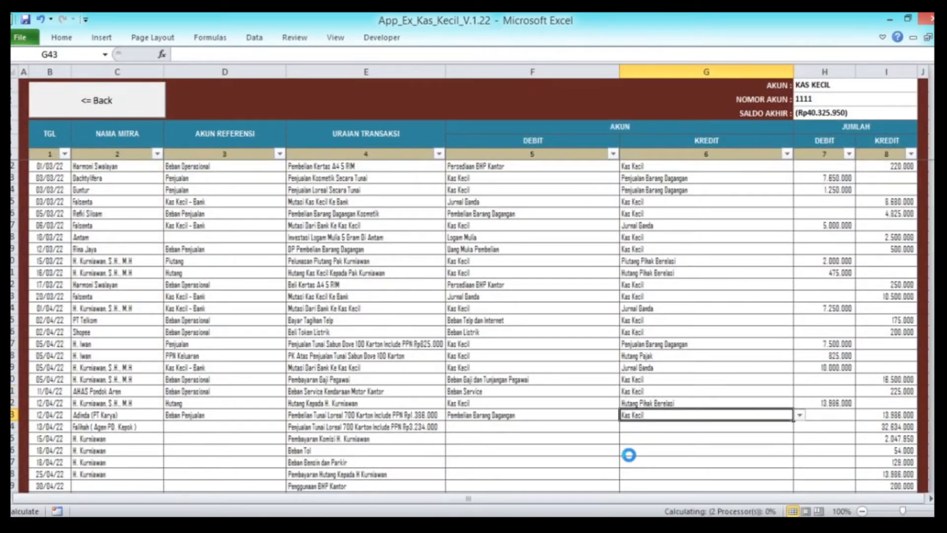
key("Left")
key("Right")
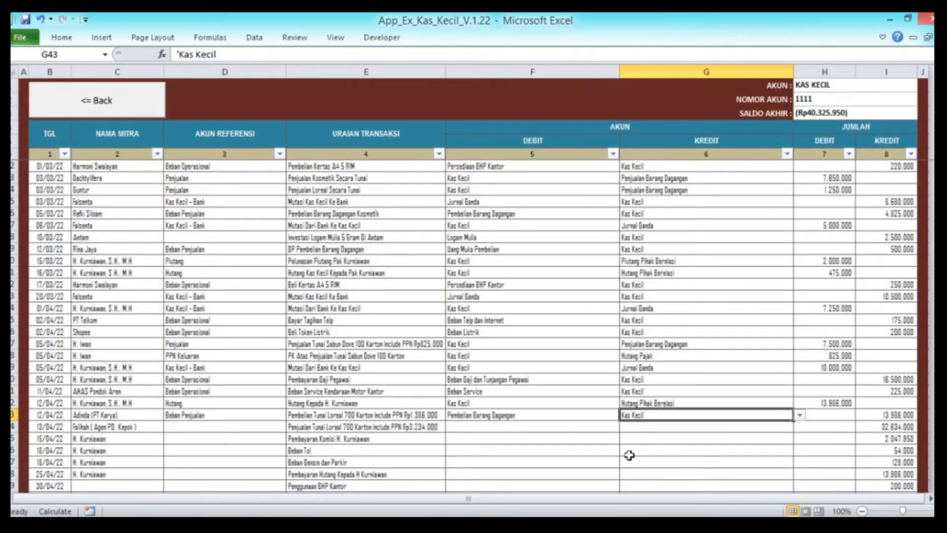
key("Right")
key("Right")
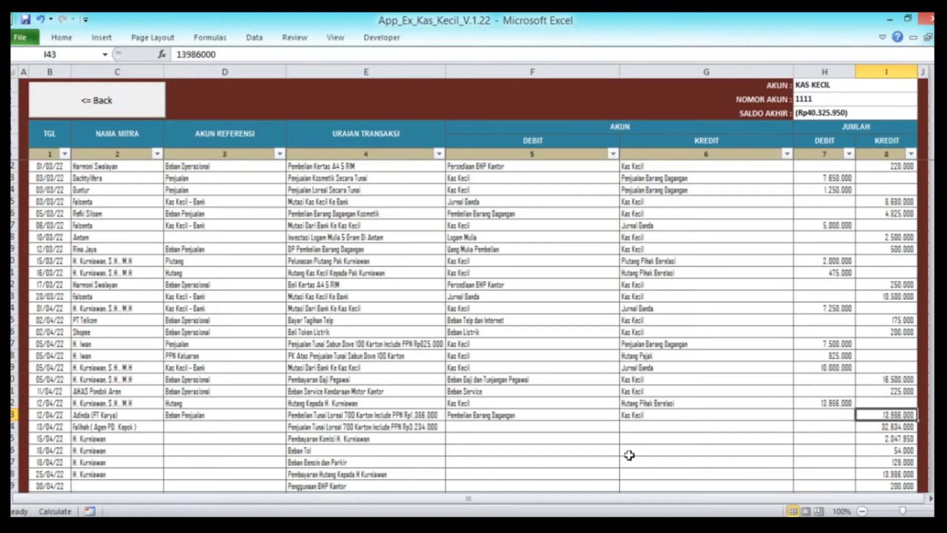
Step: Copy the entries from 13/04/22 through 30/04/22 and paste them one row lower to free a row below the PT Karya purchase
scroll(615, 407, "down", 1)
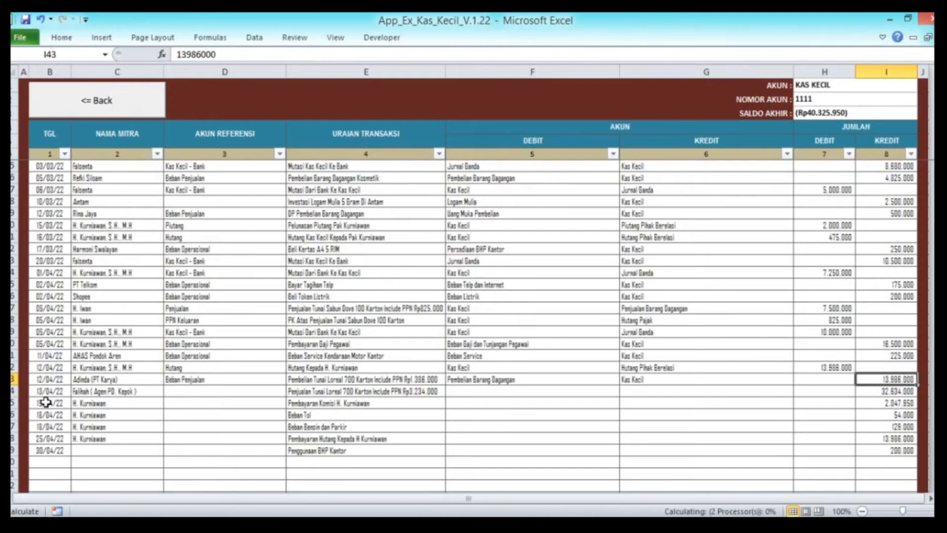
left_click(44, 396)
key("shift+Right")
key("shift+Right")
key("shift+Right")
key("shift+Right")
key("shift+Right")
key("shift+Right")
key("shift+Right")
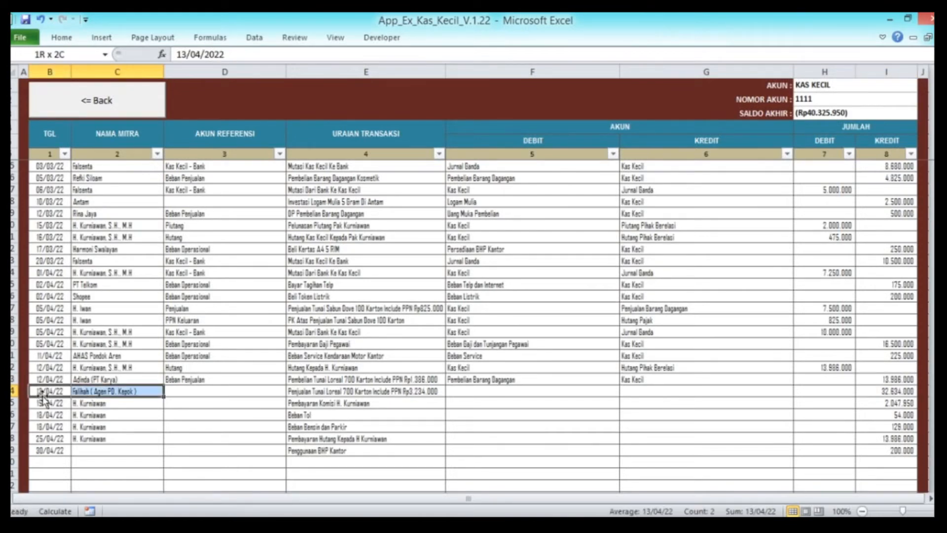
key("shift+Down")
key("shift+Down")
key("shift+Down")
key("shift+Down")
key("shift+Down")
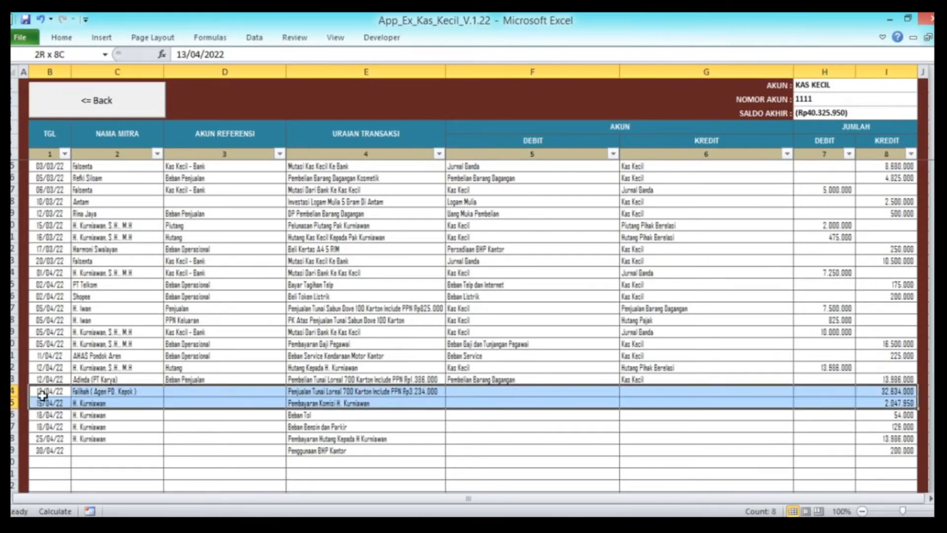
key("ctrl+c")
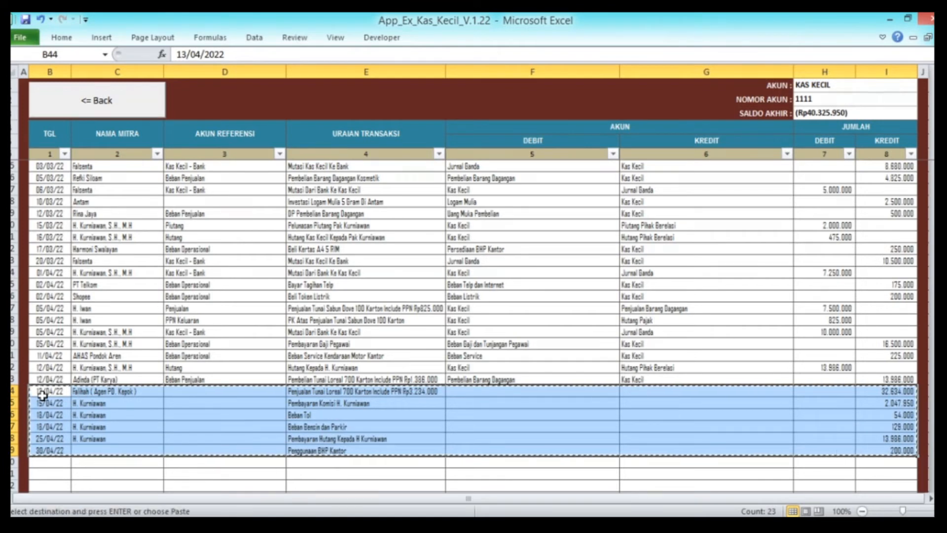
key("Down")
key("shift+Right")
key("shift+Right")
key("shift+Right")
key("shift+Right")
key("shift+Right")
key("shift+Right")
key("shift+Right")
key("shift+Down")
key("shift+Down")
key("shift+Down")
key("shift+Down")
key("shift+Down")
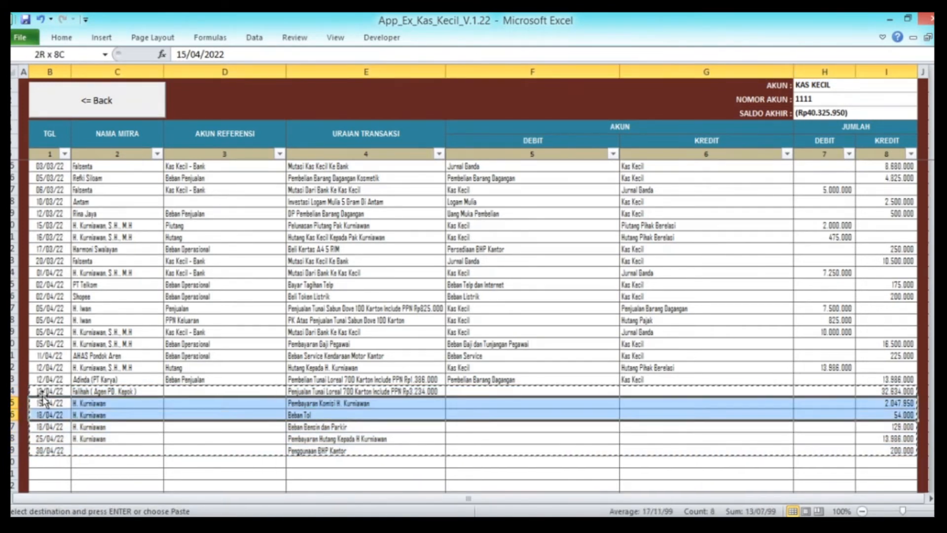
key("Return")
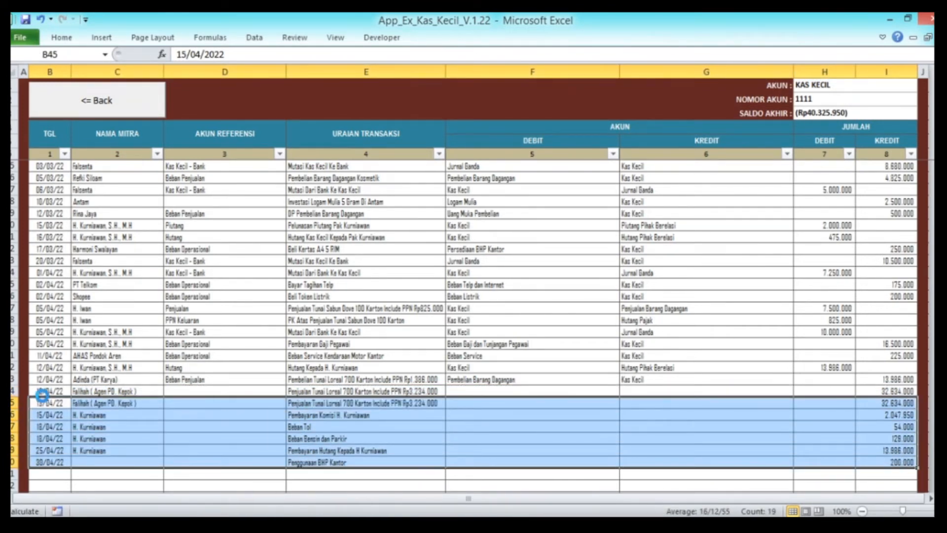
key("Up")
key("Up")
Step: Copy the date 12/04/22 from the PT Karya row into the first of the two duplicated 13/04/22 rows
left_click(43, 395)
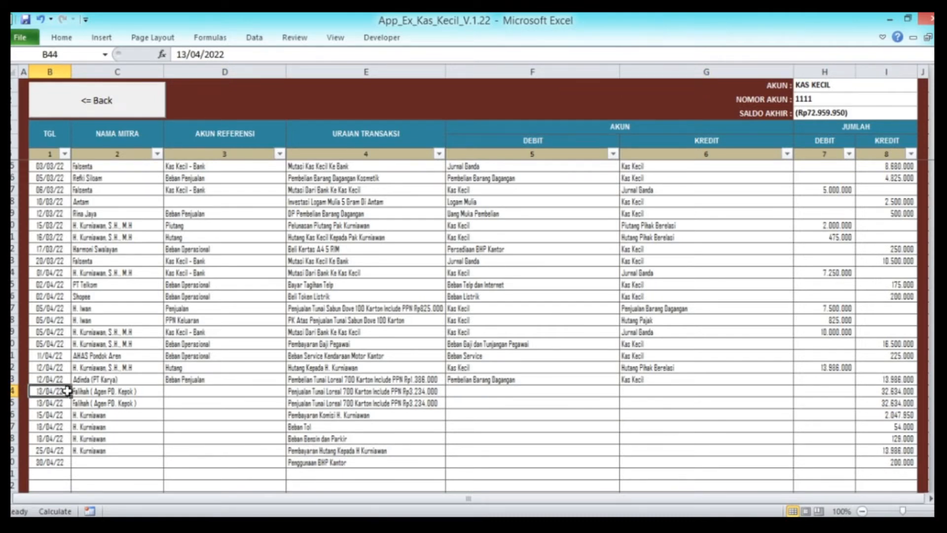
key("Up")
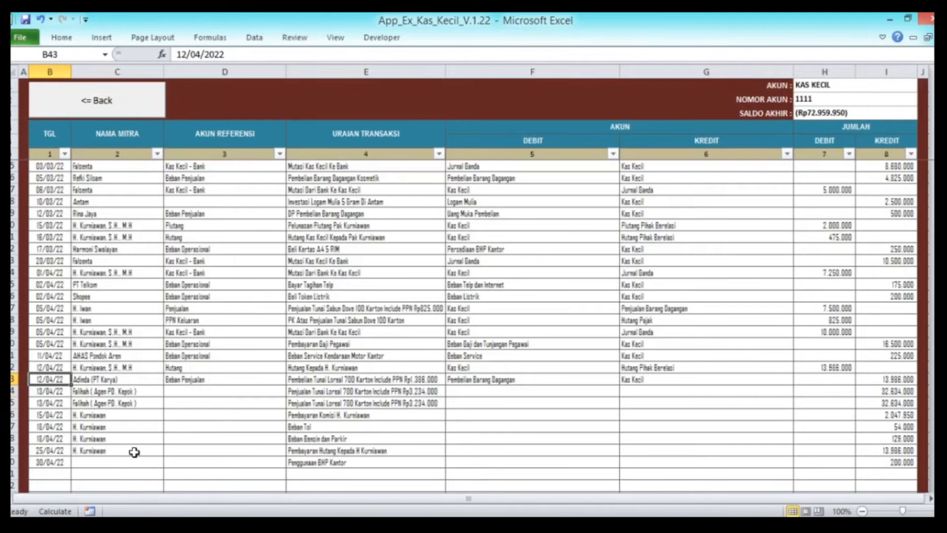
key("ctrl+c")
key("Down")
key("Return")
Step: Copy the Nama Mitra from the PT Karya purchase row into the row directly below it
key("Right")
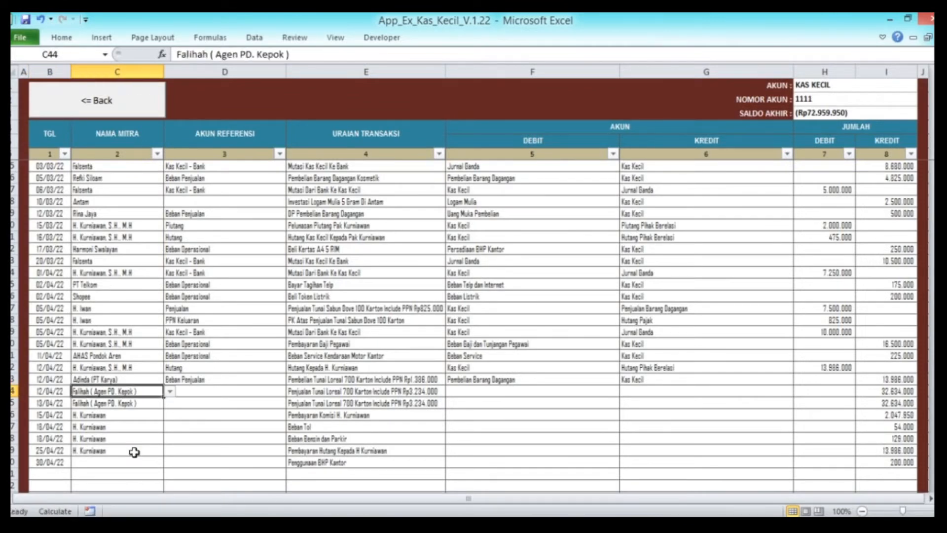
key("Up")
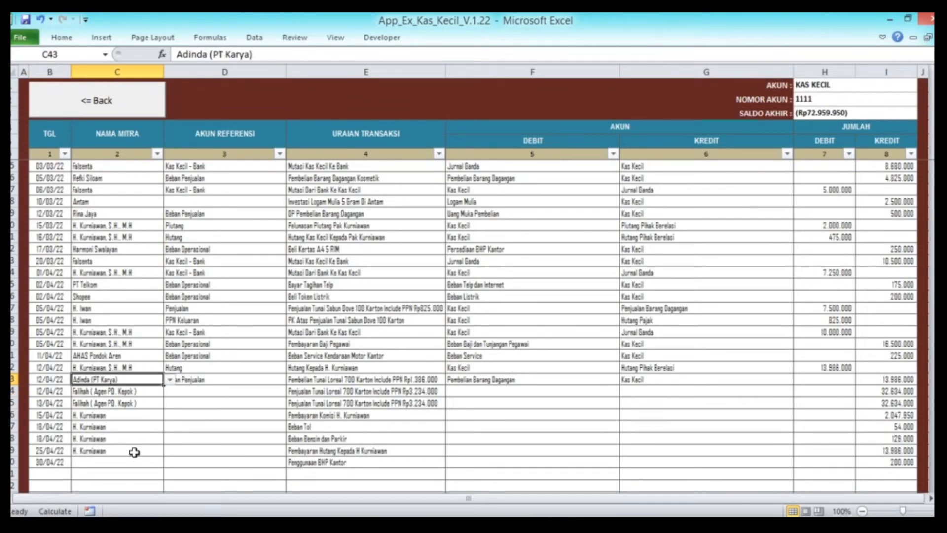
key("ctrl+c")
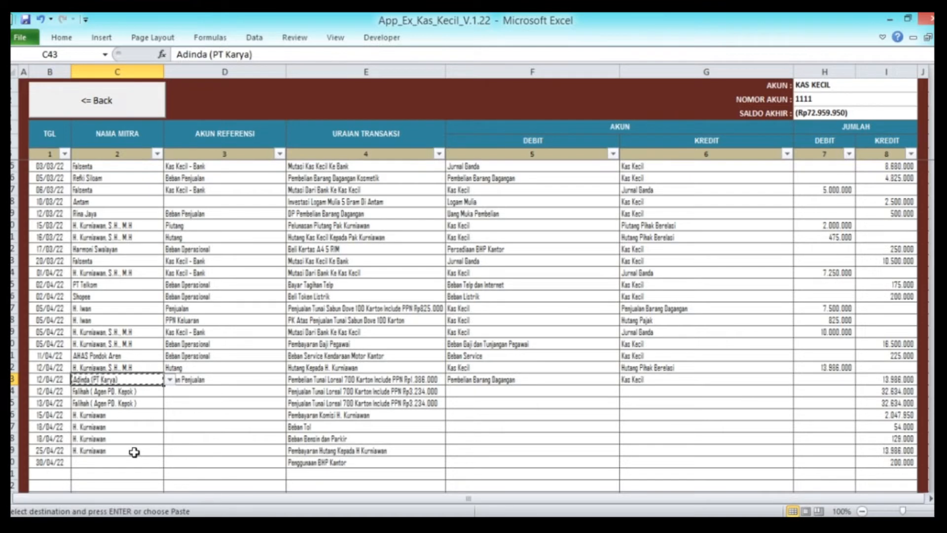
key("Down")
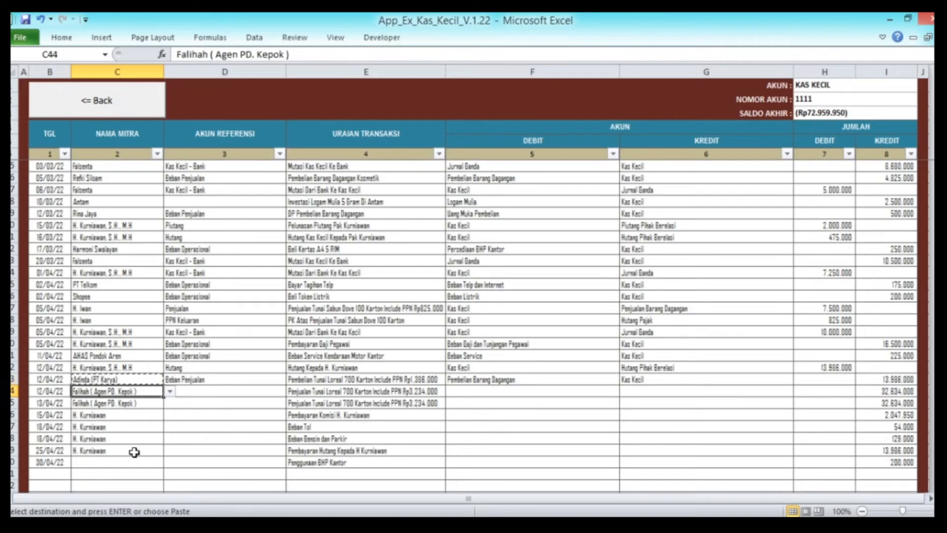
left_click(169, 395)
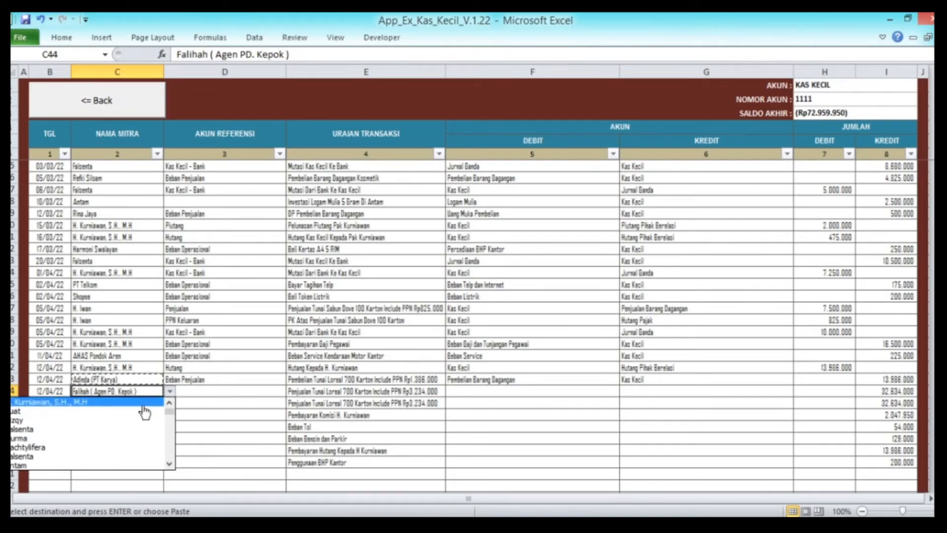
key("Escape")
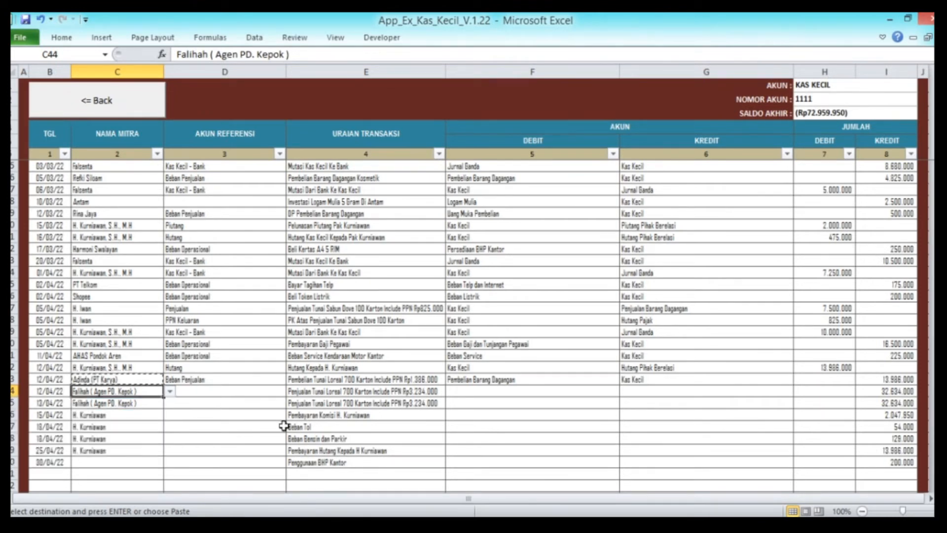
key("Return")
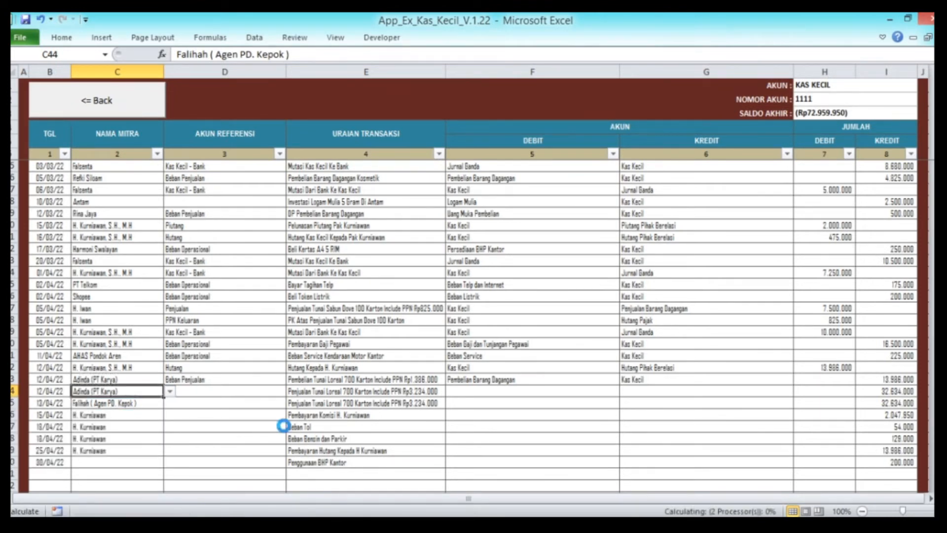
key("Up")
key("Down")
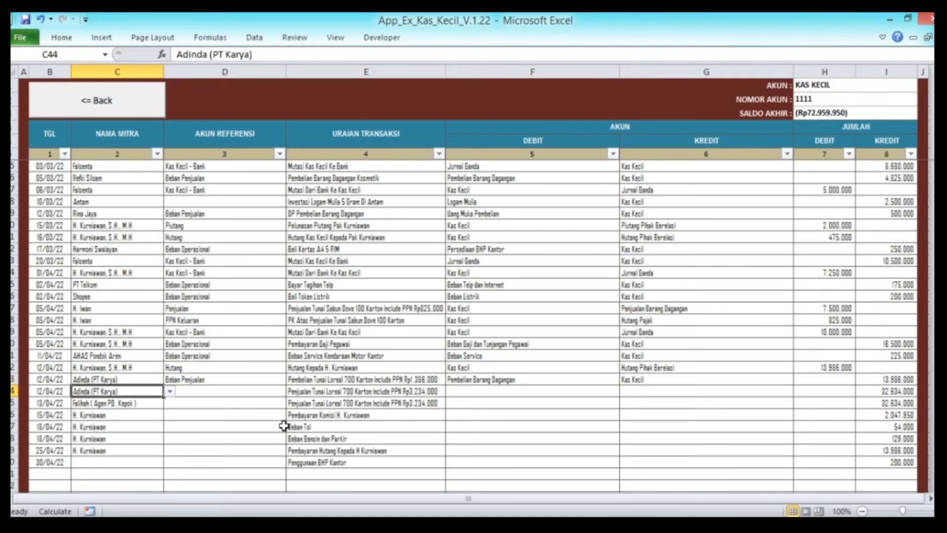
Step: Set the Akun Referensi of the new third 12/04/22 row to PPN Masukan
key("Right")
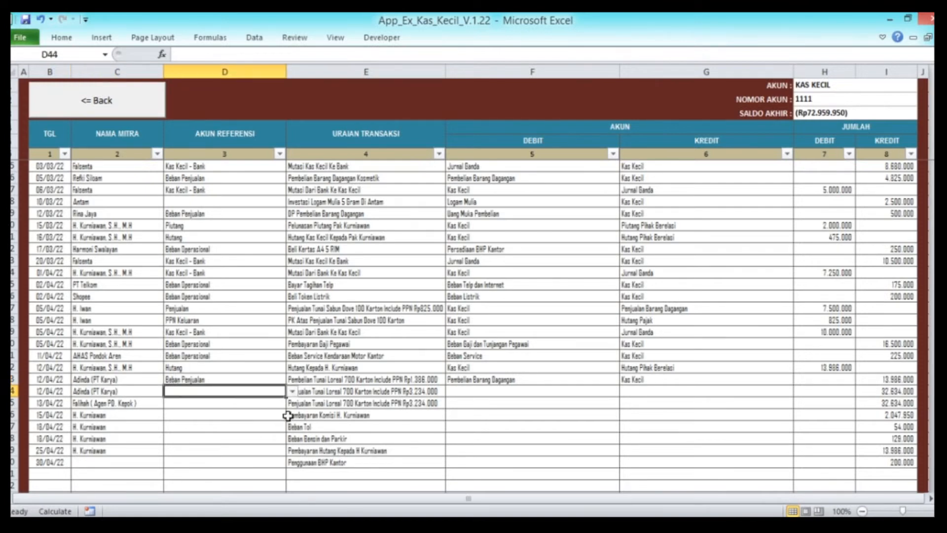
left_click(292, 391)
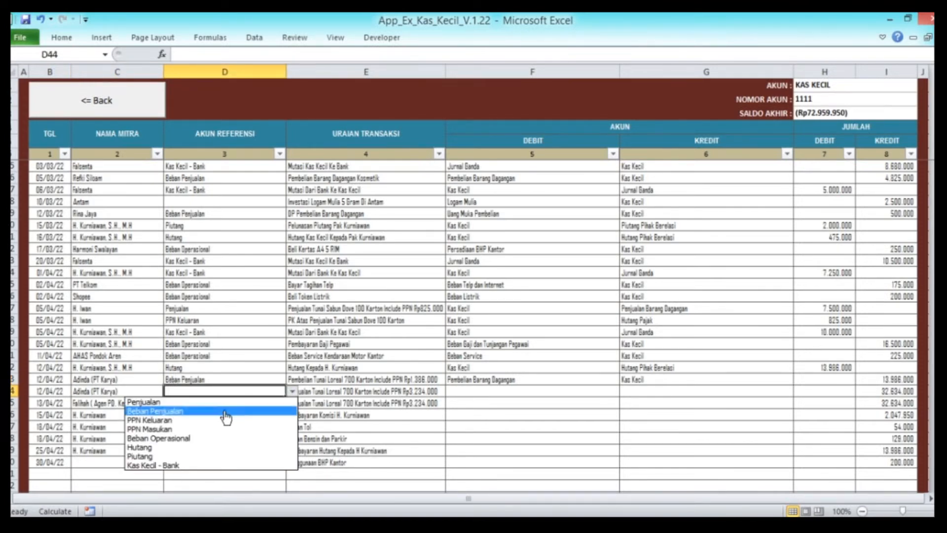
left_click(210, 429)
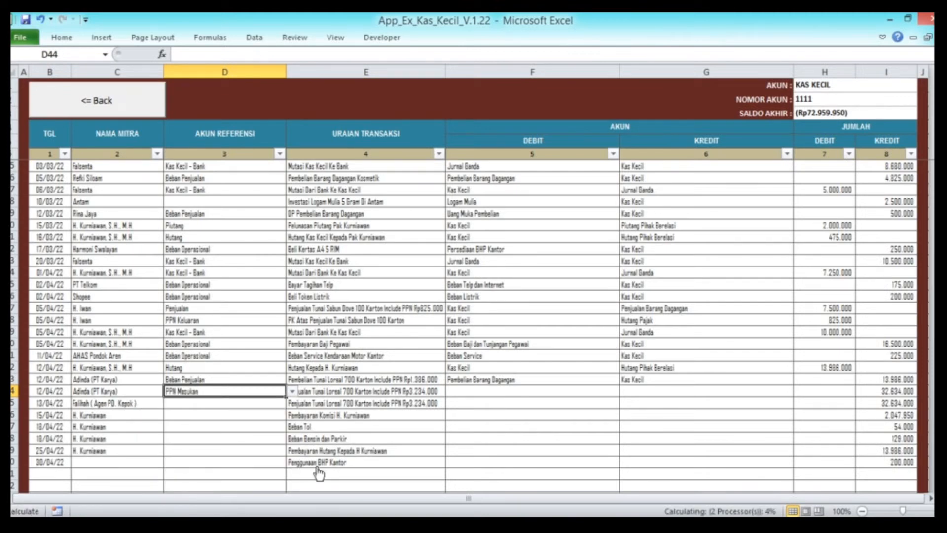
Step: Insert "PM Atas" at the start of the Uraian Transaksi in the PPN Masukan row
key("Tab")
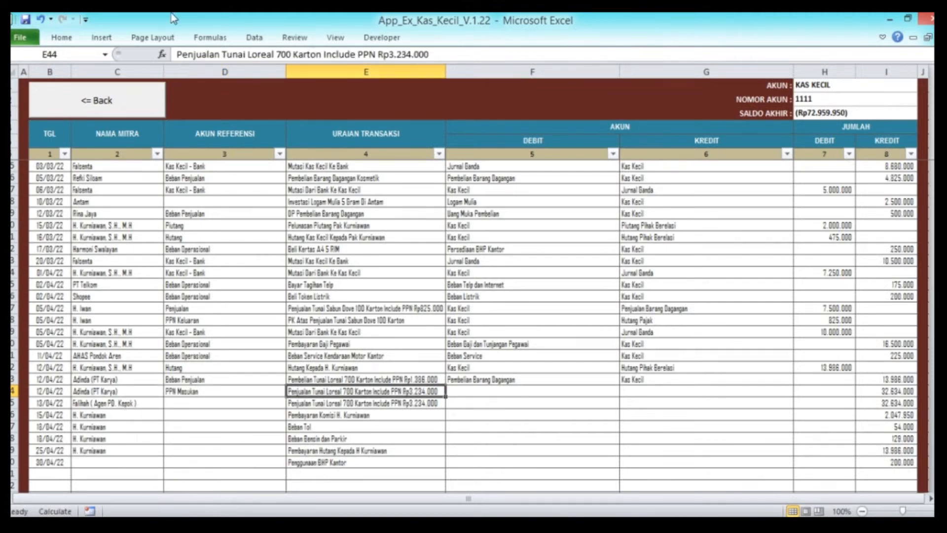
left_click(174, 55)
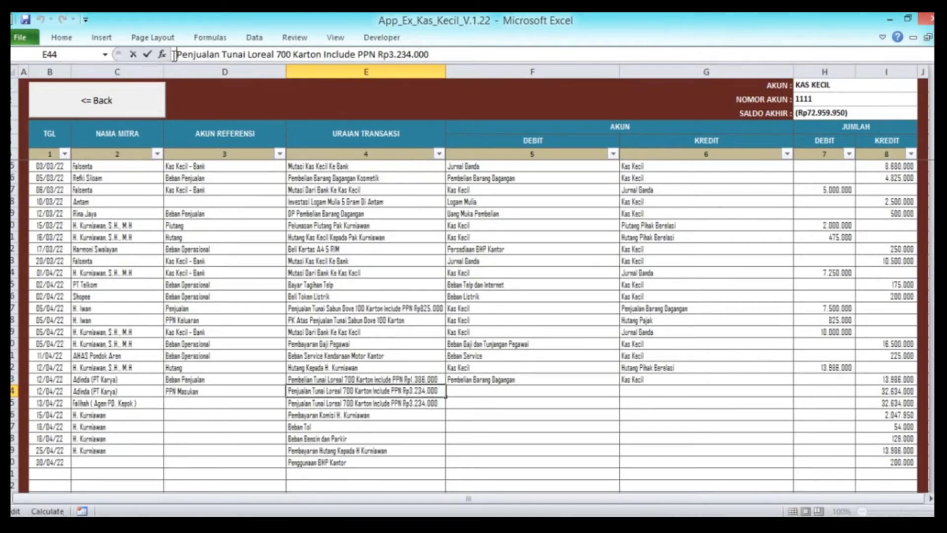
type("PM Atas")
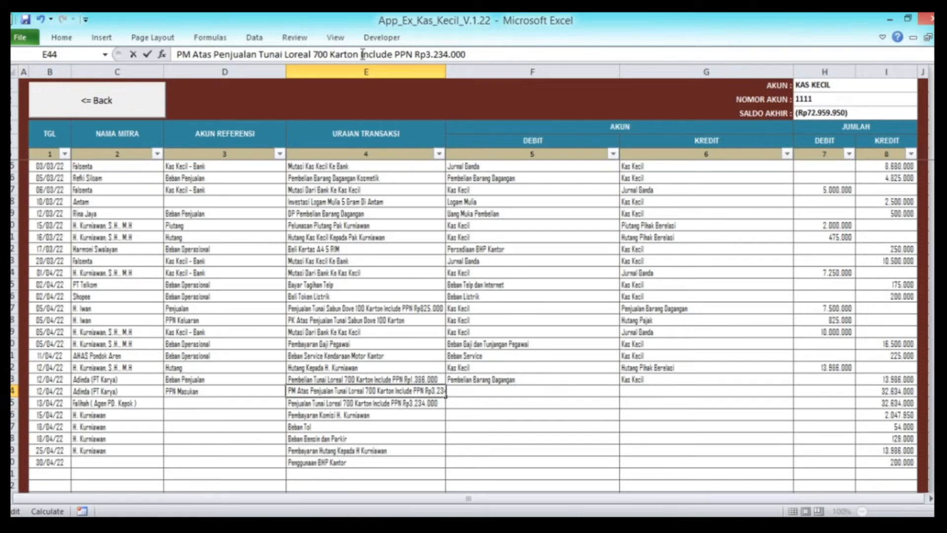
Step: Shorten the transaction description in E44 to "PM Atas Penjualan Tunai Loreal 700 Karton"
left_click_drag(363, 54, 471, 54)
key("BackSpace")
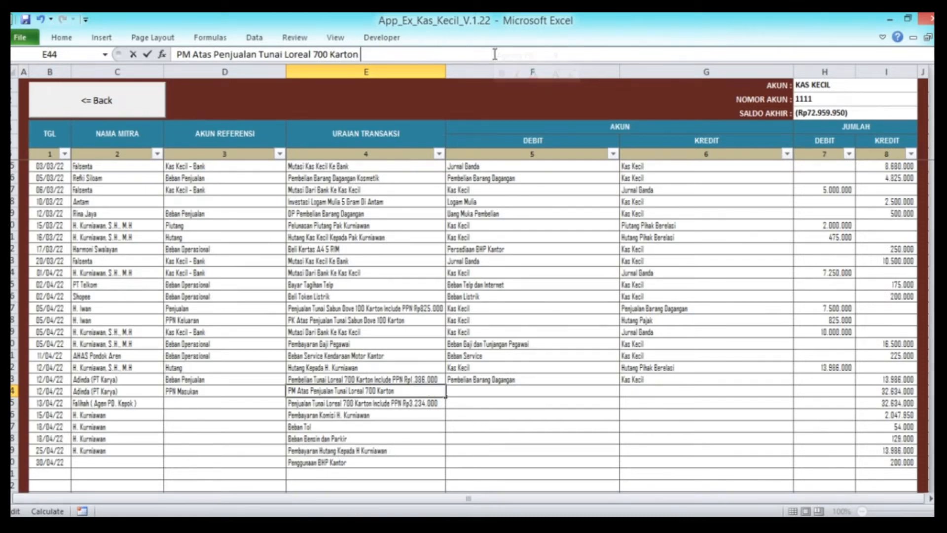
key("Tab")
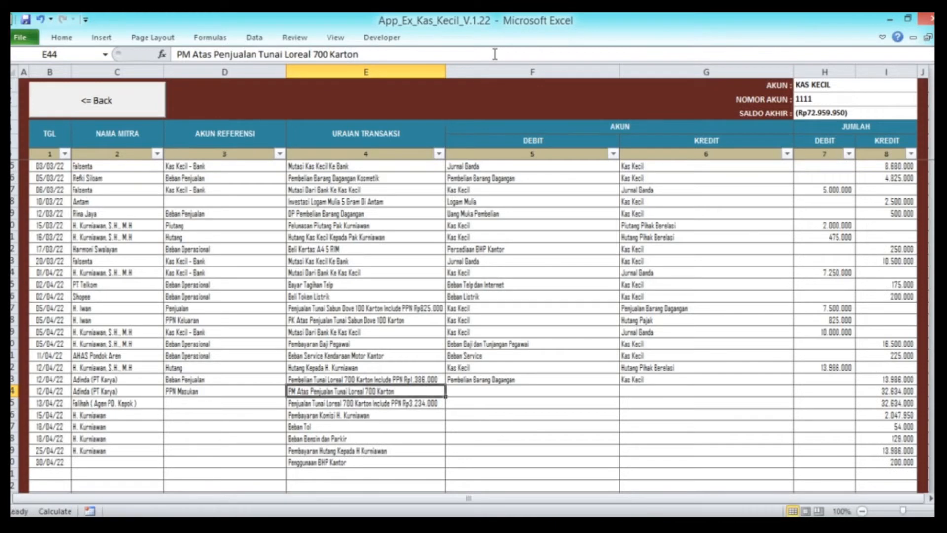
Step: Replace the credit amount of the PPN Masukan entry in I44 with 1386000
key("Tab")
key("Tab")
key("Tab")
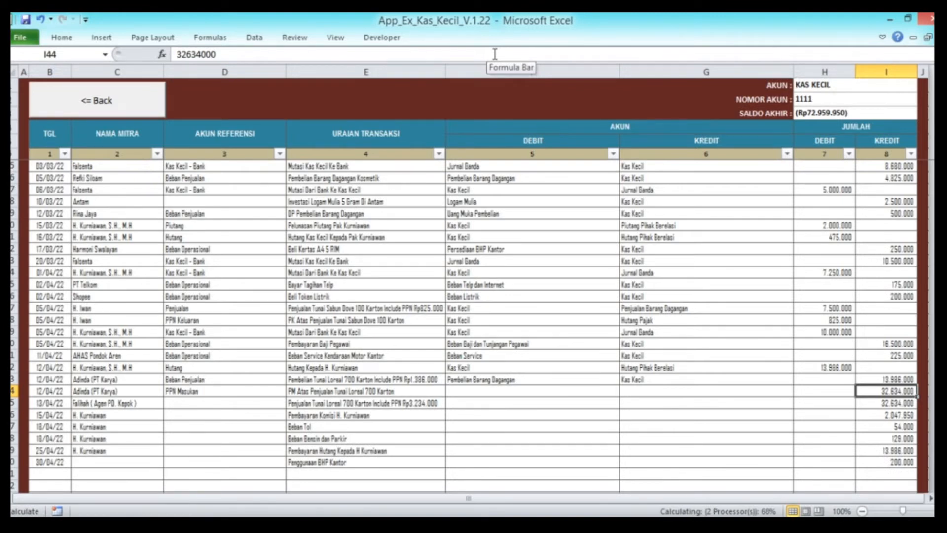
key("Delete")
key("Left")
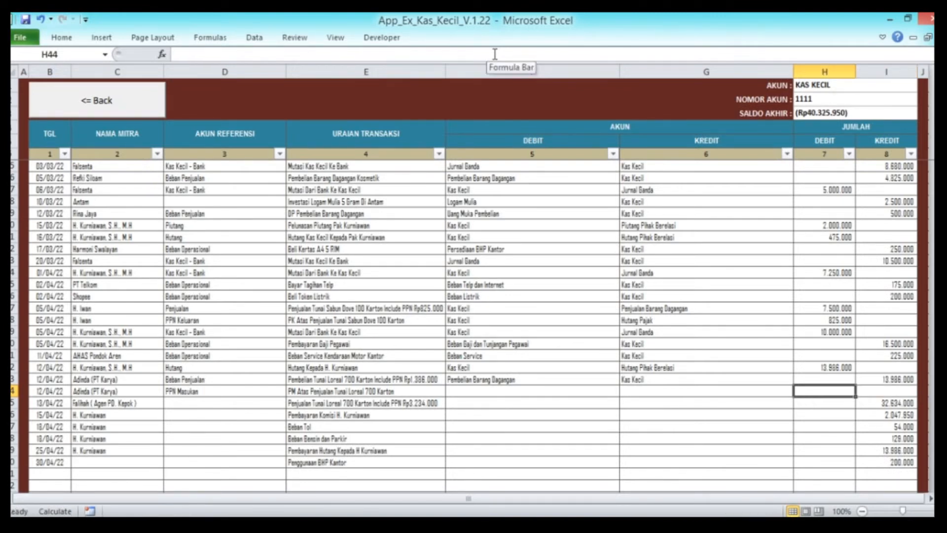
key("Right")
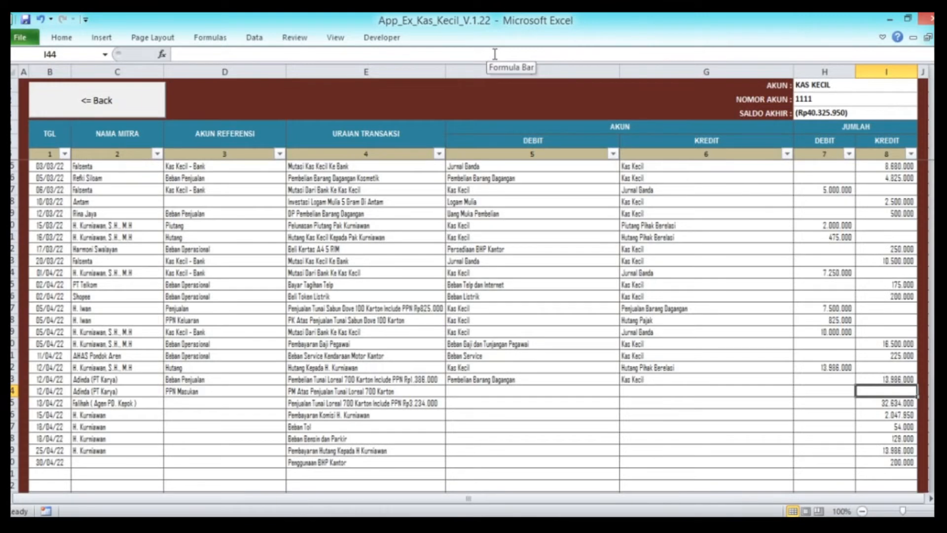
type("138")
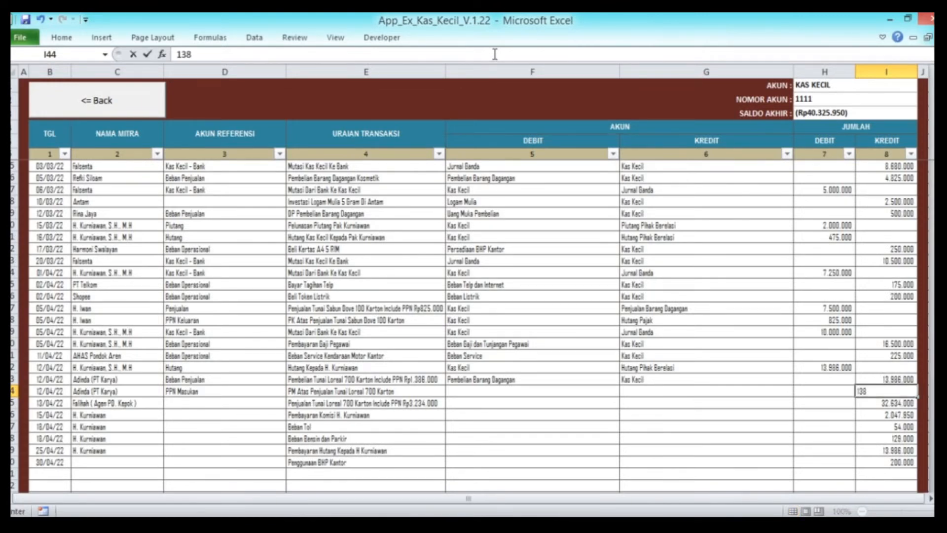
type("6000")
key("Return")
key("Up")
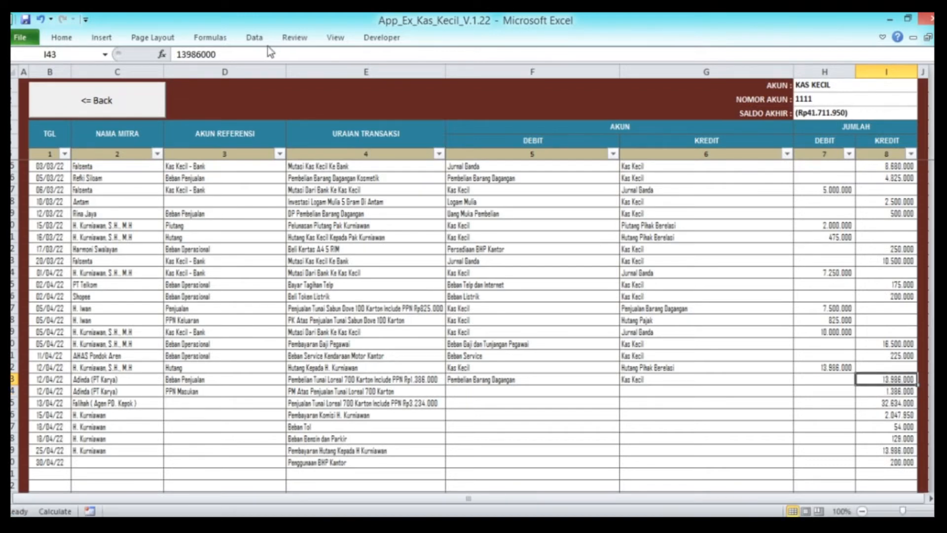
left_click(189, 55)
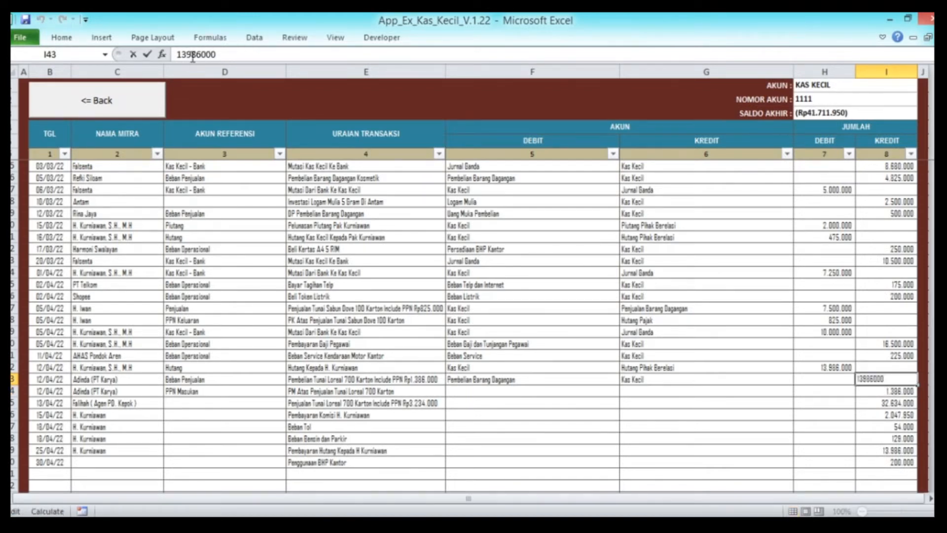
type("=")
key("Right")
key("Right")
key("Right")
key("Right")
key("Right")
key("Right")
key("Right")
key("Right")
type("-")
type("138")
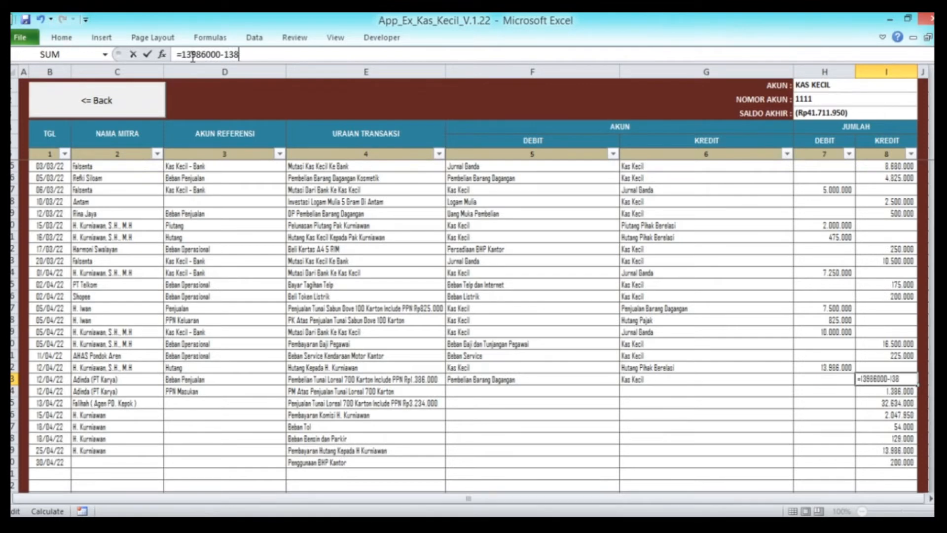
type("6000")
key("Return")
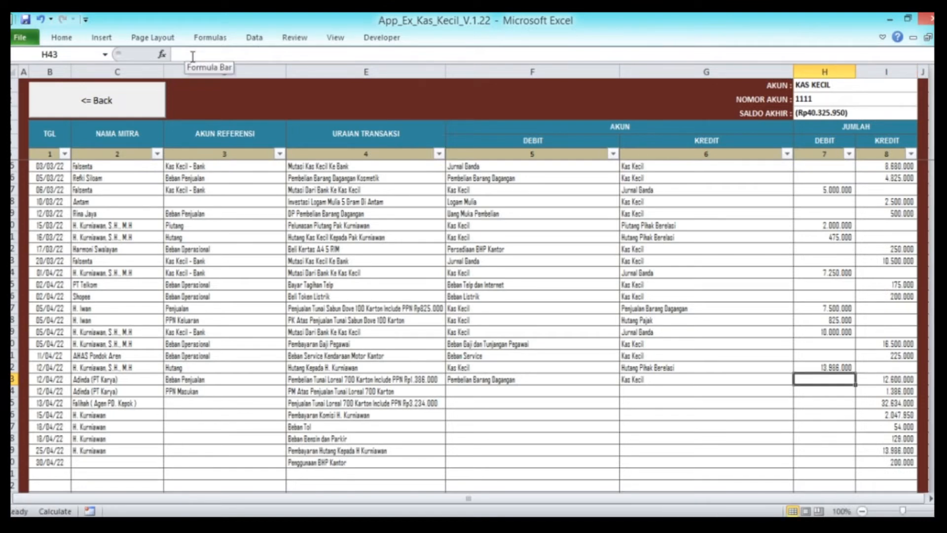
Step: Enter the fixed value 12.600.000 as the Loreal purchase's credit amount in I43
key("Right")
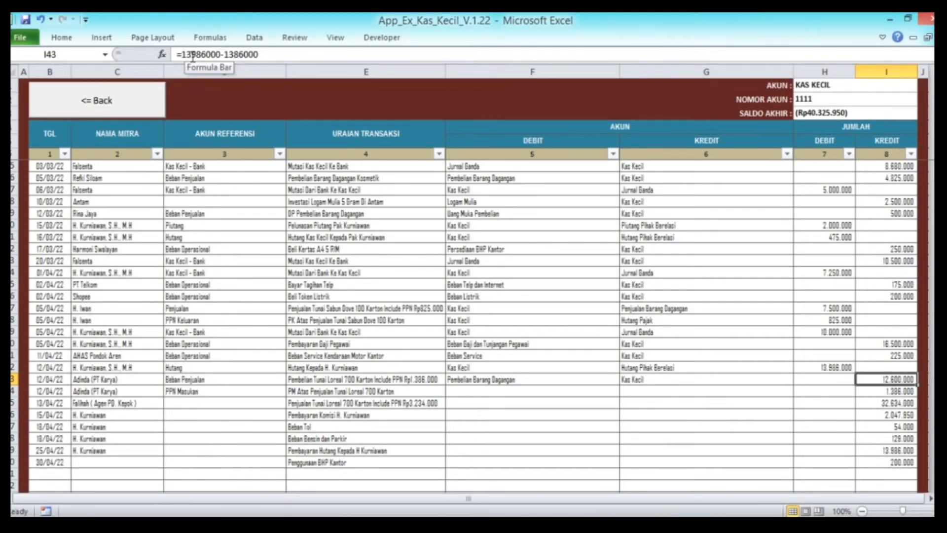
type("12.600.000")
key("Return")
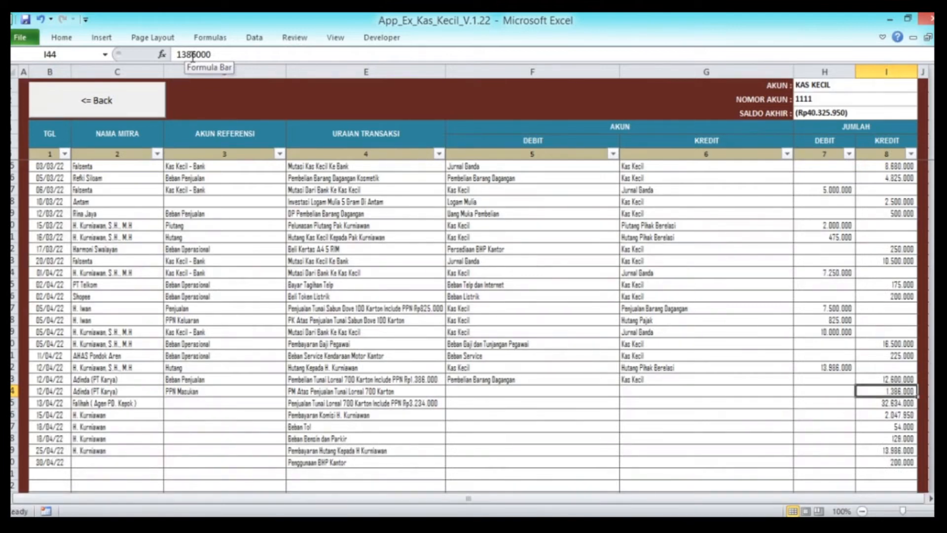
Step: Examine the available debit accounts for the PPN Masukan entry in F44, looking for a suitable tax account
key("Left")
key("Left")
key("Left")
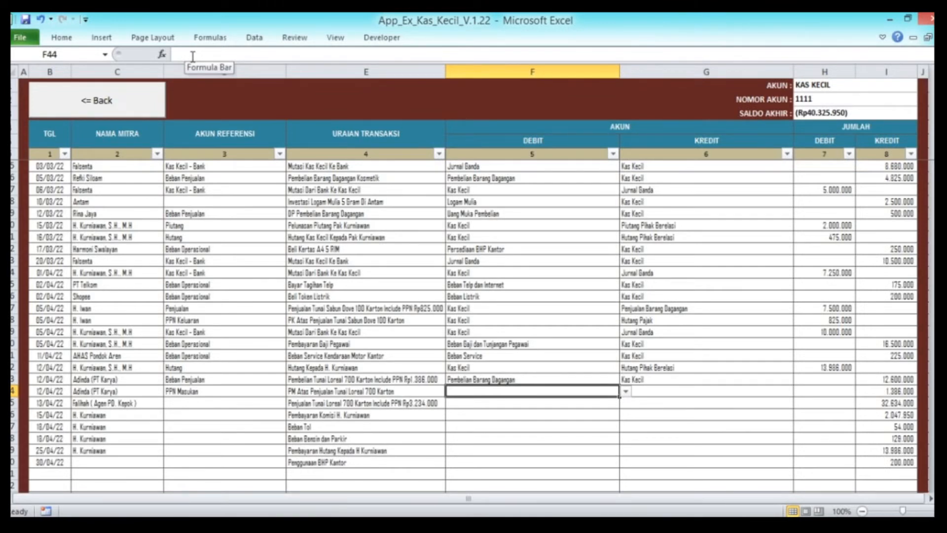
key("Up")
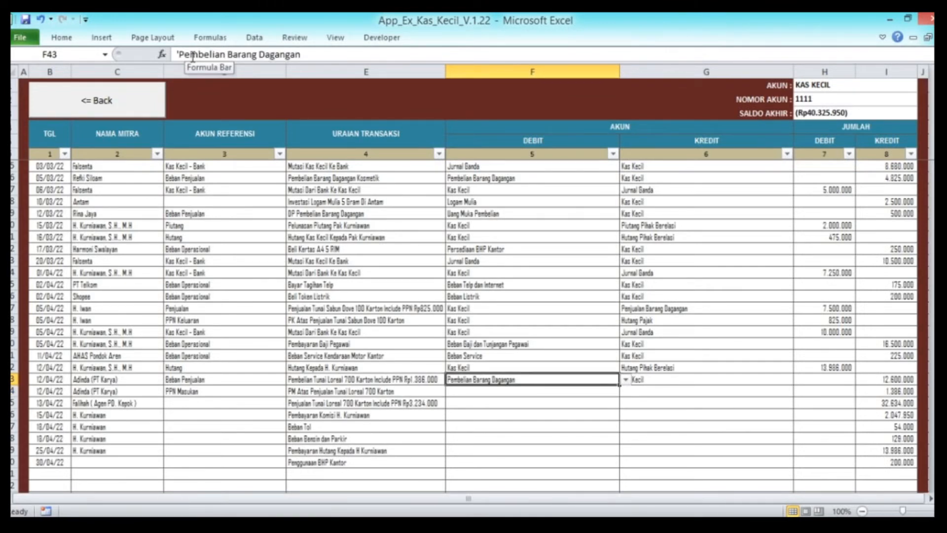
key("Down")
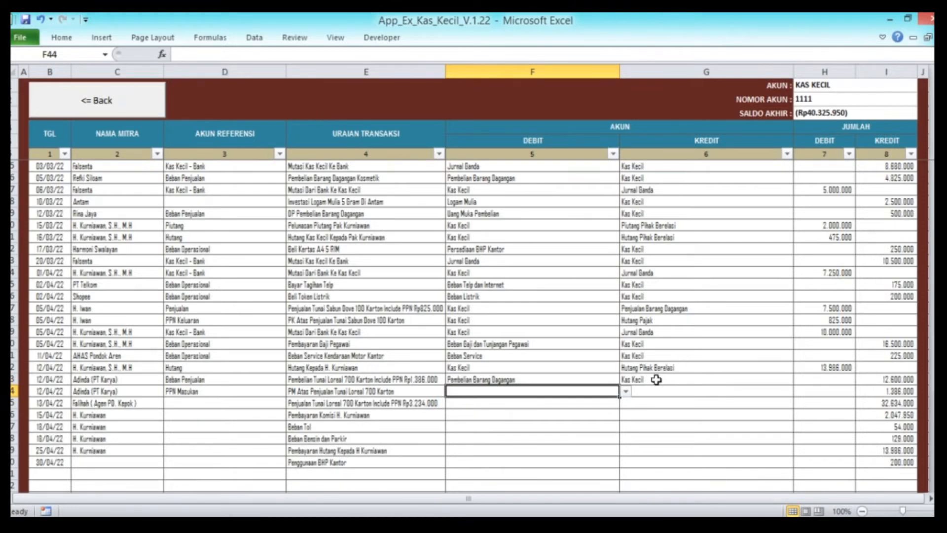
left_click(625, 392)
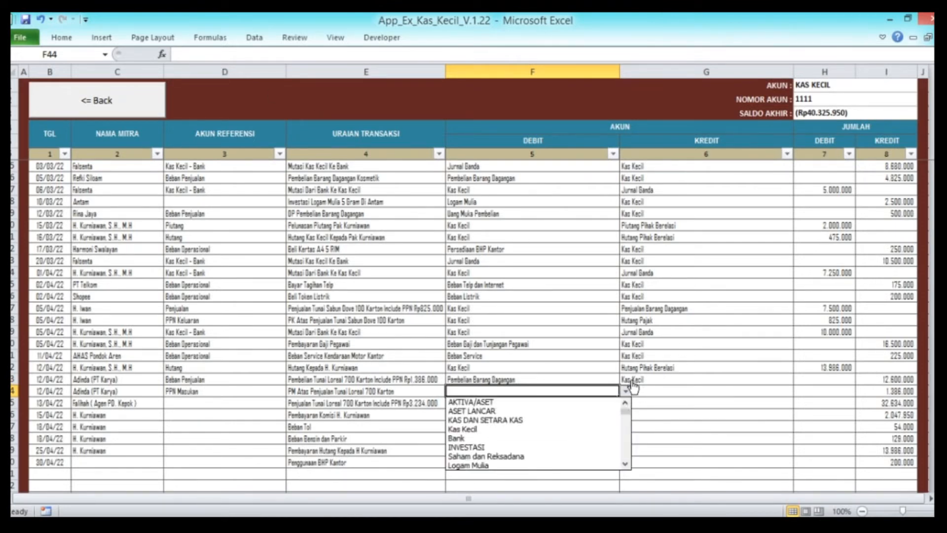
scroll(628, 469, "down", 3)
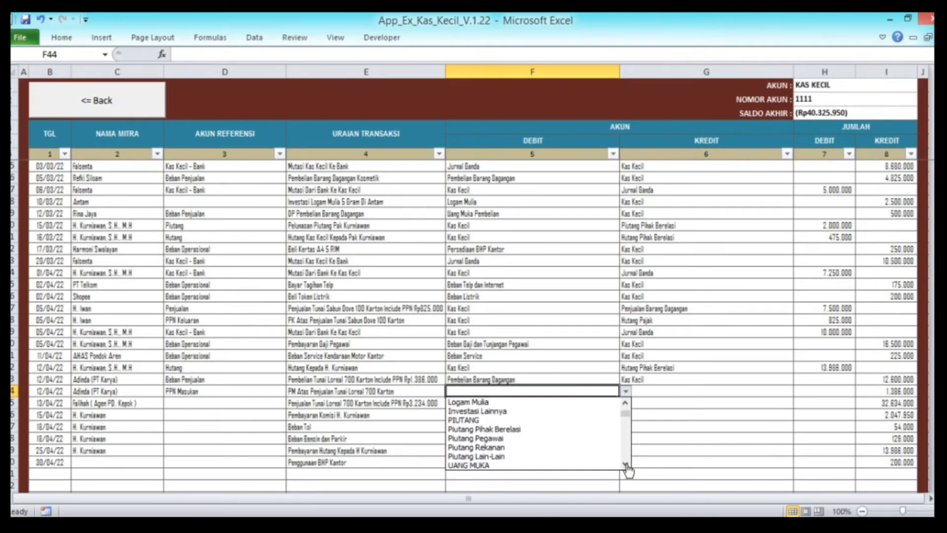
left_click(627, 466)
left_click(627, 466)
left_click(626, 466)
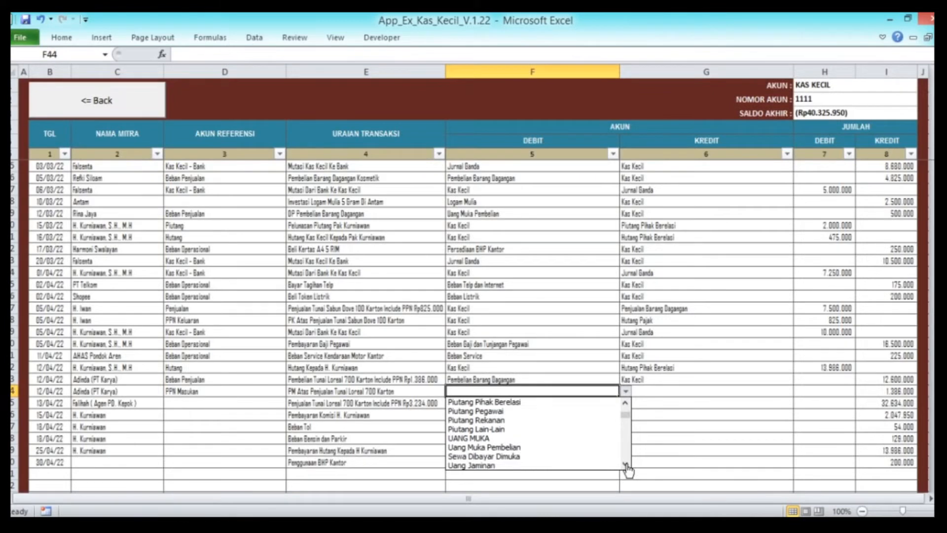
left_click(625, 405)
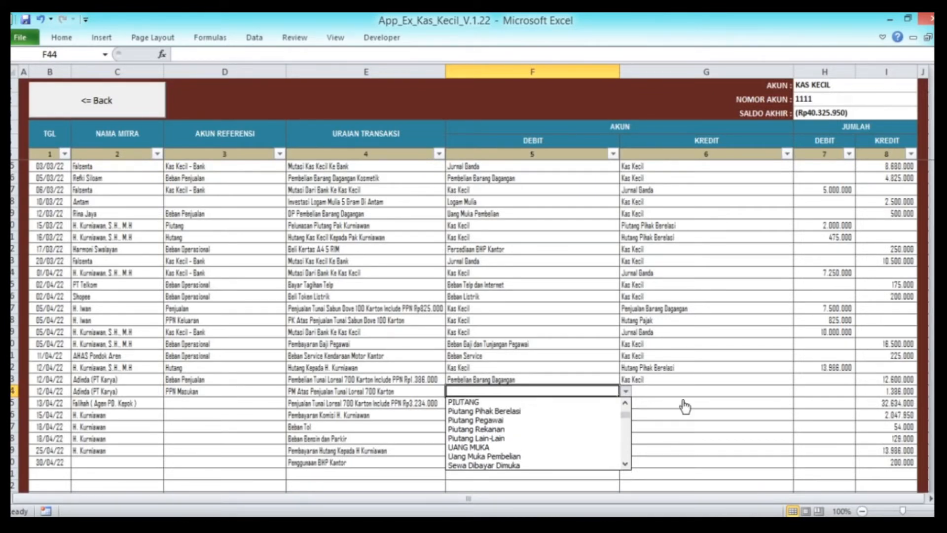
key("Escape")
Step: Leave the cash journal, return to the main menu and open the chart of accounts (COA)
left_click(129, 113)
left_click(326, 131)
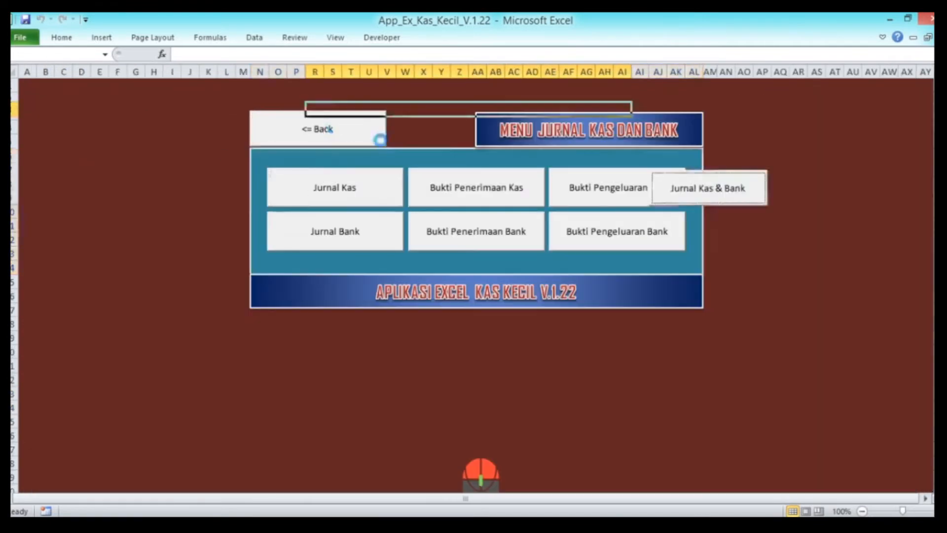
left_click(735, 131)
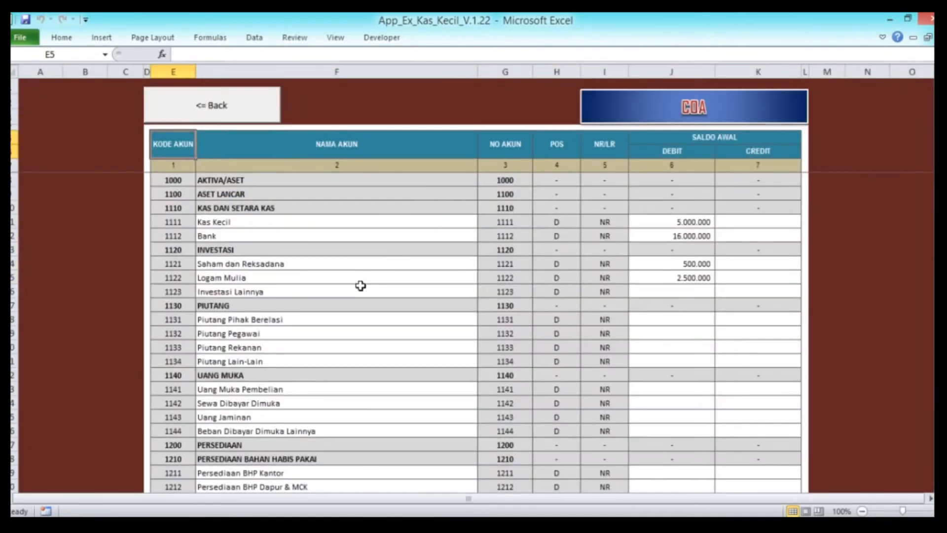
Step: Rename account 1133 in the chart of accounts to "Piutang Pajak"
left_click(298, 345)
left_click(309, 54)
key("BackSpace")
key("BackSpace")
key("BackSpace")
key("BackSpace")
key("BackSpace")
key("BackSpace")
key("BackSpace")
type("Pajak")
key("ctrl+Return")
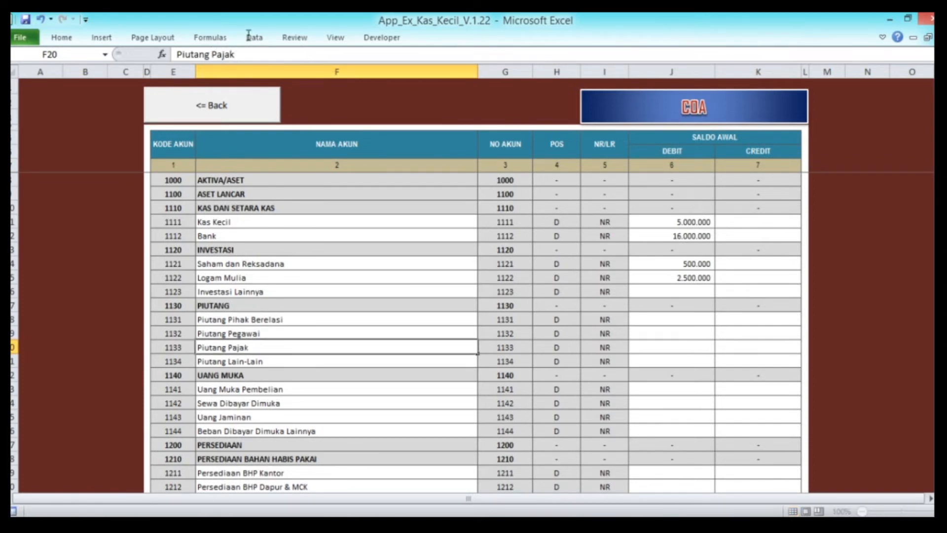
Step: Leave the chart of accounts and reopen the cash journal (Jurnal Kas)
left_click(173, 144)
left_click(185, 111)
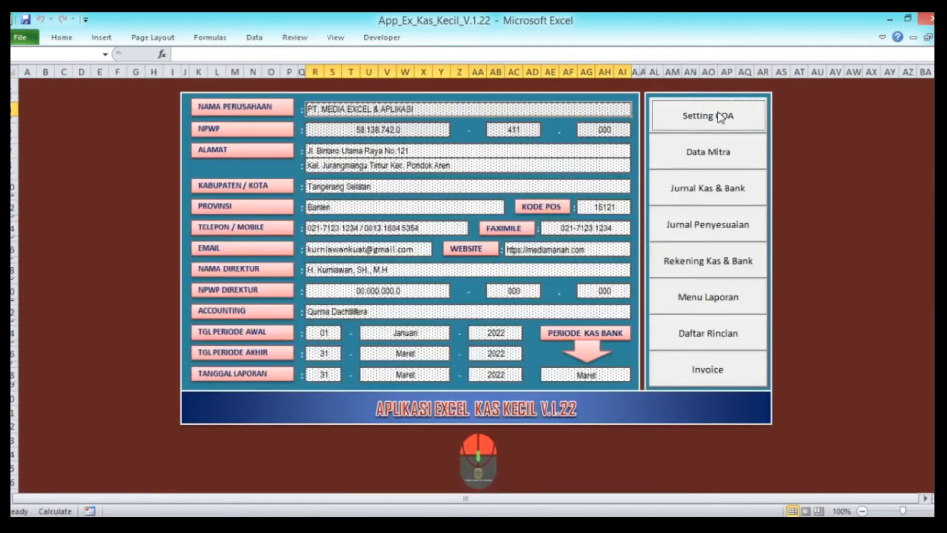
left_click(712, 198)
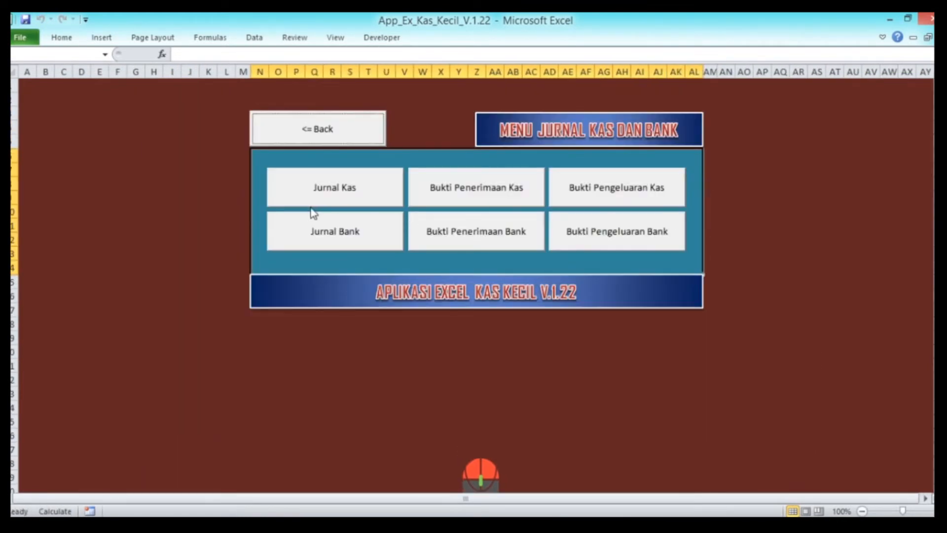
left_click(311, 206)
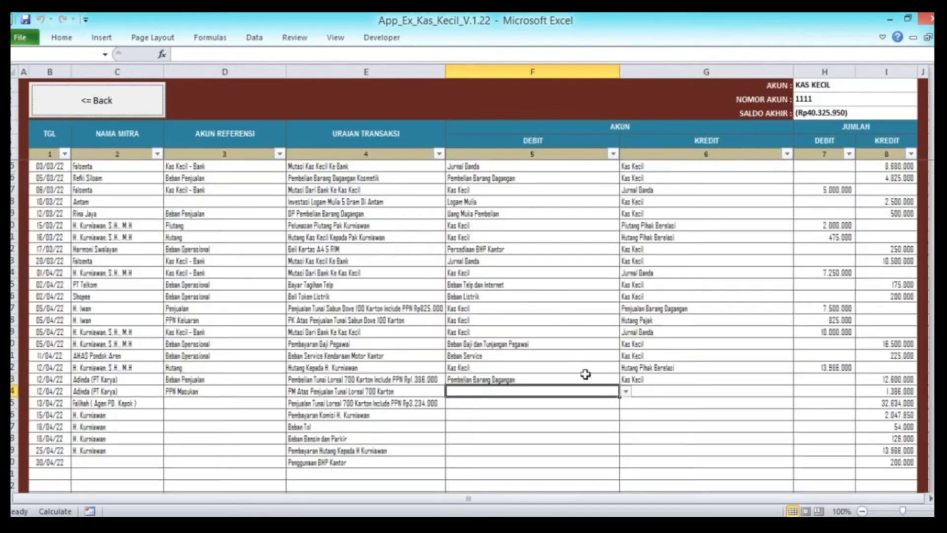
Step: Set the debit account of the PPN Masukan entry in F44 to Piutang Pajak
left_click(625, 391)
left_click(626, 464)
left_click(625, 463)
left_click(626, 463)
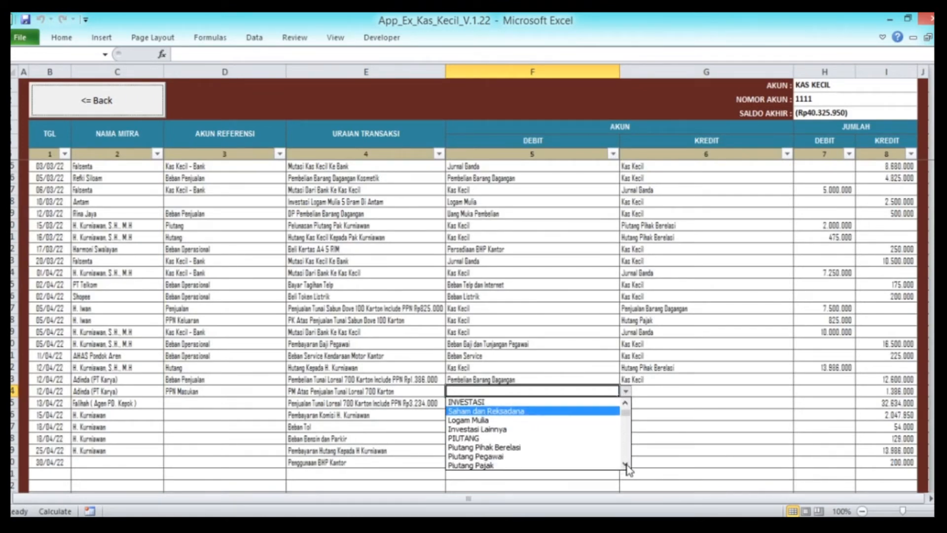
left_click(626, 464)
left_click(543, 456)
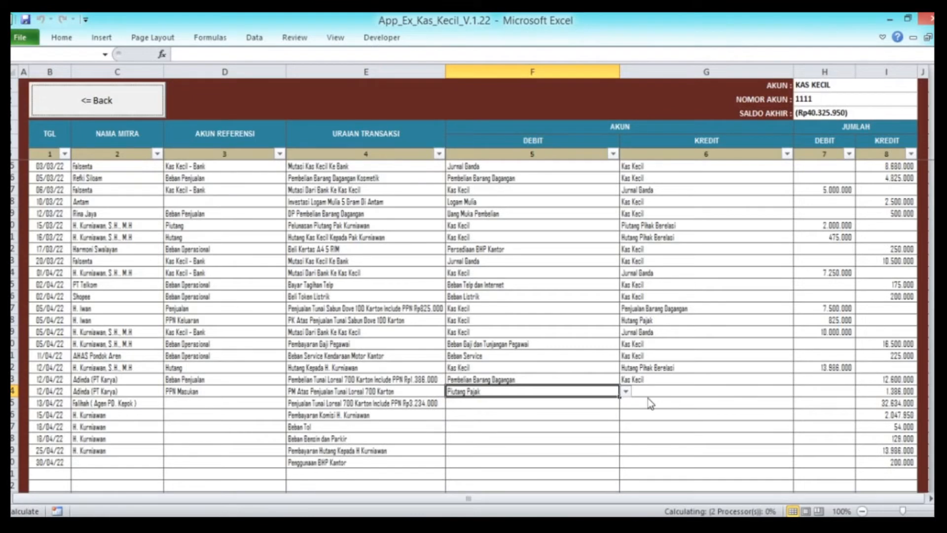
Step: Copy the credit account Kas Kecil from G43 into G44 for the PPN Masukan entry
key("Tab")
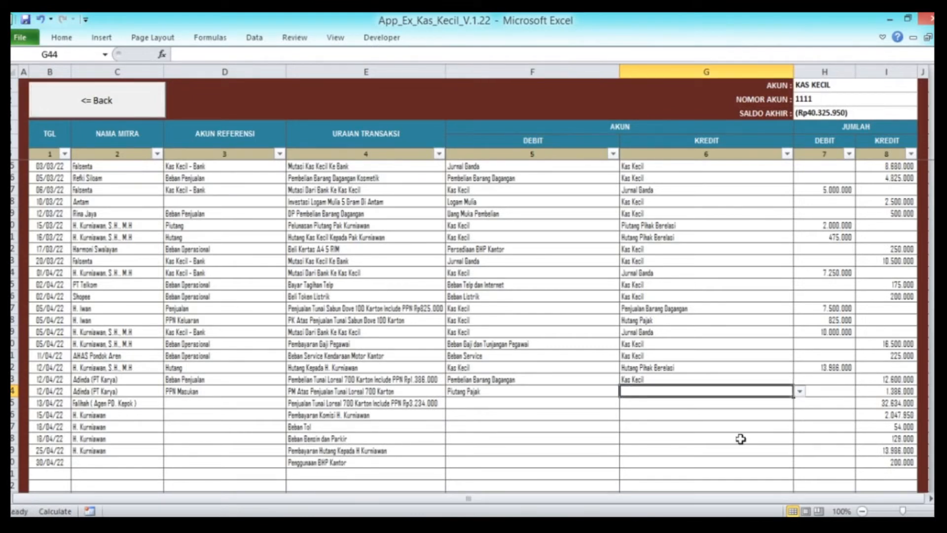
key("Up")
key("ctrl+c")
key("Down")
key("Return")
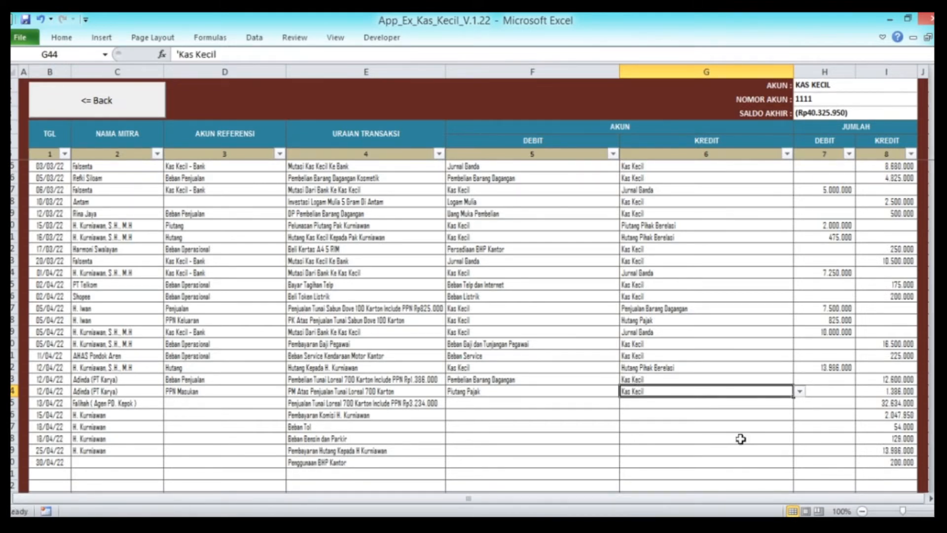
Step: Review the completed PPN Masukan entry in row 44, from its credit amount back to its date
key("Right")
key("Right")
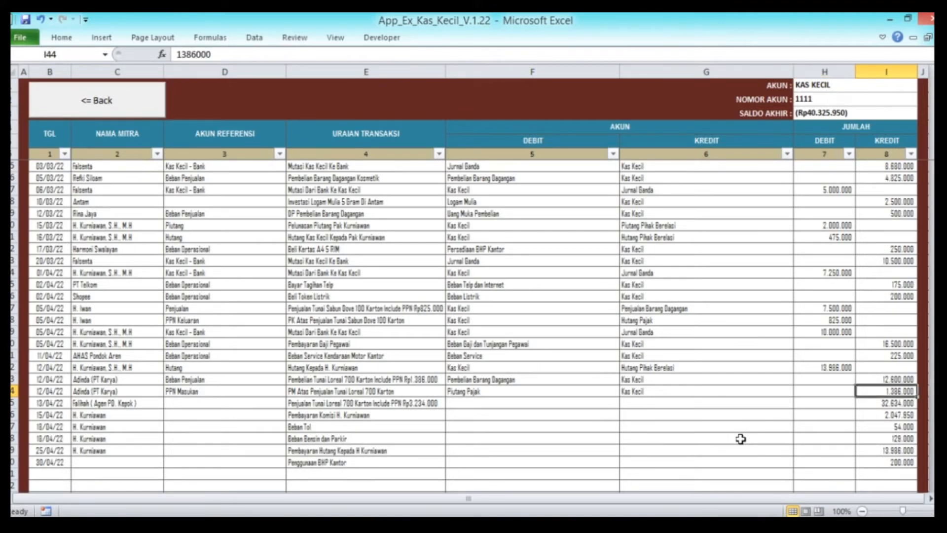
key("Left")
key("Left")
key("Left")
key("Left")
key("Left")
key("Left")
key("Left")
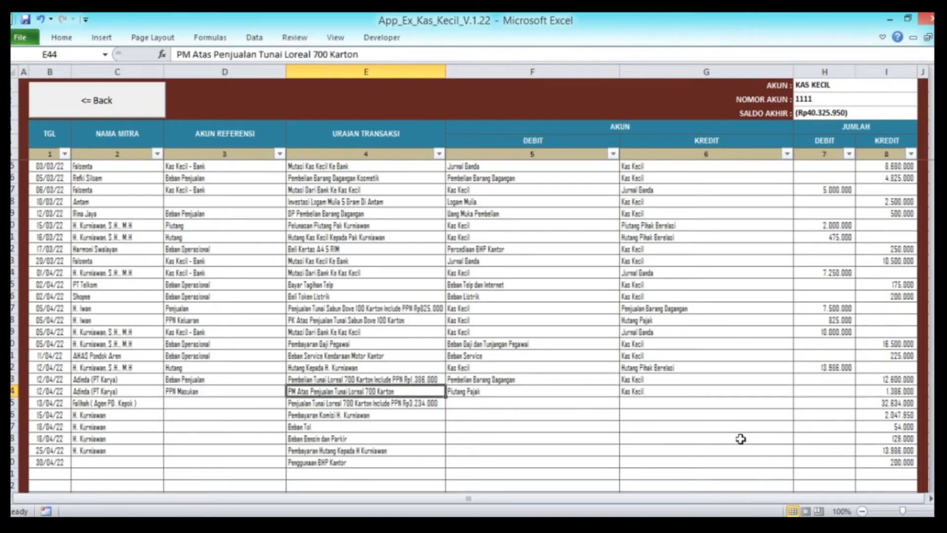
Step: Examine the 13/04/22 Loreal sale in row 45, checking its partner, description, accounts and amount
key("Down")
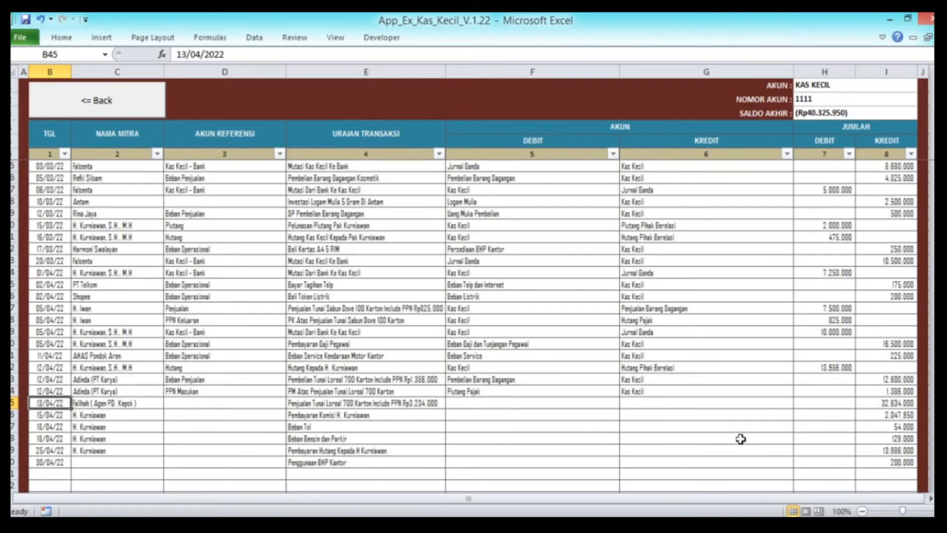
key("Right")
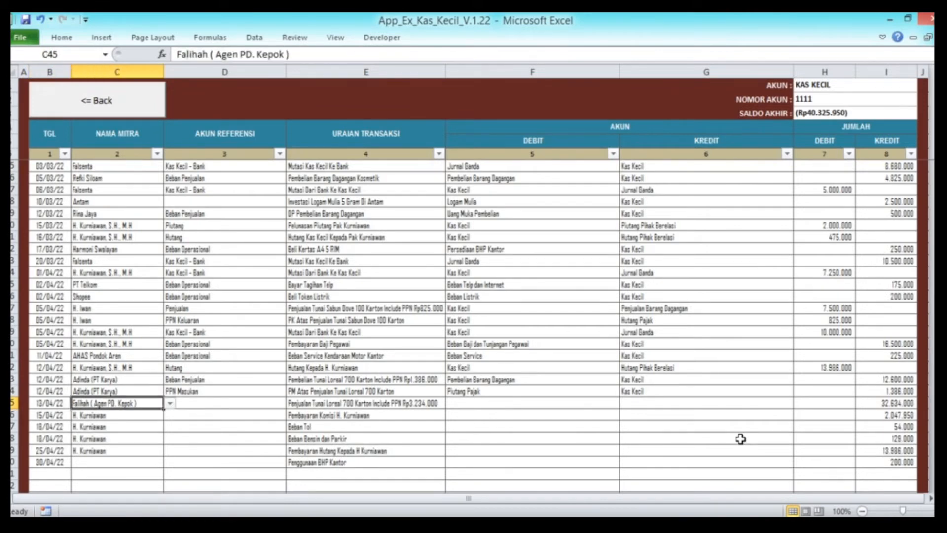
key("Right")
key("Right")
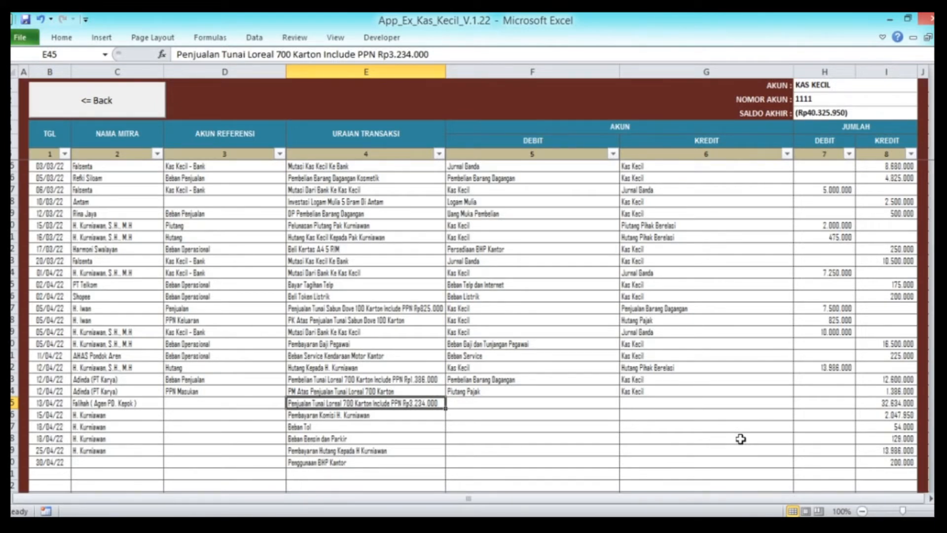
key("Right")
key("Right")
key("Right")
key("Right")
key("Left")
key("Left")
key("Left")
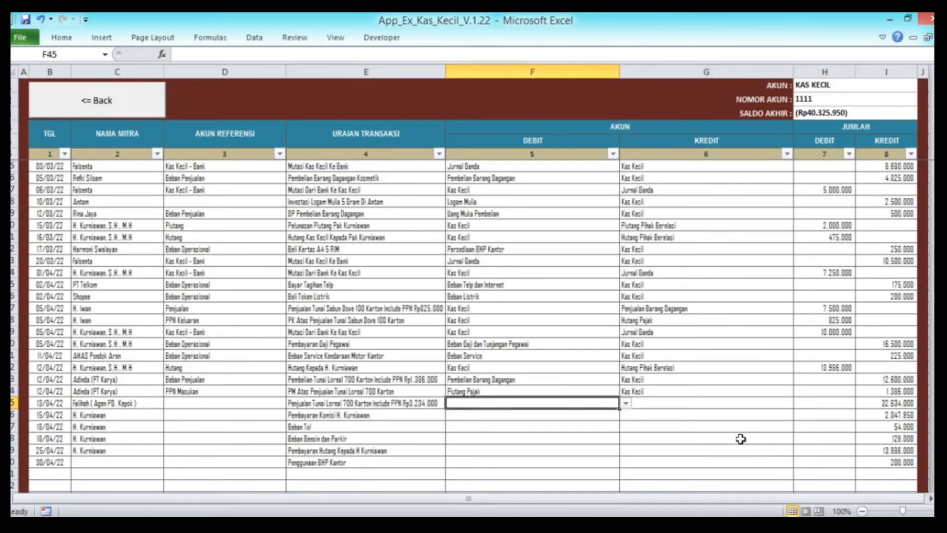
Step: Check the partner options available for the 13/04/22 Loreal sale in C45
key("Left")
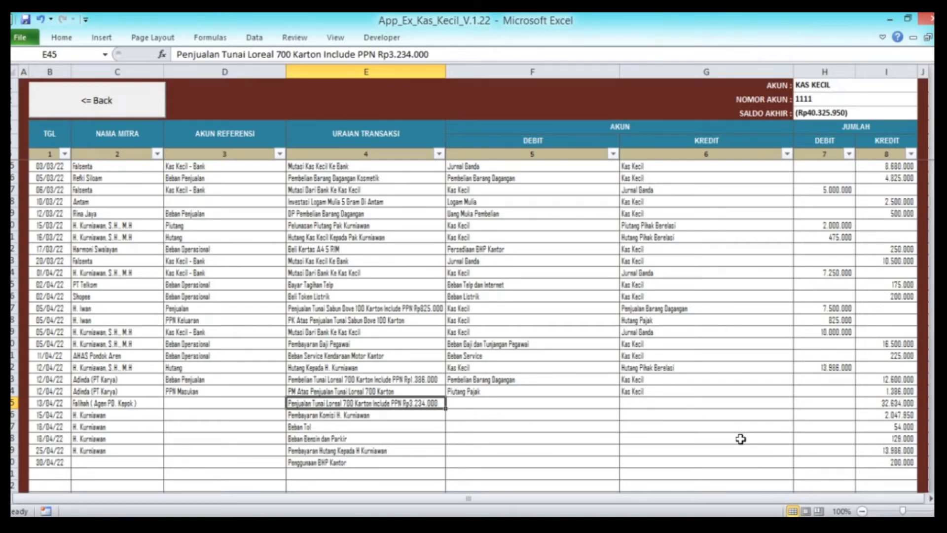
key("Left")
key("Left")
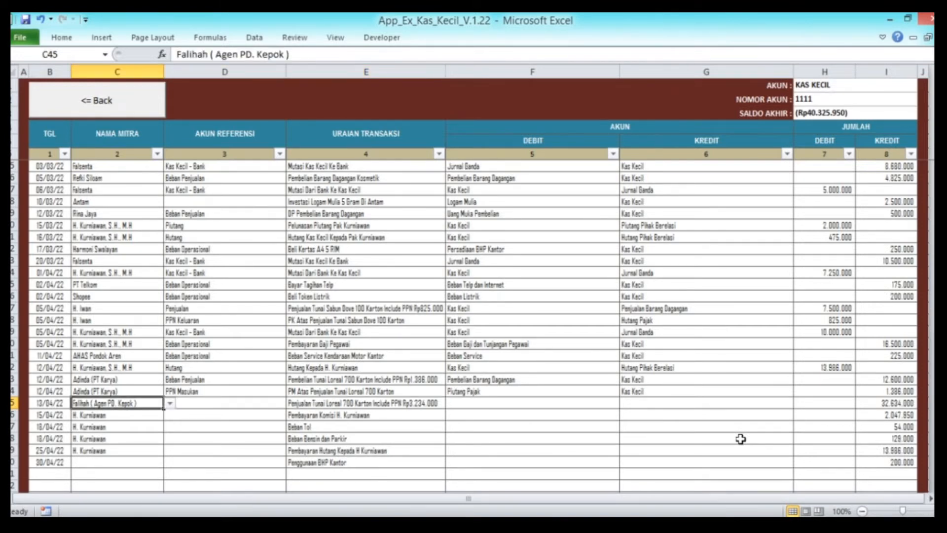
left_click(171, 406)
key("Escape")
Step: Leave the Kas Kecil journal and open the Data Mitra sheet
left_click(108, 102)
left_click(370, 188)
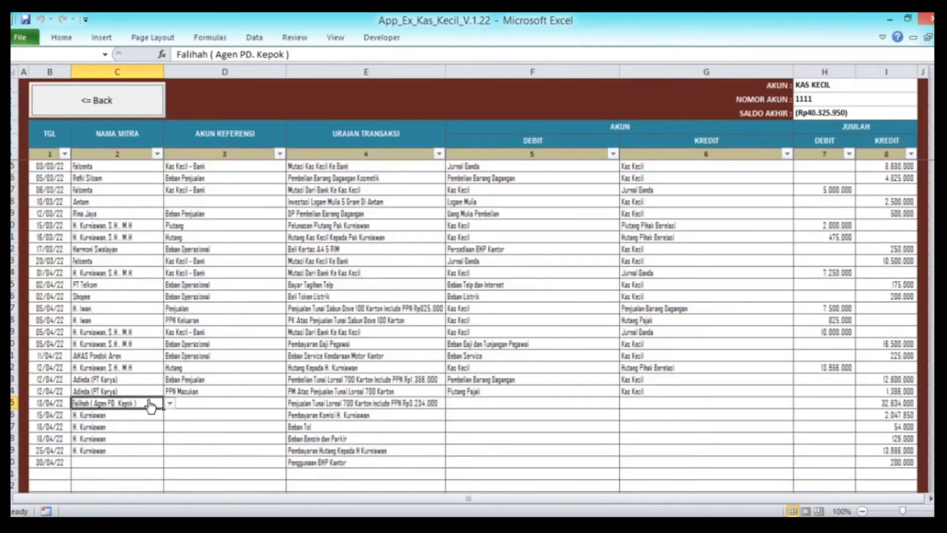
left_click(99, 101)
left_click(367, 138)
left_click(679, 124)
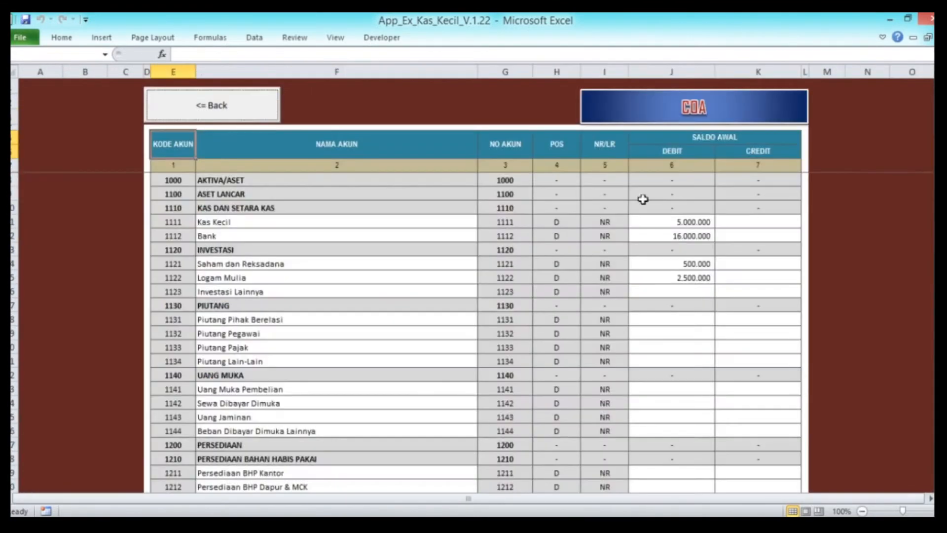
left_click(251, 118)
left_click(731, 167)
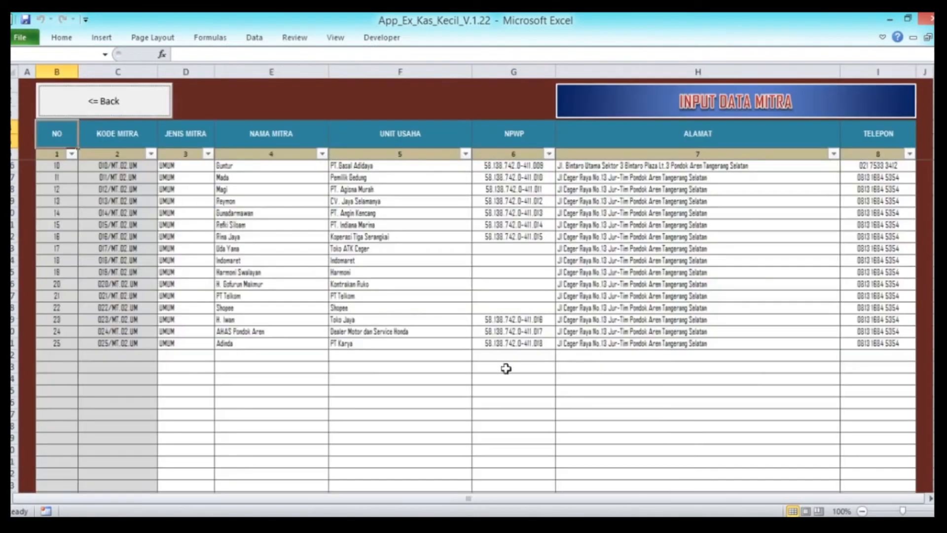
Step: Duplicate the last partner record in D31:I31 into the empty row 32, from Jenis Mitra to Telepon
left_click(195, 354)
key("shift+Right")
key("shift+Right")
key("shift+Right")
key("shift+Right")
key("shift+Right")
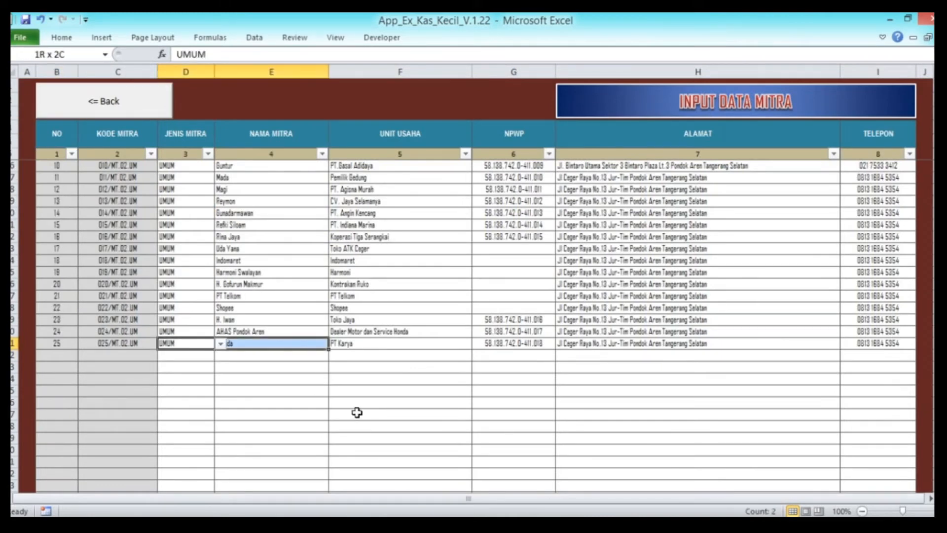
key("ctrl+c")
key("Down")
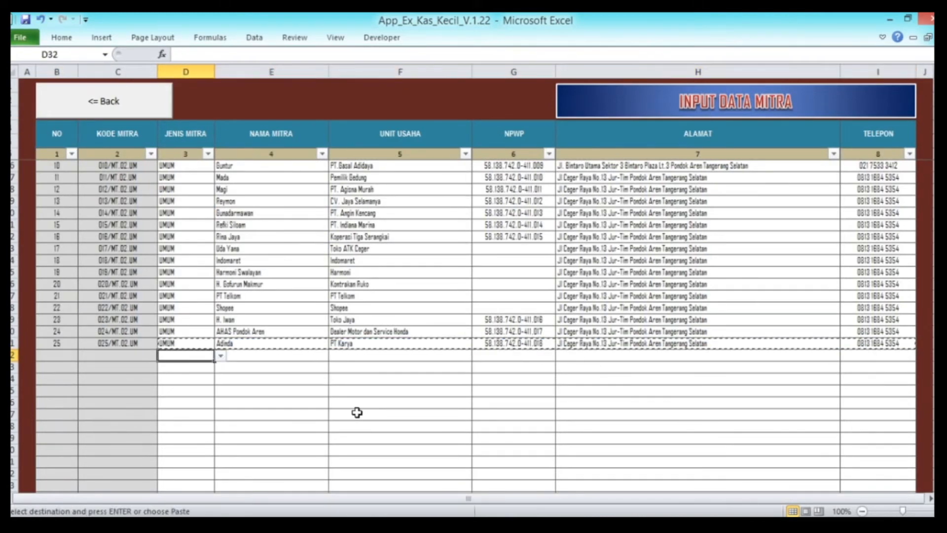
key("shift+Right")
key("shift+Right")
key("shift+Right")
key("shift+Right")
key("shift+Right")
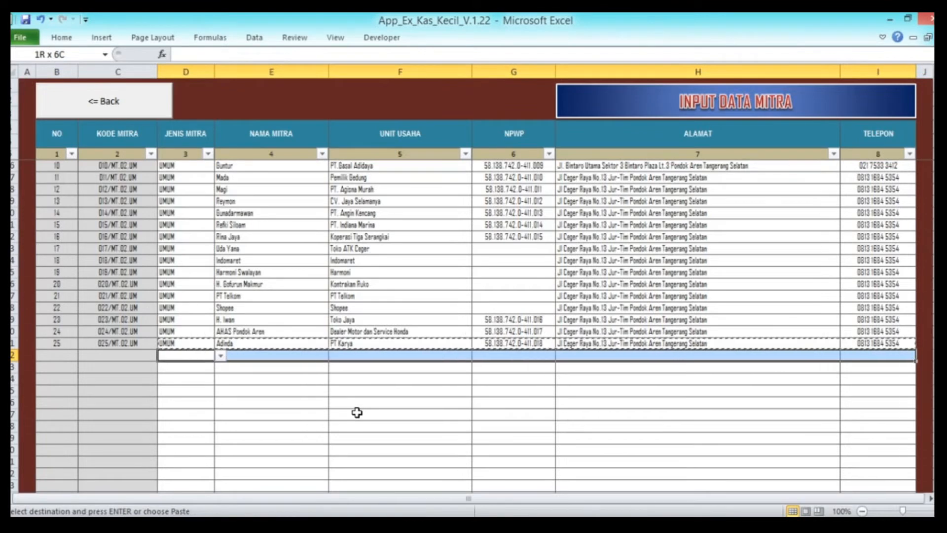
key("ctrl+v")
Step: Enter the new partner's name in E32 and set the business unit in F32 to Agen PD Kepok
key("Right")
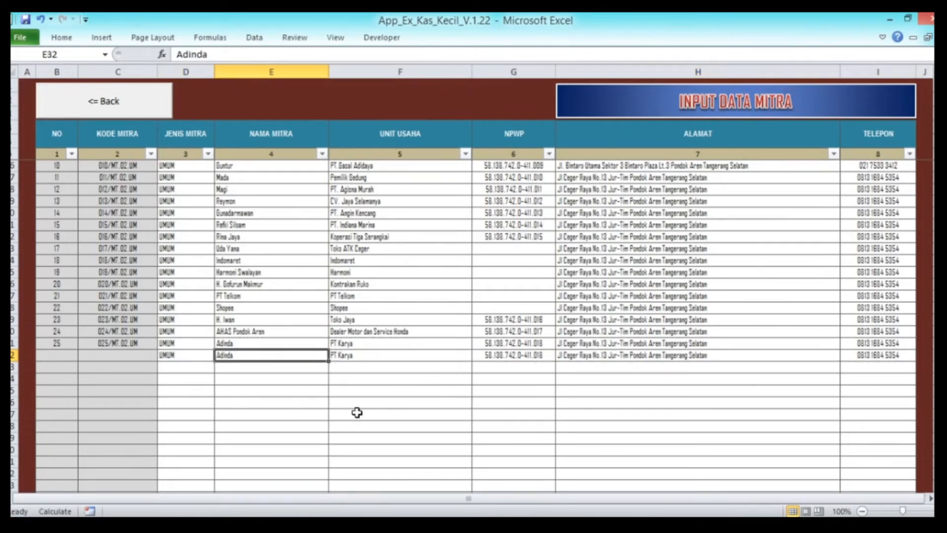
type("Falihah")
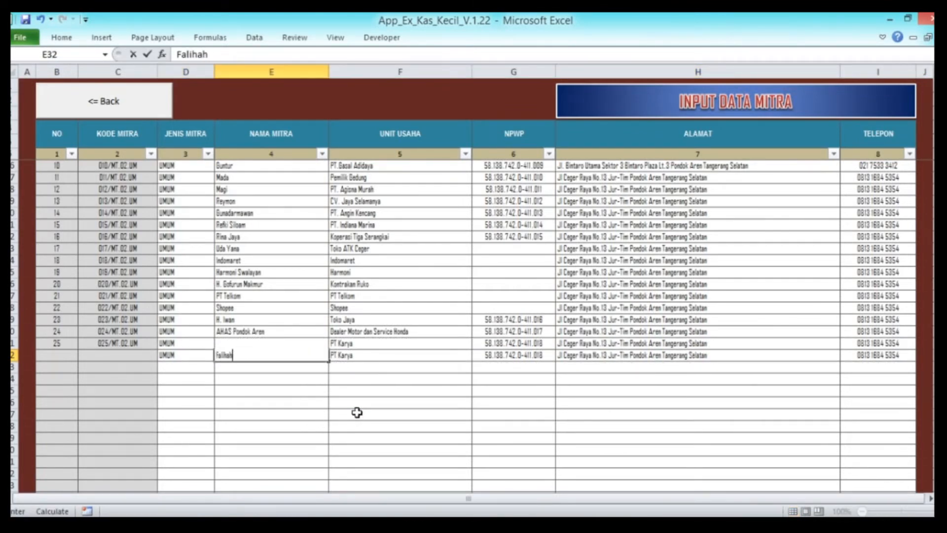
key("Right")
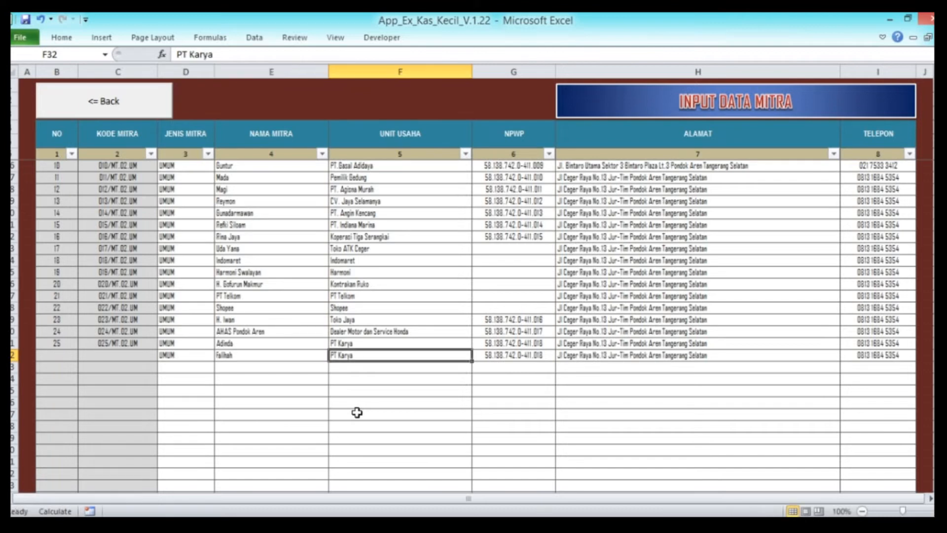
type("Agen PD Kepok")
key("Return")
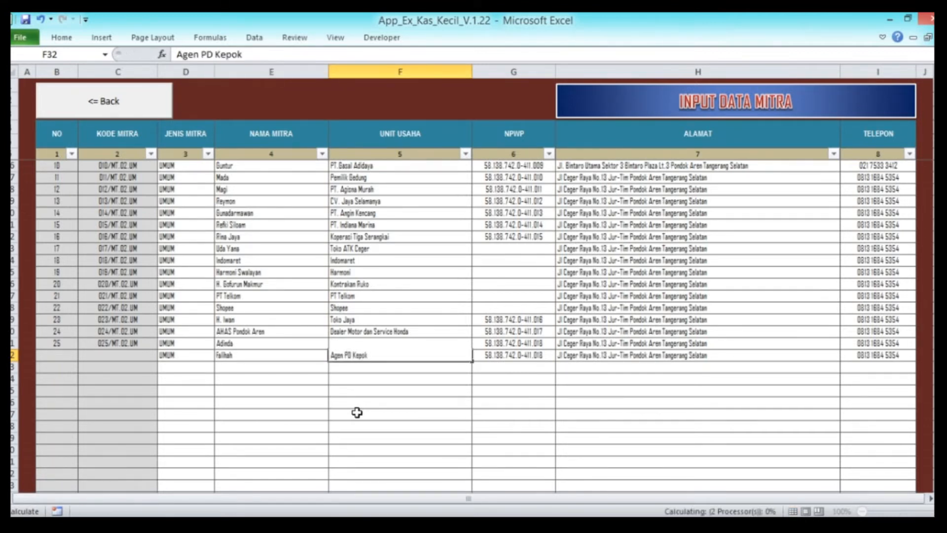
Step: Change the last digit of the new partner's NPWP in G32 to 9
key("Right")
left_click(296, 55)
key("BackSpace")
type("9")
key("Return")
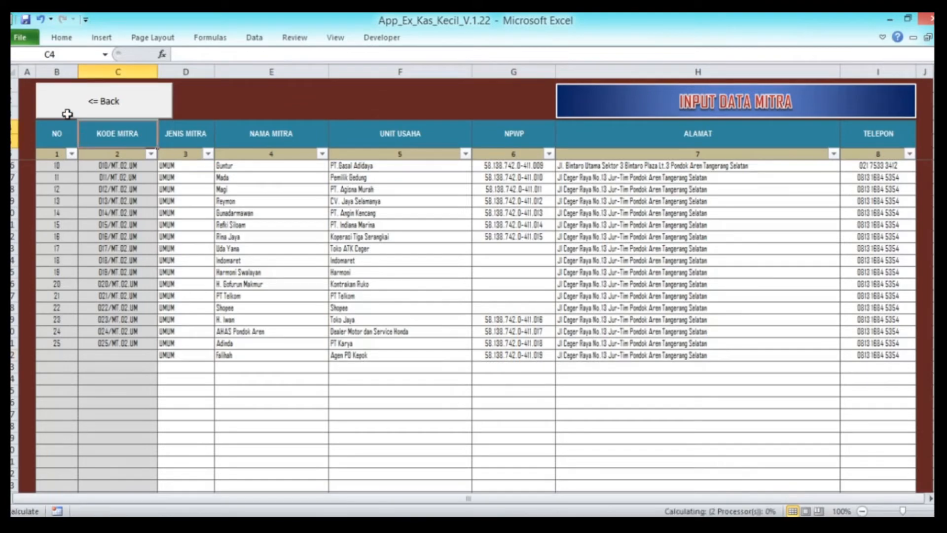
Step: Return from the partner data to the Kas Kecil journal
left_click(70, 109)
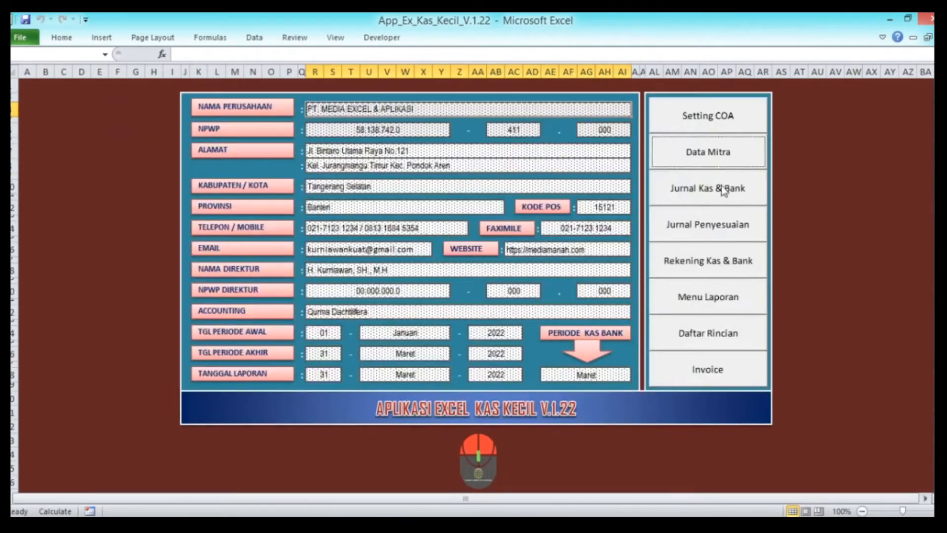
left_click(719, 190)
left_click(310, 196)
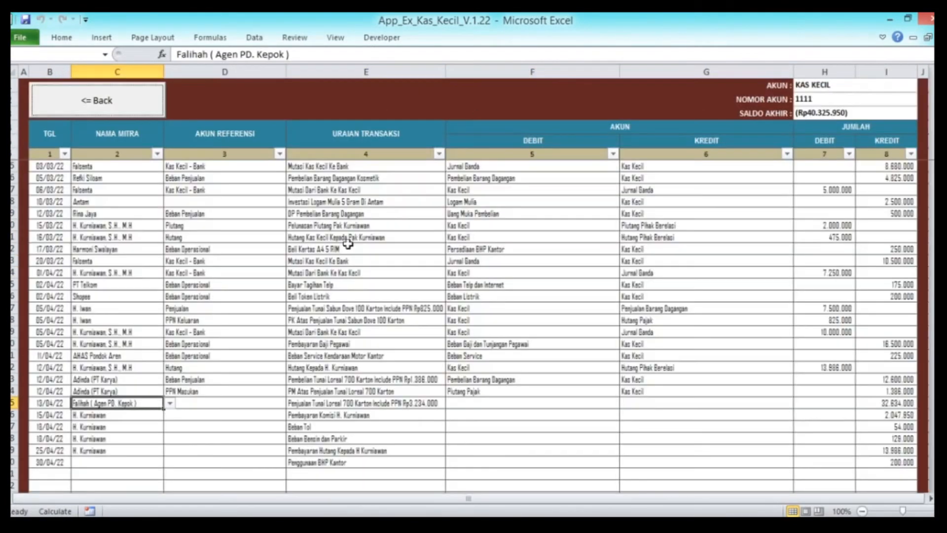
Step: Set the partner of the 12/04/22 Loreal purchase in C43 to the registered name of the PT Karya contact
left_click(154, 379)
left_click(169, 379)
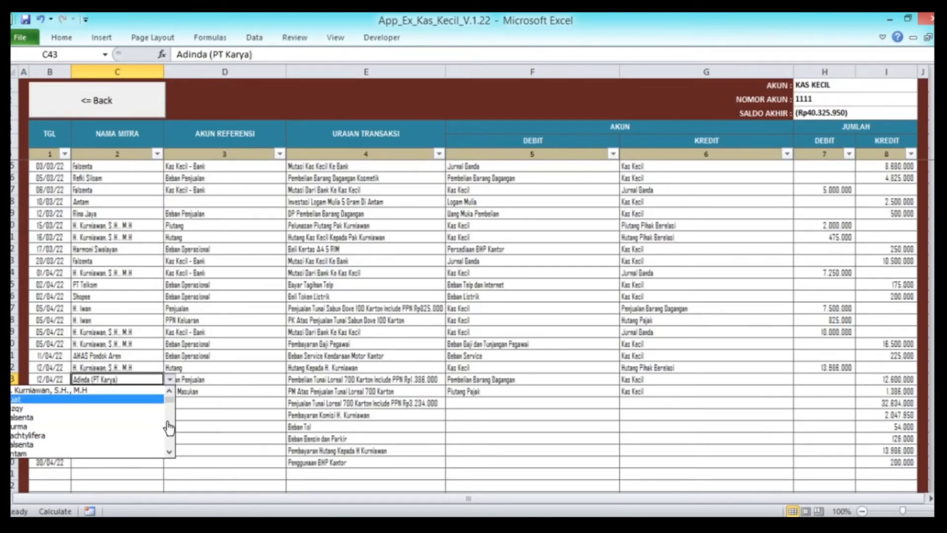
left_click(169, 452)
left_click(169, 452)
left_click(169, 451)
left_click(169, 452)
left_click(99, 436)
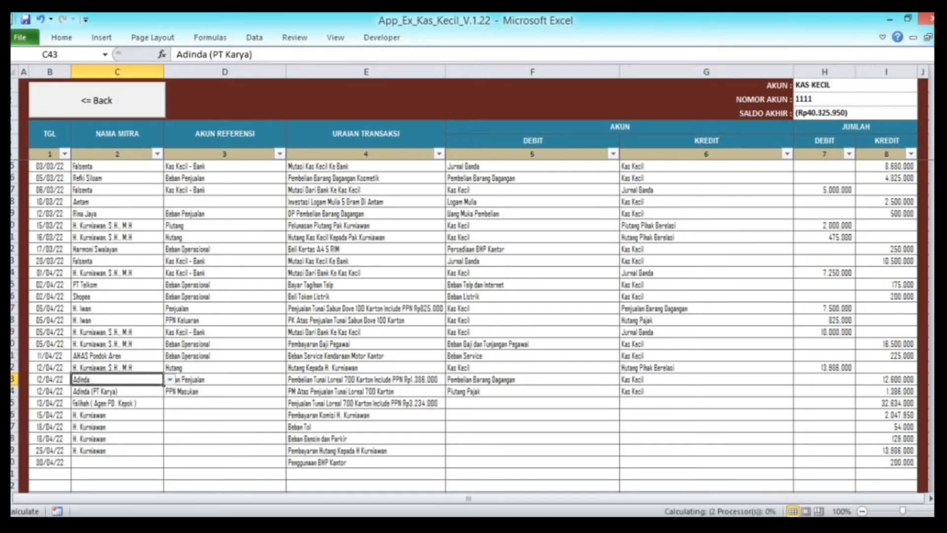
Step: Copy the partner name from C43 into C44 for the PPN Masukan entry
key("ctrl+c")
key("Down")
key("ctrl+v")
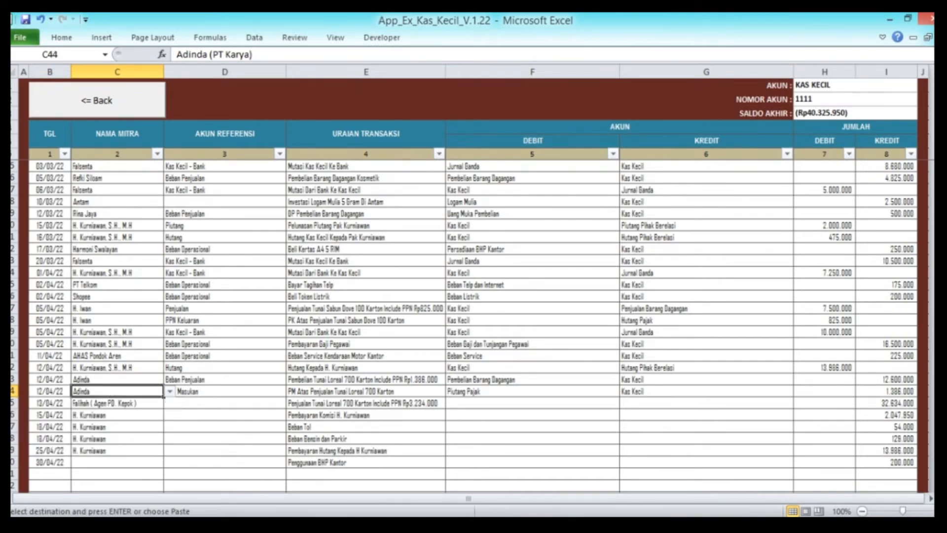
key("Escape")
Step: Set the partner of the 13/04/22 Loreal sale in C45 to the newly registered Agen PD Kepok contact
key("Down")
left_click(170, 405)
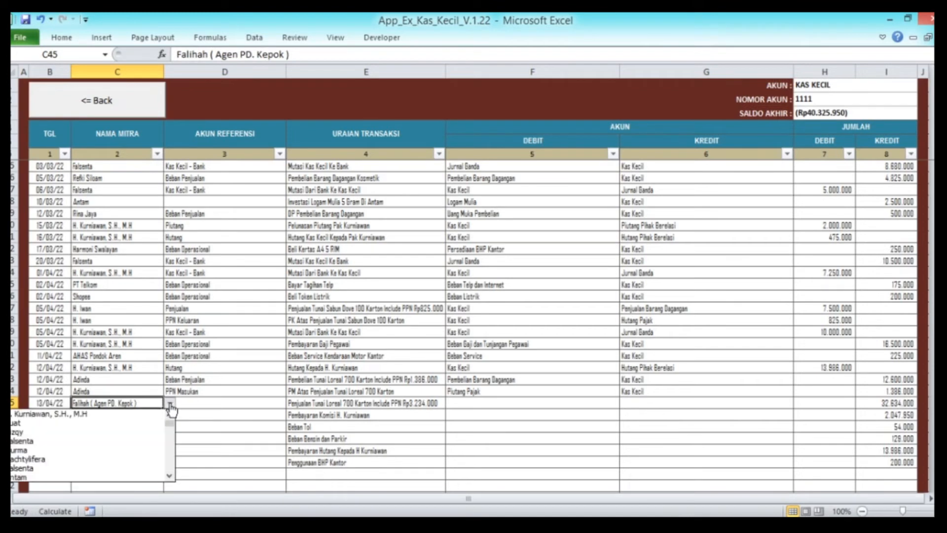
left_click(169, 476)
left_click(169, 476)
left_click(170, 477)
left_click(170, 476)
left_click(117, 441)
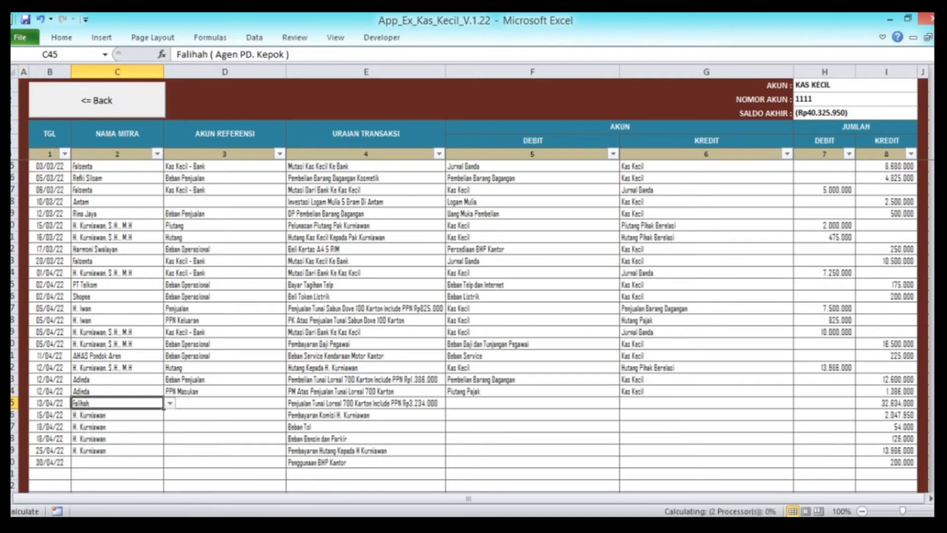
Step: Set the reference account of the 13/04/22 Loreal sale in D45 to Penjualan
key("Right")
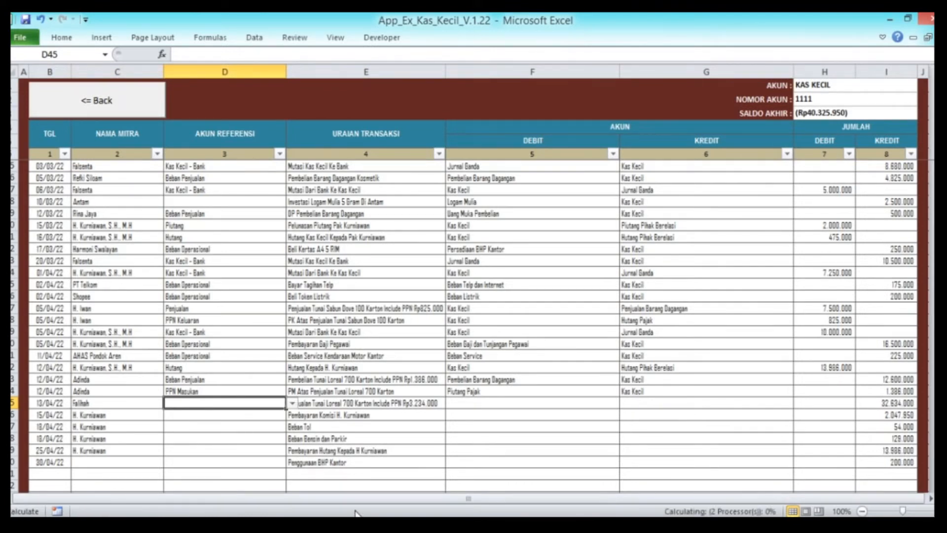
left_click(293, 404)
left_click(266, 414)
Step: Copy the debit account Kas Kecil and credit account Penjualan Barang Dagangan from F37:G37 into F45:G45
key("Right")
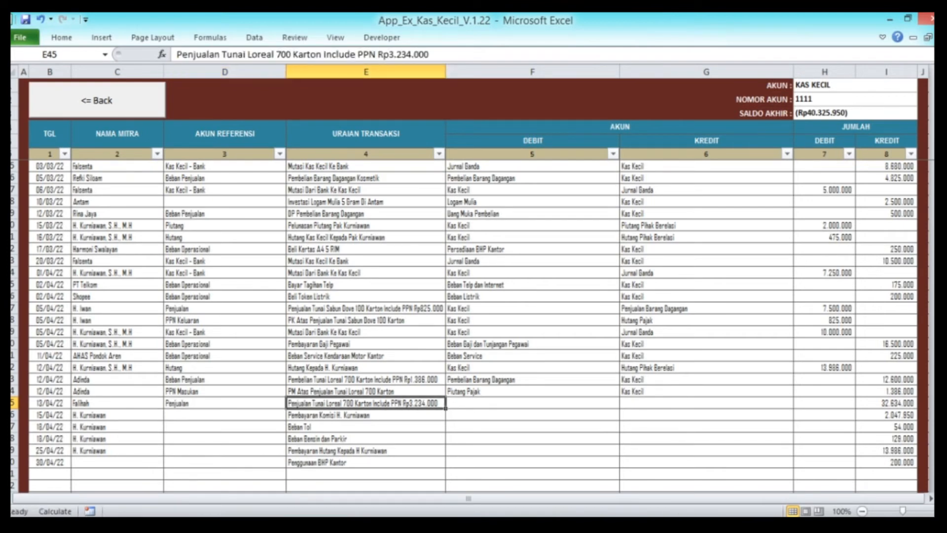
key("Right")
key("Up")
key("Up")
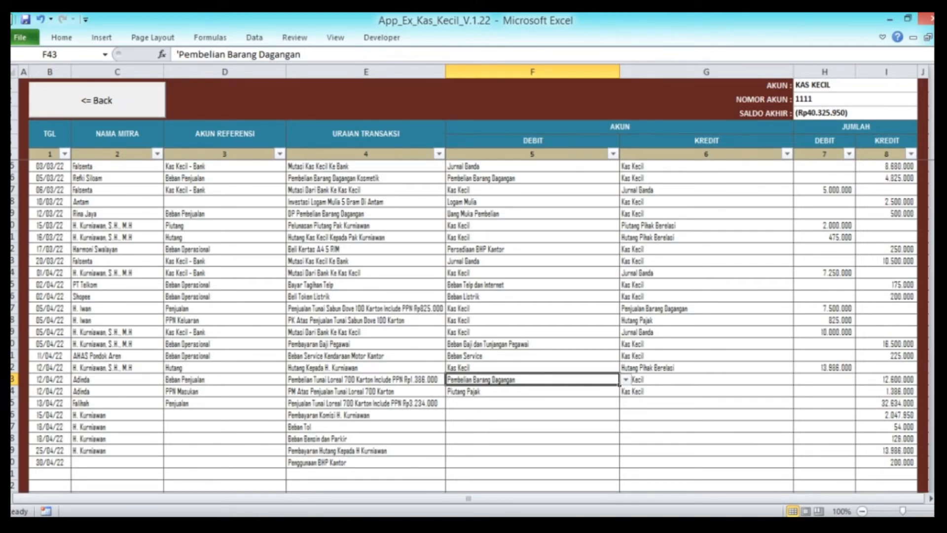
key("Up")
key("Up")
key("Up")
key("Up")
key("Up")
key("Up")
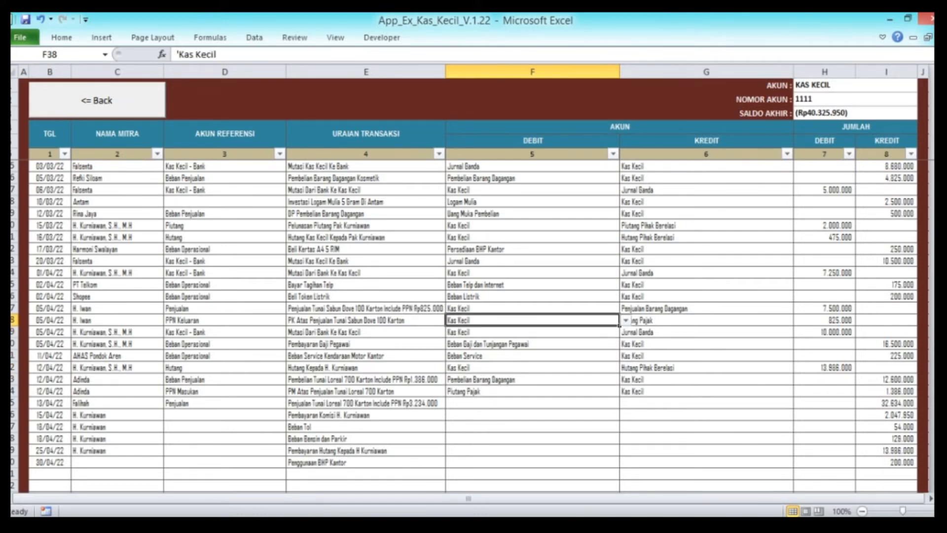
key("shift+Right")
key("ctrl+c")
key("Down")
key("Down")
key("Down")
key("Down")
key("Down")
key("Down")
key("Down")
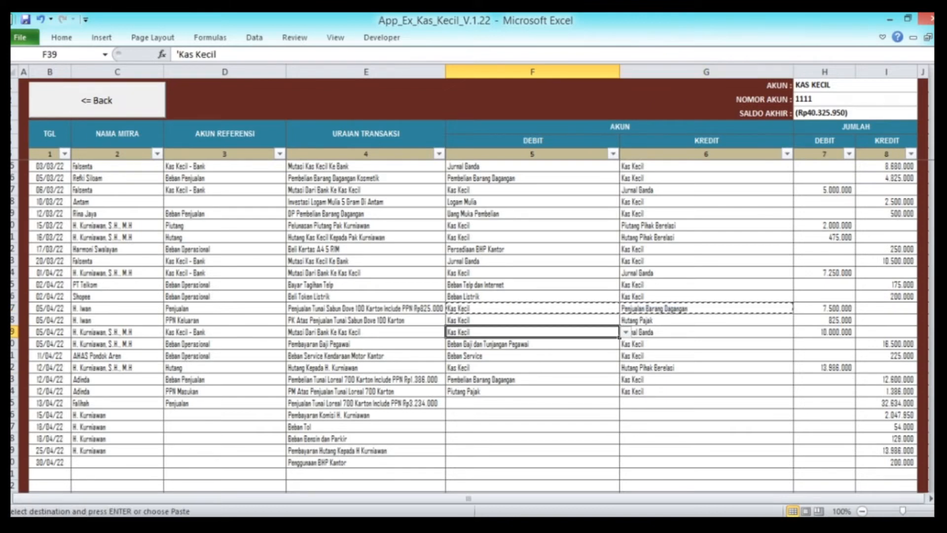
key("Down")
key("Return")
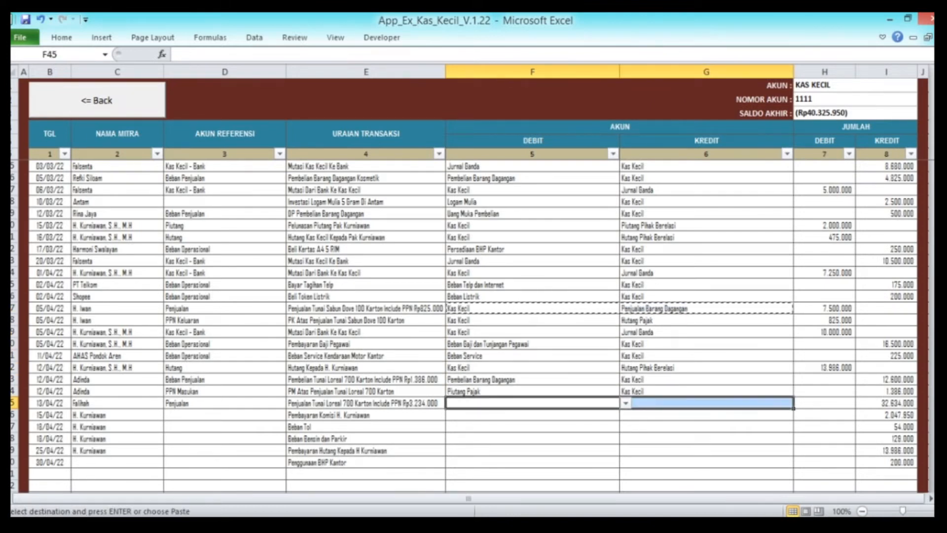
Step: Move the Loreal sale amount 32.634.000 from the credit cell I45 to the debit cell H45
key("Right")
key("Right")
key("Right")
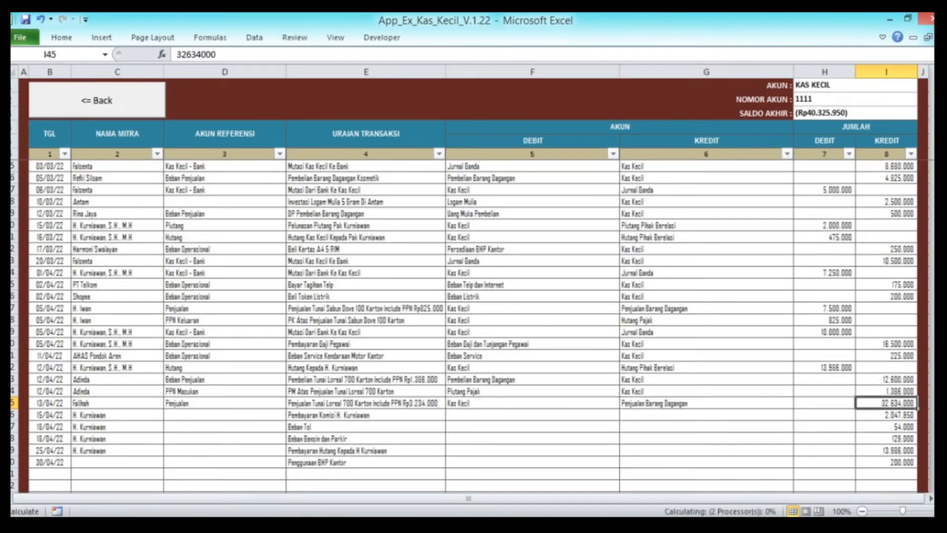
key("ctrl+c")
key("Left")
key("Return")
key("Right")
key("Delete")
key("Left")
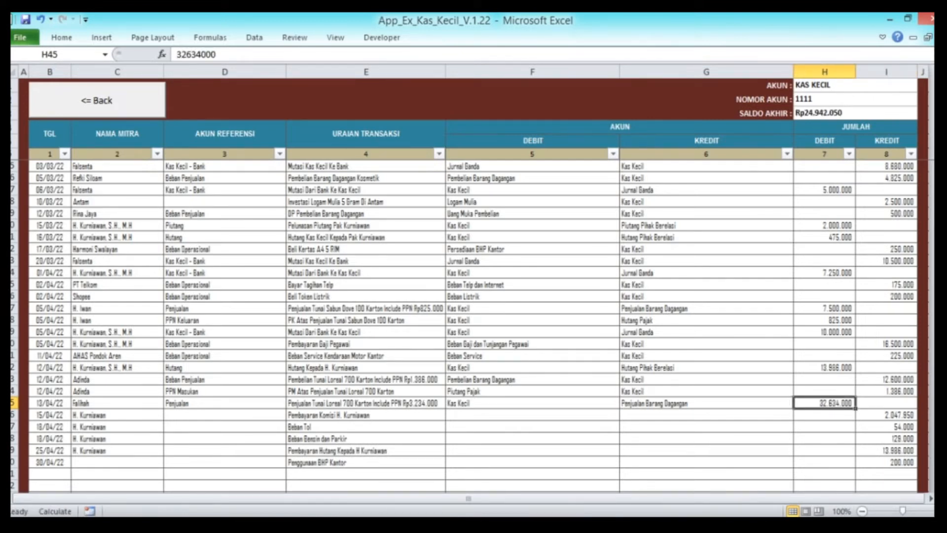
Step: Copy the entries in B46:I50 one row down to B47:I51 to make room for an entry in row 46
key("Down")
key("Left")
key("Left")
key("Left")
key("Left")
key("Left")
key("Left")
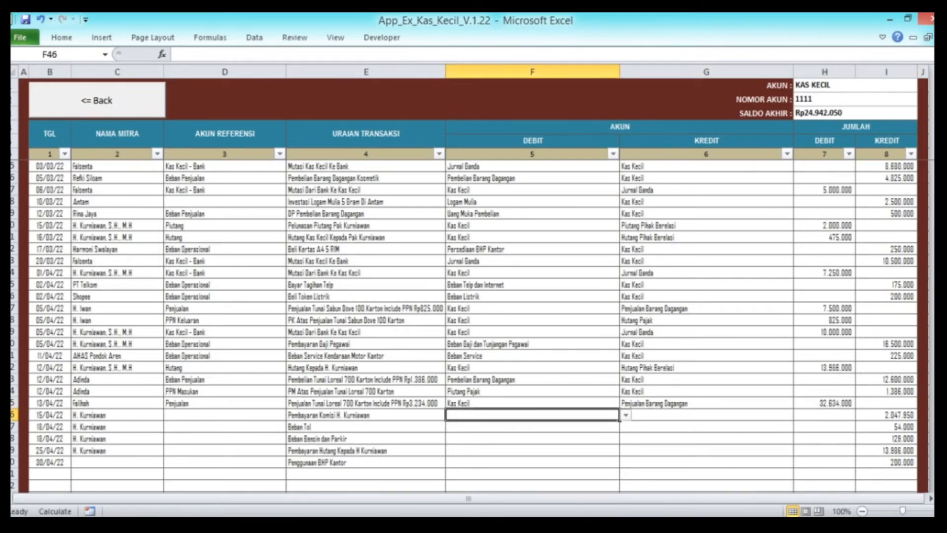
key("shift+Right")
key("shift+Right")
key("shift+Right")
key("shift+Right")
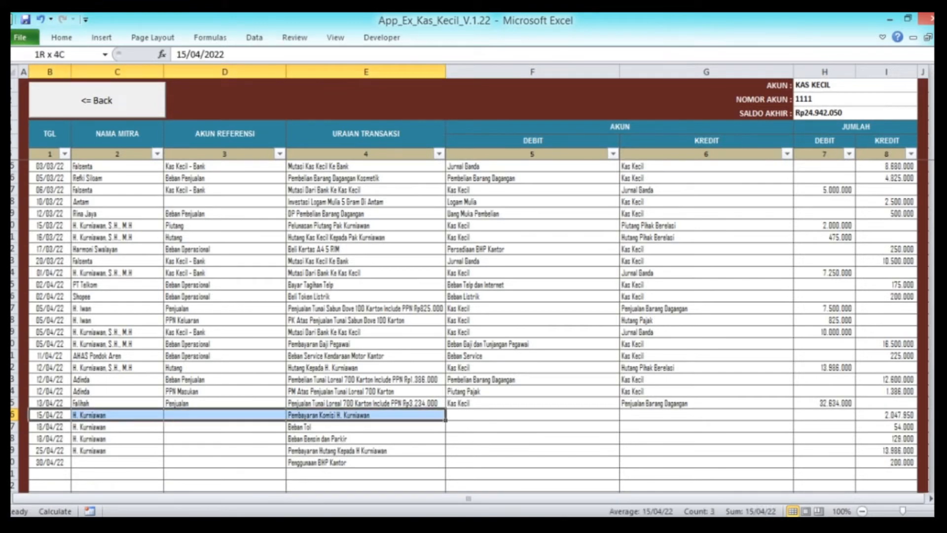
key("shift+Right")
key("shift+Right")
key("shift+Right")
key("shift+Down")
key("shift+Down")
key("shift+Down")
key("shift+Down")
key("ctrl+c")
key("Down")
key("shift+Right")
key("shift+Right")
key("shift+Right")
key("shift+Right")
key("shift+Right")
key("shift+Right")
key("shift+Right")
key("Return")
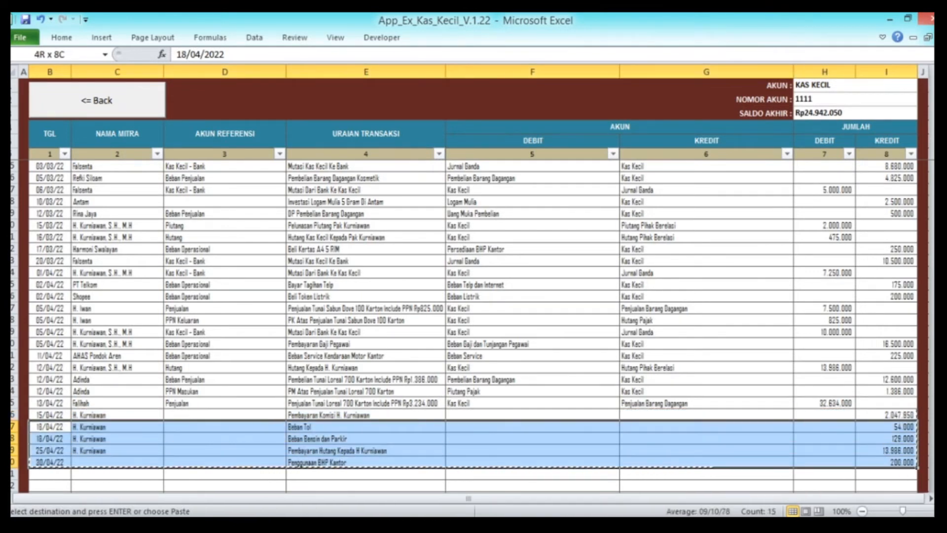
Step: Copy the PPN Keluaran entry in B38:H38 over row 46, starting at B46
key("Up")
key("Up")
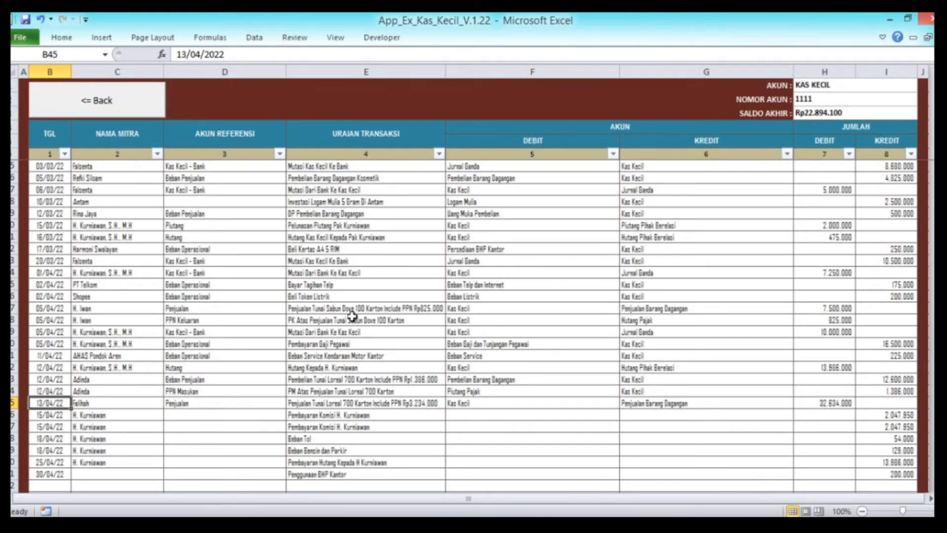
left_click(68, 320)
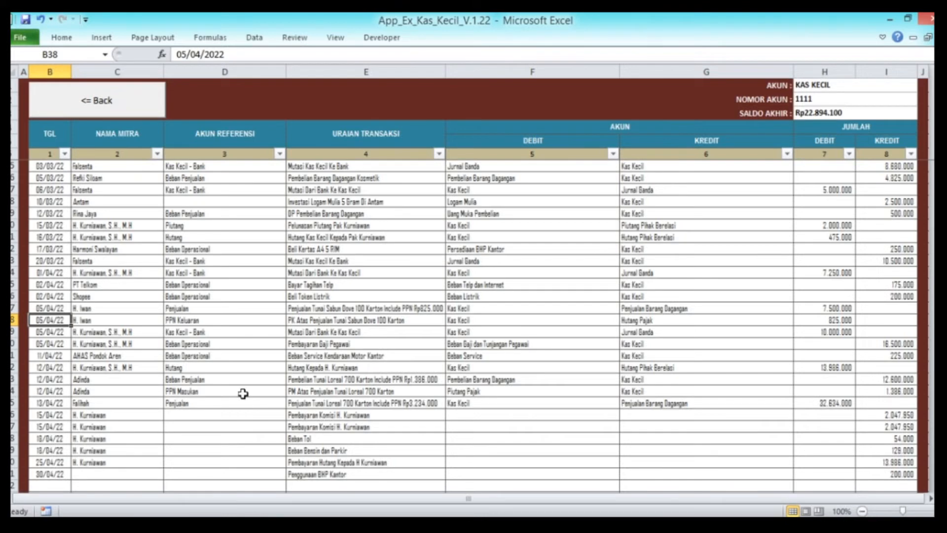
key("Right")
key("Left")
key("shift+Right")
key("shift+Right")
key("shift+Right")
key("shift+Right")
key("shift+Right")
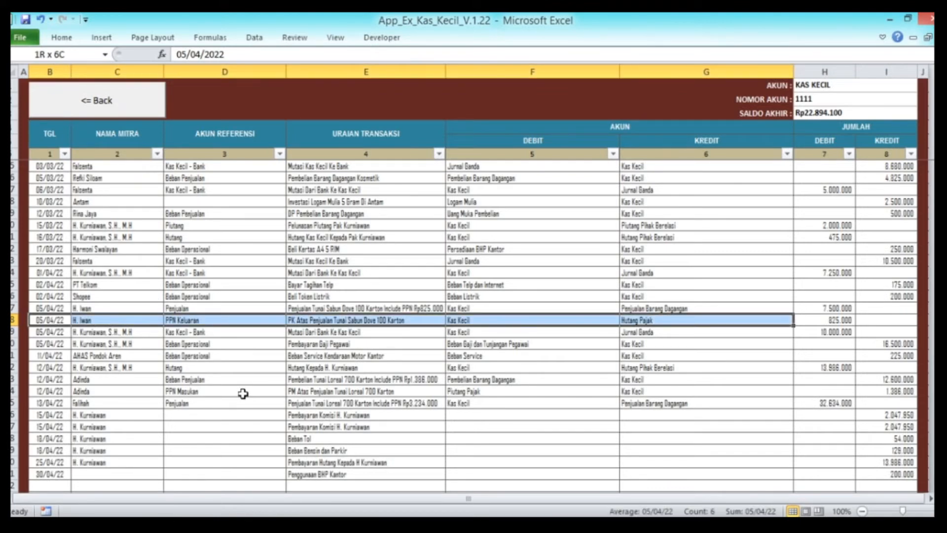
key("shift+Right")
key("ctrl+c")
key("Down")
key("Down")
key("Down")
key("Down")
key("Down")
key("Down")
key("Down")
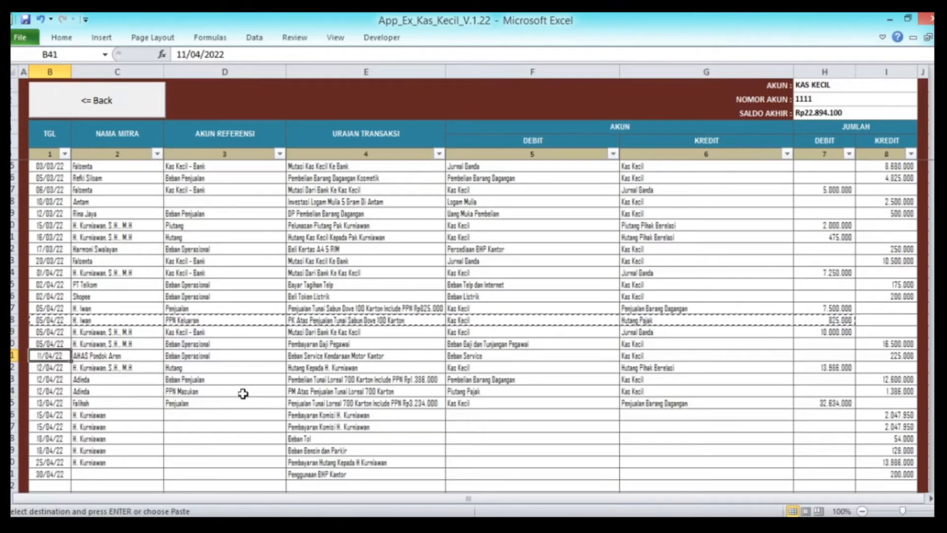
key("Down")
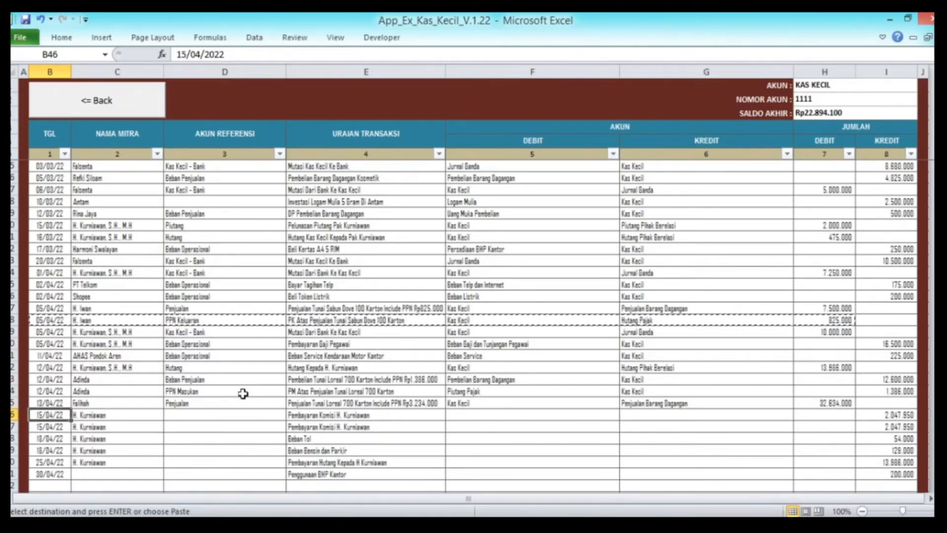
key("shift+Right")
key("shift+Right")
key("shift+Right")
key("shift+Right")
key("shift+Right")
key("shift+Right")
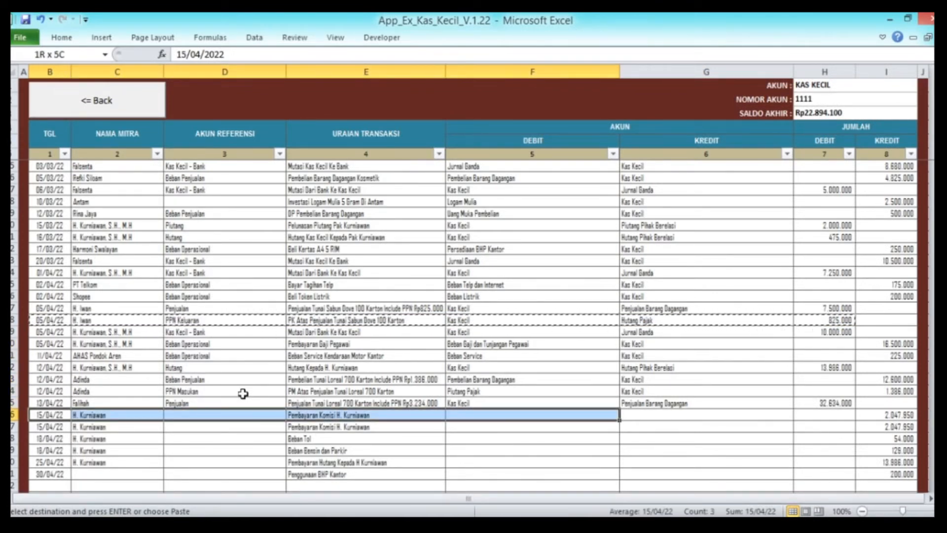
key("Return")
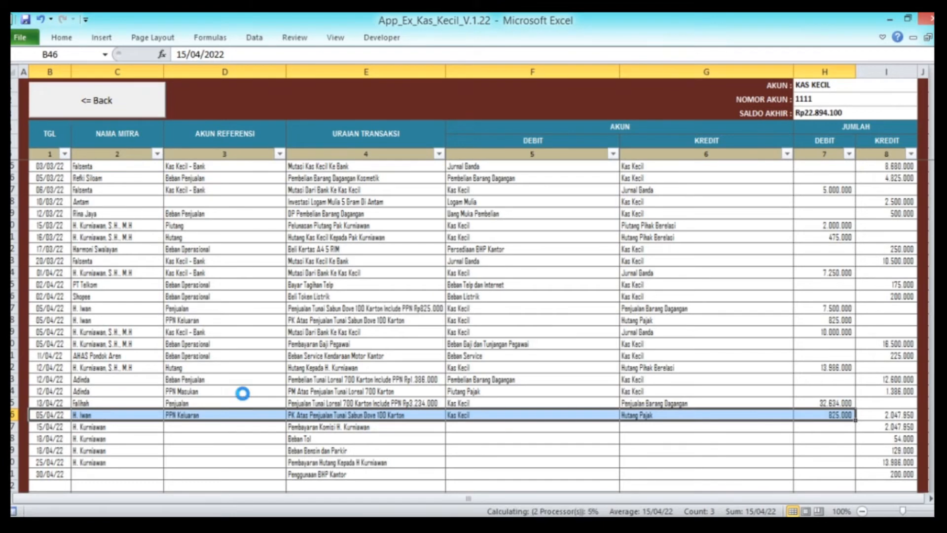
Step: Copy the partner name from C45 into C46 and the date 13/04/22 from B45 into B46
key("Left")
key("Right")
key("Right")
key("Up")
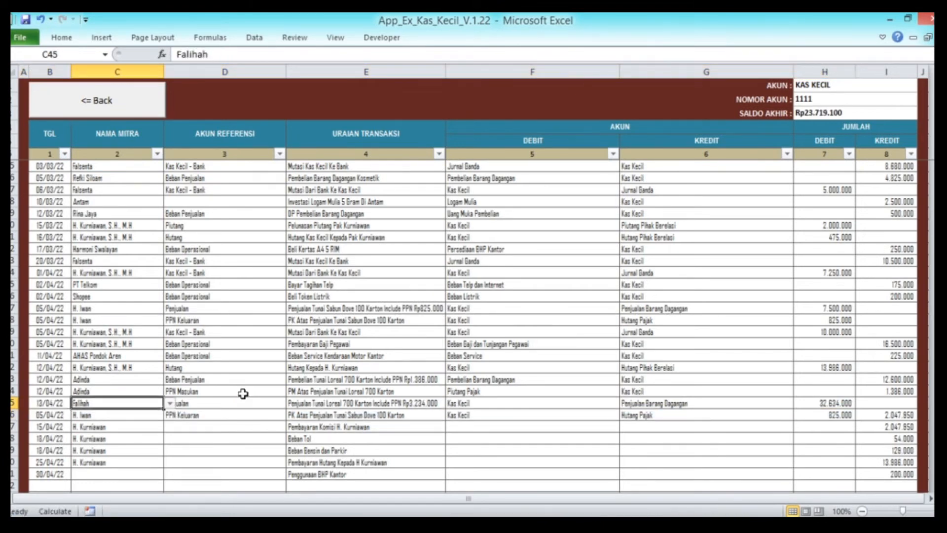
key("ctrl+c")
key("Down")
key("ctrl+v")
key("Left")
key("Up")
key("ctrl+c")
key("Down")
key("ctrl+v")
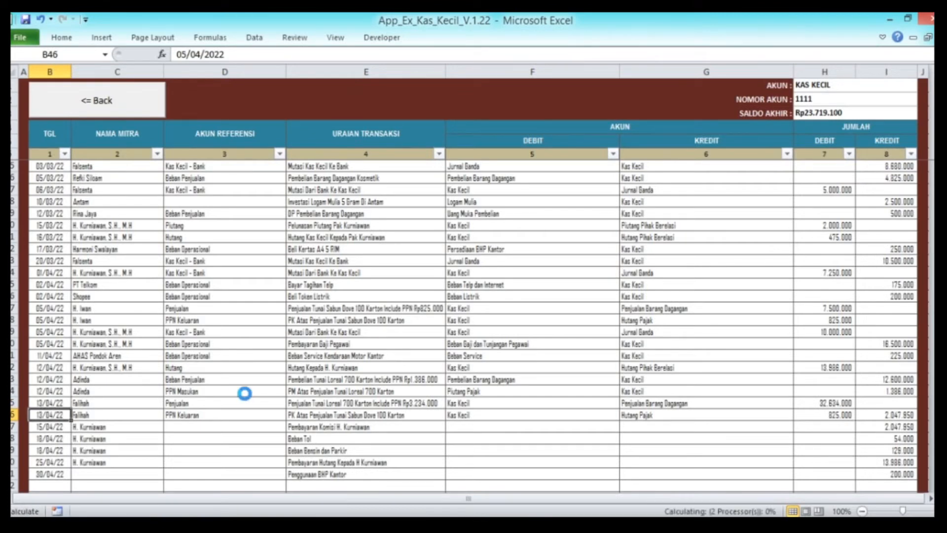
Step: Change the description in E46 to "PK Atas Penjualan Tunai Loreal 700 Karton", reusing the product wording from E45
key("Right")
key("Right")
key("Right")
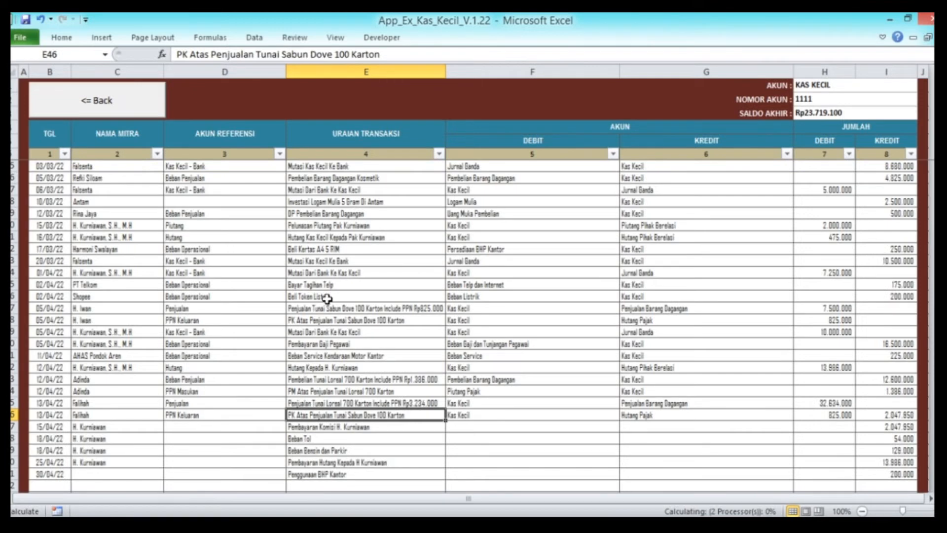
key("Up")
left_click_drag(178, 55, 323, 62)
key("ctrl+c")
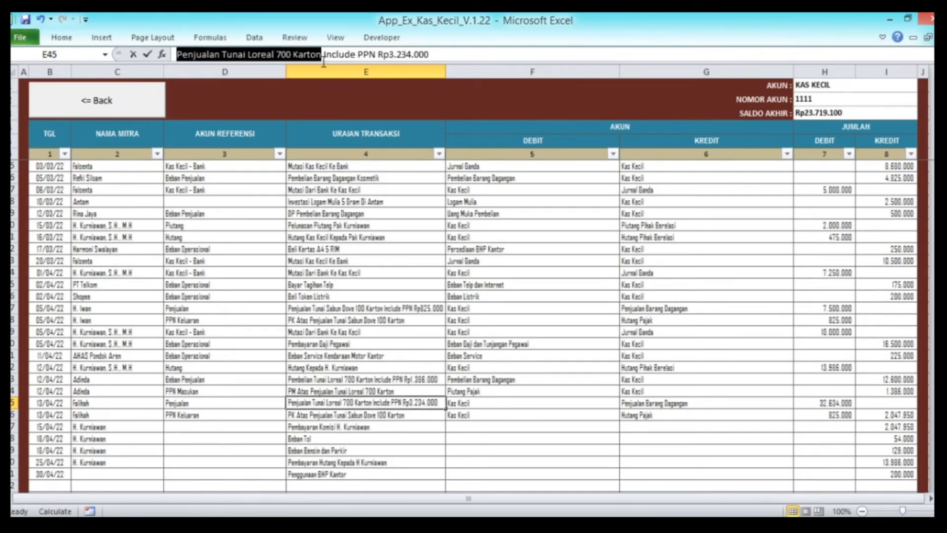
key("Escape")
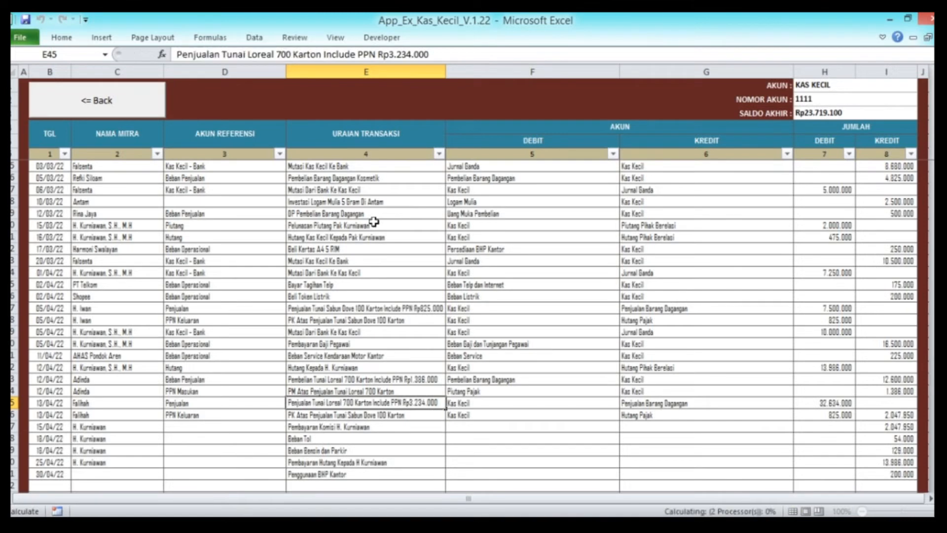
key("Down")
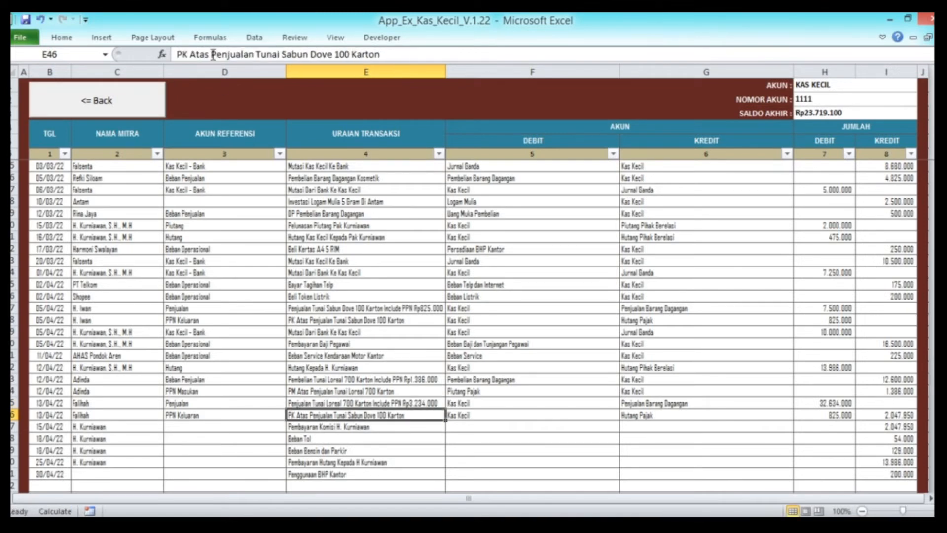
left_click_drag(256, 54, 551, 69)
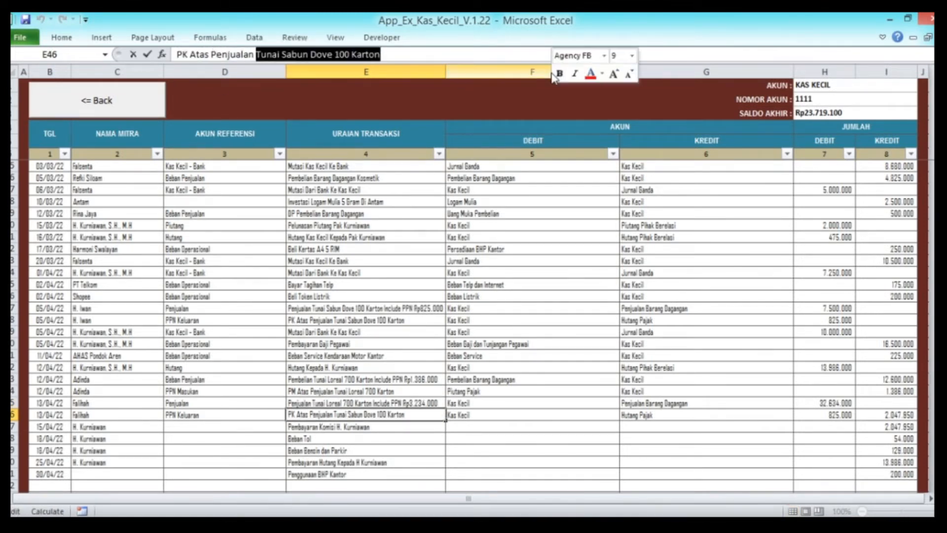
key("ctrl+v")
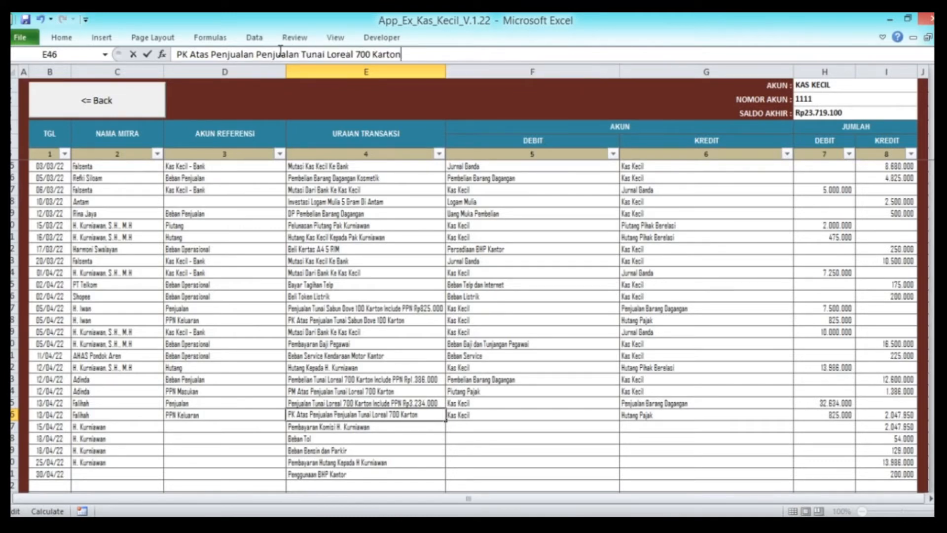
left_click(298, 58)
key("BackSpace")
key("BackSpace")
key("BackSpace")
key("BackSpace")
key("BackSpace")
key("BackSpace")
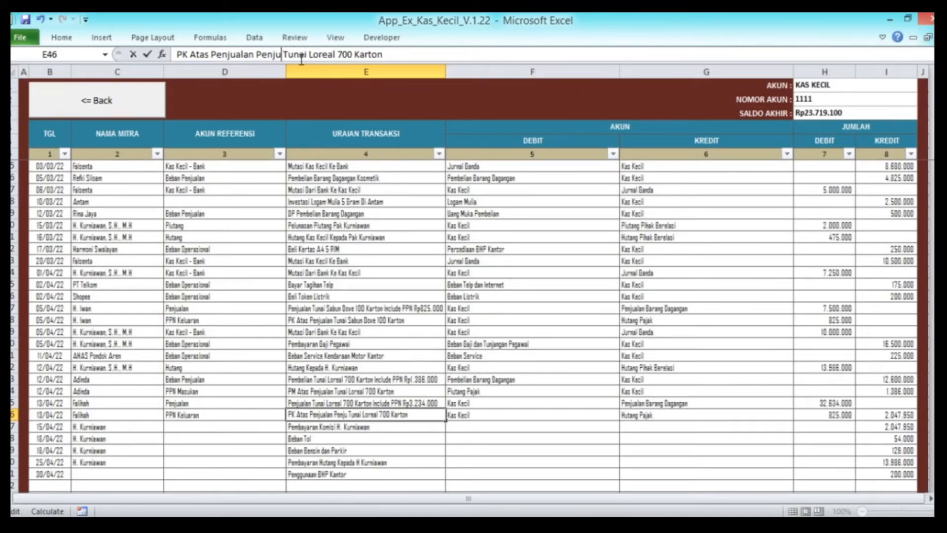
key("BackSpace")
key("BackSpace")
key("BackSpace")
key("BackSpace")
key("Tab")
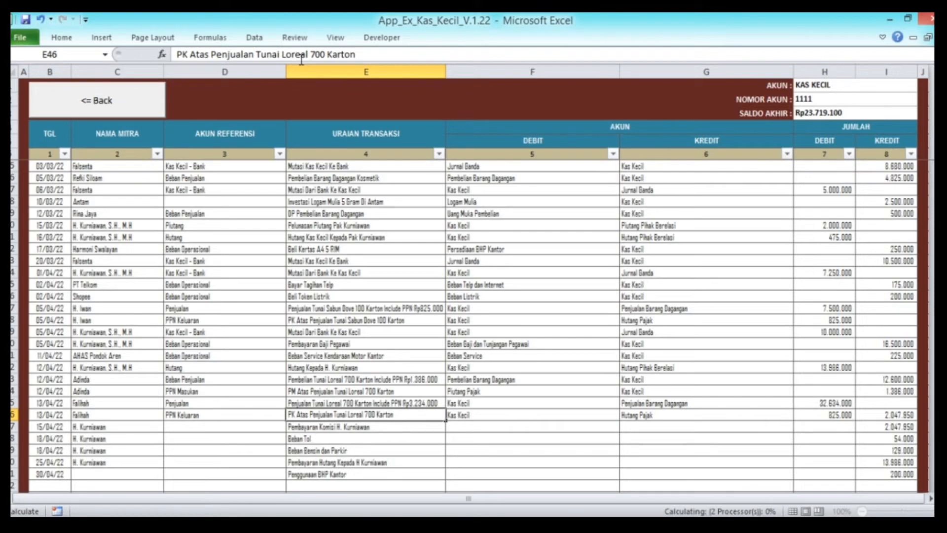
Step: Clear the leftover credit amount in I46 and set the debit amount in H46 to 3234000
key("Left")
key("Up")
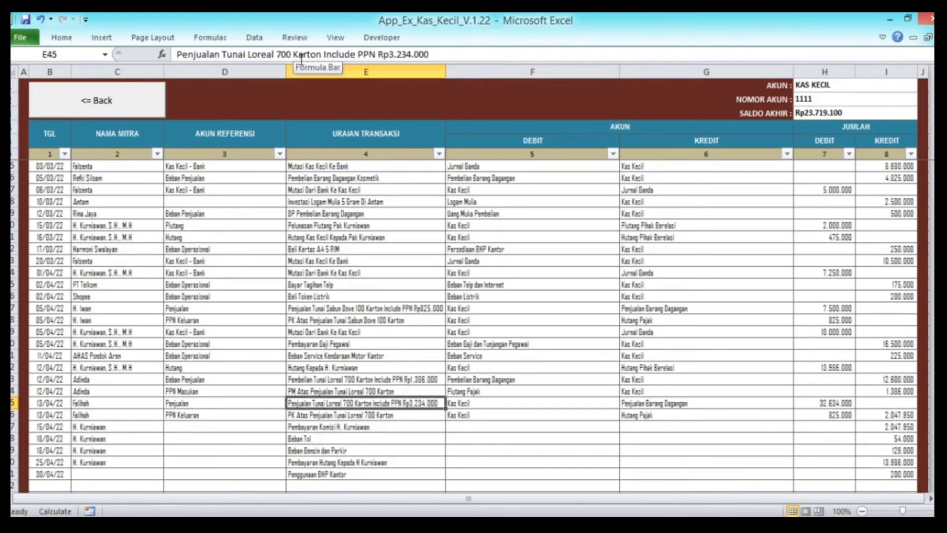
key("Down")
key("Right")
key("Right")
key("Right")
key("Right")
key("Delete")
key("Left")
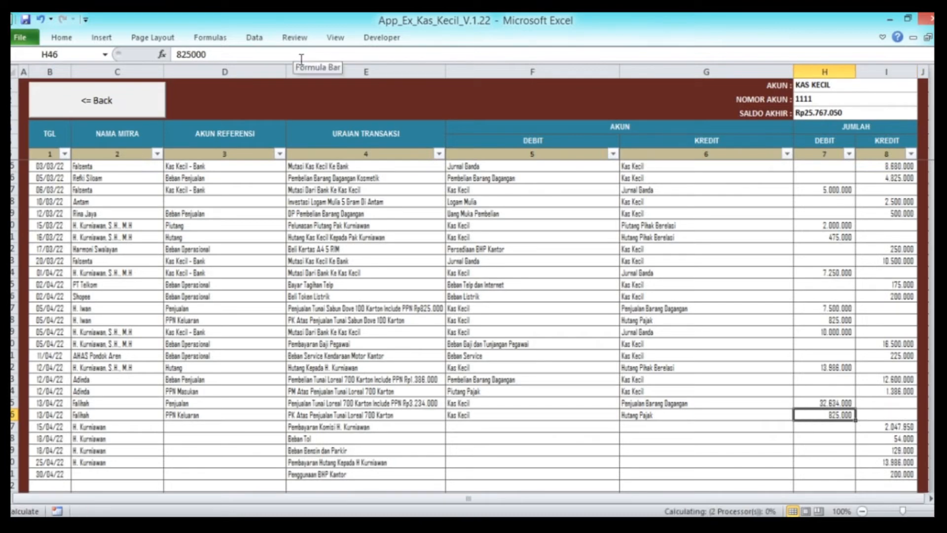
type("3")
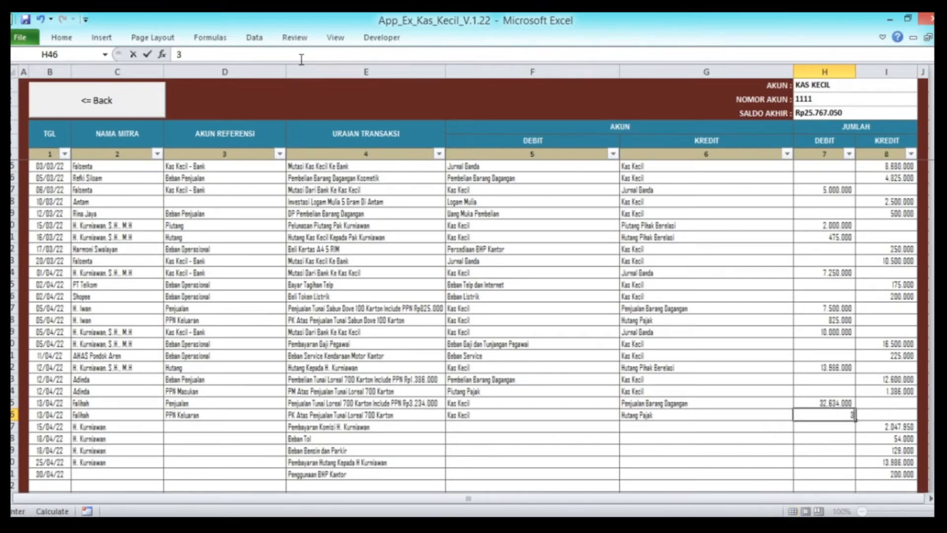
type("2634")
type("000")
key("Up")
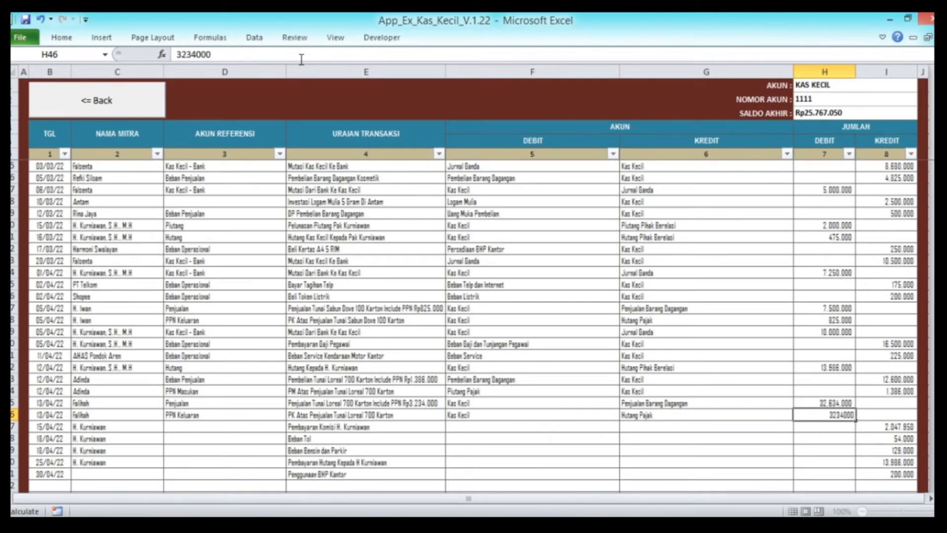
Step: Subtract the PPN in H46 from the sale amount in H45, then store it as the fixed value 29400000
left_click(175, 55)
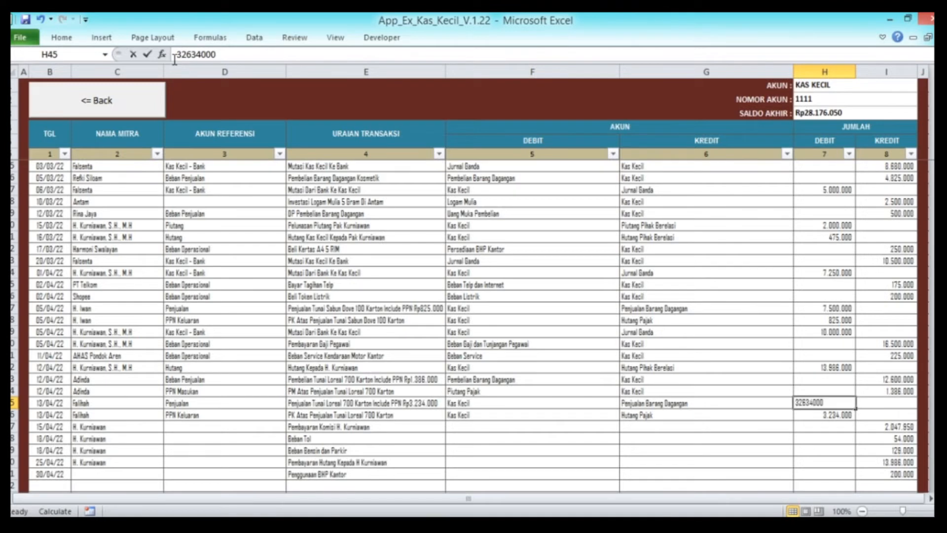
type("=")
left_click(250, 52)
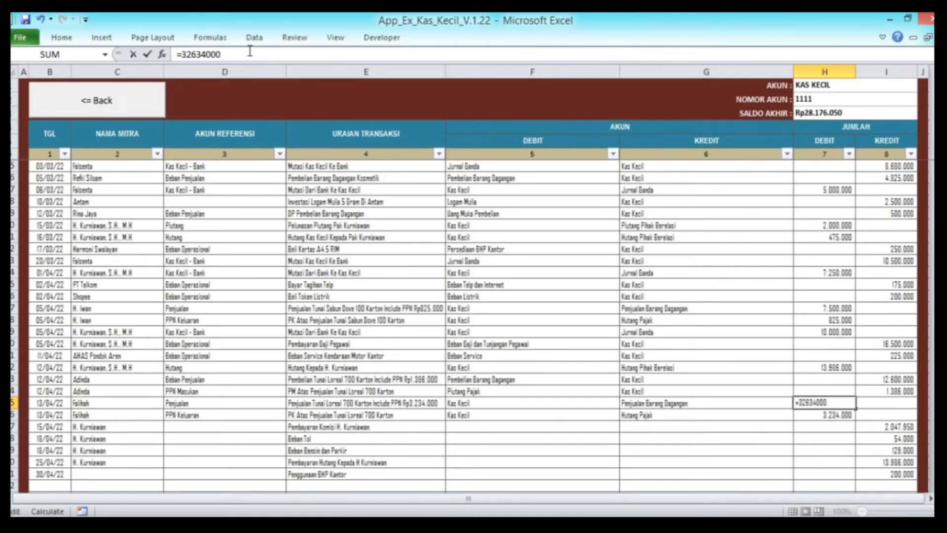
type("-")
left_click(837, 415)
key("ctrl+Return")
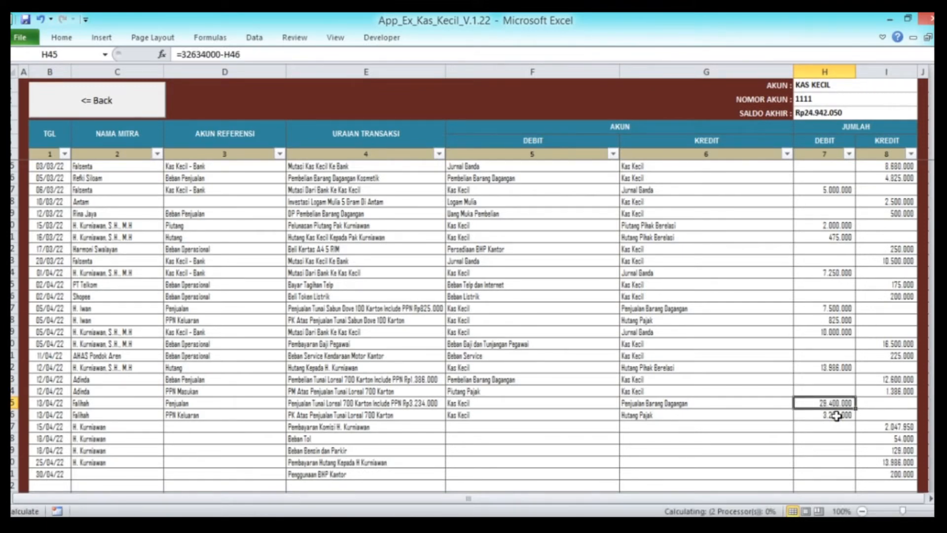
type("29400000")
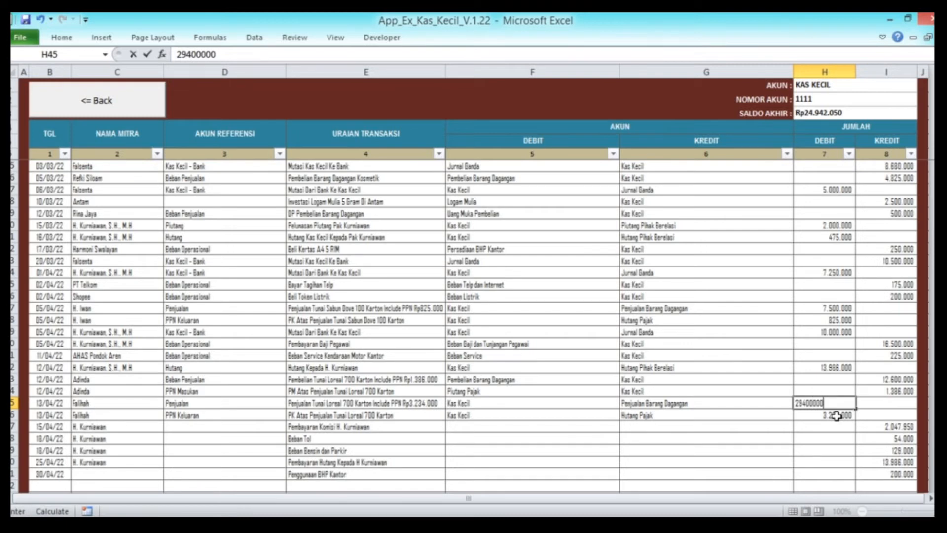
left_click(837, 416)
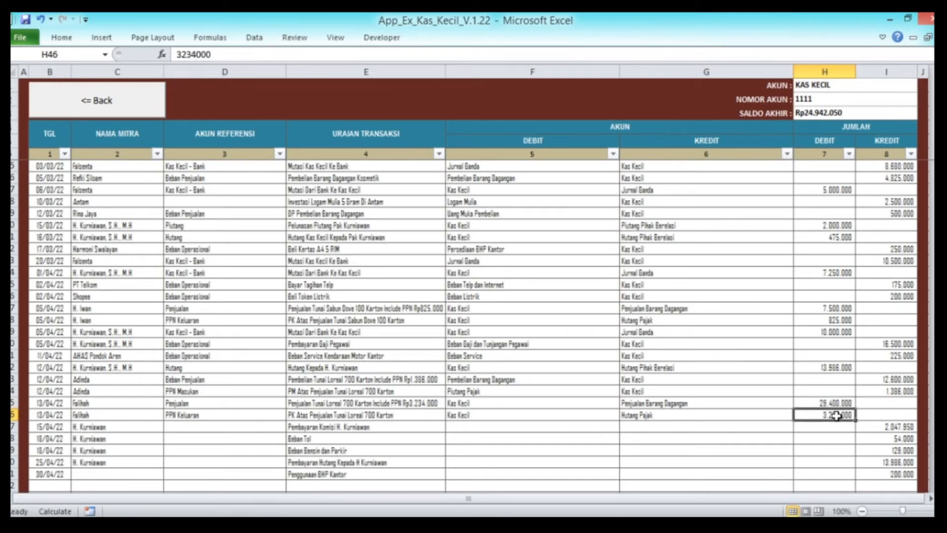
Step: Replace the partner name of the 15/04/22 commission payment in C47 with a copy of the full registered name in C42
key("Left")
key("Left")
key("Left")
key("Left")
key("Left")
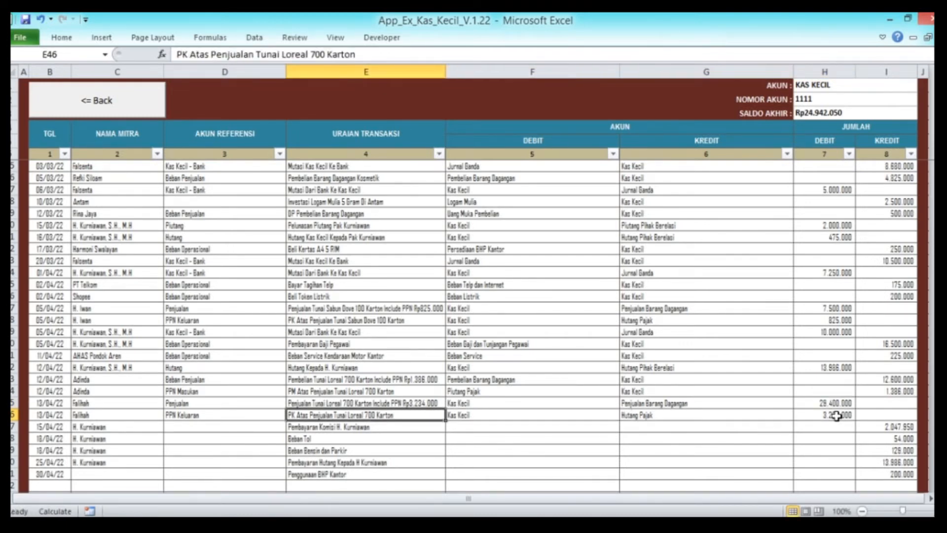
key("Down")
key("Left")
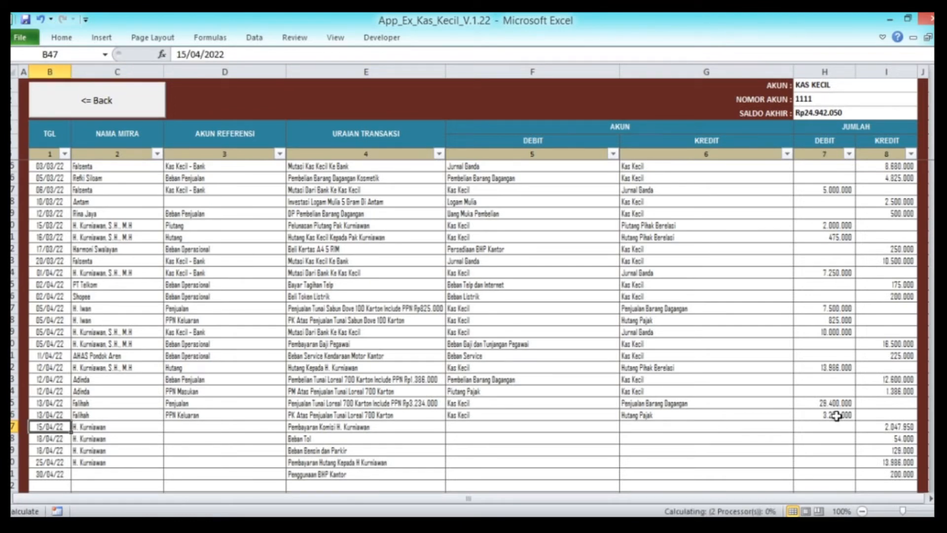
key("Right")
key("Up")
key("Up")
key("Up")
key("Up")
key("Up")
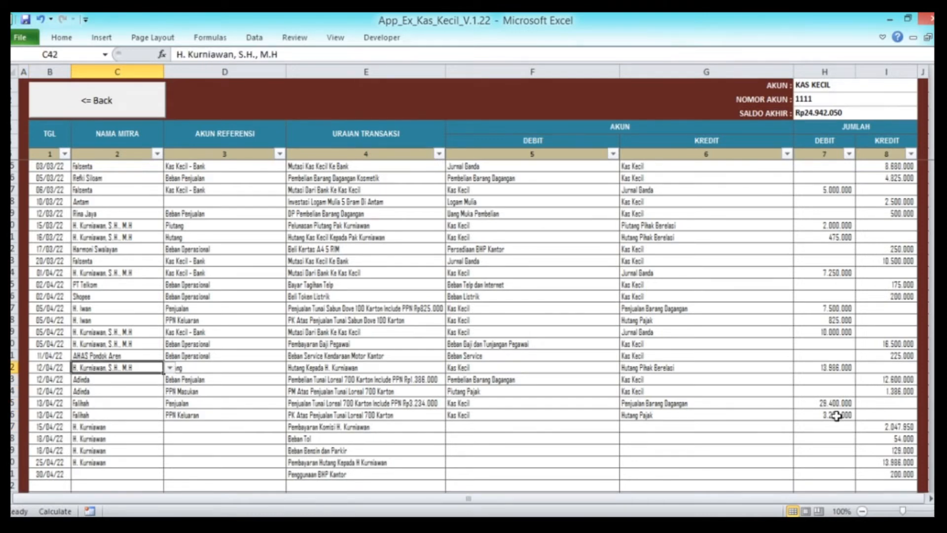
key("ctrl+c")
key("Down")
key("Down")
key("Down")
key("Down")
key("Down")
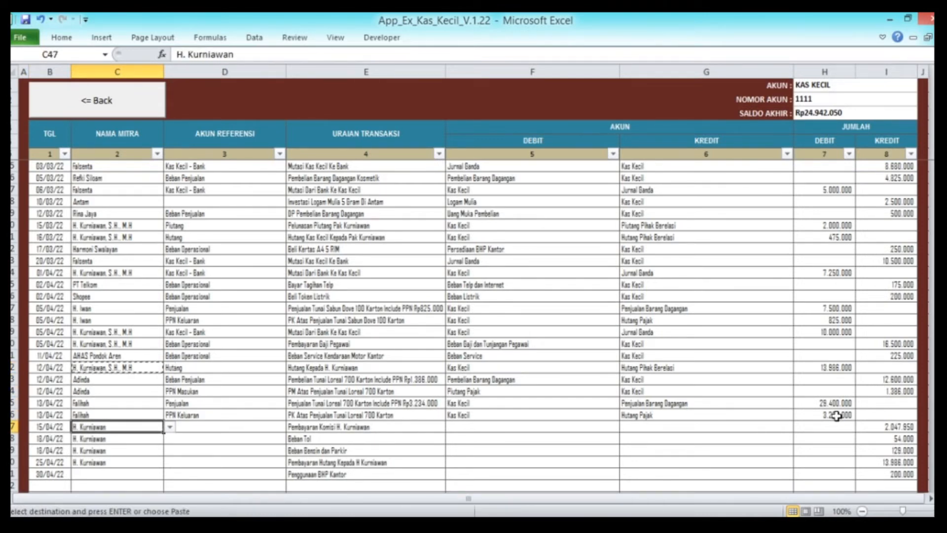
key("Return")
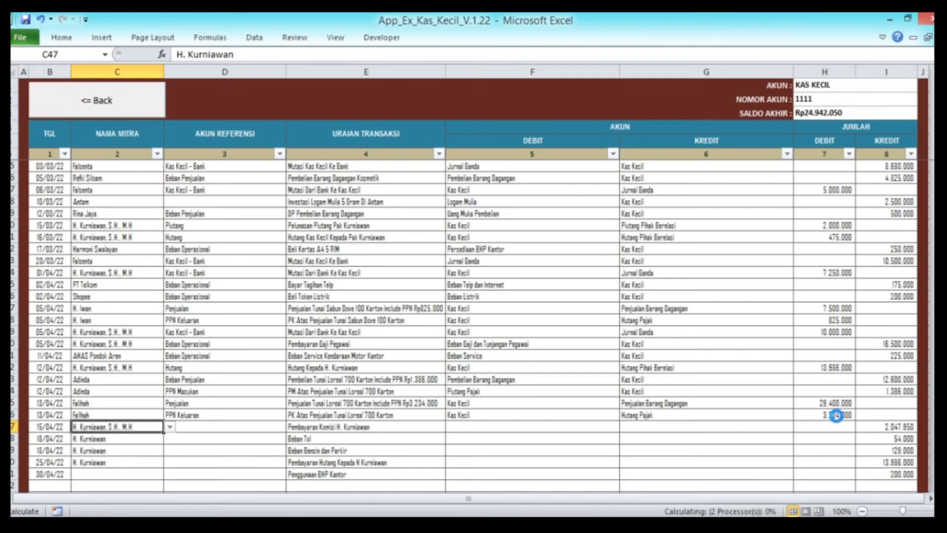
Step: Set the reference account of the 15/04/22 commission payment in D47 to Beban Operasional
key("Right")
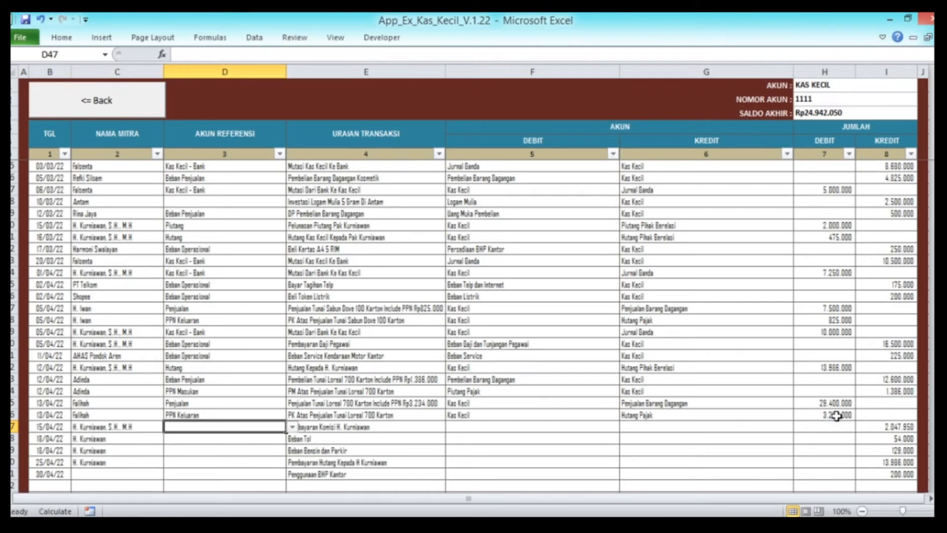
left_click(292, 428)
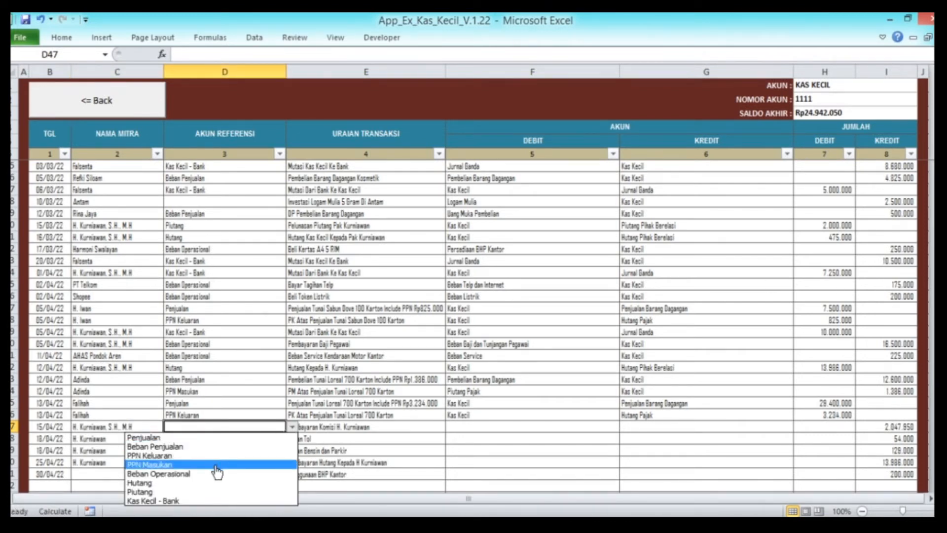
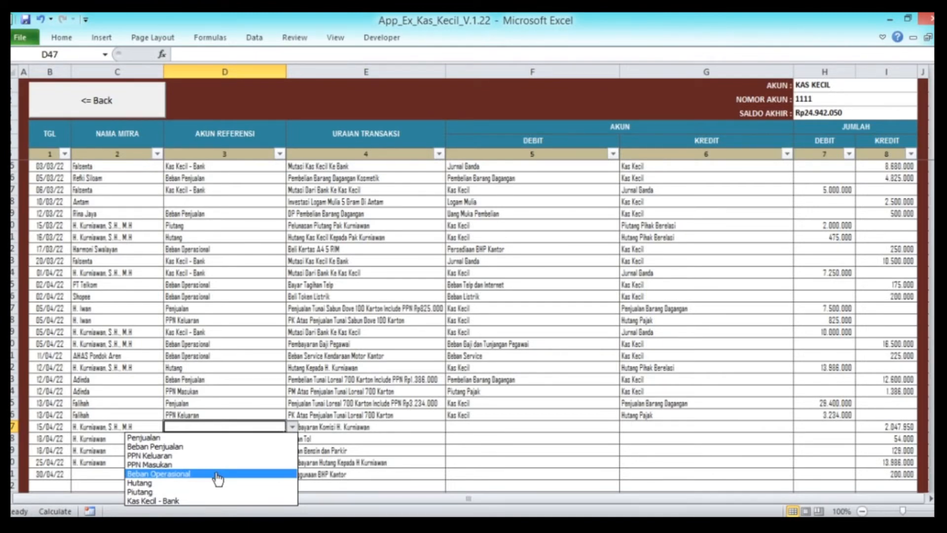
left_click(218, 476)
scroll(306, 382, "up", 6)
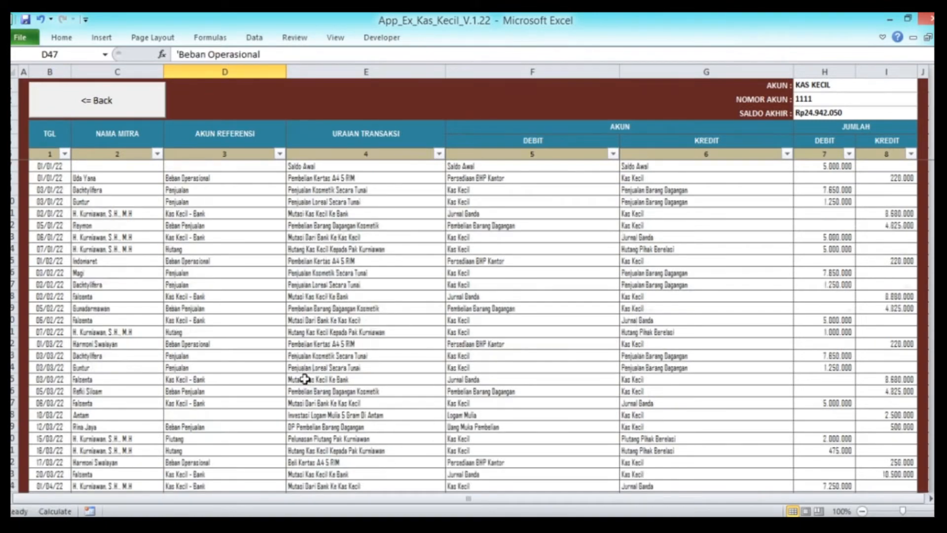
Step: Set the debit account of the 15/04/22 commission payment in F47 to Upah Penjualan
scroll(305, 379, "down", 6)
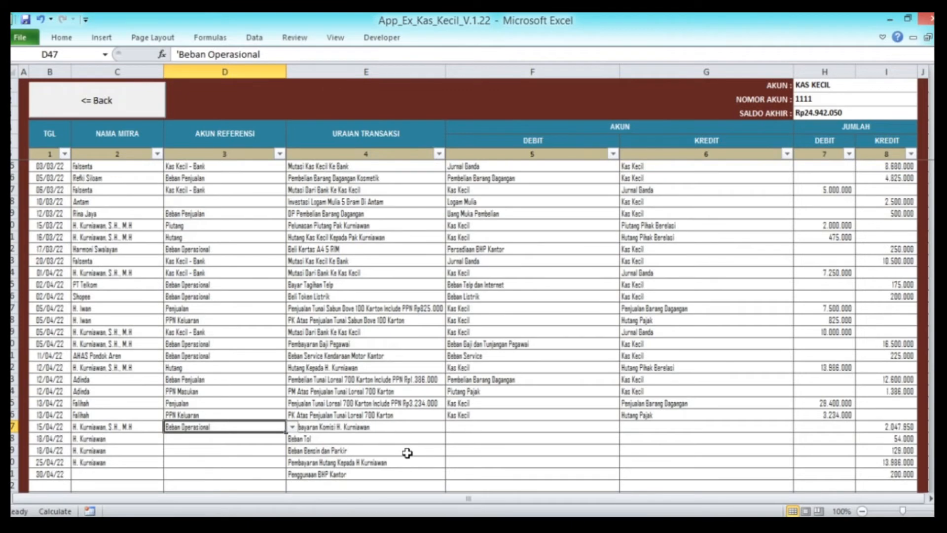
key("Right")
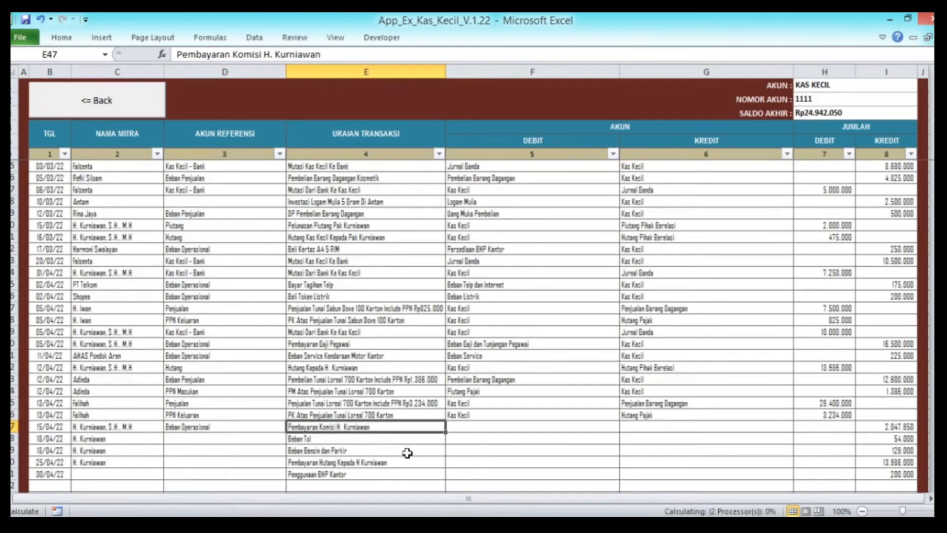
key("Right")
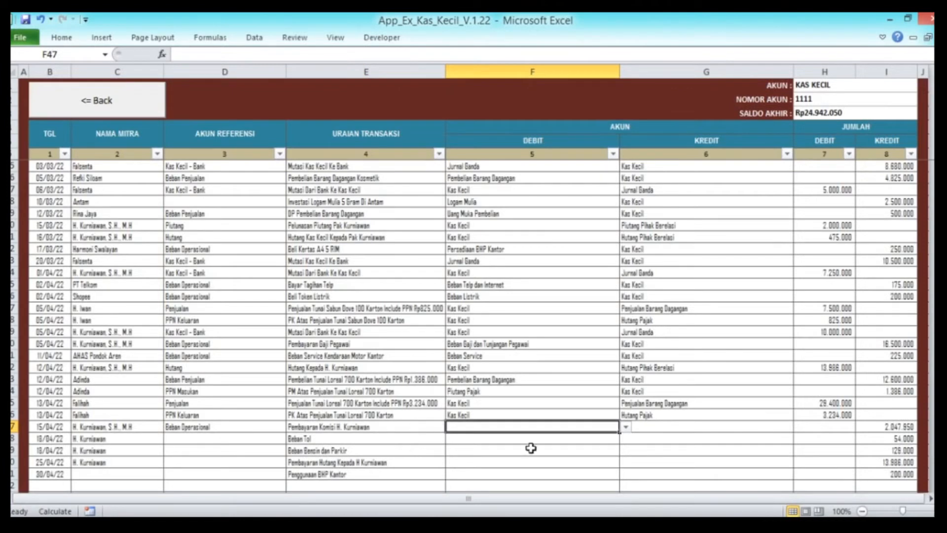
left_click(626, 428)
left_click_drag(626, 500, 626, 503)
left_click_drag(625, 438, 626, 446)
left_click_drag(627, 500, 628, 503)
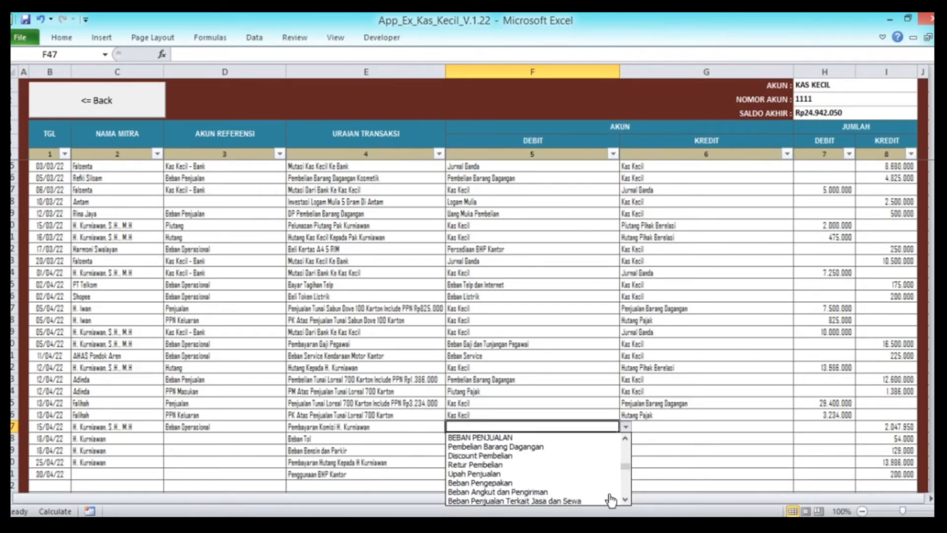
left_click(563, 475)
Step: Fill the credit account of the 15/04/22 commission payment in G47 with Kas Kecil copied from F46
key("Left")
key("Up")
key("Right")
key("ctrl+c")
left_click(653, 428)
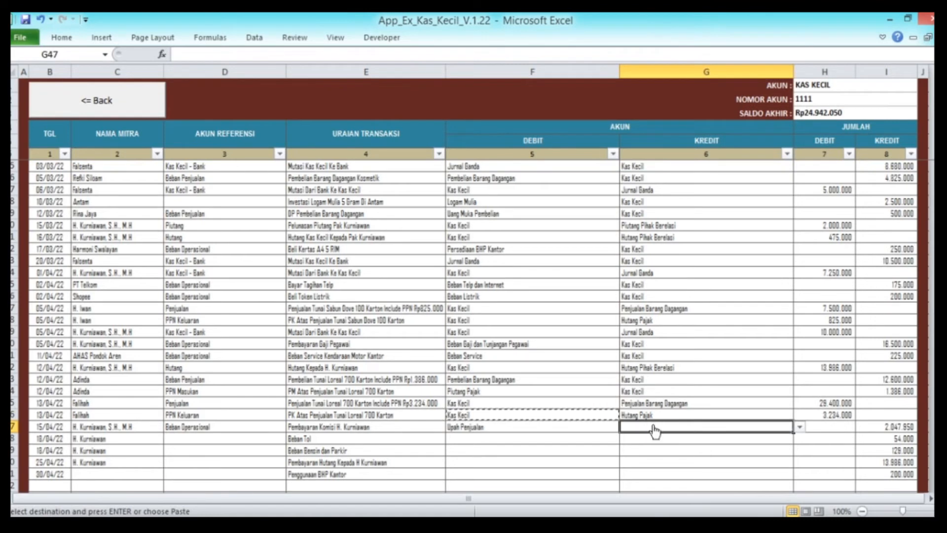
key("Return")
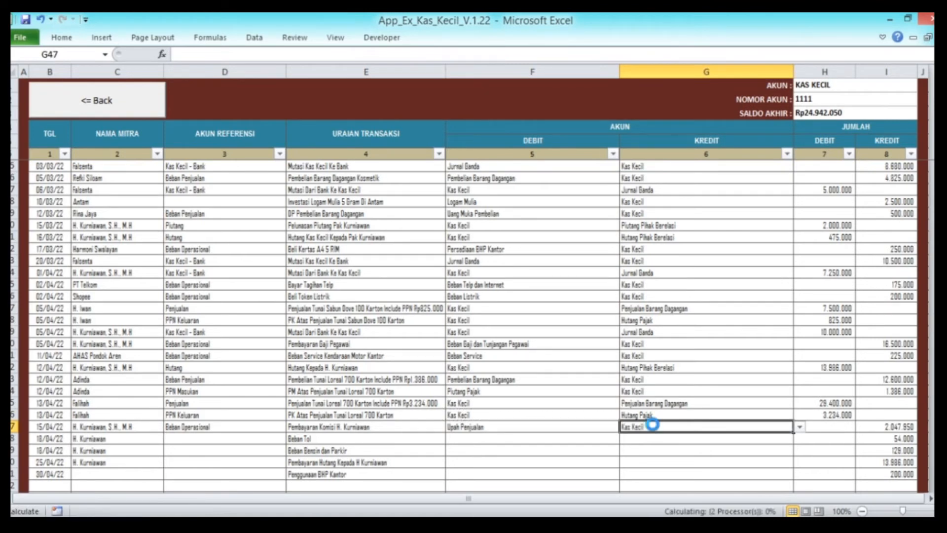
Step: Change the reference account of the 15/04/22 commission payment in D47 to Beban Penjualan
key("Right")
key("Right")
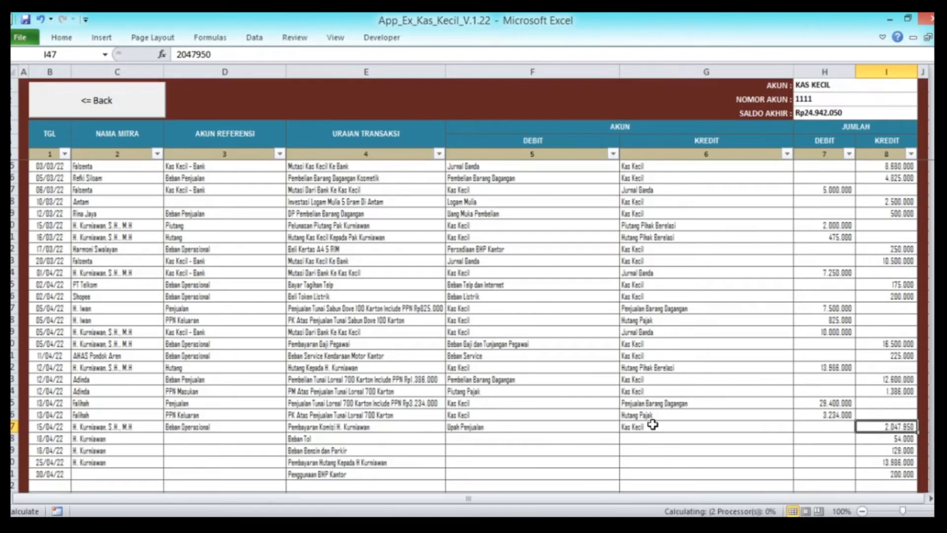
key("Left")
key("Left")
key("Left")
key("Left")
key("Left")
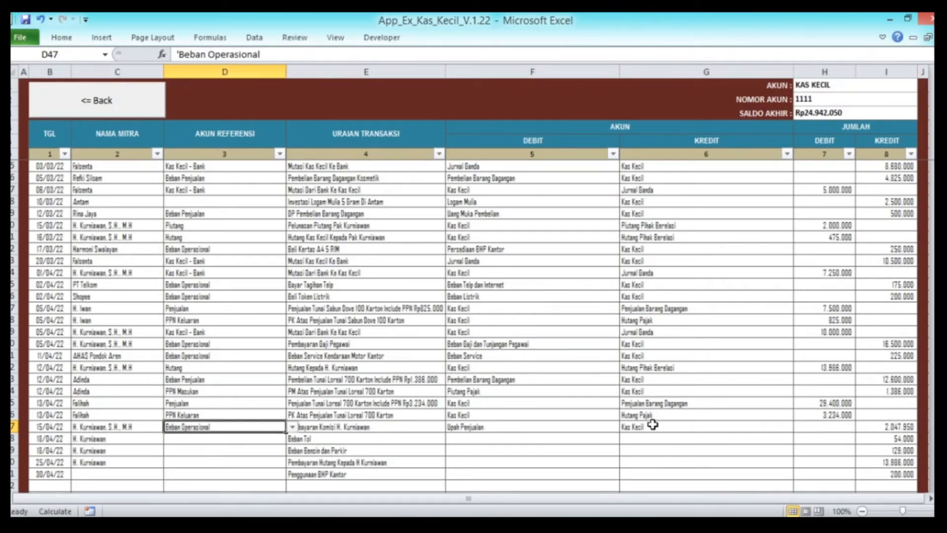
left_click(292, 428)
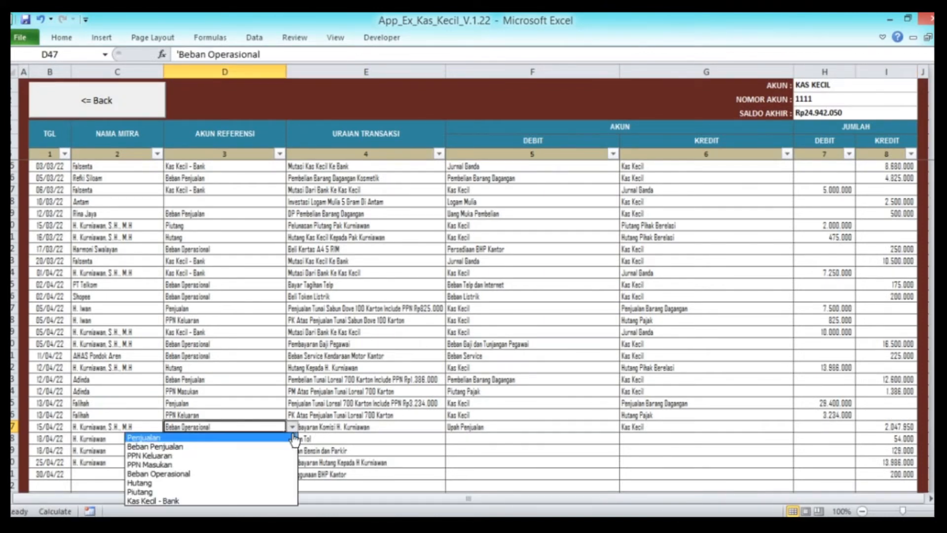
left_click(239, 447)
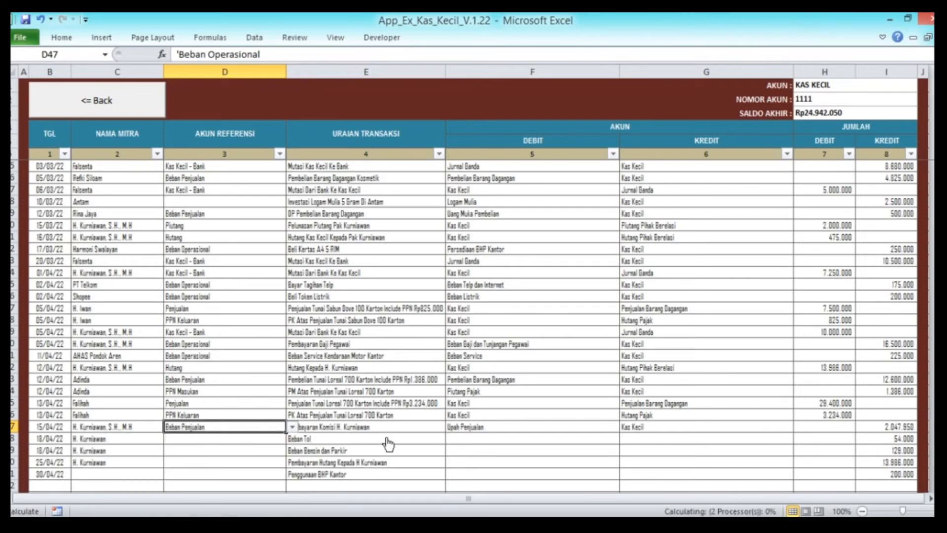
Step: Replace the partner name of the 18/04/22 Beban Tol entry in C48 with a copy of the full name in C47
key("Down")
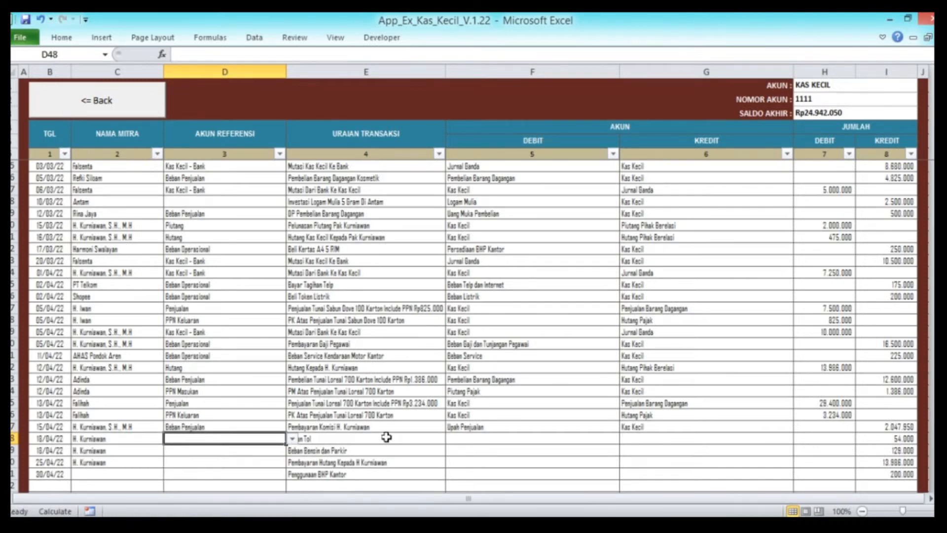
key("Left")
key("Up")
key("ctrl+c")
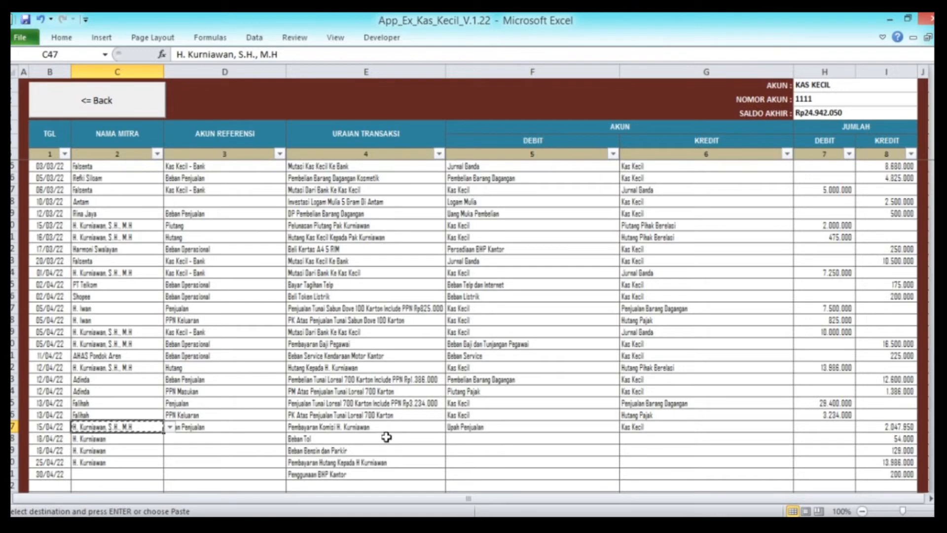
key("Down")
key("Return")
Step: Copy the Beban Listrik and Kas Kecil account pair from F36:G36 into F48:G48 of the Beban Tol entry
key("Right")
key("Right")
key("Right")
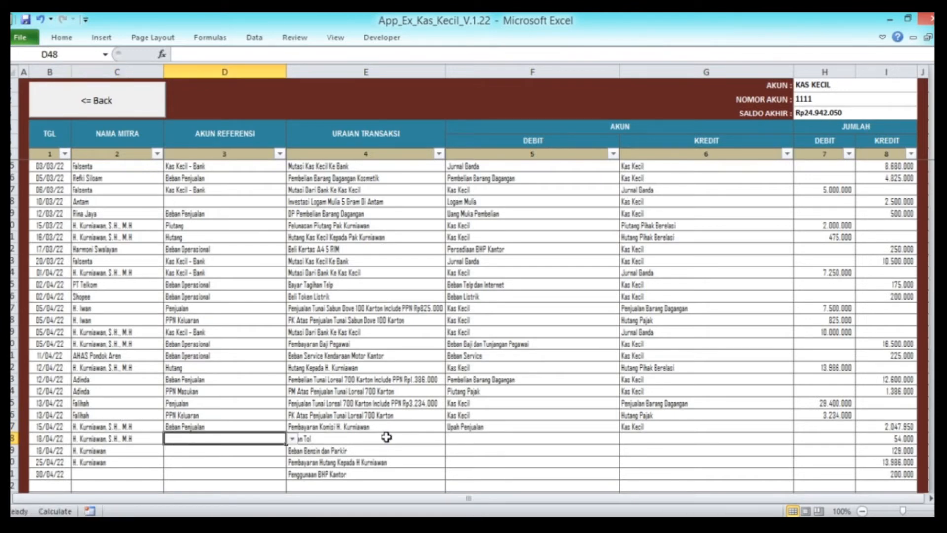
key("Right")
key("Left")
key("Up")
key("Up")
key("Up")
key("Up")
key("Up")
key("Up")
key("Up")
key("Up")
key("Up")
key("Up")
key("Up")
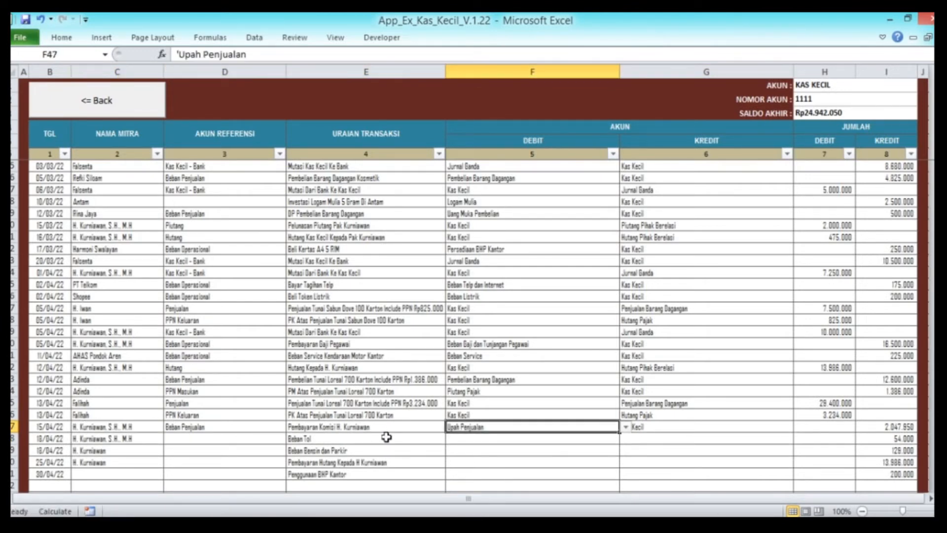
key("Up")
key("shift+Right")
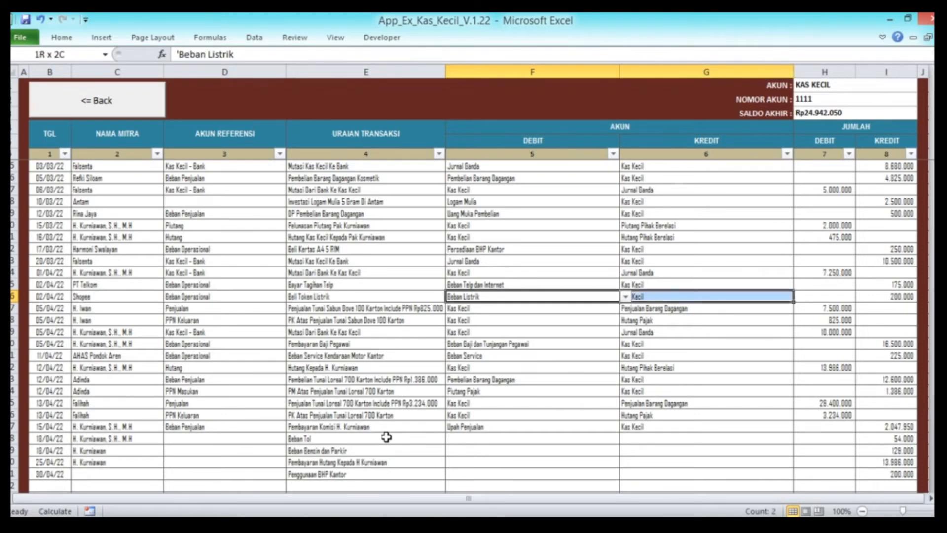
key("ctrl+c")
key("Down")
key("Down")
key("Down")
key("Down")
key("Down")
key("Down")
key("Down")
key("Down")
key("Down")
key("Down")
key("Down")
key("Down")
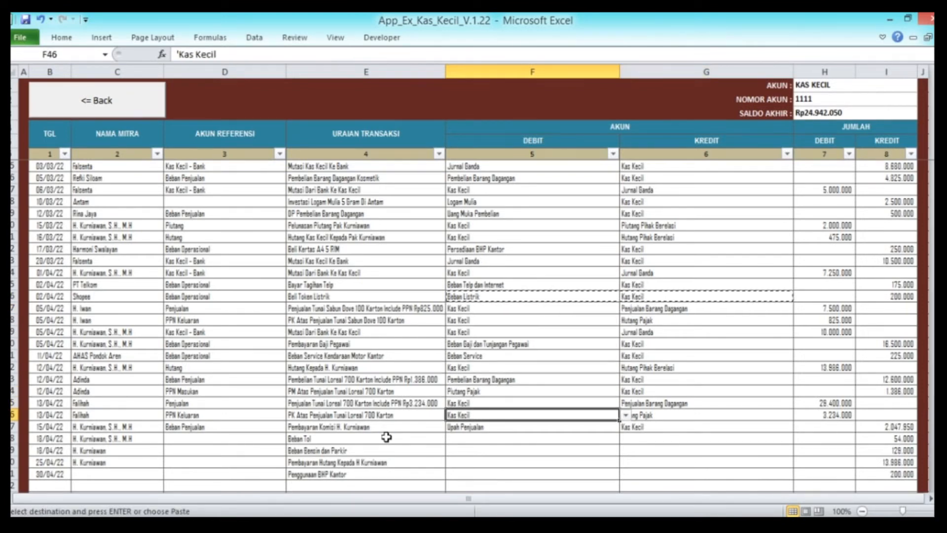
key("shift+Right")
key("Return")
key("Left")
key("Right")
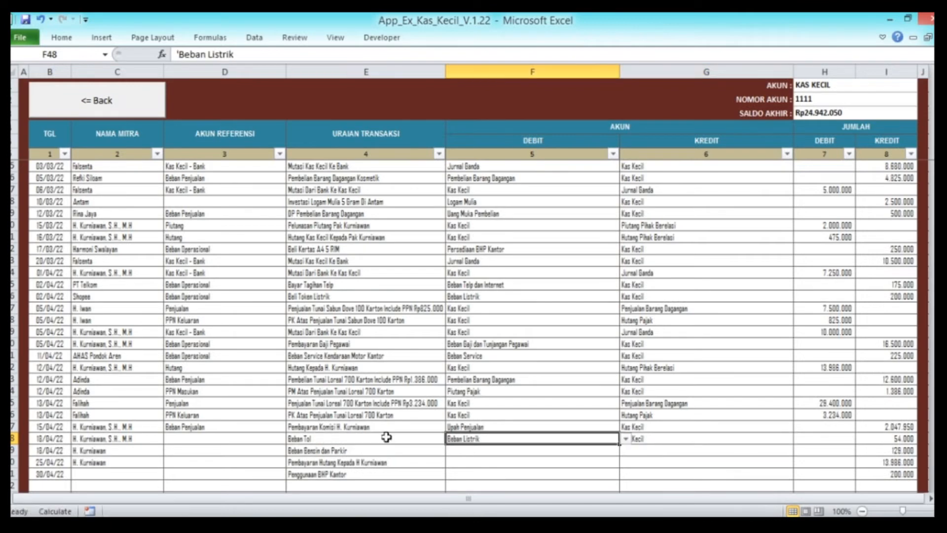
Step: Change the debit account of the 18/04/22 Beban Tol entry in F48 to Beban Tol dan Parkir
left_click(626, 438)
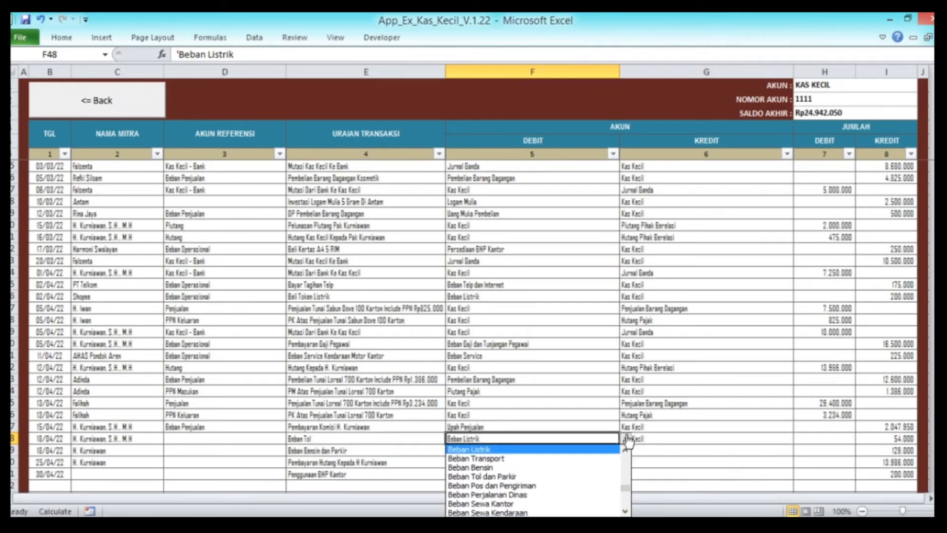
left_click(594, 477)
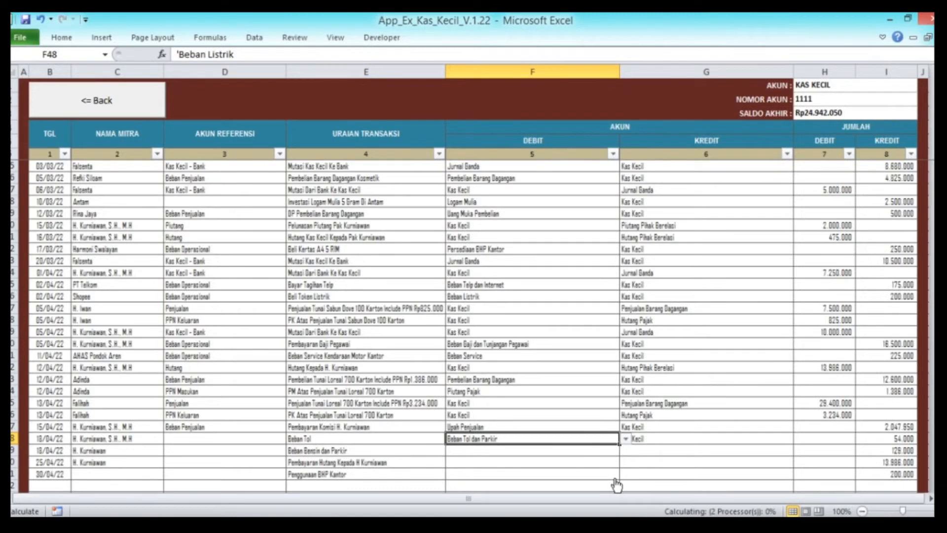
key("Right")
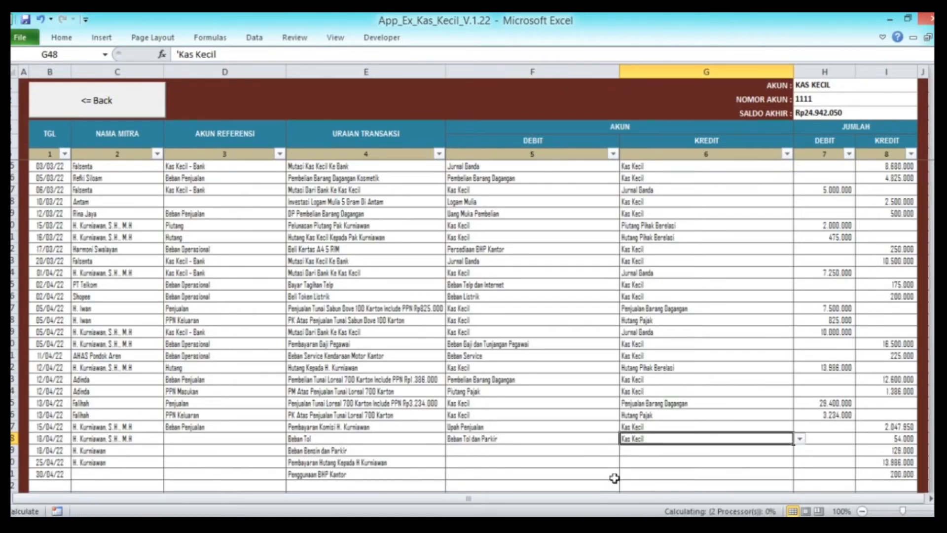
Step: Fill the reference account of the Beban Tol entry in D48 with Beban Operasional copied from D41
key("Right")
key("Right")
key("Left")
key("Left")
key("Left")
key("Left")
key("Left")
key("Left")
key("Right")
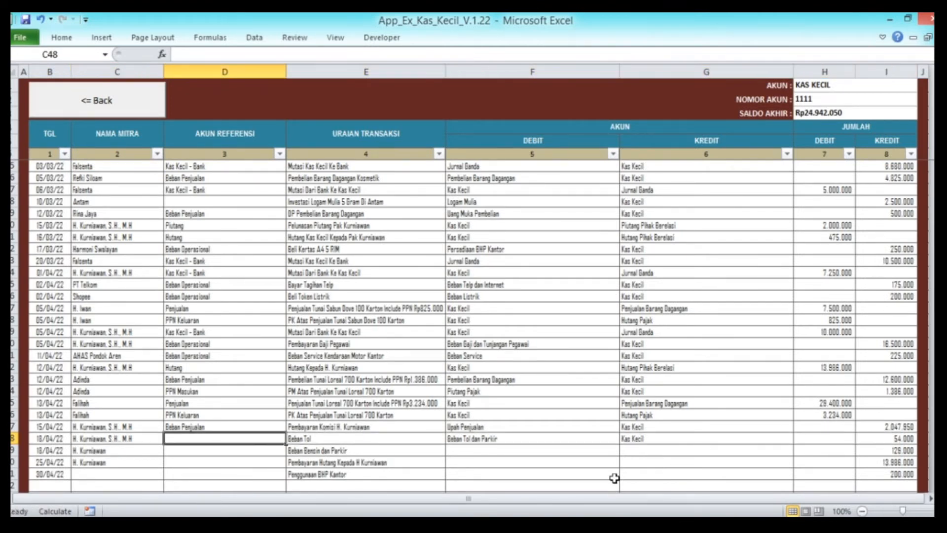
key("Up")
key("Up")
key("Up")
key("Up")
key("Up")
key("Up")
key("Up")
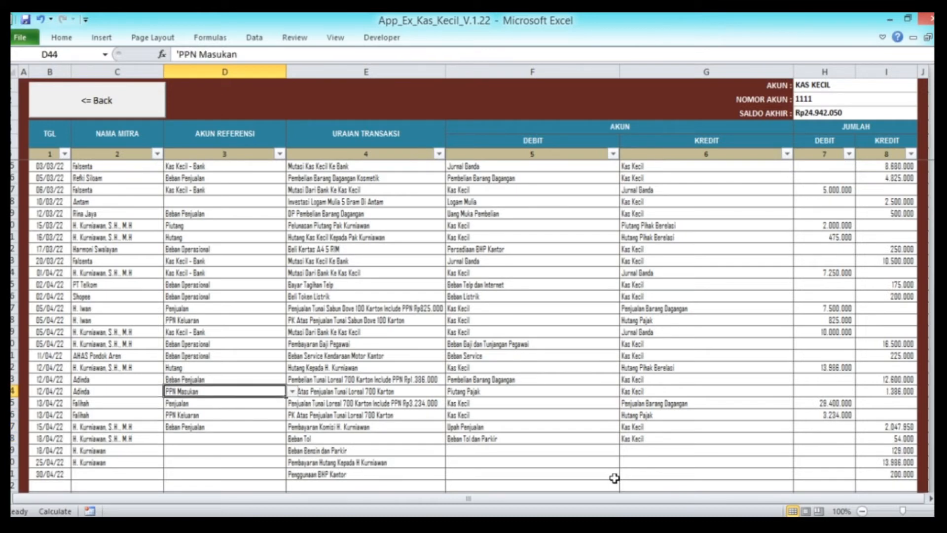
key("ctrl+c")
key("Down")
key("Down")
key("Down")
key("Down")
key("Down")
key("Down")
key("Down")
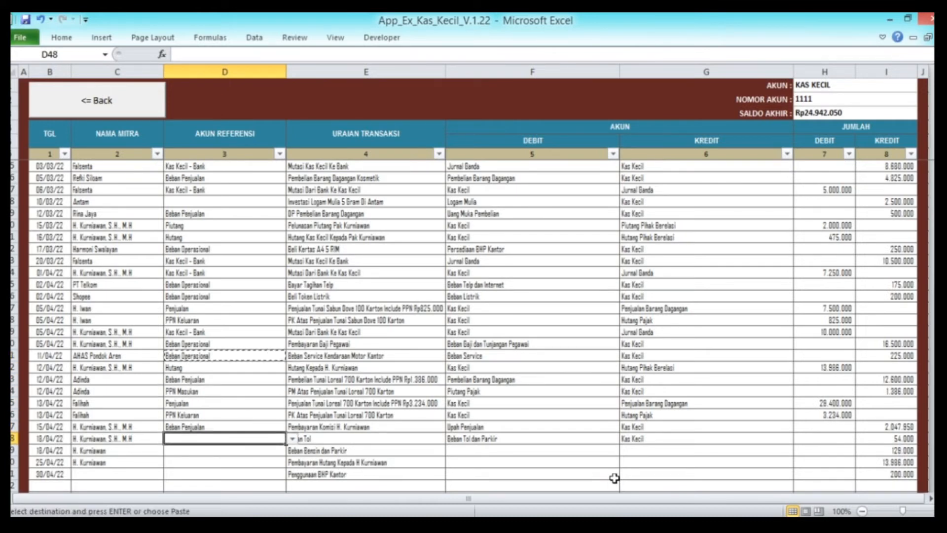
key("Return")
Step: Replace the partner name of the Beban Bensin dan Parkir entry in C49 with a copy of the full name in C48
key("Down")
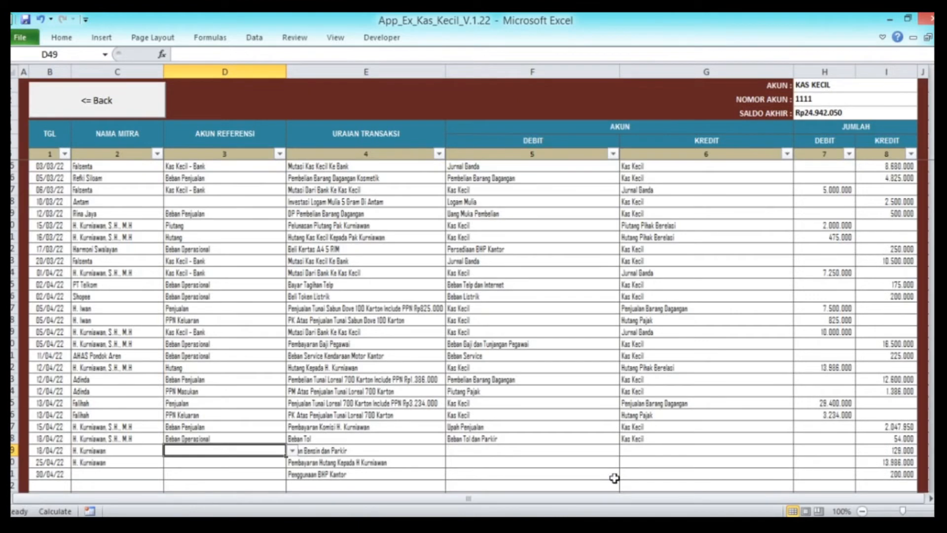
scroll(340, 365, "down", 1)
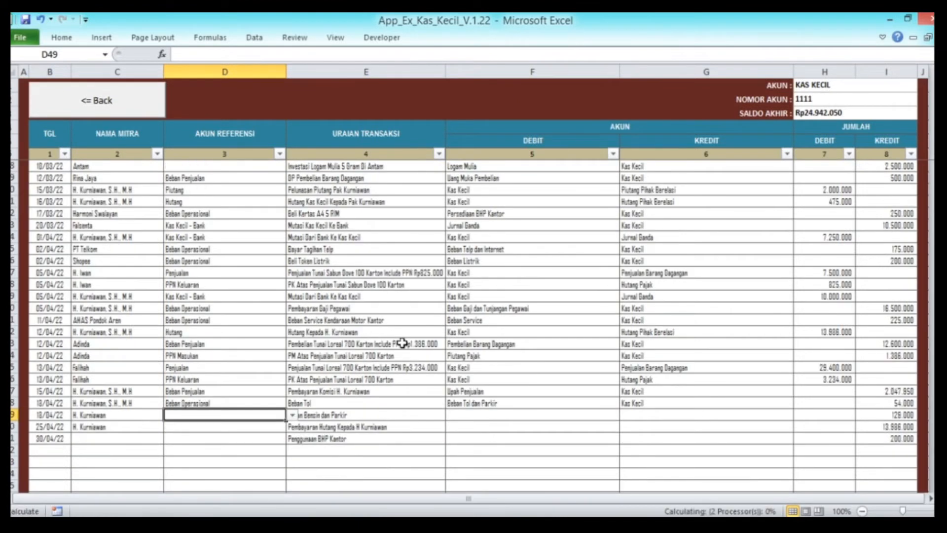
key("Right")
key("Left")
key("Left")
key("Up")
key("ctrl+c")
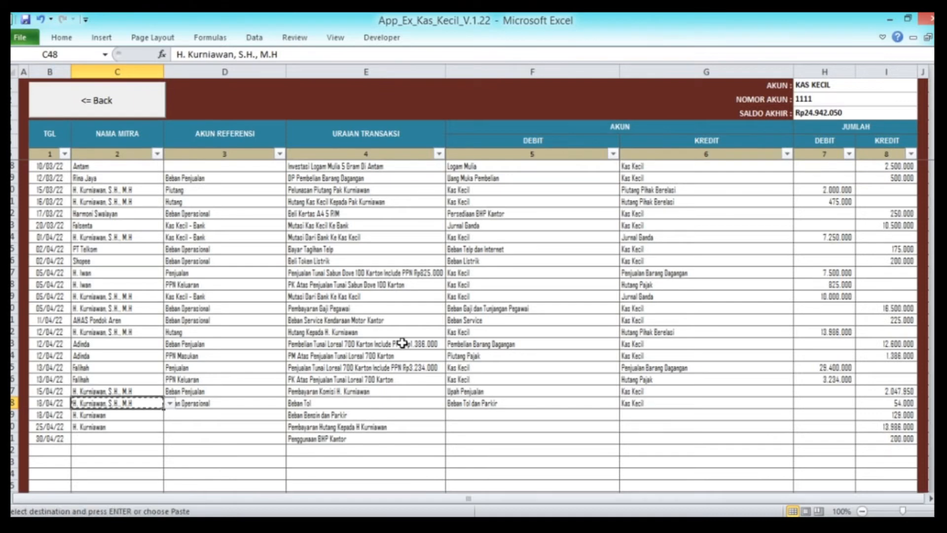
key("Down")
key("Return")
Step: Copy the Beban Operasional reference account from D48 into D49 for the Beban Bensin dan Parkir entry
key("Right")
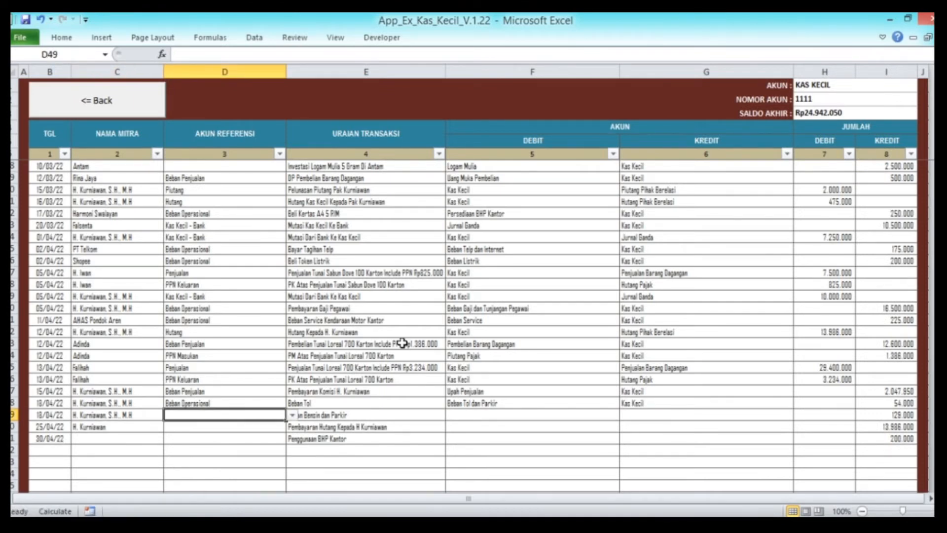
key("Up")
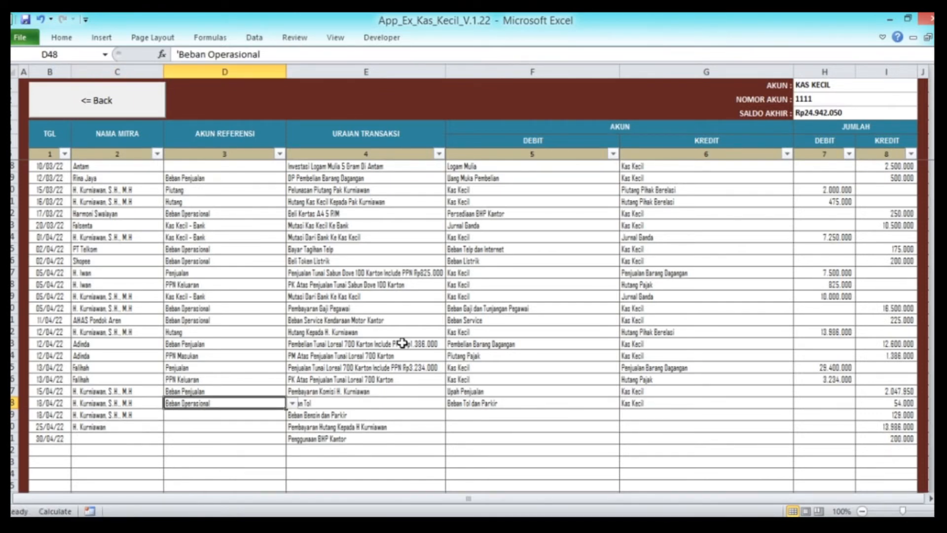
key("ctrl+c")
key("Down")
key("Return")
Step: Copy the Beban Tol dan Parkir and Kas Kecil account pair from F48:G48 into F49:G49
key("Right")
key("Right")
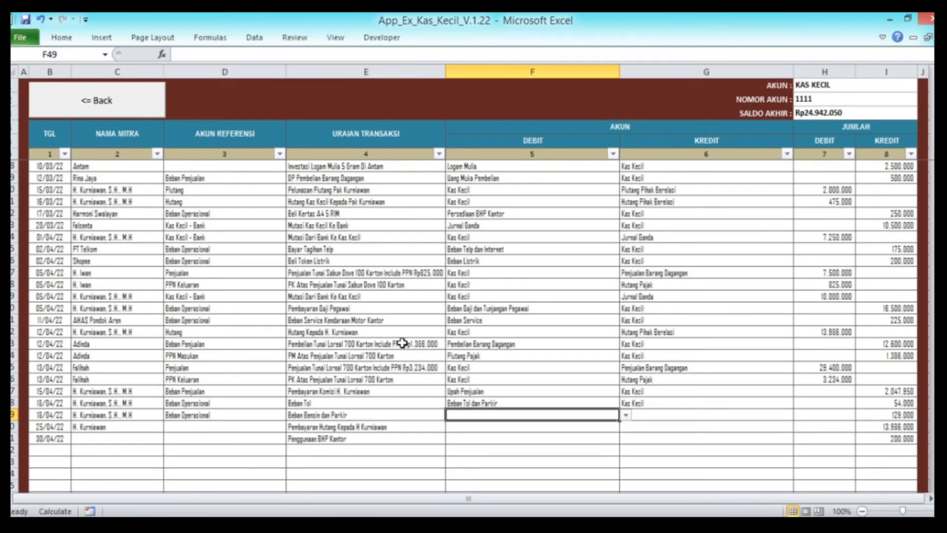
key("Up")
key("shift+Right")
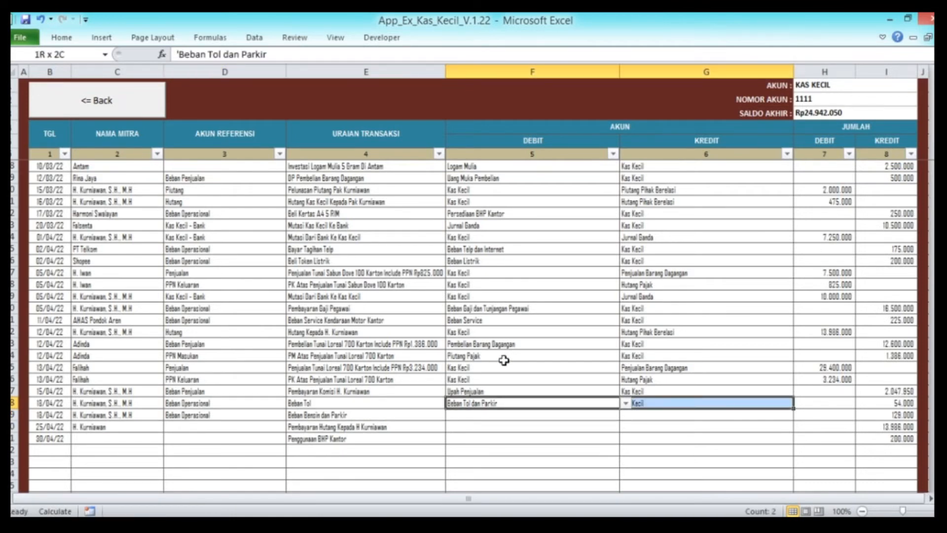
key("ctrl+c")
key("Down")
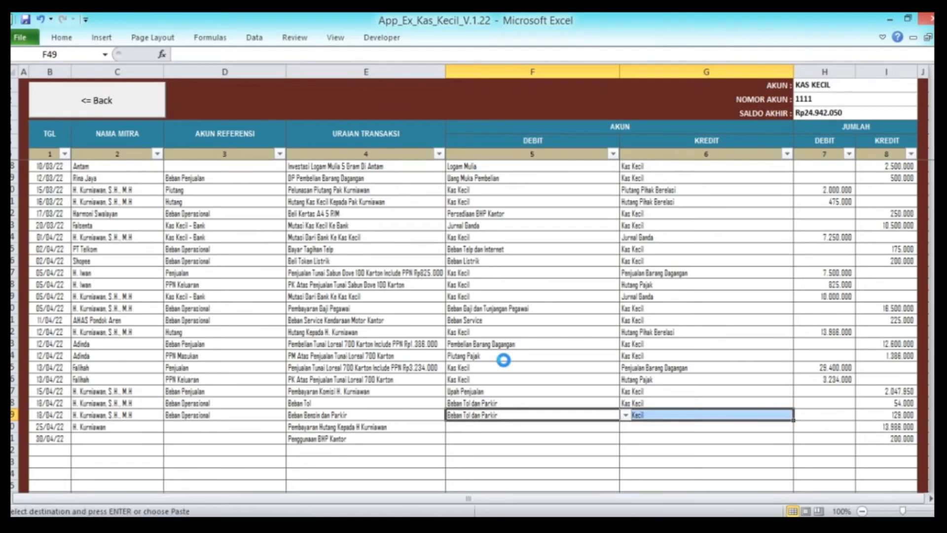
key("Return")
Step: Change the debit account of the Beban Bensin dan Parkir entry in F49 to Beban Bensin
left_click(626, 416)
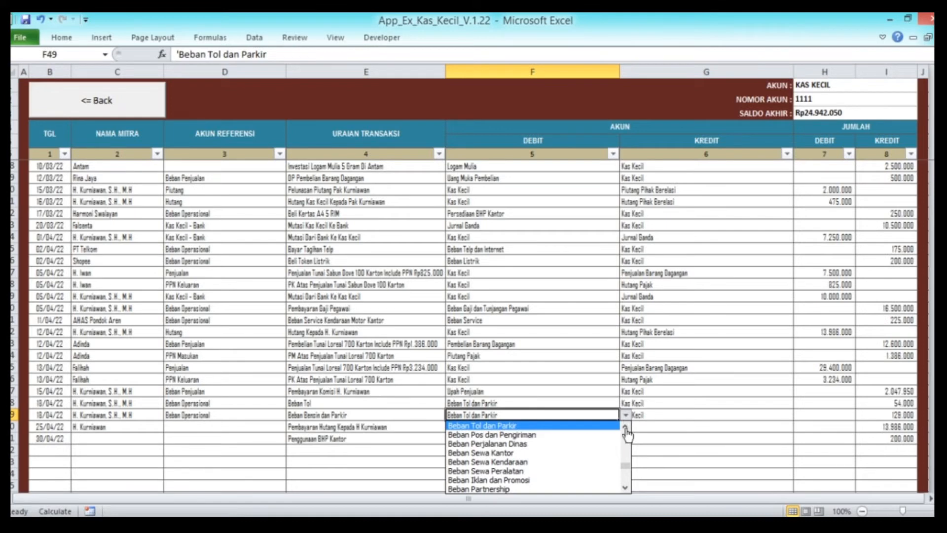
left_click(626, 427)
left_click(625, 428)
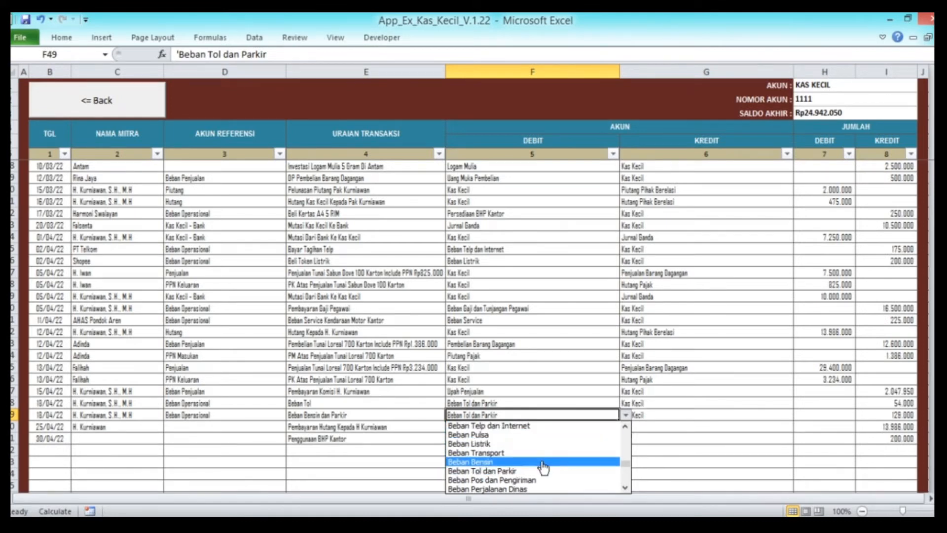
left_click(543, 464)
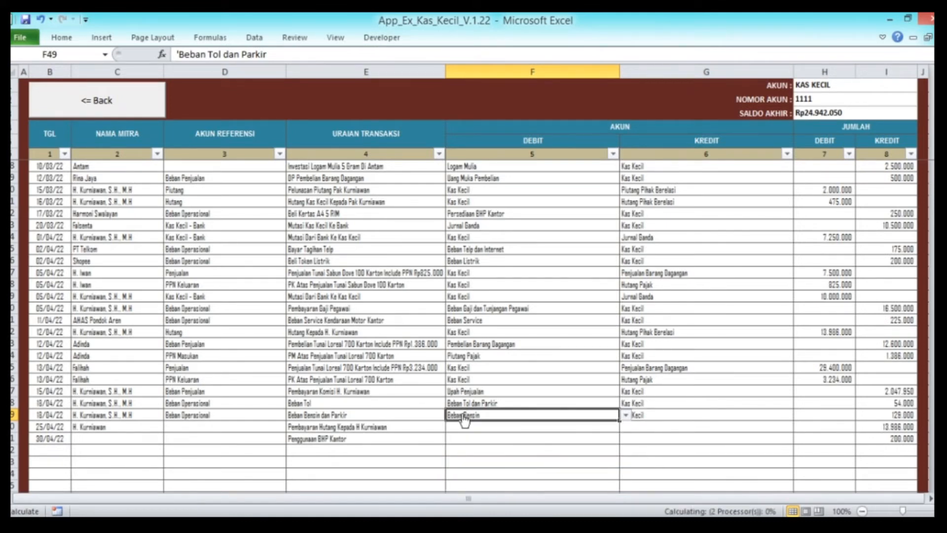
left_click(625, 415)
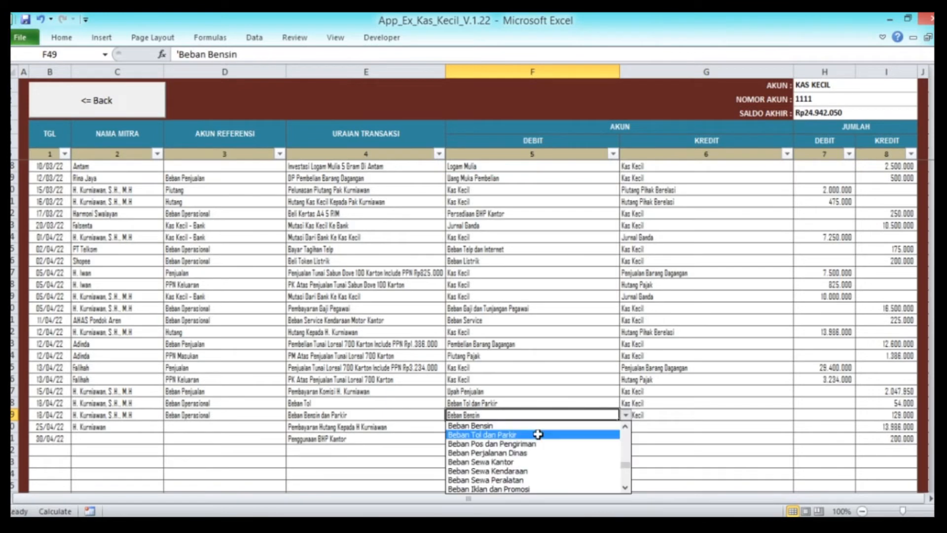
left_click(487, 407)
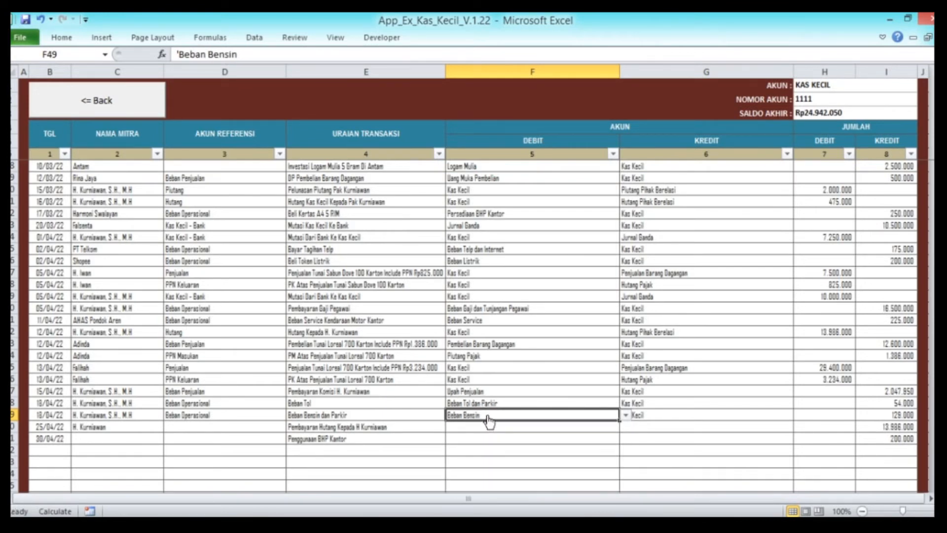
Step: Replace the partner name of the 25/04/22 debt payment entry in C50 with a copy of the full name in C49
key("Right")
key("Right")
key("Right")
key("Left")
key("Left")
key("Left")
key("Left")
key("Left")
key("Left")
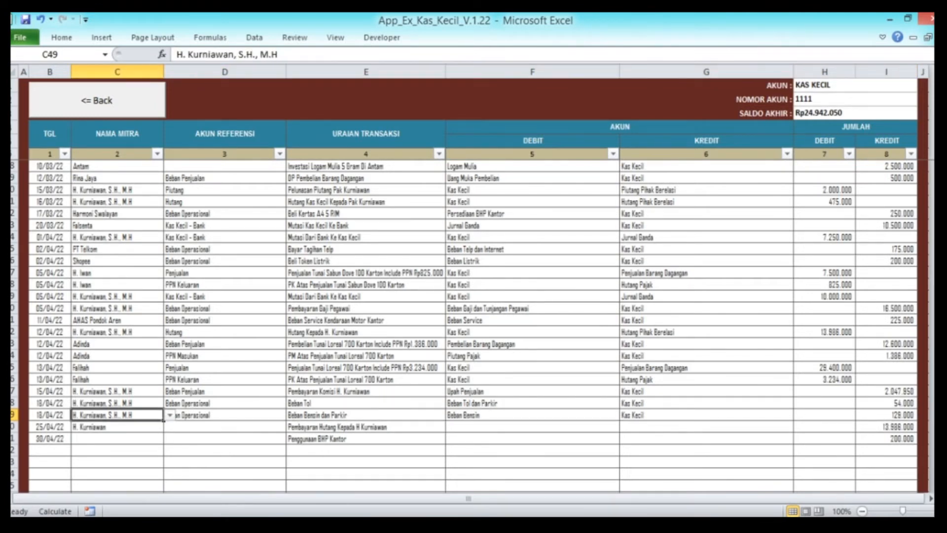
key("Down")
key("Up")
key("ctrl+c")
key("Down")
key("Return")
Step: Set the reference account of the 25/04/22 debt payment entry in D50 to Hutang
key("Right")
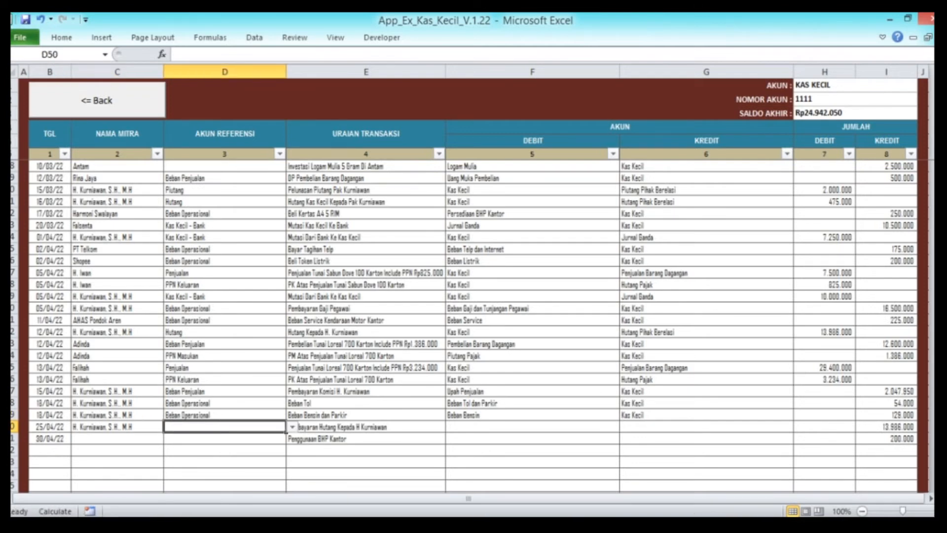
key("Right")
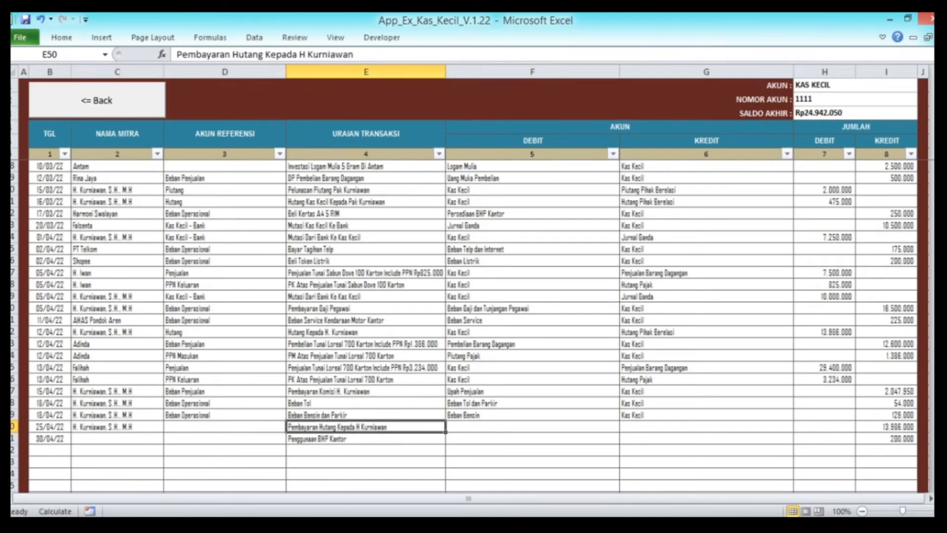
key("Left")
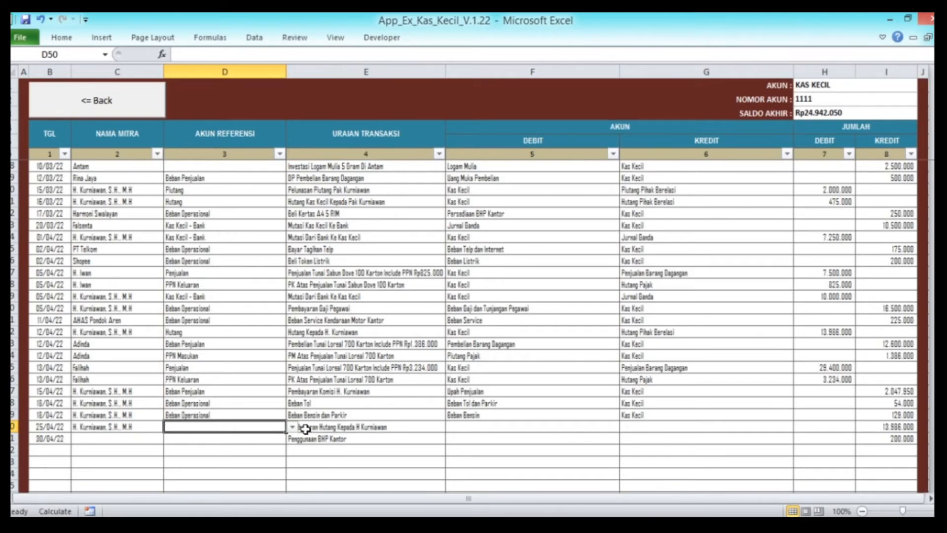
left_click(292, 427)
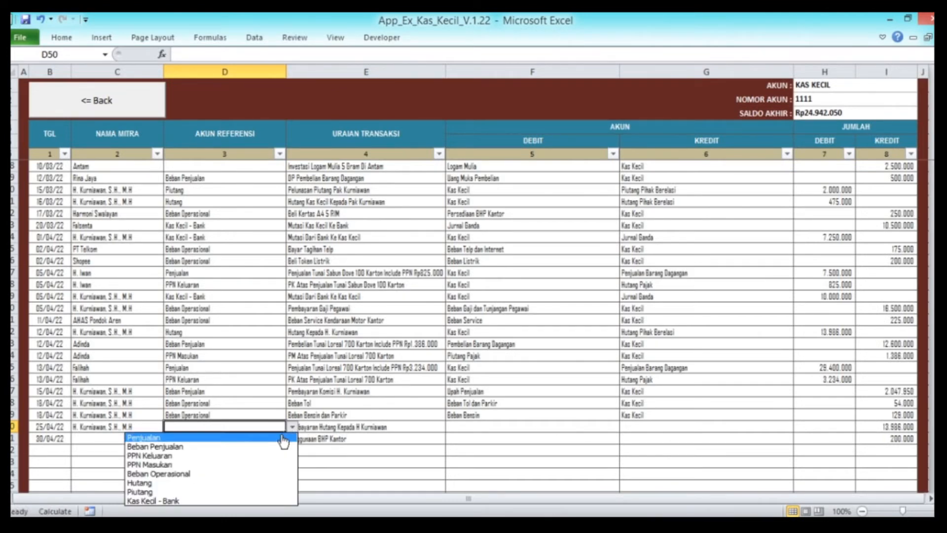
left_click(242, 484)
Step: Copy the Kas Kecil and Hutang Pihak Berelasi account pair from F42:G42 into F50:G50
key("Right")
key("Right")
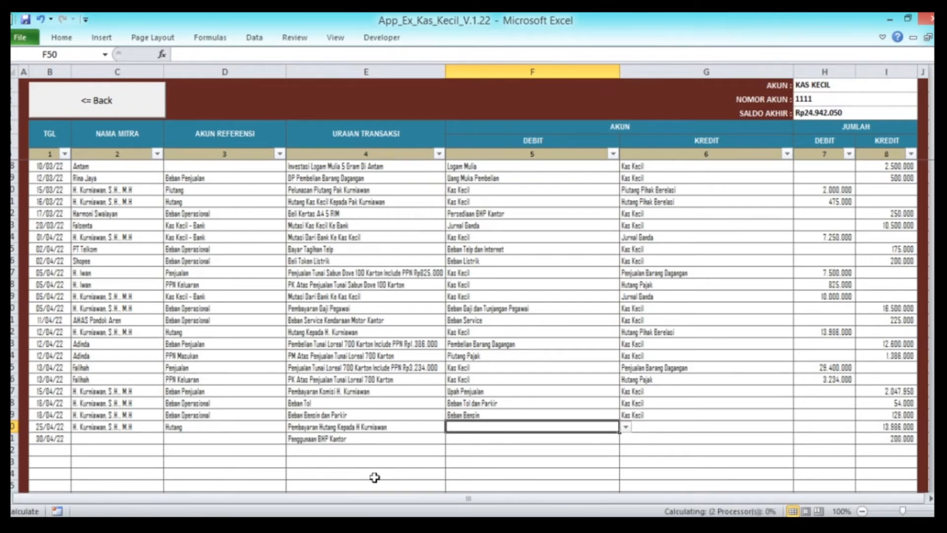
key("Up")
key("Up")
key("Up")
key("Up")
key("Up")
key("Up")
key("Up")
key("Up")
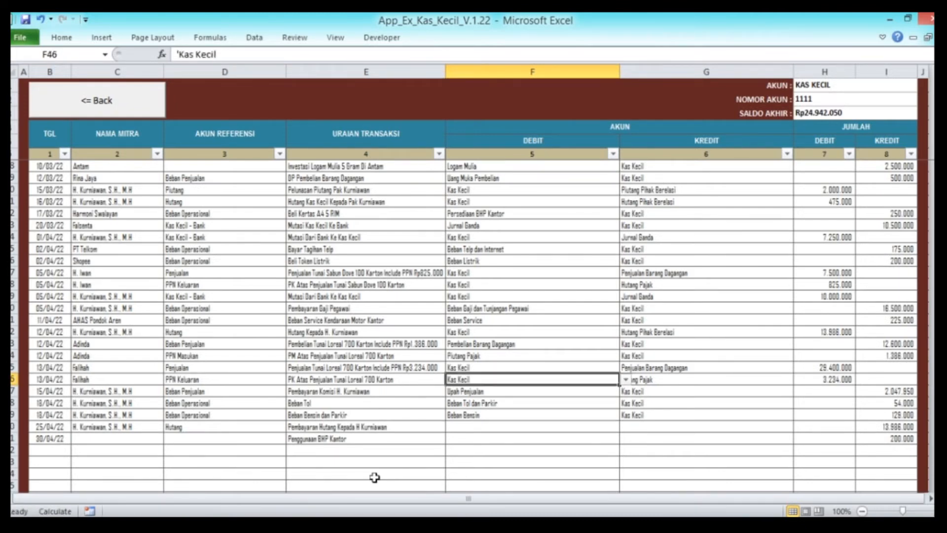
key("shift+Right")
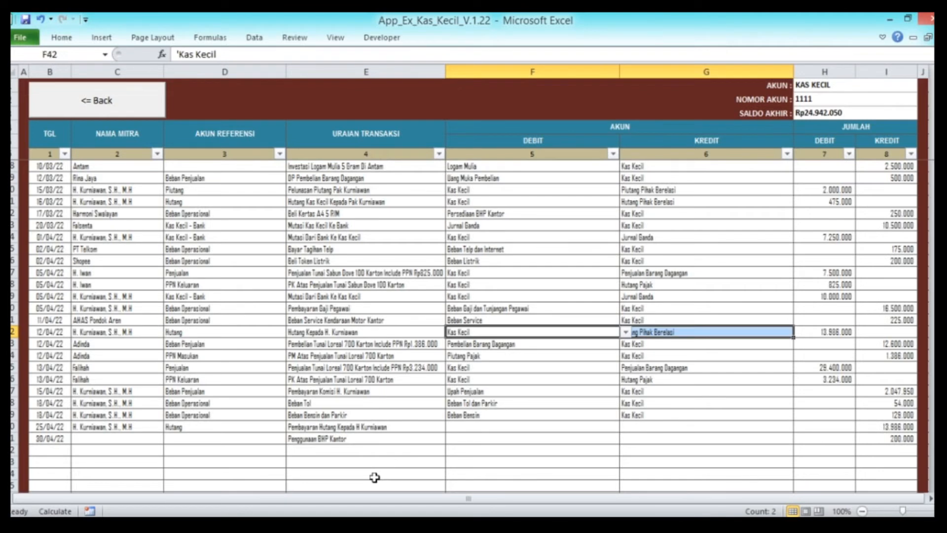
key("ctrl+c")
key("Down")
key("Down")
key("Down")
key("Down")
key("Down")
key("Down")
key("Down")
key("Down")
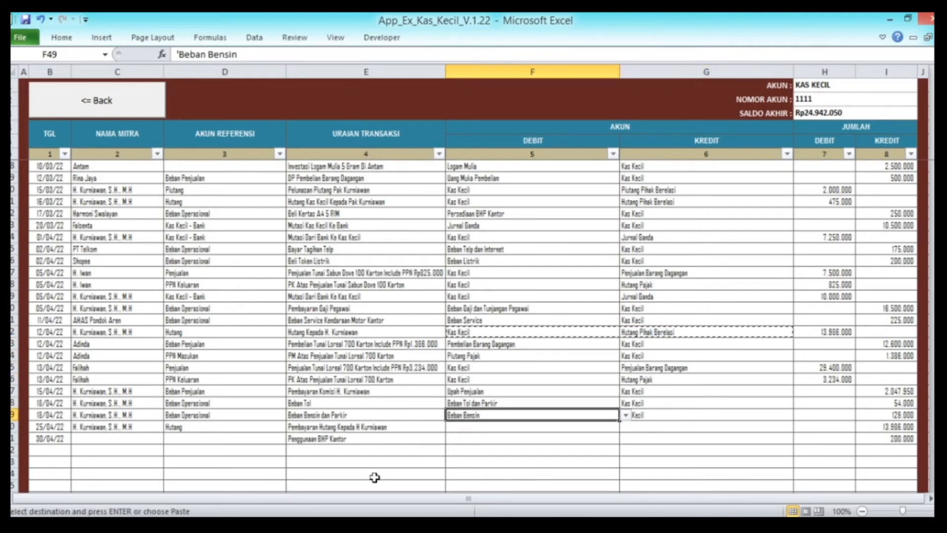
key("shift+Right")
key("Return")
Step: Replace the debit account in F50 with Hutang Pihak Berelasi copied from G50
key("Left")
key("Right")
key("Right")
key("ctrl+c")
key("Left")
key("Return")
Step: Replace the credit account in G50 with Kas Kecil copied from F39
key("Right")
key("Up")
key("Up")
key("Up")
key("Up")
key("Up")
key("Up")
key("Up")
key("Up")
key("Up")
key("Up")
key("Up")
key("Left")
key("ctrl+c")
key("Down")
key("Down")
key("Down")
key("Down")
key("Down")
key("Down")
key("Down")
key("Down")
key("Down")
key("Down")
key("Down")
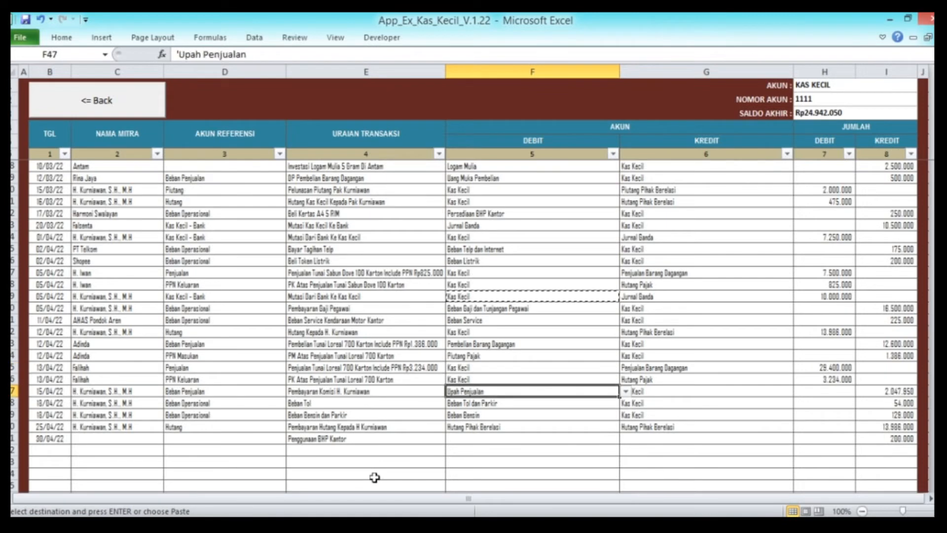
key("Right")
key("Right")
key("Left")
key("Return")
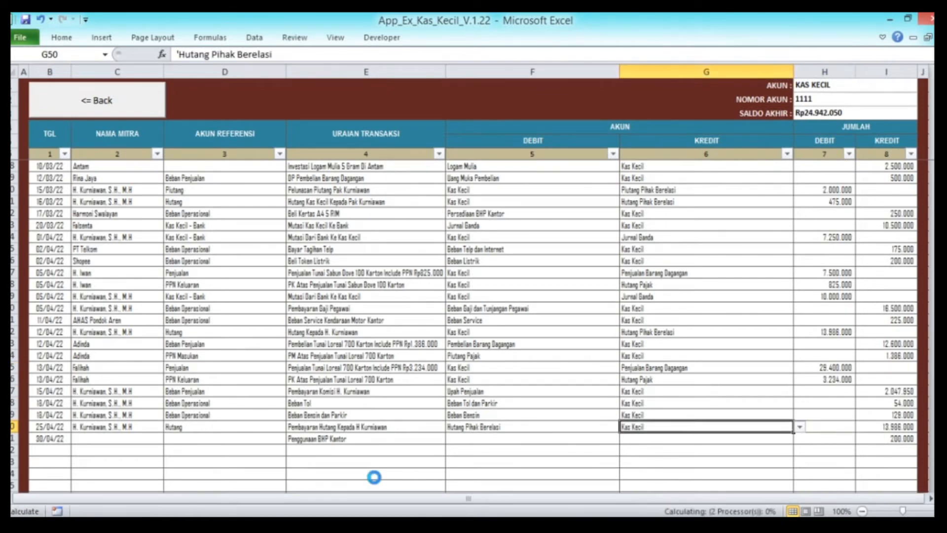
key("Right")
key("Right")
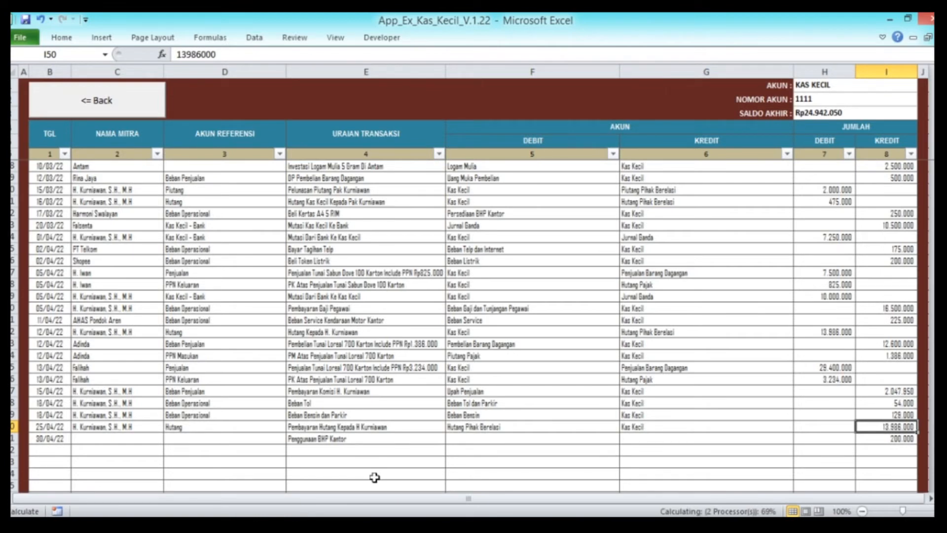
key("Down")
key("Left")
key("Left")
key("Left")
key("Left")
key("Left")
key("Left")
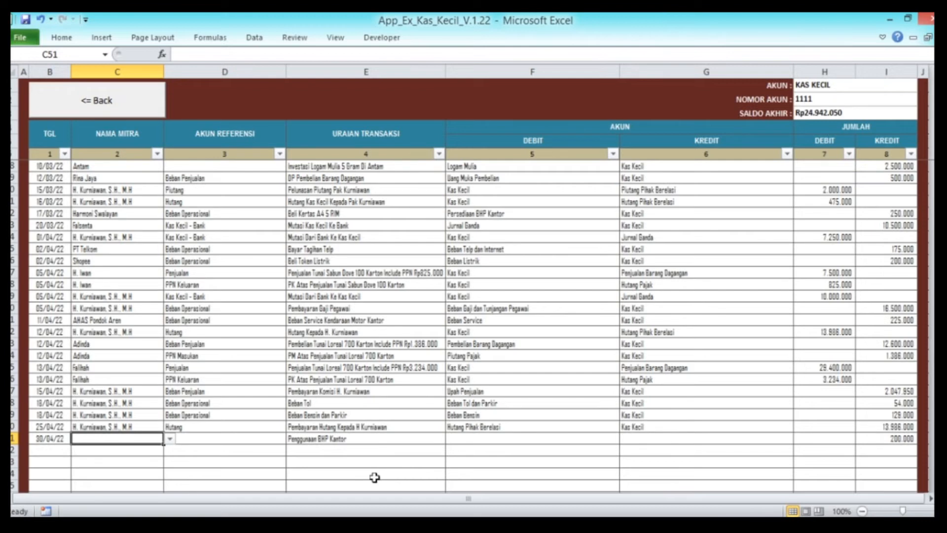
key("Left")
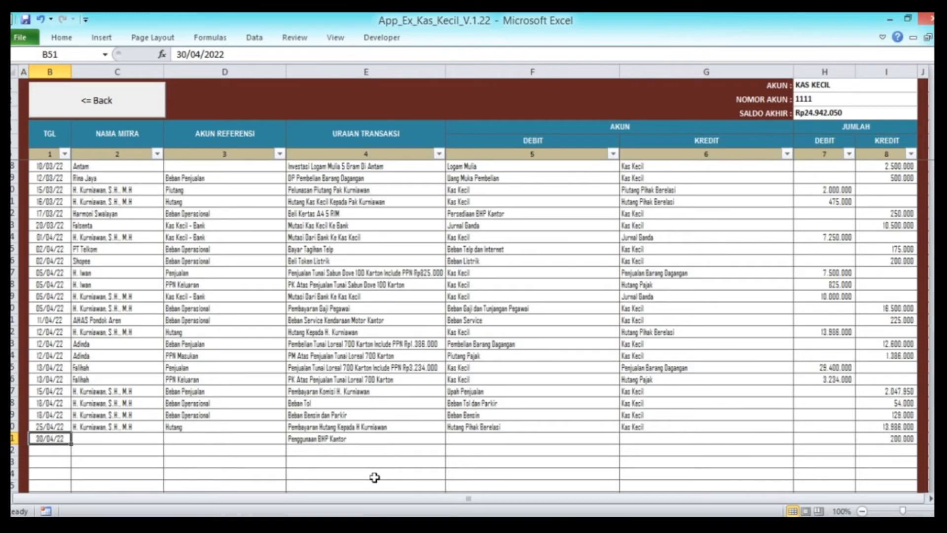
key("shift+Right")
key("shift+Right")
key("shift+Right")
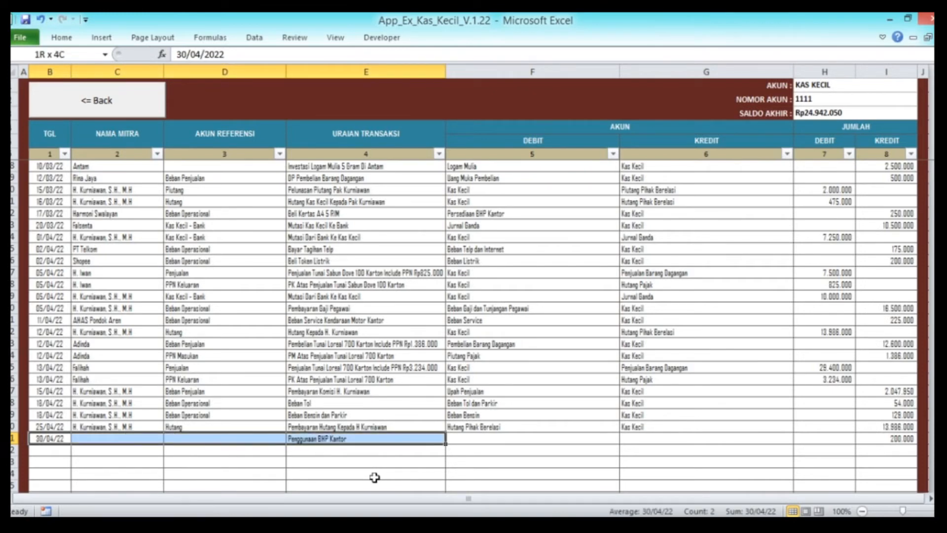
key("shift+Right")
key("shift+Right")
key("shift+Right")
key("shift+Right")
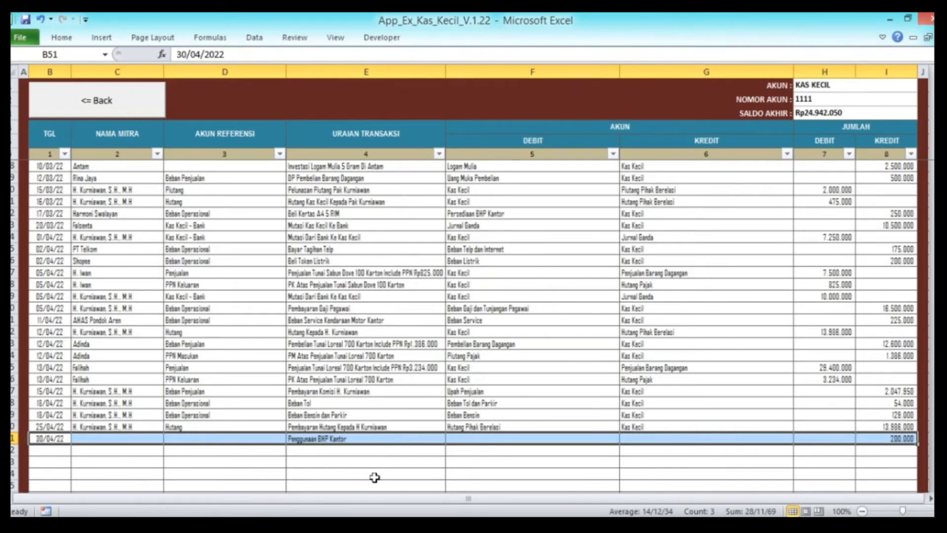
key("Delete")
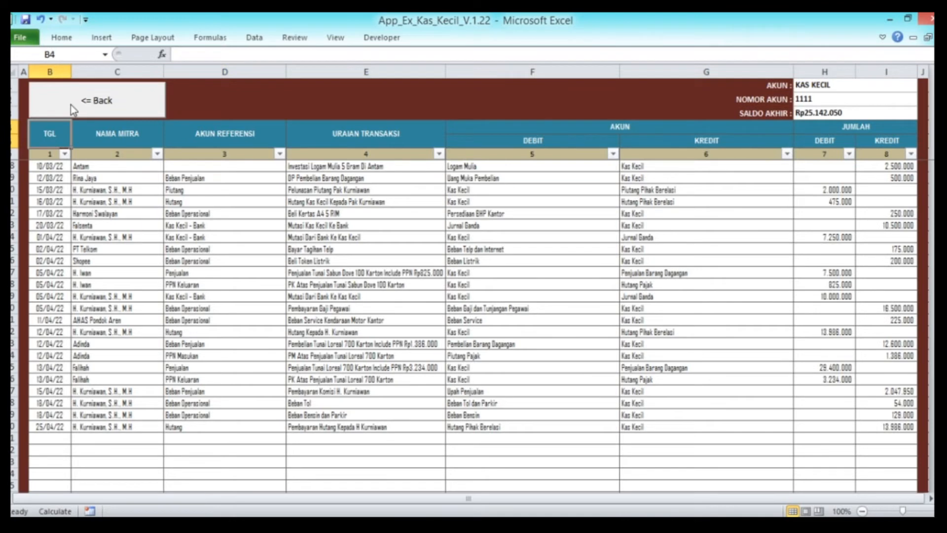
key("ctrl+z")
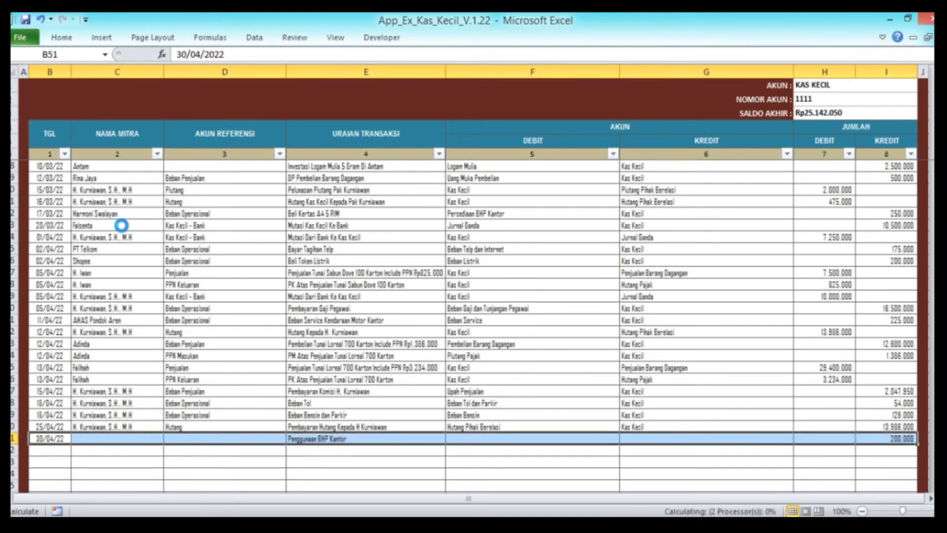
Step: Copy the 30/04/2022 date of the Penggunaan BHP Kantor entry in B51 and open the Jurnal Penyesuaian sheet
key("ctrl+c")
left_click(73, 101)
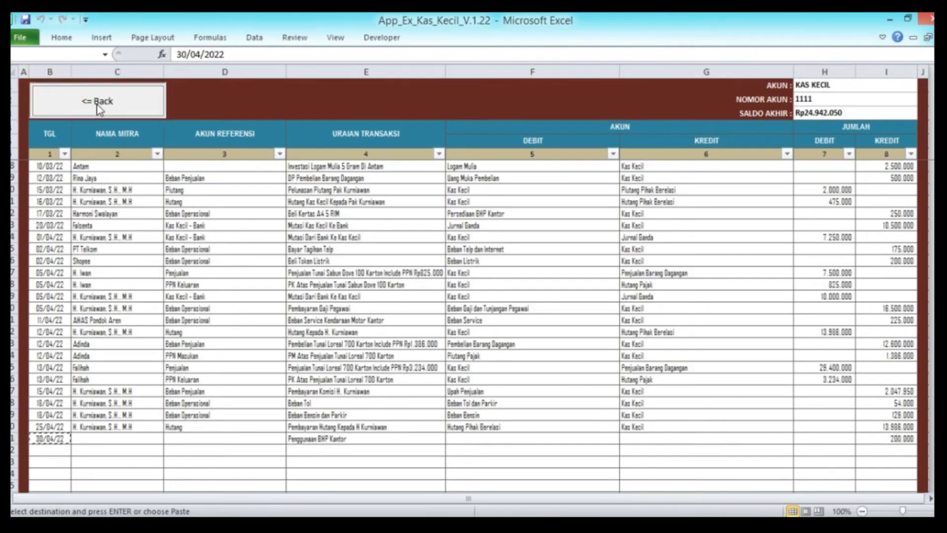
left_click(277, 134)
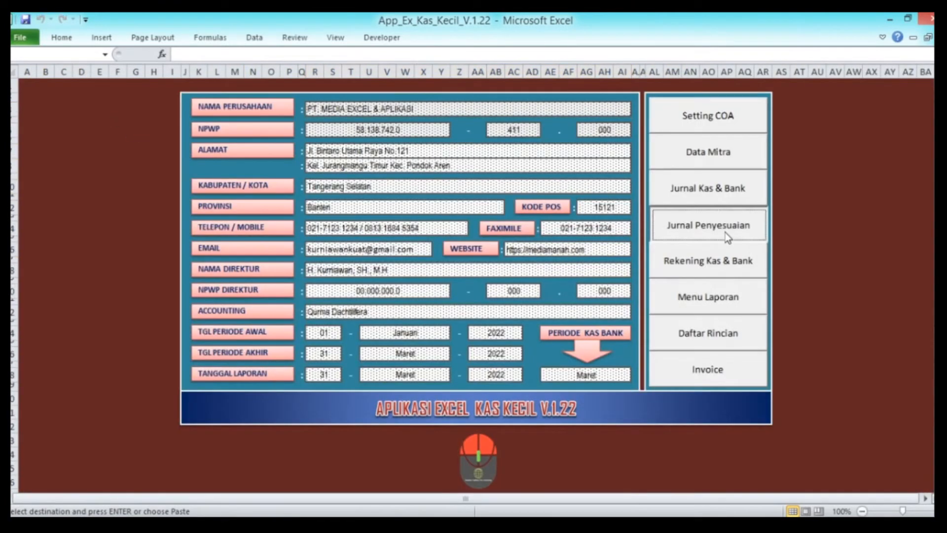
left_click(726, 231)
scroll(307, 338, "down", 1)
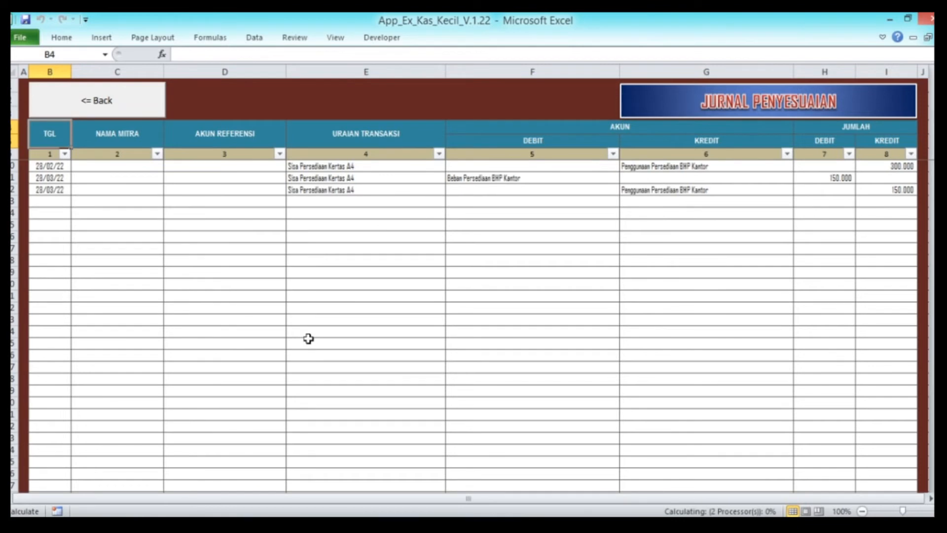
key("Down")
key("Down")
key("Down")
key("shift+Right")
key("shift+Right")
key("shift+Right")
key("shift+Right")
key("shift+Right")
key("shift+Right")
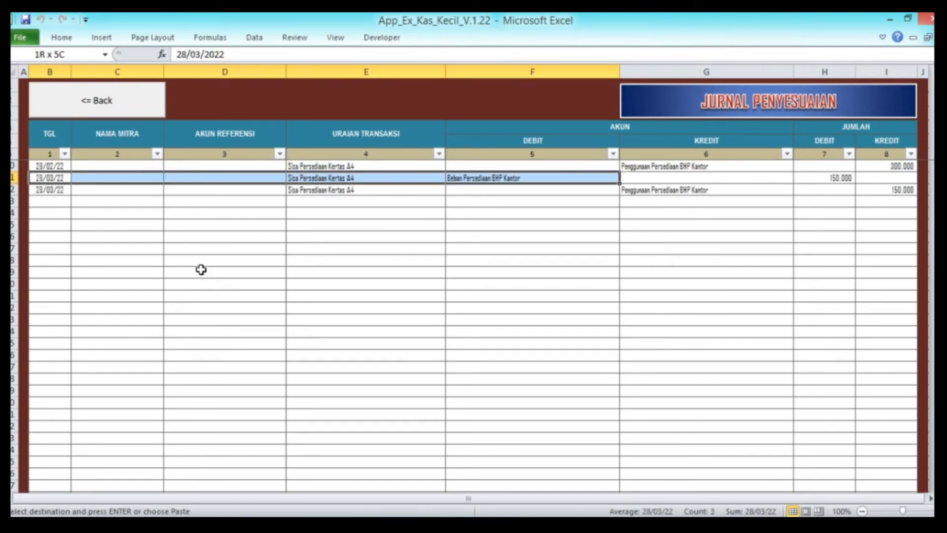
key("shift+Right")
key("Left")
key("Right")
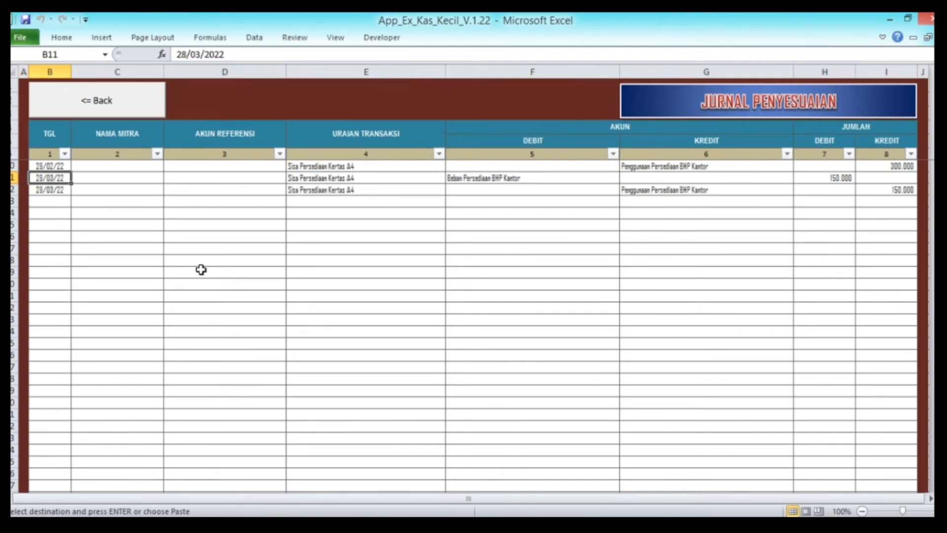
key("Return")
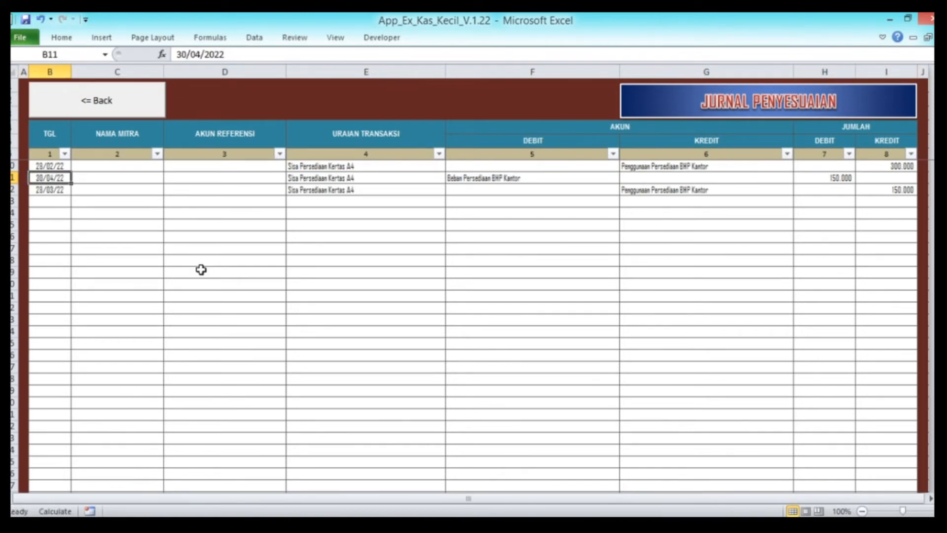
key("ctrl+z")
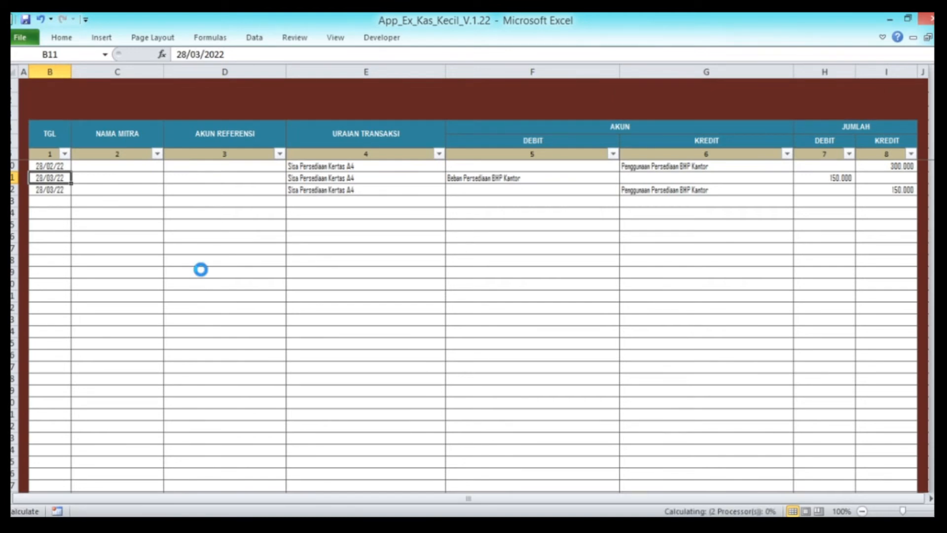
Step: Duplicate the two 28/03/22 Sisa Persediaan Kertas A4 adjusting entries from B11:I12 into B13:I14
key("ctrl+c")
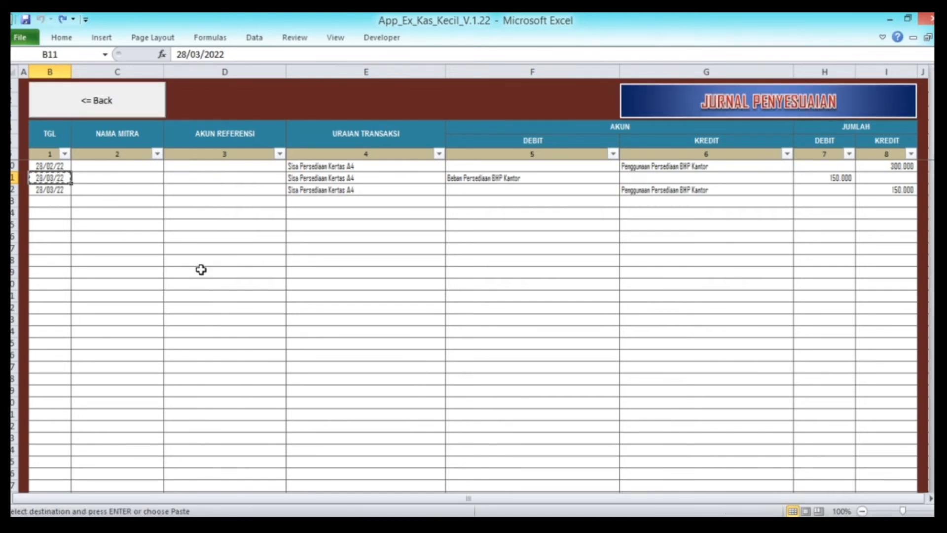
key("shift+Down")
key("shift+Right")
key("shift+Right")
key("shift+Right")
key("shift+Right")
key("shift+Right")
key("shift+Right")
key("shift+Right")
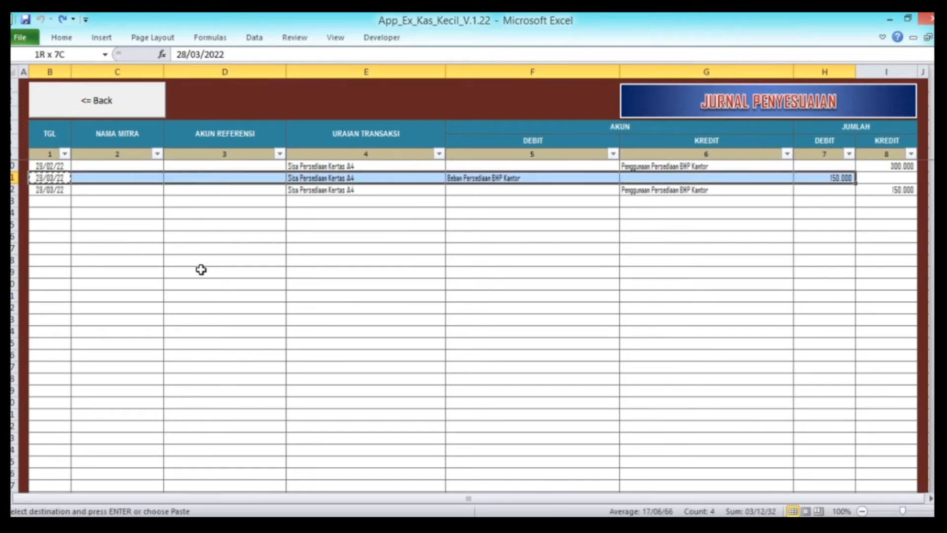
key("ctrl+c")
key("Down")
key("Down")
key("shift+Right")
key("shift+Right")
key("shift+Right")
key("shift+Right")
key("shift+Right")
key("shift+Right")
key("shift+Right")
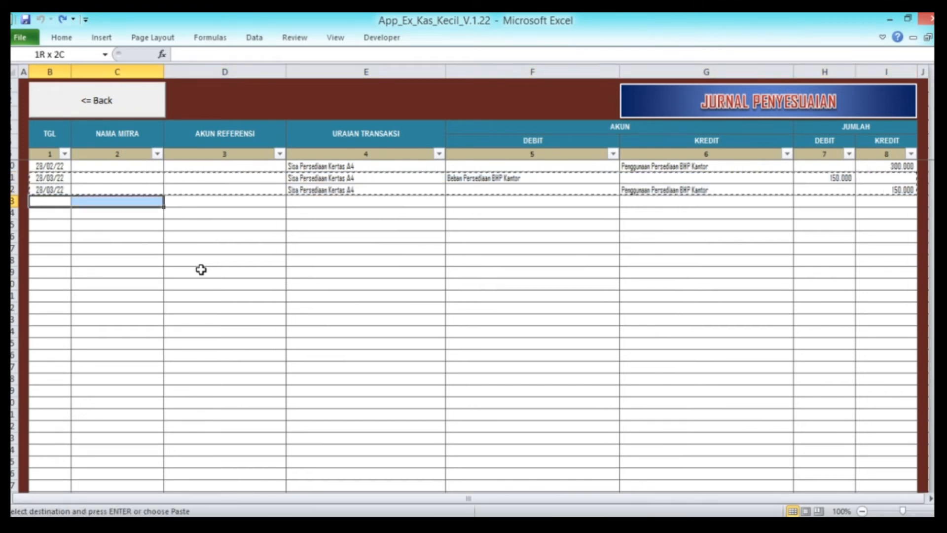
key("Return")
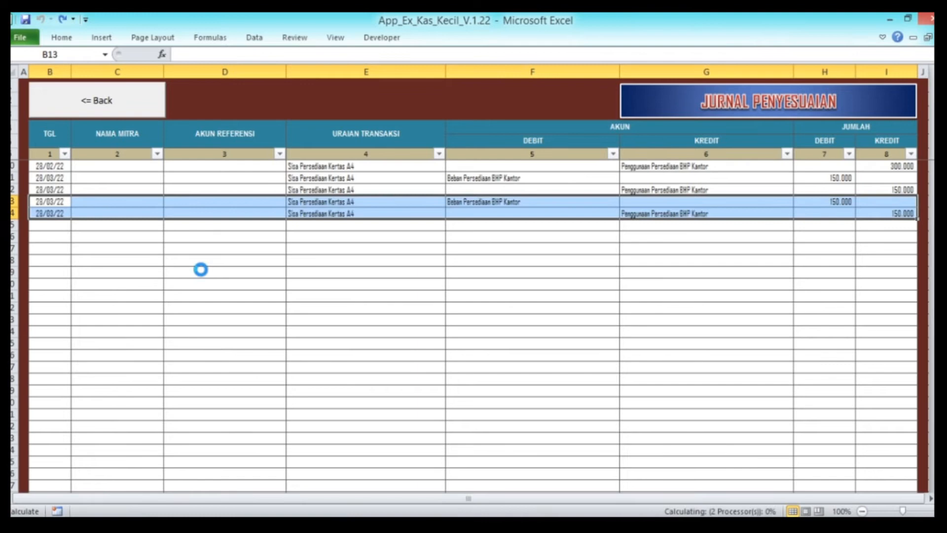
key("Right")
key("Left")
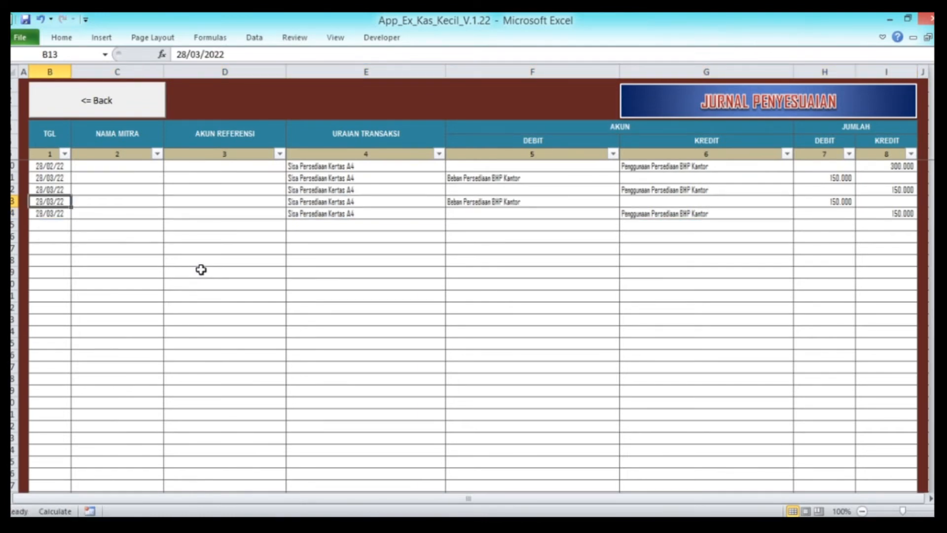
Step: Set the dates of both new adjusting entries in B13 and B14 to 30/04/2022
left_click(187, 58)
key("BackSpace")
key("BackSpace")
type("30")
key("Right")
key("Right")
key("Right")
key("BackSpace")
type("4")
key("Return")
key("ctrl+c")
key("Down")
key("Return")
Step: Set the debit amount in H13 and the credit amount in I14 to 200000
key("Right")
key("Right")
key("Right")
key("Right")
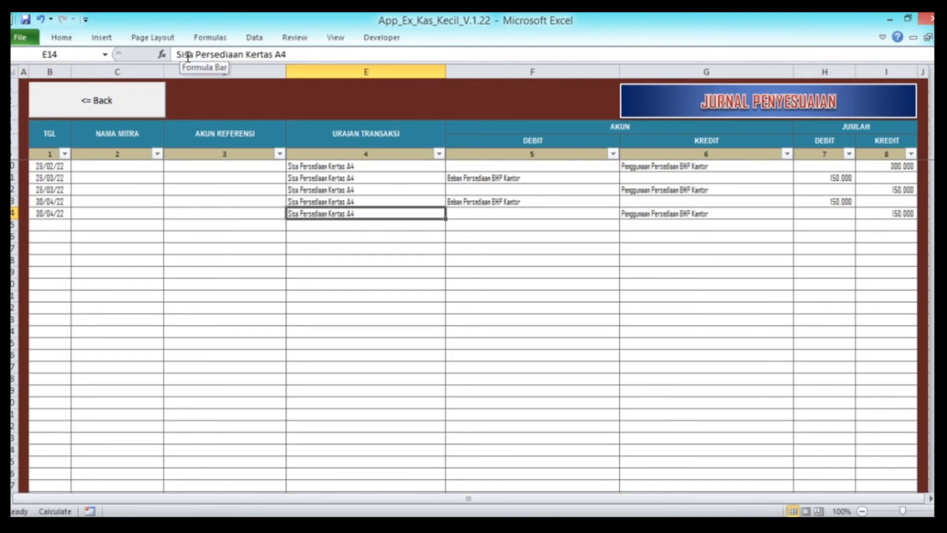
key("Up")
key("Right")
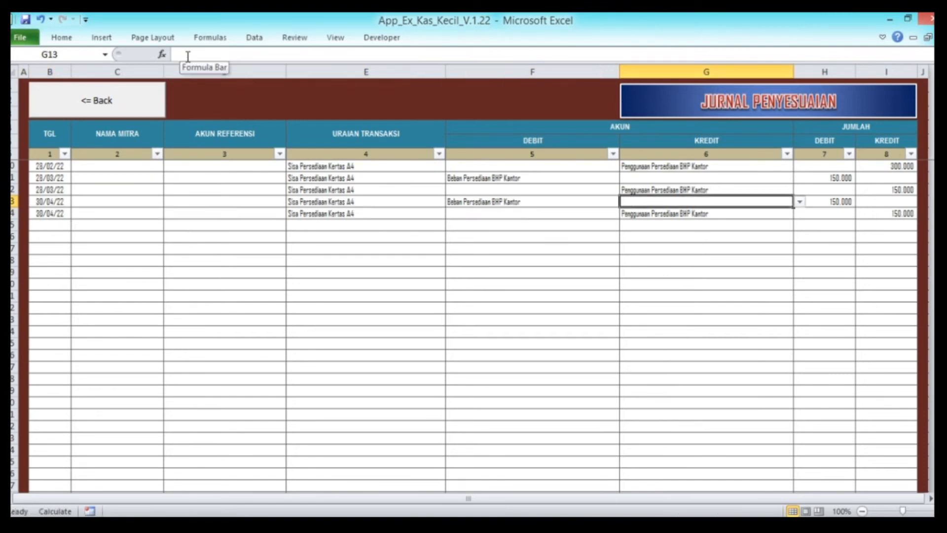
key("Right")
type("200000")
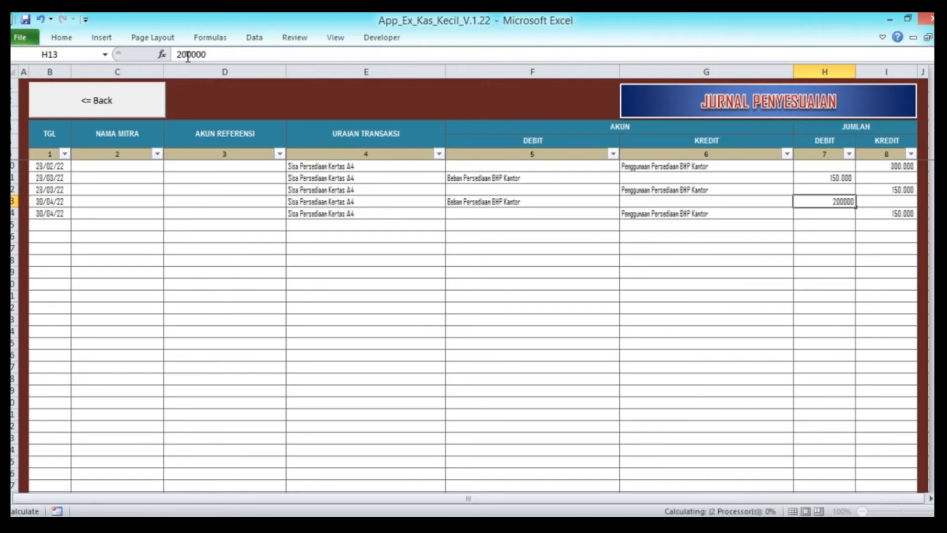
key("Return")
key("Right")
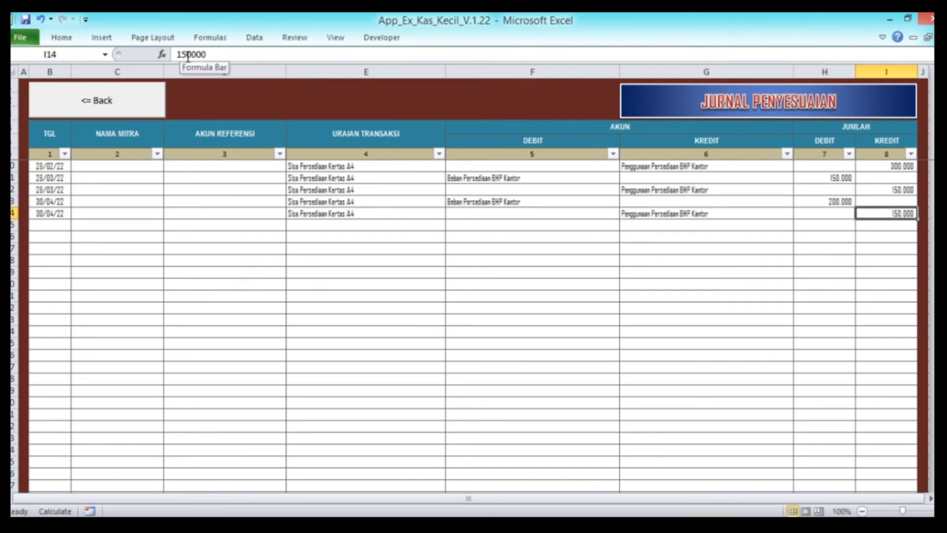
type("200000")
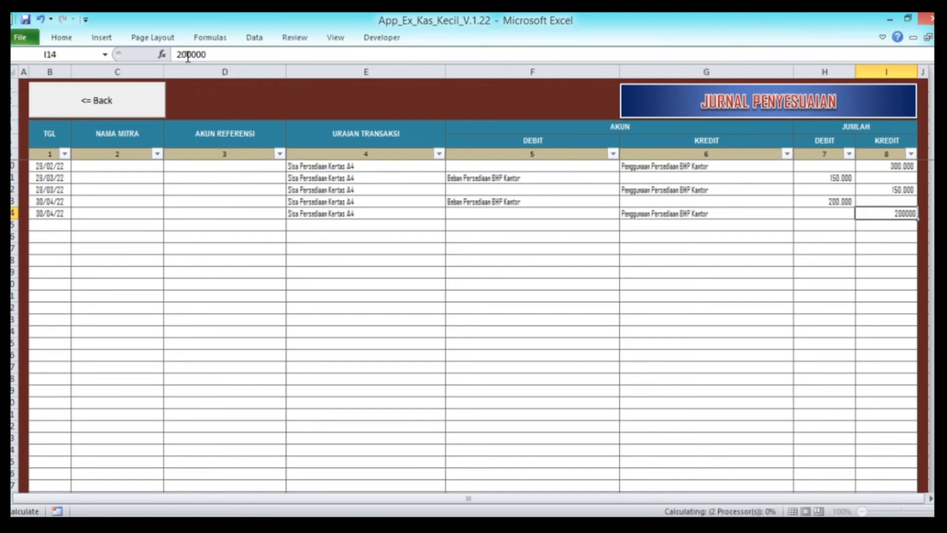
left_click(59, 134)
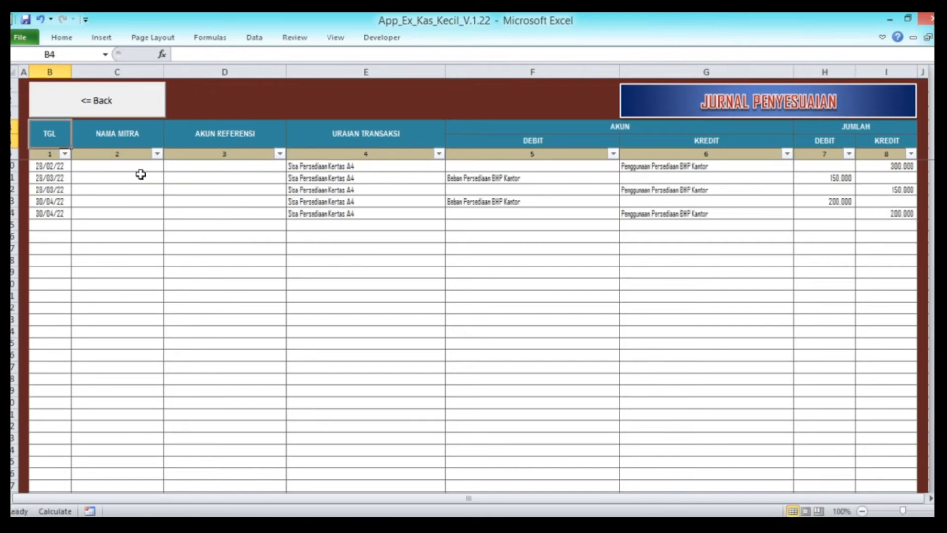
scroll(140, 174, "up", 1)
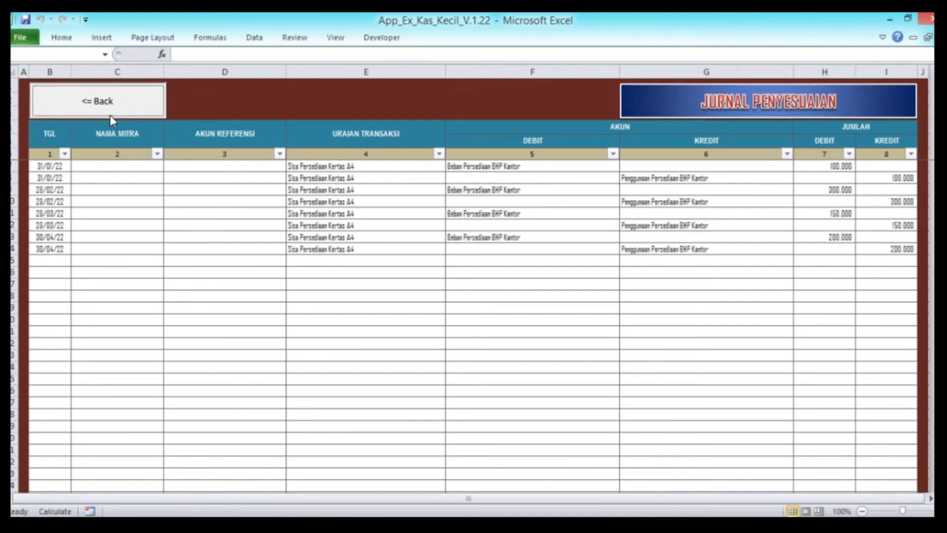
Step: Return to the Kas Kecil journal and clear the 30/04/22 Penggunaan BHP Kantor entry in B51:I51
left_click(110, 116)
left_click(702, 192)
left_click(359, 187)
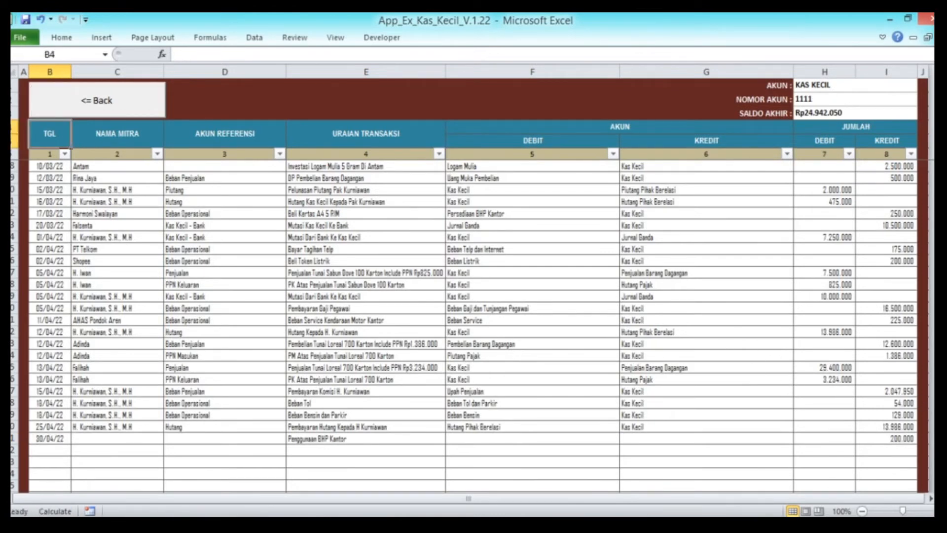
left_click(883, 441)
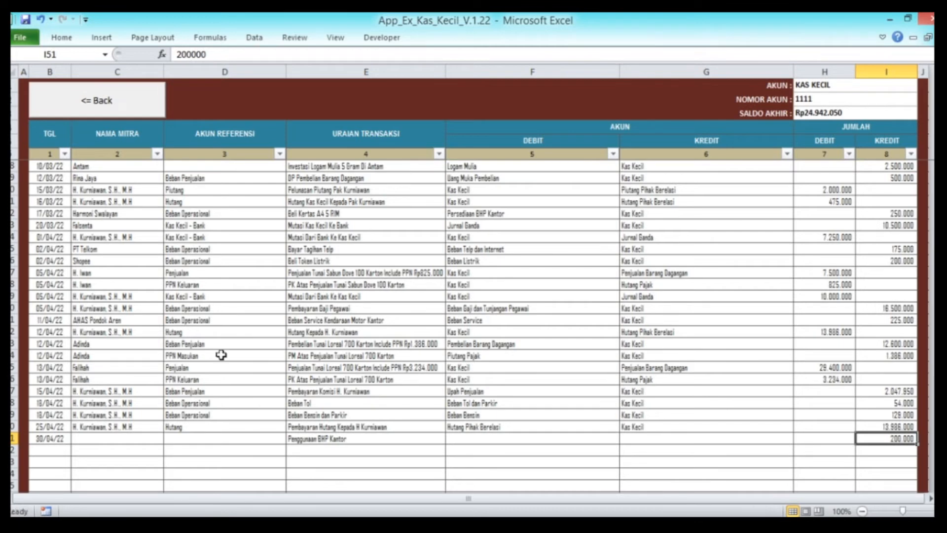
key("shift+Left")
key("shift+Left")
key("shift+Left")
key("shift+Left")
key("shift+Left")
key("shift+Left")
key("shift+Left")
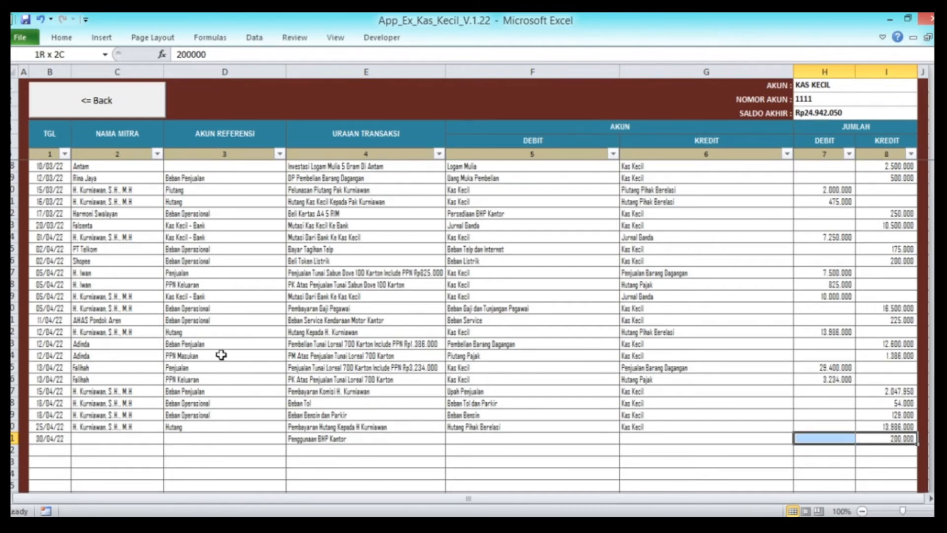
key("Delete")
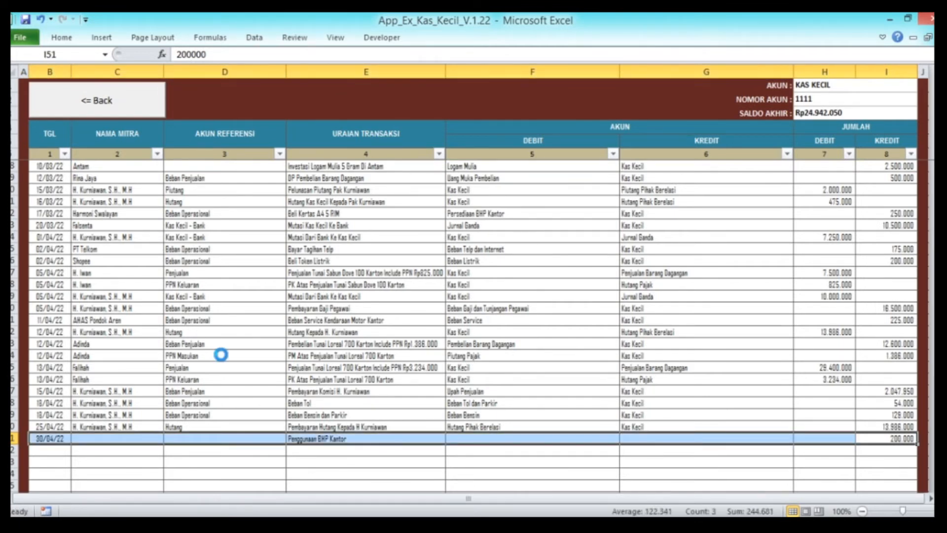
key("Right")
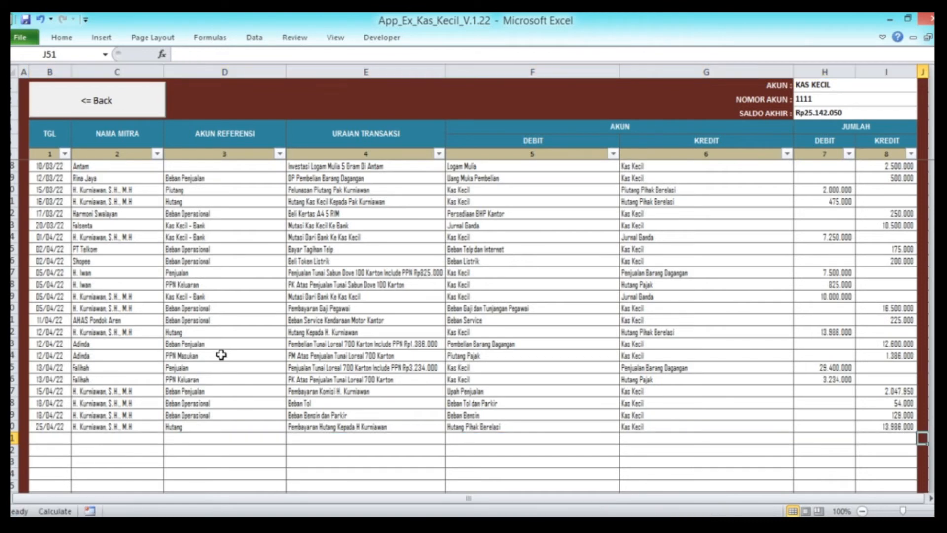
Step: Review the April petty cash entries and examine the Saldo Akhir of the Kas Kecil account
key("Left")
key("Left")
key("Left")
key("Left")
key("Left")
key("Left")
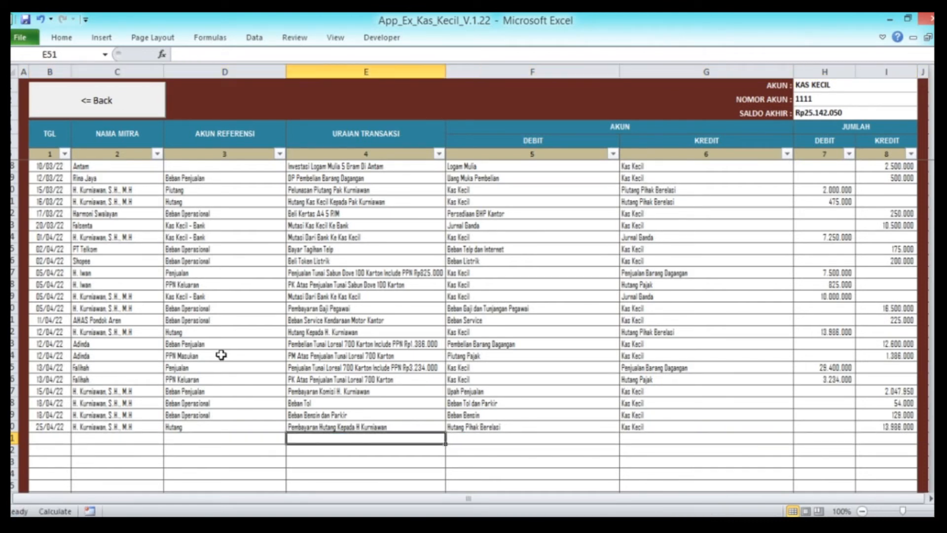
key("Left")
key("Up")
key("Up")
key("Up")
key("Up")
key("Up")
key("Up")
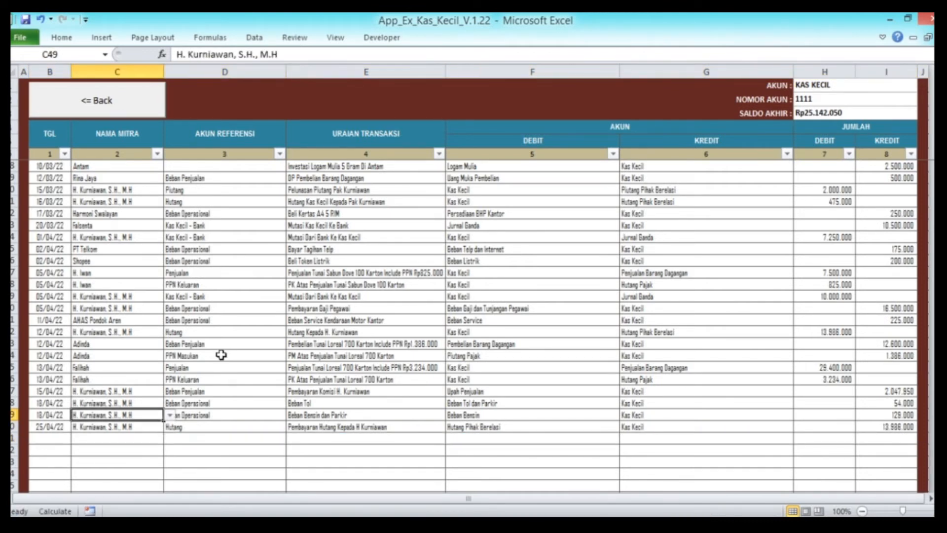
left_click(65, 133)
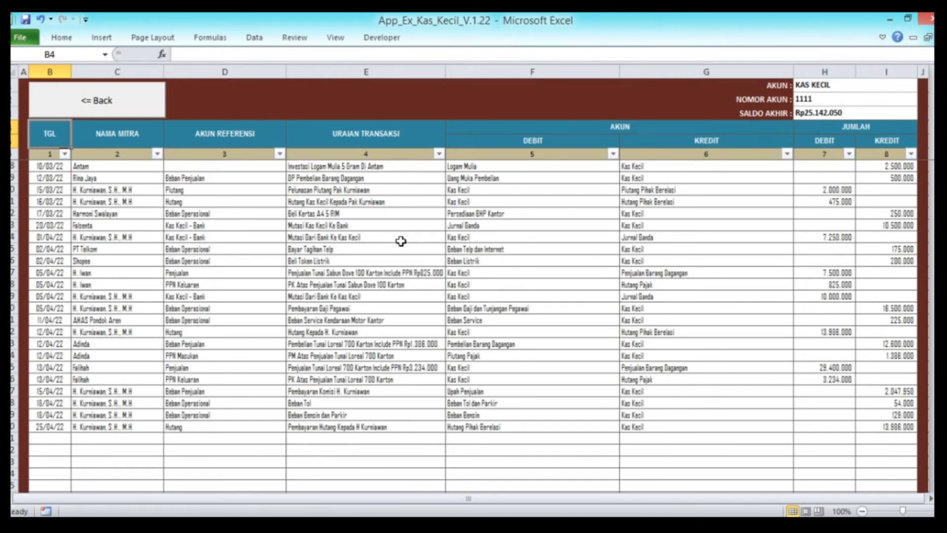
left_click(824, 114)
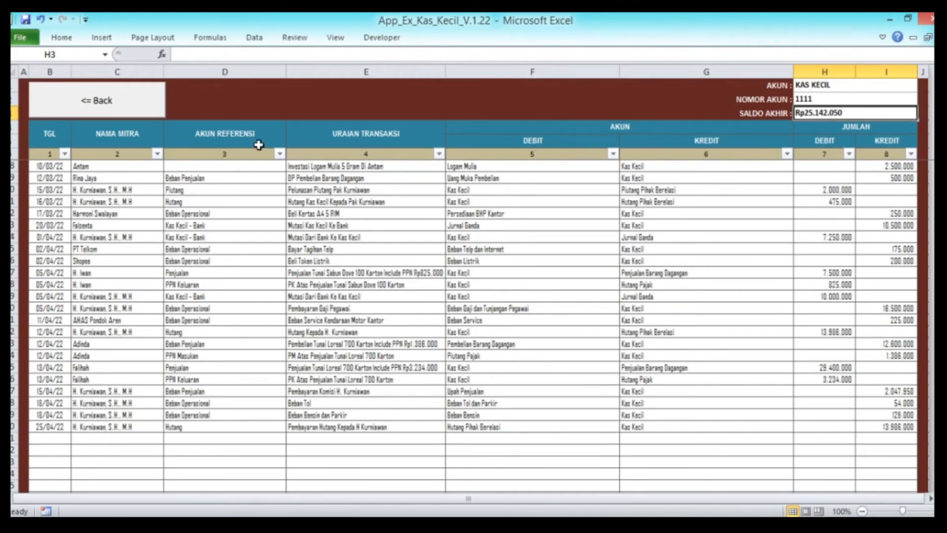
left_click(63, 134)
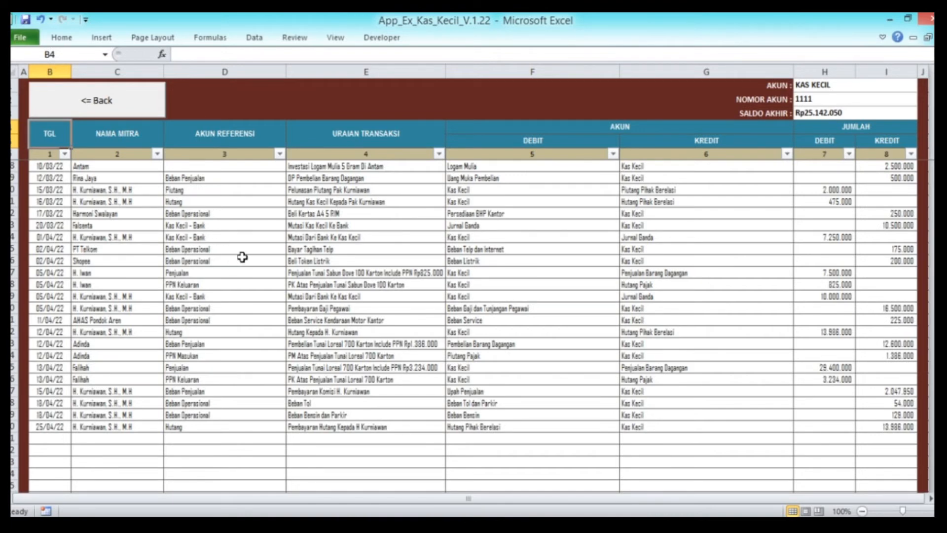
Step: Duplicate the 20/03/22 Mutasi Kas Kecil Ke Bank entry from B33:I33 into B51:I51
left_click(49, 225)
key("shift+Right")
key("shift+Right")
key("shift+Right")
key("shift+Right")
key("shift+Right")
key("shift+Right")
key("shift+Right")
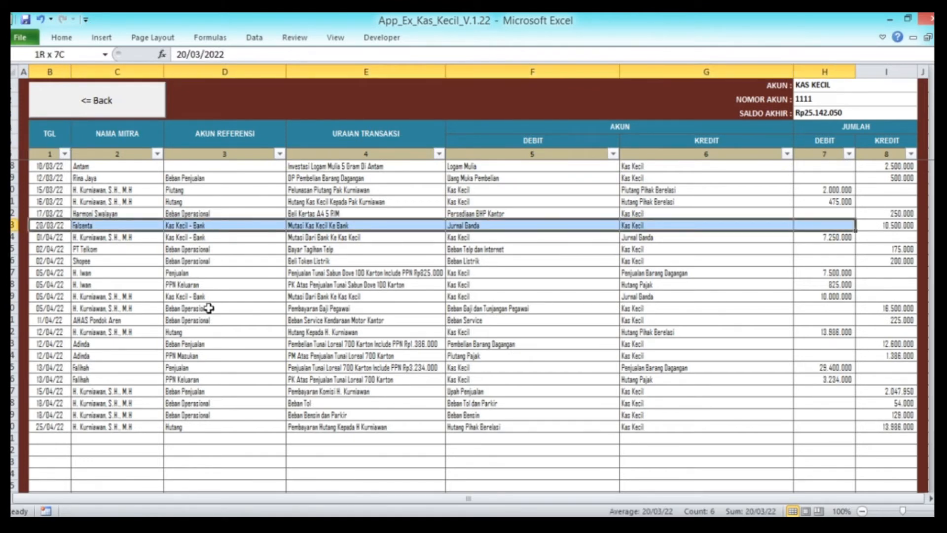
key("ctrl+c")
key("Down")
key("Down")
key("Down")
key("Down")
key("Down")
key("Down")
key("Down")
key("Down")
key("Down")
key("Down")
key("Down")
key("Down")
key("Down")
key("Down")
key("Down")
key("Down")
key("Down")
key("Down")
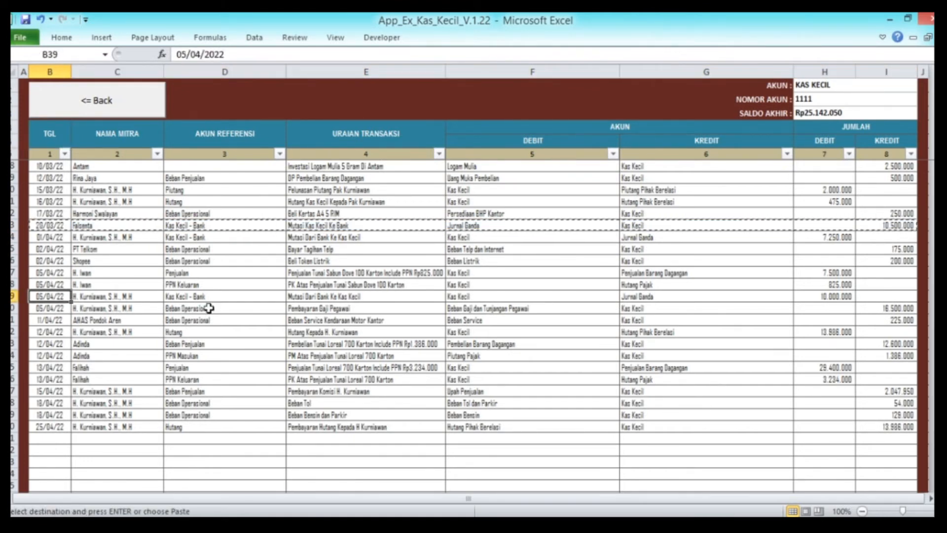
key("shift+Right")
key("shift+Right")
key("shift+Right")
key("shift+Right")
key("shift+Right")
key("shift+Right")
key("shift+Right")
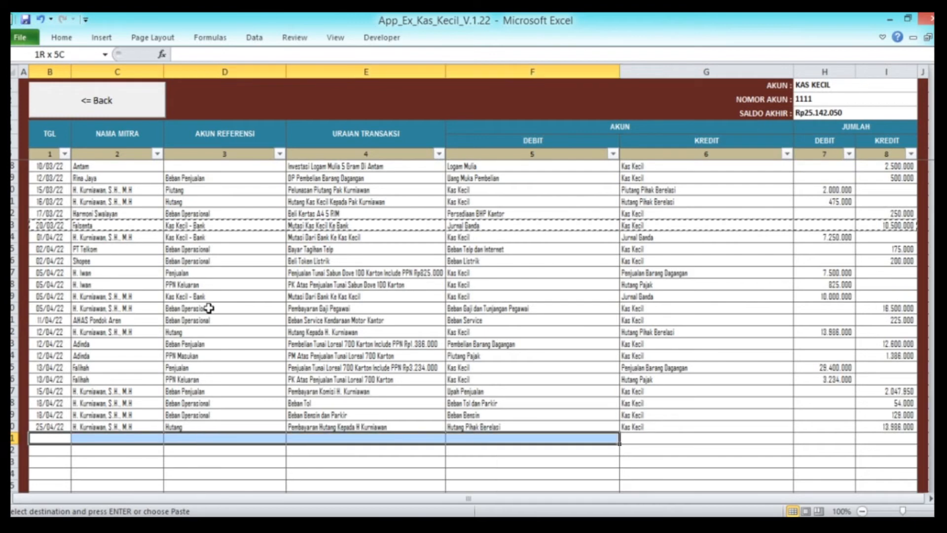
key("Return")
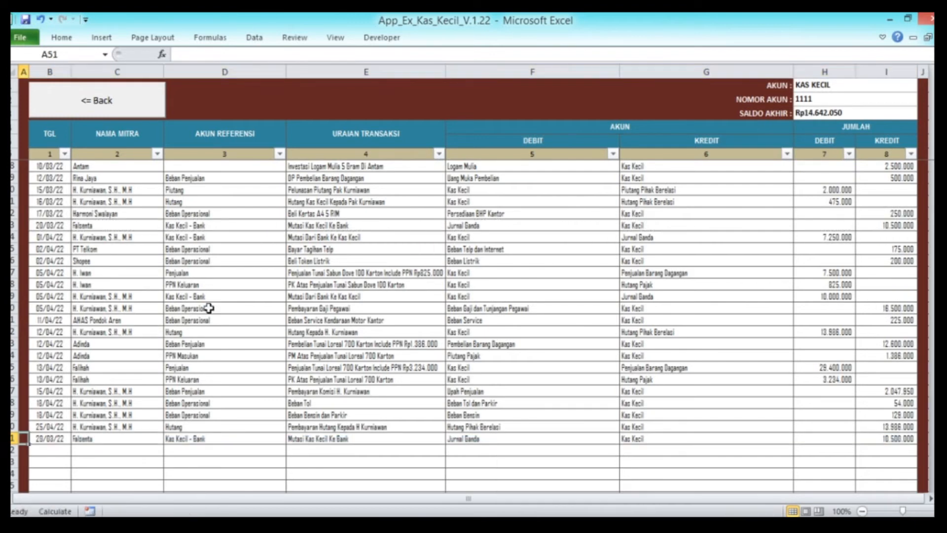
Step: Replace the date in B51 with the one from B50 and change its day to make it 30/04/2022
key("Up")
key("ctrl+c")
key("Down")
key("Return")
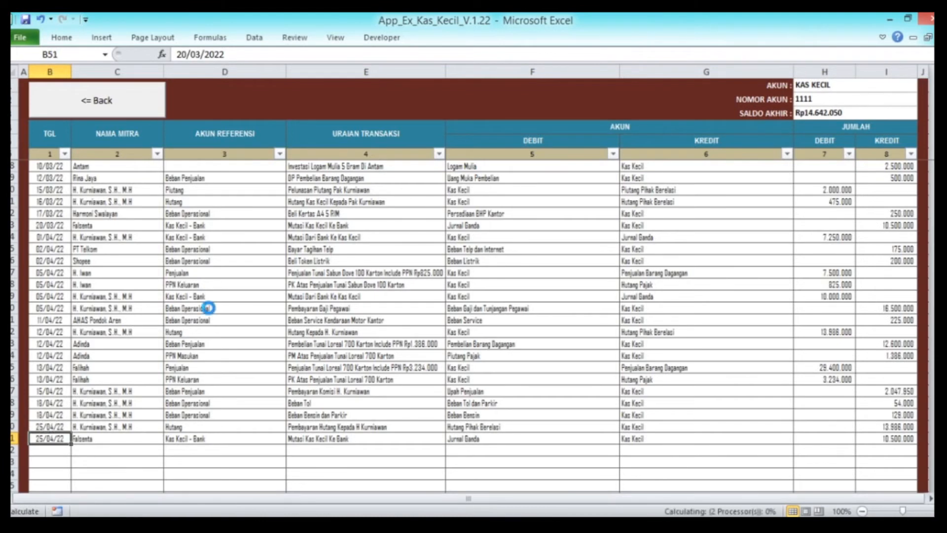
left_click(187, 54)
key("BackSpace")
key("BackSpace")
type("30")
key("Return")
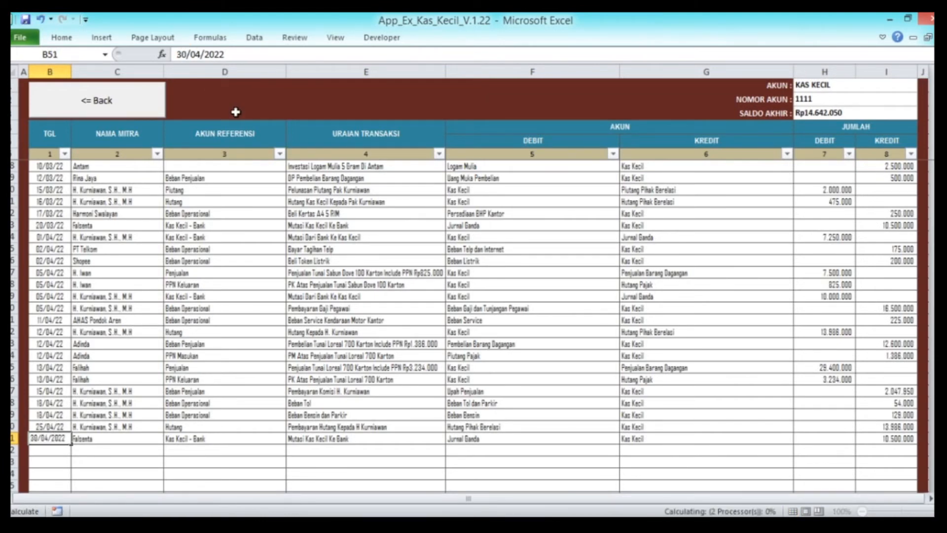
Step: Replace the partner name in C51 with the one copied from C50
key("Right")
key("Up")
key("ctrl+c")
key("Down")
key("Return")
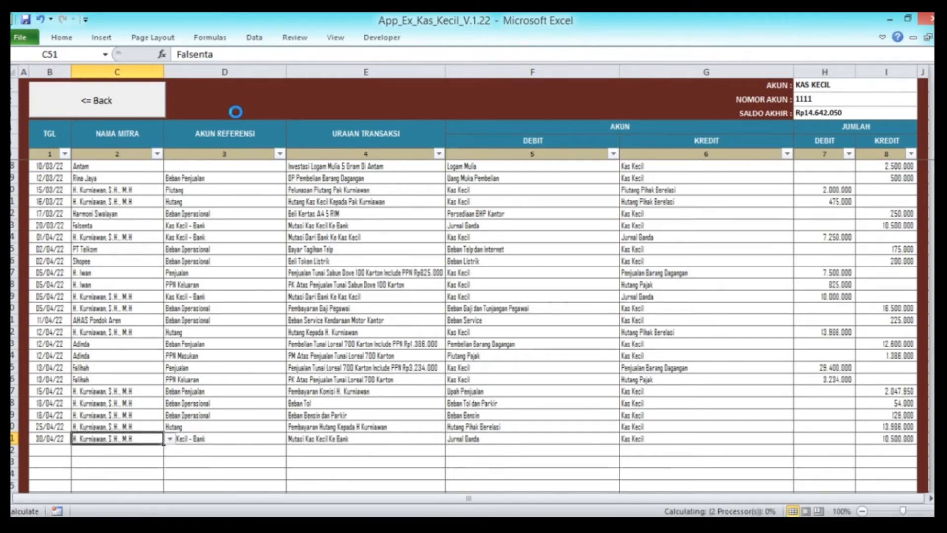
Step: Replace the credit amount of the Mutasi Kas Kecil Ke Bank entry in I51 with 24000000
key("Right")
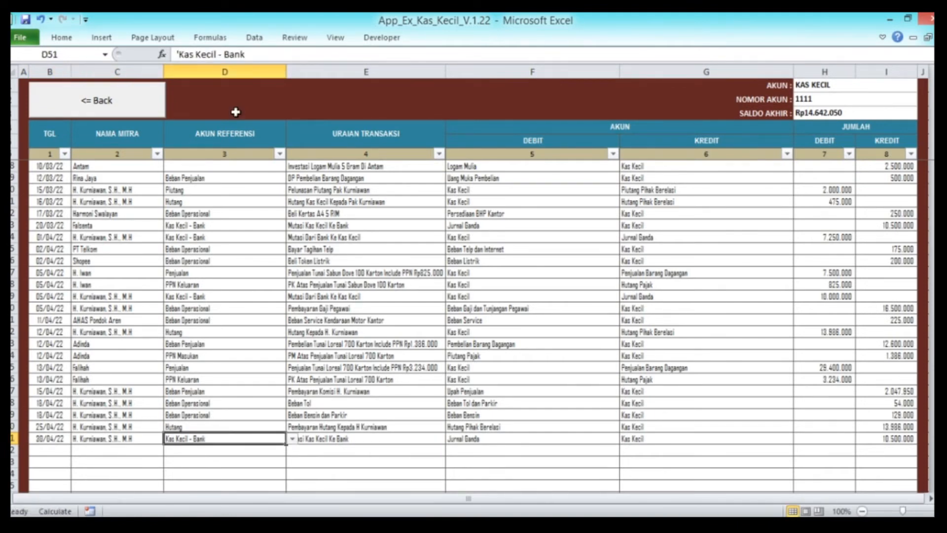
key("Right")
key("Right")
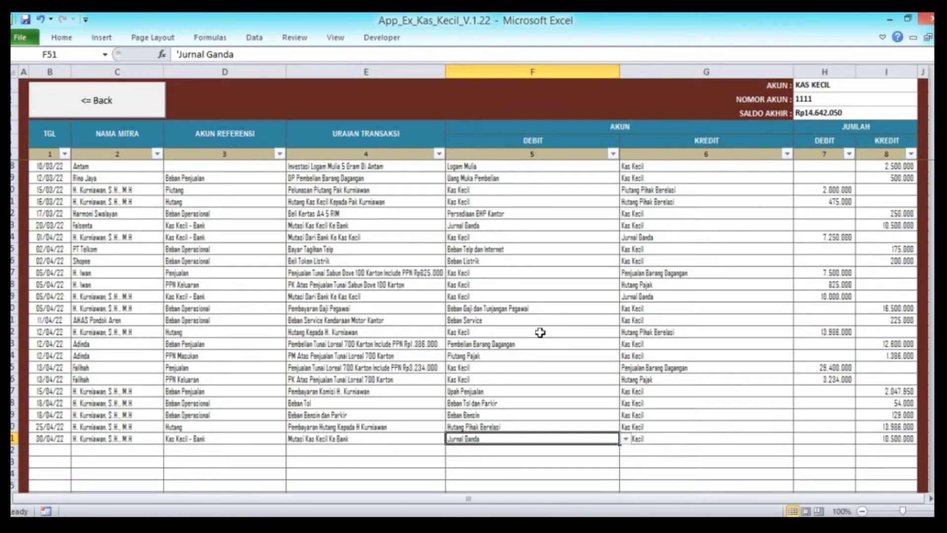
key("Right")
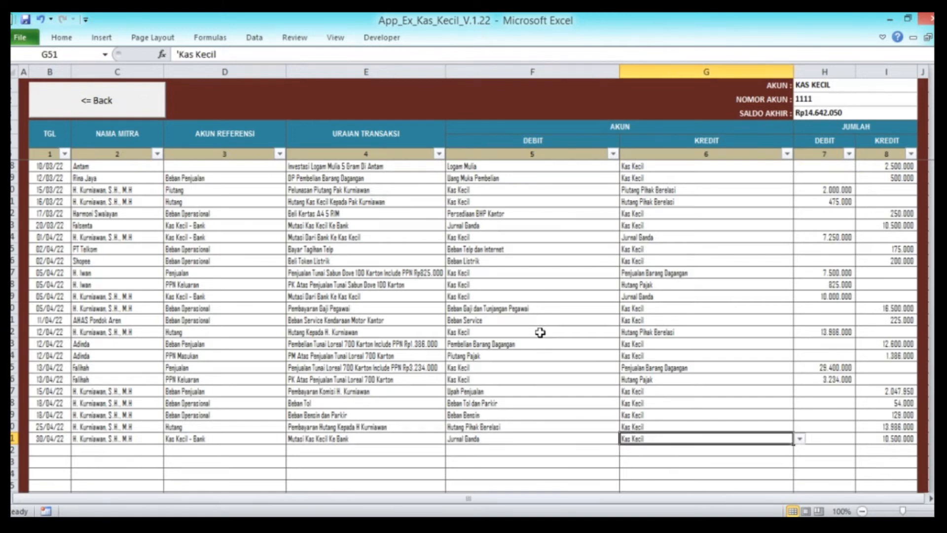
key("Right")
key("Right")
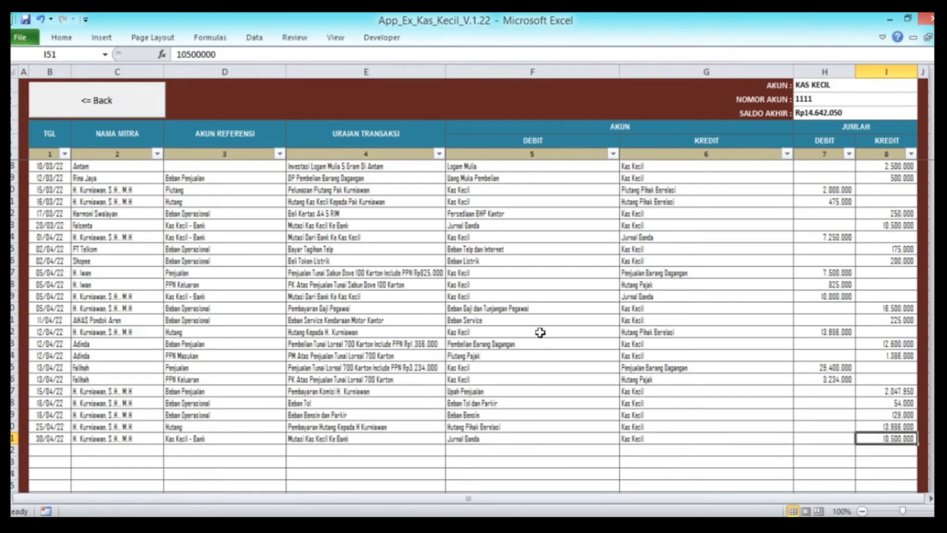
key("Delete")
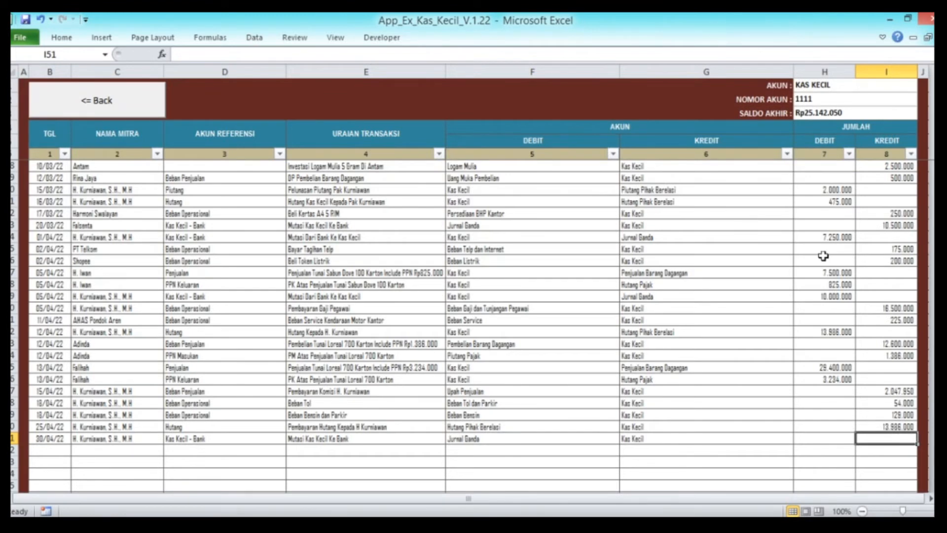
type("24000000")
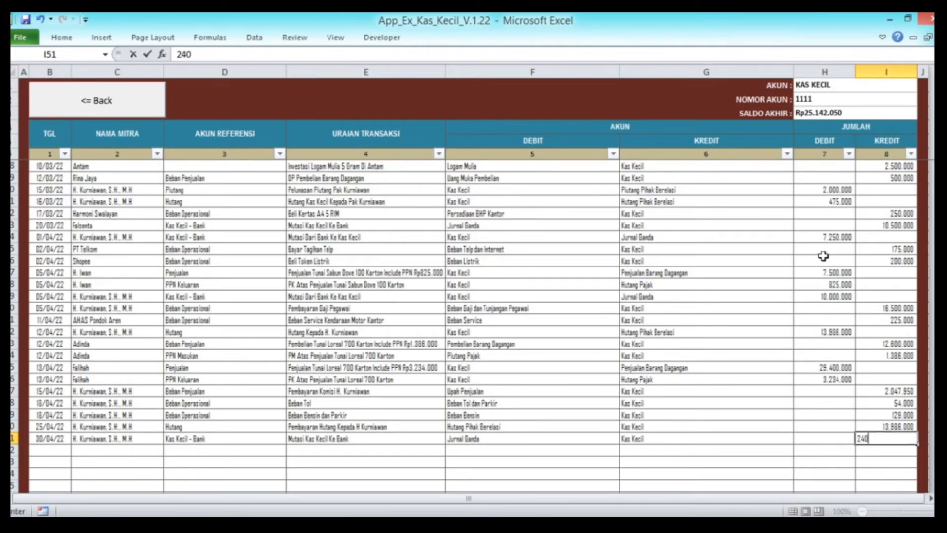
key("Return")
key("Left")
key("Left")
key("Left")
key("Left")
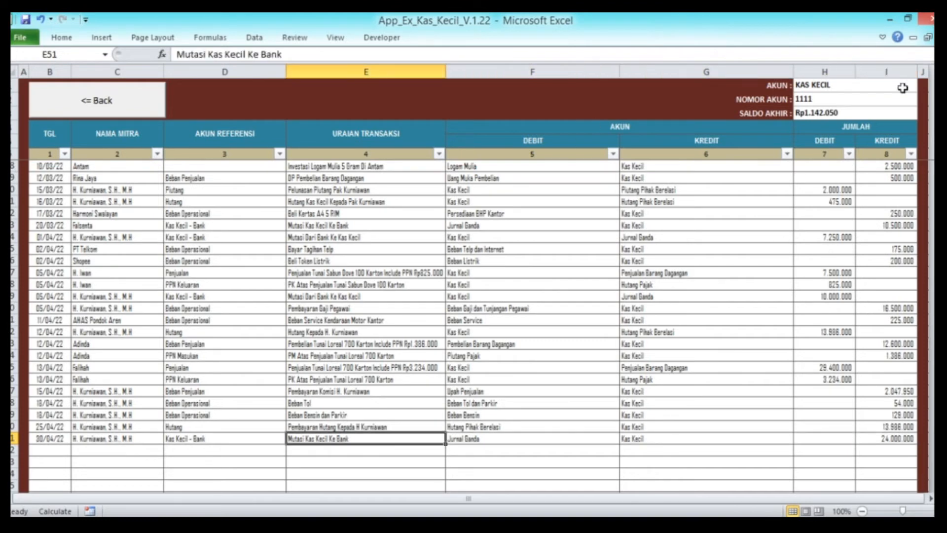
Step: Copy the 30/04/22 Mutasi Kas Kecil Ke Bank entry from B51:I51 into B24:I24 of the Bank journal
left_click(55, 435)
key("shift+Right")
key("shift+Right")
key("shift+Right")
key("shift+Right")
key("shift+Right")
key("shift+Right")
key("shift+Right")
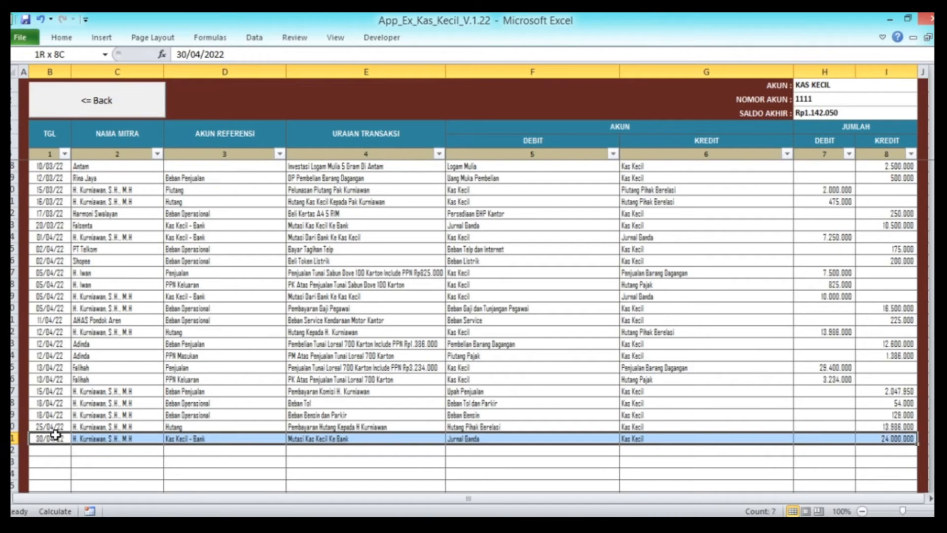
key("ctrl+c")
left_click(97, 115)
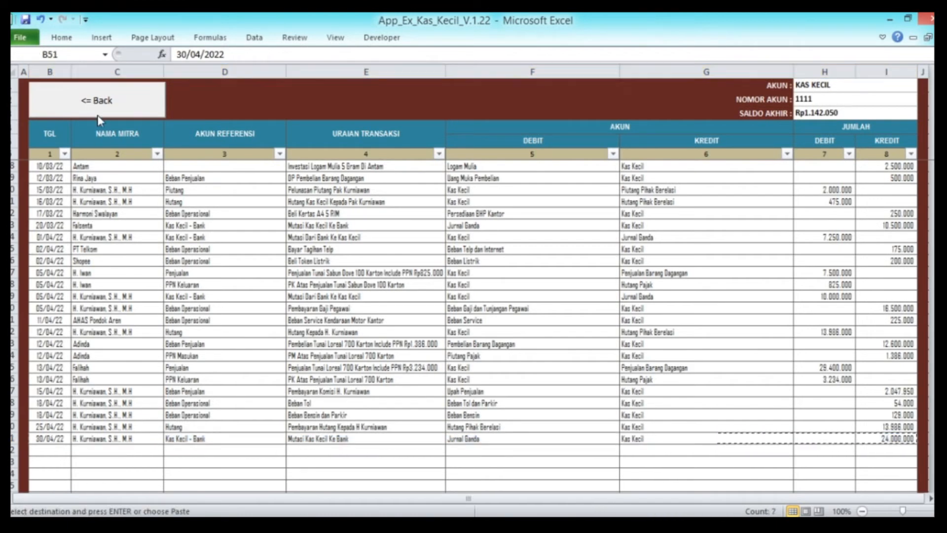
left_click(275, 226)
left_click(64, 359)
key("Down")
key("shift+Right")
key("shift+Right")
key("shift+Right")
key("shift+Right")
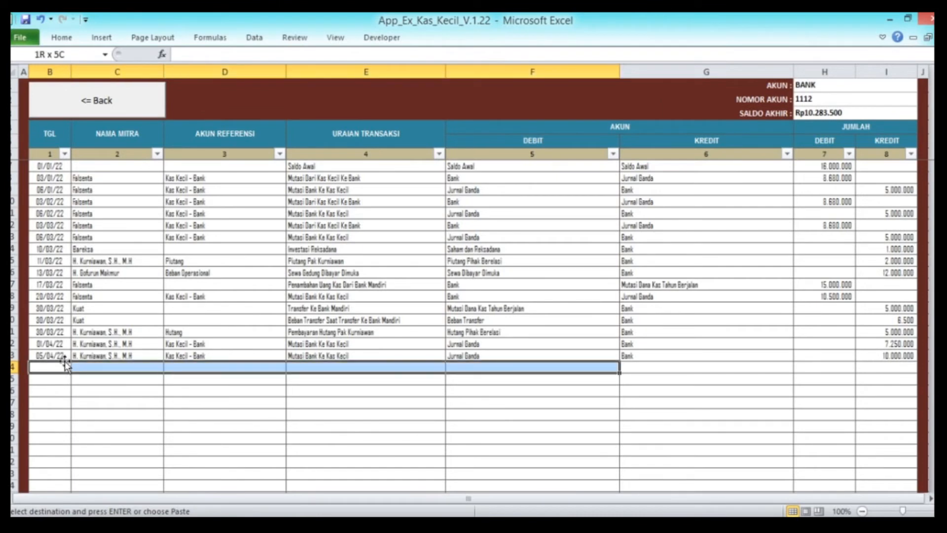
key("shift+Right")
key("shift+Right")
key("shift+Right")
key("Return")
key("Left")
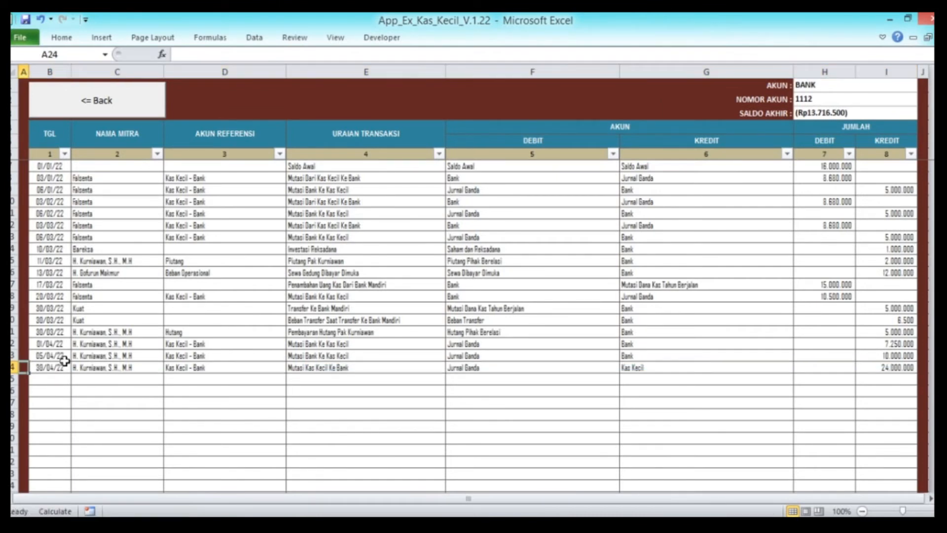
Step: Replace the description in E24 of the Bank journal with Mutasi Dari Kas Kecil Ke Bank copied from E12
key("Right")
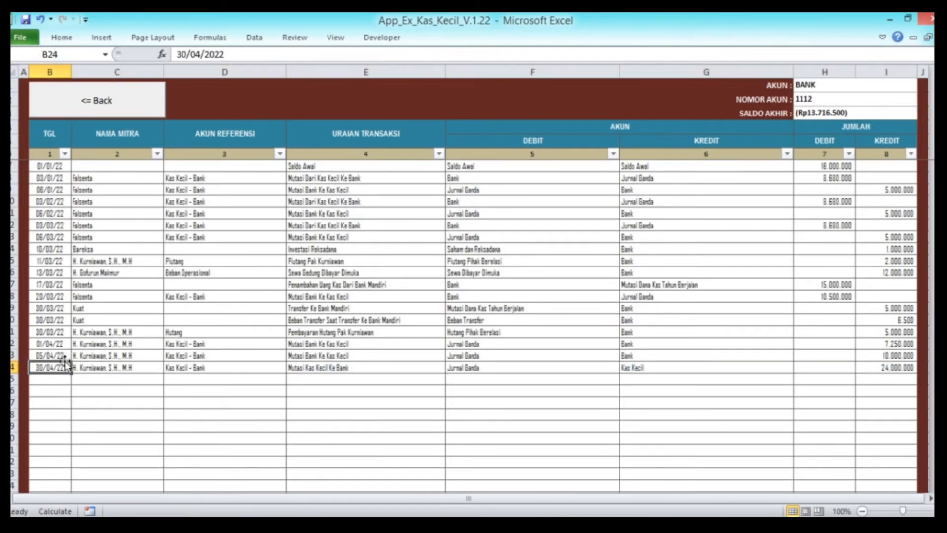
key("Right")
key("Right")
key("Right")
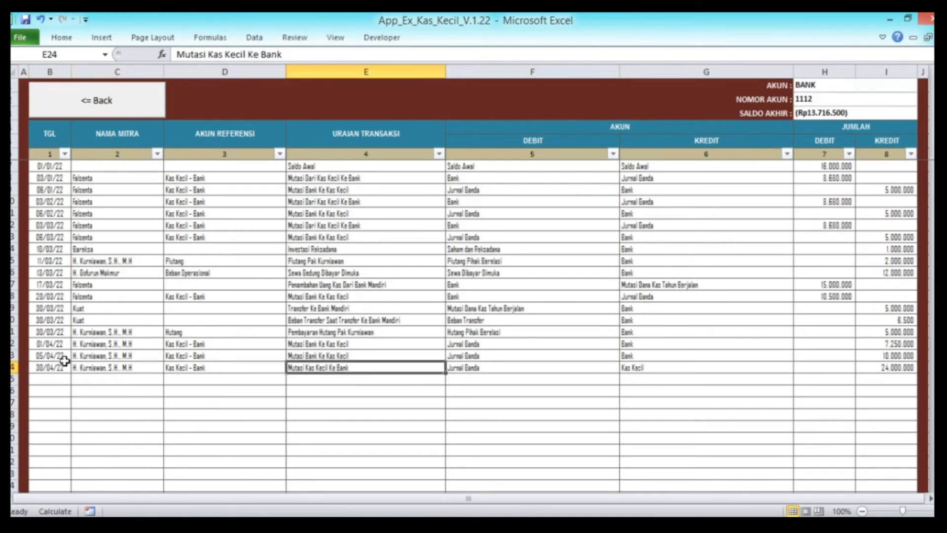
key("Up")
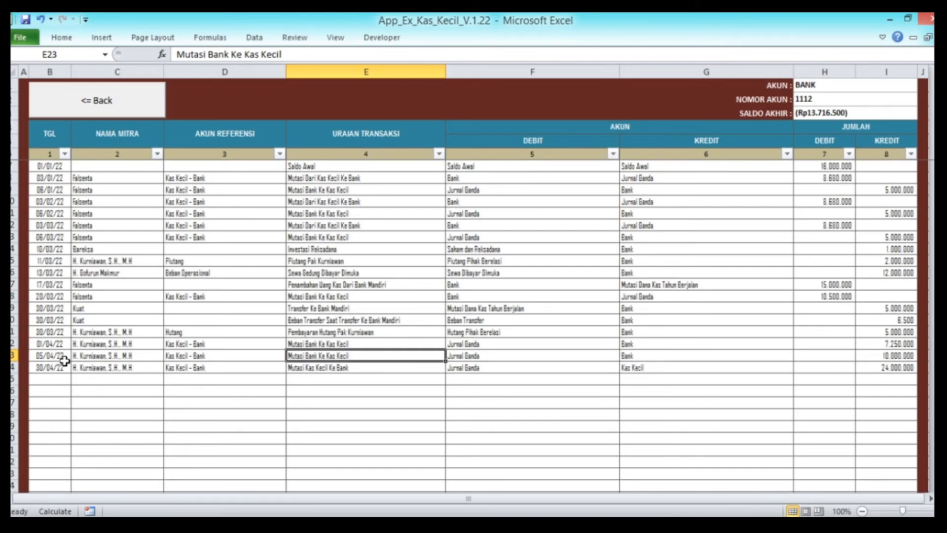
key("Up")
key("Up")
key("Up")
key("Up")
key("Up")
key("Up")
key("Up")
key("Up")
key("Up")
key("Up")
key("Up")
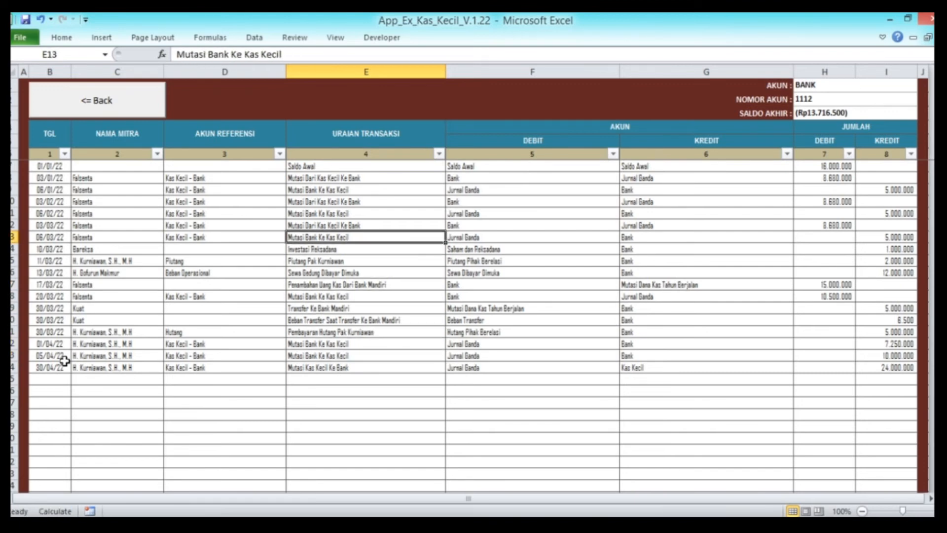
key("ctrl+c")
key("Down")
key("Down")
key("Down")
key("Down")
key("Down")
key("Down")
key("Down")
key("Down")
key("Down")
key("Down")
key("Down")
key("Down")
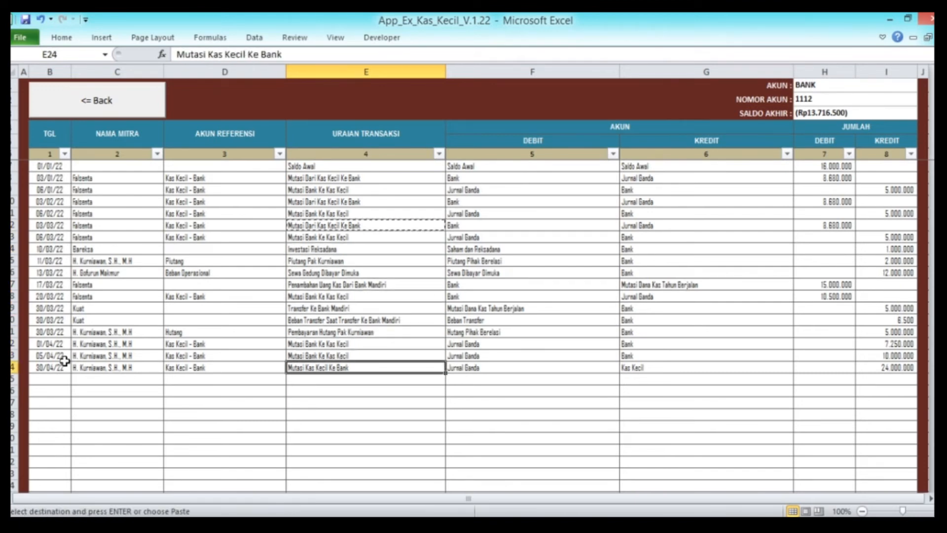
key("Return")
Step: Replace the credit account in G24 with Jurnal Ganda copied from F24
key("Right")
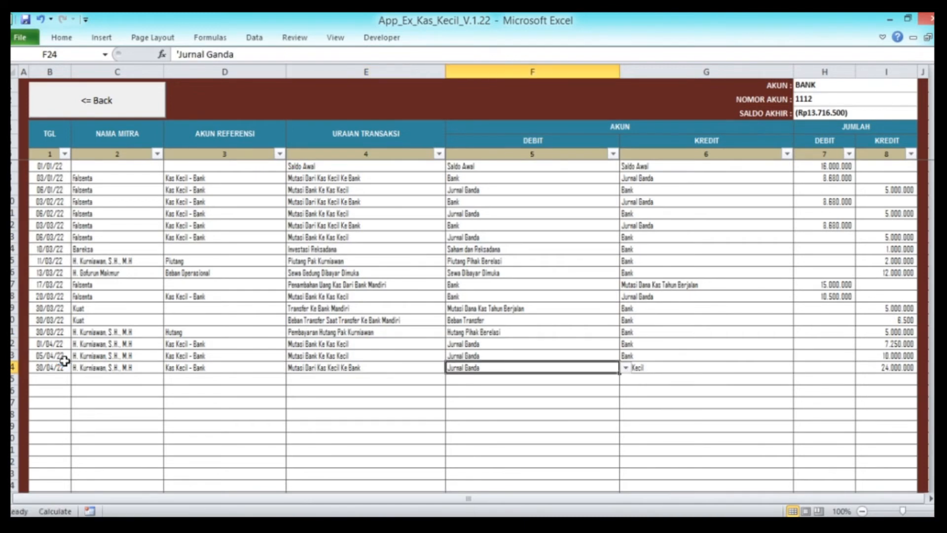
key("Right")
key("Left")
key("ctrl+c")
key("Right")
key("Return")
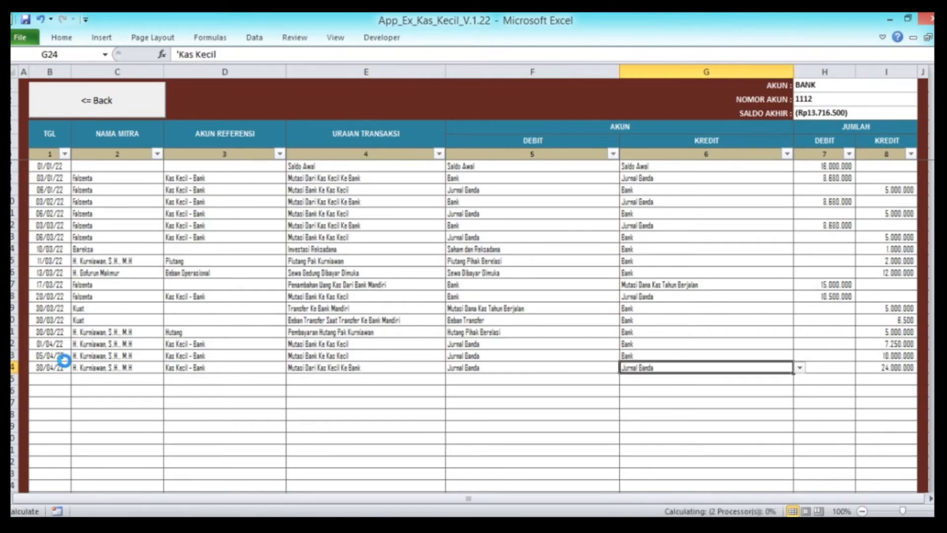
Step: Replace the debit account in F24 with Bank copied from F17
key("Left")
key("Up")
key("Up")
key("Up")
key("Up")
key("Up")
key("Up")
key("Up")
key("Up")
key("Up")
key("Up")
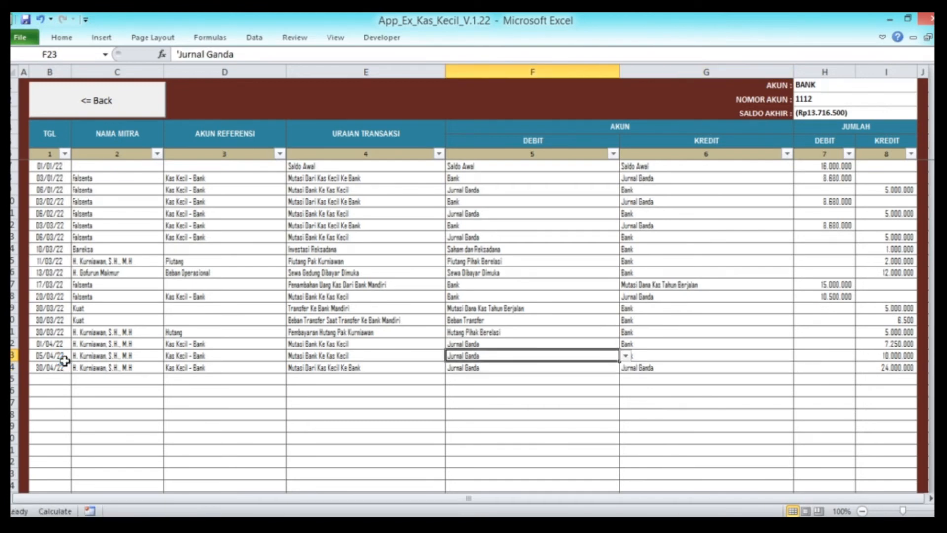
key("Down")
key("Down")
key("Down")
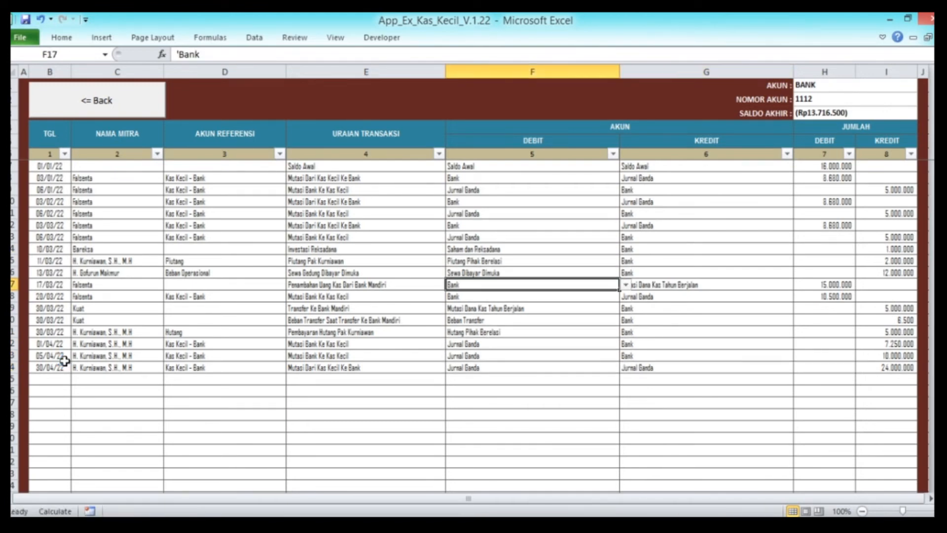
key("ctrl+c")
key("Down")
key("Down")
key("Down")
key("Down")
key("Down")
key("Down")
key("Down")
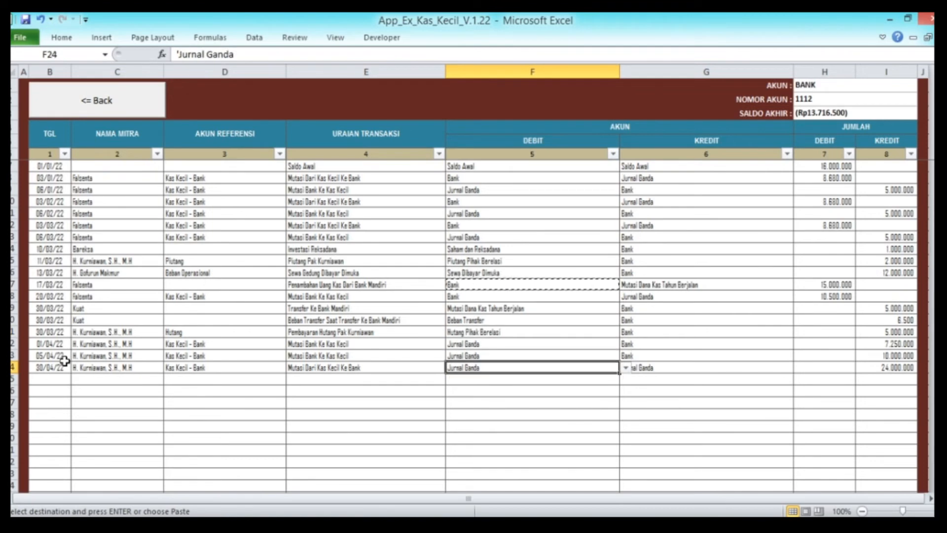
key("Return")
Step: Clear the credit amount in I24 and enter 24000000 as the debit amount in H24
key("Right")
key("Right")
key("Right")
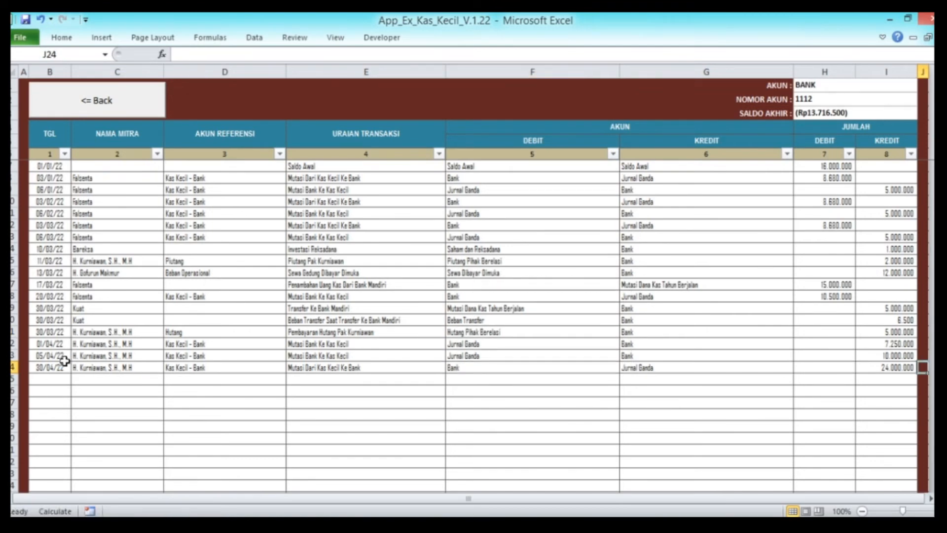
key("Delete")
key("Left")
type("24000000")
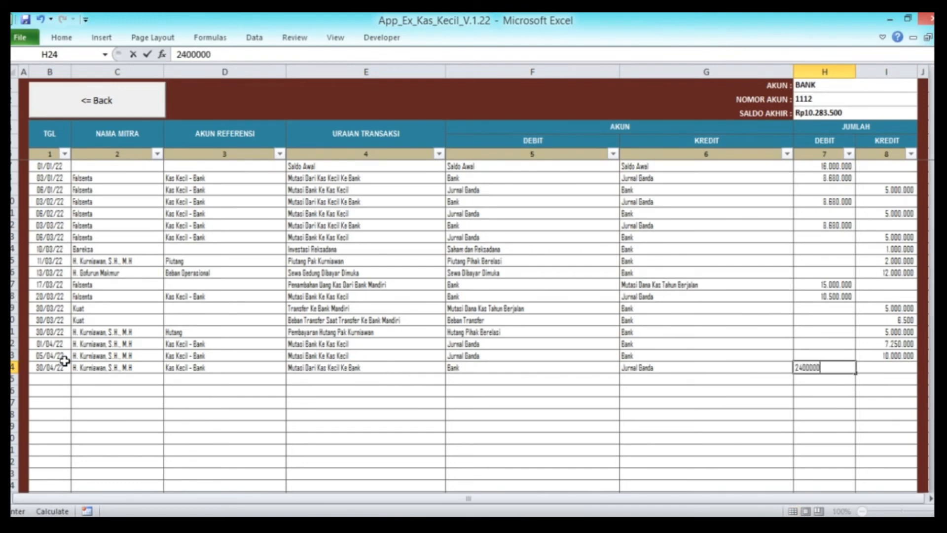
key("Return")
key("Left")
key("Left")
left_click(54, 139)
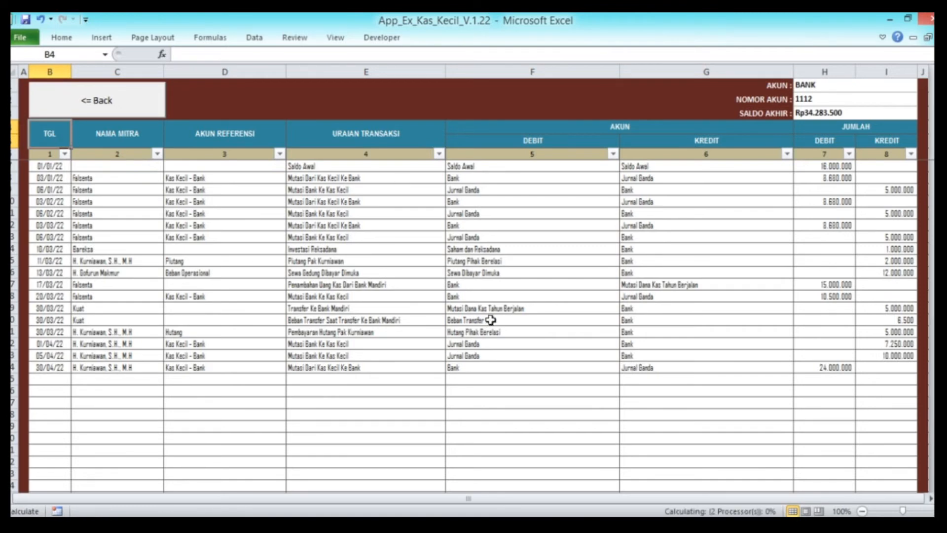
Step: Check the Kas Kecil journal through its 30/04/22 entry and return to the company data main menu
left_click(116, 113)
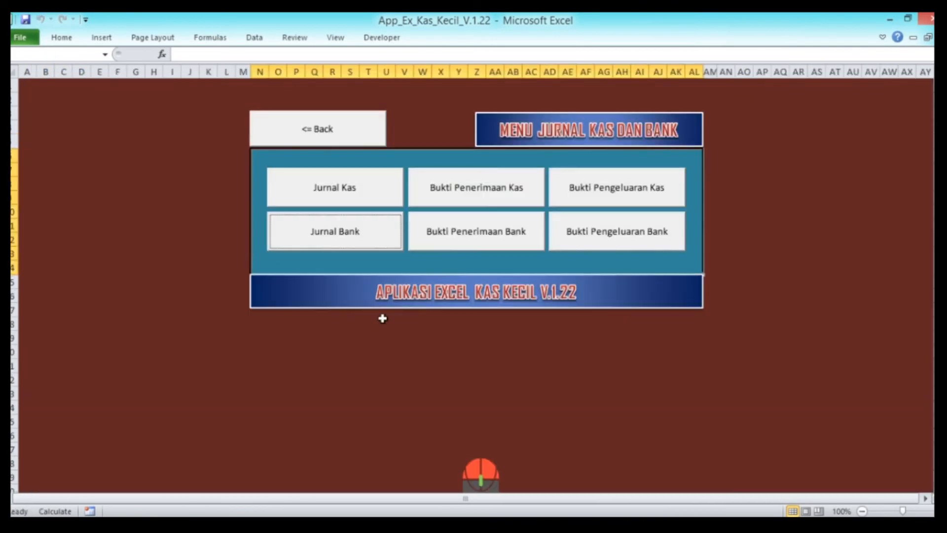
left_click(351, 200)
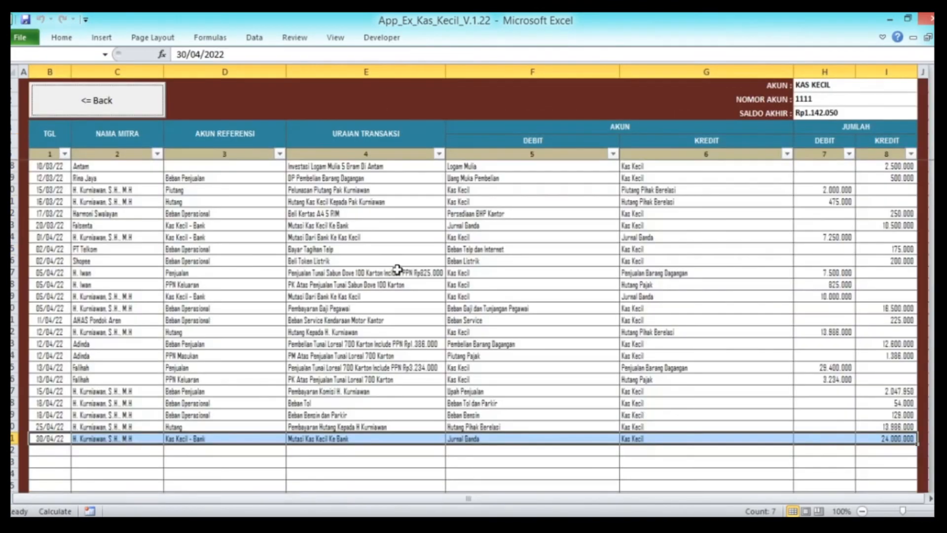
left_click(54, 133)
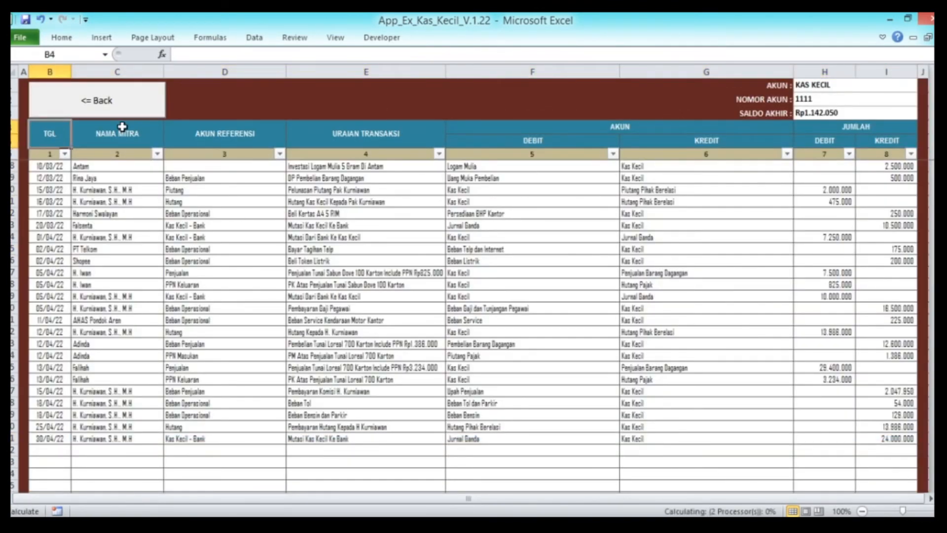
left_click(121, 111)
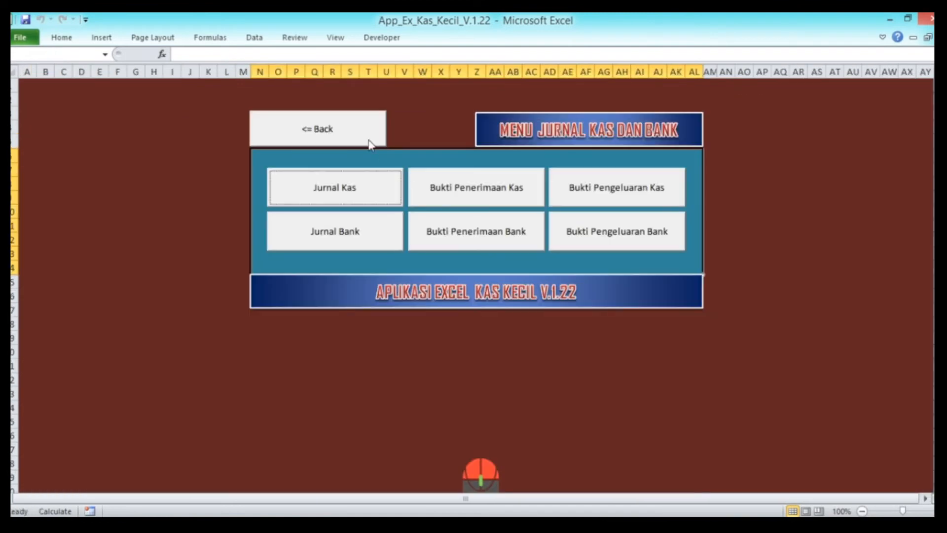
left_click(345, 128)
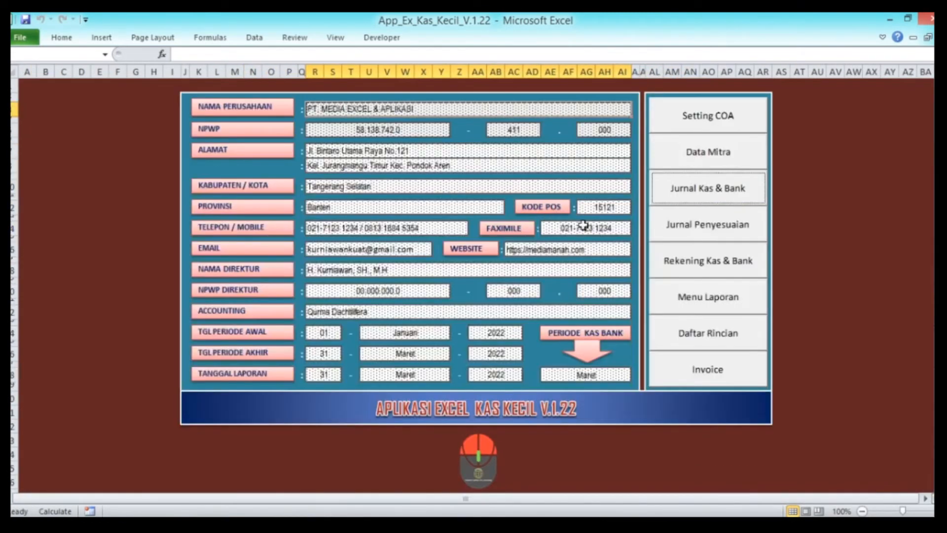
Step: View the period shown on the Bukti Penerimaan Kas voucher and return to the company data main menu
left_click(689, 204)
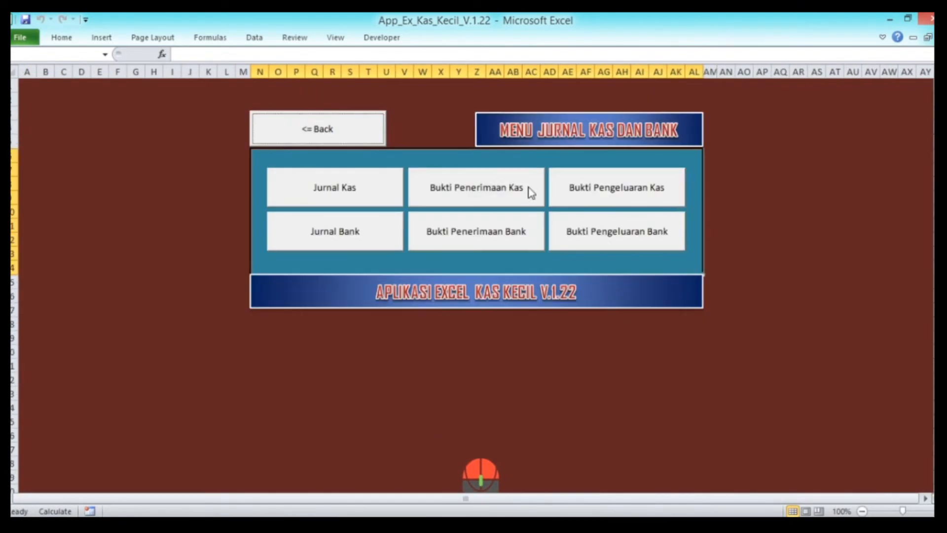
left_click(469, 196)
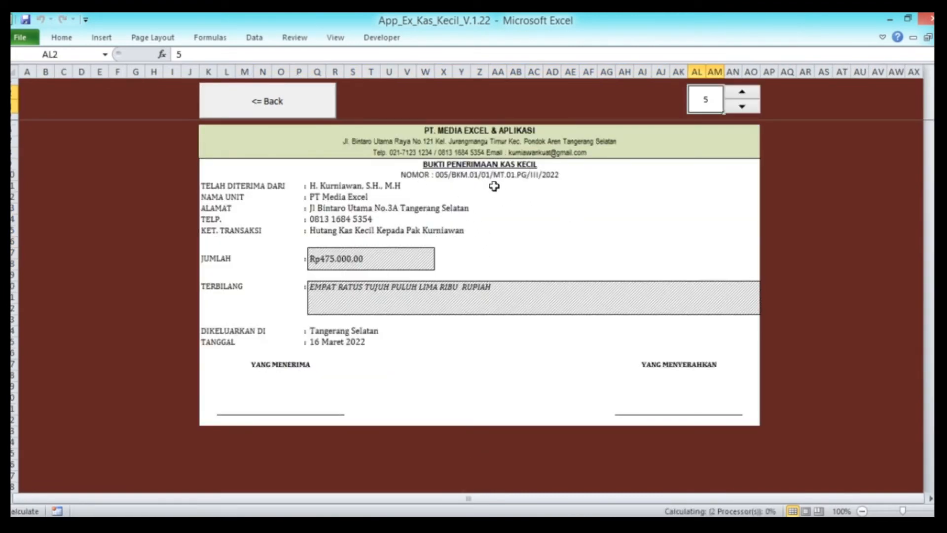
left_click(538, 180)
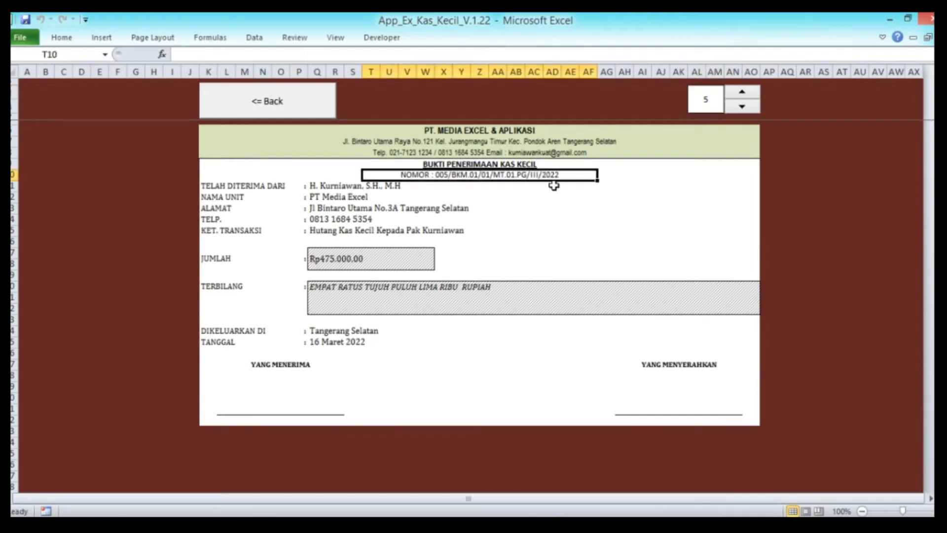
left_click(271, 118)
left_click(289, 122)
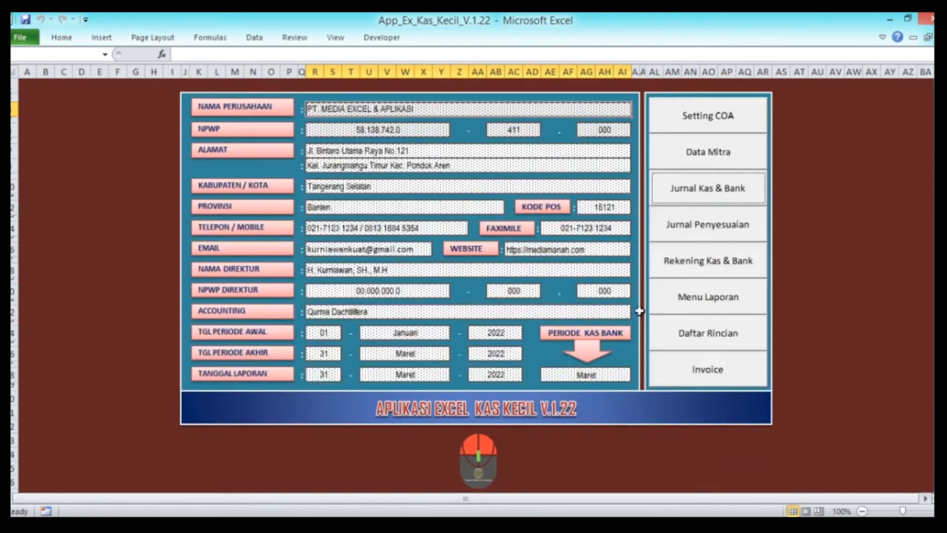
Step: Set the Periode Kas Bank to April
left_click(587, 377)
left_click(638, 375)
left_click(619, 395)
left_click(678, 228)
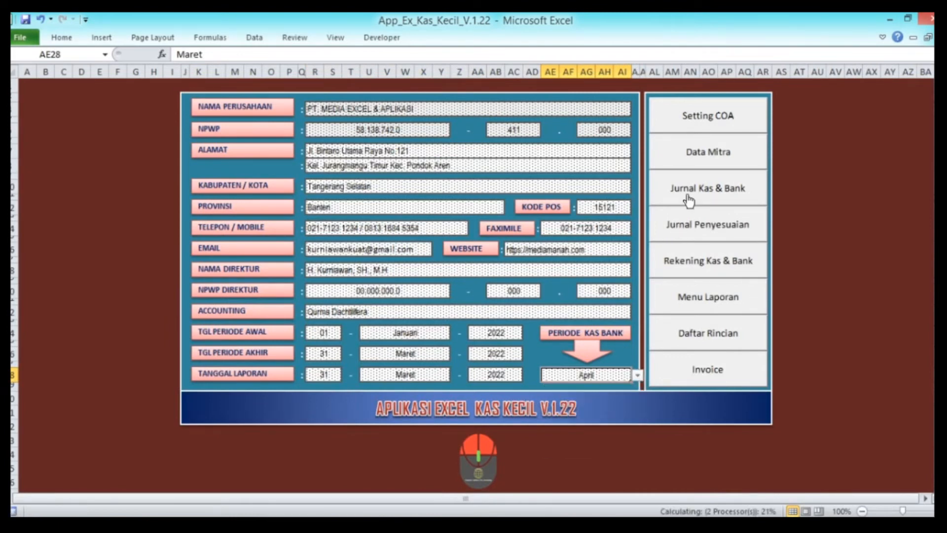
Step: Review the April petty cash receipt vouchers in Bukti Penerimaan Kas, going from voucher 5 down to 1 and back up to 4
left_click(687, 195)
left_click(478, 191)
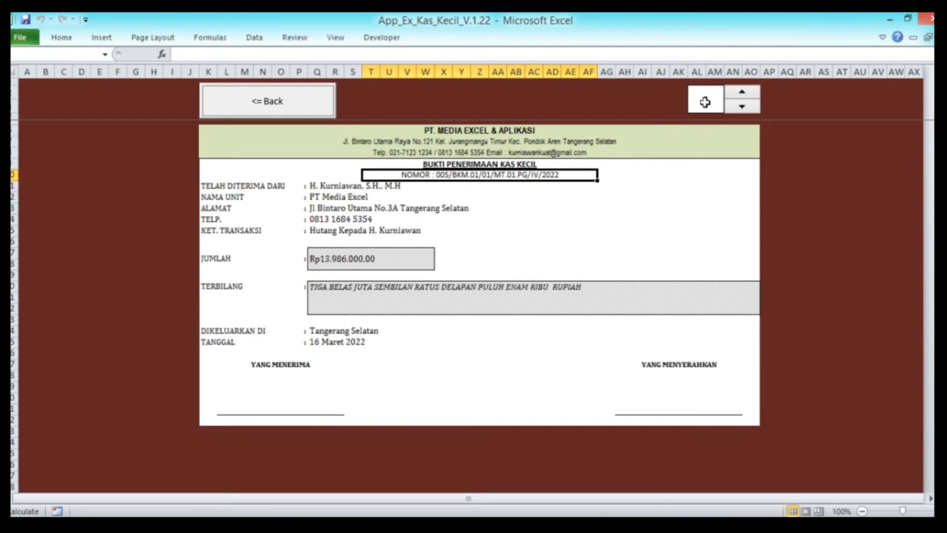
left_click(373, 252)
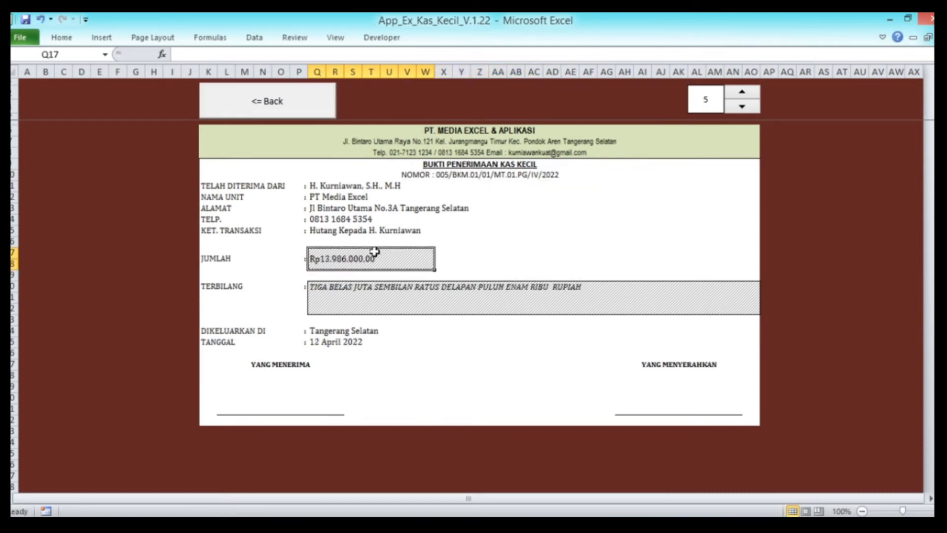
left_click(736, 110)
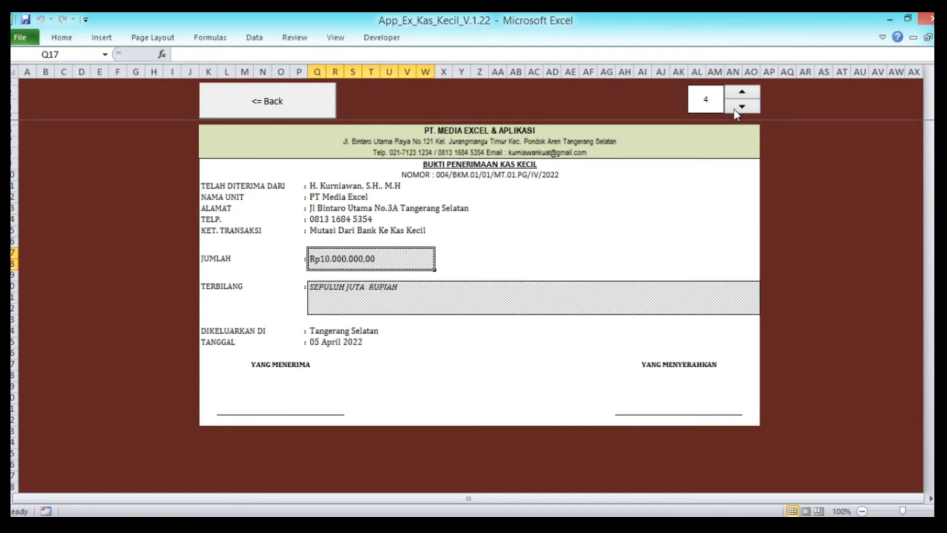
left_click(736, 110)
left_click(736, 109)
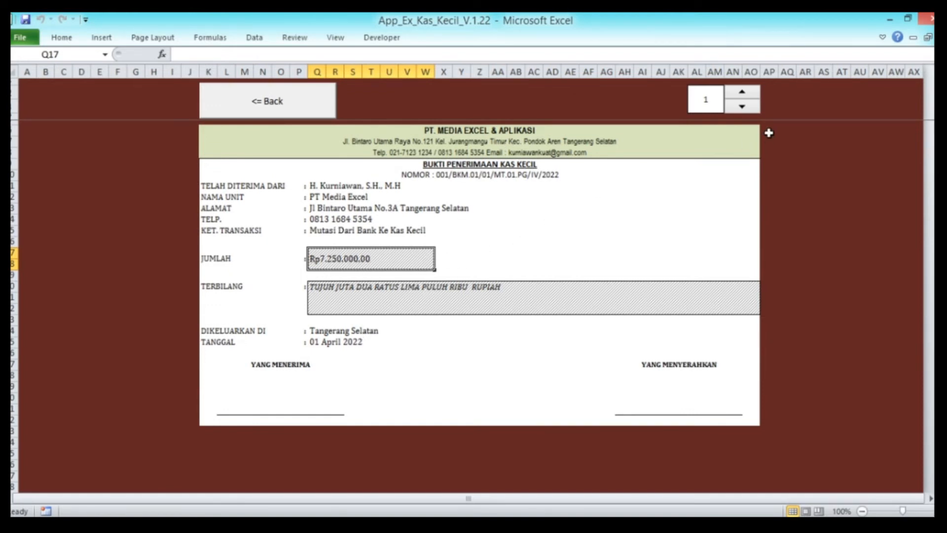
left_click(742, 93)
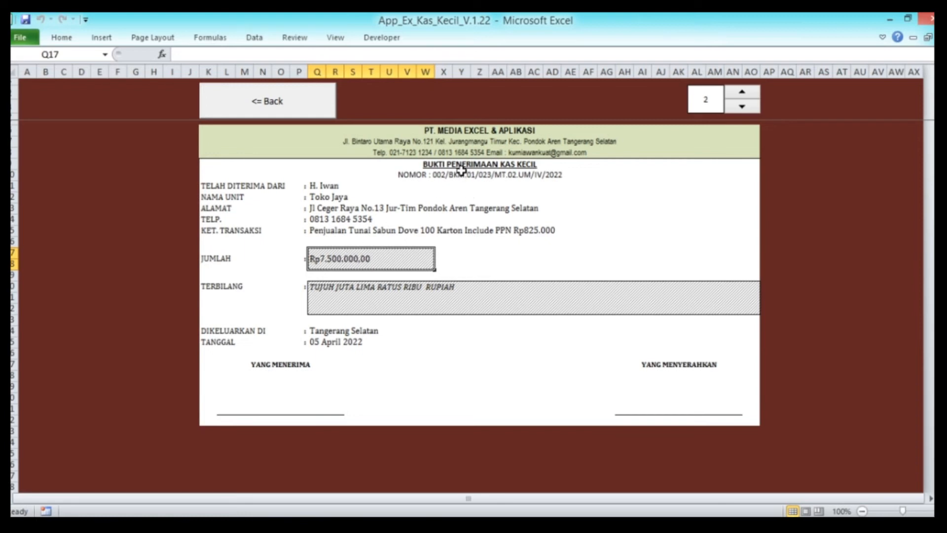
left_click(742, 93)
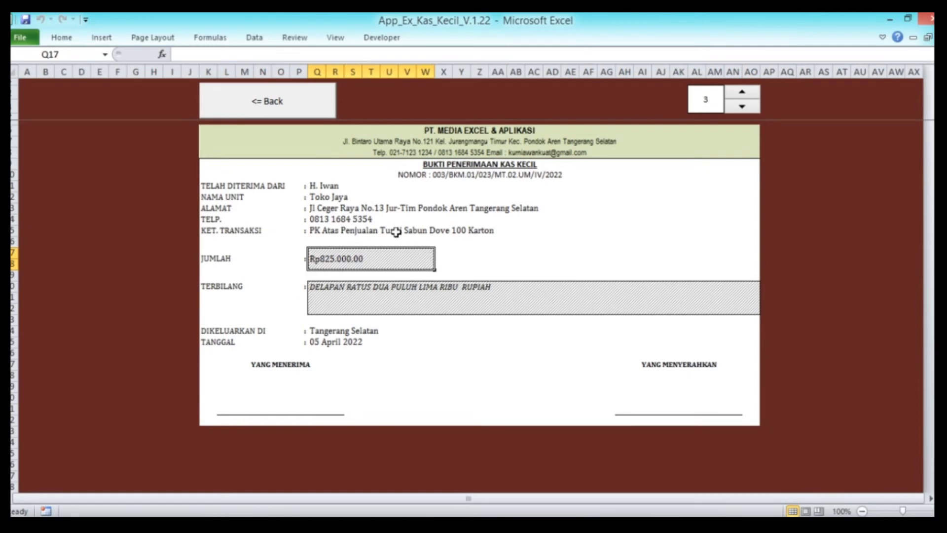
left_click(741, 94)
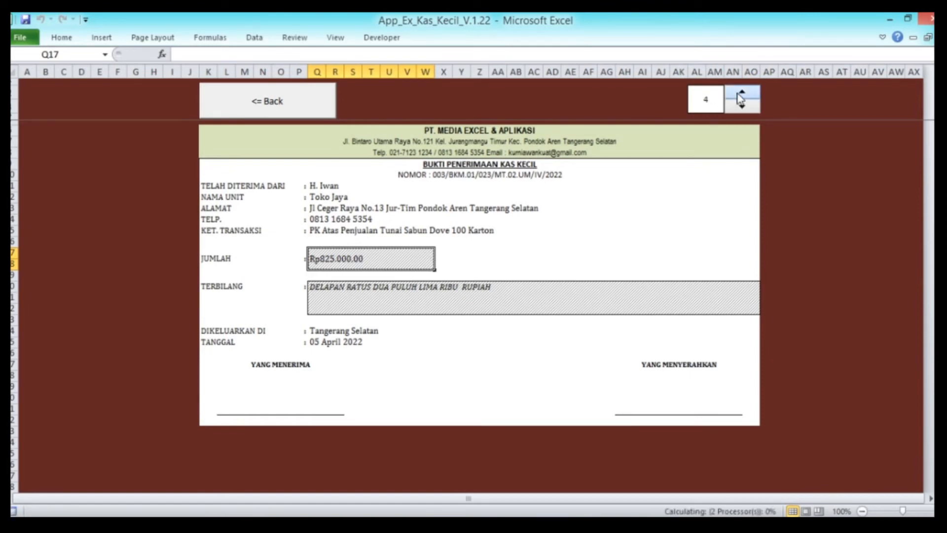
Step: Review the April petty cash payment vouchers 1 to 3 in Bukti Pengeluaran Kas
left_click(319, 101)
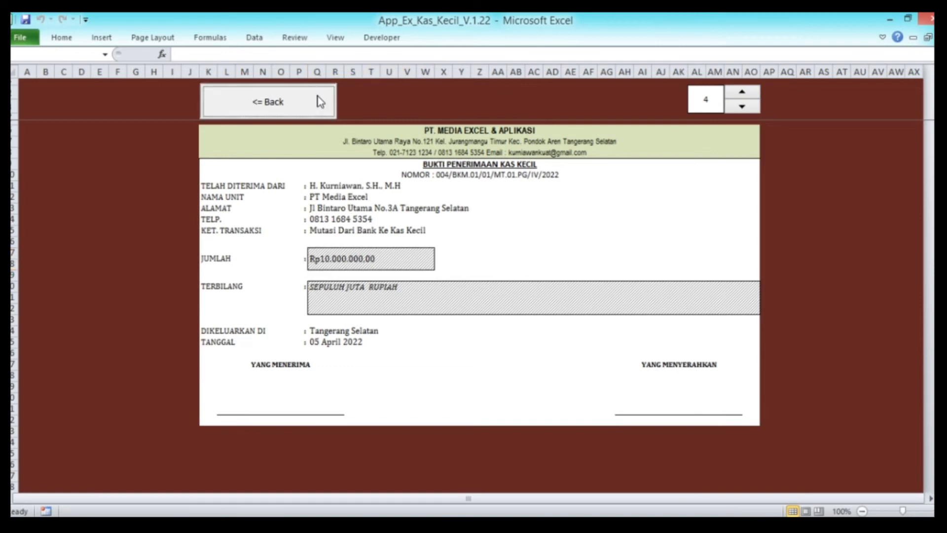
left_click(614, 200)
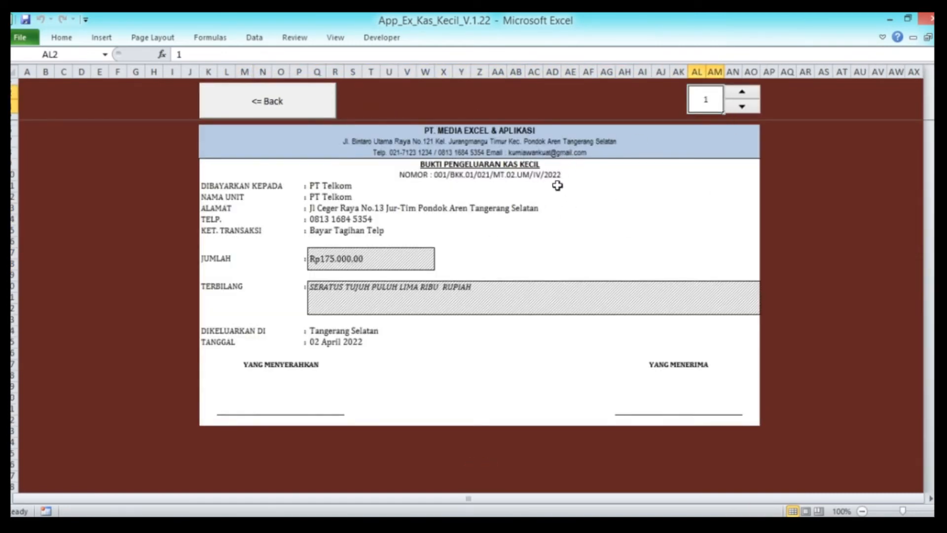
left_click(358, 258)
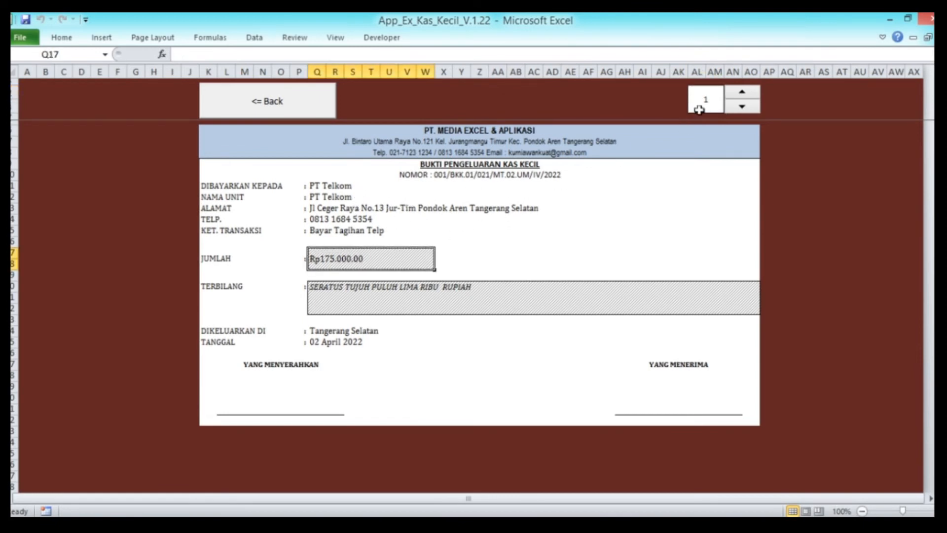
left_click(742, 95)
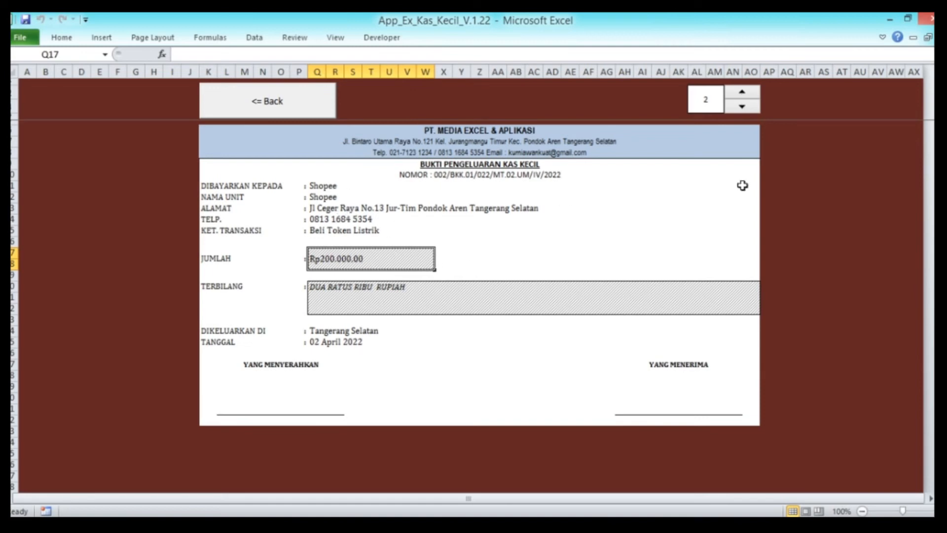
left_click(743, 94)
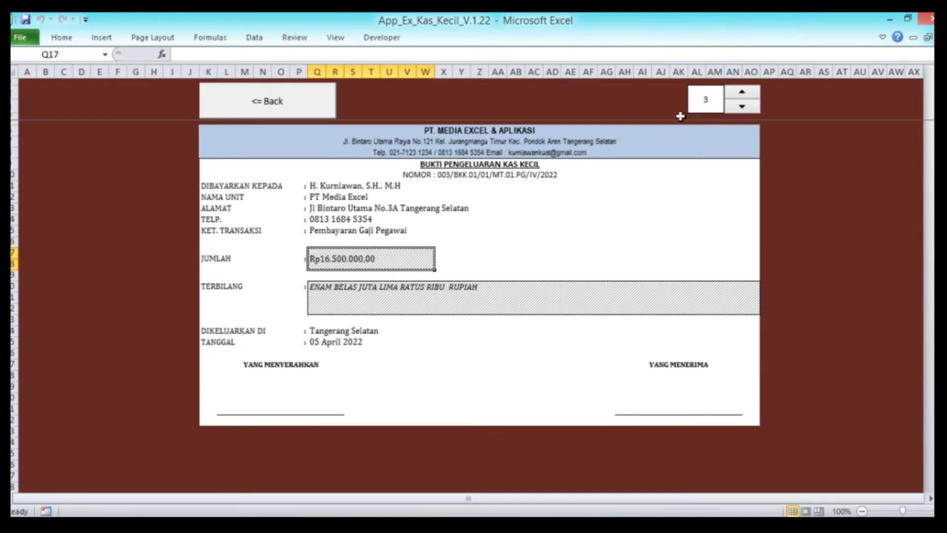
Step: View petty cash payment voucher 4 and the April bank receipt voucher 1 in Bukti Penerimaan Bank
left_click(742, 94)
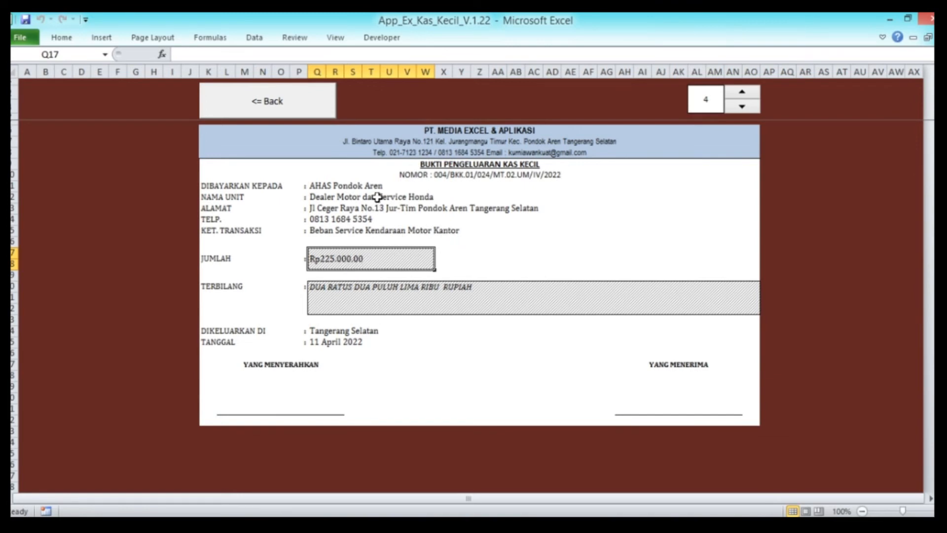
left_click(291, 102)
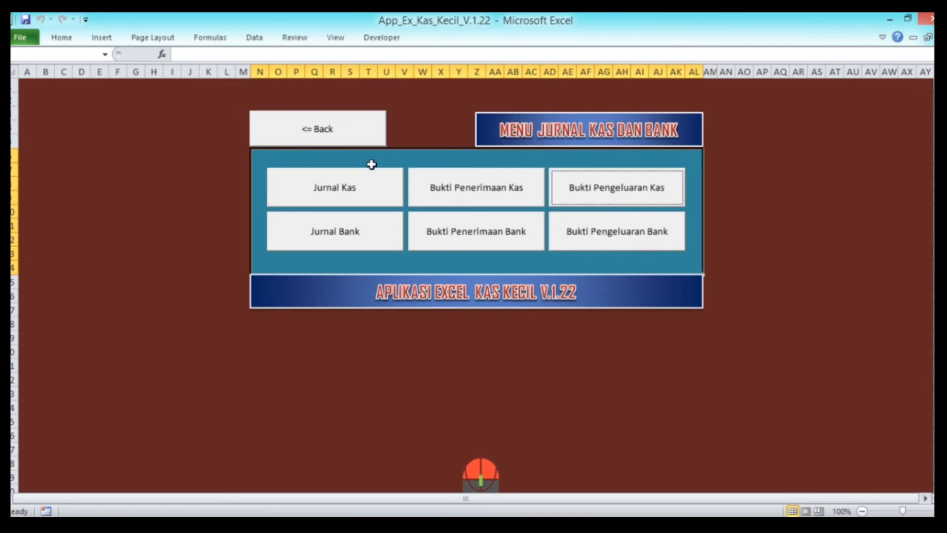
left_click(447, 232)
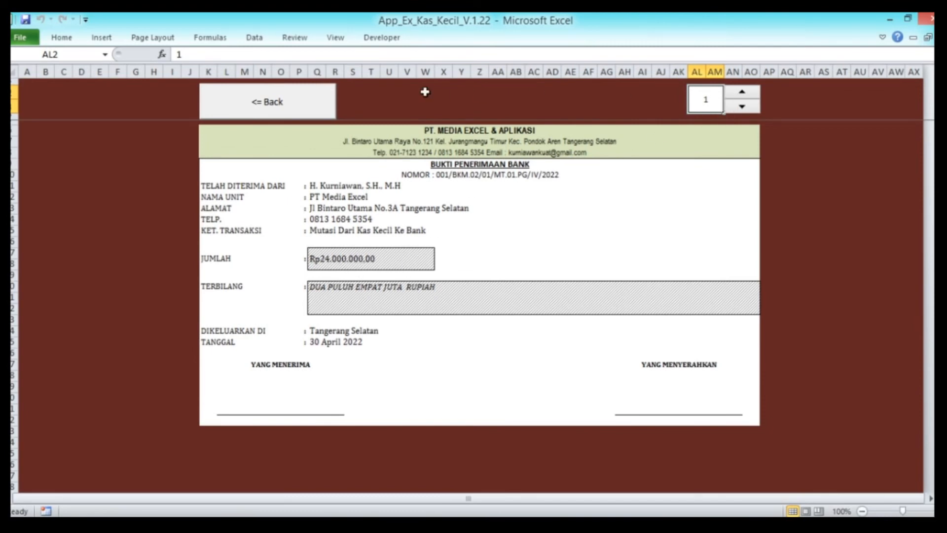
left_click(291, 105)
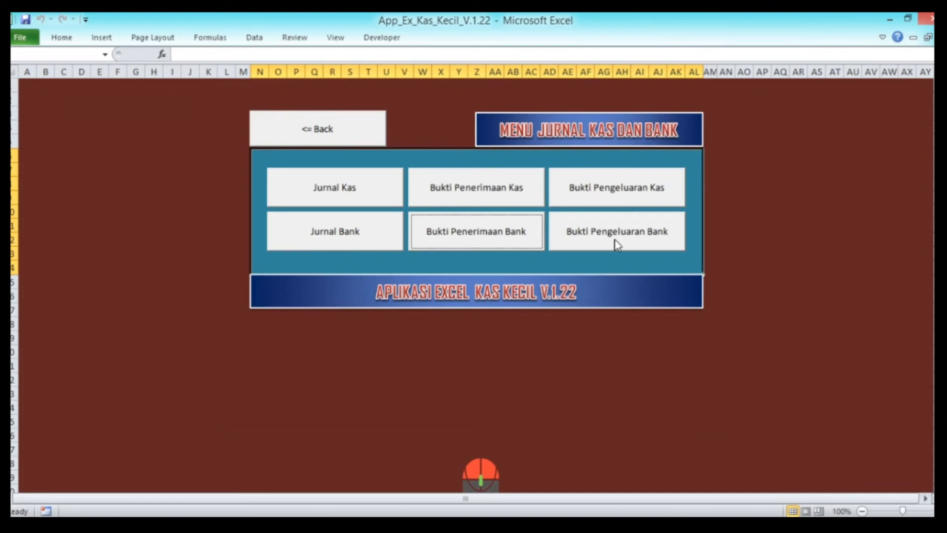
Step: Review the April bank payment vouchers in Bukti Pengeluaran Bank, going down to voucher 1 and back up to 2
left_click(616, 243)
left_click(735, 108)
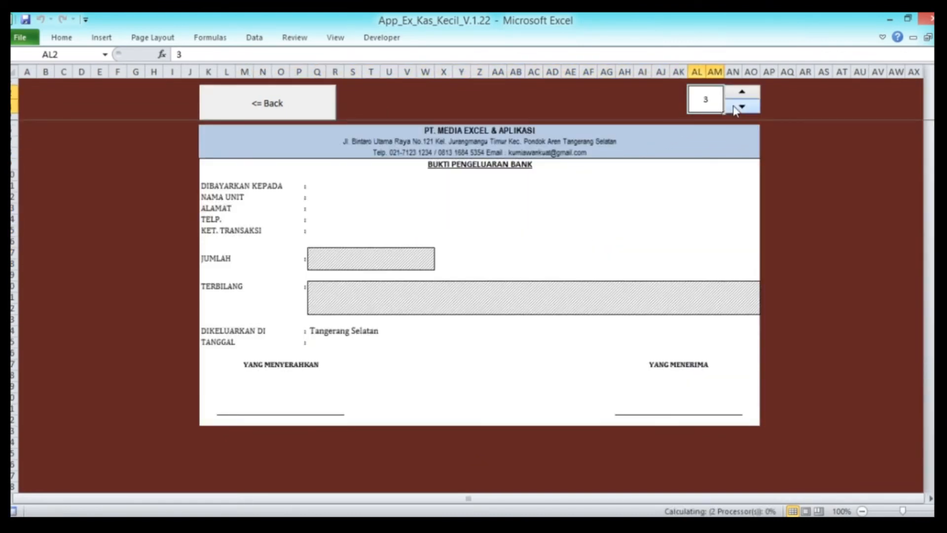
left_click(735, 107)
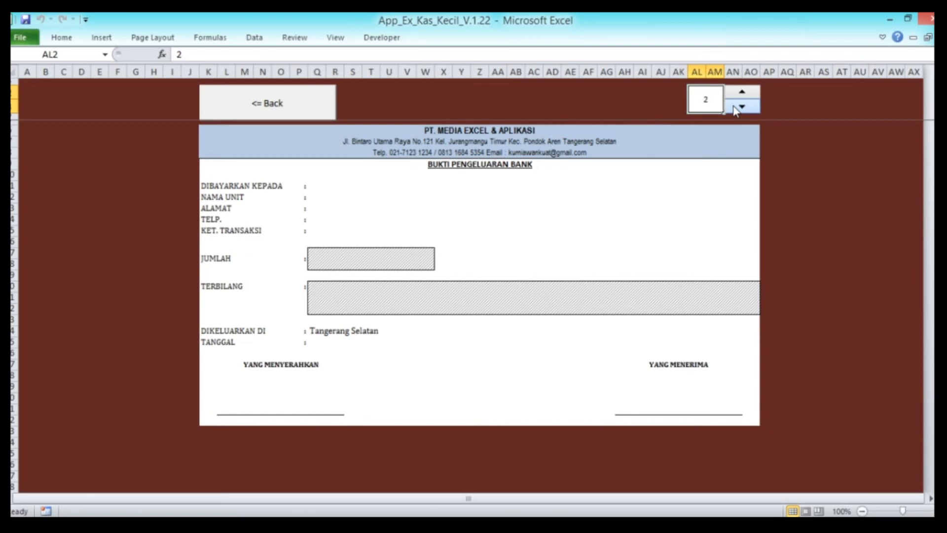
left_click(735, 108)
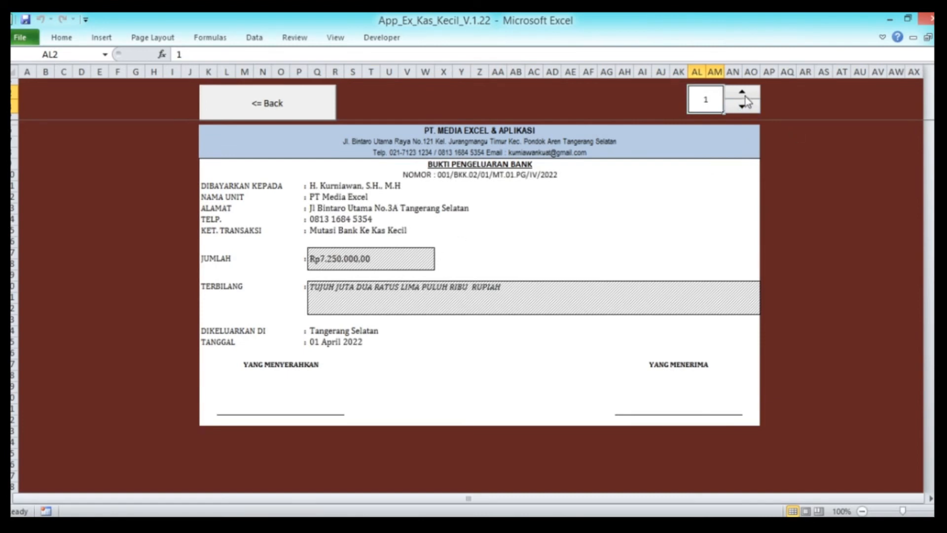
left_click(745, 97)
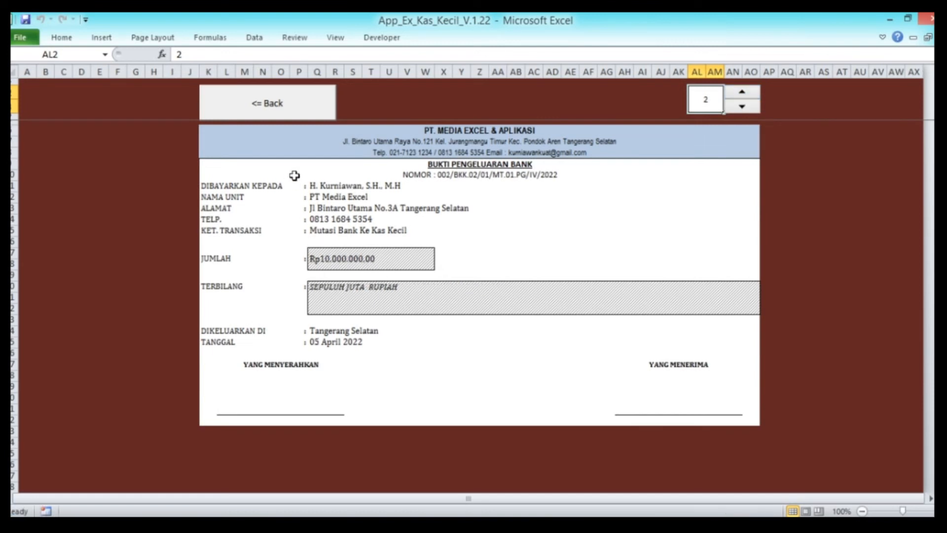
left_click(281, 115)
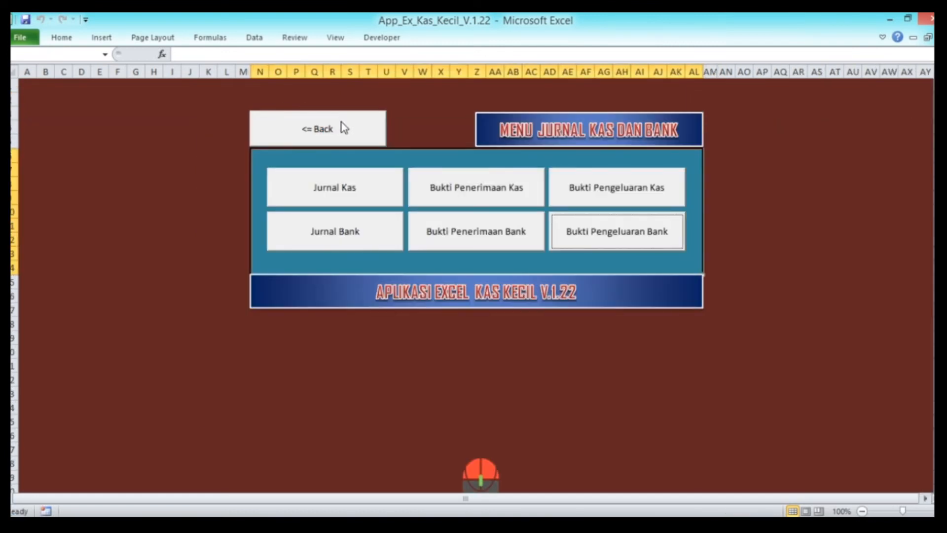
Step: Examine the April petty cash account details in Rincian Rekening Kas, checking the closing balance of the last transaction
left_click(343, 127)
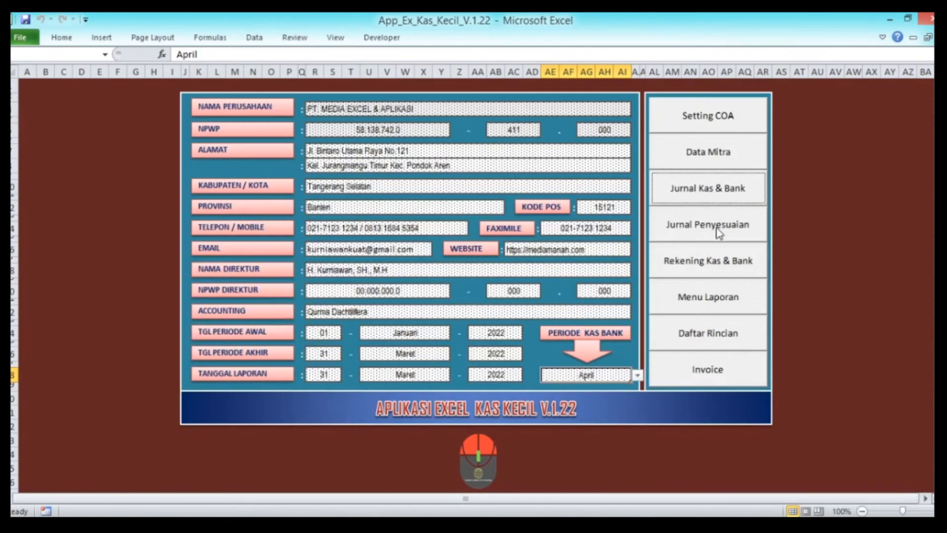
left_click(709, 267)
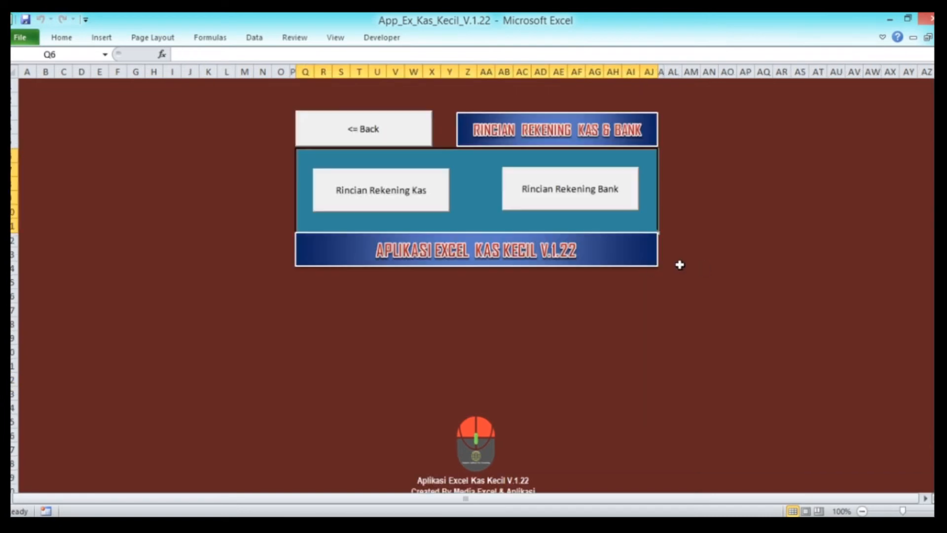
left_click(401, 196)
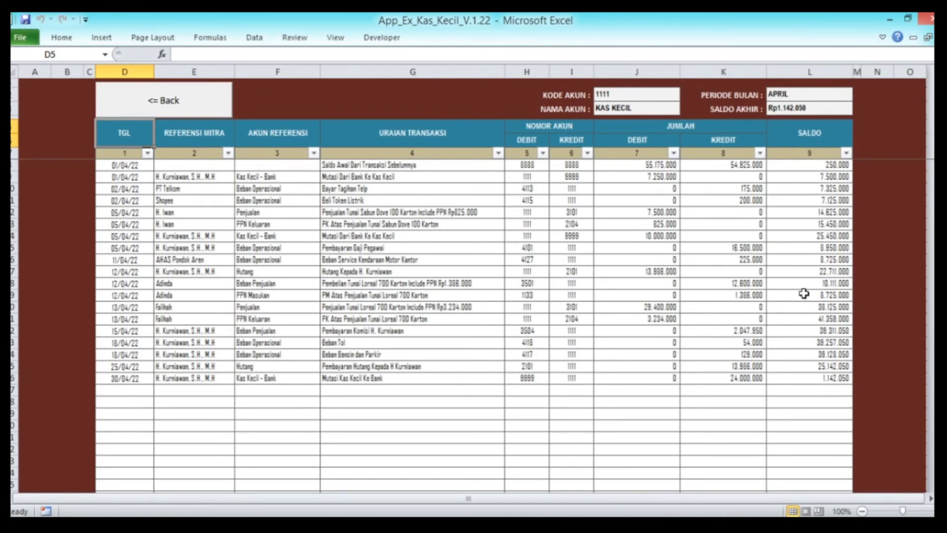
left_click(829, 381)
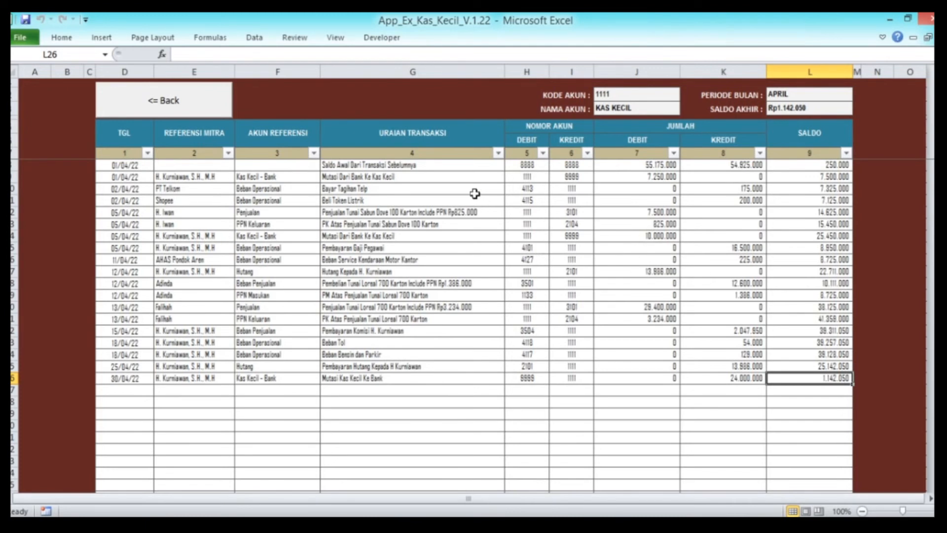
left_click(200, 112)
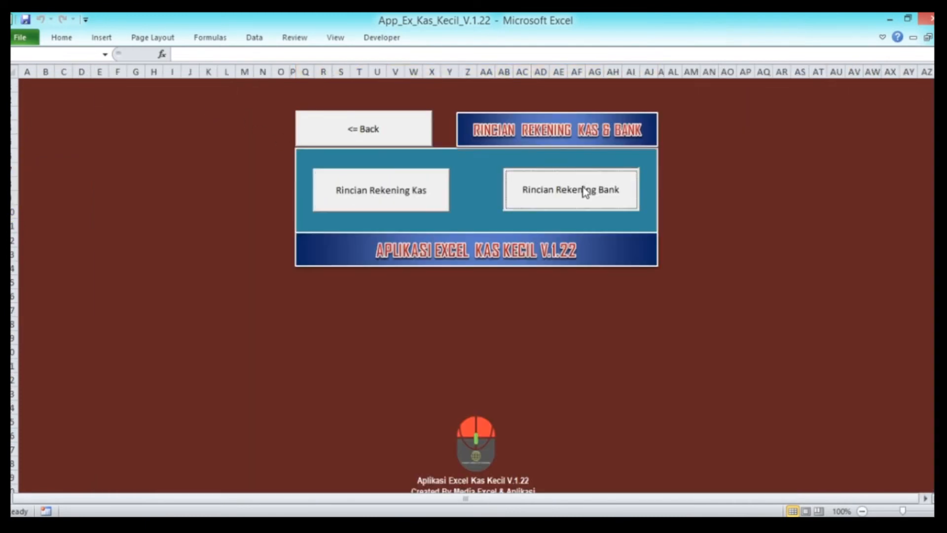
Step: Check the opening balance, the transfers and the closing balance in the April Rincian Rekening Bank, and return to the company data main menu
left_click(585, 192)
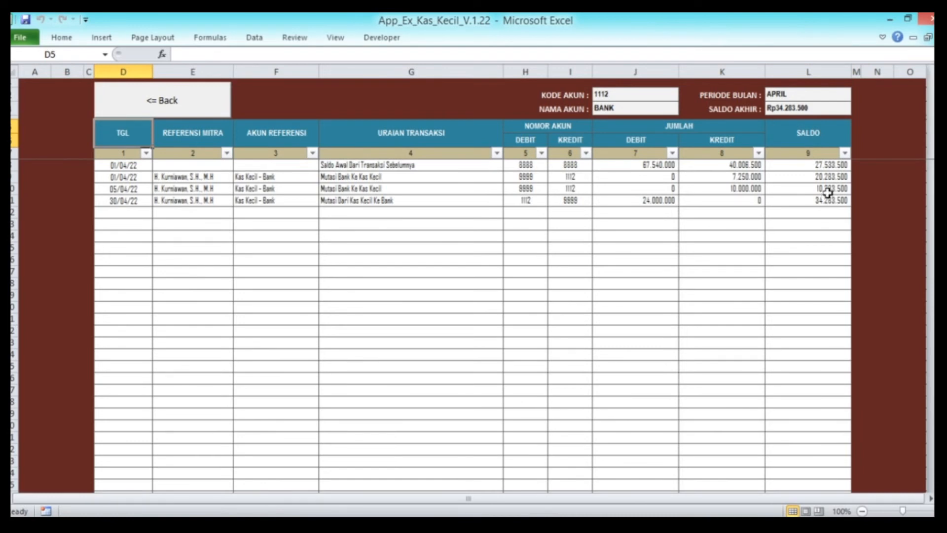
left_click(821, 165)
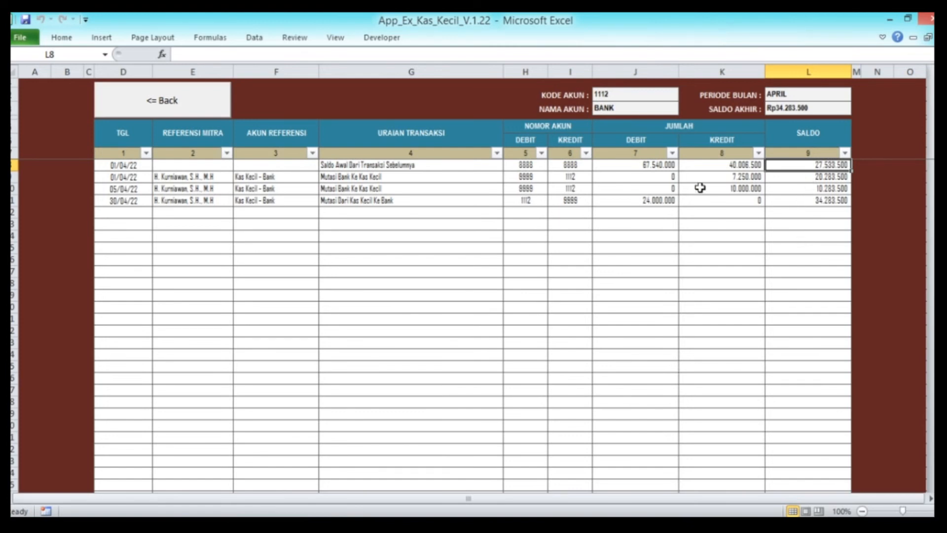
left_click(720, 179)
left_click(726, 188)
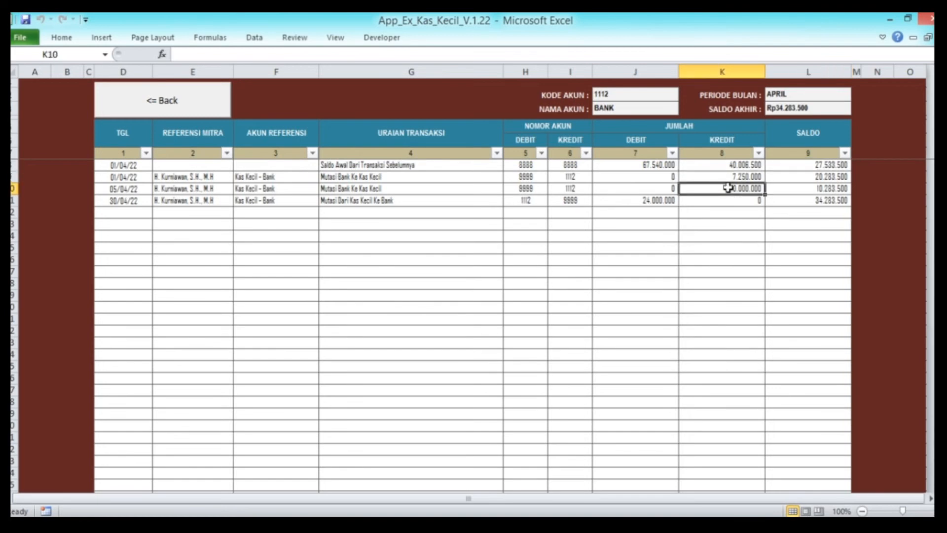
left_click(661, 202)
left_click(796, 203)
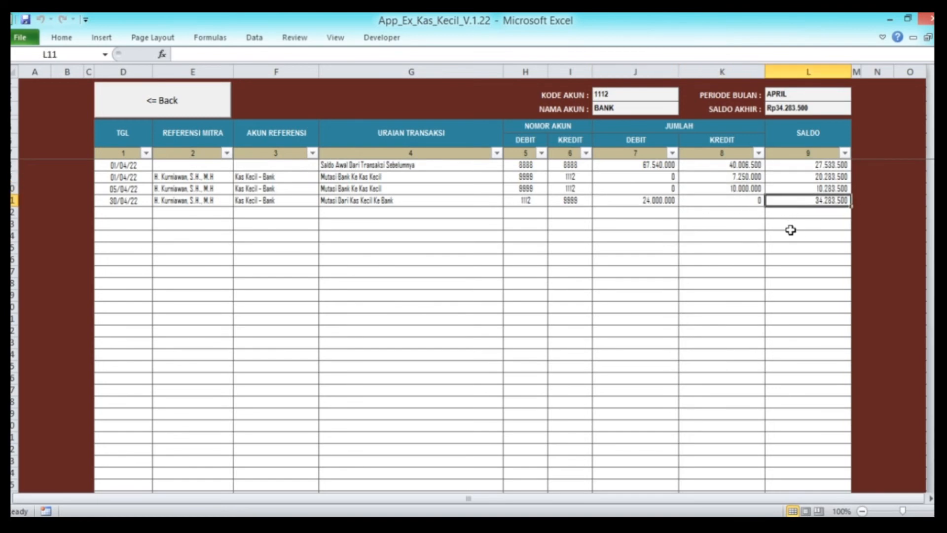
left_click(187, 106)
left_click(383, 138)
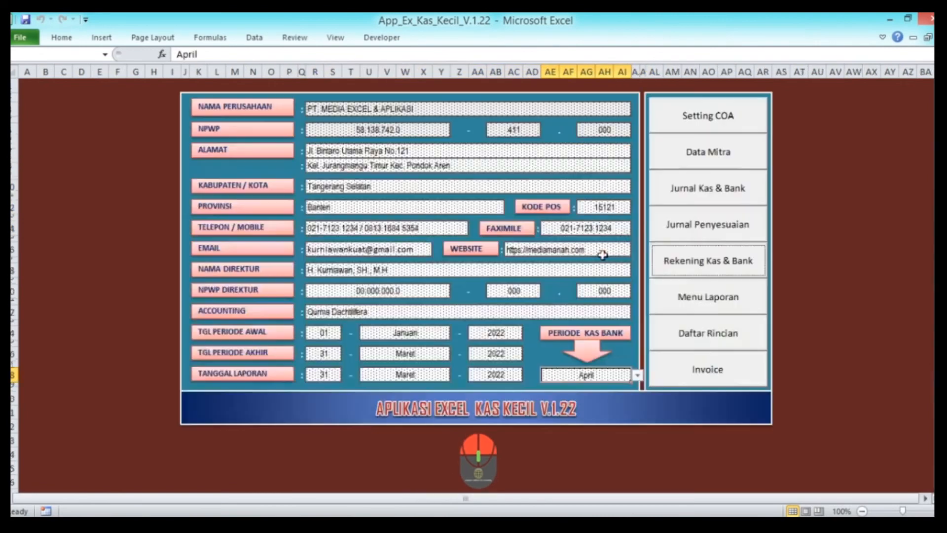
Step: Examine the Buku Besar report, checking the Kas Kecil closing balance and looking through the accounts below it
left_click(715, 295)
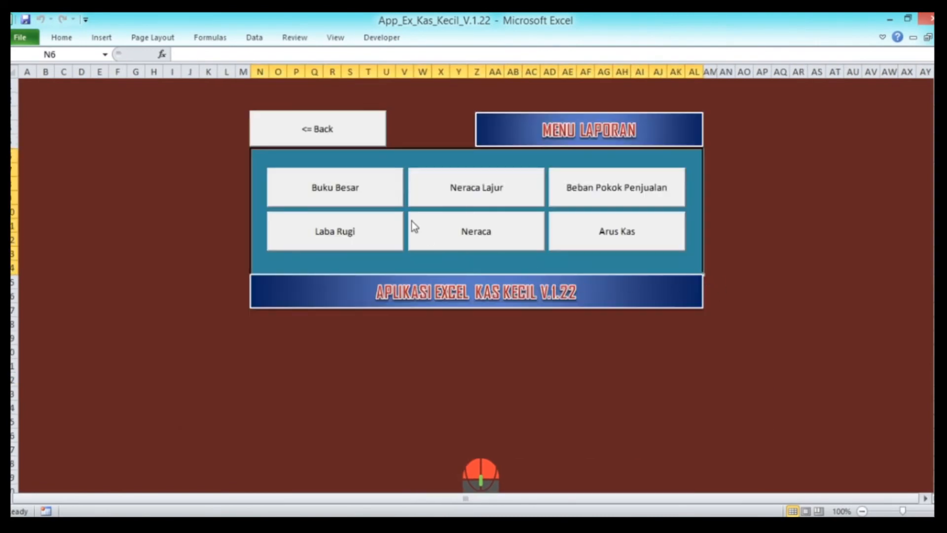
left_click(348, 190)
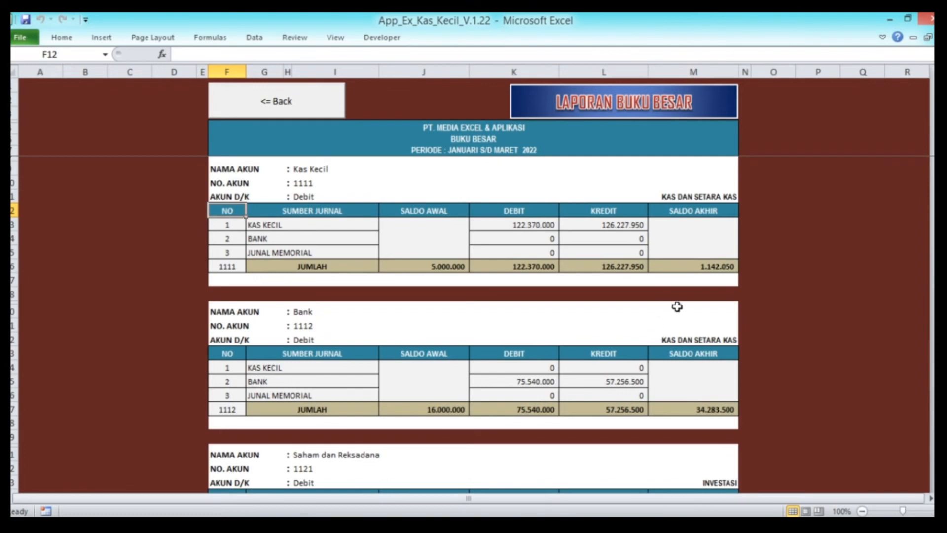
left_click(706, 266)
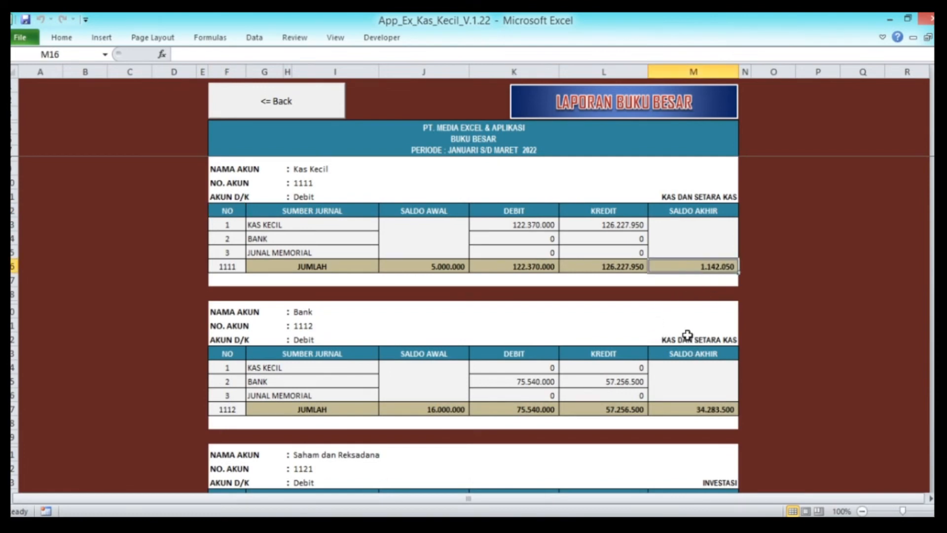
scroll(649, 312, "down", 6)
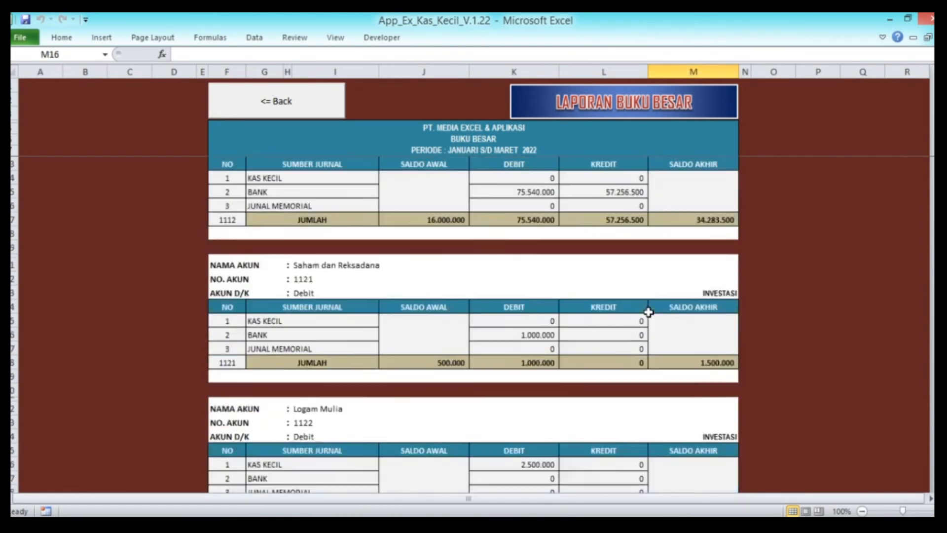
scroll(648, 312, "down", 7)
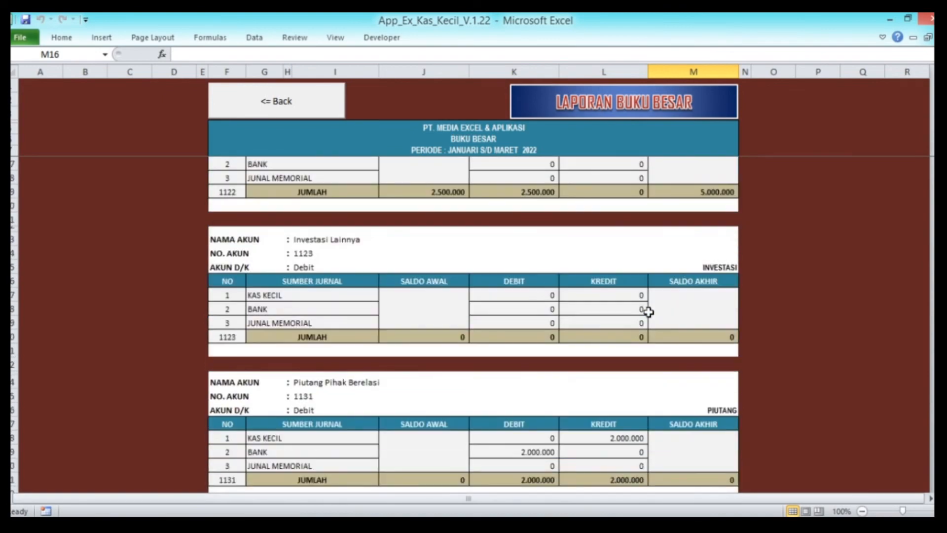
scroll(649, 312, "down", 10)
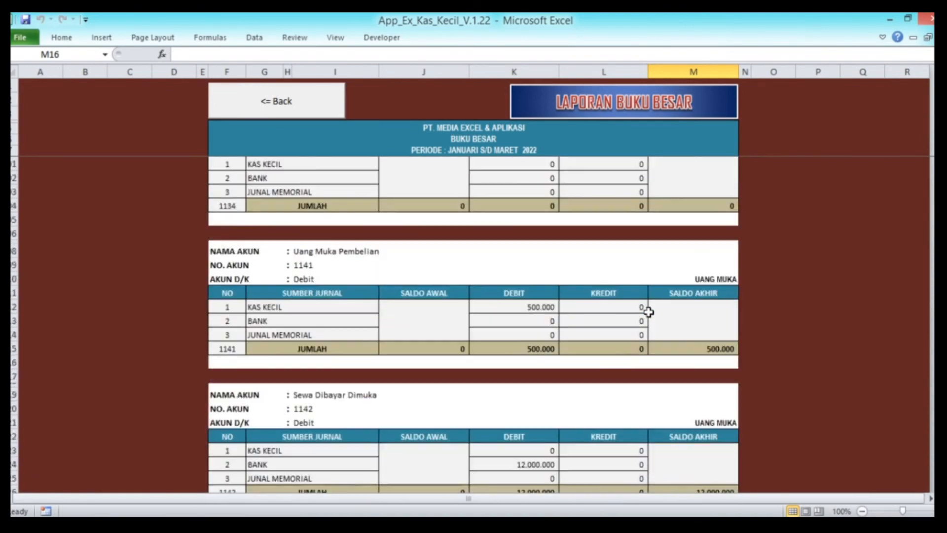
scroll(649, 312, "down", 6)
scroll(649, 312, "down", 9)
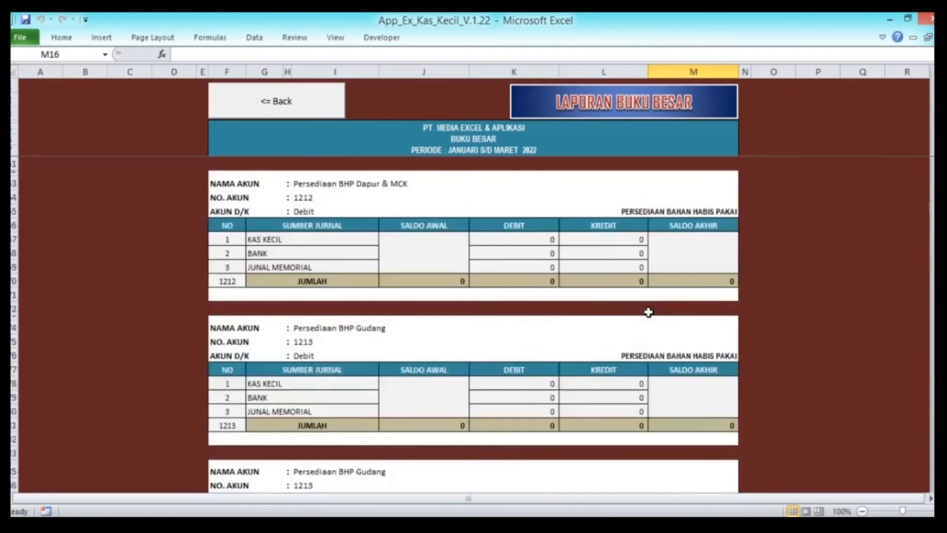
scroll(649, 312, "down", 1)
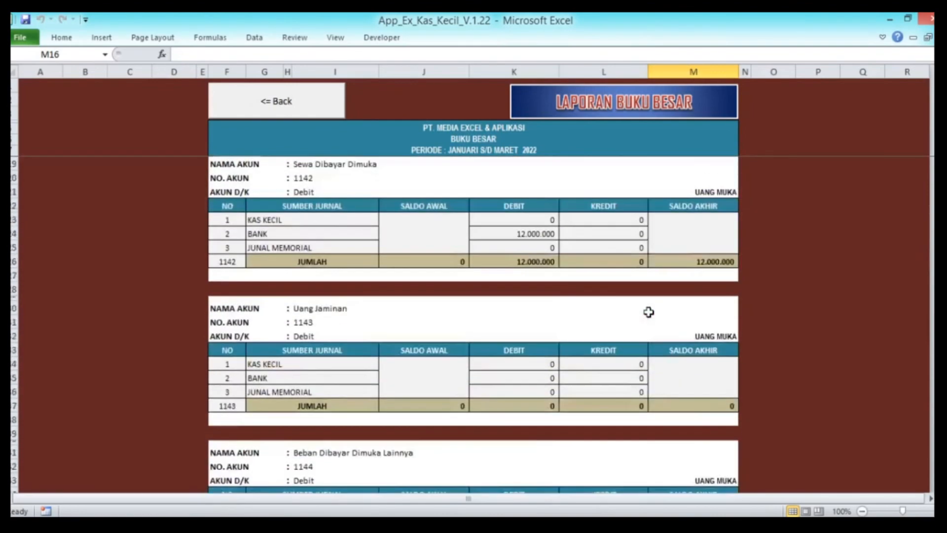
scroll(649, 312, "up", 20)
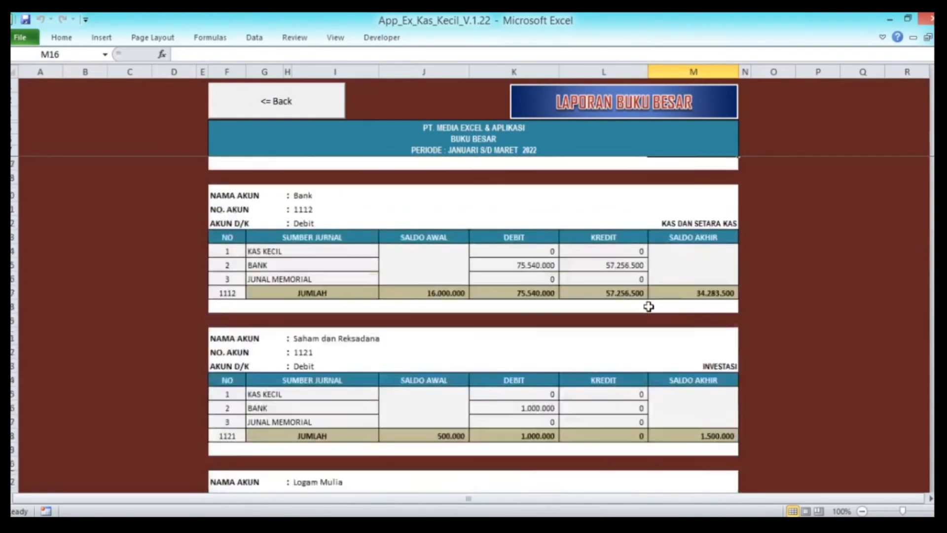
left_click(289, 104)
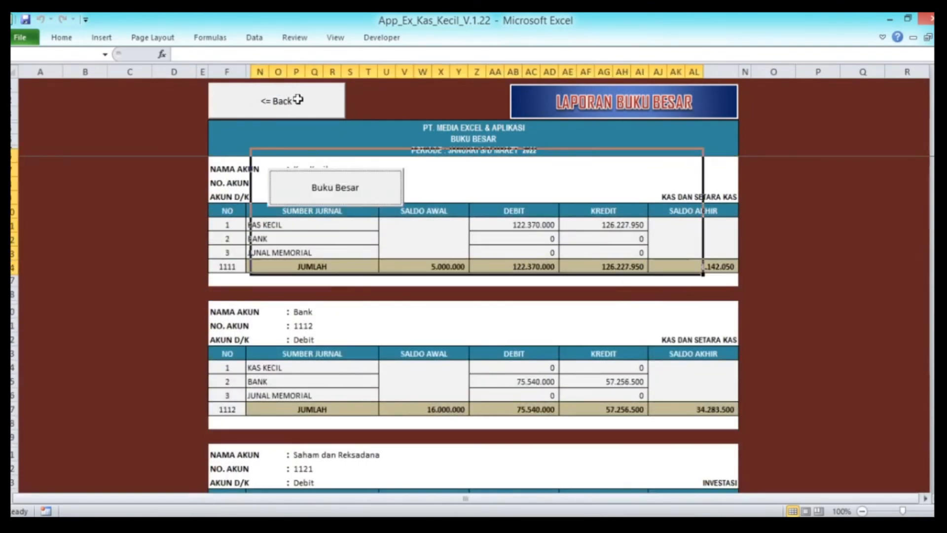
Step: Examine the Neraca Lajur report, checking the trial balance amounts of Kas Kecil, Bank, Piutang Pajak and Hutang Pajak
left_click(457, 194)
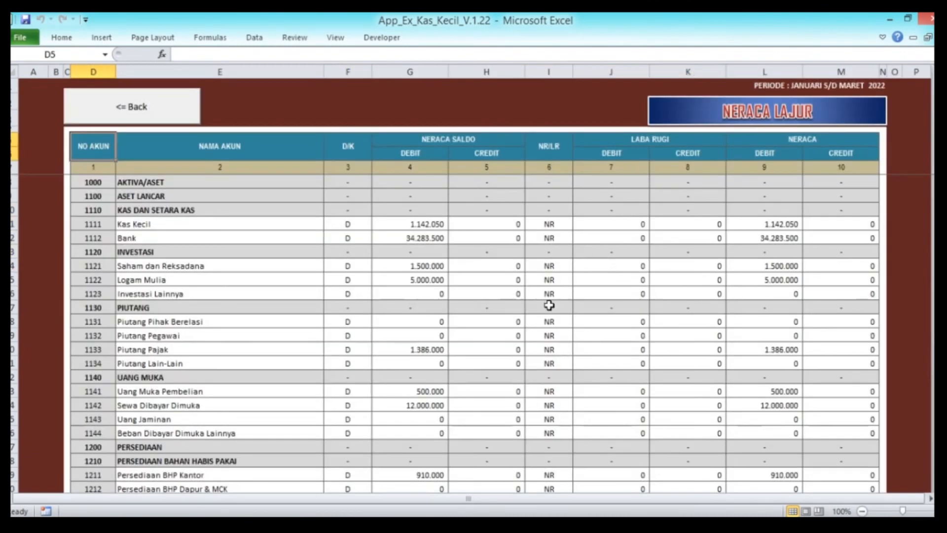
left_click(414, 223)
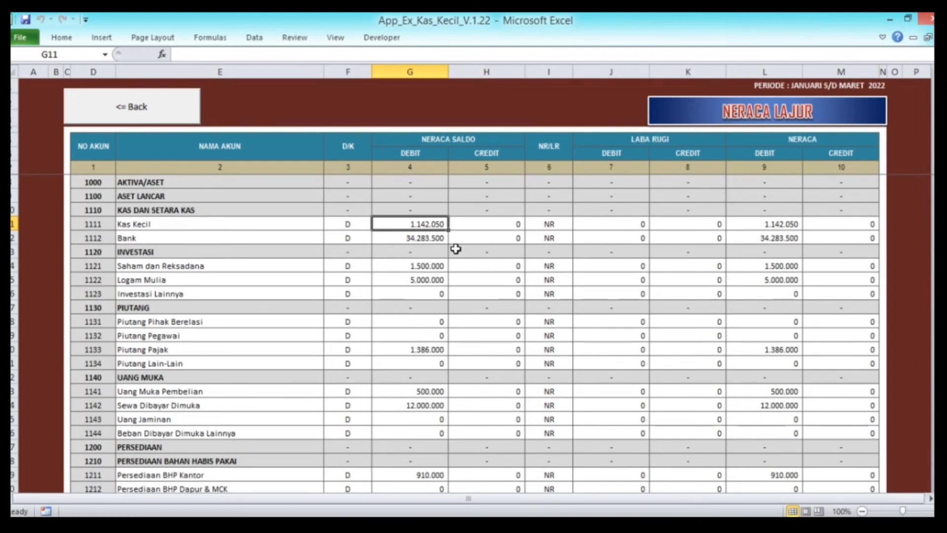
left_click(426, 239)
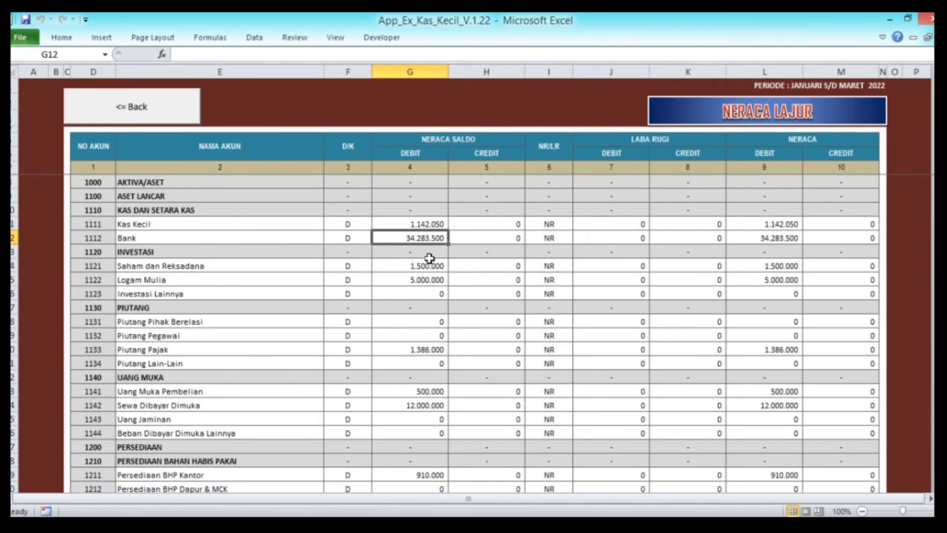
scroll(428, 267, "down", 1)
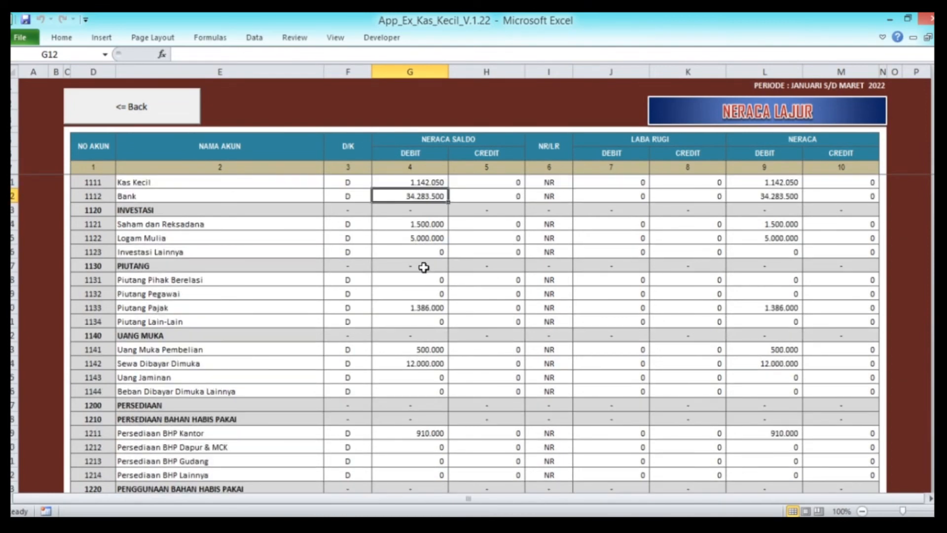
left_click(426, 307)
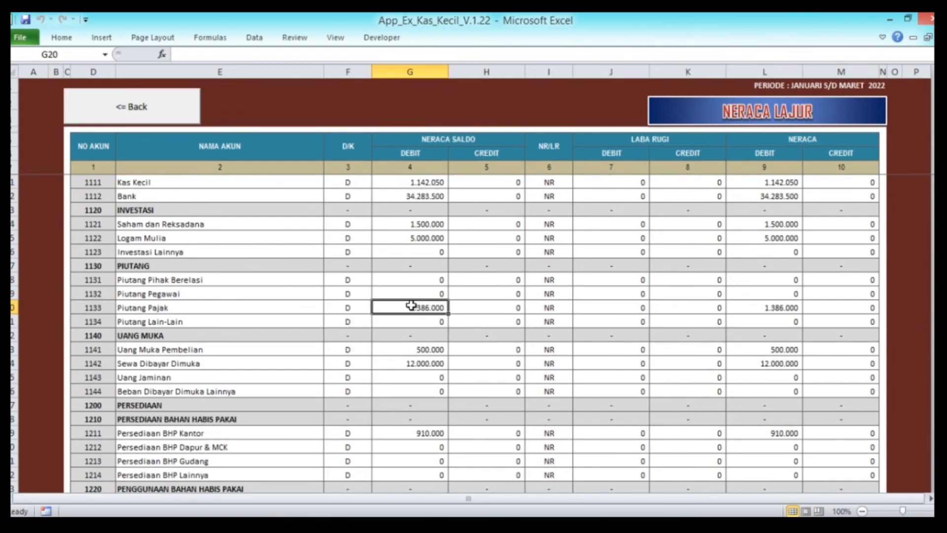
scroll(411, 305, "down", 5)
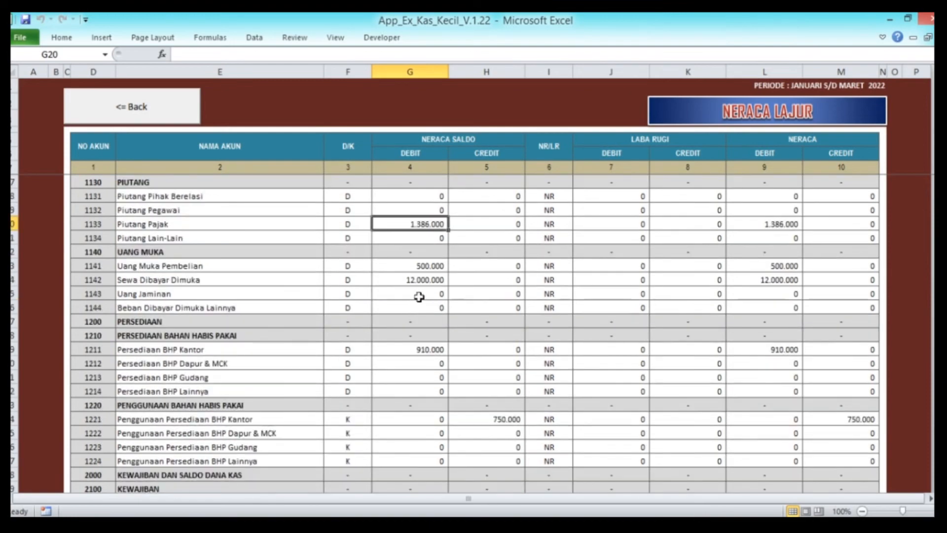
scroll(419, 299, "down", 1)
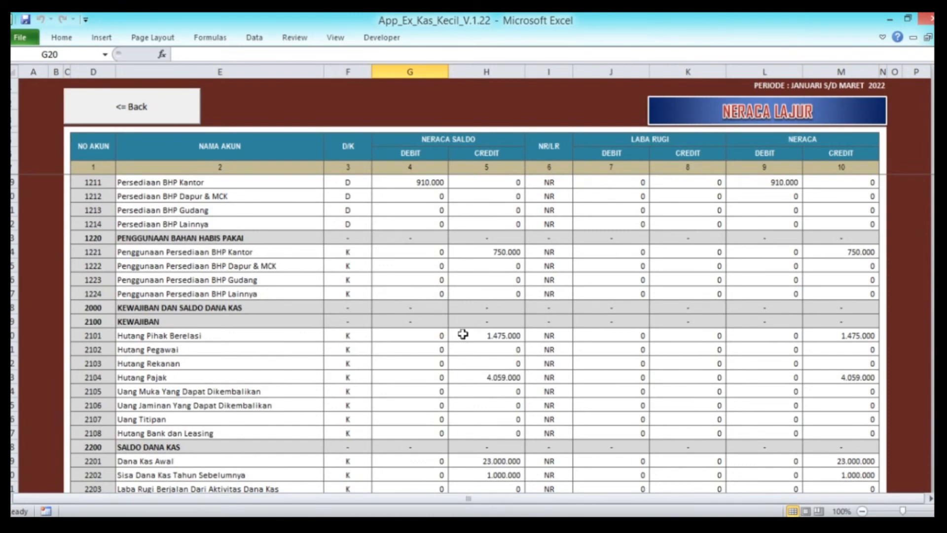
left_click(491, 389)
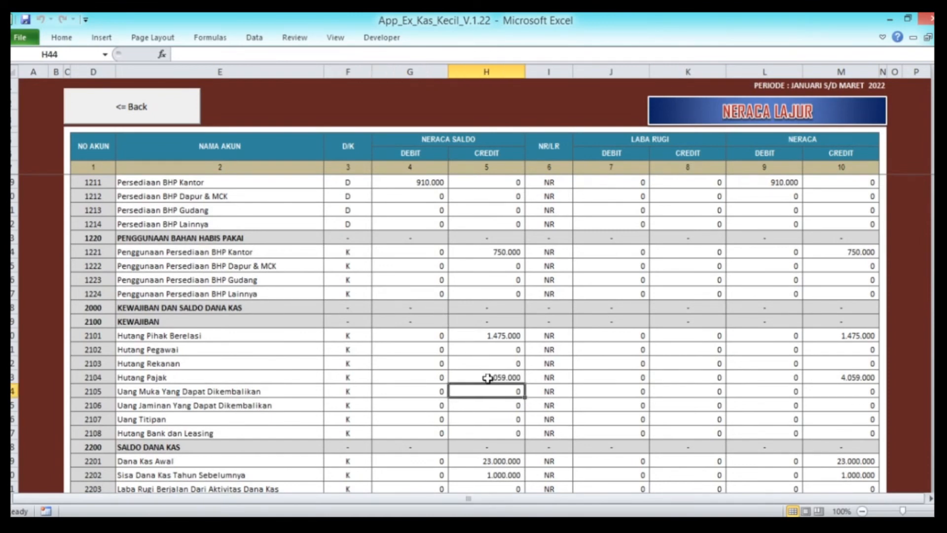
left_click(502, 376)
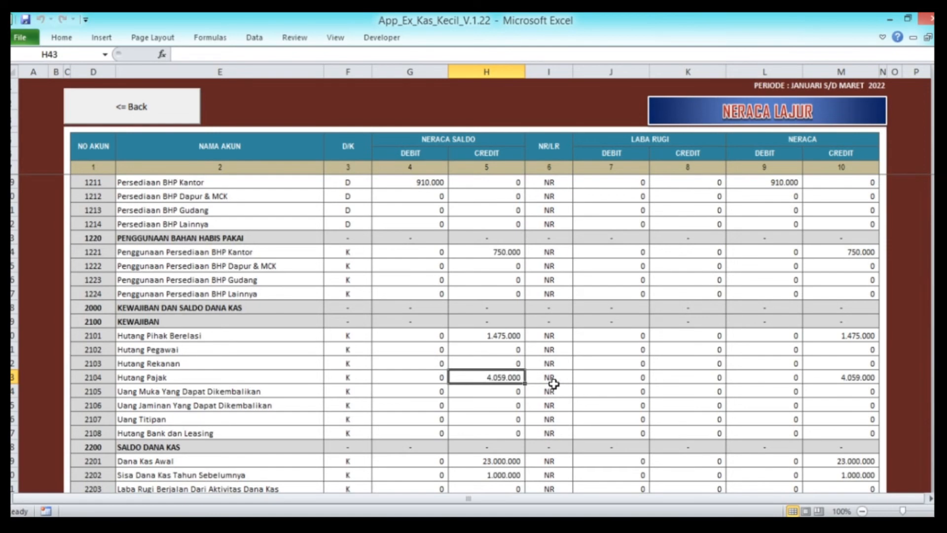
Step: Look through the remaining Neraca Lajur accounts, compare the Neraca Saldo debit and credit totals in the Keseimbangan row, and return to the report menu
scroll(470, 356, "down", 1)
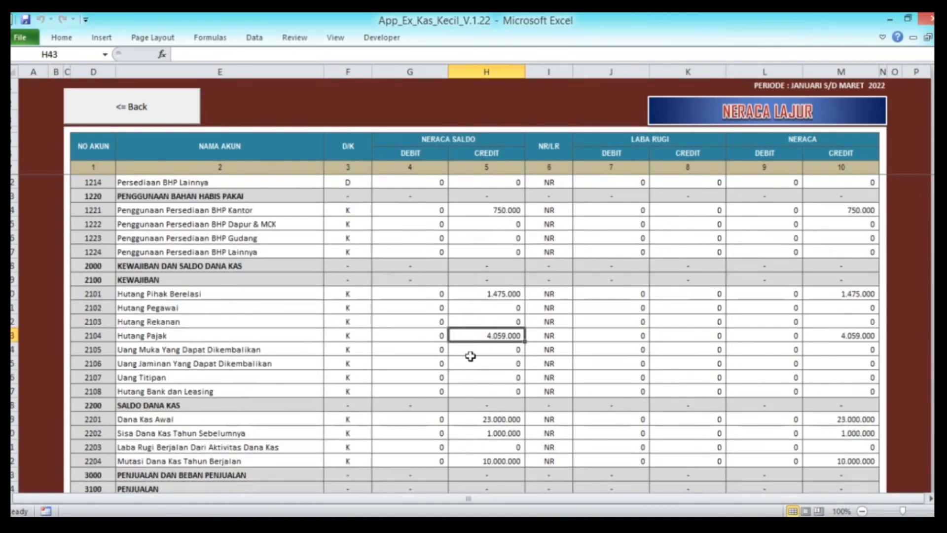
scroll(471, 357, "down", 1)
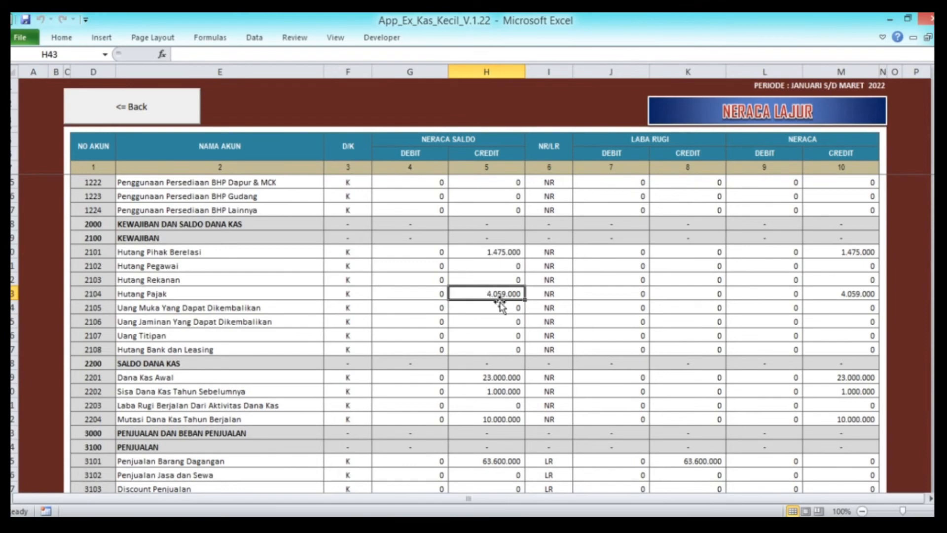
scroll(501, 305, "down", 5)
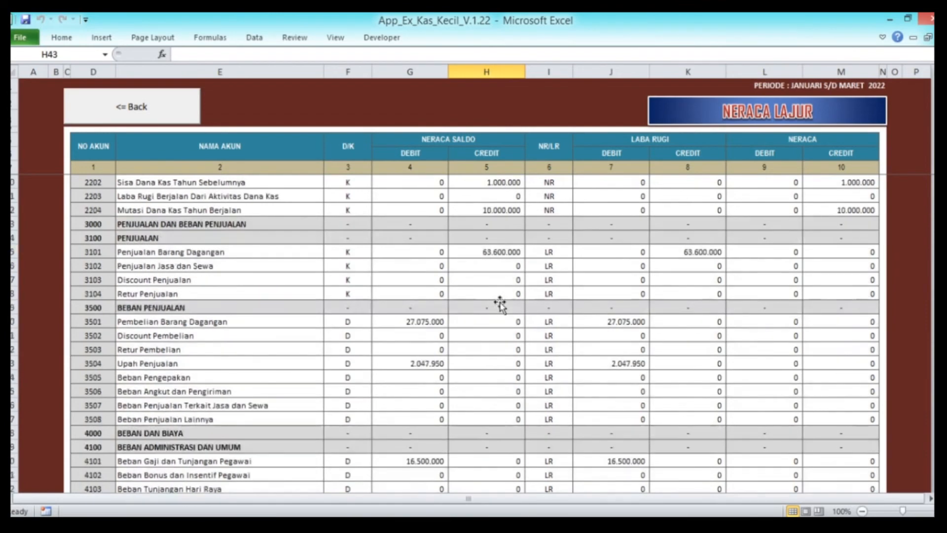
scroll(500, 303, "down", 4)
scroll(501, 306, "down", 18)
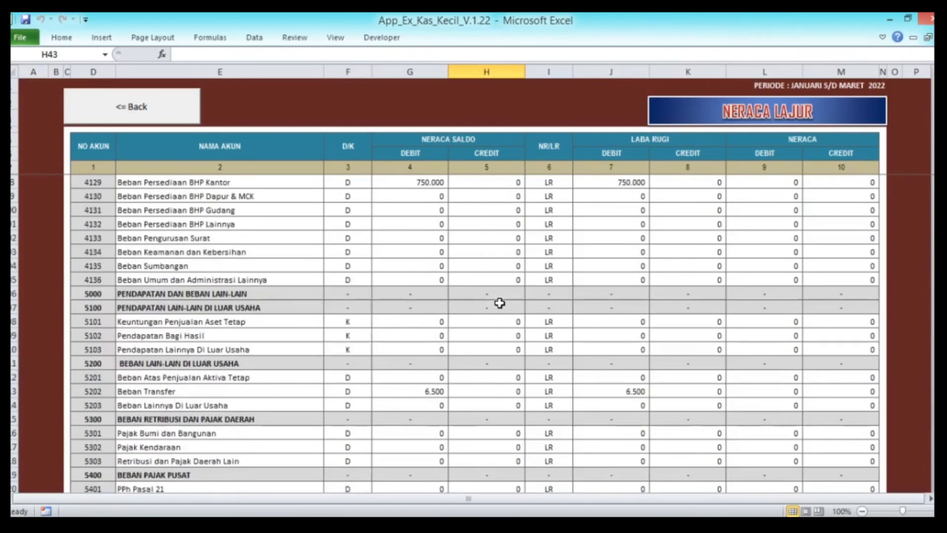
scroll(505, 331, "up", 2)
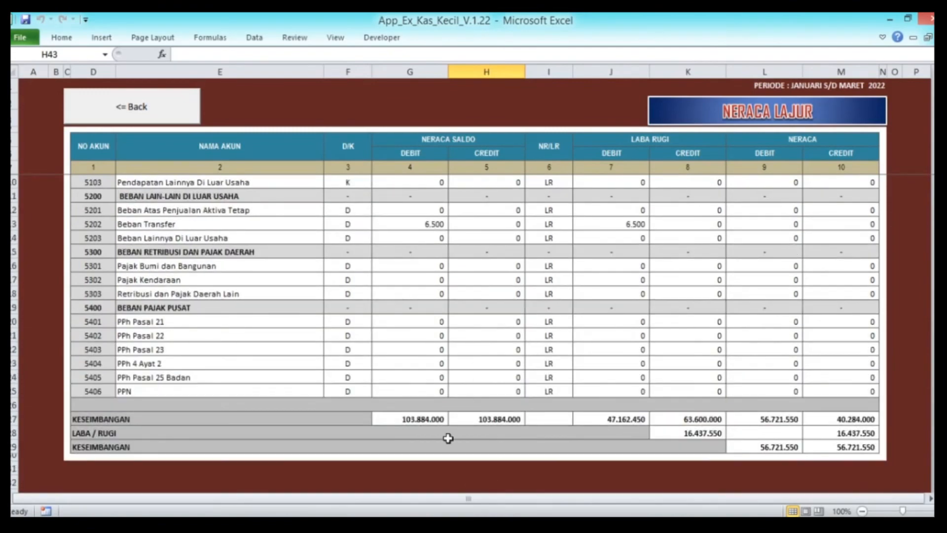
left_click(399, 419)
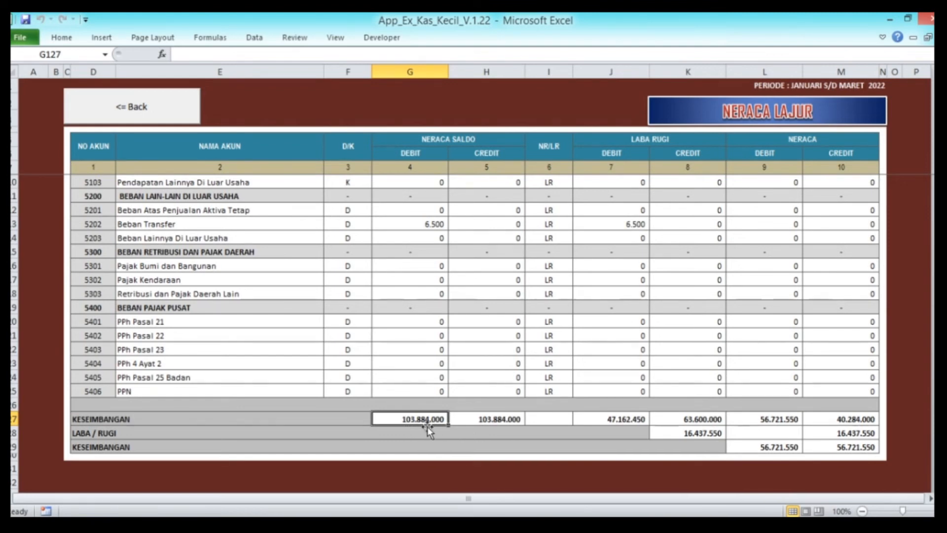
left_click(499, 423)
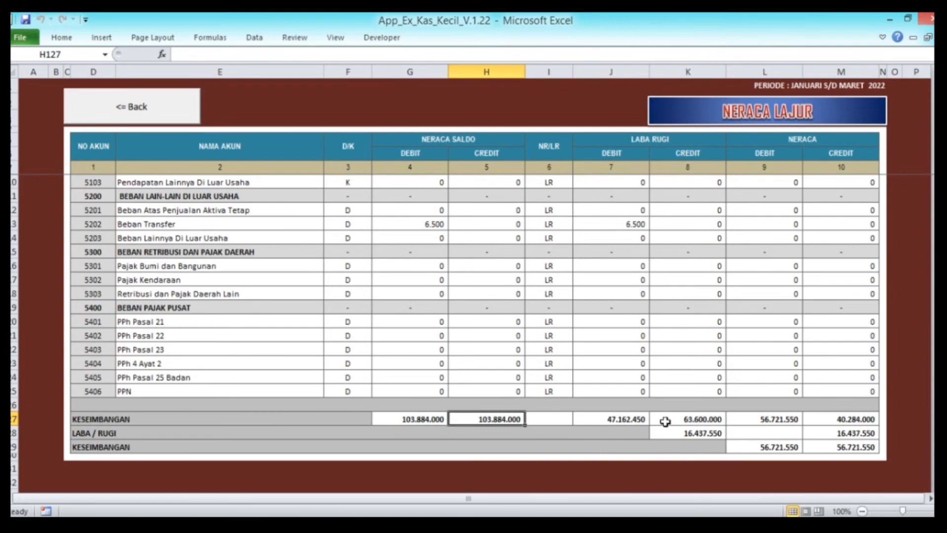
scroll(630, 401, "up", 2)
scroll(630, 401, "up", 20)
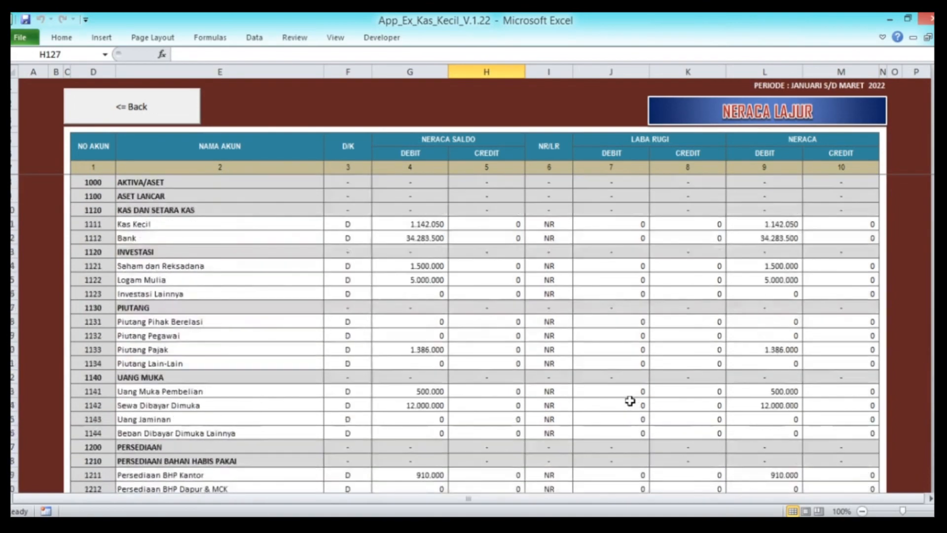
left_click(196, 106)
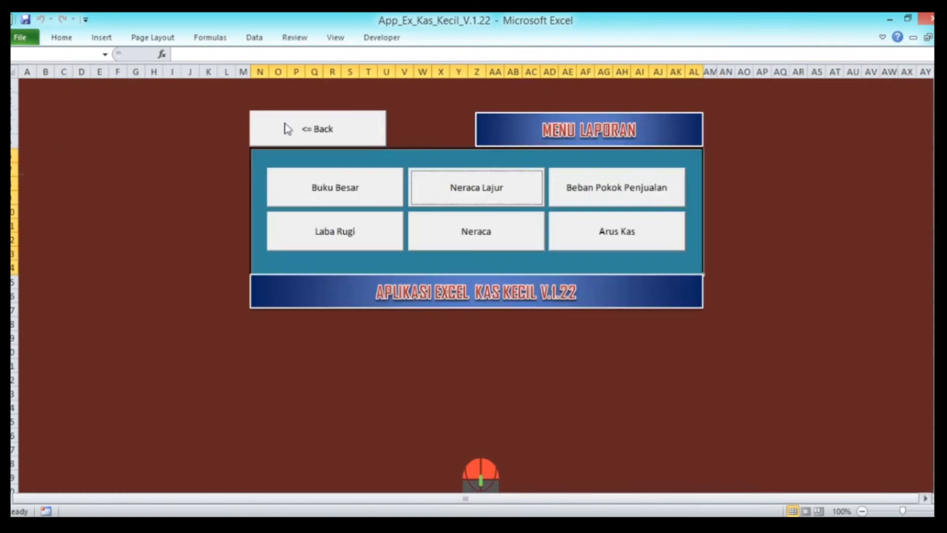
Step: Examine the Beban Pokok Penjualan report, checking the merchandise purchases, the sales wages and the totals, and return to the report menu
left_click(629, 200)
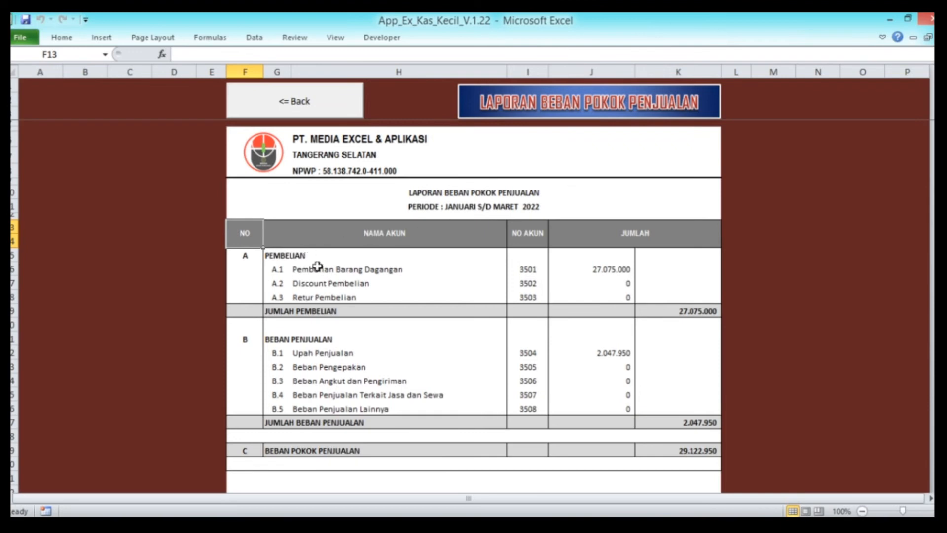
left_click(615, 268)
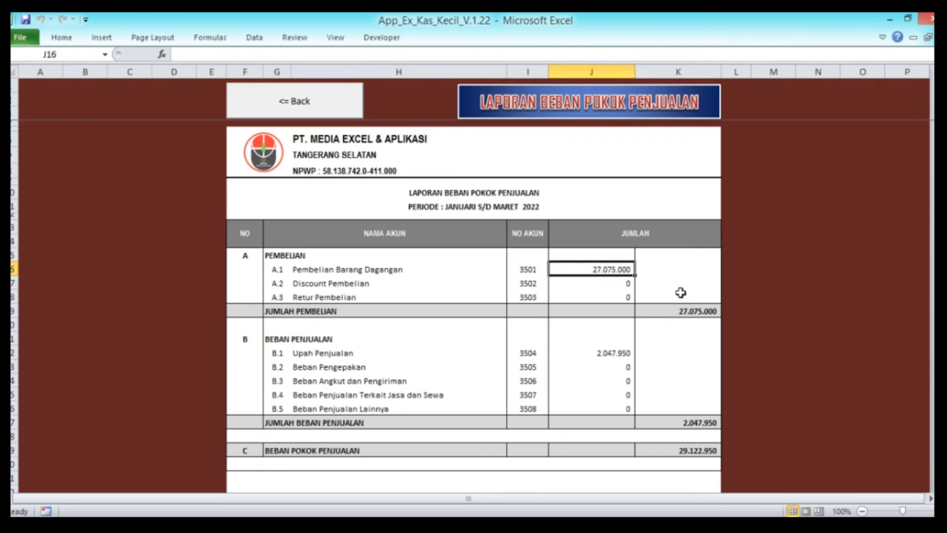
left_click(609, 356)
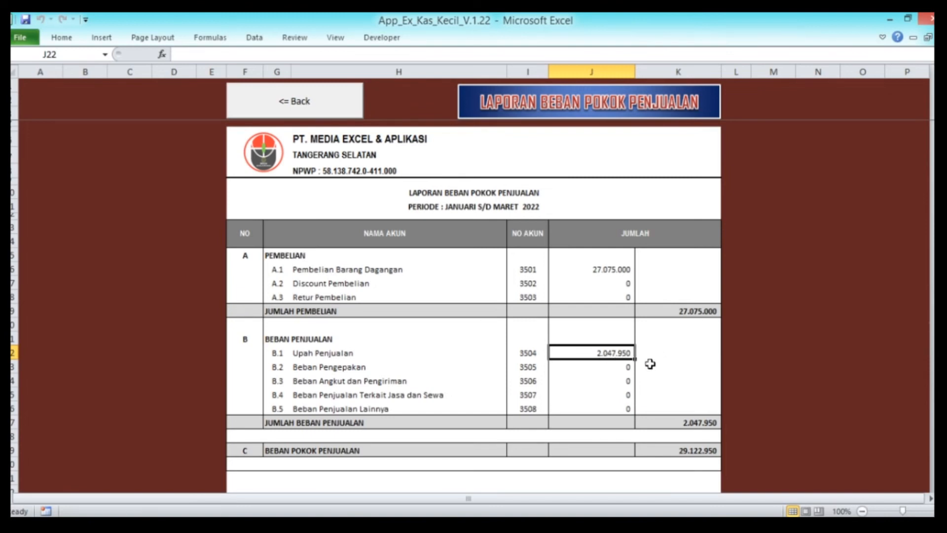
left_click(701, 423)
left_click(693, 449)
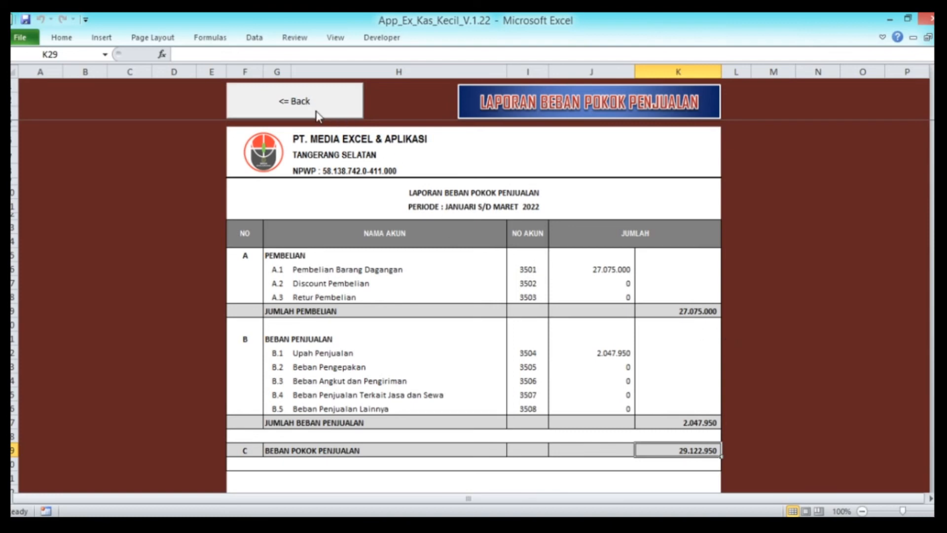
scroll(501, 239, "down", 9)
scroll(501, 239, "up", 9)
left_click(298, 109)
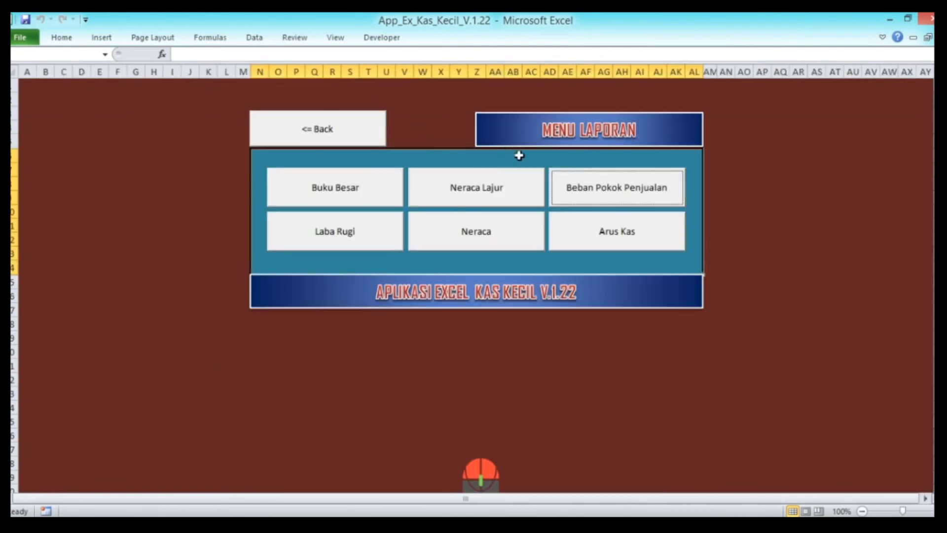
Step: Examine the Laba Rugi report from Penjualan Barang Dagangan through the purchase and selling expenses to Laba Kotor Penjualan
left_click(347, 247)
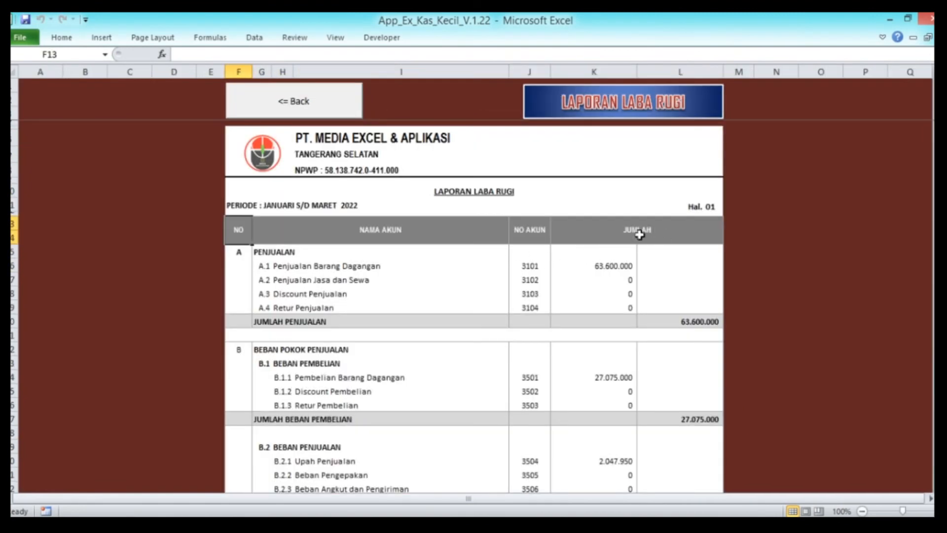
left_click(632, 267)
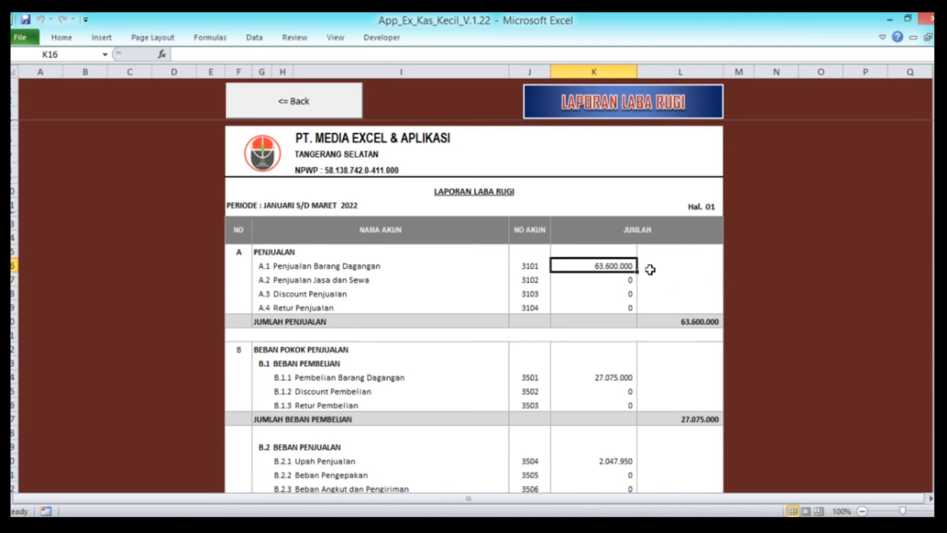
scroll(618, 278, "down", 1)
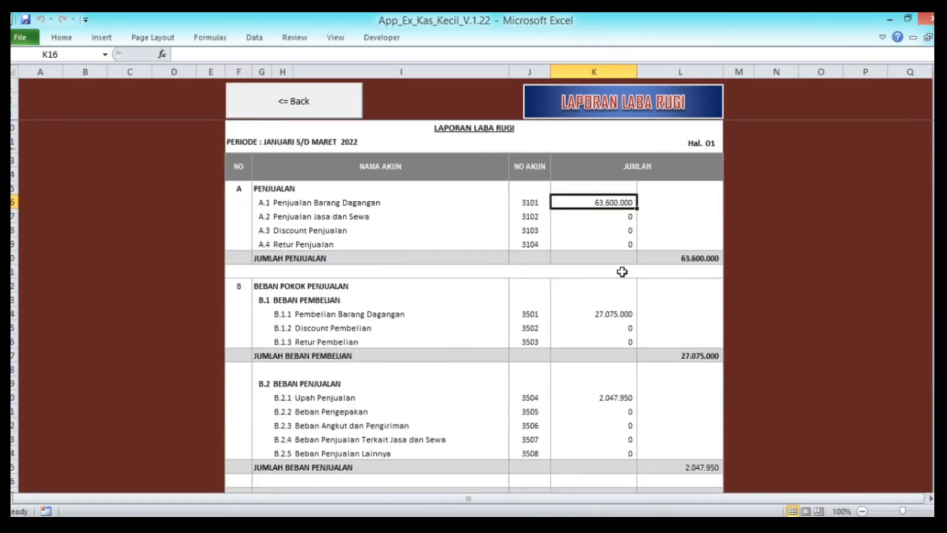
left_click(693, 262)
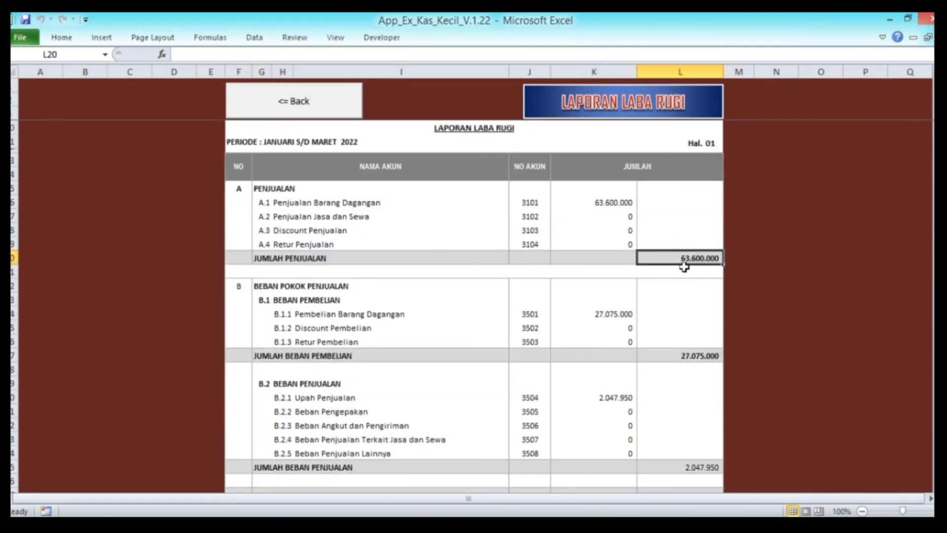
left_click(601, 315)
scroll(641, 309, "down", 2)
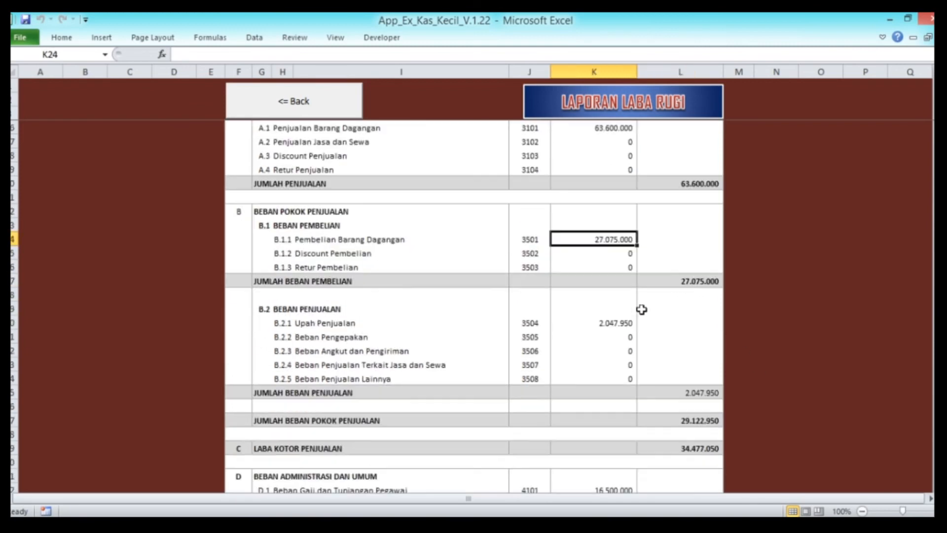
left_click(618, 323)
scroll(620, 321, "down", 1)
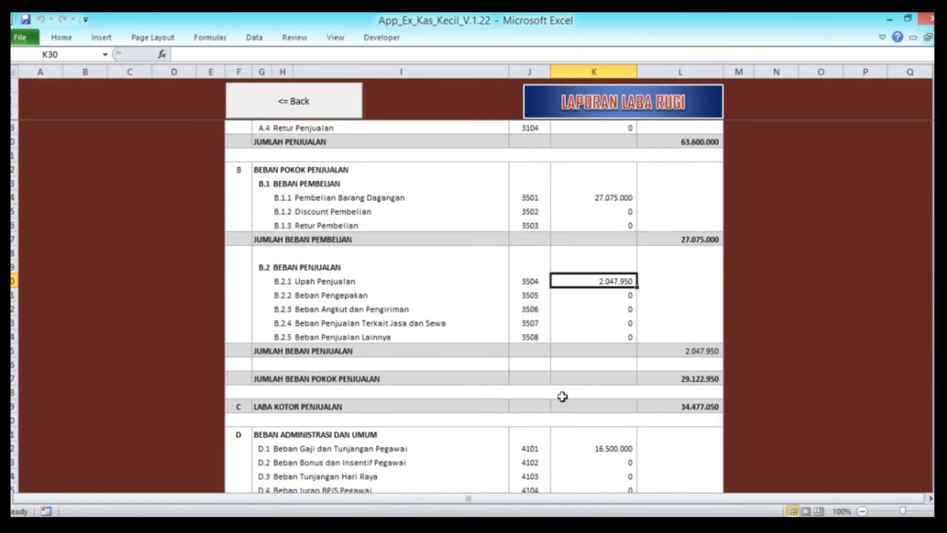
scroll(400, 401, "down", 1)
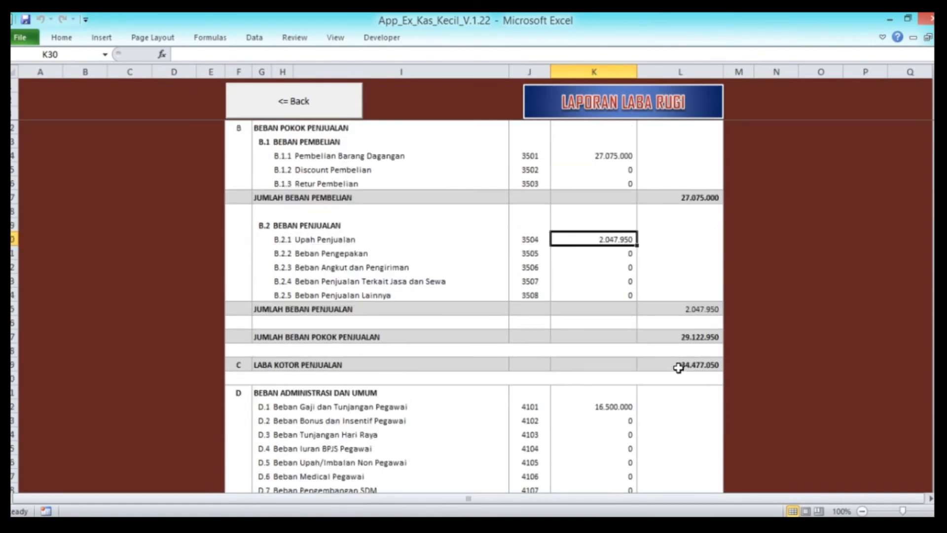
left_click(679, 368)
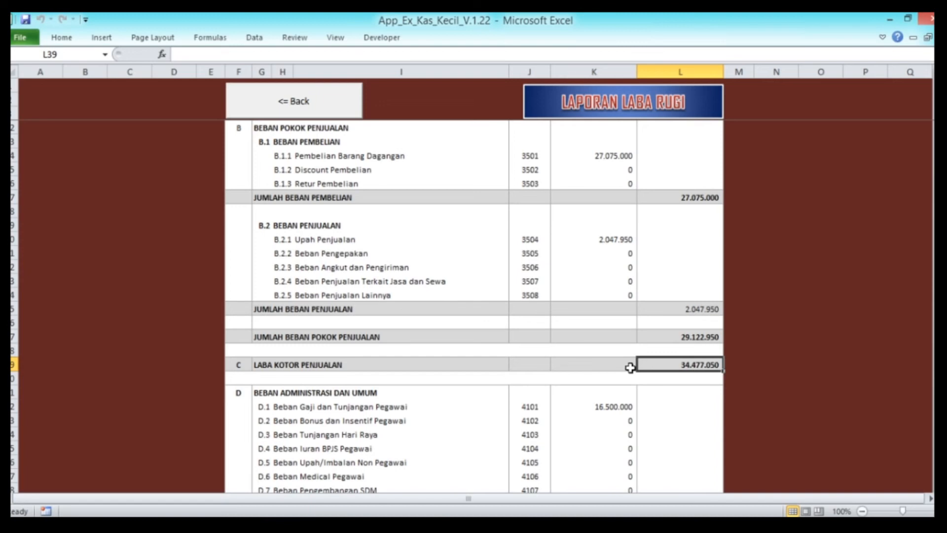
Step: Examine the administrative and general expenses in the Laba Rugi report, checking Beban Telp dan Internet, Listrik, Bensin, and Tol dan Parkir
scroll(630, 367, "down", 4)
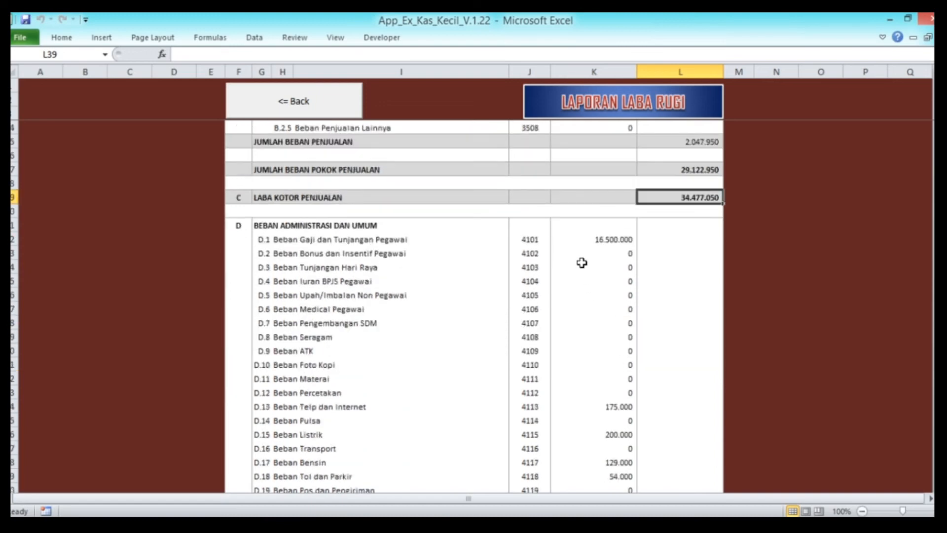
scroll(584, 260, "down", 3)
scroll(586, 271, "down", 2)
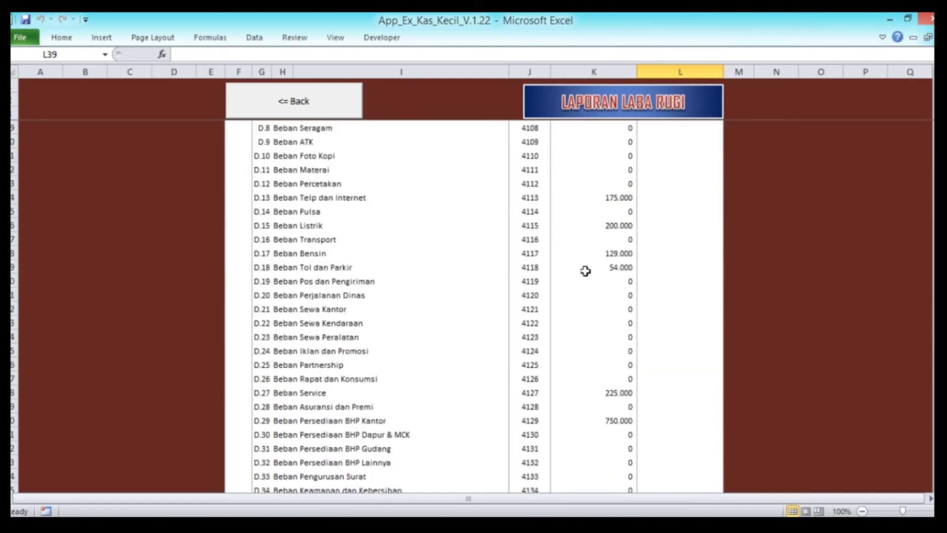
left_click(597, 208)
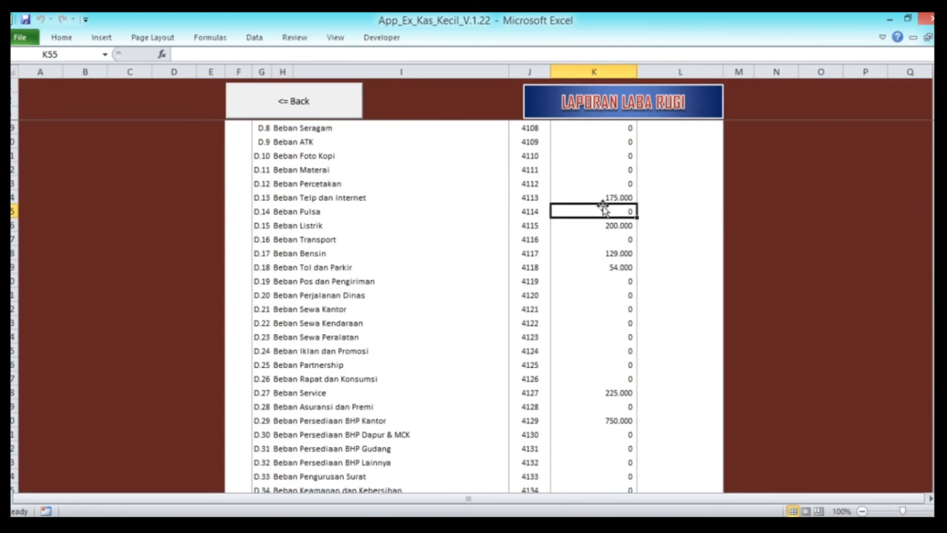
left_click(601, 198)
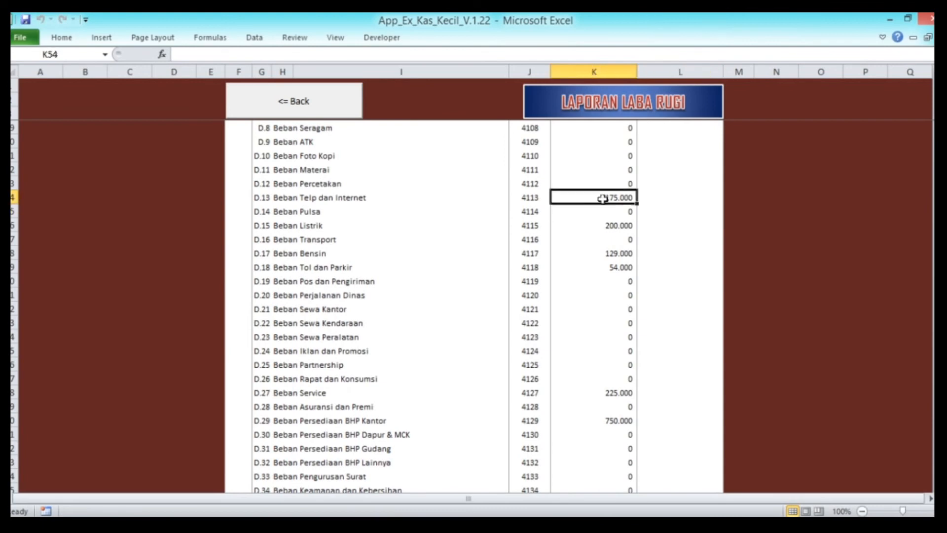
left_click(603, 224)
left_click(604, 256)
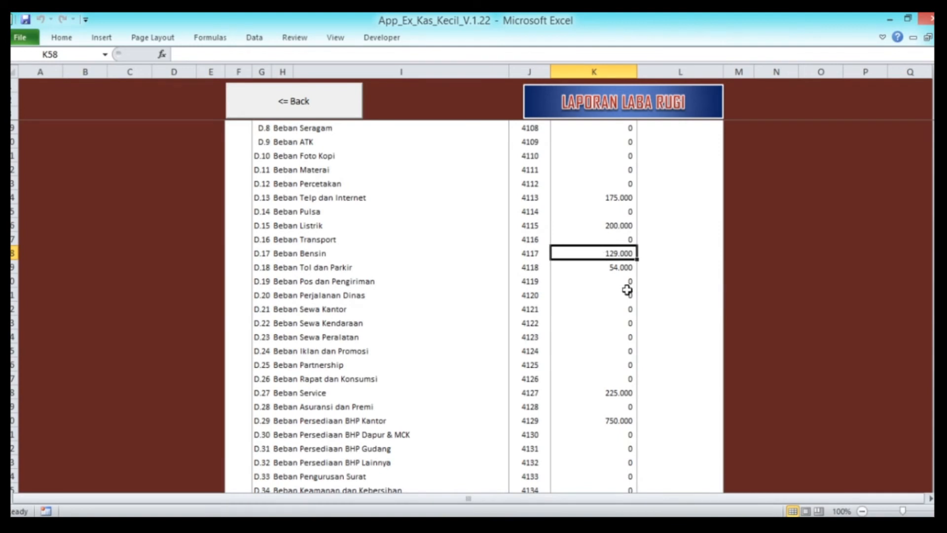
left_click(611, 266)
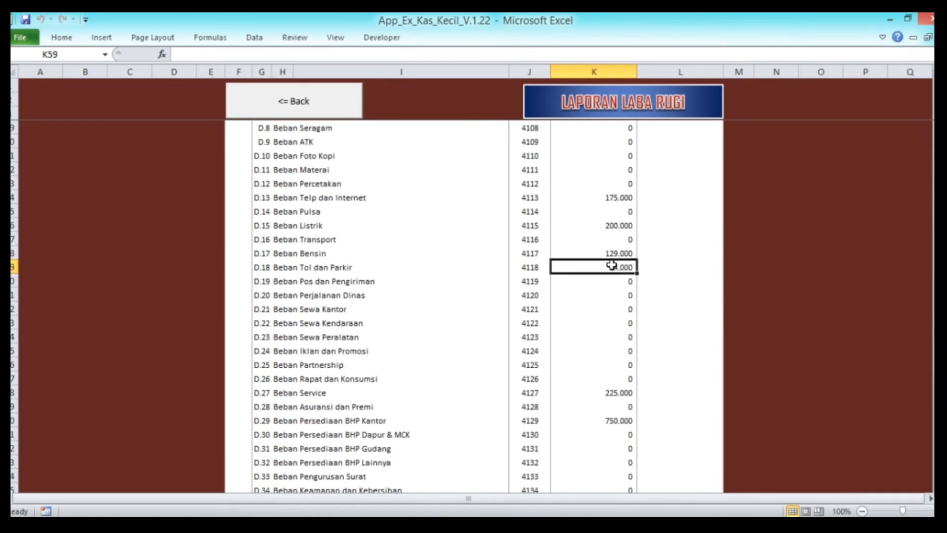
Step: Check Beban Service, Beban Persediaan BHP Kantor and the Jumlah Beban Administrasi dan Umum total in the Laba Rugi report
scroll(610, 306, "down", 2)
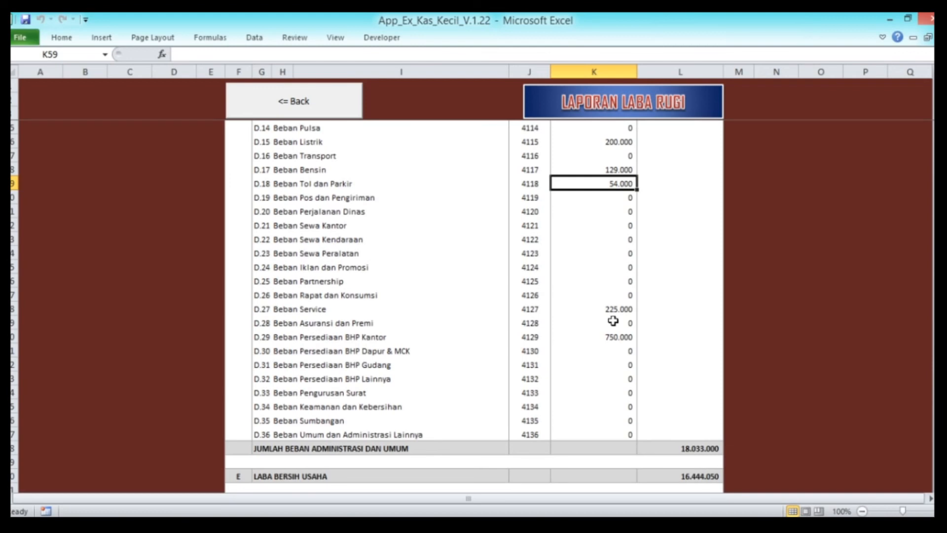
left_click(615, 311)
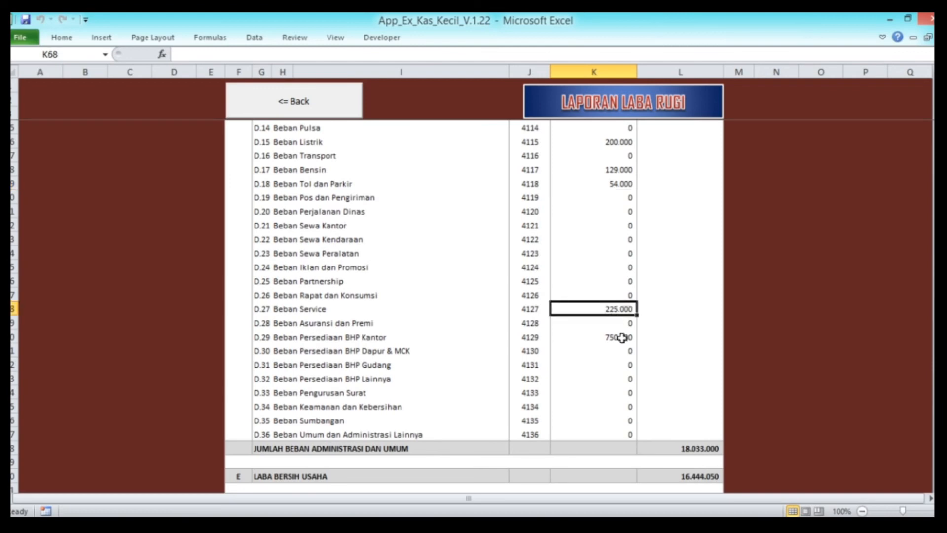
left_click(623, 337)
scroll(634, 336, "down", 2)
left_click(703, 366)
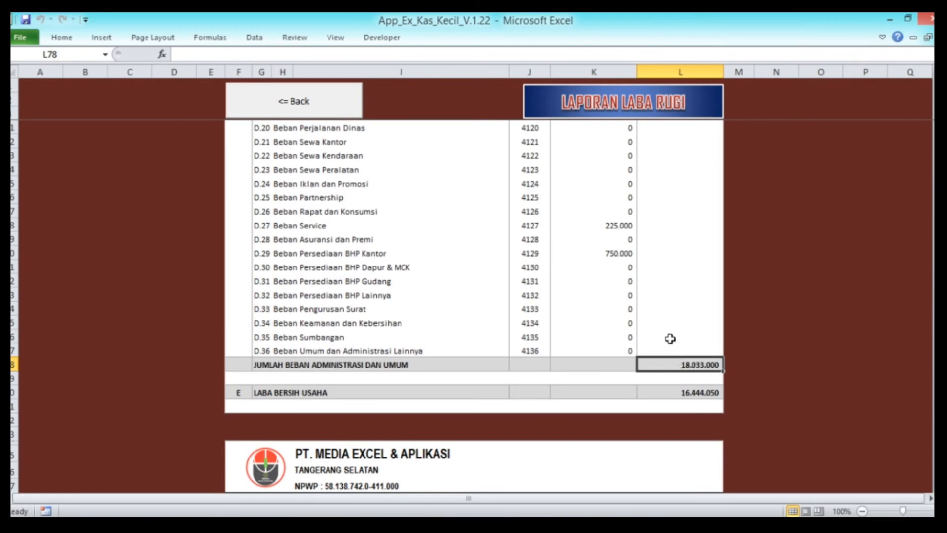
Step: Examine the non-operating income, non-operating expense and tax sections through Laba Rugi Setelah Pajak, and return to the report menu
scroll(669, 343, "down", 6)
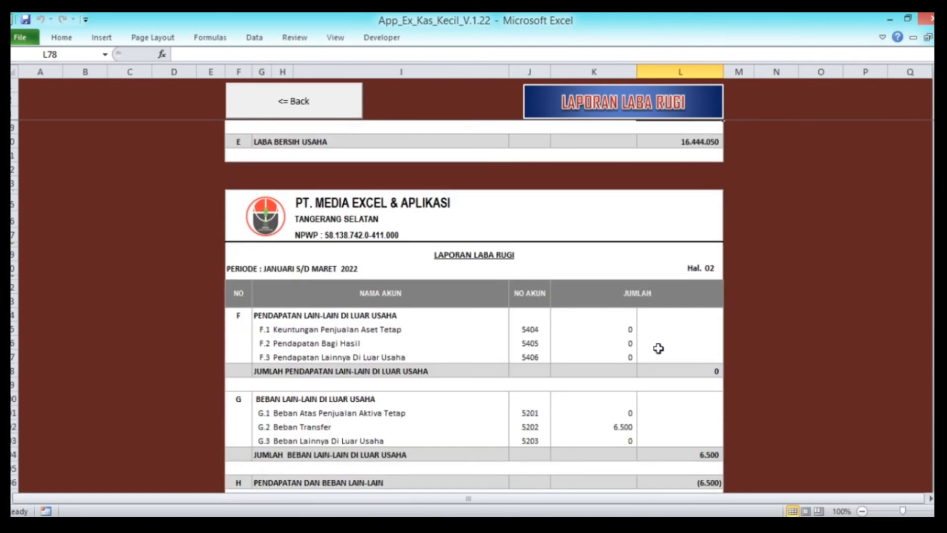
scroll(659, 348, "down", 6)
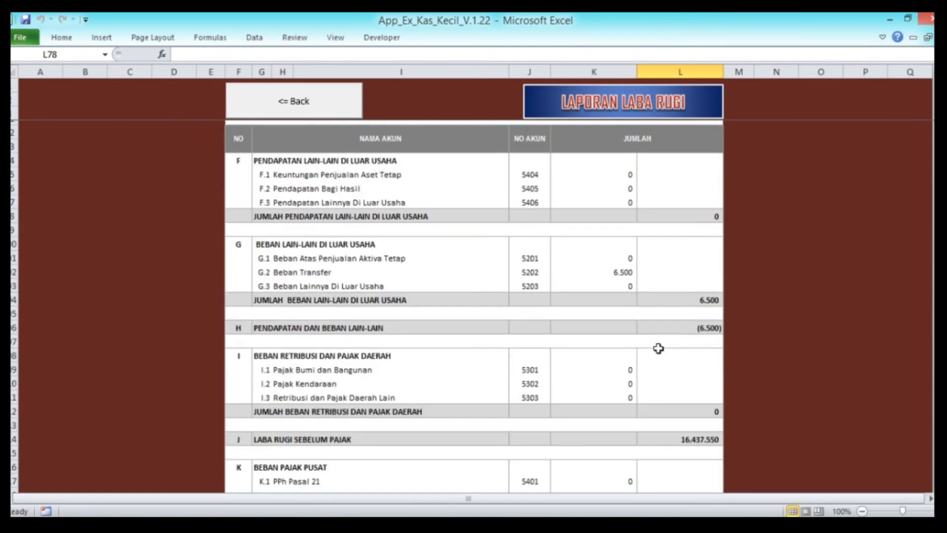
scroll(659, 348, "down", 3)
left_click(708, 349)
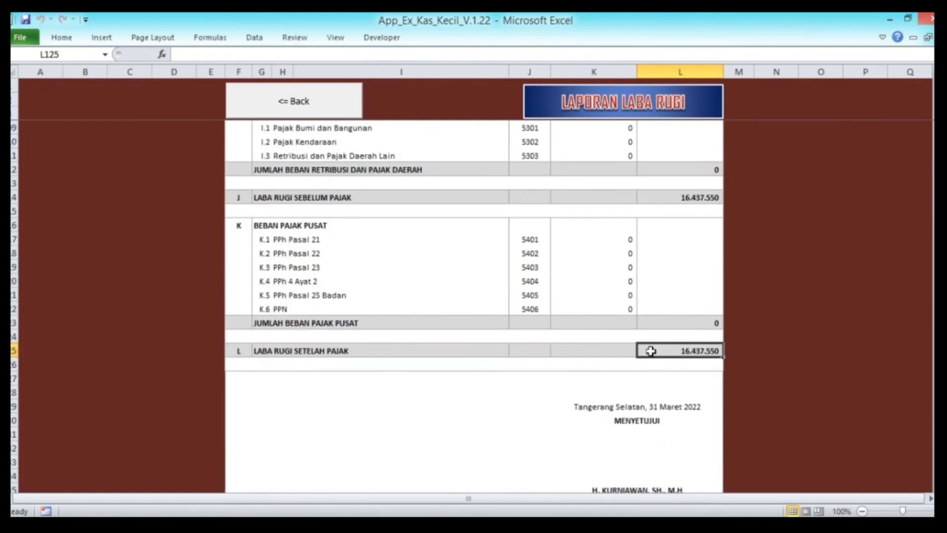
scroll(646, 345, "up", 3)
scroll(629, 318, "up", 9)
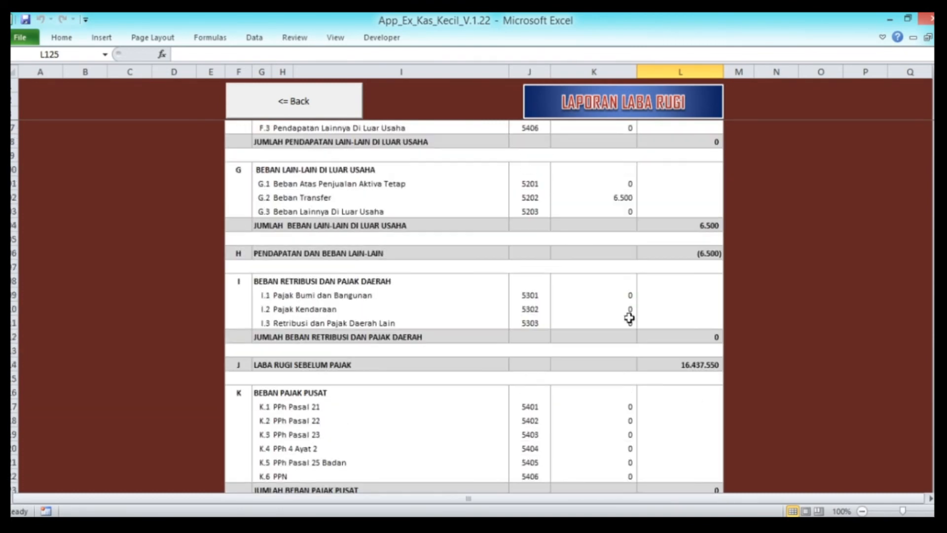
scroll(629, 318, "up", 1)
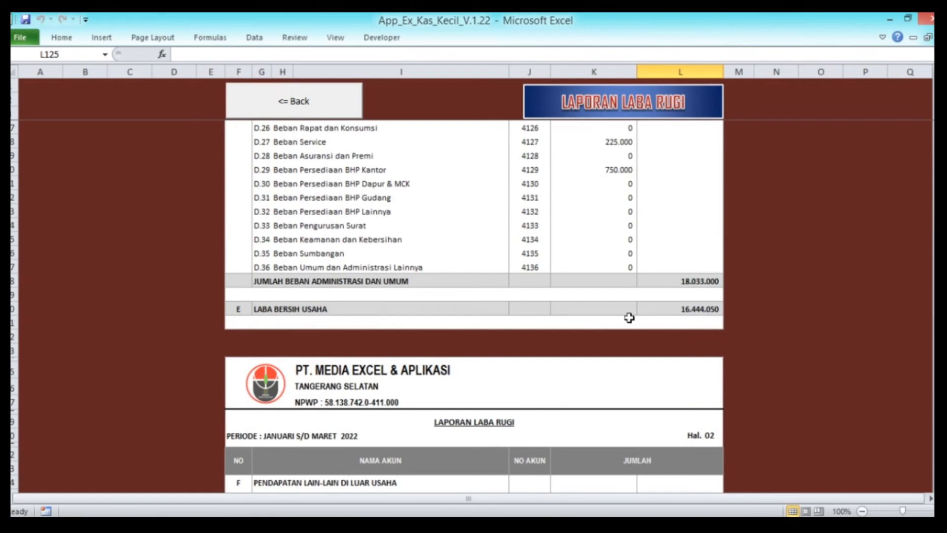
scroll(629, 318, "down", 10)
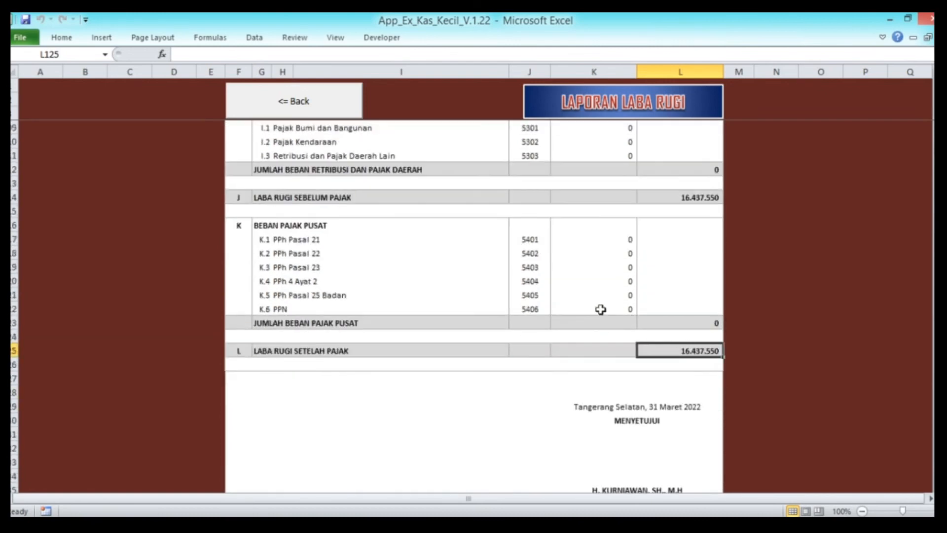
left_click(312, 116)
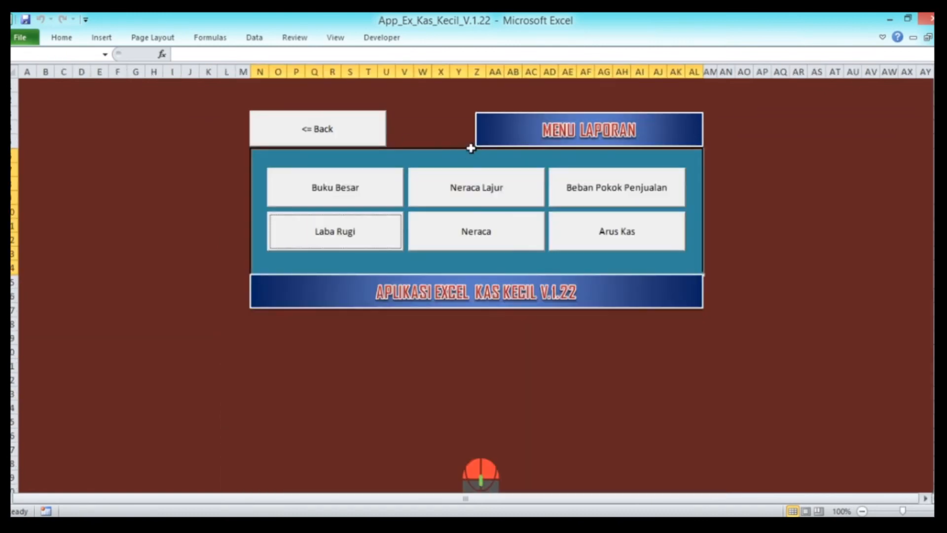
Step: Open the Neraca report and examine Aset Lancar, checking Jumlah Kas dan Setara Kas, Piutang Pajak, Uang Muka Pembelian and Sewa Dibayar Dimuka
left_click(480, 238)
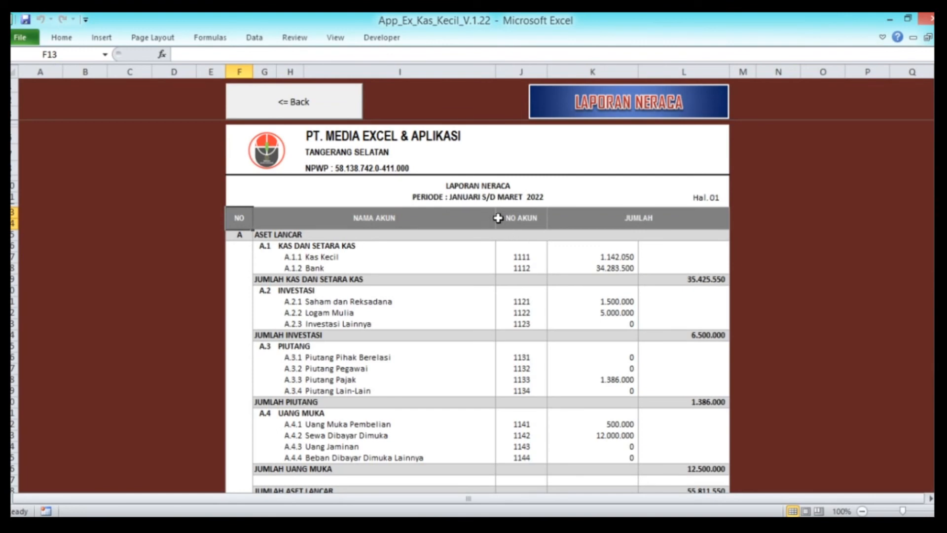
scroll(482, 218, "down", 2)
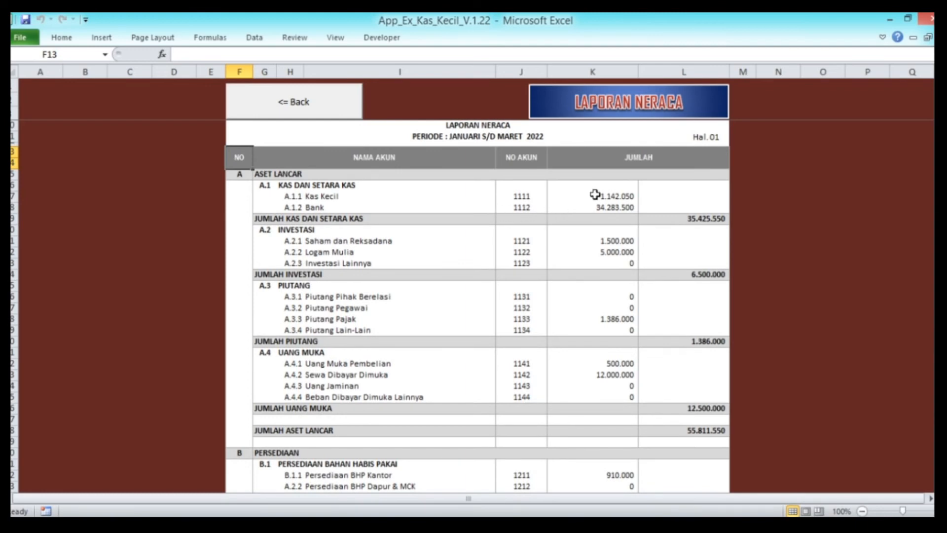
left_click(680, 221)
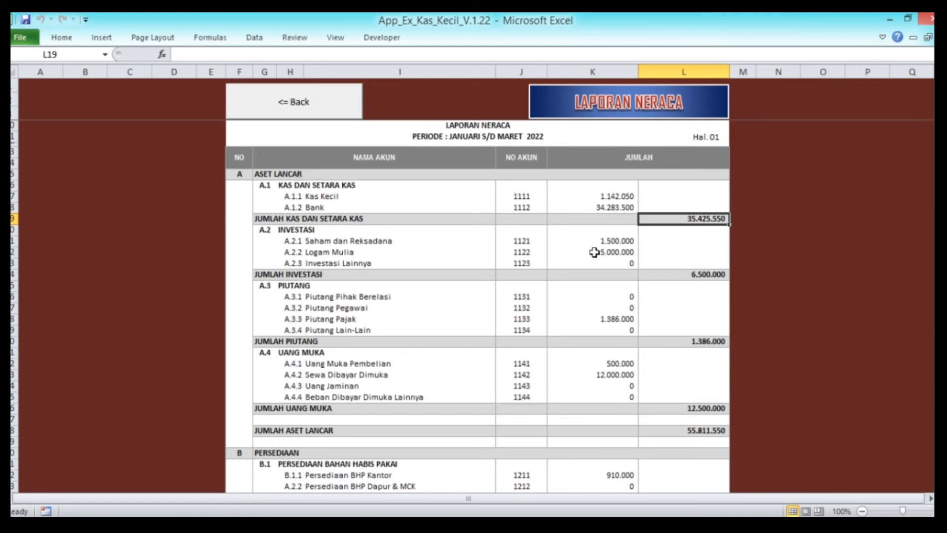
scroll(578, 246, "down", 1)
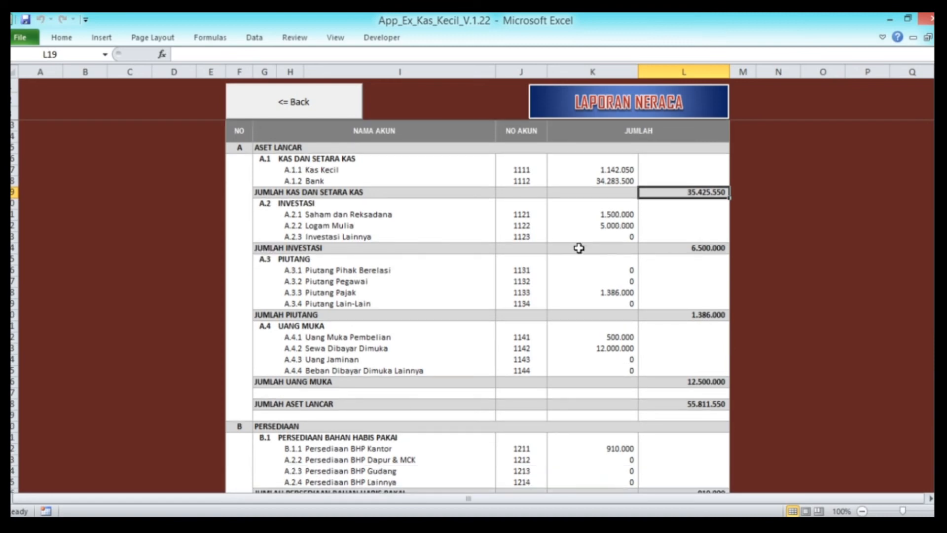
left_click(607, 292)
scroll(624, 279, "down", 1)
scroll(625, 279, "down", 1)
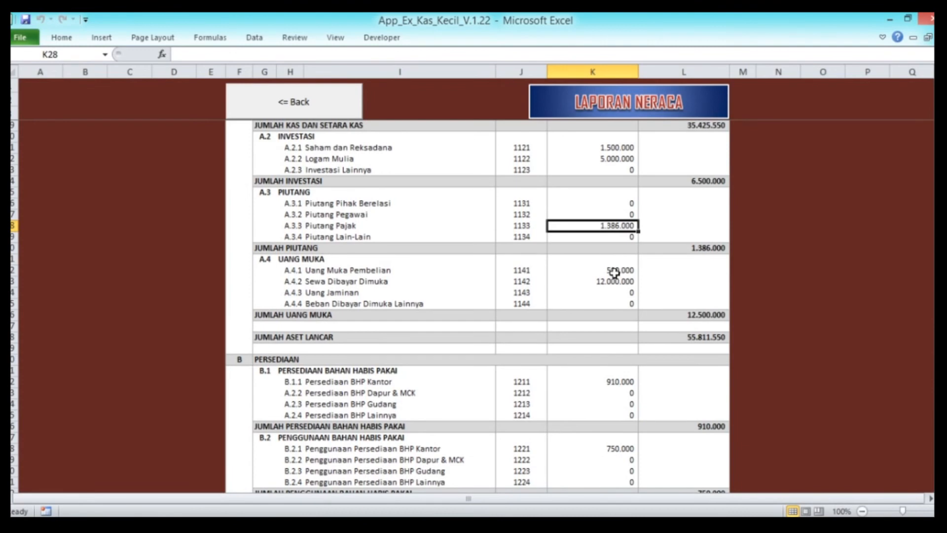
left_click(613, 270)
left_click(621, 282)
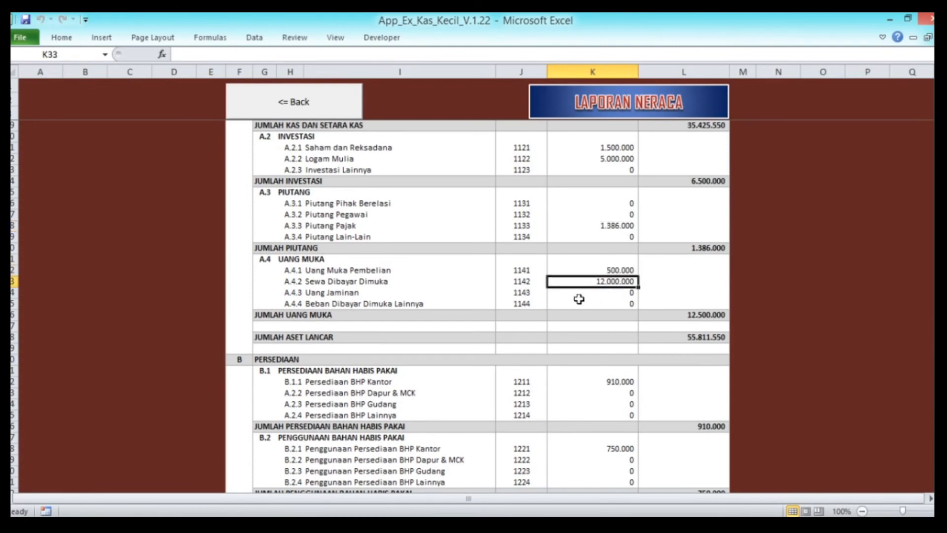
Step: Examine the Persediaan section of the Neraca report, checking the office supplies stock and usage, Jumlah Persediaan and Jumlah Aktiva/Aset
scroll(579, 299, "down", 2)
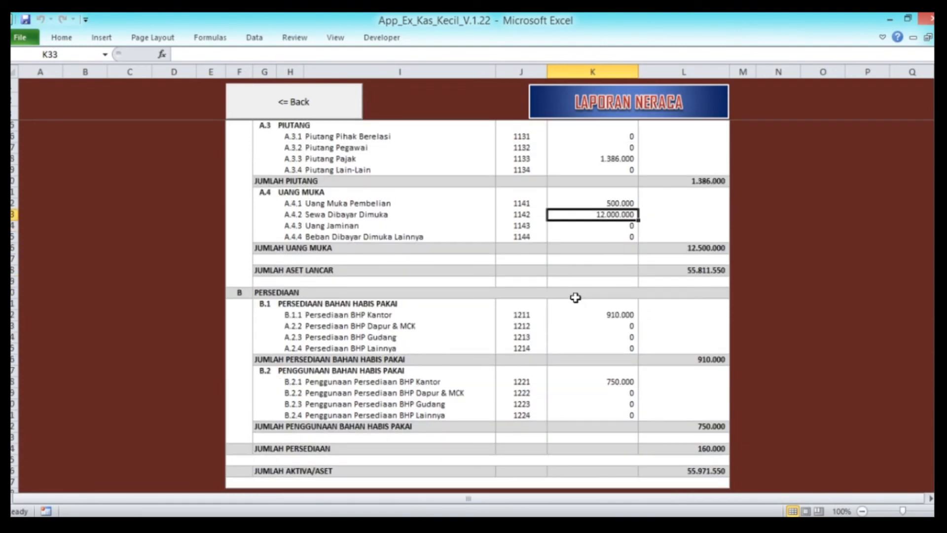
scroll(575, 298, "down", 1)
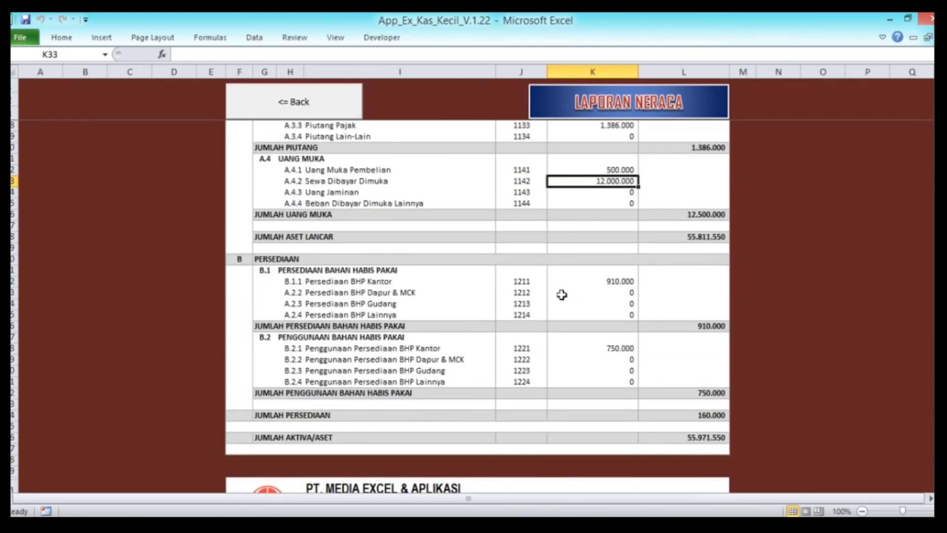
left_click(604, 280)
scroll(607, 299, "down", 2)
left_click(612, 280)
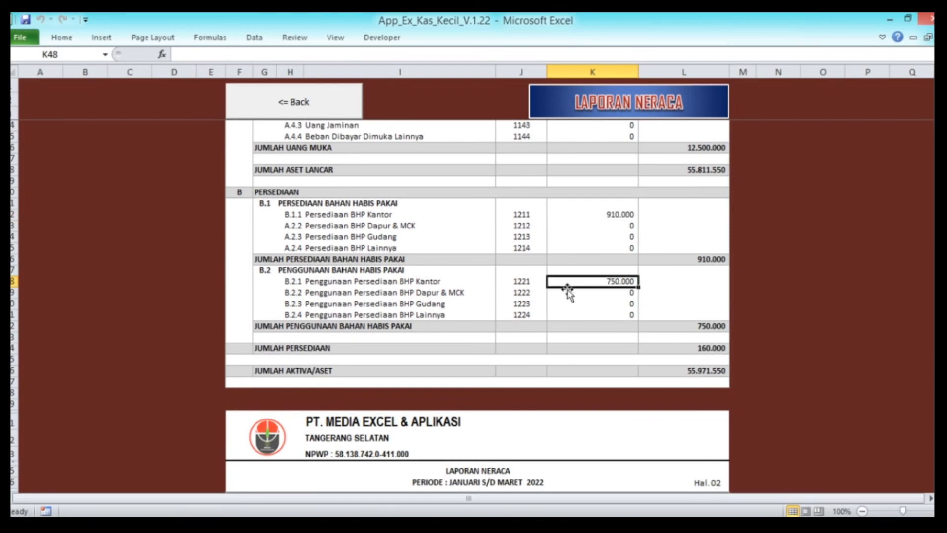
left_click(333, 348)
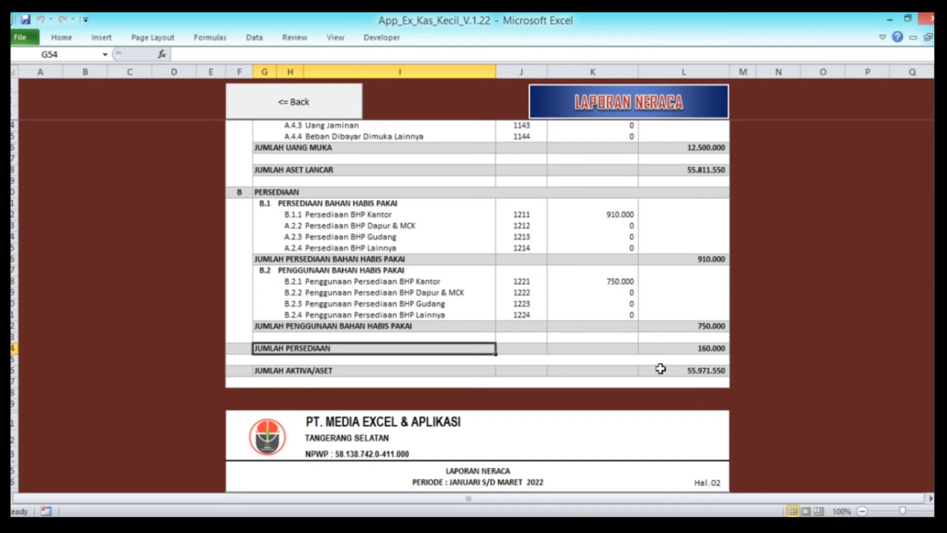
left_click(693, 347)
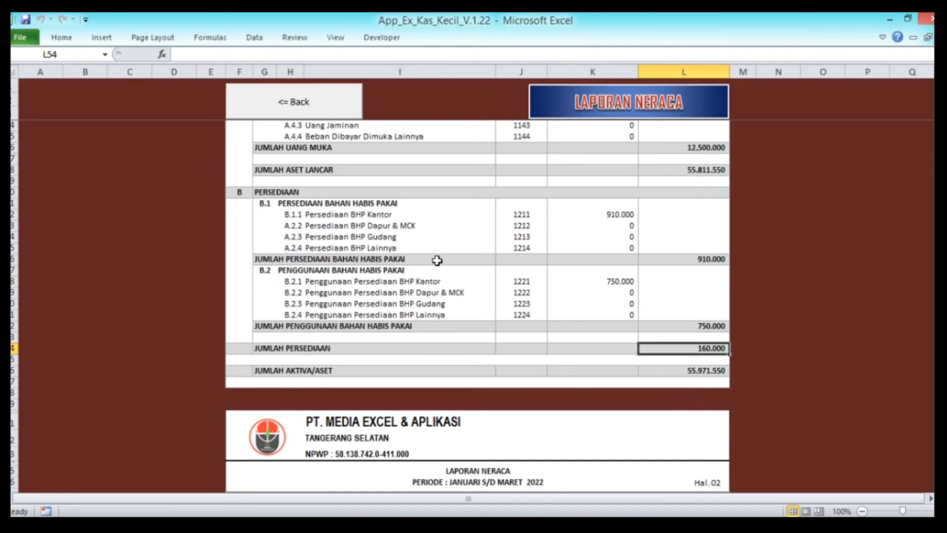
scroll(449, 258, "down", 3)
scroll(471, 239, "down", 1)
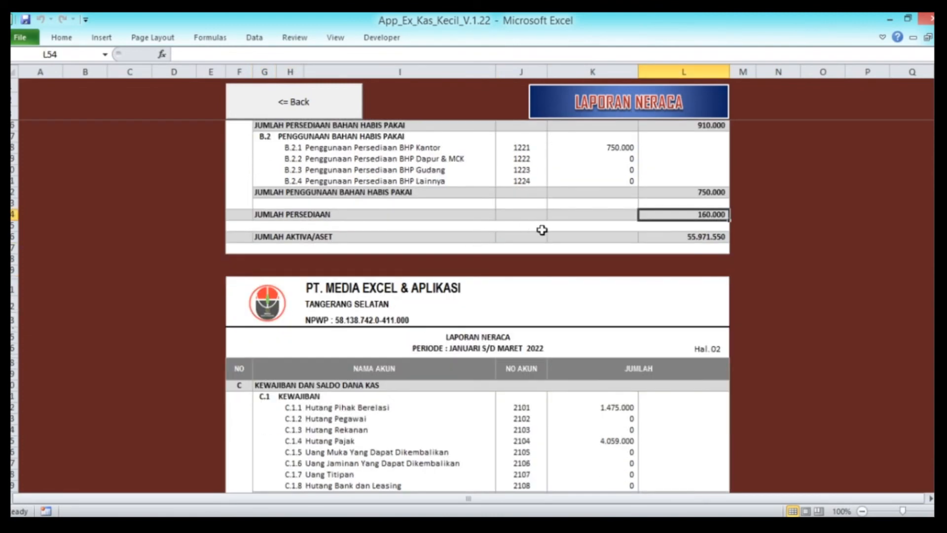
left_click(656, 237)
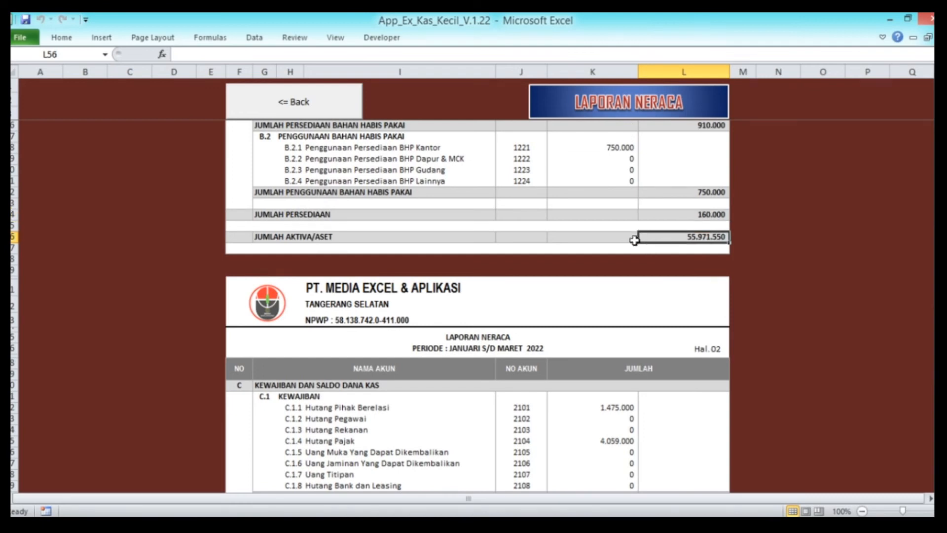
Step: Examine the Kewajiban section on page 2 of the Neraca report, checking Hutang Pihak Berelasi and Hutang Pajak
scroll(634, 241, "down", 3)
scroll(634, 240, "down", 2)
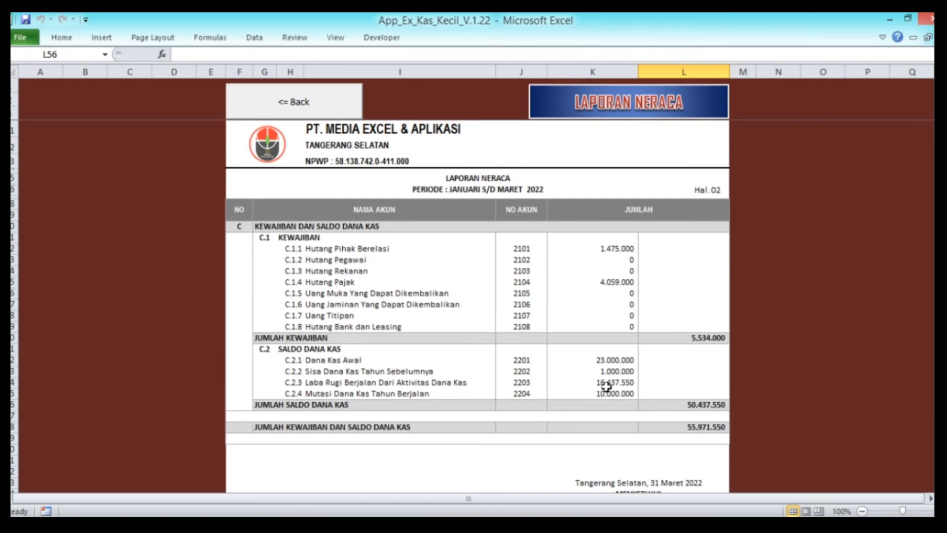
left_click(608, 249)
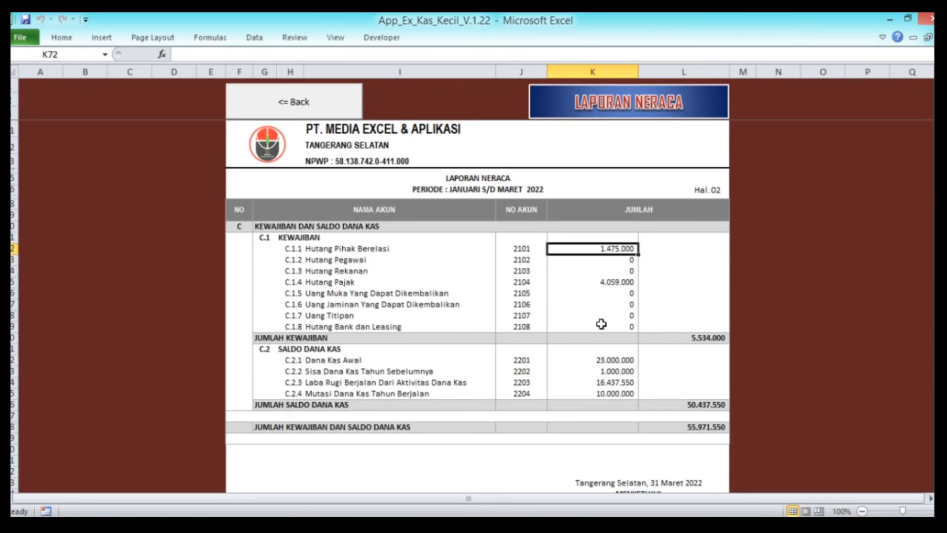
left_click(618, 281)
scroll(677, 310, "down", 1)
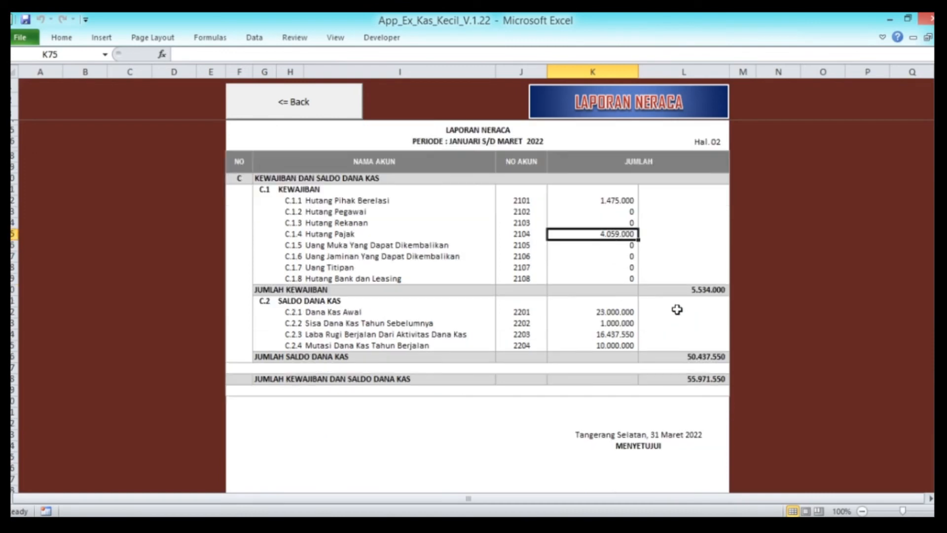
Step: Check each Saldo Dana Kas line in the Neraca report, its subtotal and Jumlah Kewajiban dan Saldo Dana Kas
left_click(624, 310)
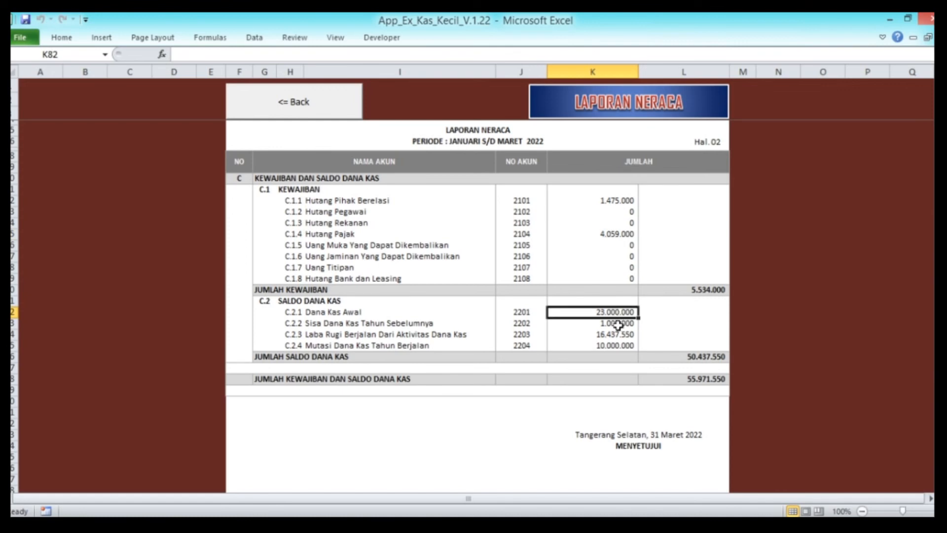
left_click(614, 325)
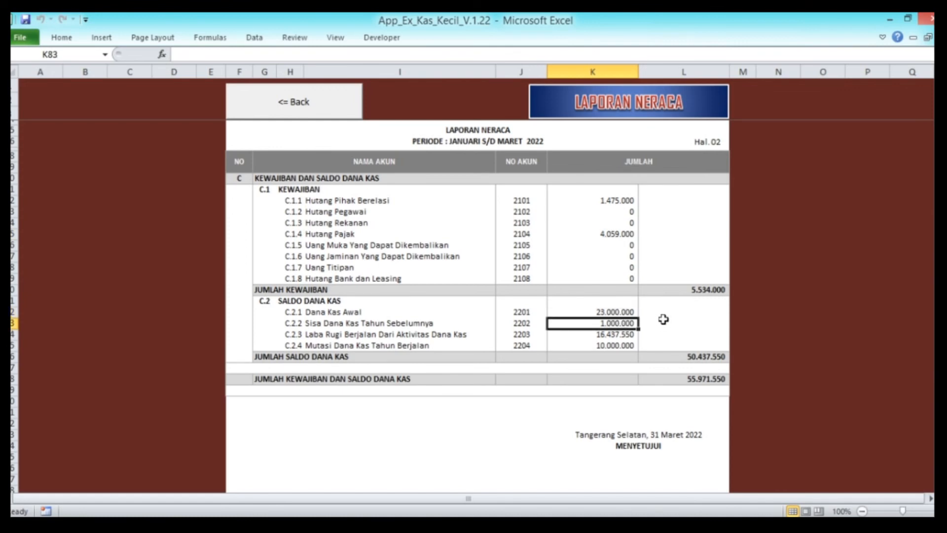
left_click(616, 336)
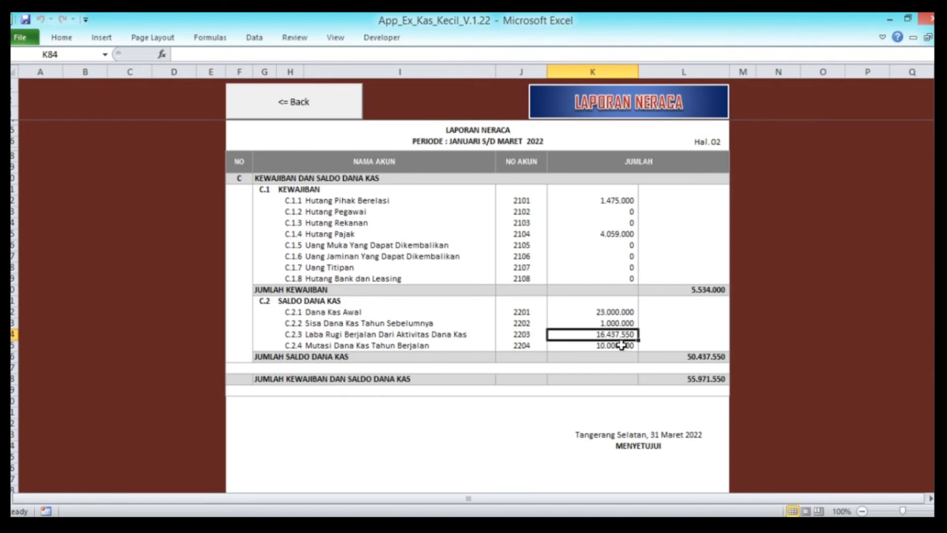
left_click(621, 345)
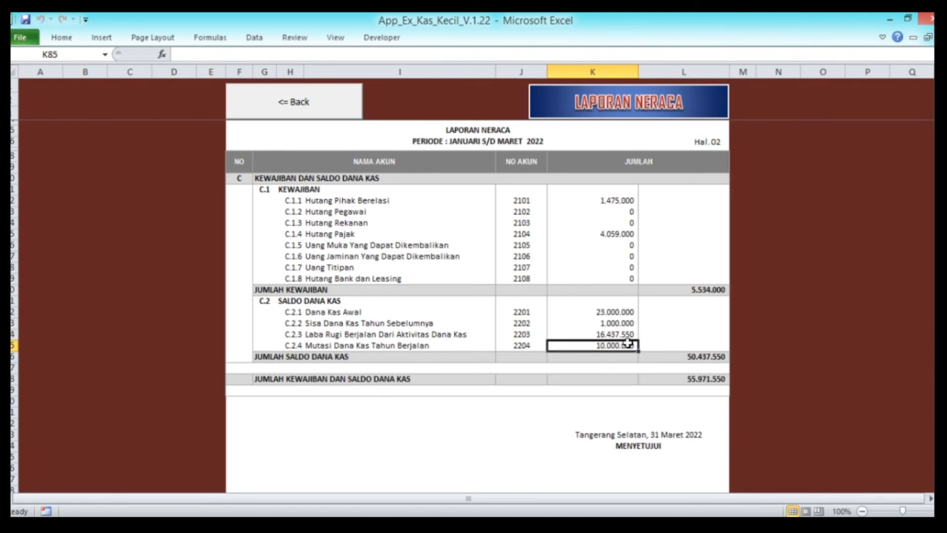
left_click(674, 356)
left_click(684, 377)
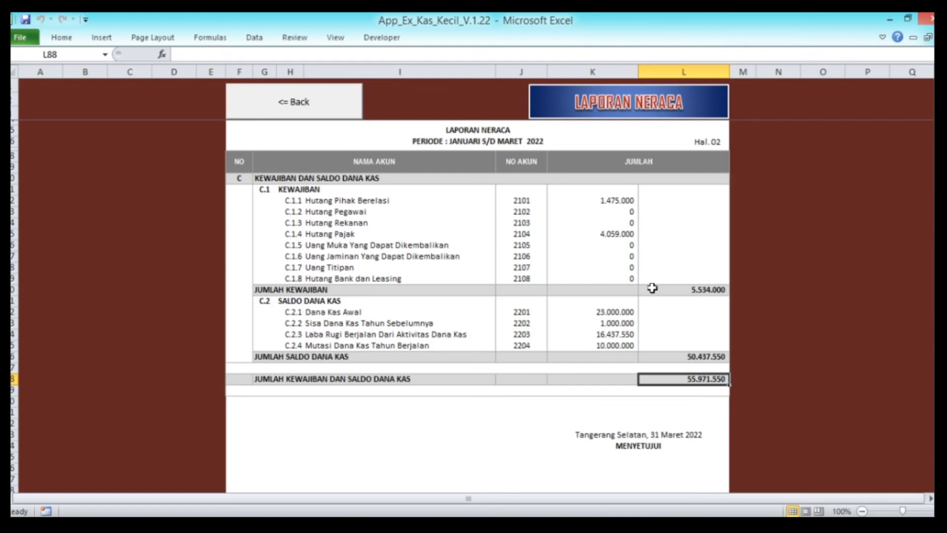
Step: Compare Jumlah Aktiva/Aset with Jumlah Kewajiban dan Saldo Dana Kas in the Neraca report, and return to the report menu
scroll(652, 288, "up", 5)
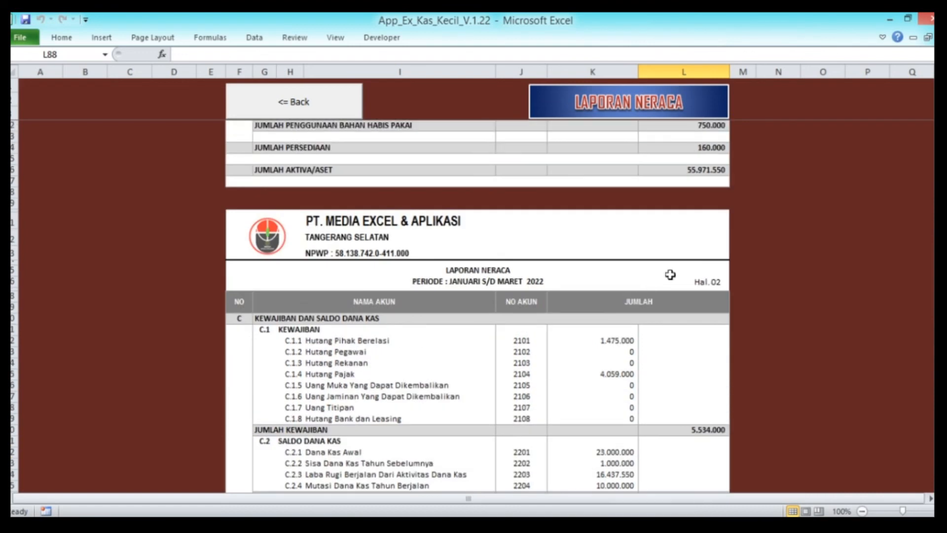
left_click(697, 171)
scroll(690, 286, "down", 6)
left_click(708, 329)
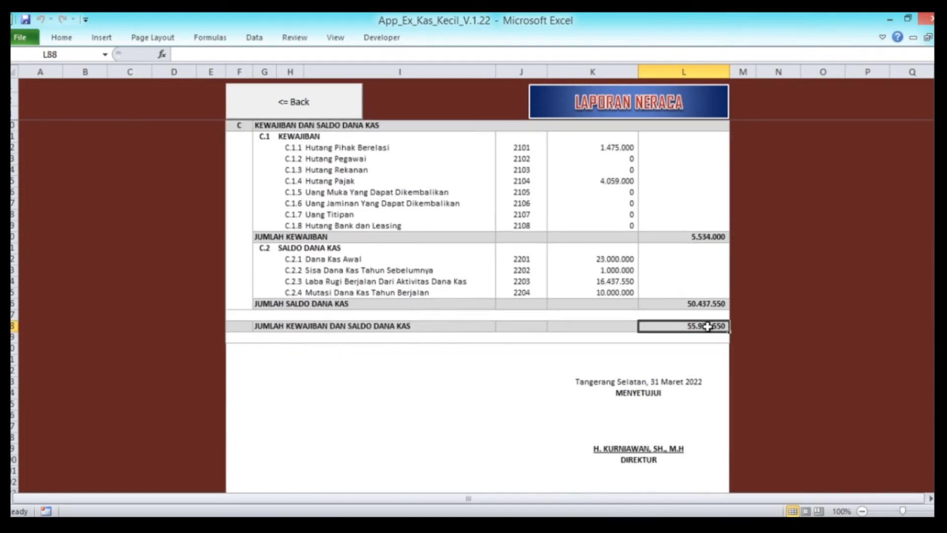
scroll(552, 294, "down", 2)
scroll(563, 289, "down", 1)
scroll(594, 286, "up", 20)
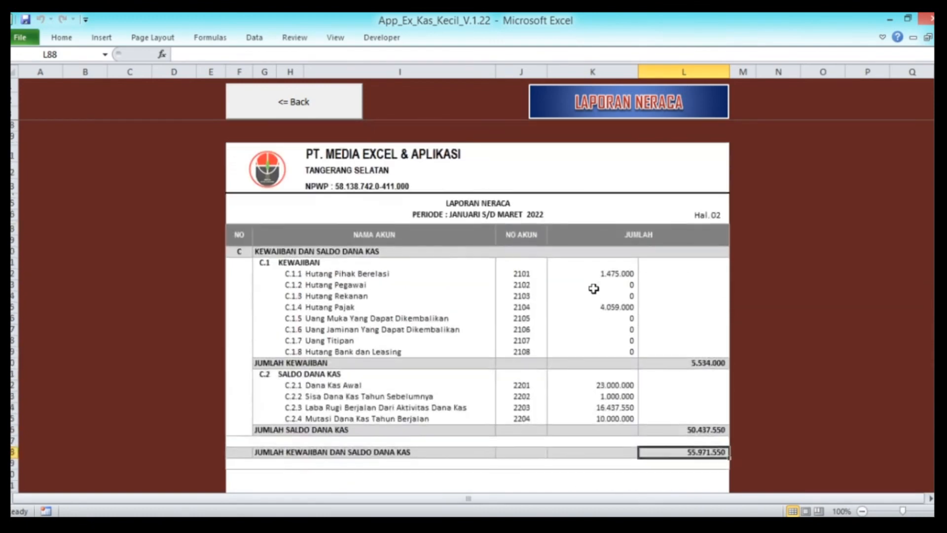
left_click(329, 111)
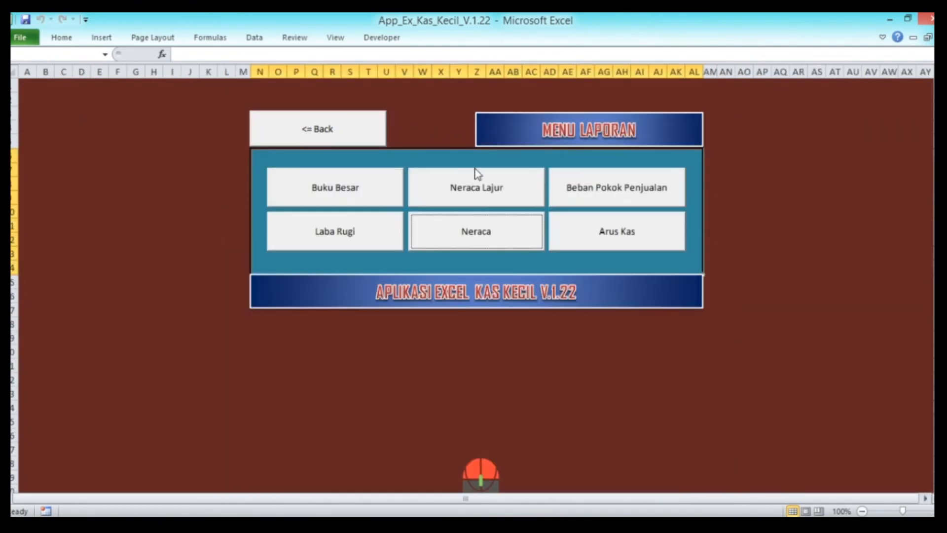
Step: Compare Kas Periode Akhir in the Arus Kas report with Jumlah Kas dan Setara Kas in the Neraca report
left_click(607, 225)
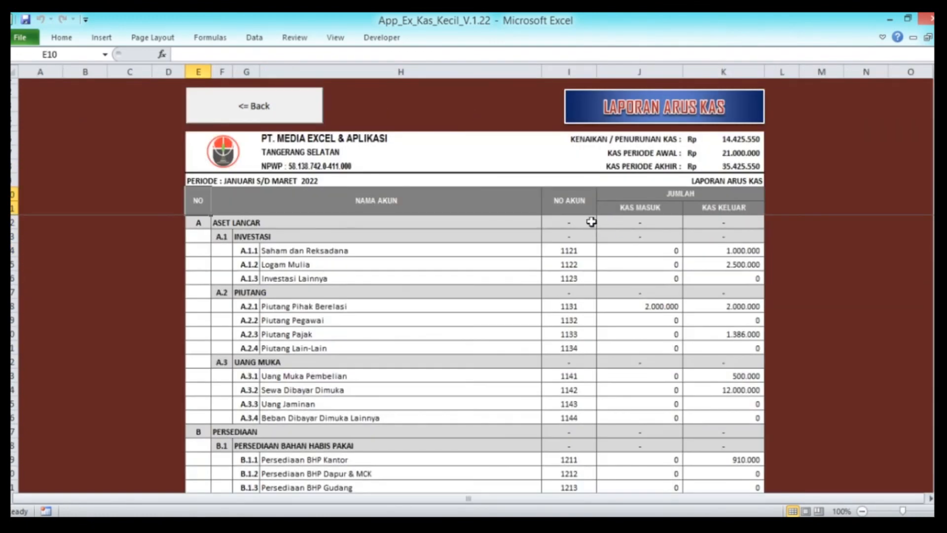
left_click(743, 169)
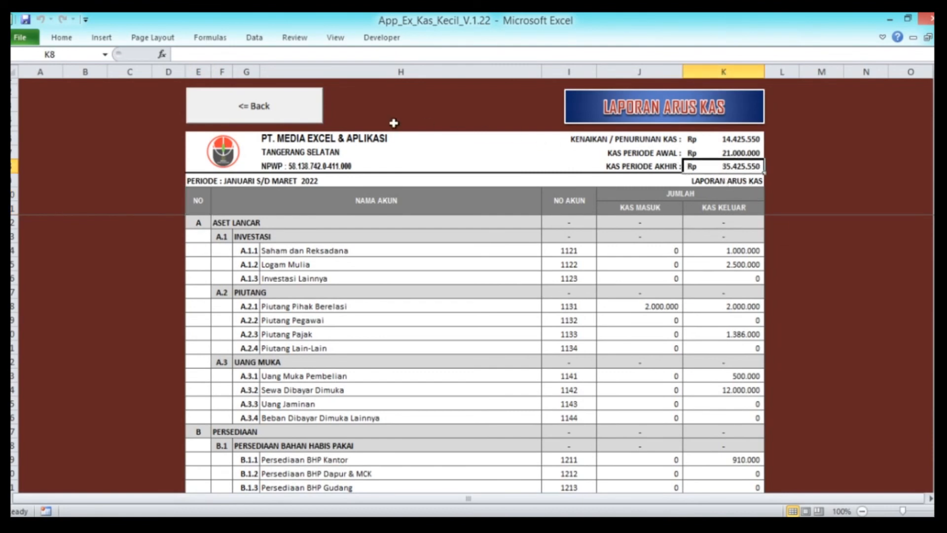
left_click(302, 117)
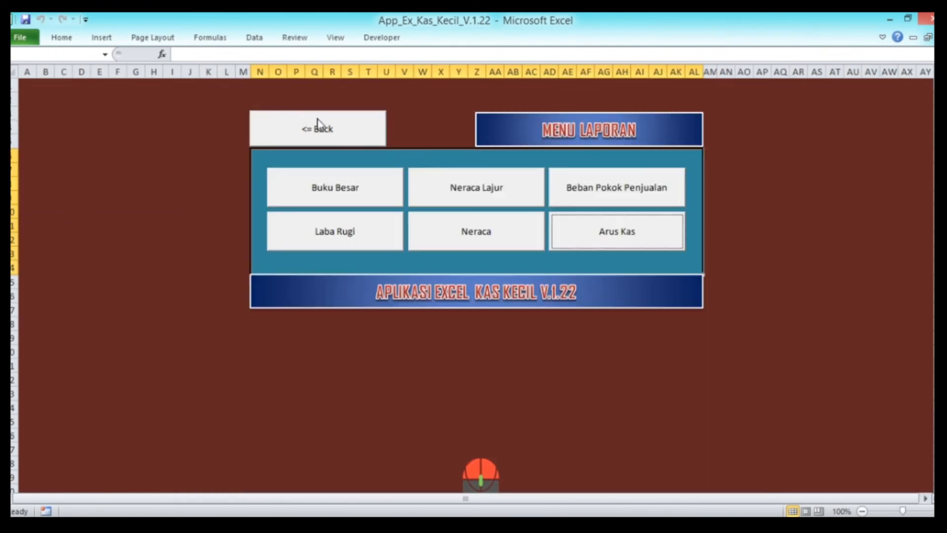
left_click(457, 244)
left_click(702, 191)
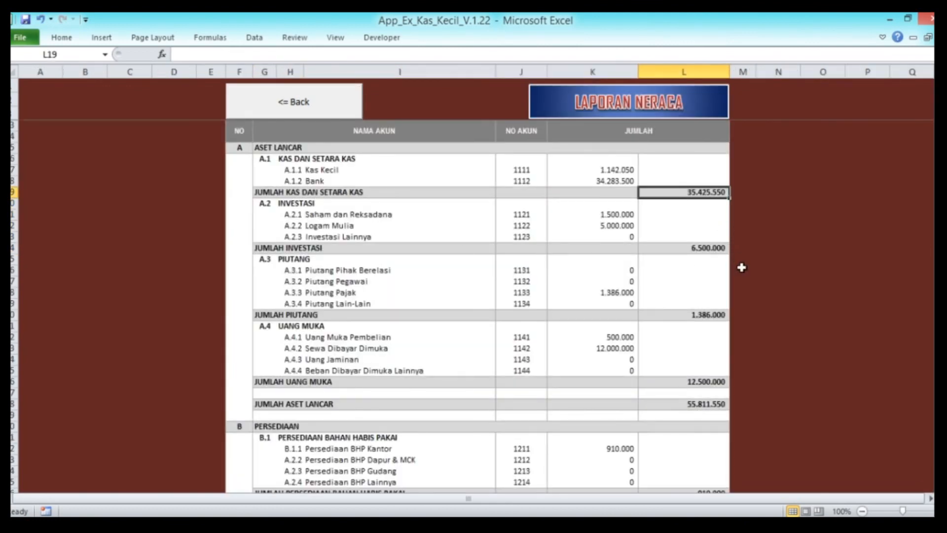
left_click(352, 99)
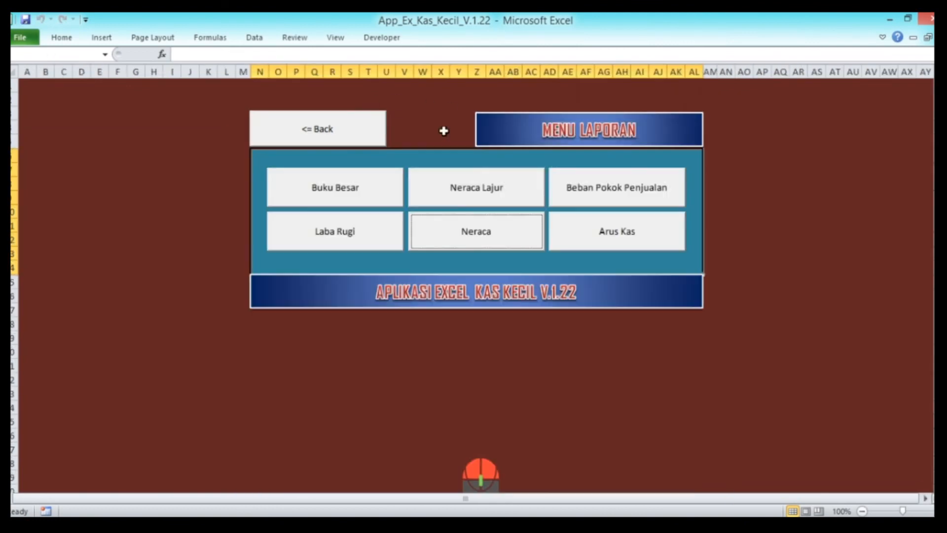
Step: Review the cash-in and cash-out account lines of the Arus Kas report, and return to the report menu
left_click(649, 230)
scroll(641, 227, "down", 4)
scroll(641, 227, "down", 15)
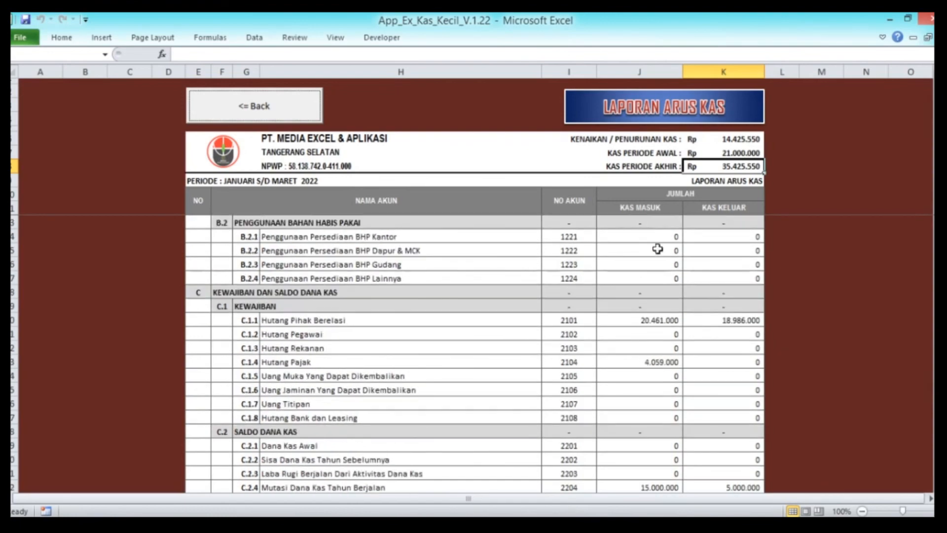
scroll(610, 333, "down", 15)
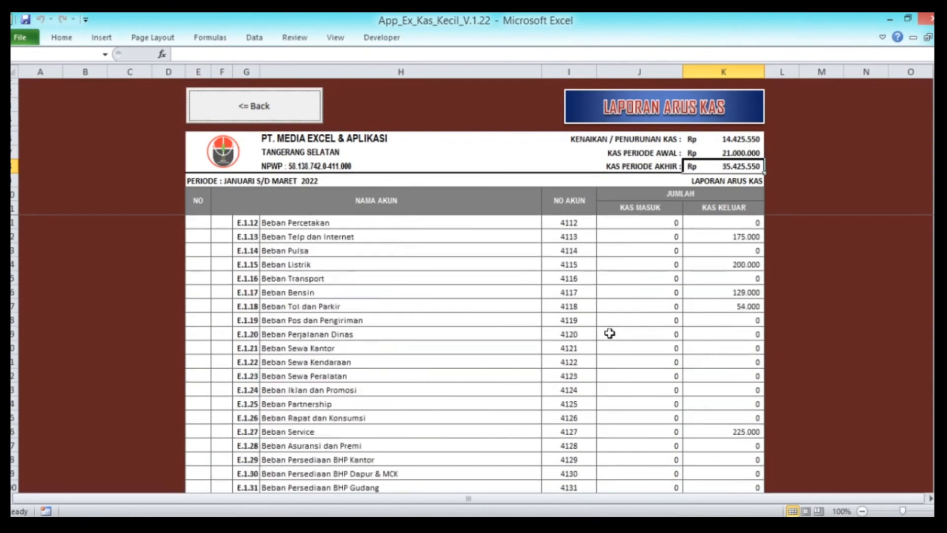
scroll(610, 334, "up", 15)
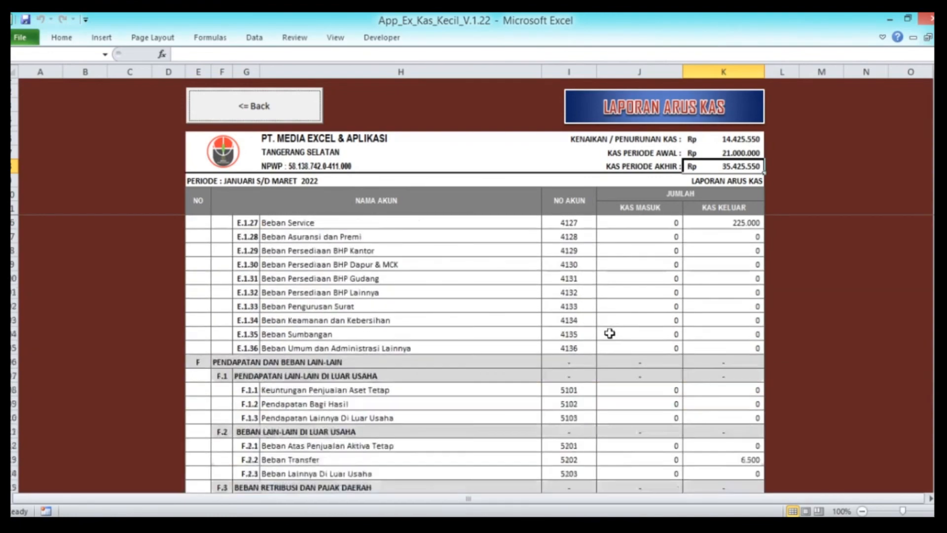
left_click(251, 104)
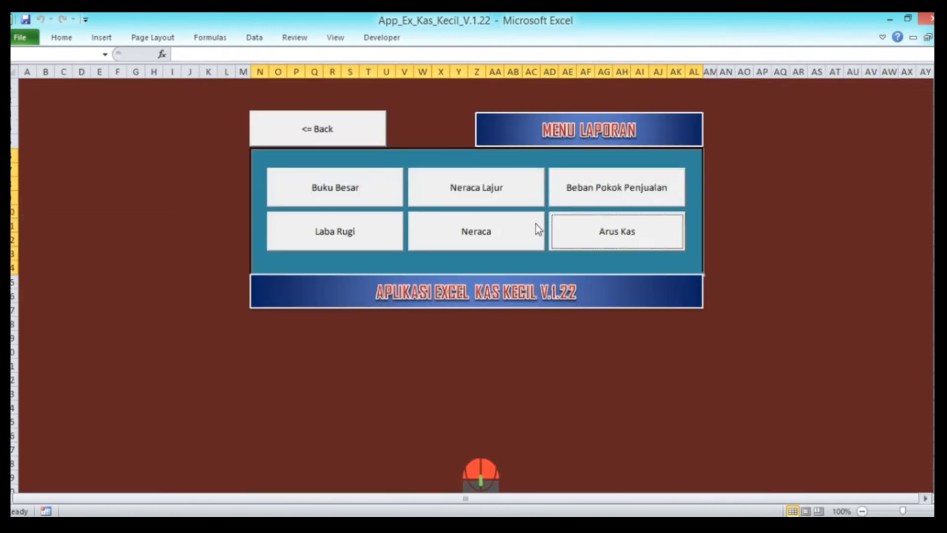
Step: Open Daftar Penjualan from the Daftar Rincian menu and check the Penjualan and PPN amounts of entry 05
left_click(359, 133)
left_click(712, 342)
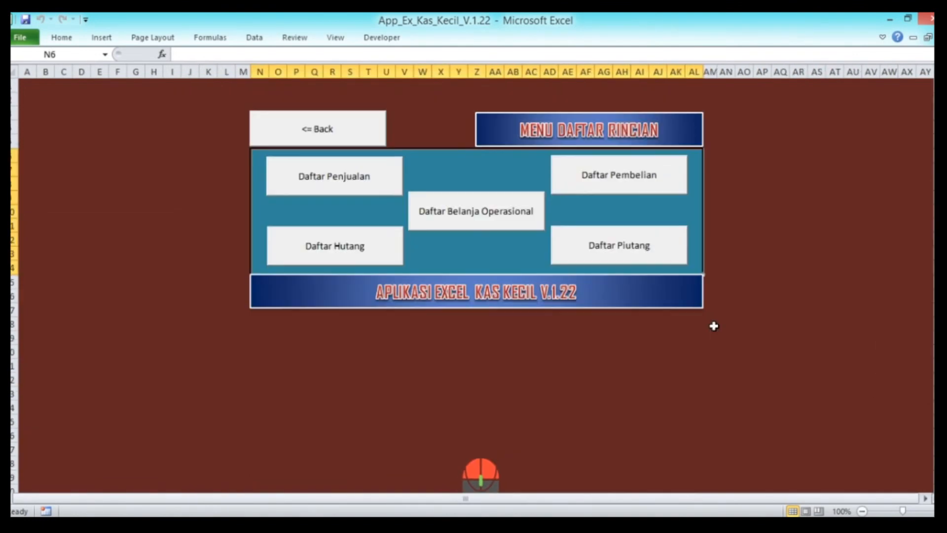
left_click(328, 183)
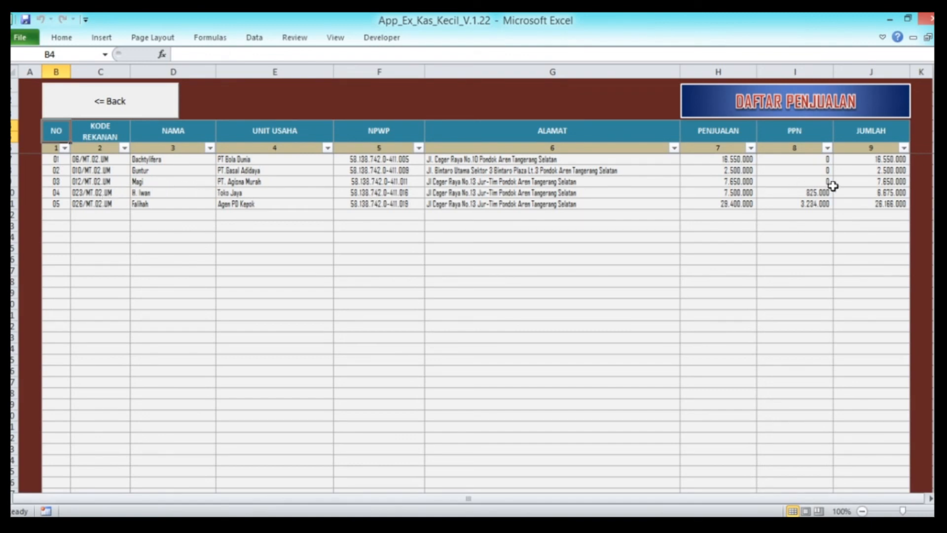
left_click(714, 204)
left_click(801, 205)
left_click(718, 204)
Step: Look through Daftar Penjualan to its last row, and check the Jumlah amount of entry 05
left_click_drag(939, 170, 940, 468)
scroll(793, 406, "down", 1)
scroll(793, 406, "down", 2)
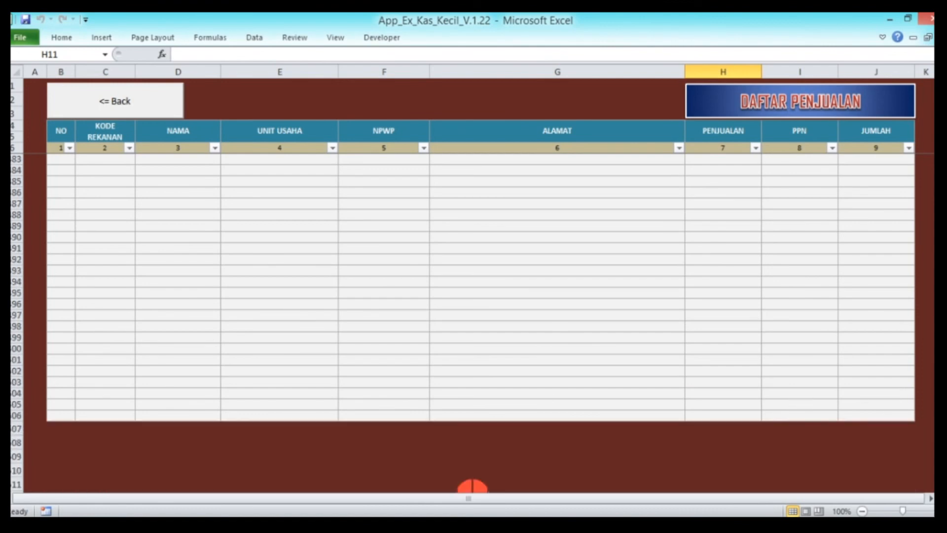
scroll(793, 406, "down", 1)
left_click_drag(939, 409, 940, 60)
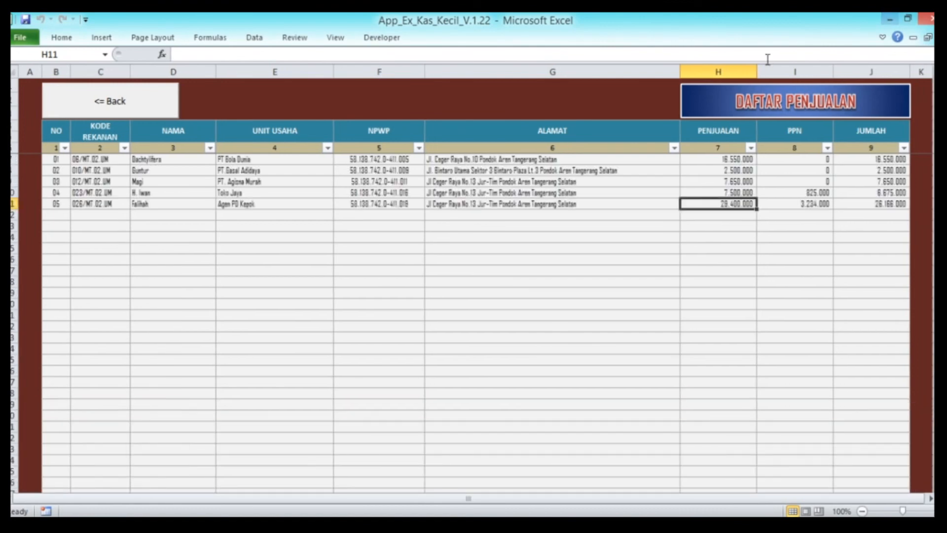
left_click(893, 203)
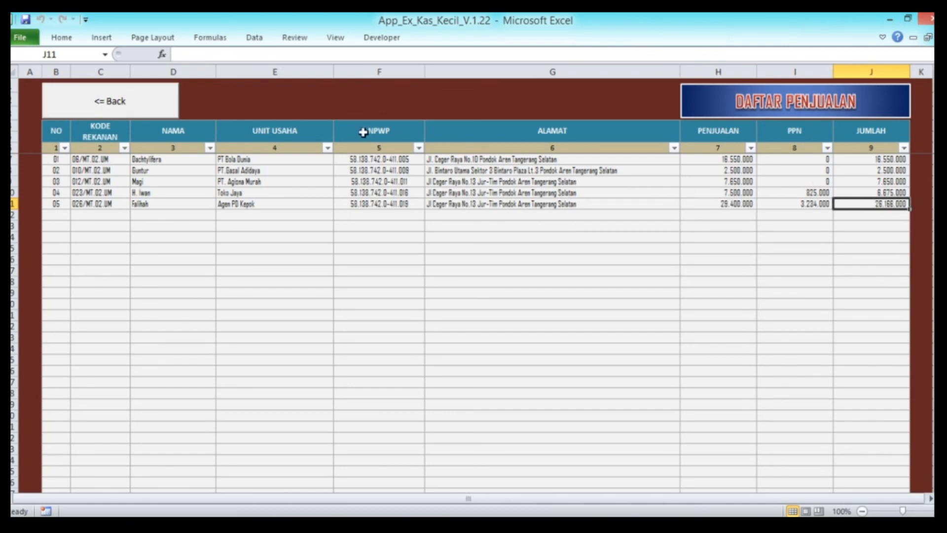
Step: Check the sums of the Penjualan and PPN columns for entries 01 to 05, and return to the Daftar Rincian menu
left_click_drag(702, 154, 700, 204)
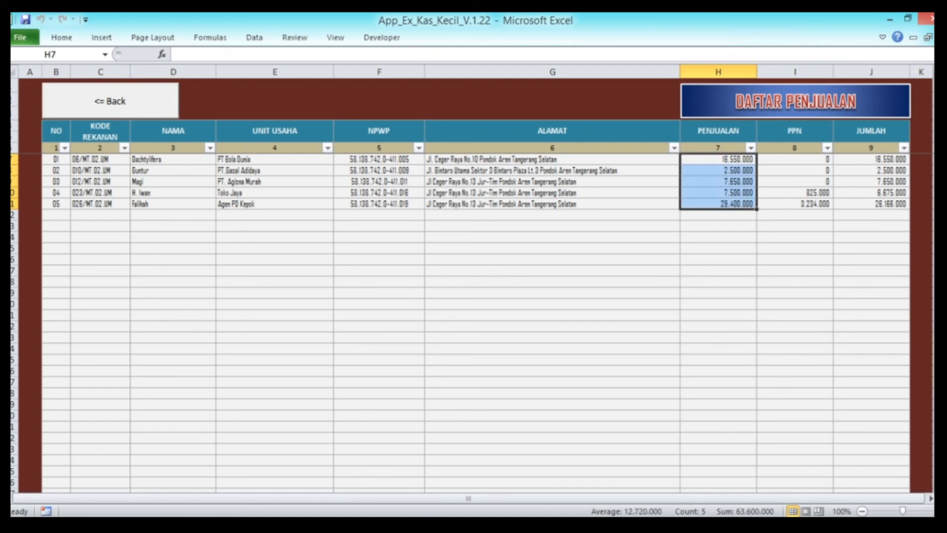
left_click_drag(790, 157, 798, 203)
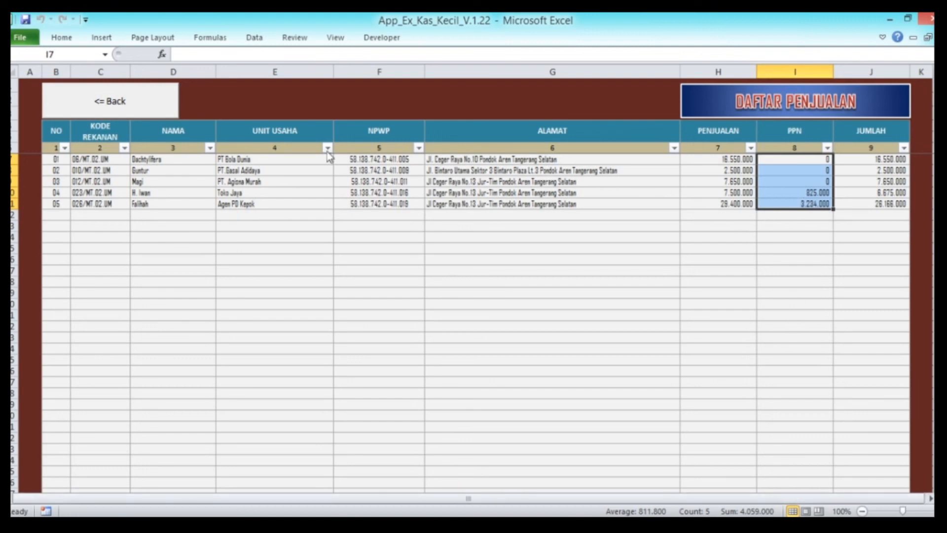
left_click(135, 106)
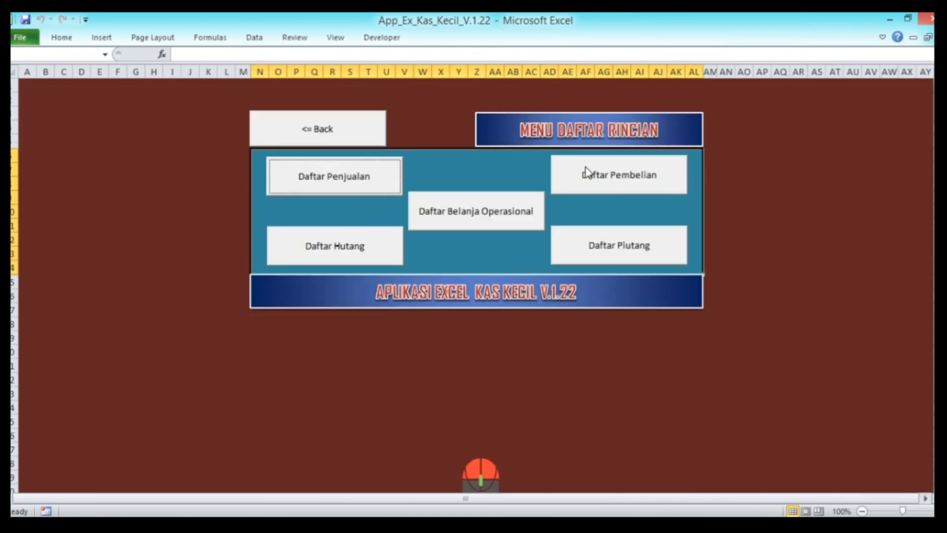
Step: Review Daftar Pembelian and Daftar Belanja Operasional, and return to the Daftar Rincian menu
left_click(627, 183)
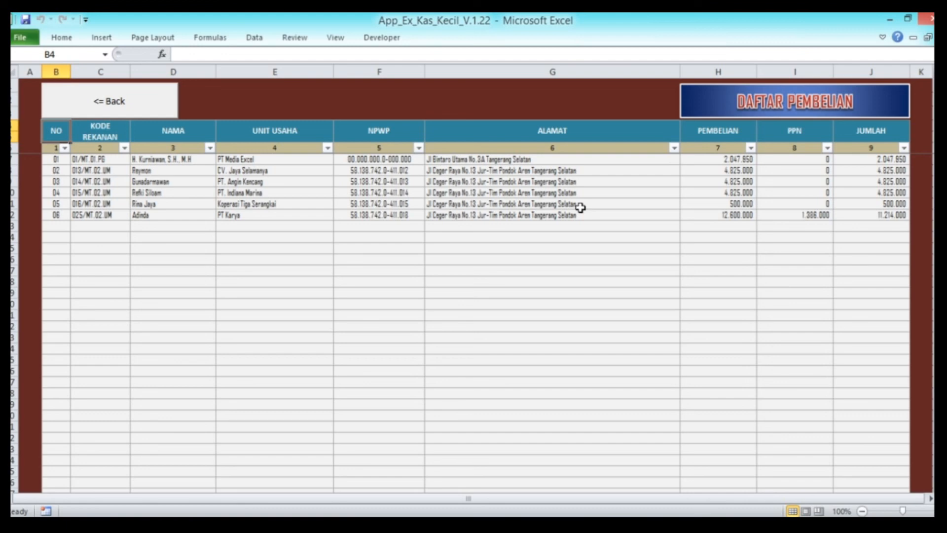
left_click(98, 108)
left_click(489, 218)
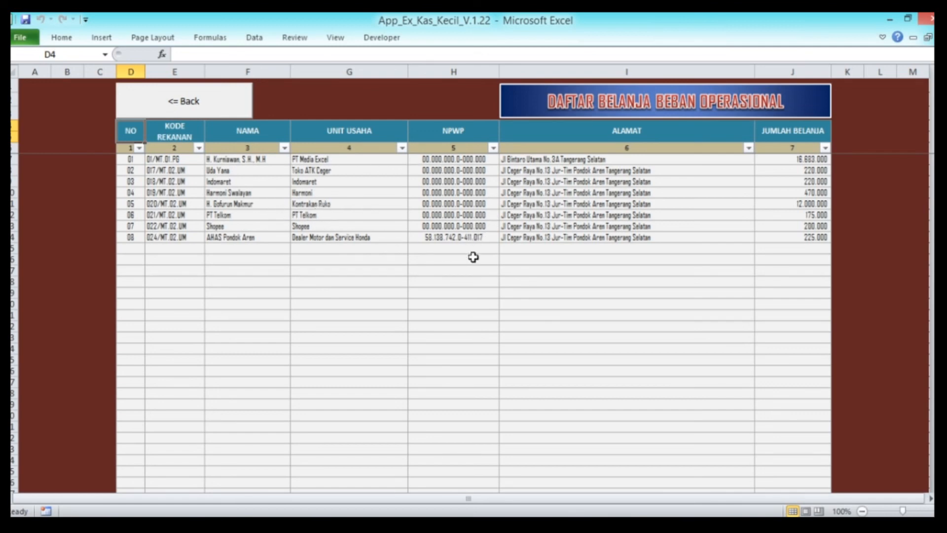
left_click(187, 119)
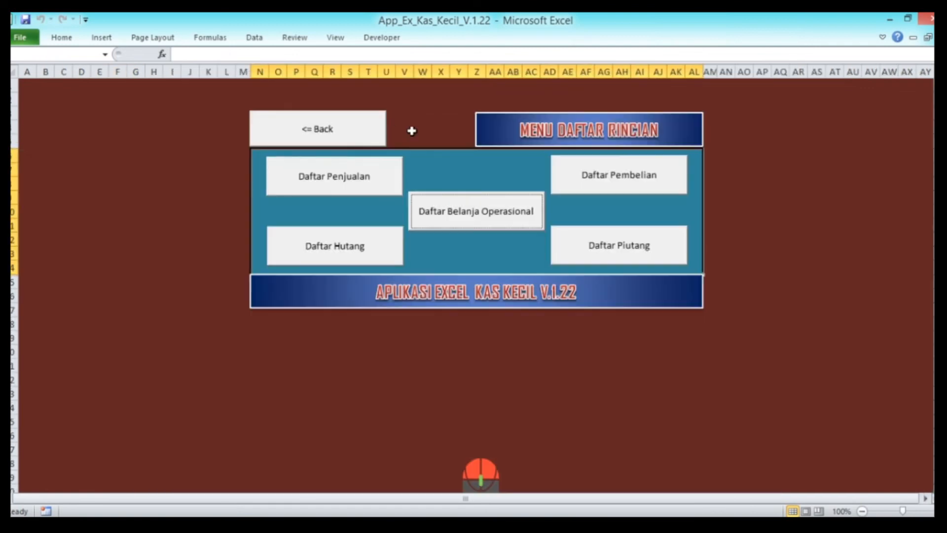
Step: Open Daftar Hutang, check the name and Saldo Hutang of entry 01, and return to the Daftar Rincian menu
left_click(325, 246)
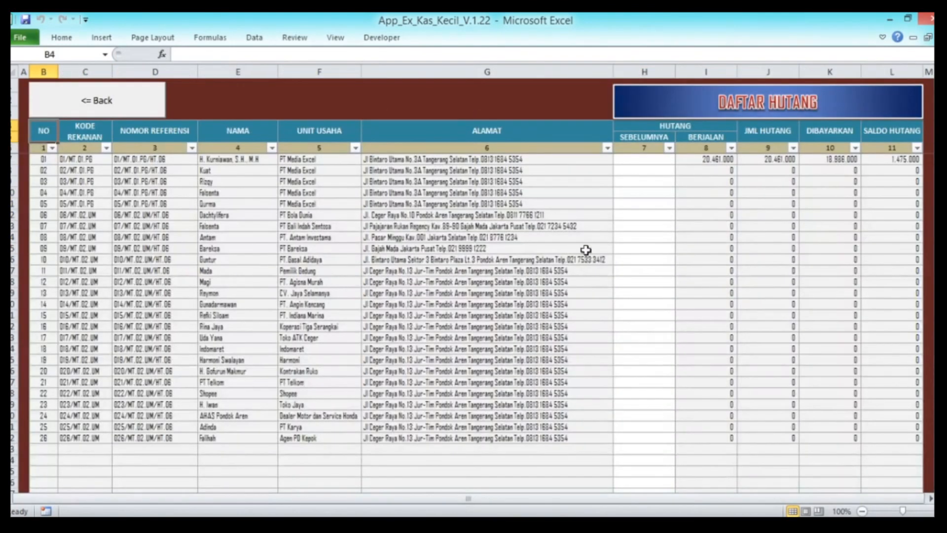
left_click(883, 159)
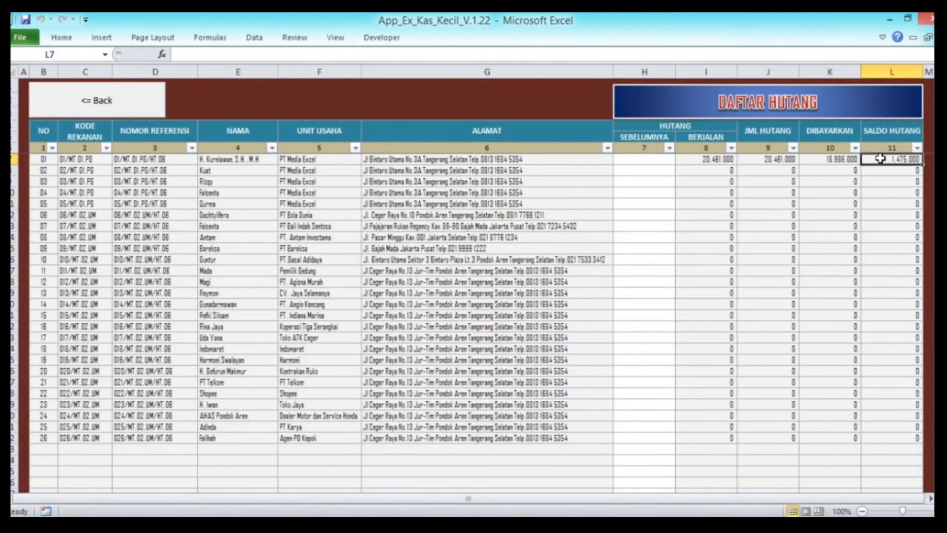
left_click(255, 158)
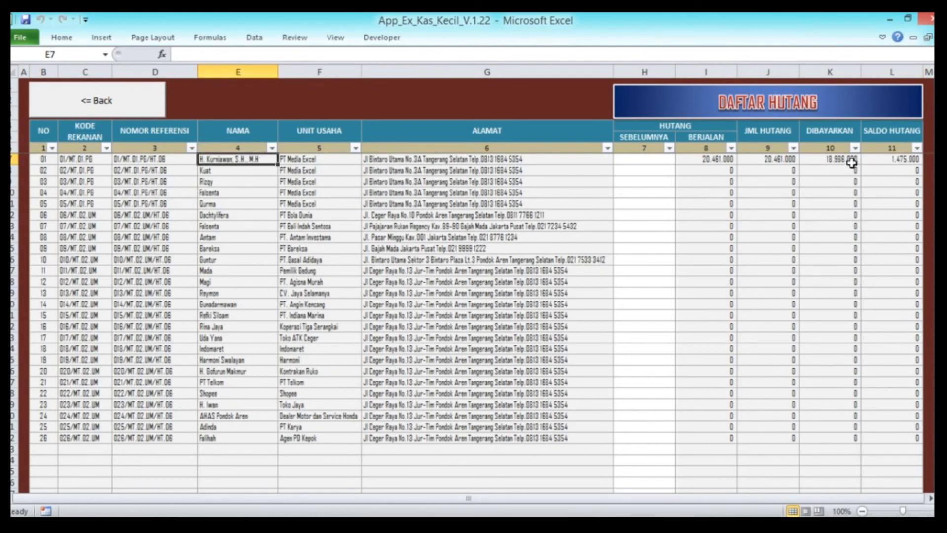
left_click(895, 162)
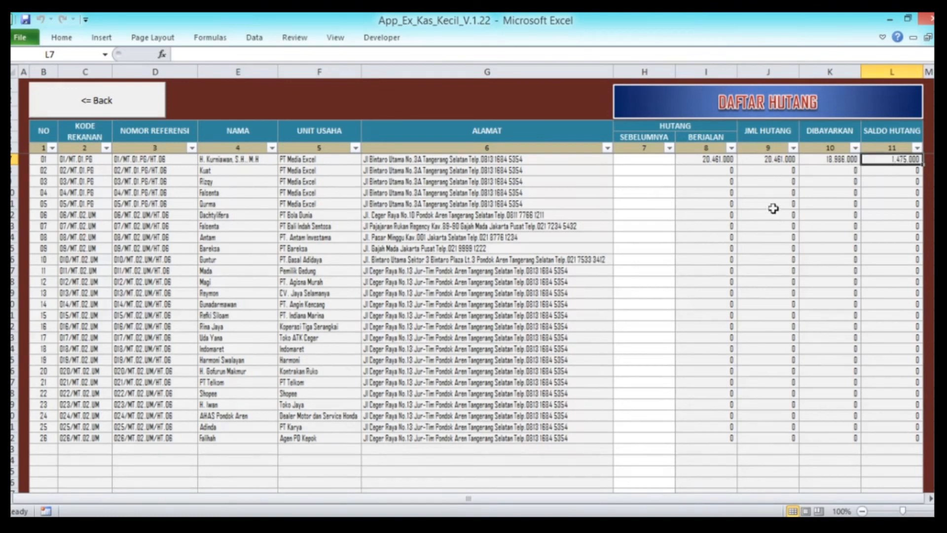
left_click(150, 105)
Step: Review Daftar Piutang and go back to the main company data page
left_click(623, 244)
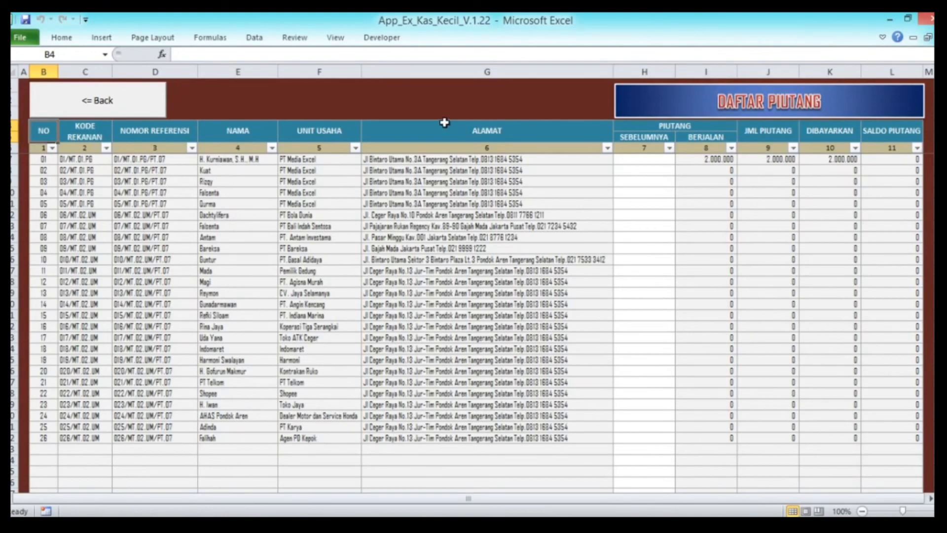
left_click(114, 112)
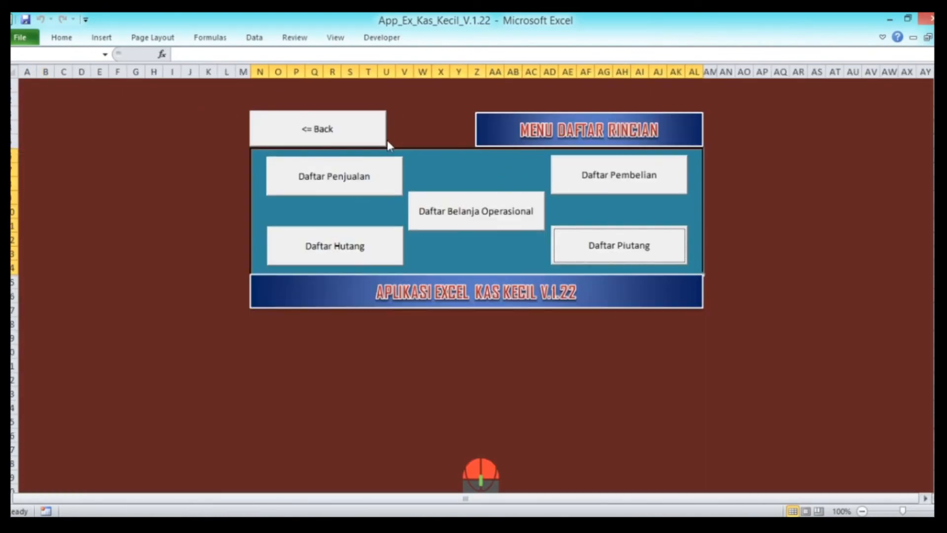
left_click(351, 132)
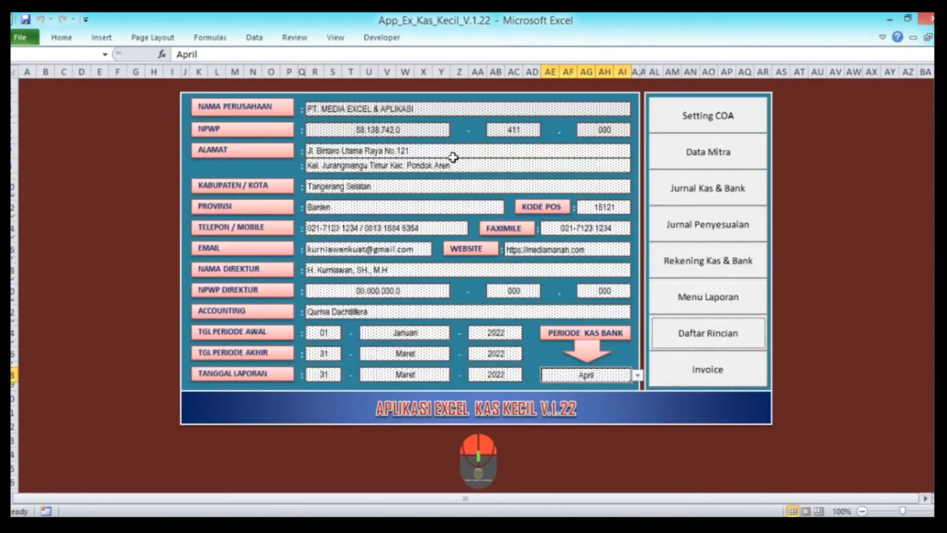